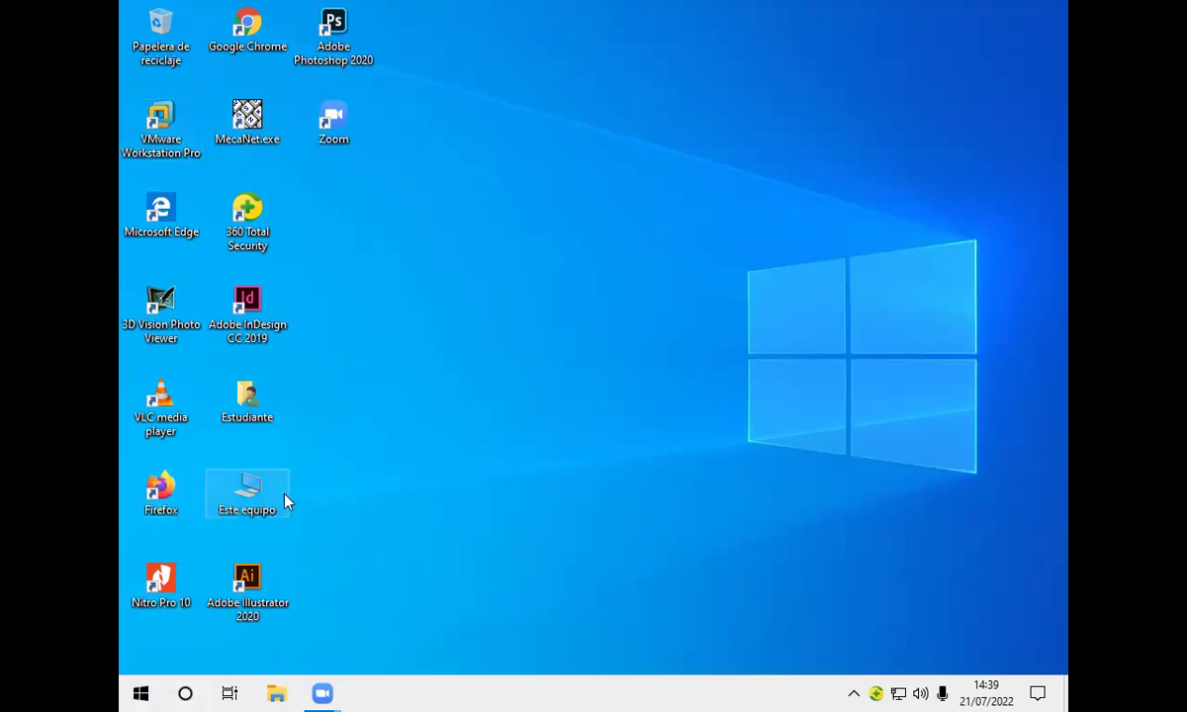
Browse to DATOS (D:) > A_PROGRAMAS 2020 > Sistema Contable iContab v6.0
double_click(259, 511)
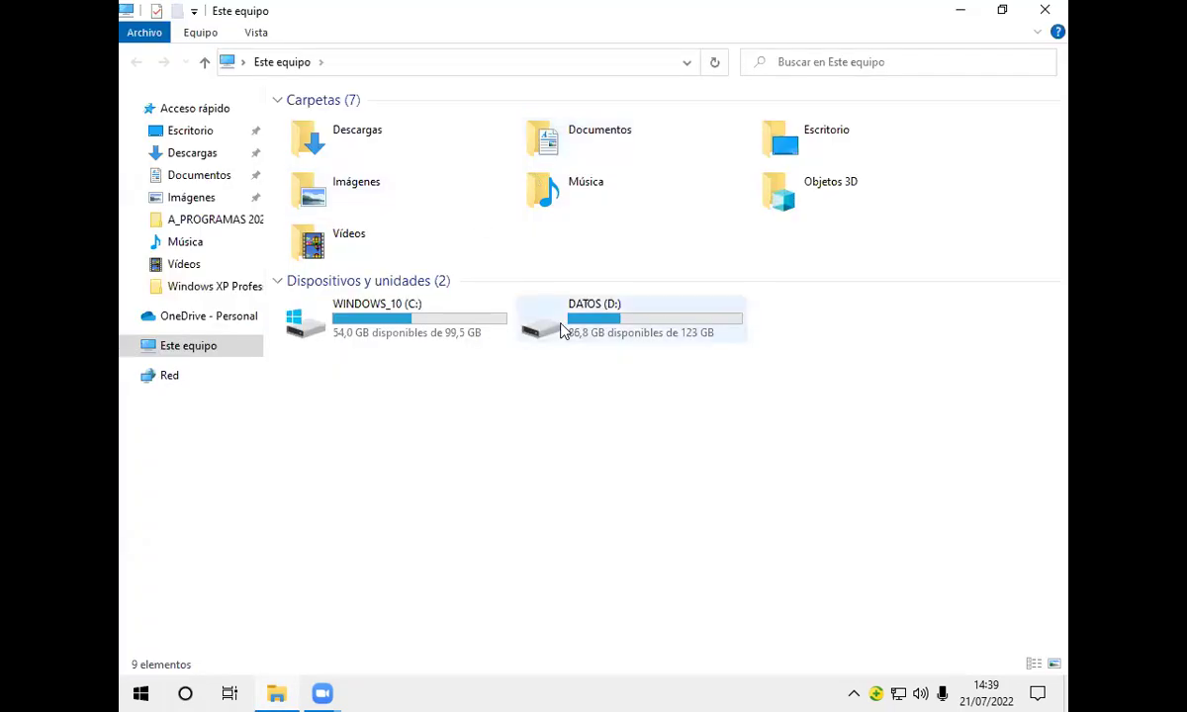
left_click(522, 308)
key("Return")
double_click(397, 144)
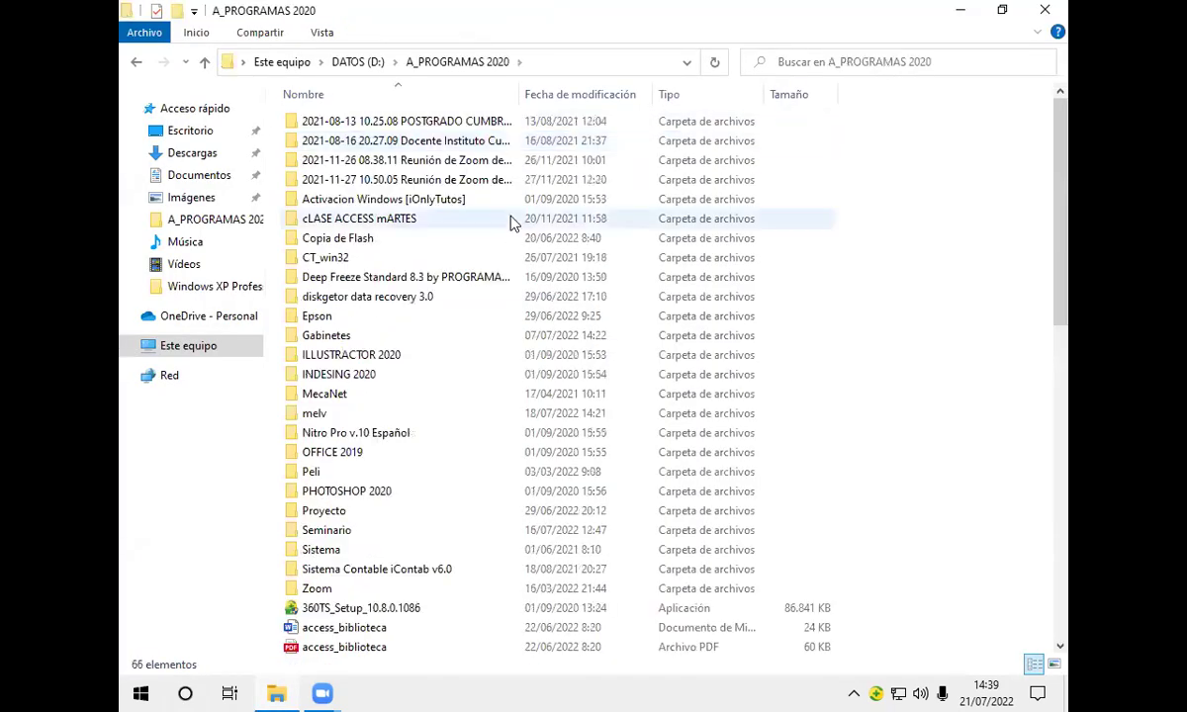
scroll(491, 255, "down", 4)
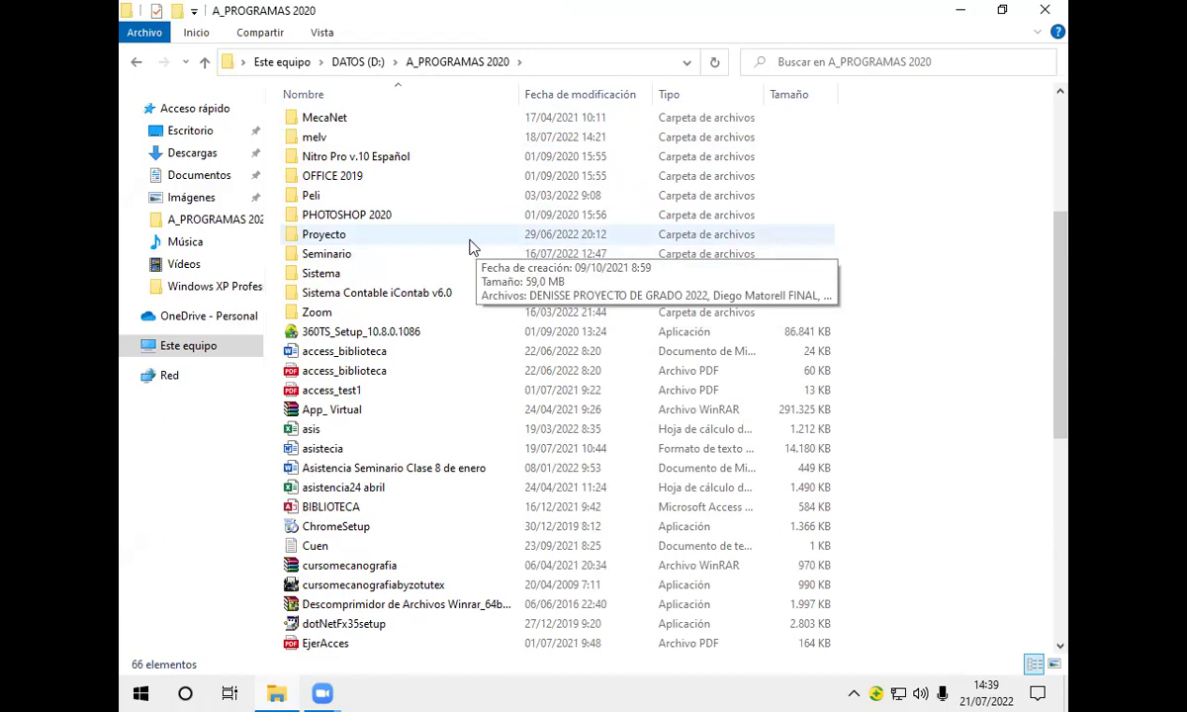
double_click(382, 295)
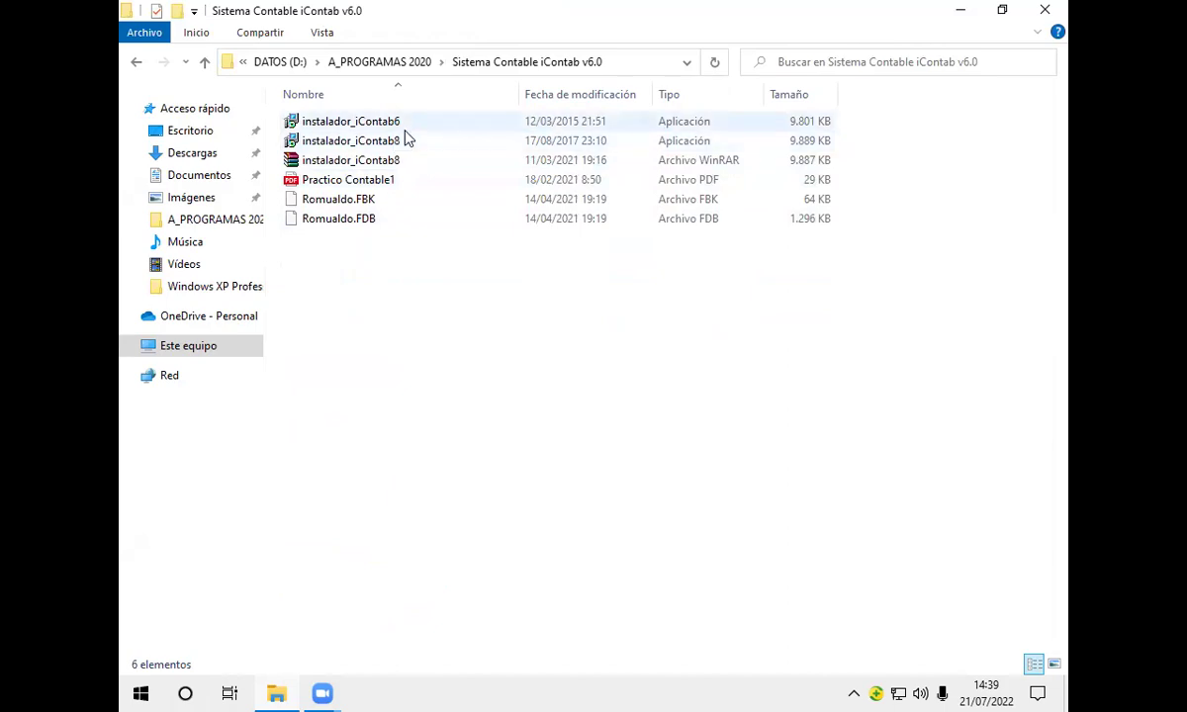
Run instalador_iContab8 as administrator, leaving an accidental rename unchanged
left_click(388, 144)
left_click(381, 143)
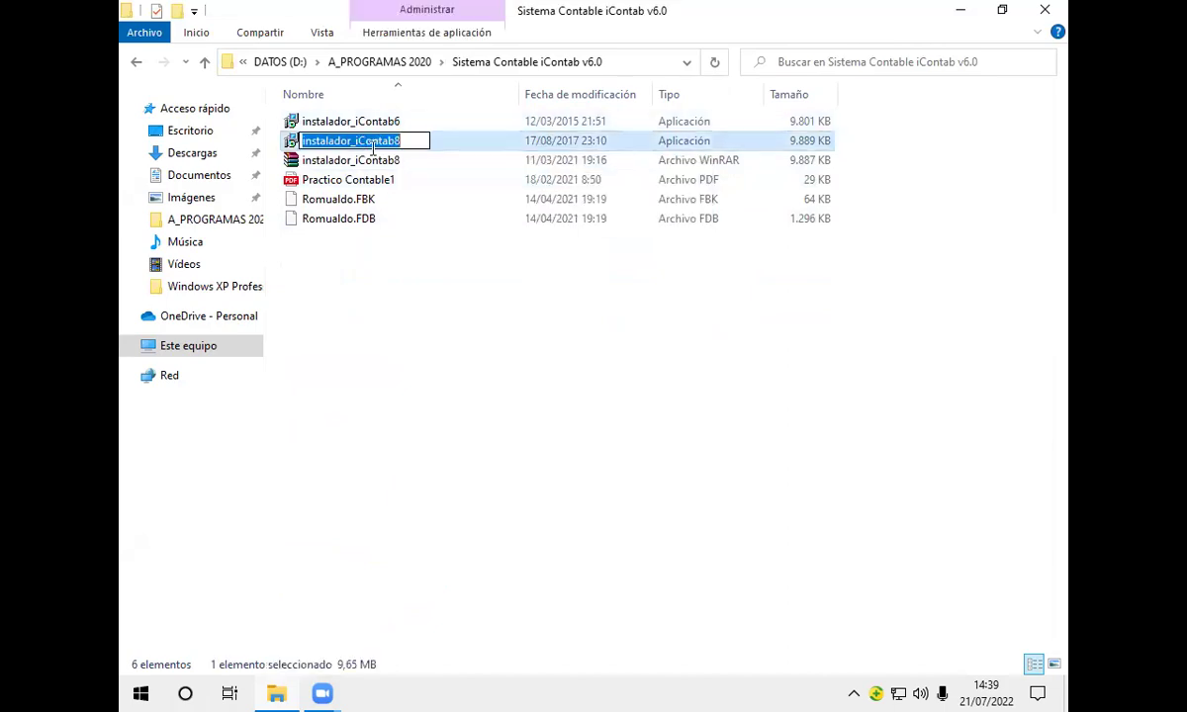
left_click(440, 180)
left_click(307, 146)
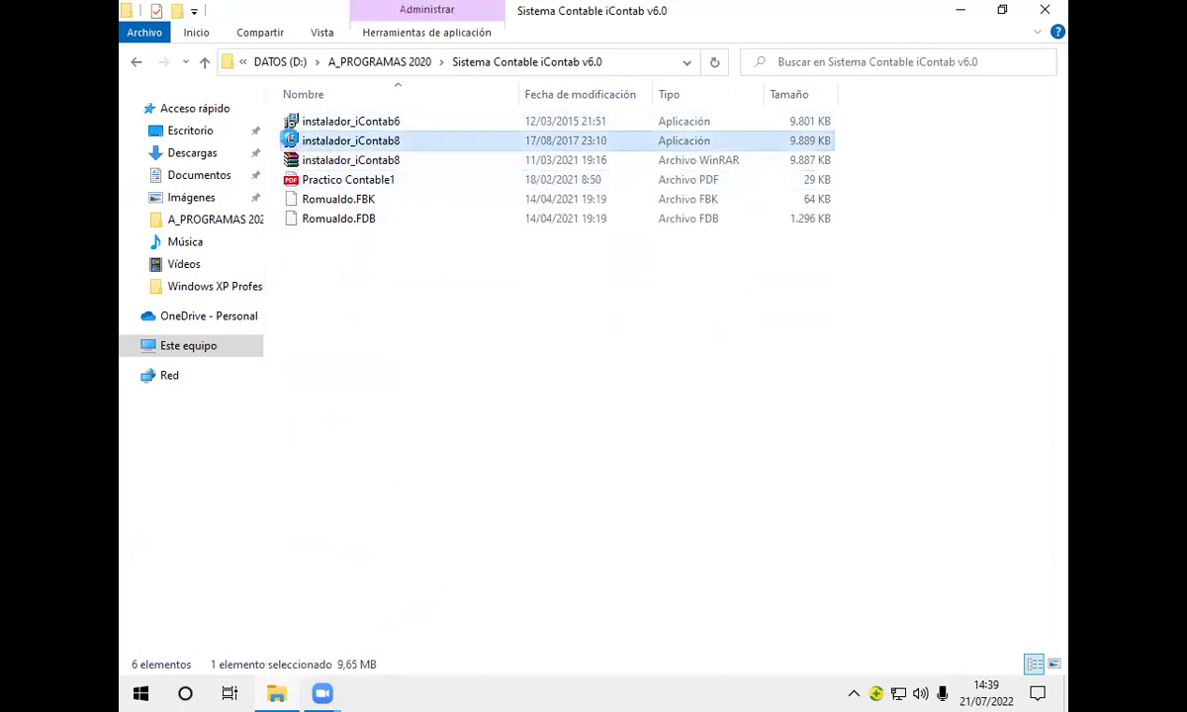
right_click(301, 145)
left_click(374, 173)
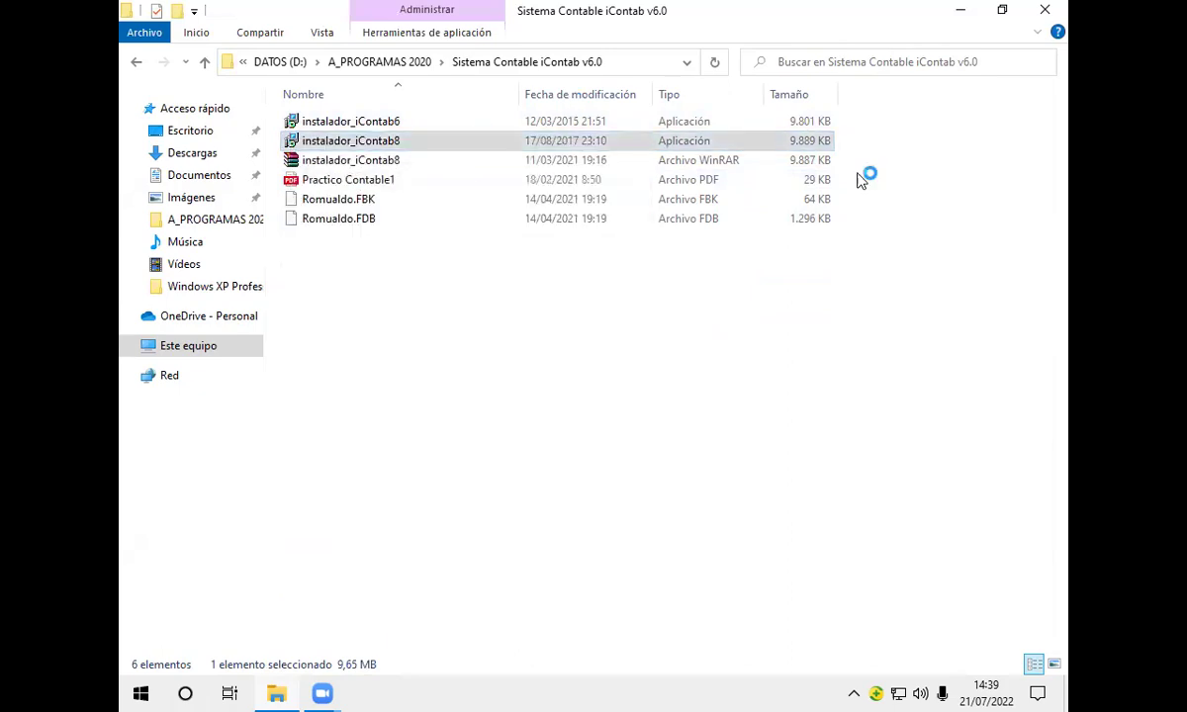
Accept the default installer folders and request a desktop shortcut
left_click(1045, 10)
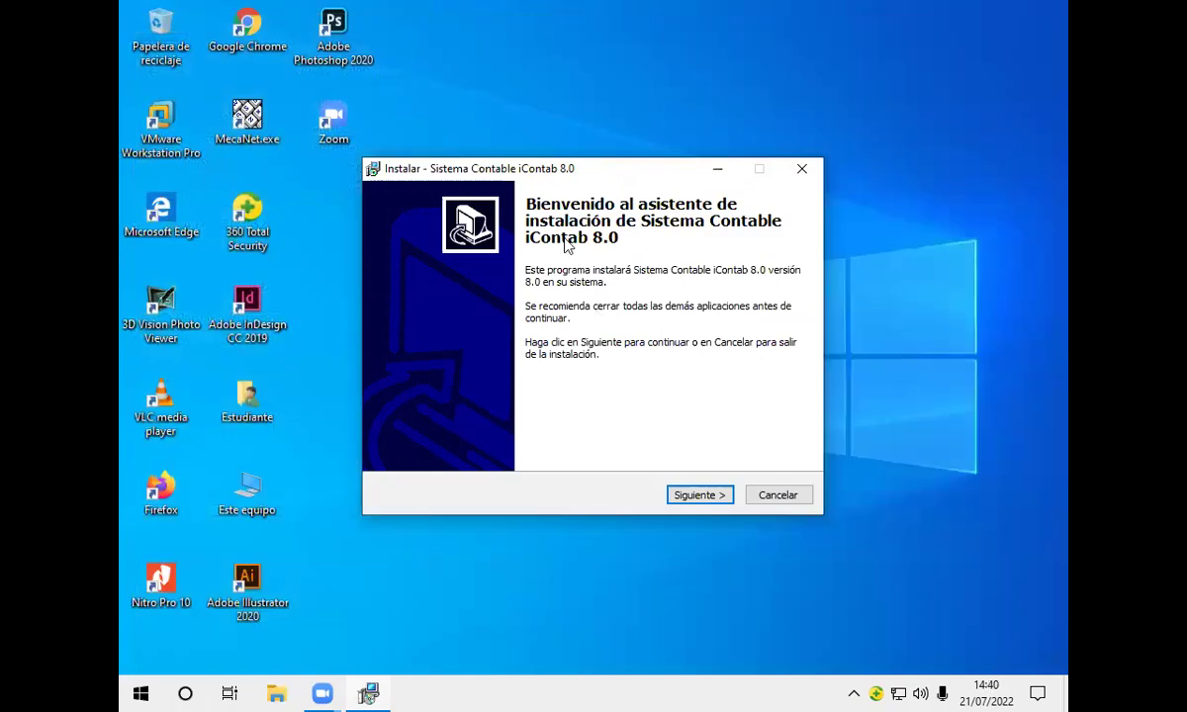
left_click(701, 497)
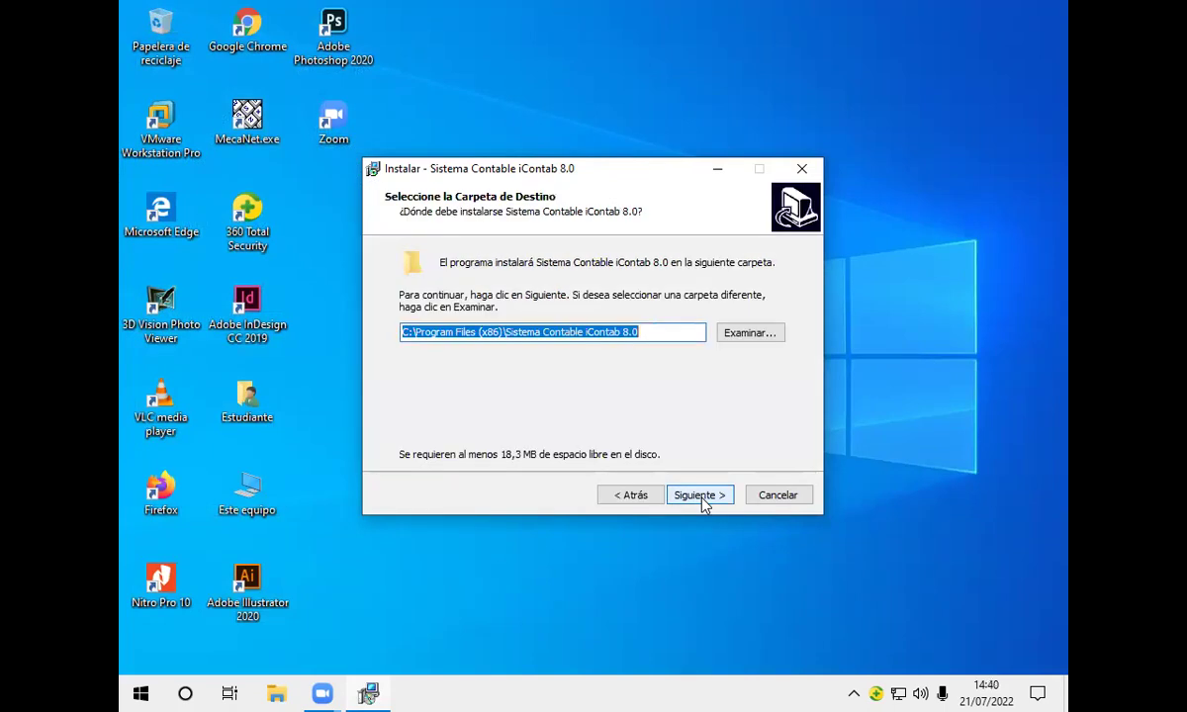
left_click(703, 498)
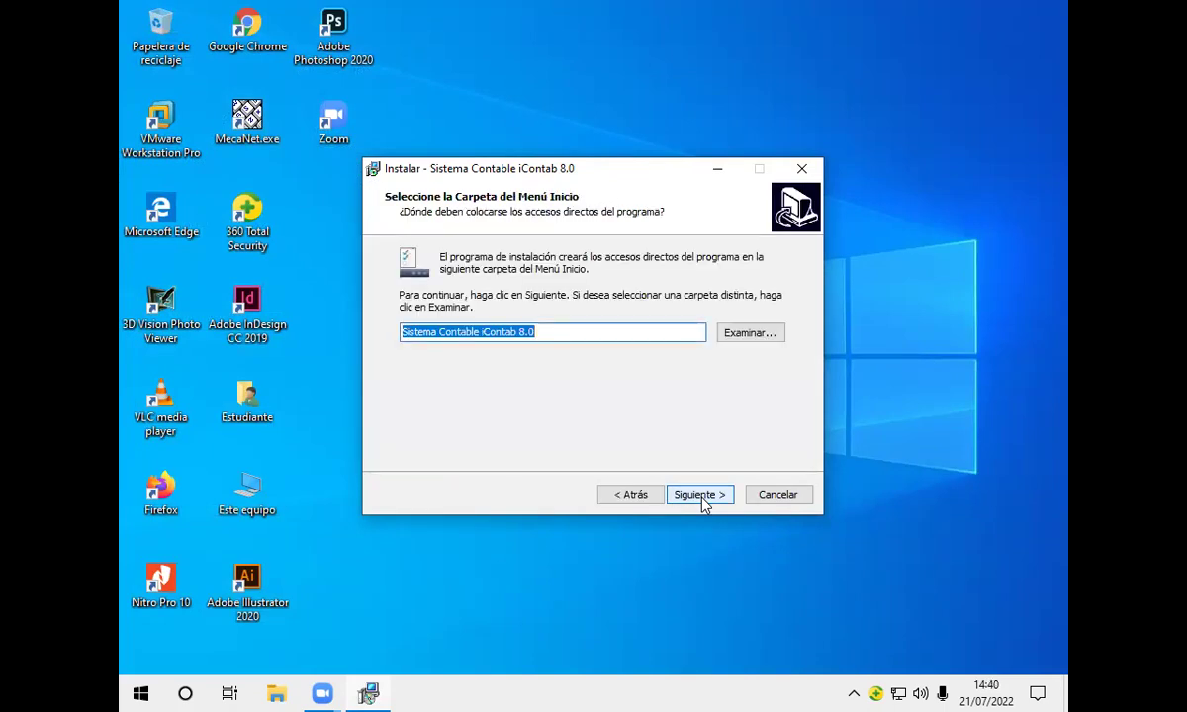
left_click(702, 498)
left_click(433, 318)
left_click(689, 501)
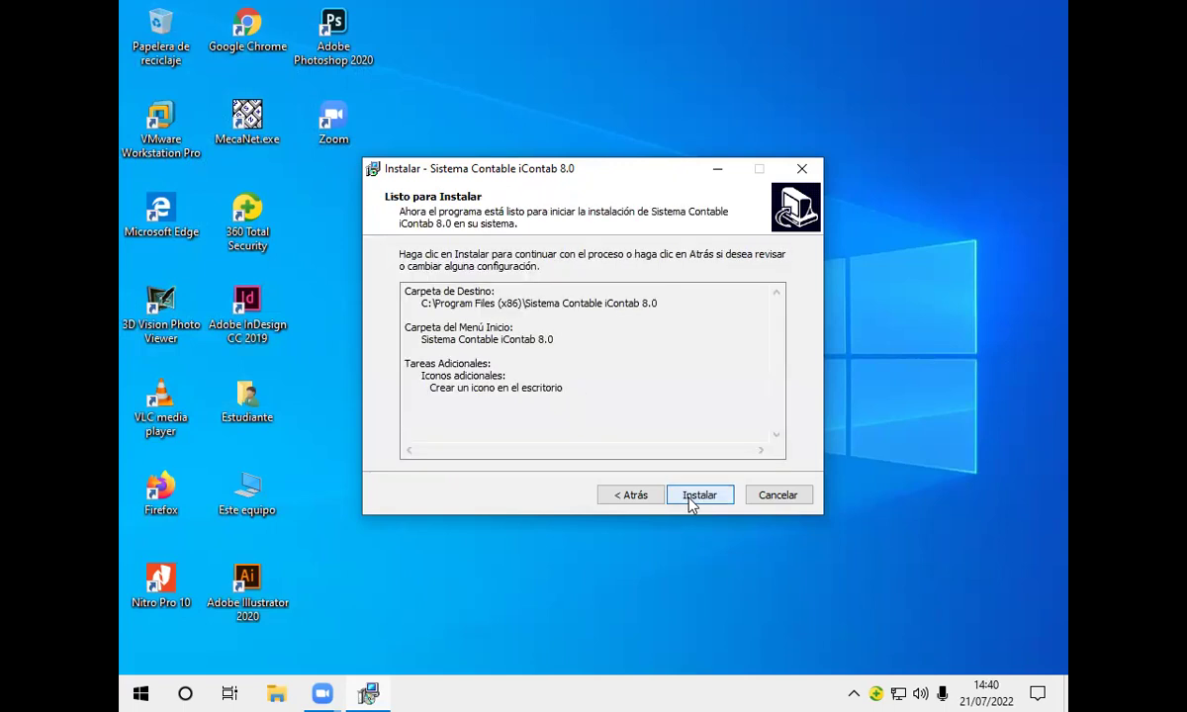
Install iContab 8.0, allowing both Firebird security alerts, and finish to launch it
left_click(690, 499)
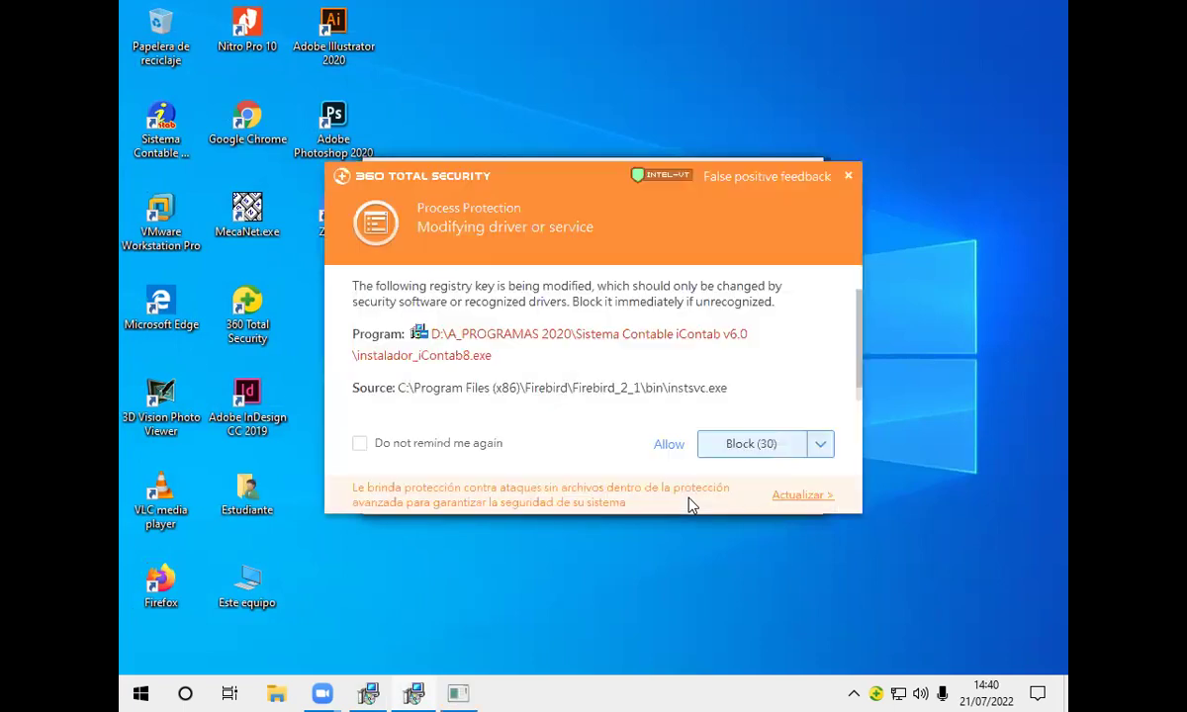
left_click(677, 447)
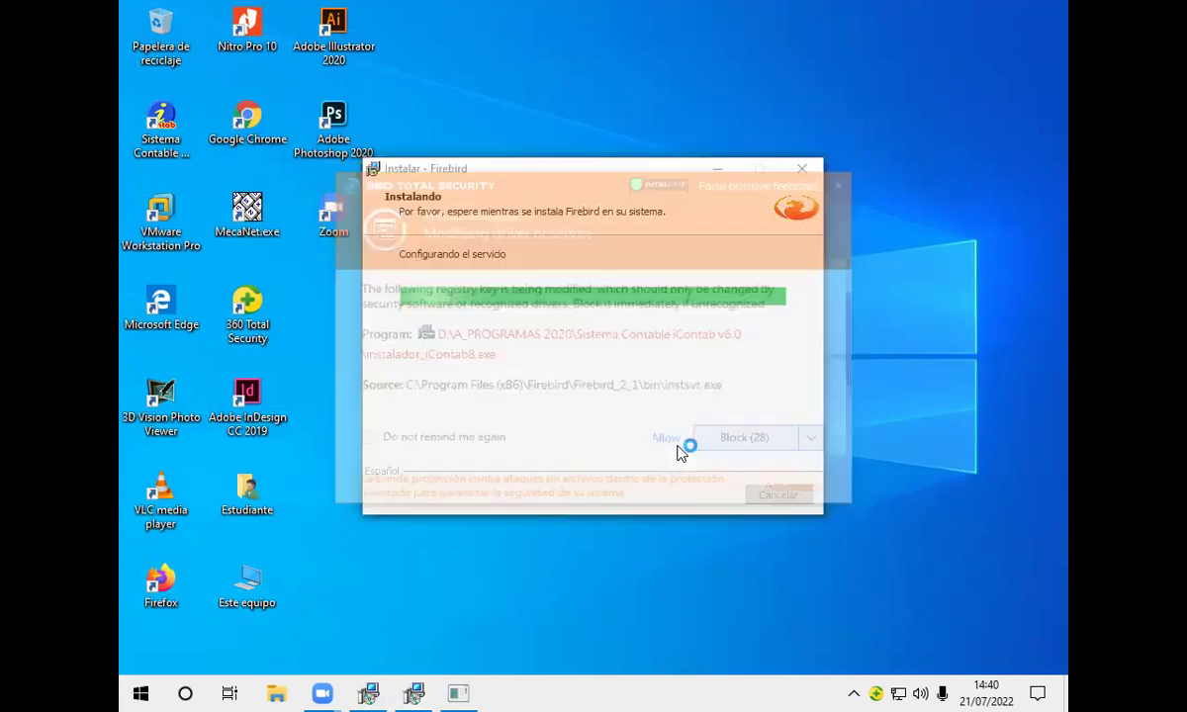
left_click(677, 447)
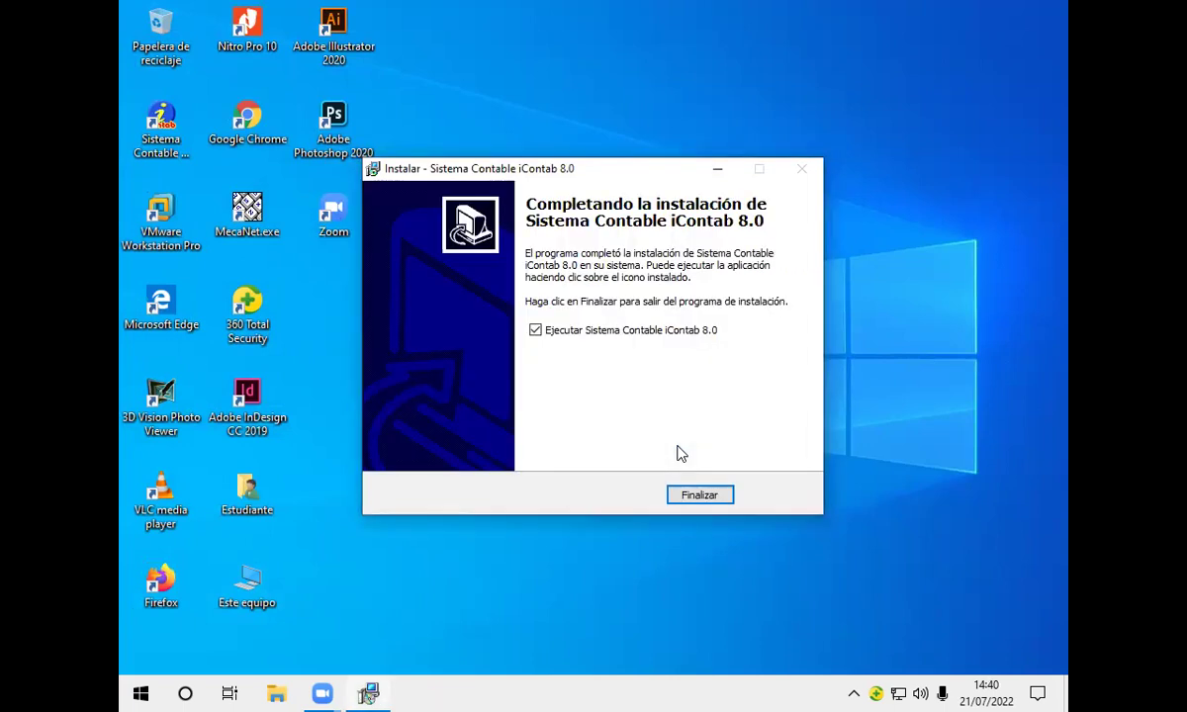
left_click(692, 494)
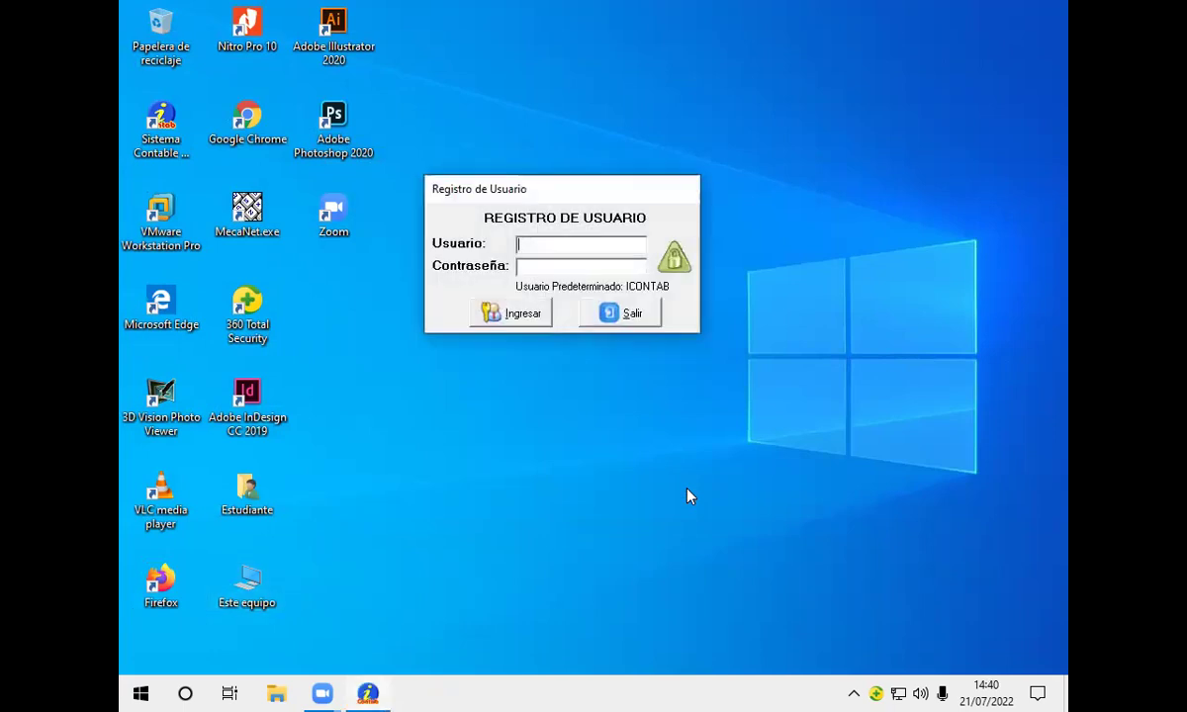
Log in with user ICONTAB to reach the BASECONTAB company window
type("ICONTAB")
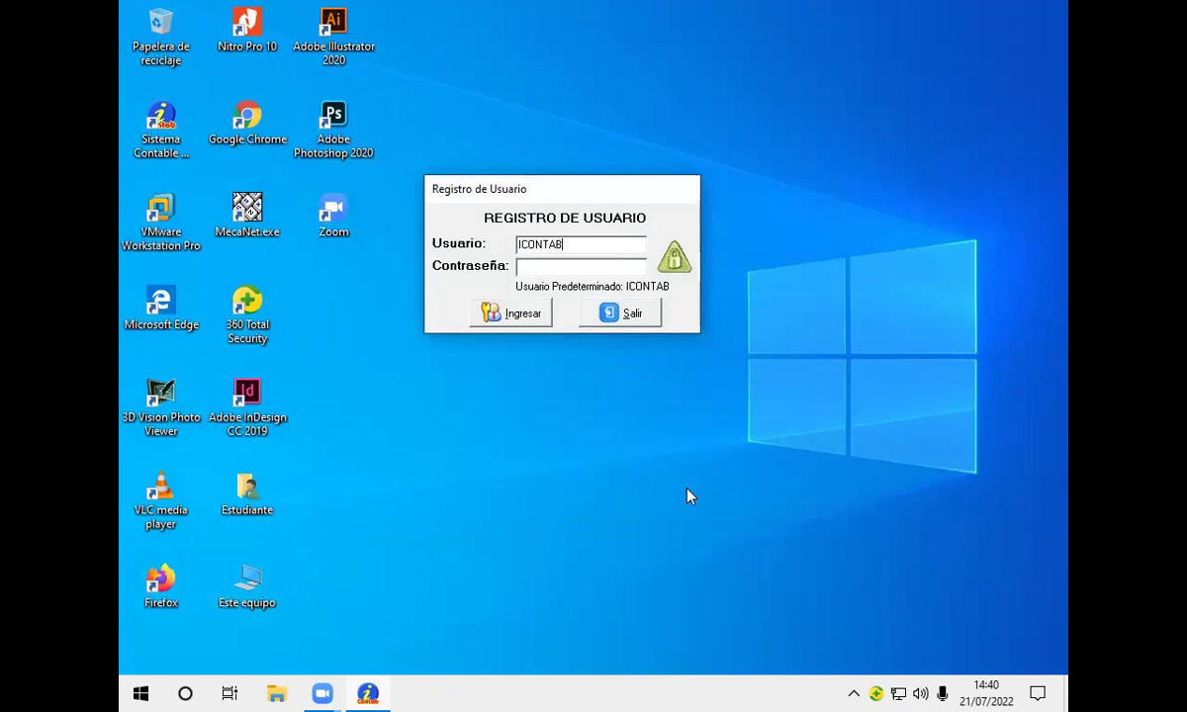
left_click(520, 315)
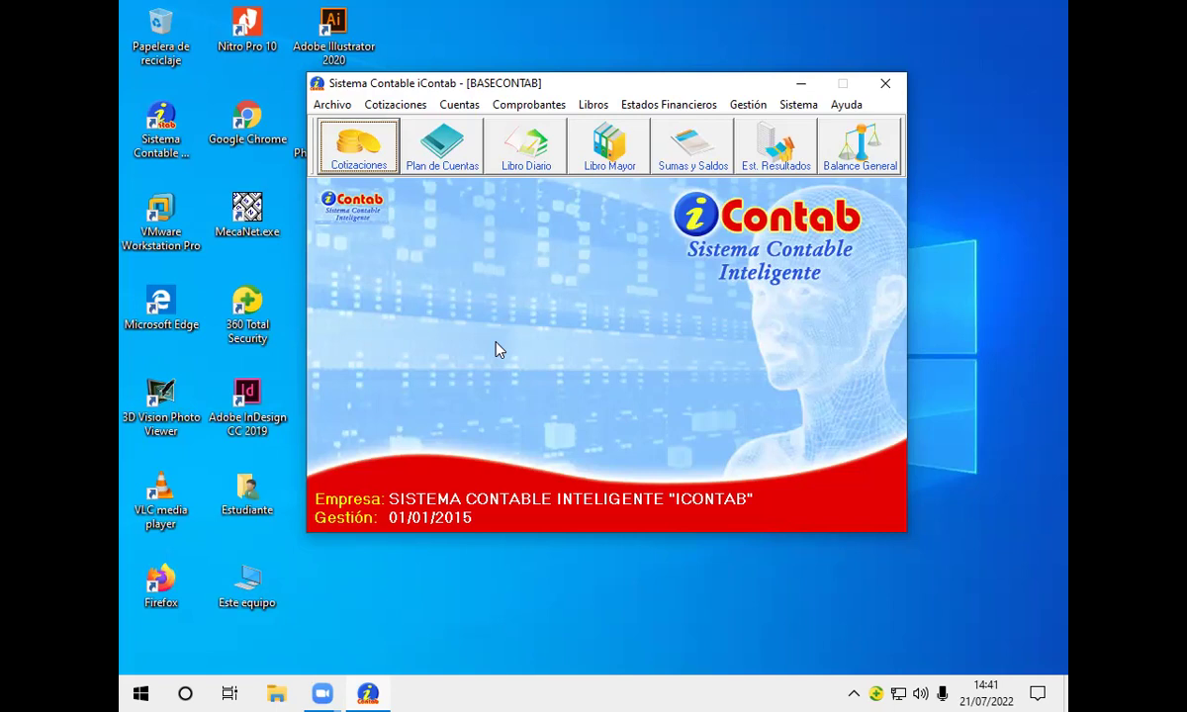
Start a new file with Plan de Cuentas and Dólar/UFV rates, then cancel the save dialog
left_click(328, 104)
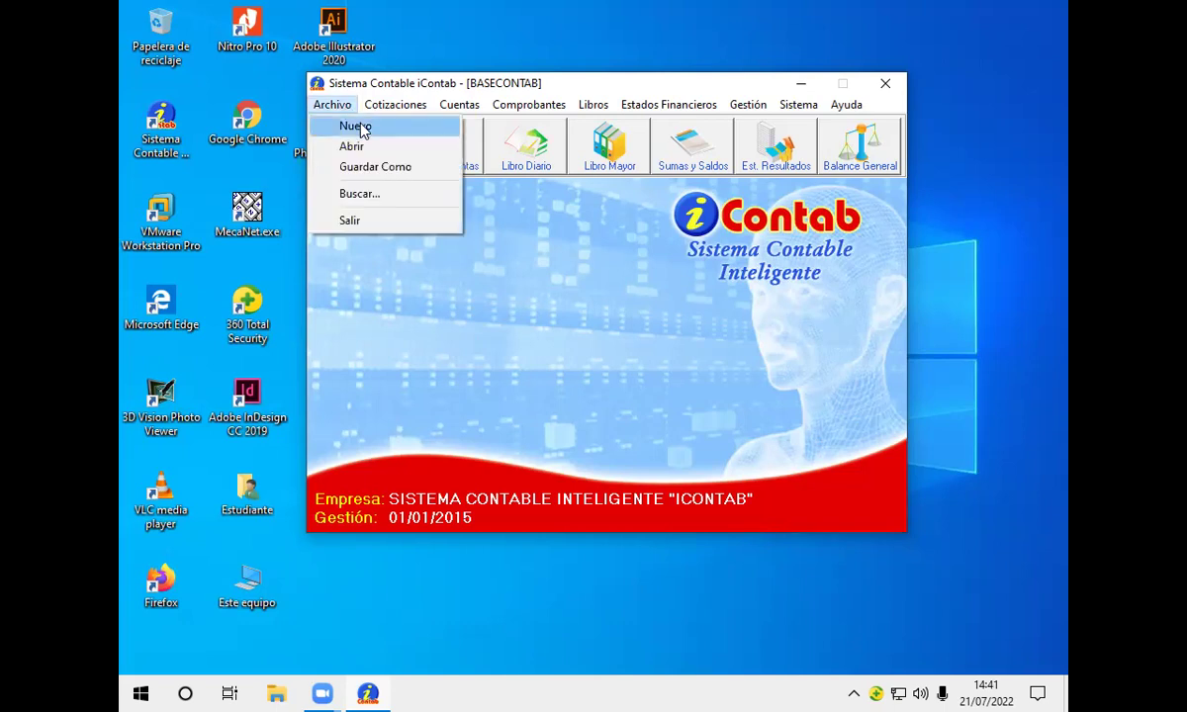
left_click(379, 128)
left_click(465, 237)
left_click(580, 307)
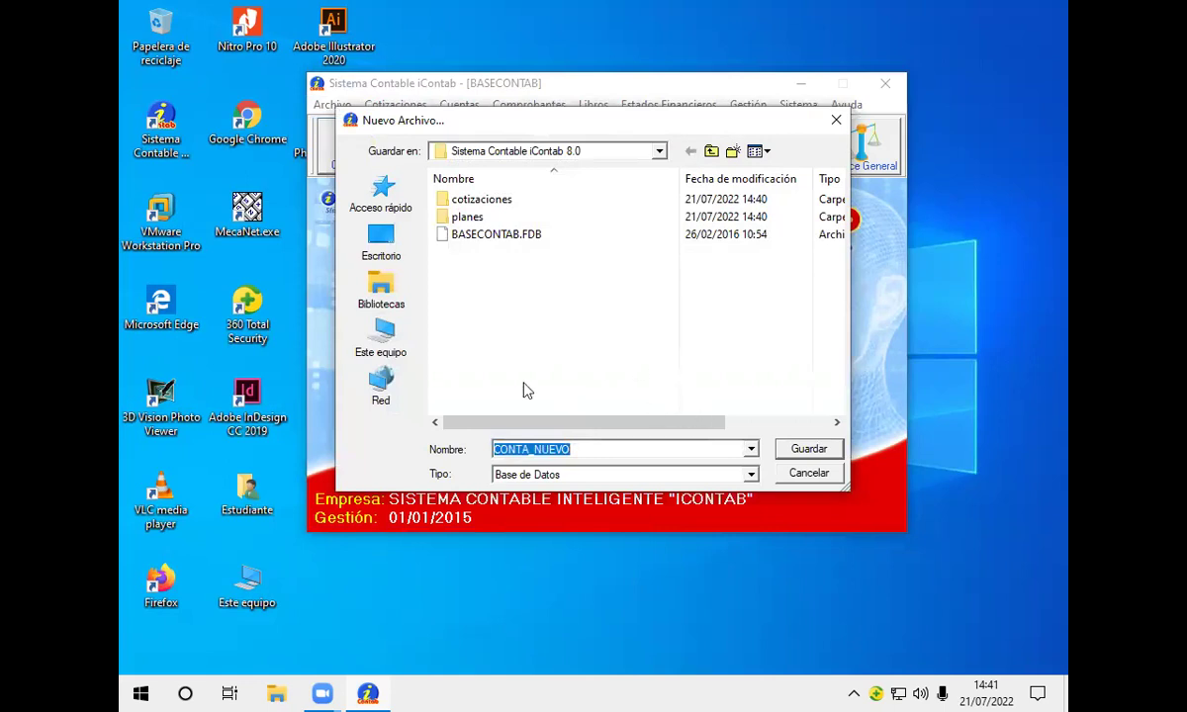
left_click(796, 478)
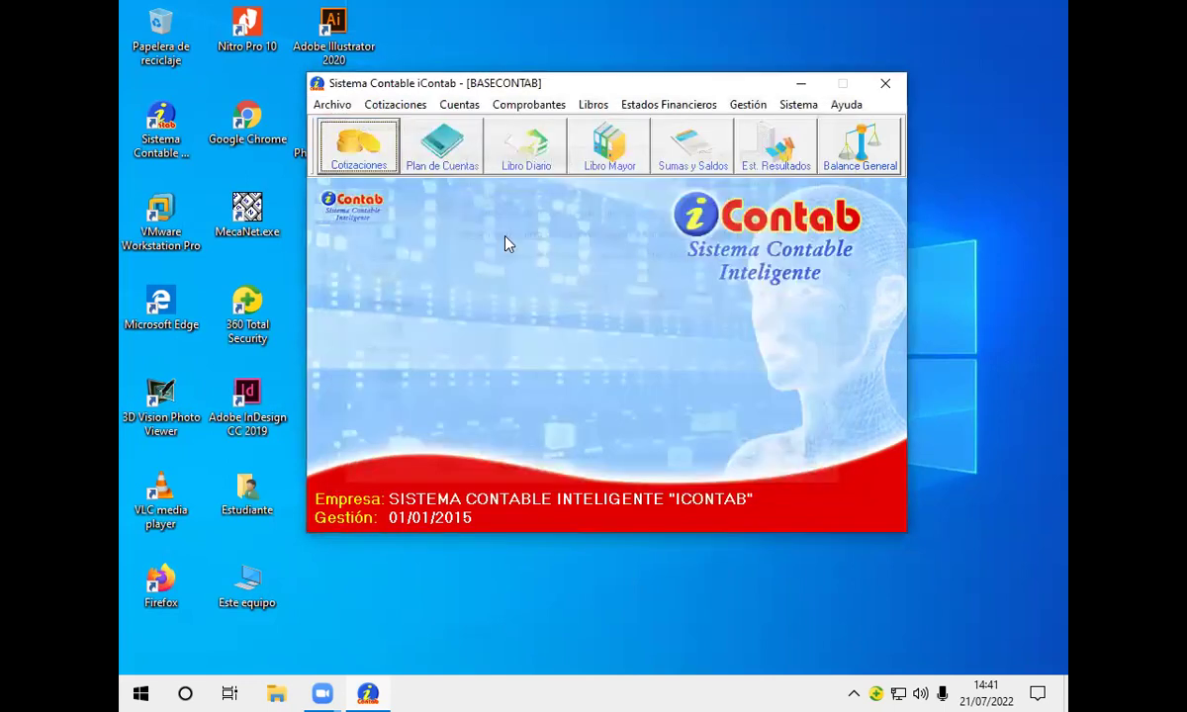
Start the new file with Plan de Cuentas and Dólar/UFV rates again
left_click(333, 104)
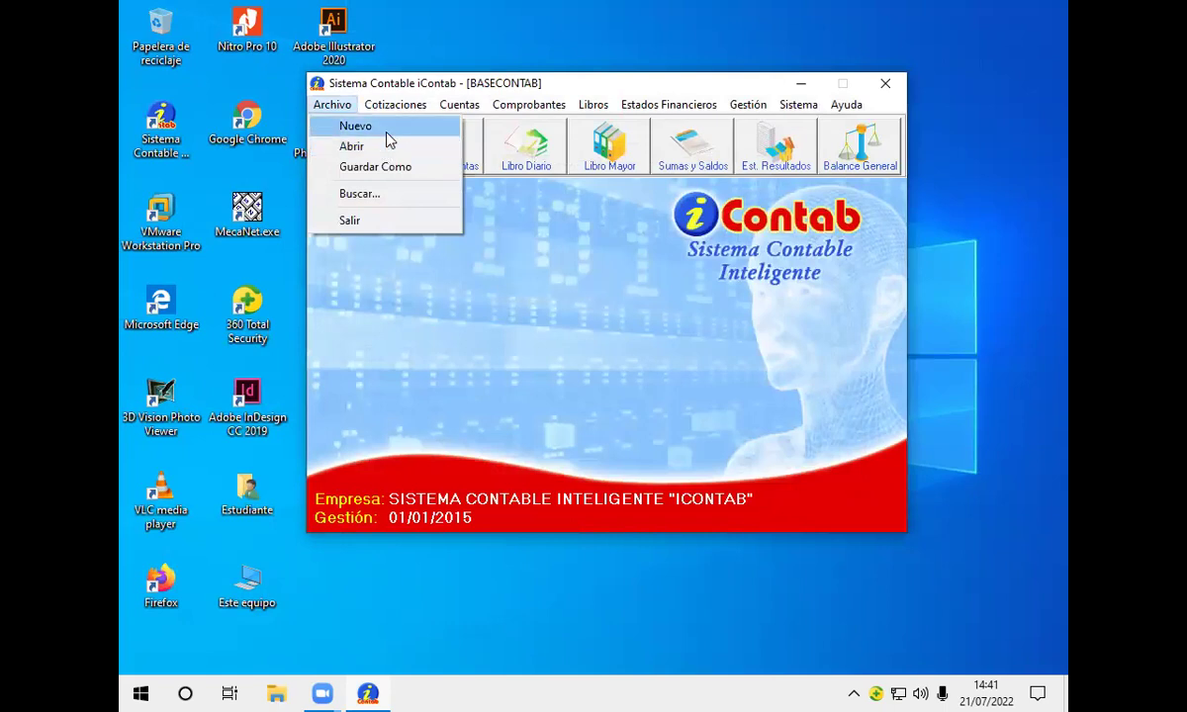
left_click(384, 122)
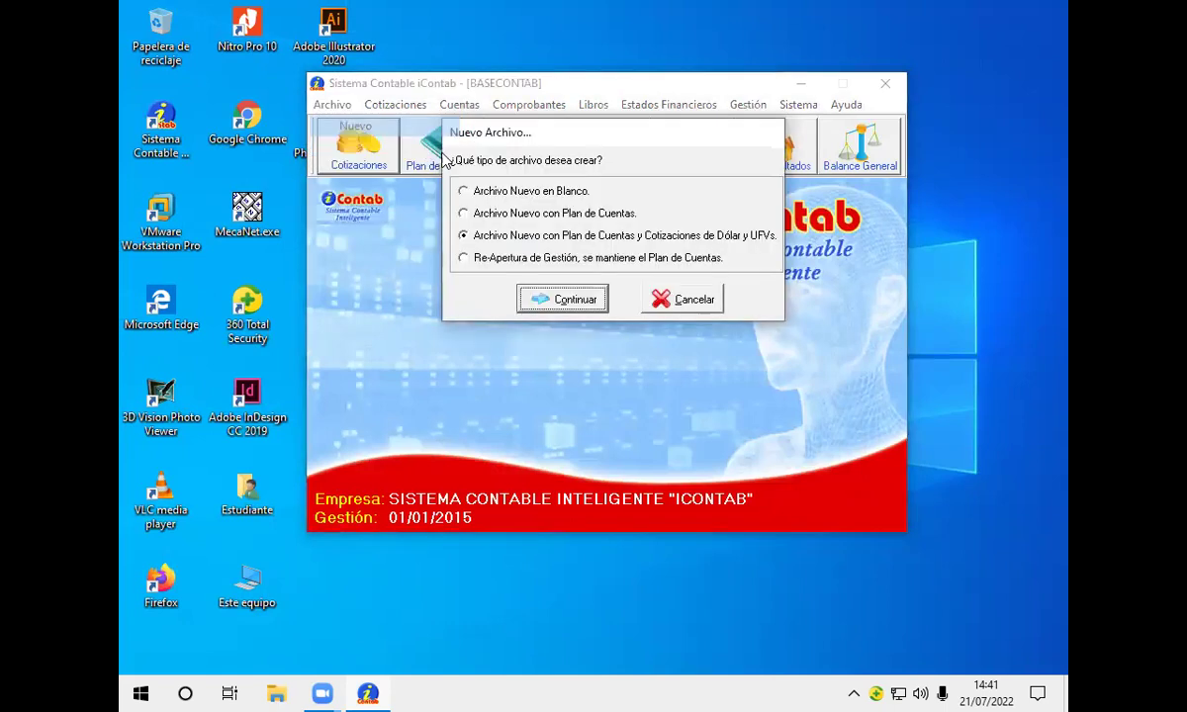
left_click(551, 303)
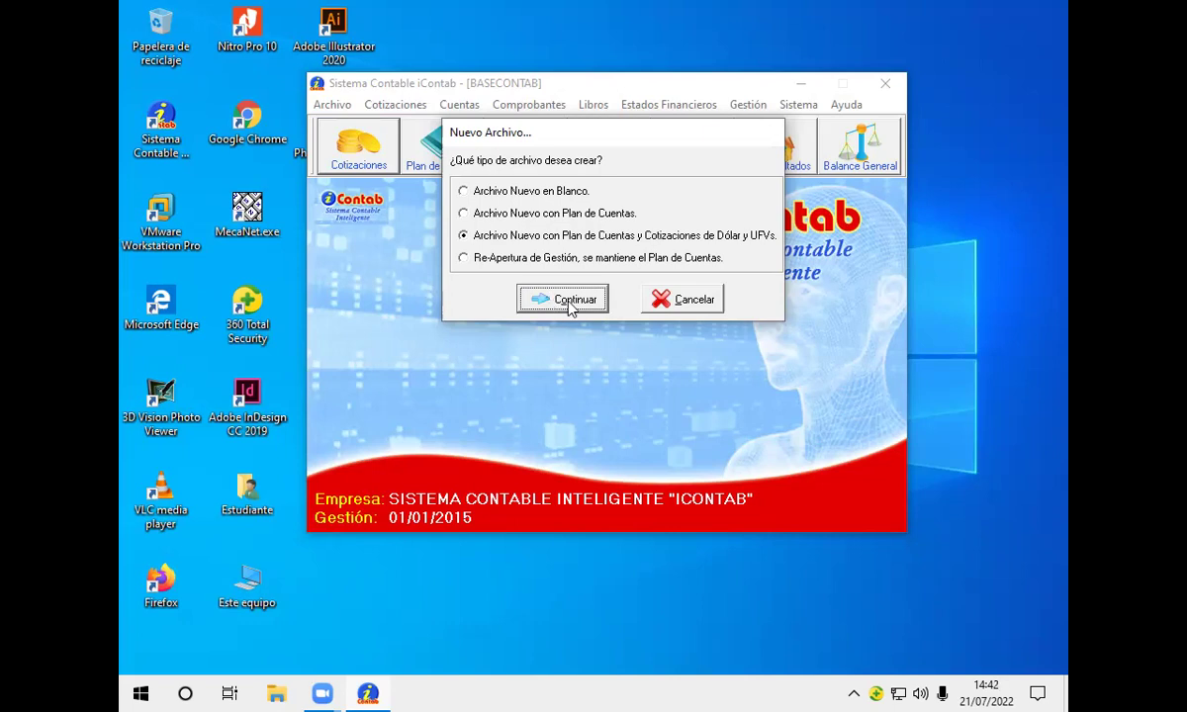
Choose DATOS (D:) under Este equipo as the save location for CONTA_NUEVO
left_click(564, 300)
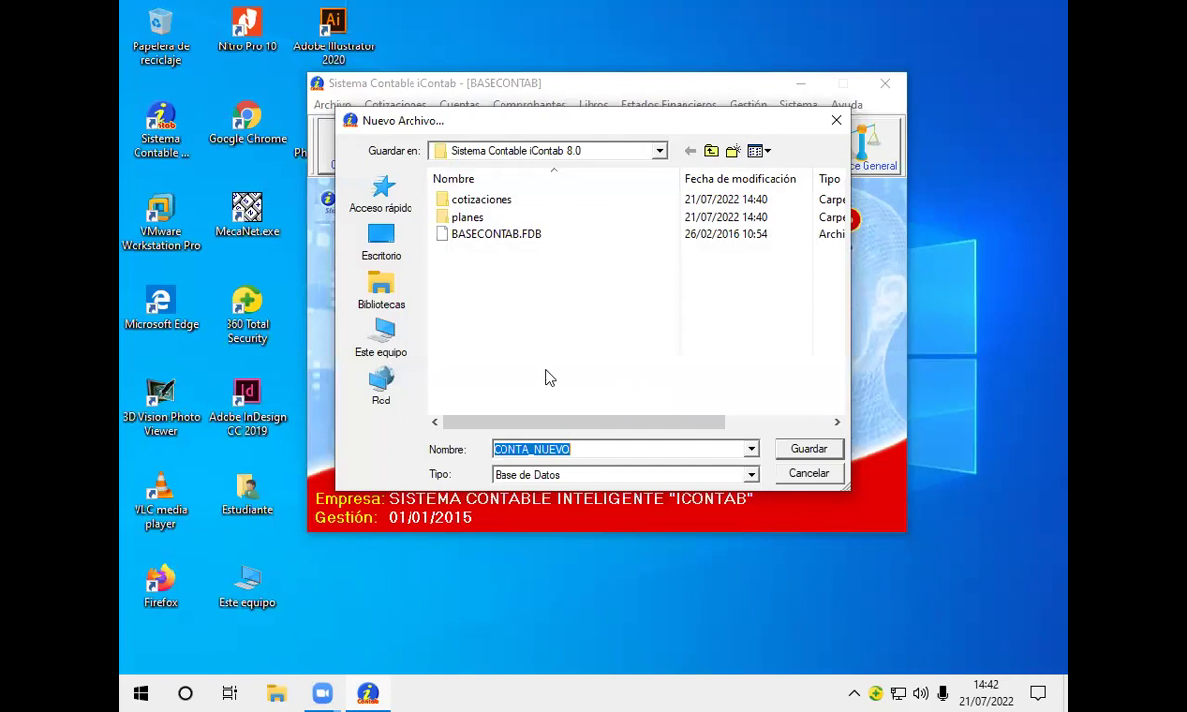
left_click(383, 342)
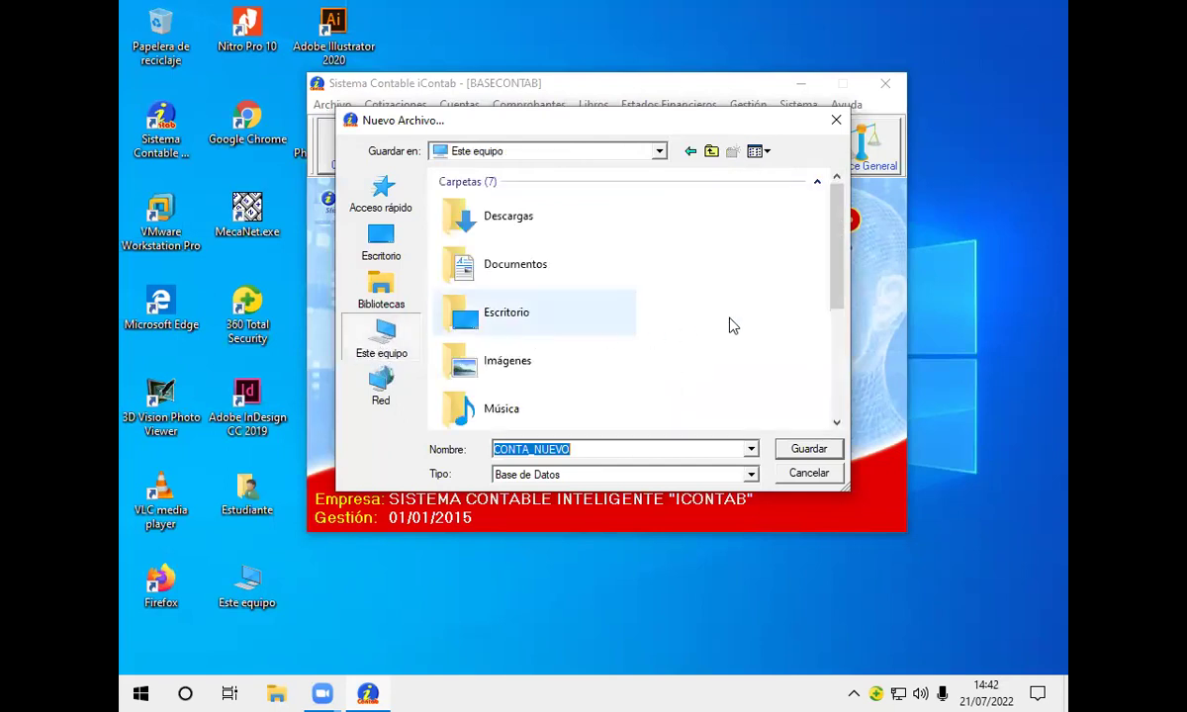
scroll(841, 317, "down", 3)
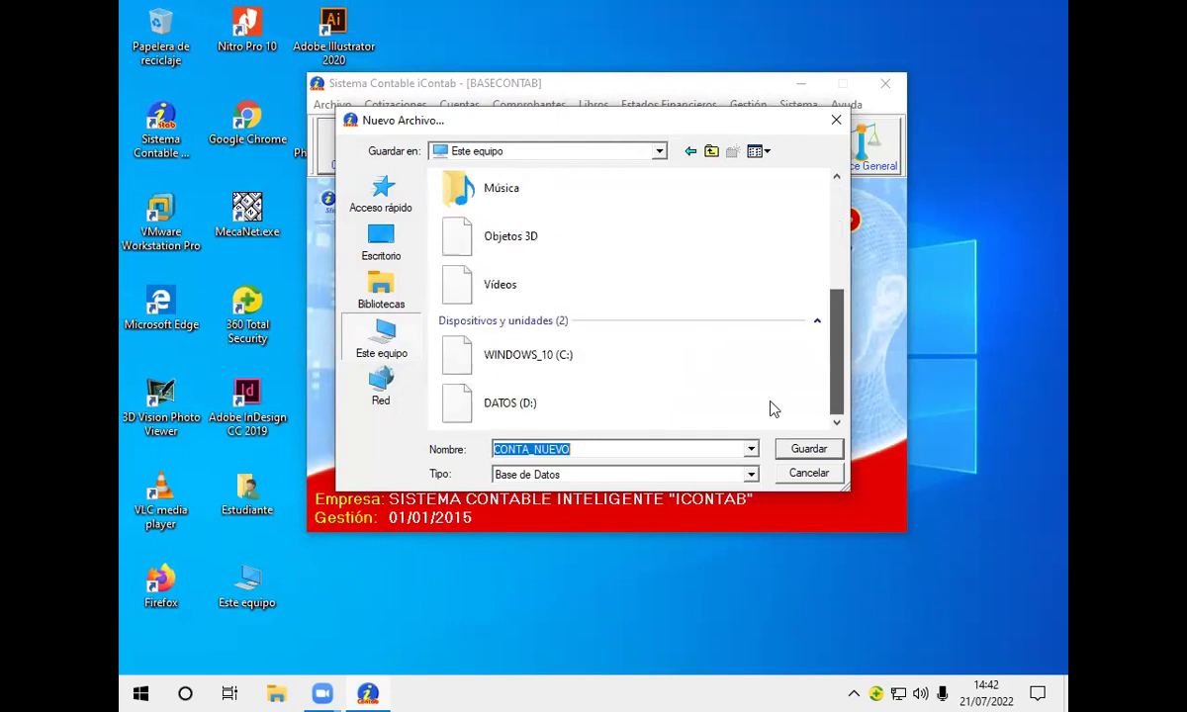
double_click(584, 398)
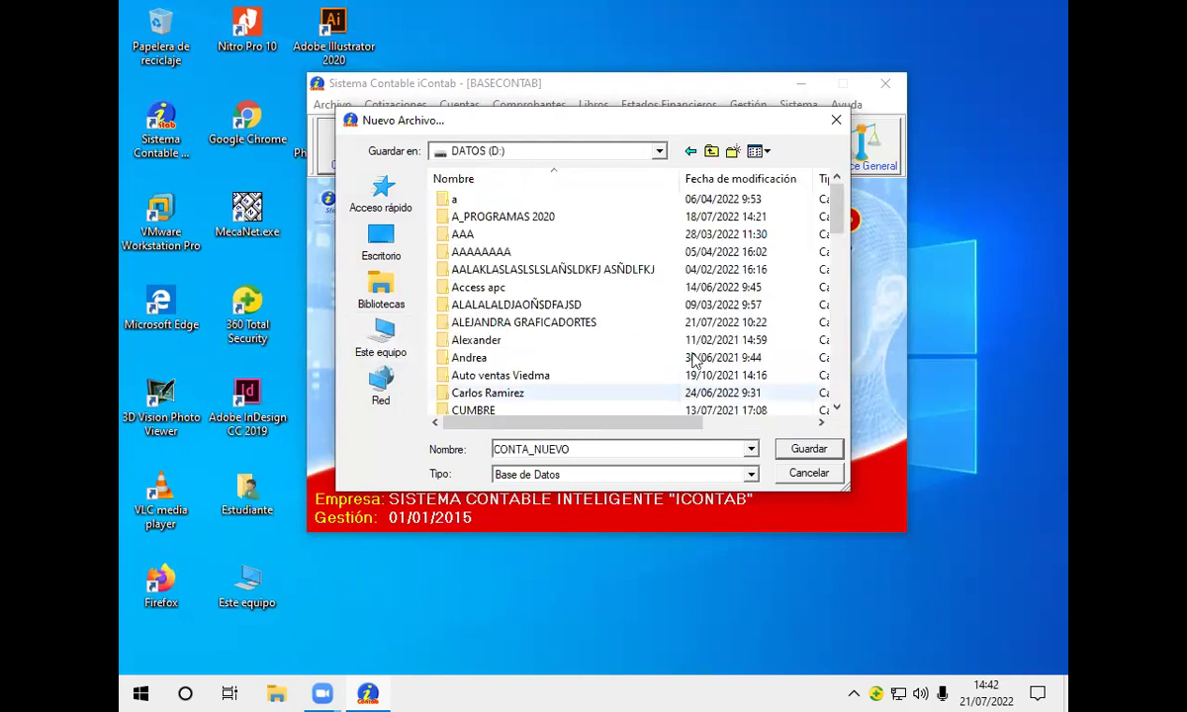
left_click_drag(837, 208, 867, 409)
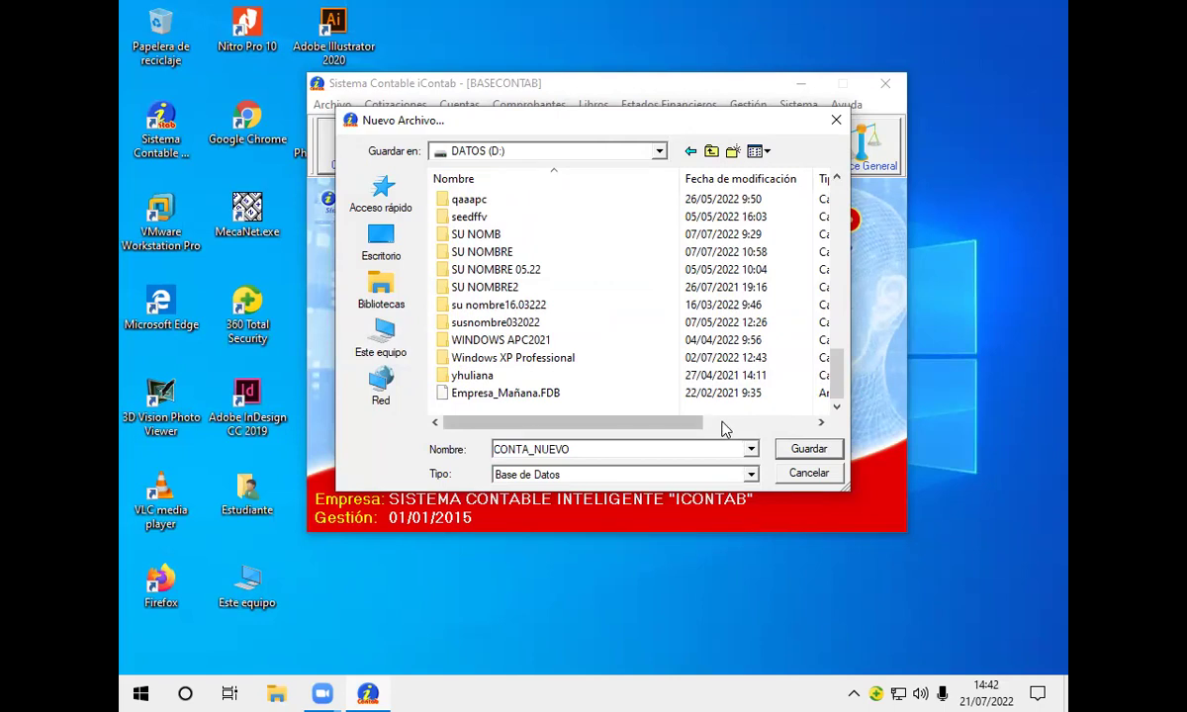
Create a new folder on DATOS (D:) named with the student's full name, capitalized
left_click(735, 152)
left_click(550, 393)
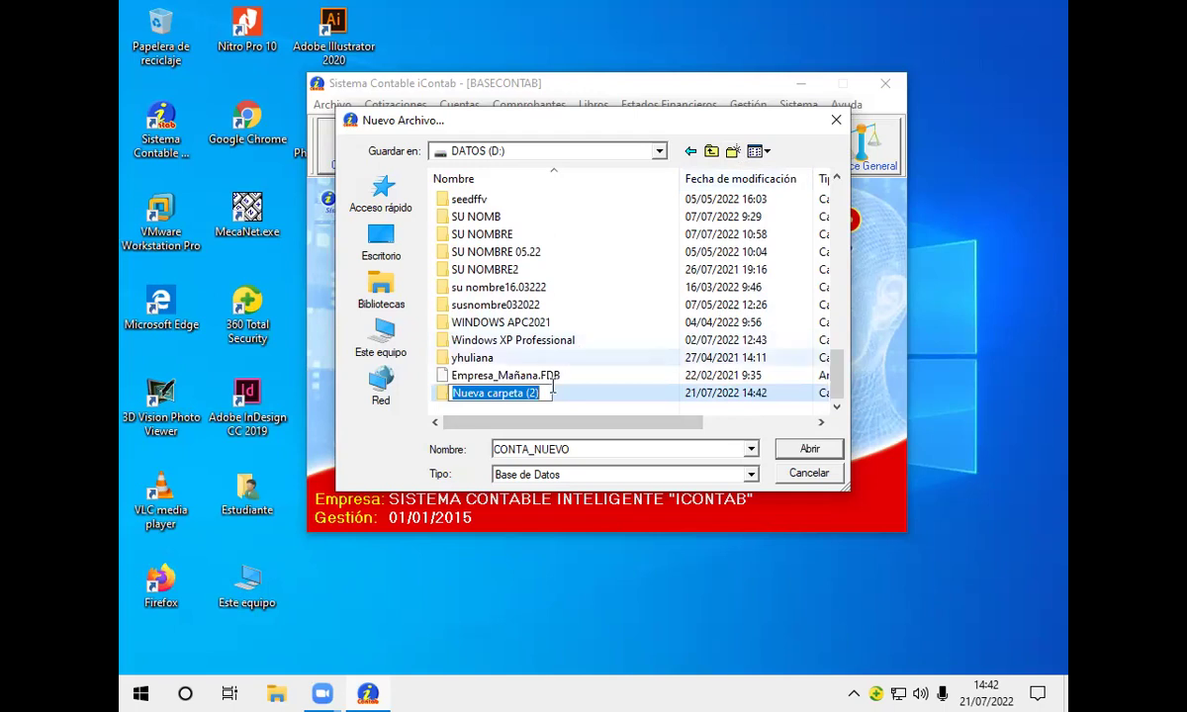
key("BackSpace")
key("BackSpace")
key("BackSpace")
key("BackSpace")
key("BackSpace")
key("BackSpace")
key("BackSpace")
key("BackSpace")
key("BackSpace")
key("BackSpace")
key("BackSpace")
key("BackSpace")
key("BackSpace")
key("BackSpace")
key("BackSpace")
key("BackSpace")
key("BackSpace")
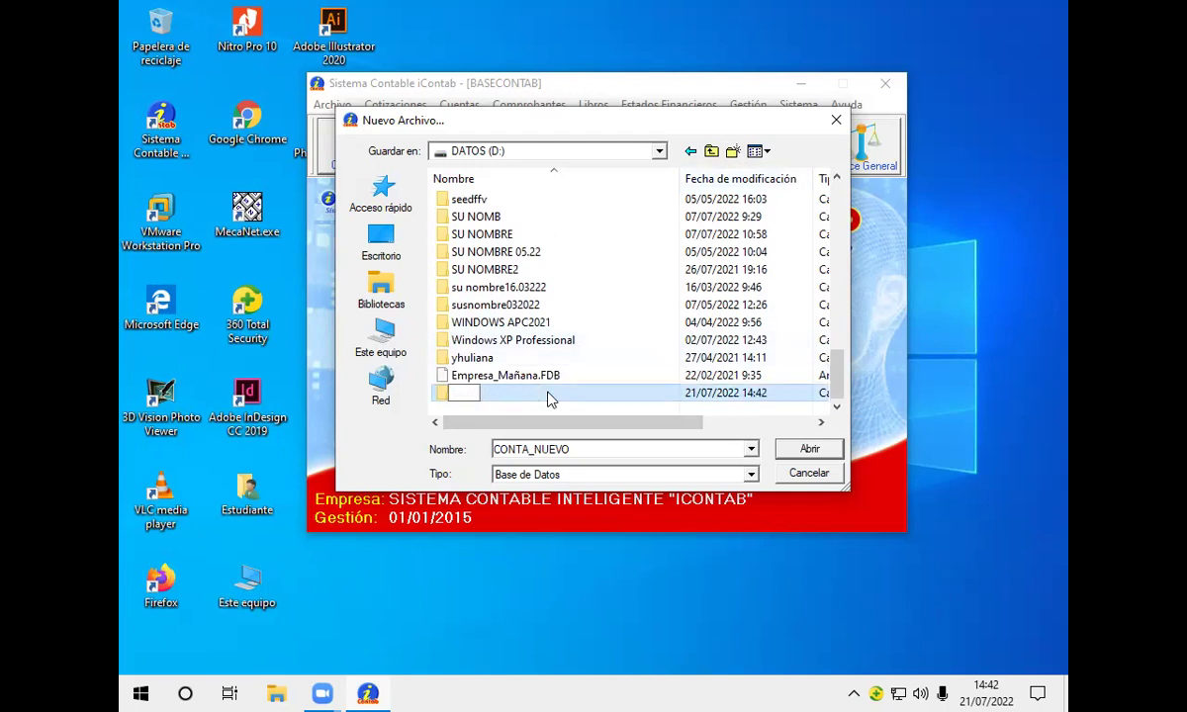
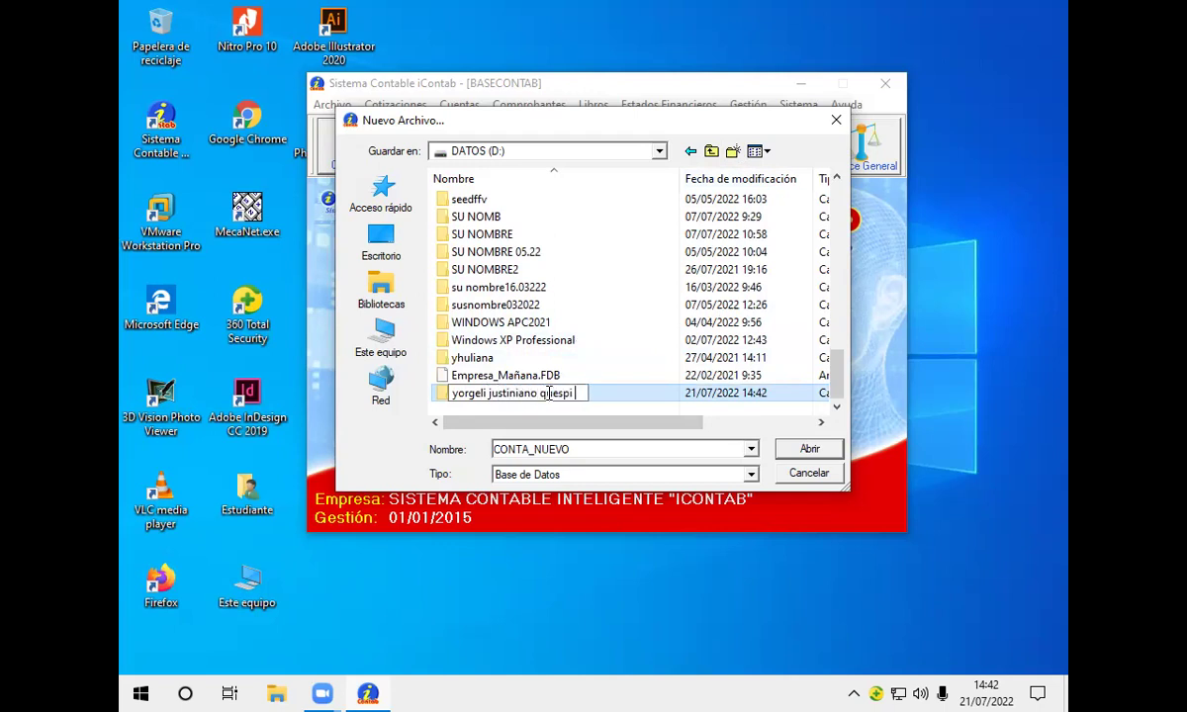
left_click(461, 392)
key("BackSpace")
type("Y")
left_click(807, 453)
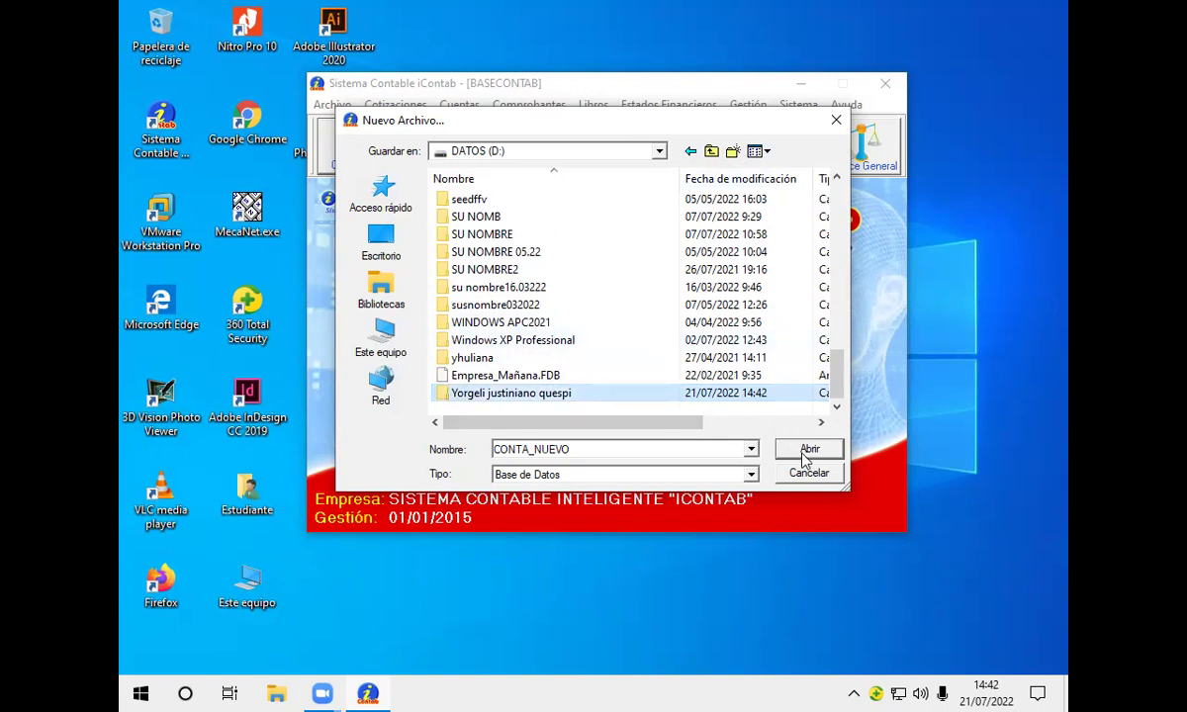
Open the new personal folder and replace the file name CONTA_NUEVO with FERRETERIA
left_click(806, 451)
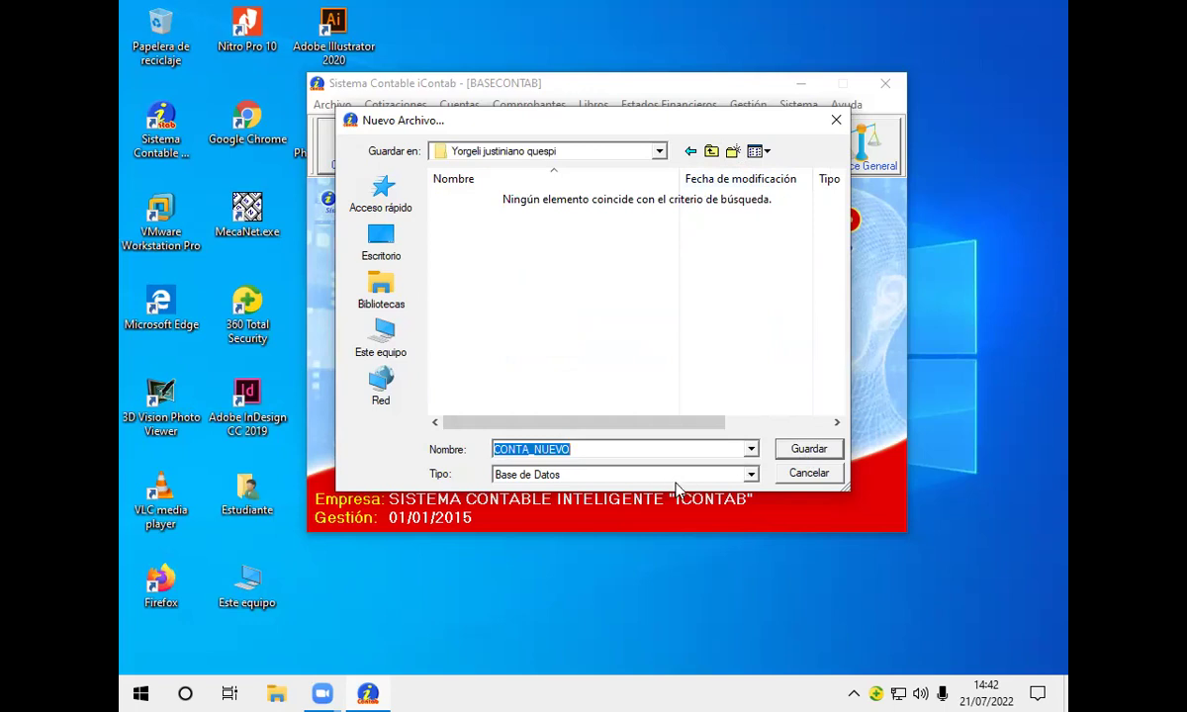
left_click(621, 448)
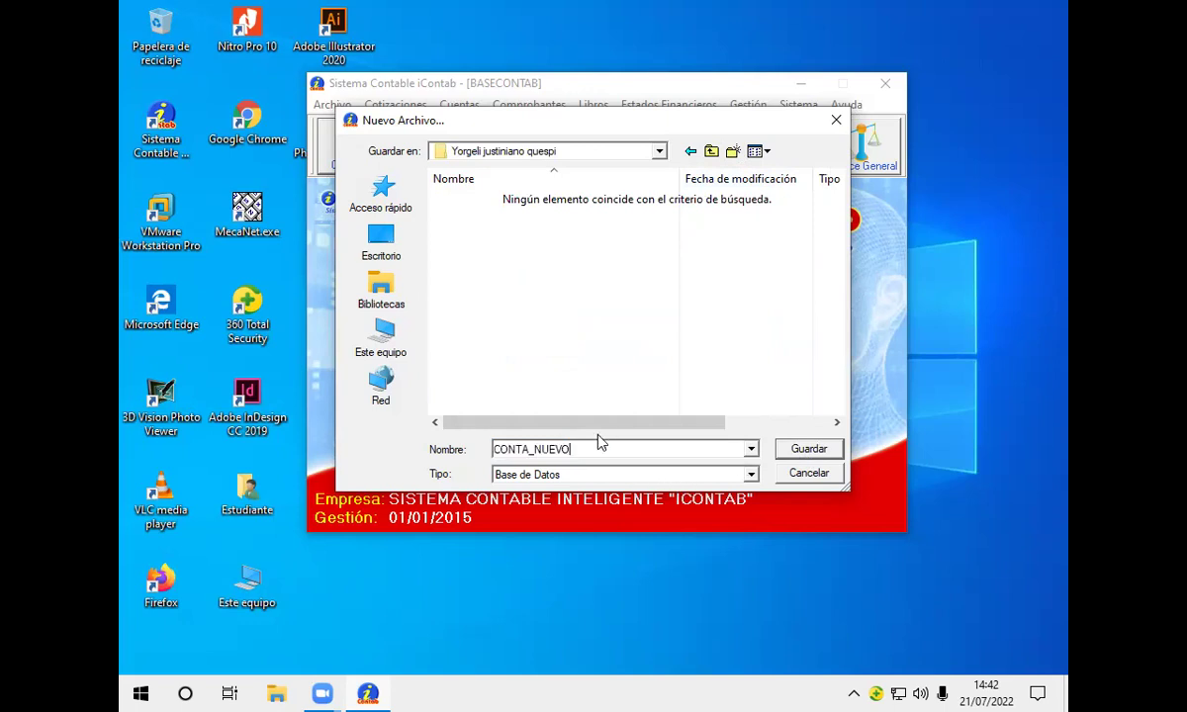
key("BackSpace")
key("BackSpace")
key("BackSpace")
key("BackSpace")
key("BackSpace")
key("BackSpace")
key("BackSpace")
key("BackSpace")
key("BackSpace")
key("BackSpace")
key("BackSpace")
type("EMP")
key("BackSpace")
key("BackSpace")
key("BackSpace")
type("FERRETERIA")
Save FERRETERIA with plan de cuentas and Dólar/UFV rates, and acknowledge the confirmation
left_click(818, 454)
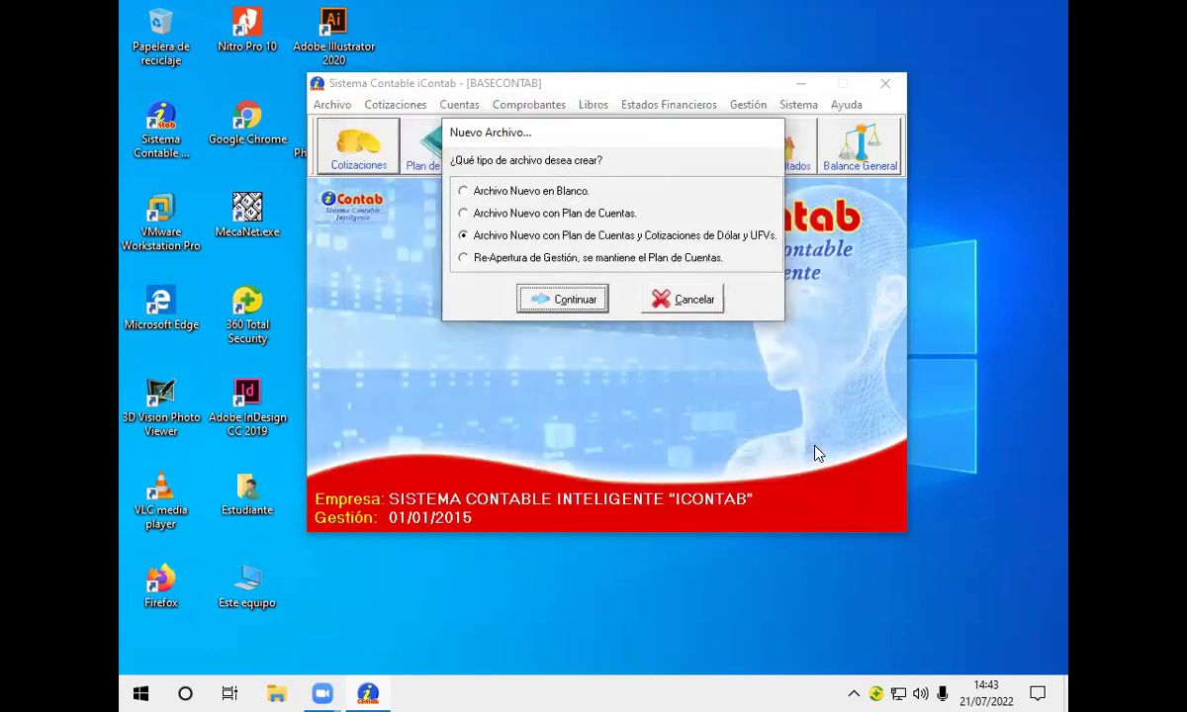
key("Return")
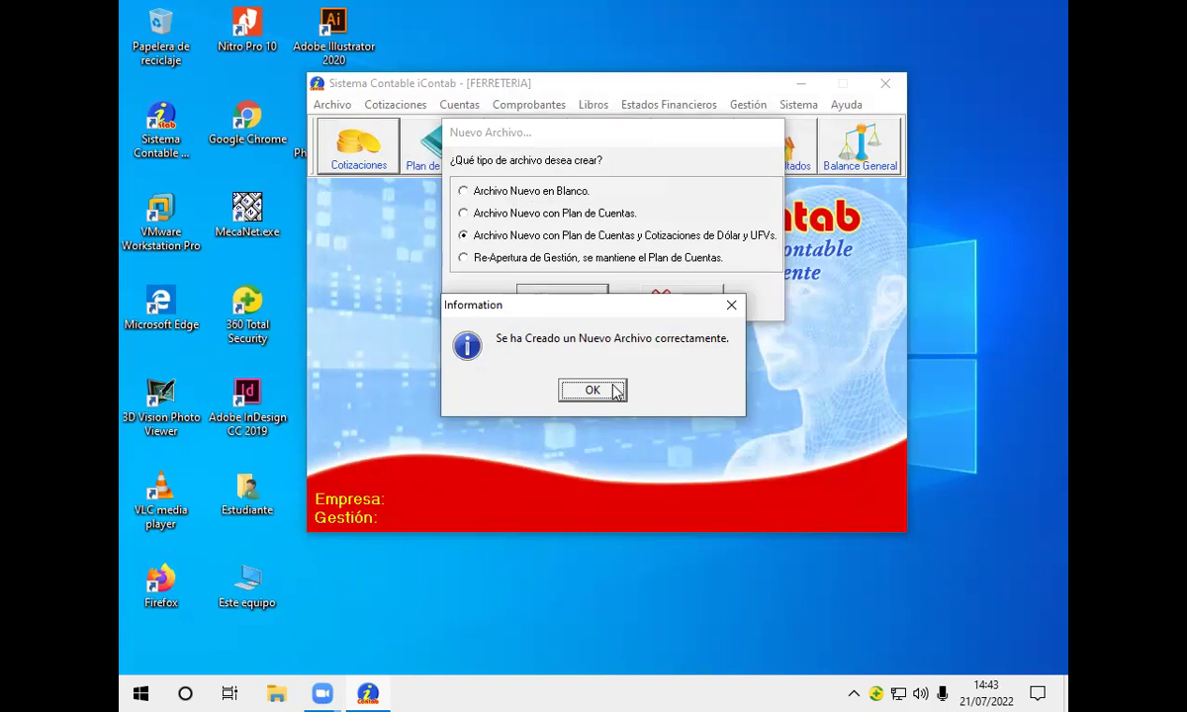
left_click(593, 391)
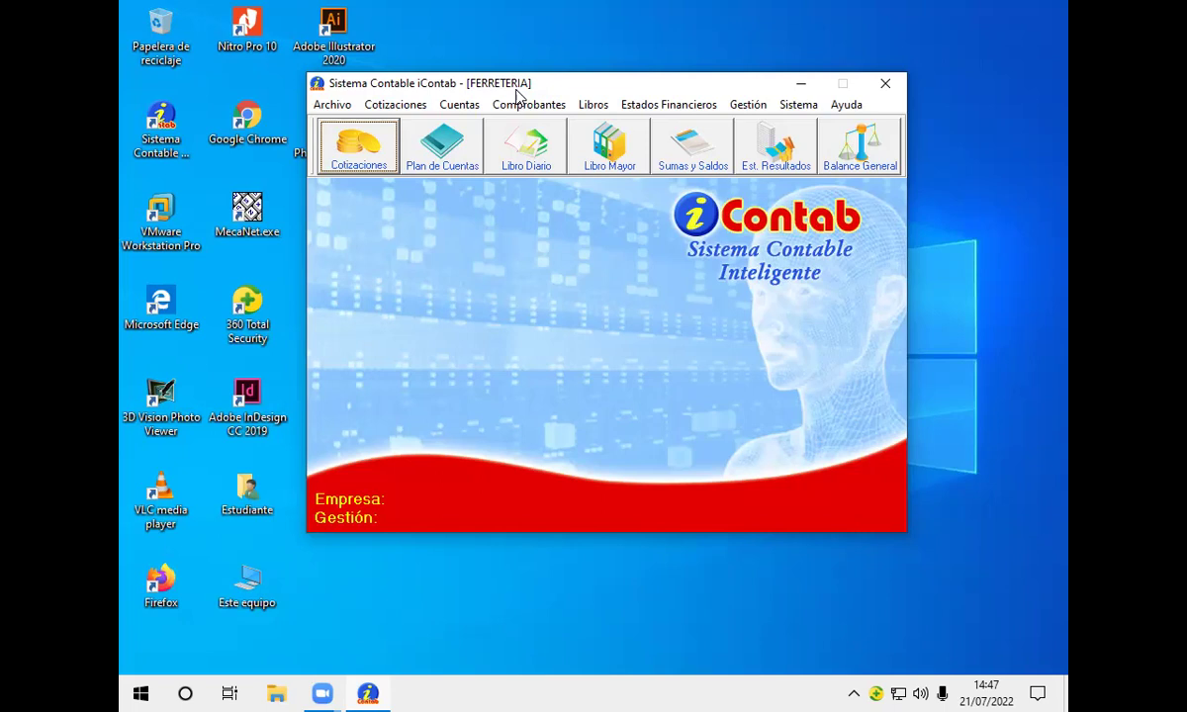
In Gestión > Datos Generales de la Empresa, enter Razón Social 'FERRETERIA LOBO S. A'
left_click(744, 105)
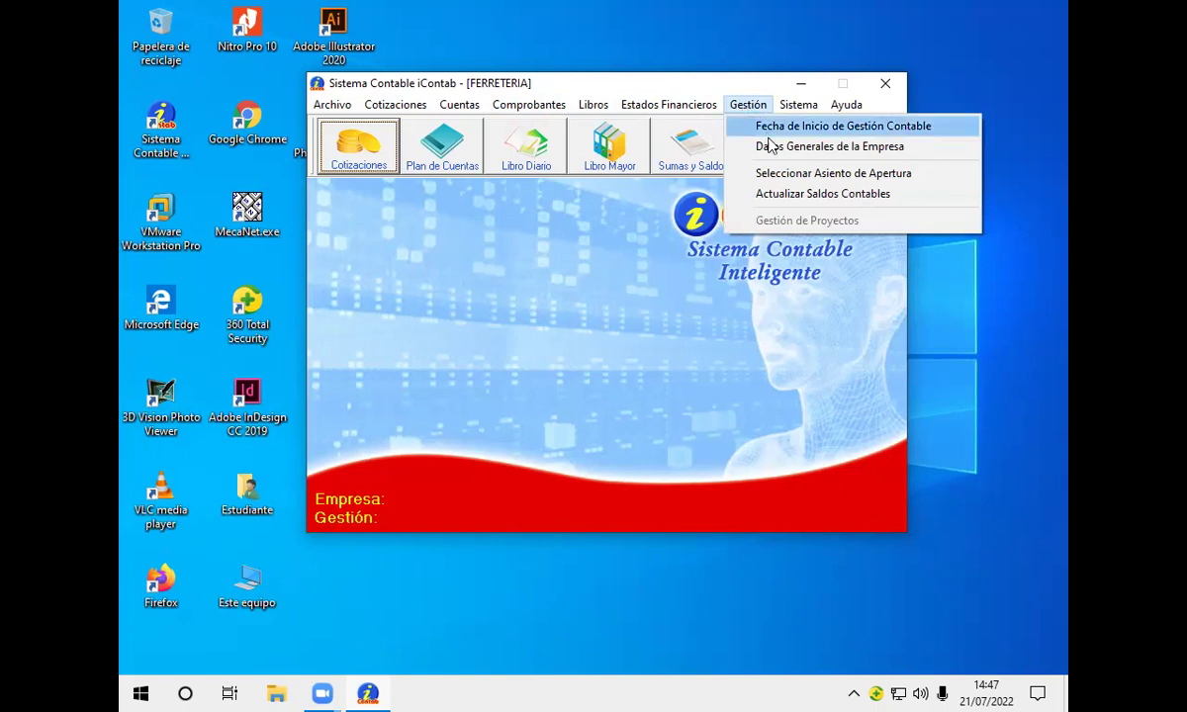
left_click(767, 146)
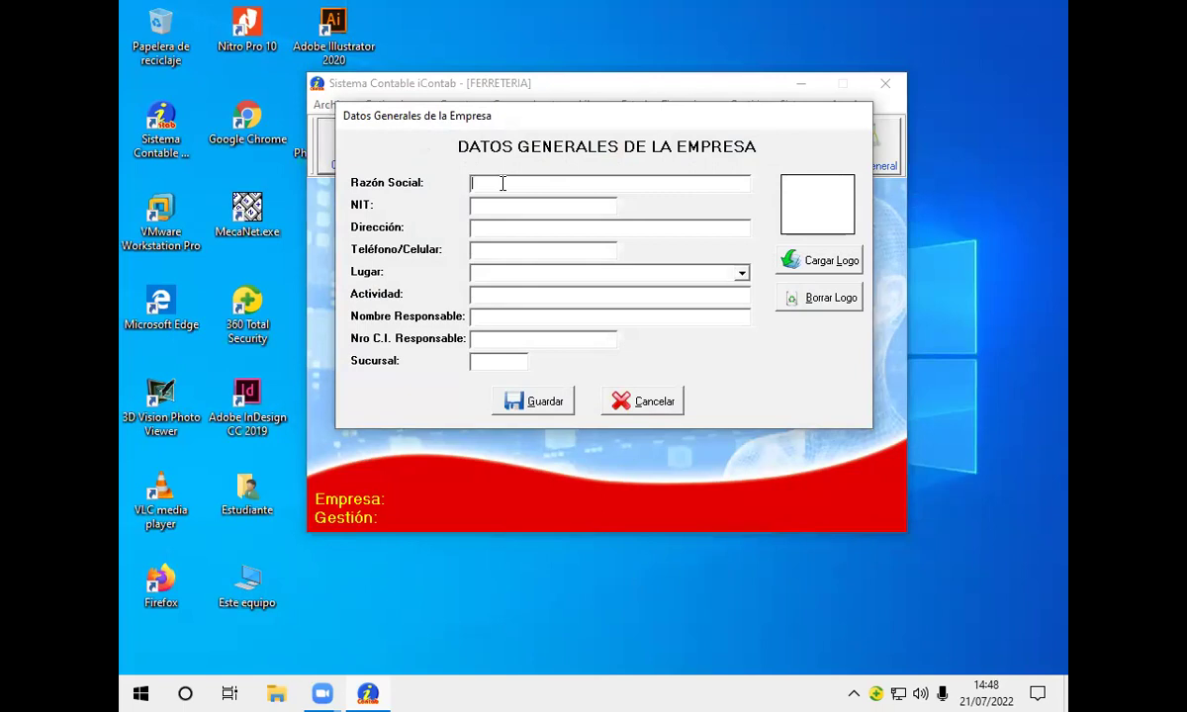
type("FERRETERIA LOBO")
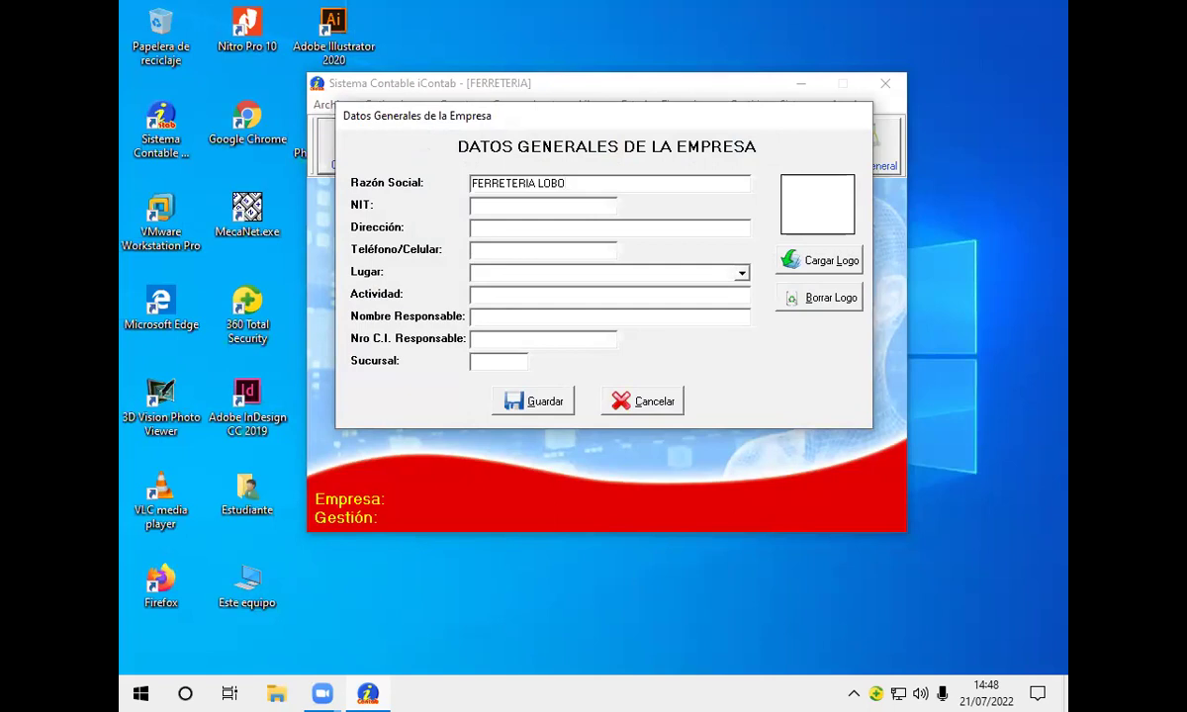
type("S. A")
Enter the company's NIT and begin the Dirección with 'AV.'
left_click(490, 208)
type("AV")
type(".")
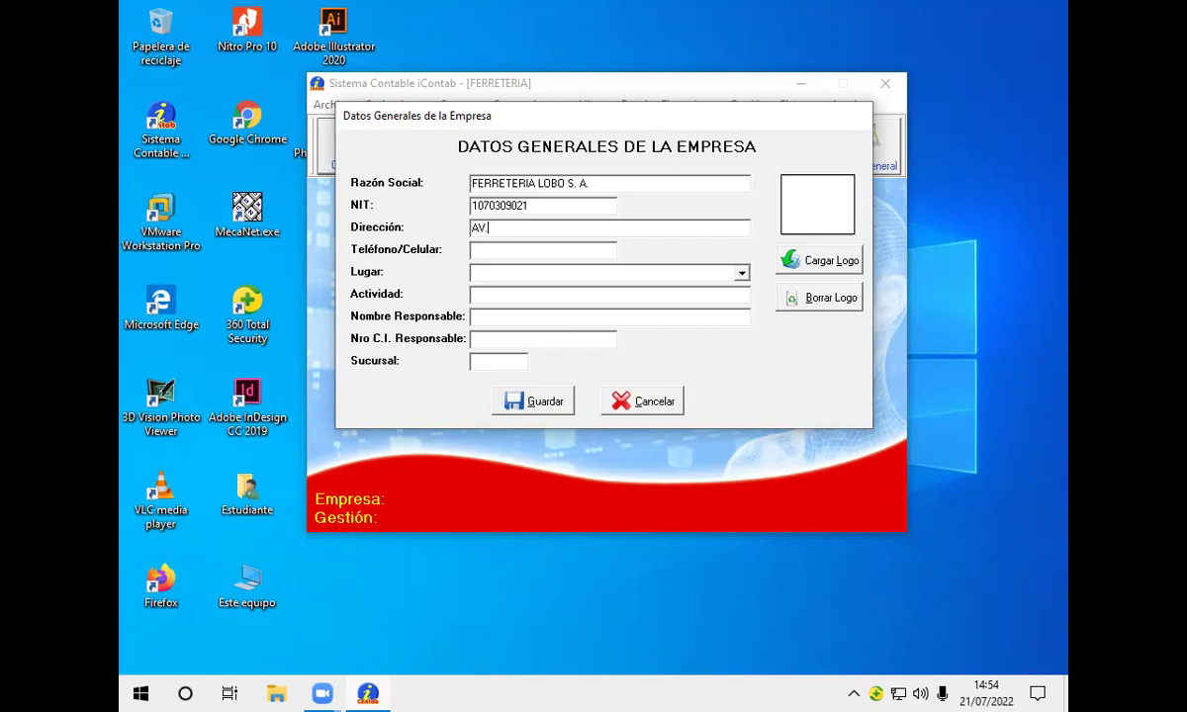
Set the company's Actividad to COMERCIAL
left_click(493, 249)
left_click(495, 294)
type("CO")
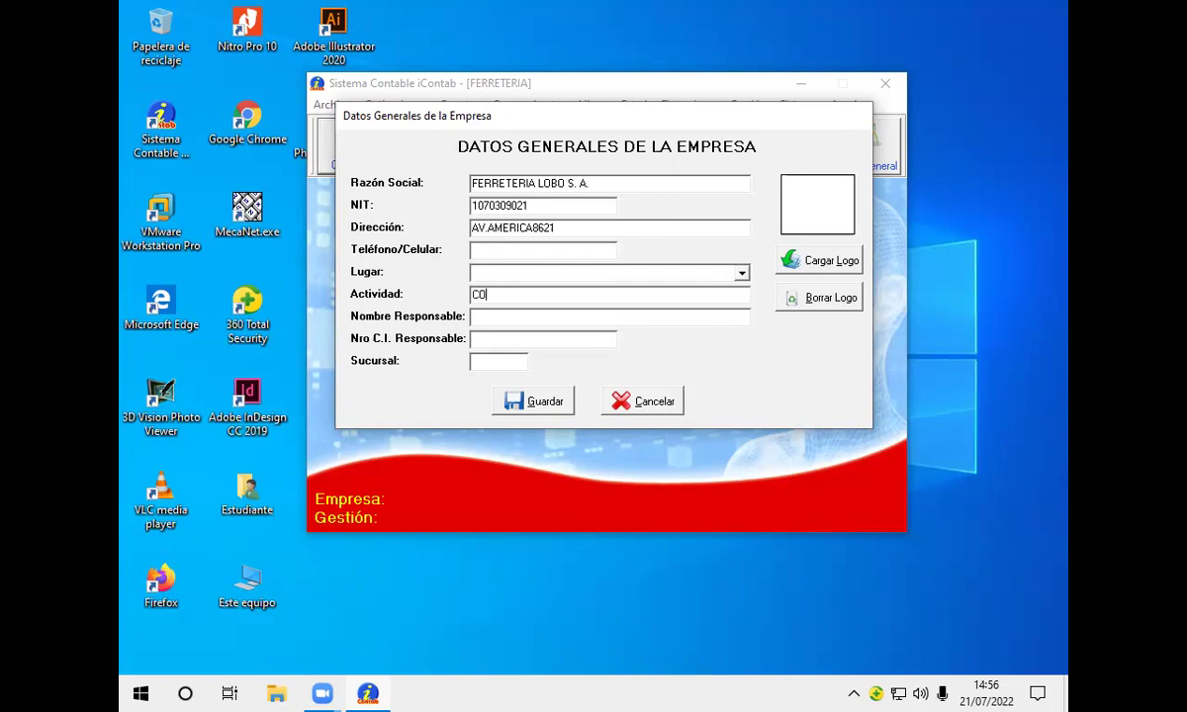
type("MERCIAL")
Enter the company's phone number and set Lugar to SANTA CRUZ - BOLIVIA
left_click(498, 252)
left_click(500, 268)
left_click(505, 251)
type("3524406")
left_click(519, 271)
type("SANTA C")
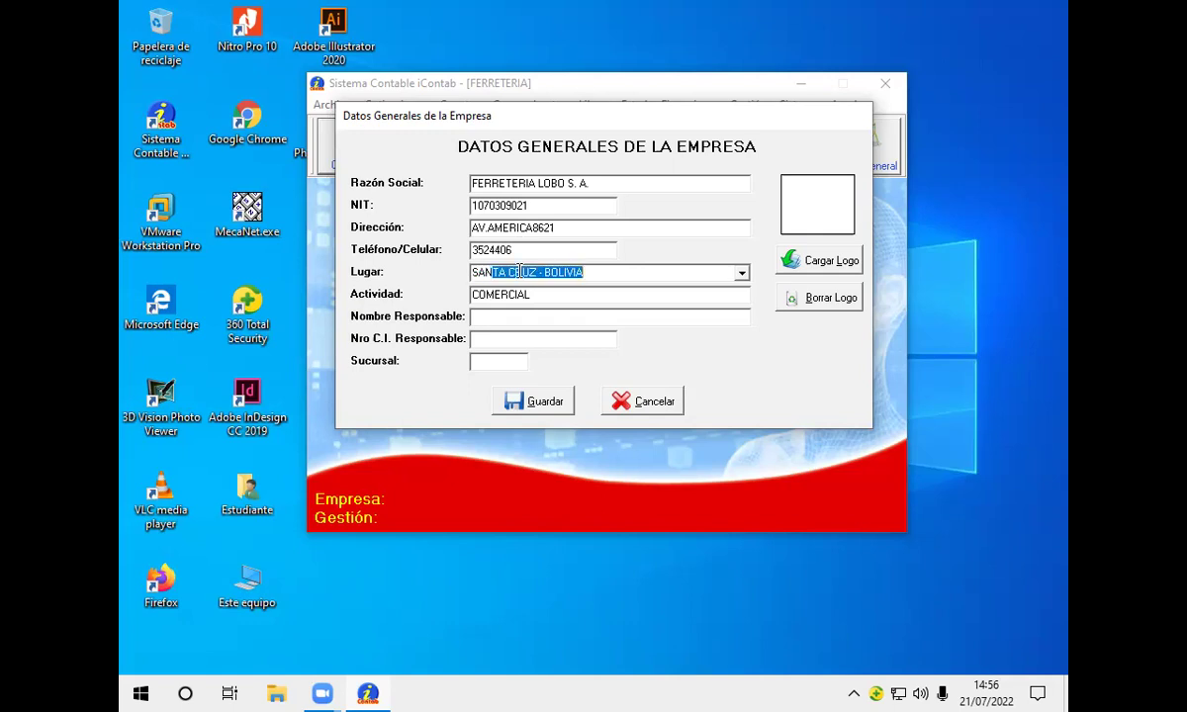
type("RUZ")
left_click(668, 271)
Enter the responsible person's full name in Nombre Responsable
left_click(508, 318)
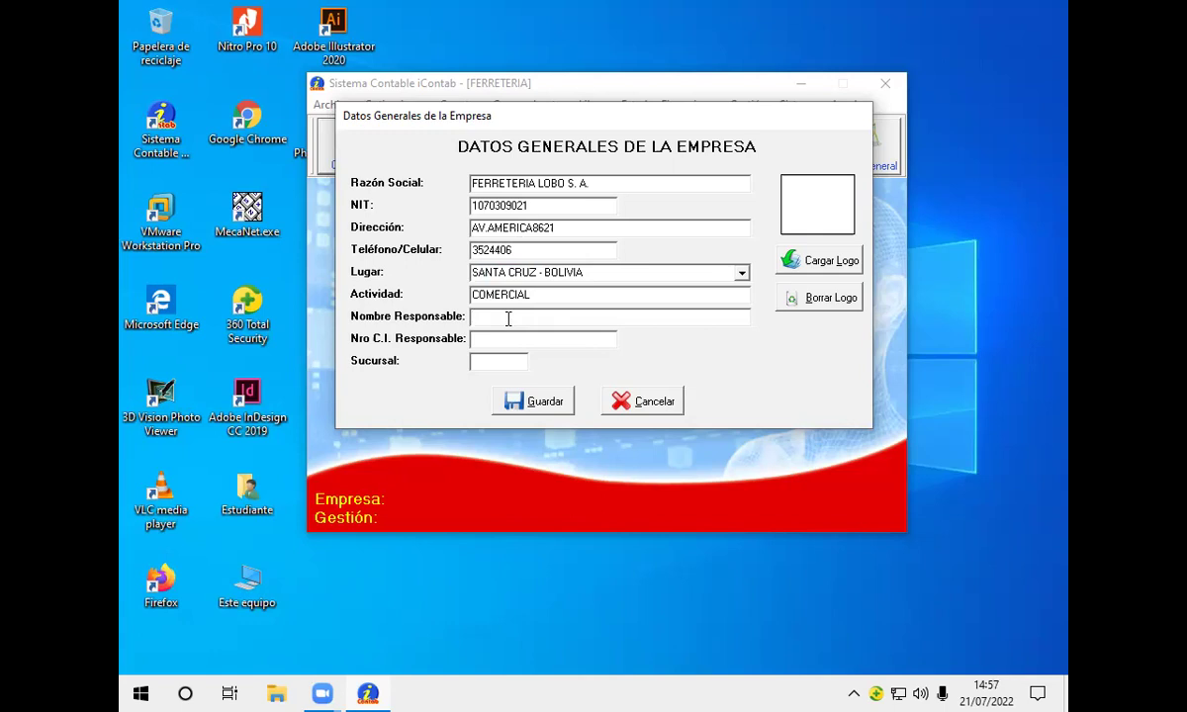
Enter the responsible person's ID number, set Sucursal to 0, and save the company data
left_click(529, 338)
left_click(490, 360)
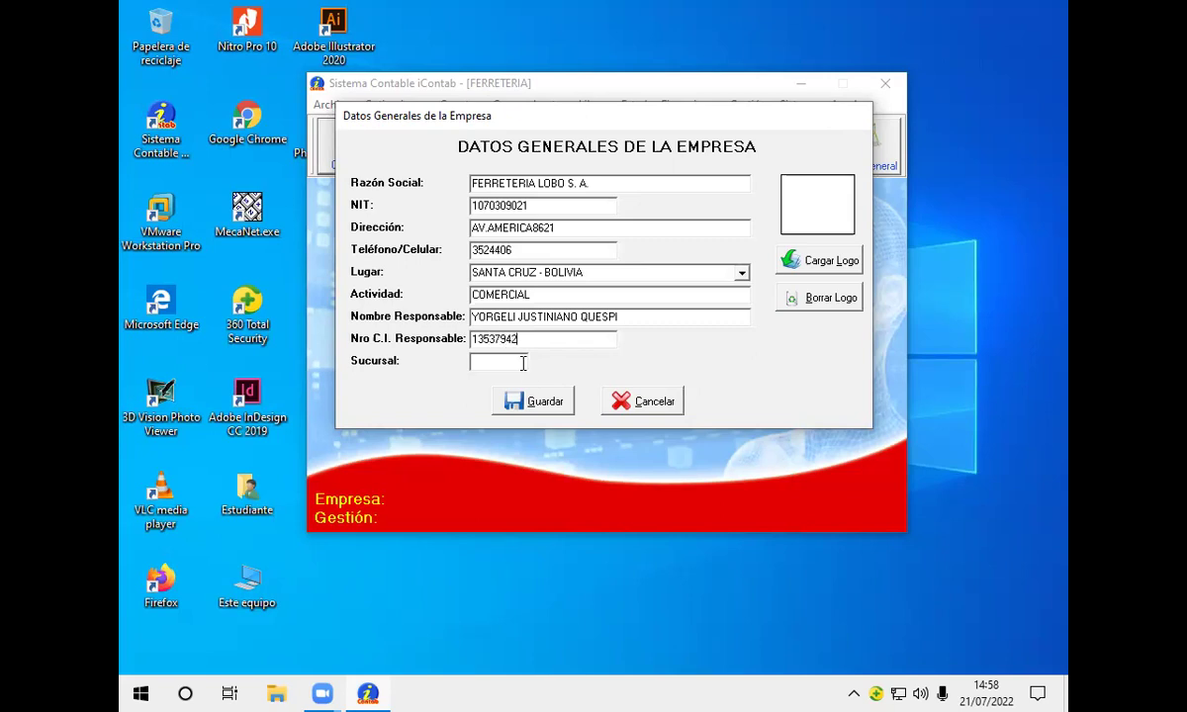
type("0")
left_click(563, 405)
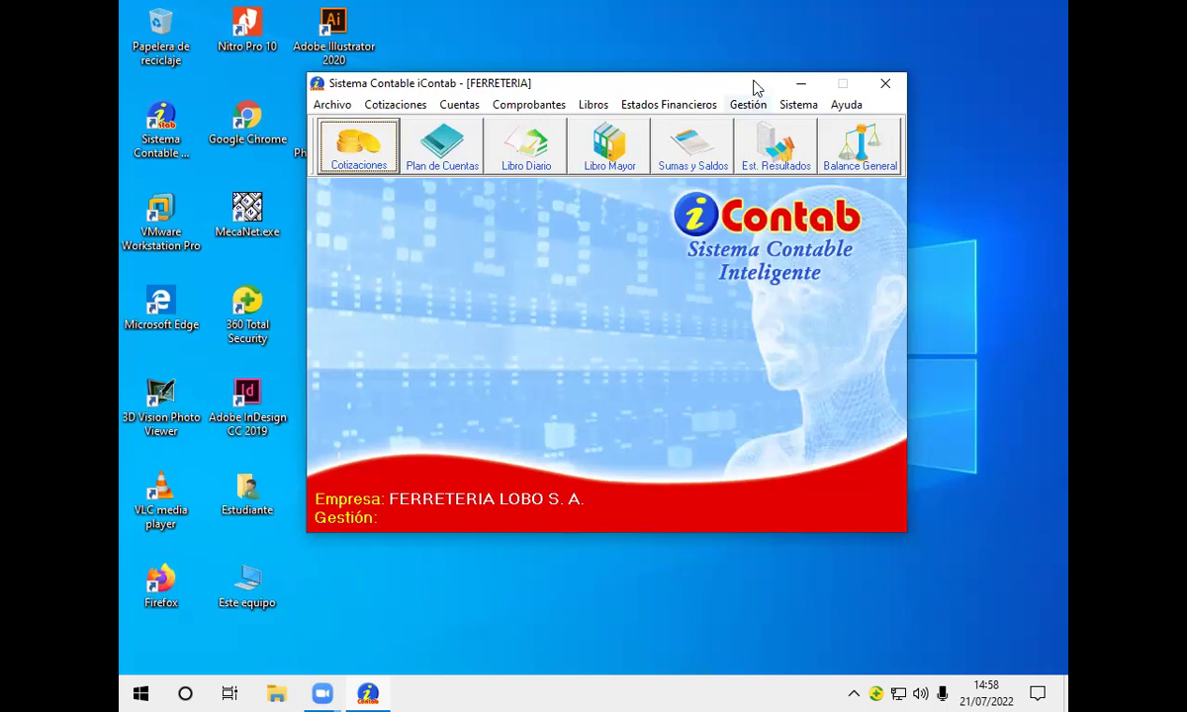
Open the Parámetros de Gestión dialog from Gestión > Fecha de Inicio de Gestión Contable
left_click(748, 105)
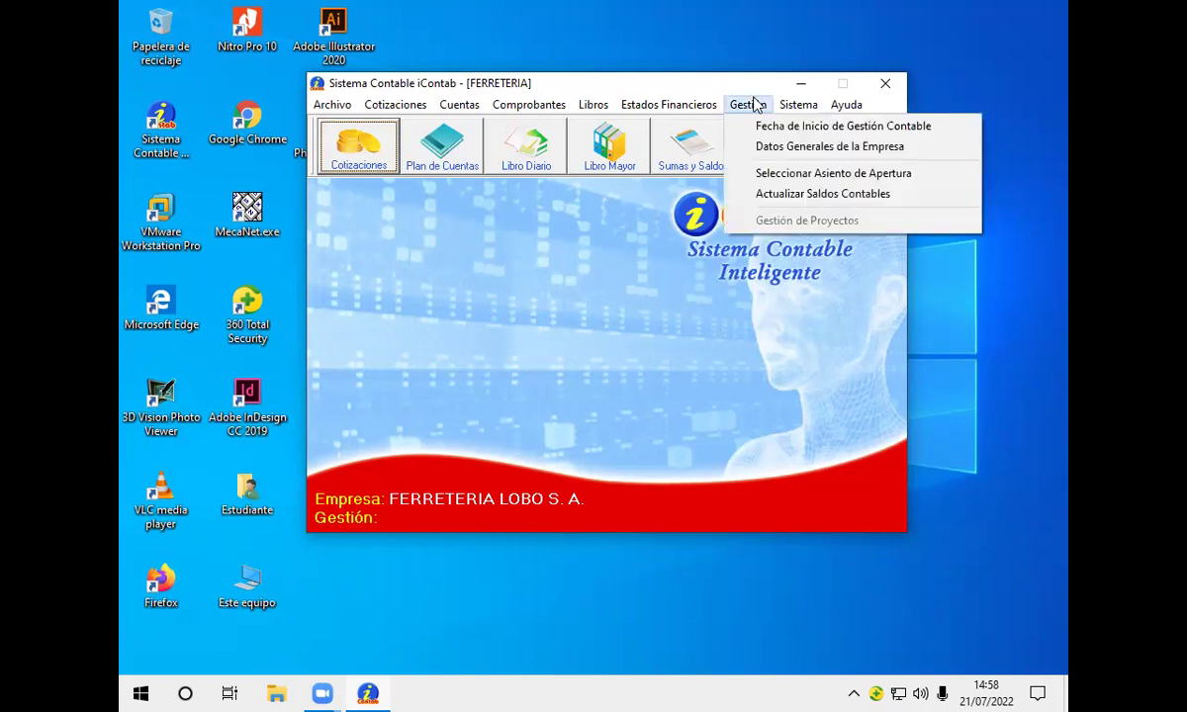
left_click(758, 126)
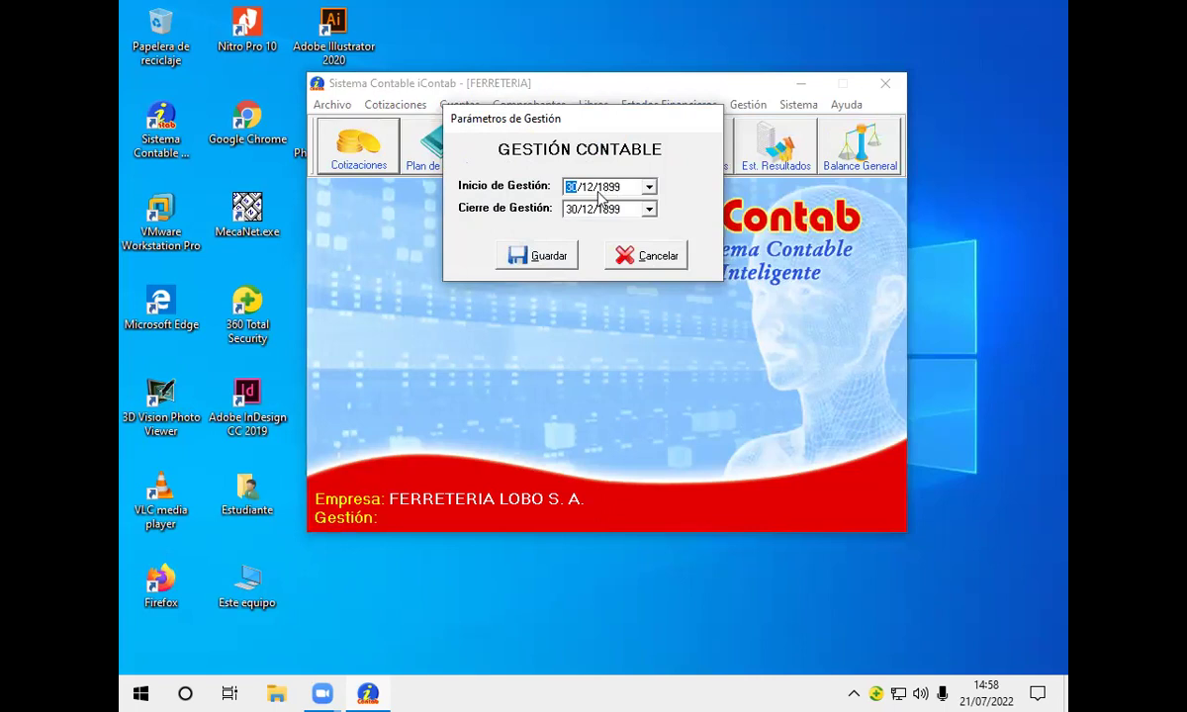
Enter 01/01/2021 as Inicio de Gestión, giving a 31/12/2021 close, and save
type("01")
type("0")
type("1/")
type("0")
type("1/")
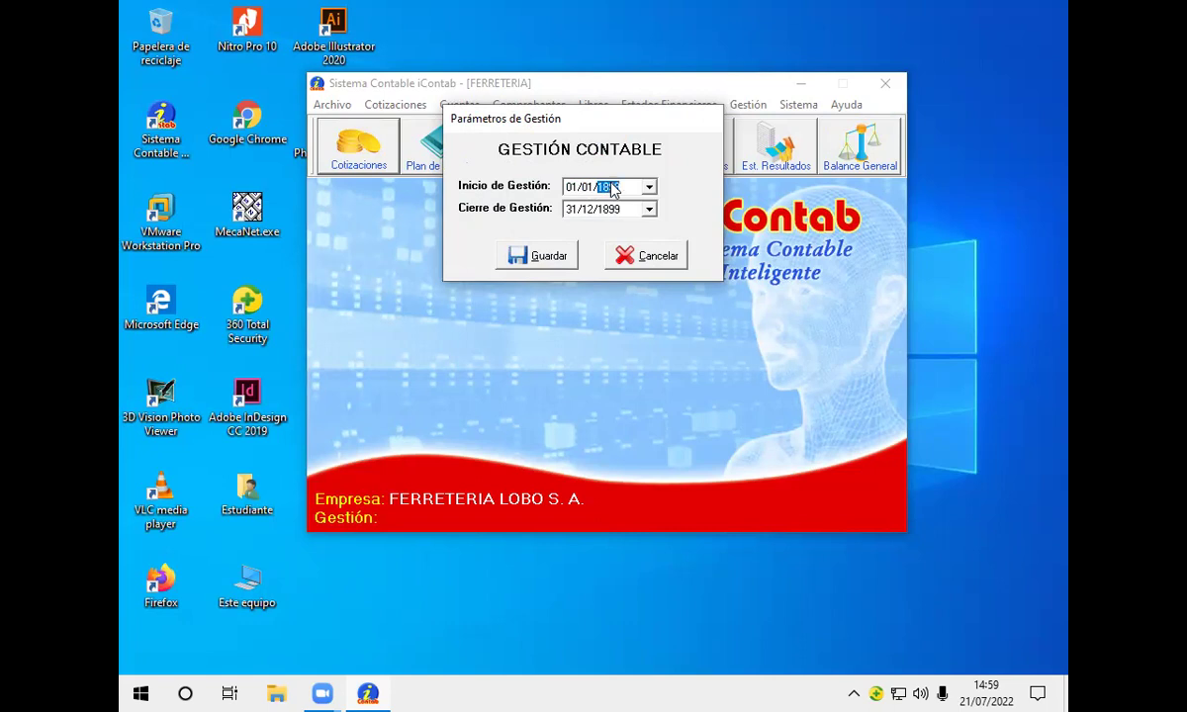
type("2021")
left_click(545, 257)
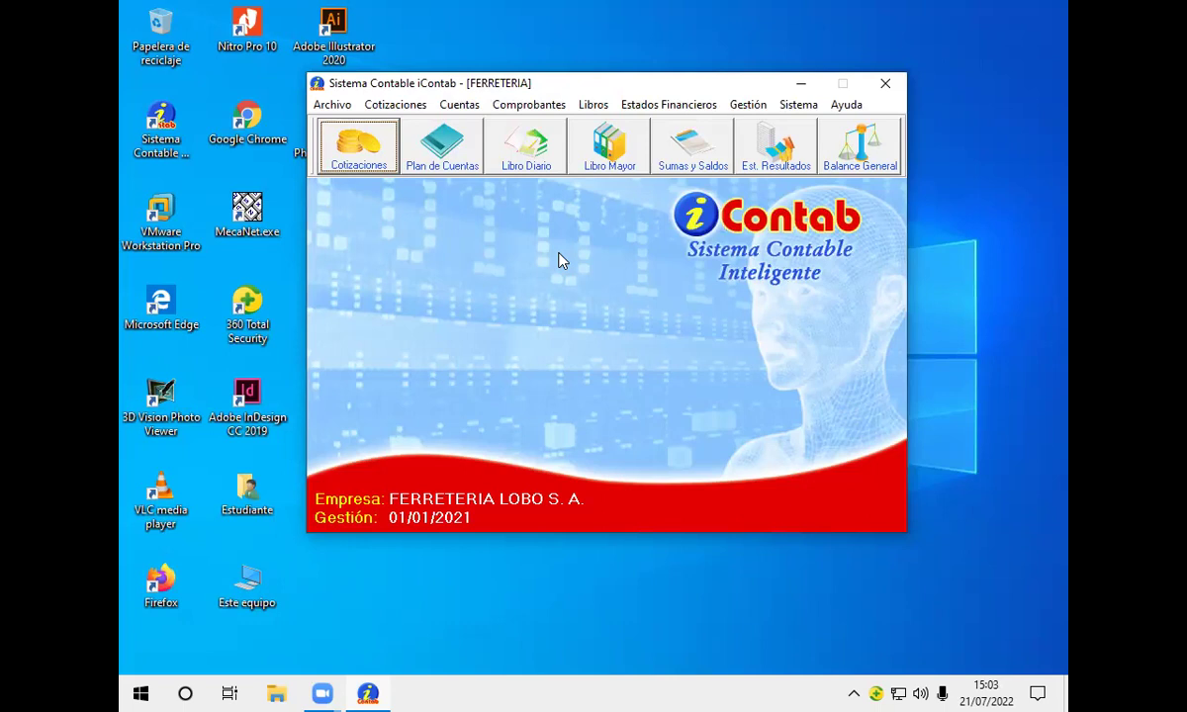
Open the Plan de Cuentas chart of accounts
left_click(427, 135)
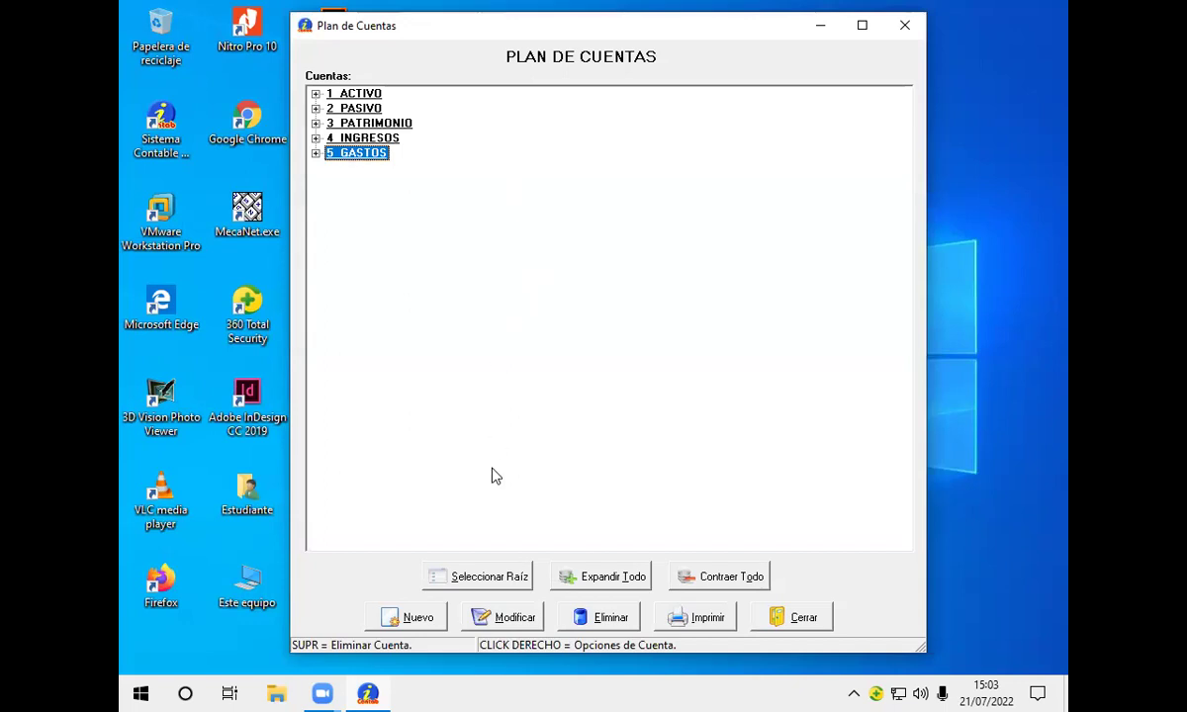
Expand every account group and scroll back to the top of the tree
left_click(598, 579)
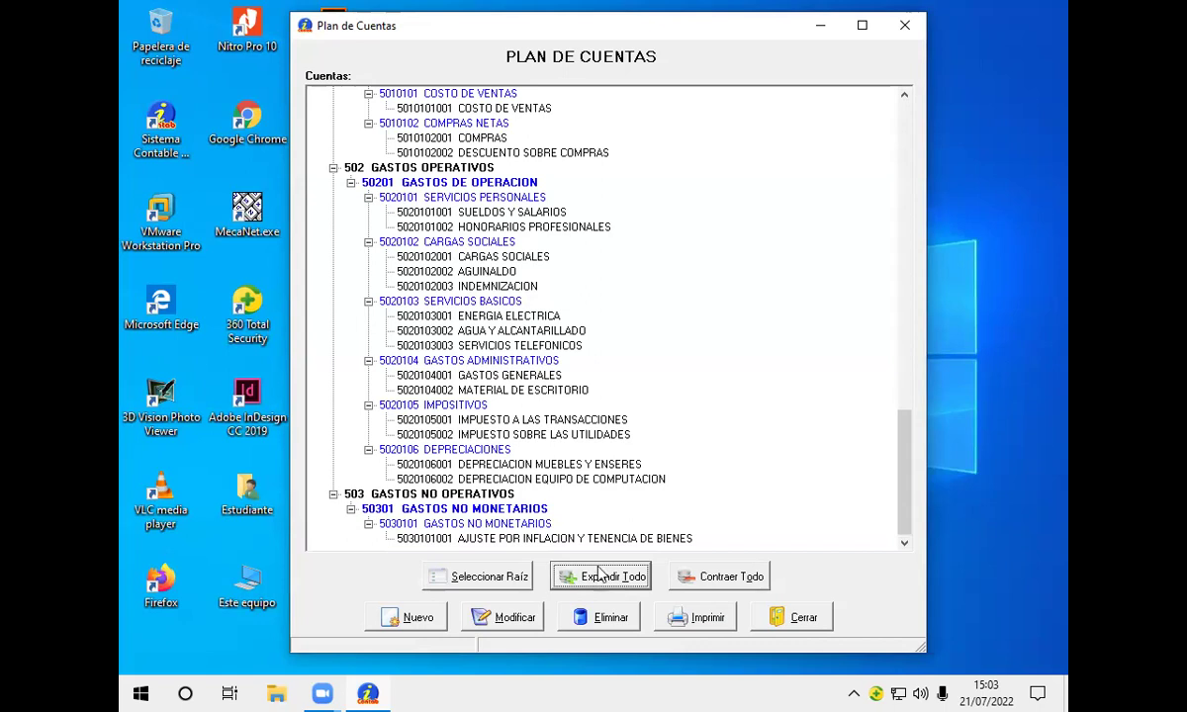
left_click_drag(908, 447, 910, 123)
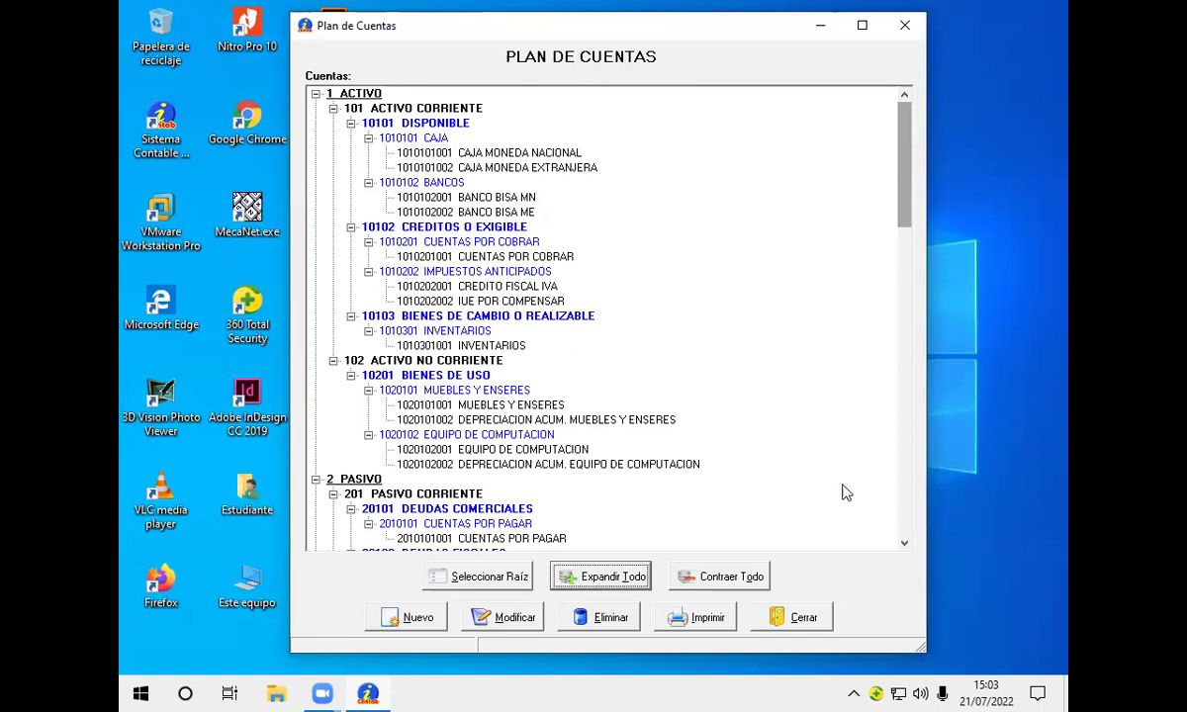
Close the Plan de Cuentas window
left_click(817, 615)
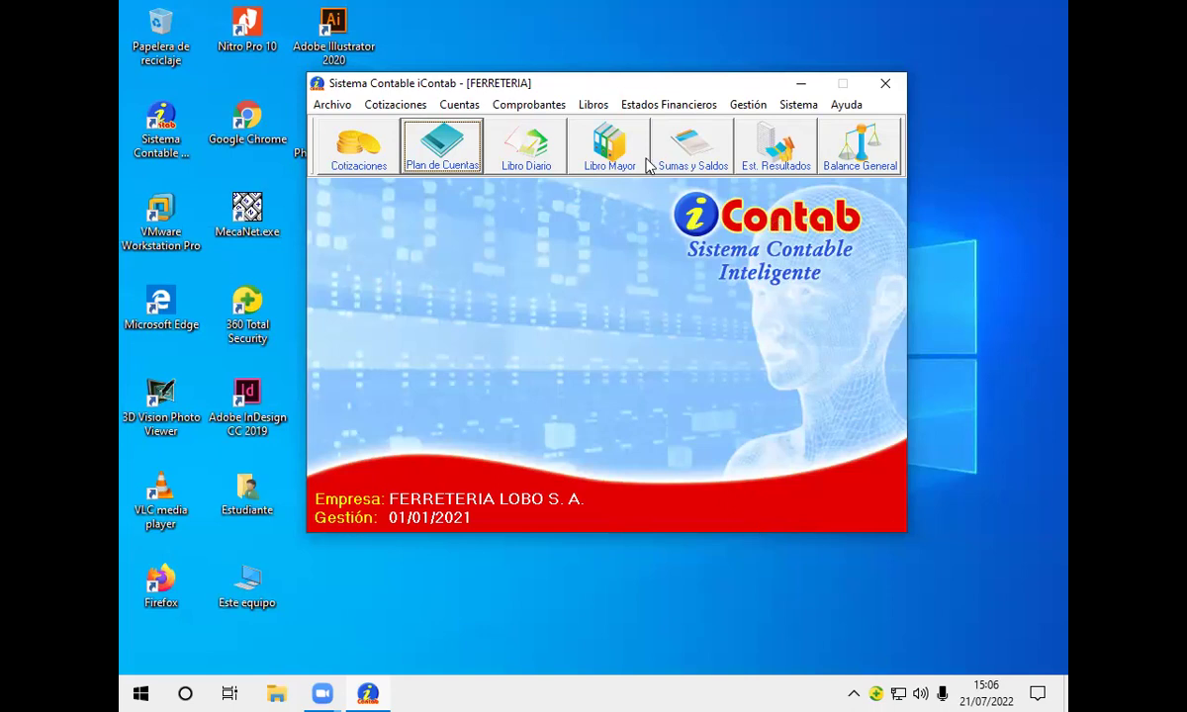
Start a new Registro de Comprobante voucher and set its Fecha to 01/03/2021
left_click(542, 106)
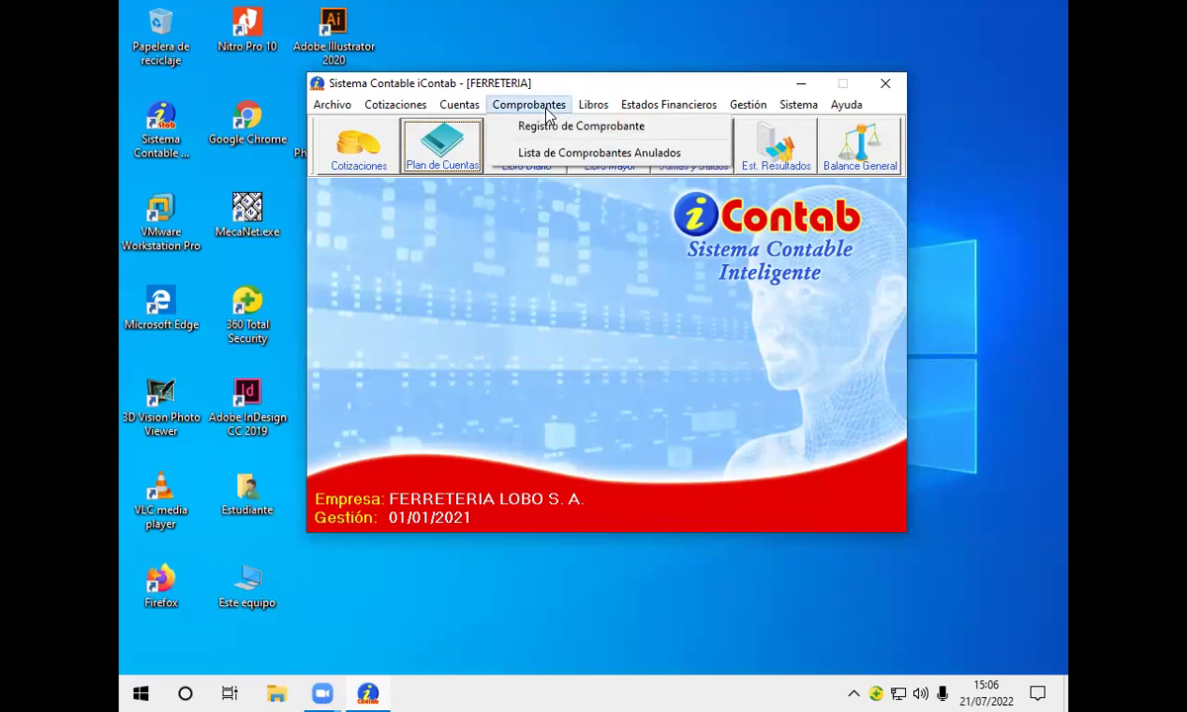
left_click(551, 127)
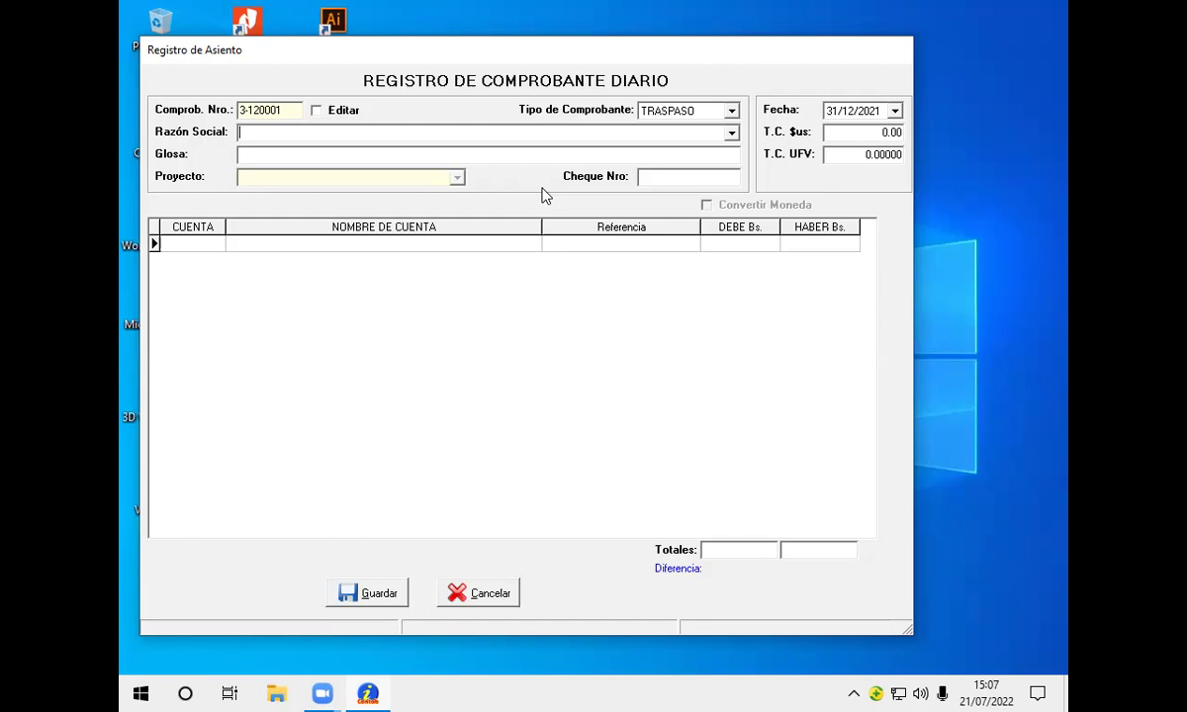
left_click(834, 114)
type("1")
key("Right")
type("03")
left_click(698, 131)
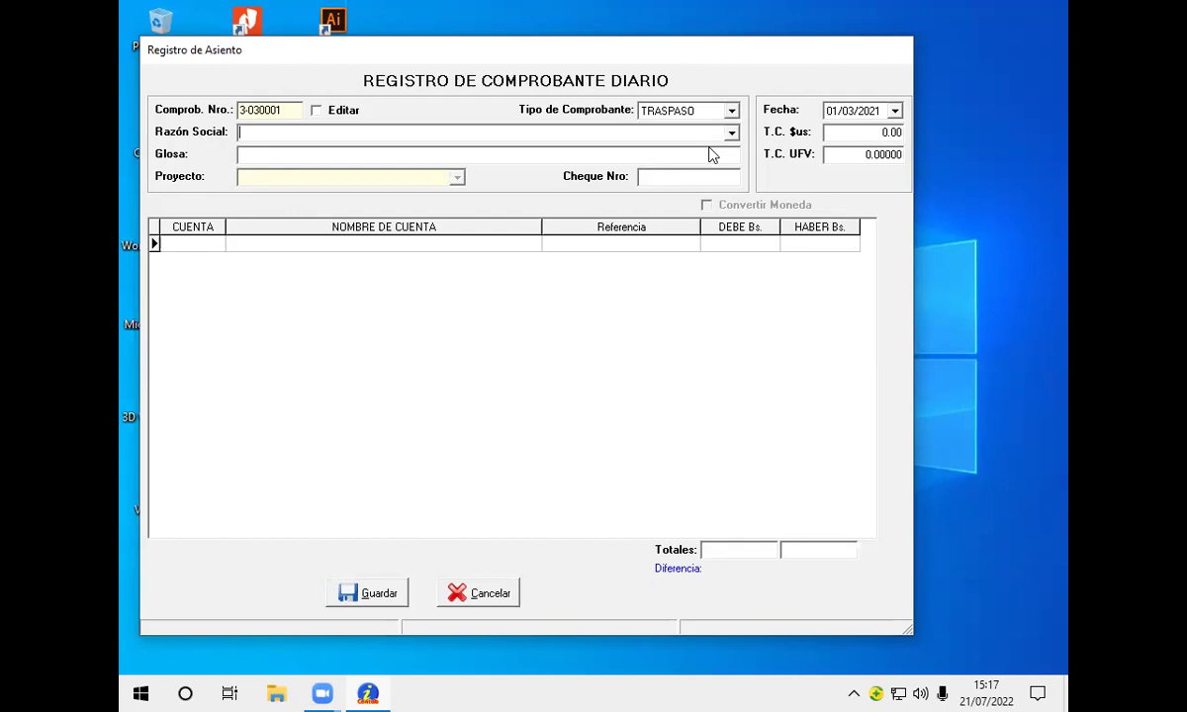
Replace the 0.00 T.C. $us exchange rate with 6.82 and move on to the next fields
left_click(876, 134)
key("BackSpace")
key("BackSpace")
key("BackSpace")
key("BackSpace")
type("6.82")
left_click(834, 131)
left_click(861, 155)
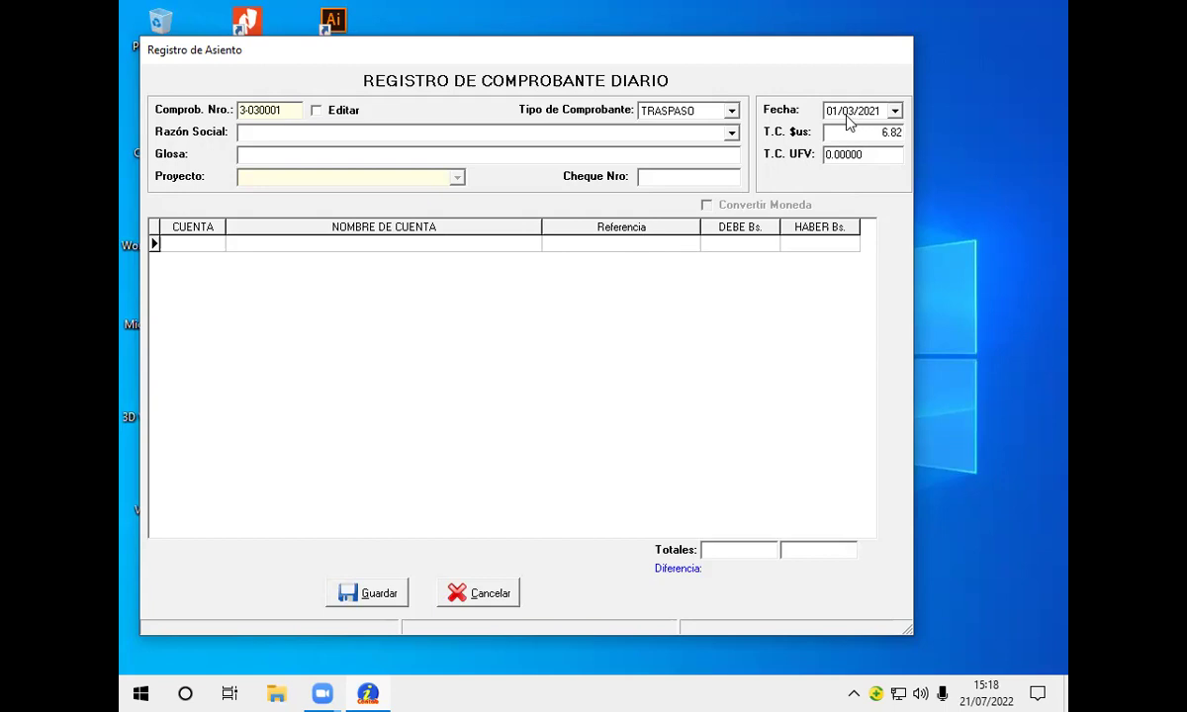
left_click(670, 128)
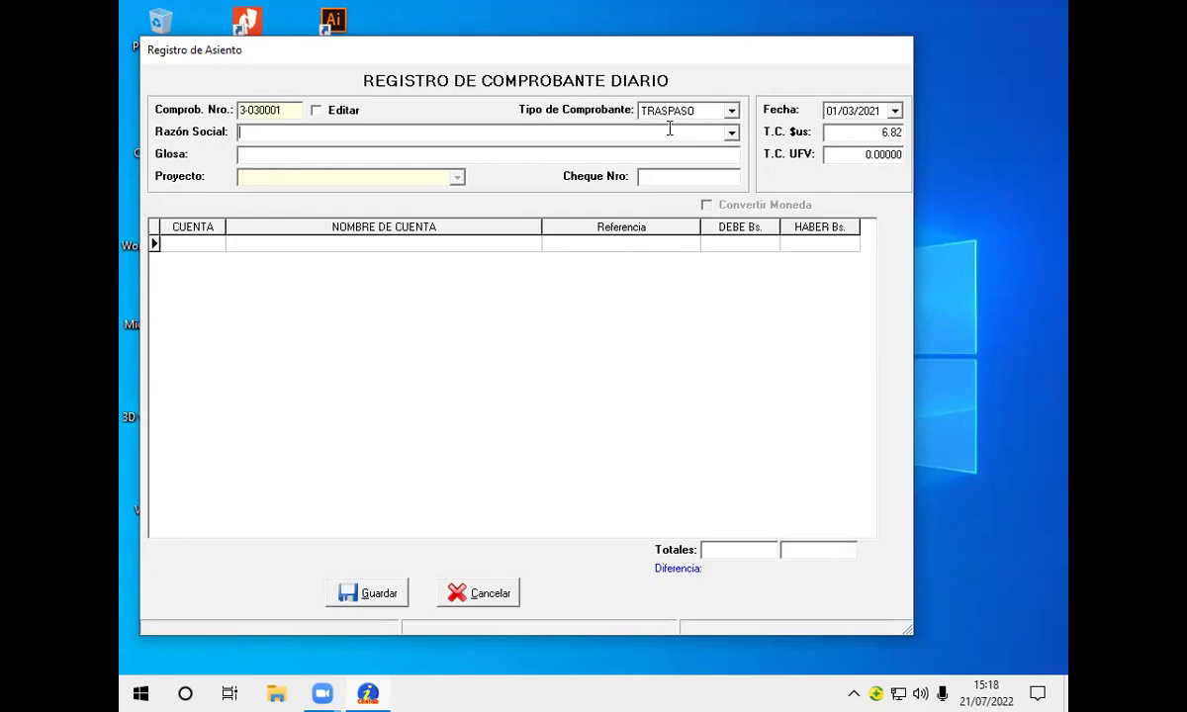
Enter 'INICIO O BALANCE SOCIAL' as the voucher's Glosa and go to the first line's account cell
left_click(270, 152)
type("INICIO O BALANCE SOCIAL")
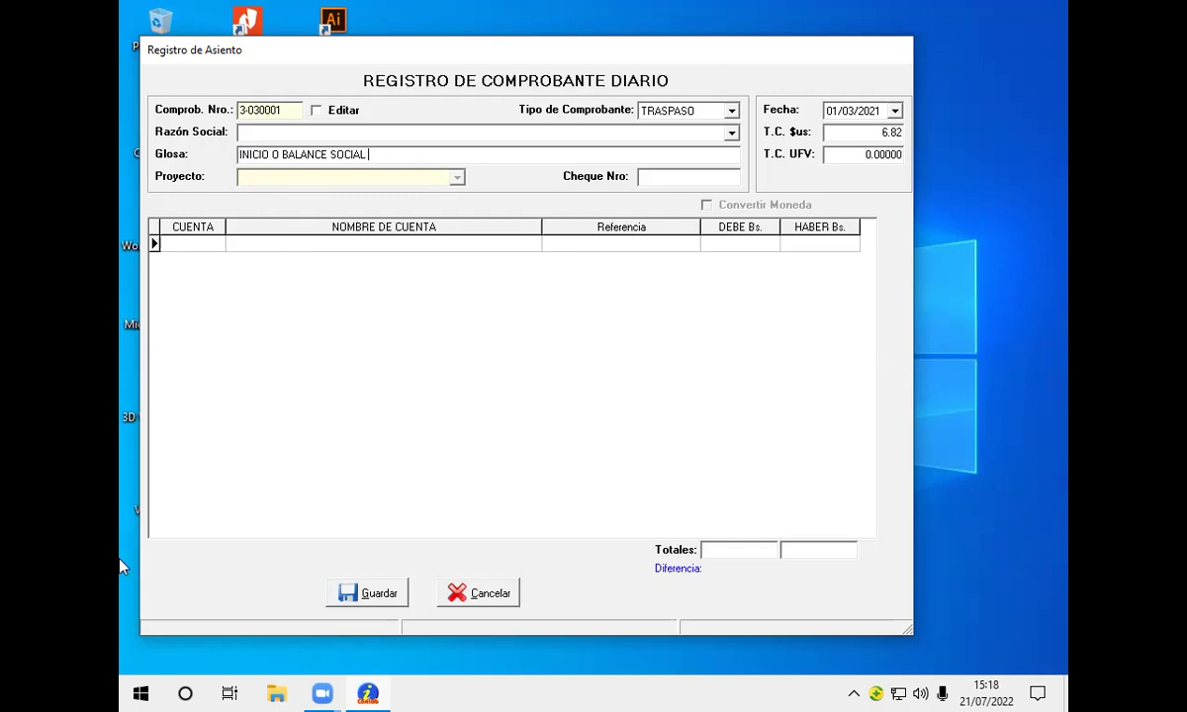
left_click(244, 247)
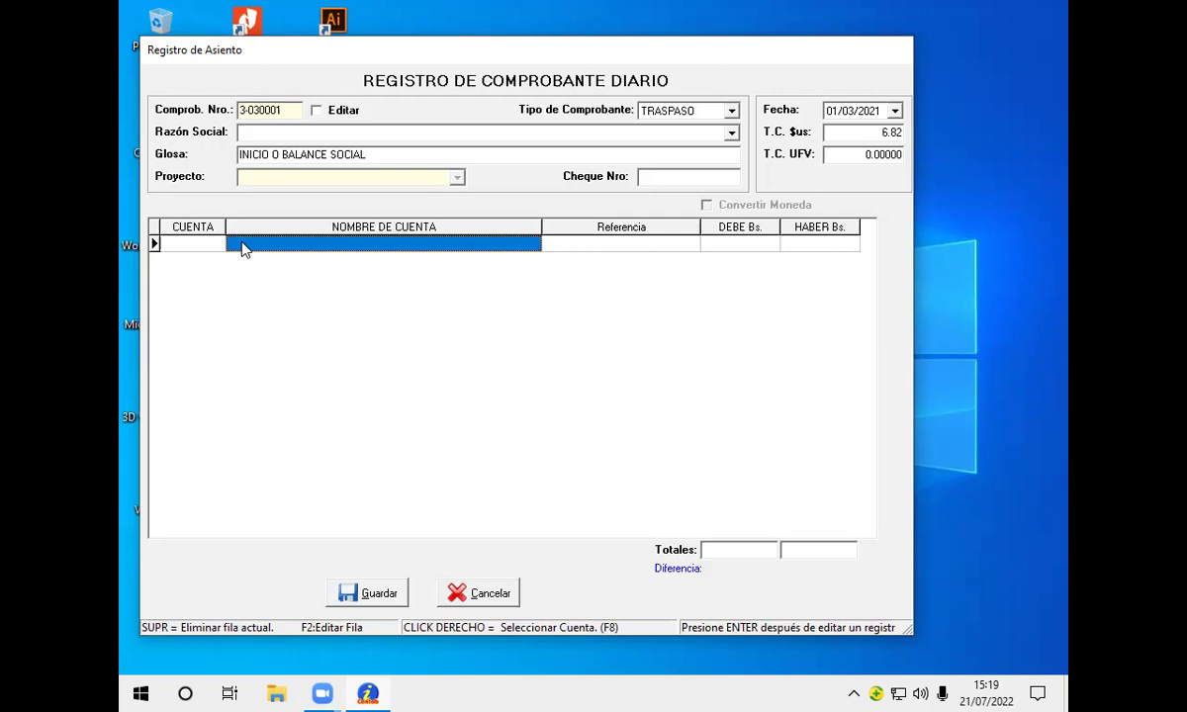
right_click(245, 250)
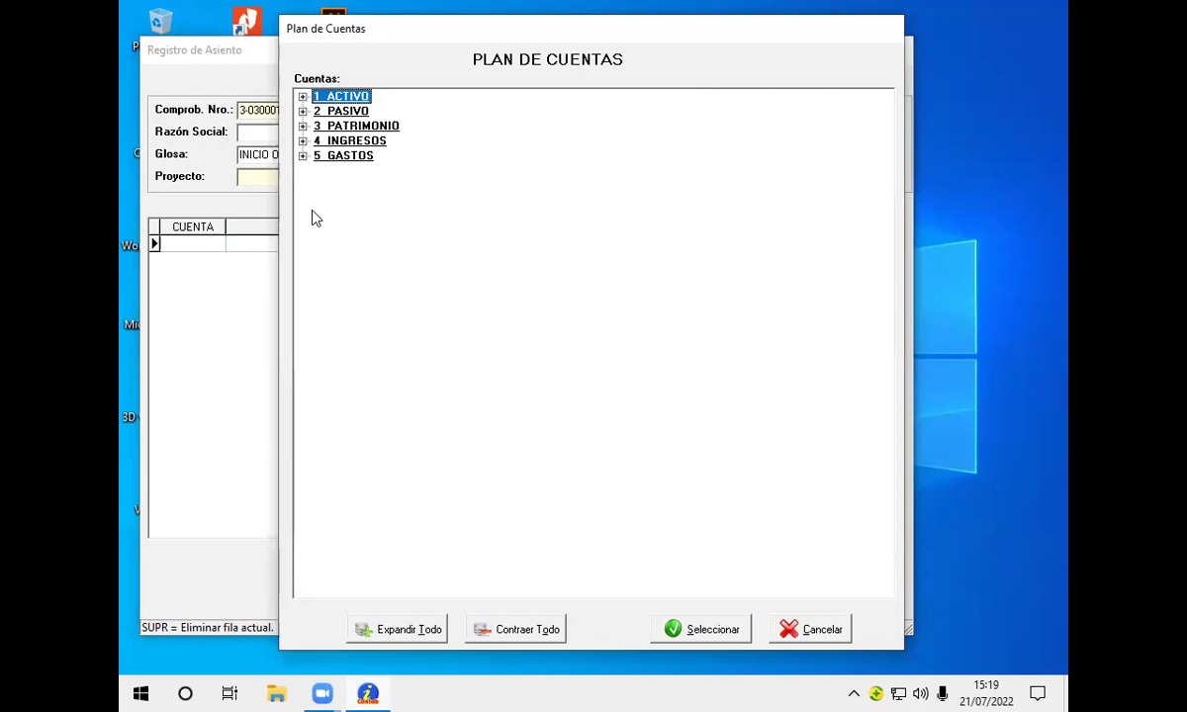
left_click(419, 639)
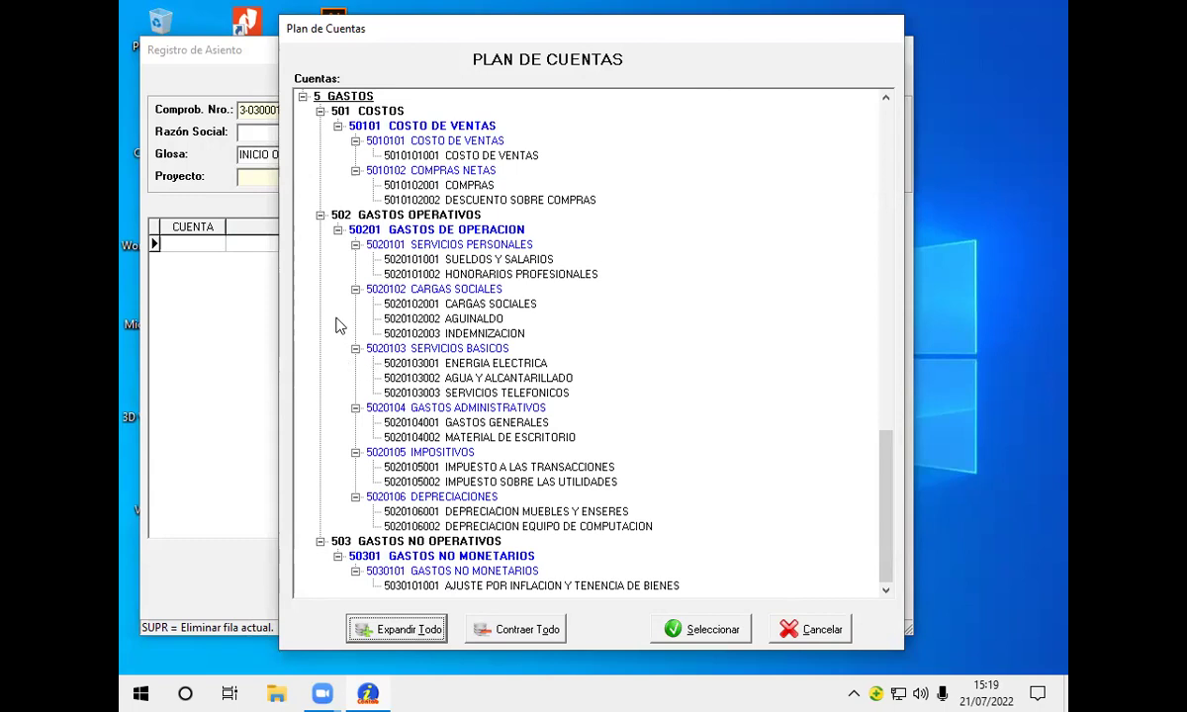
left_click(345, 220)
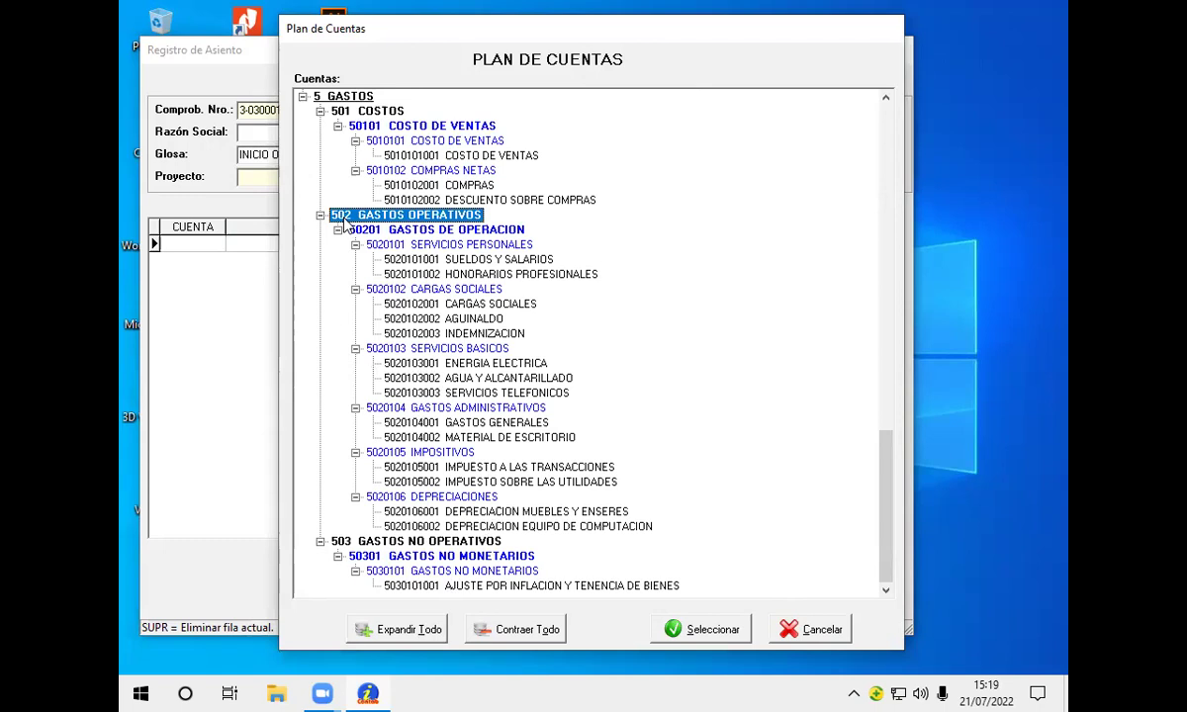
key("Home")
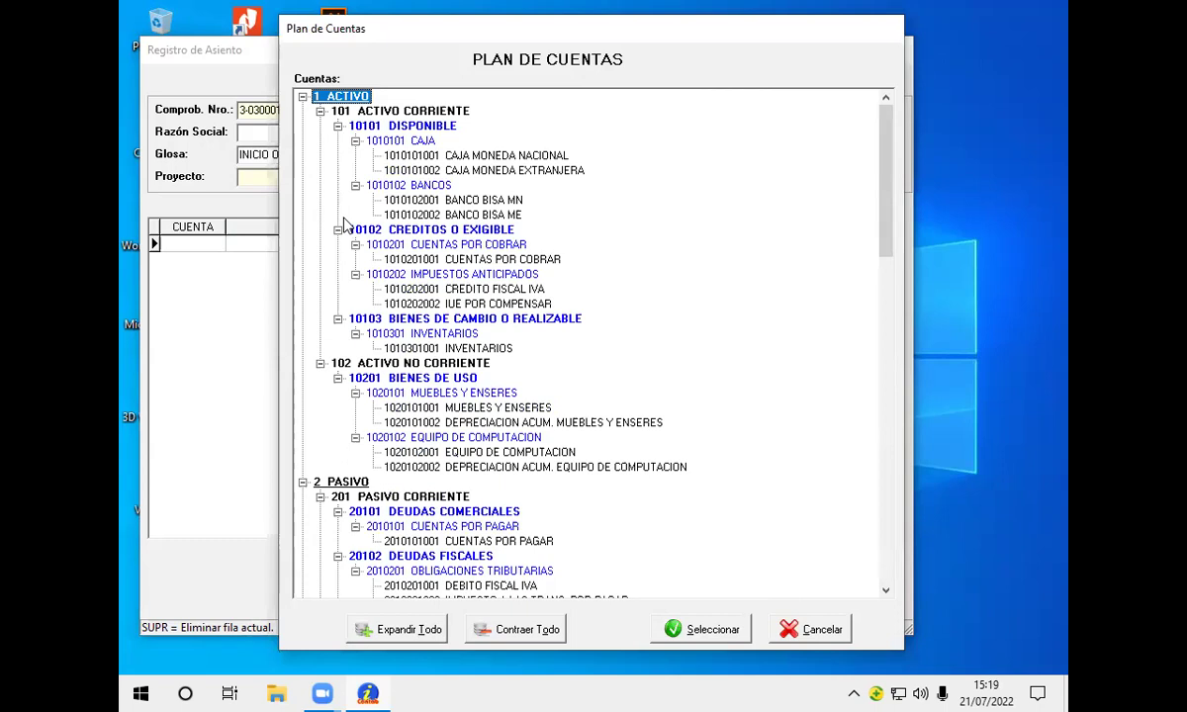
left_click(497, 200)
double_click(497, 201)
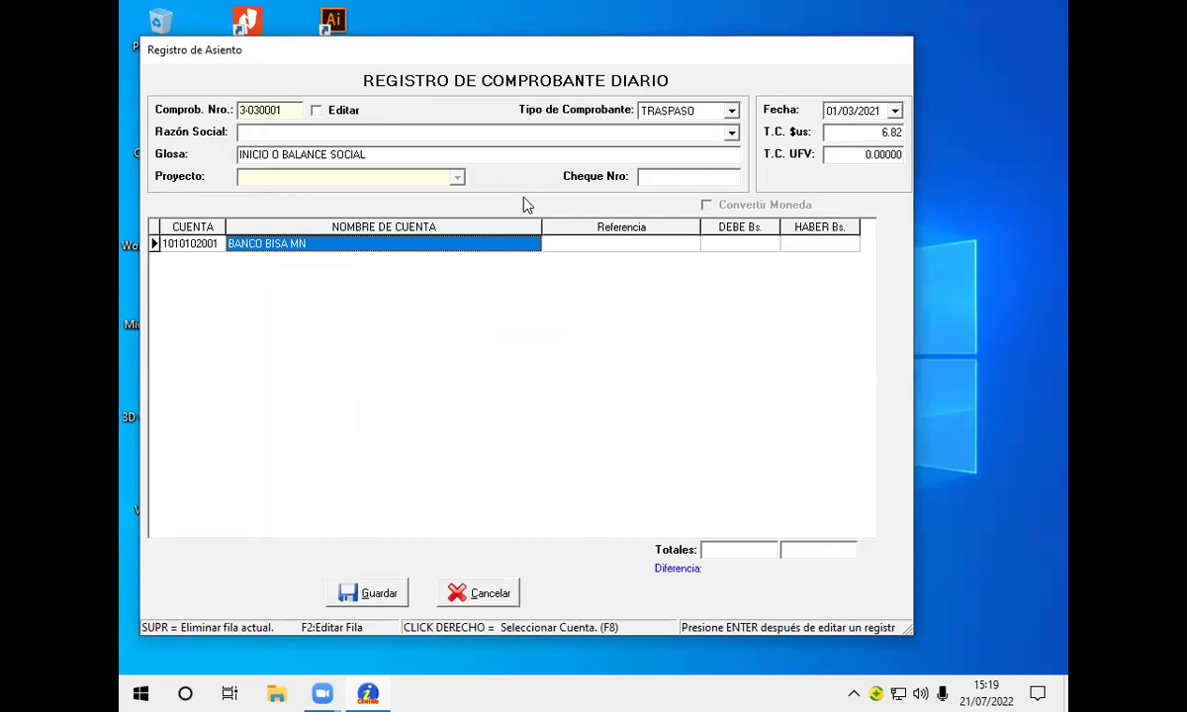
Debit 1550000 Bs. on the BANCO BISA MN line and go to the second line's account cell
left_click(737, 249)
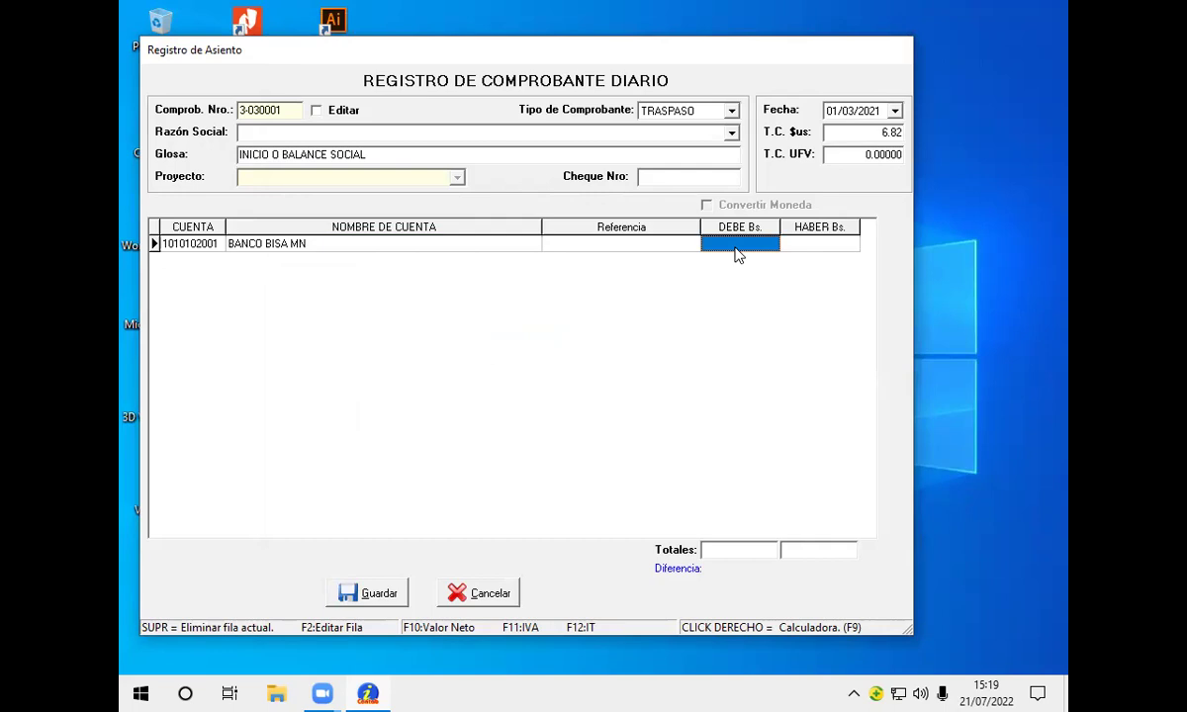
type("1550000")
key("Return")
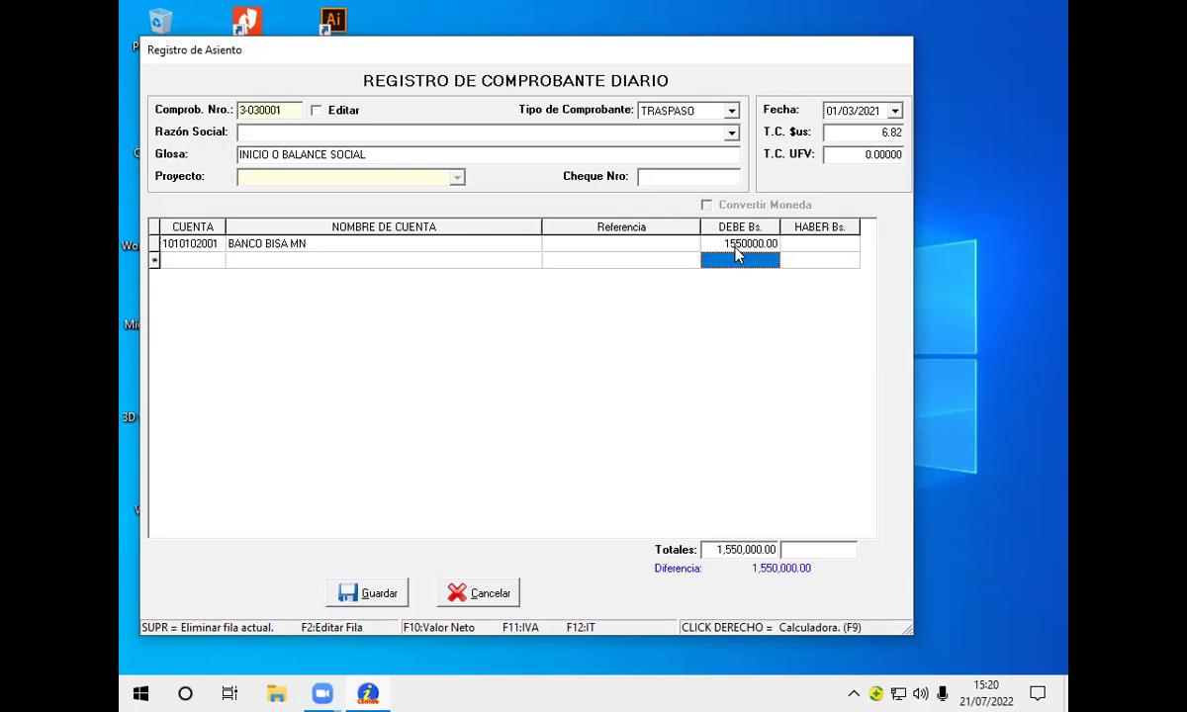
left_click(460, 262)
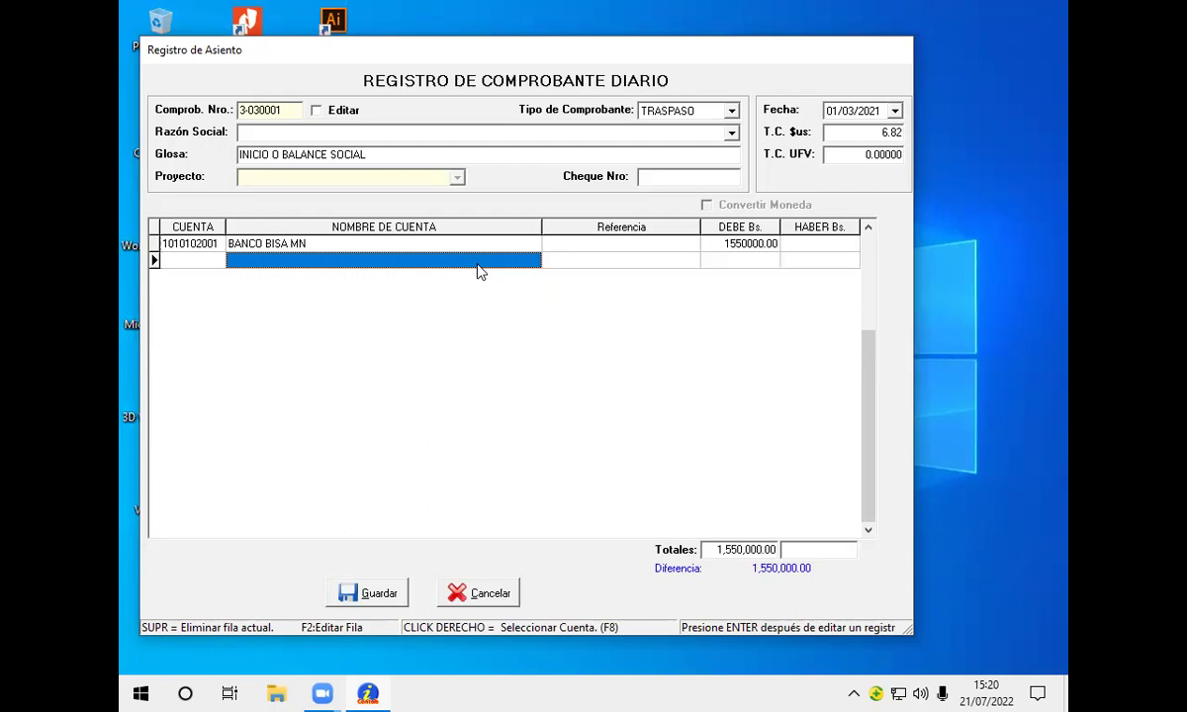
right_click(480, 266)
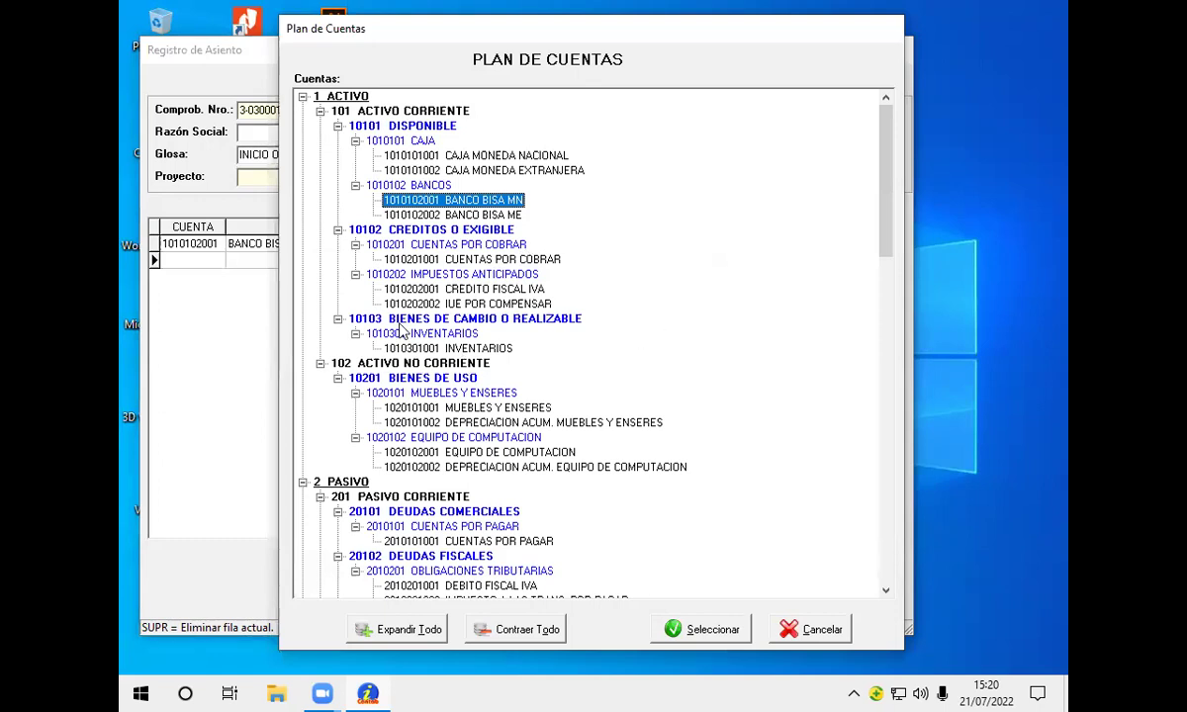
key("3")
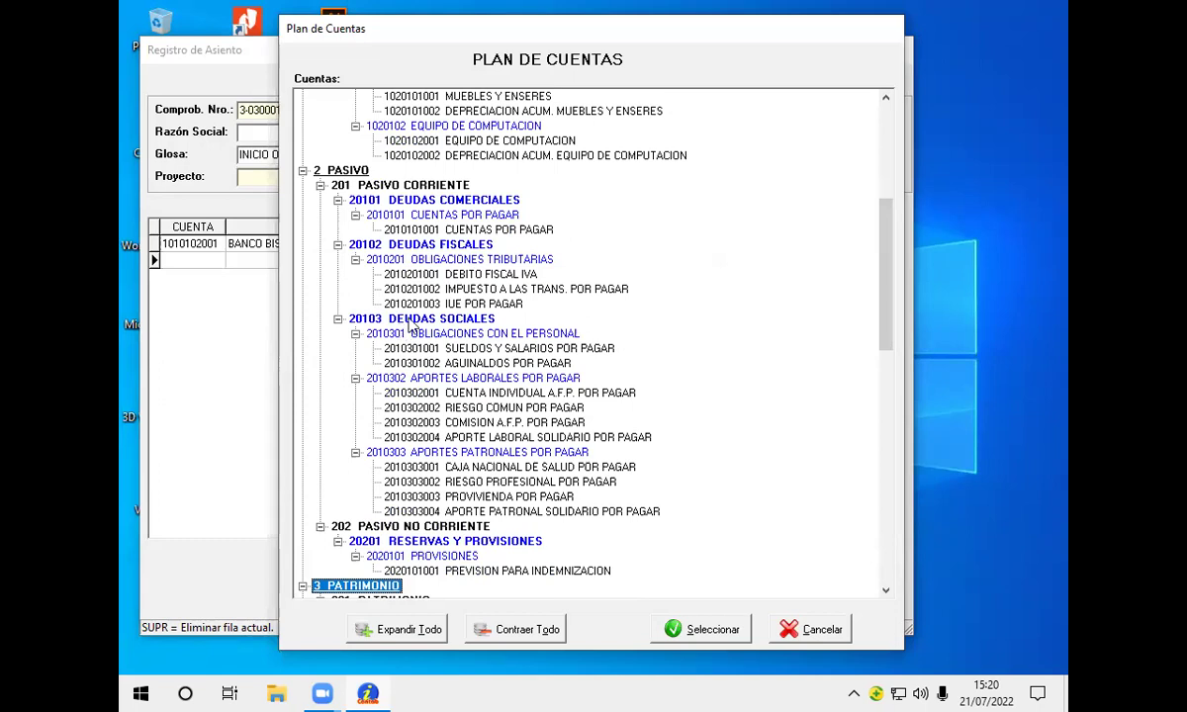
left_click_drag(885, 251, 893, 366)
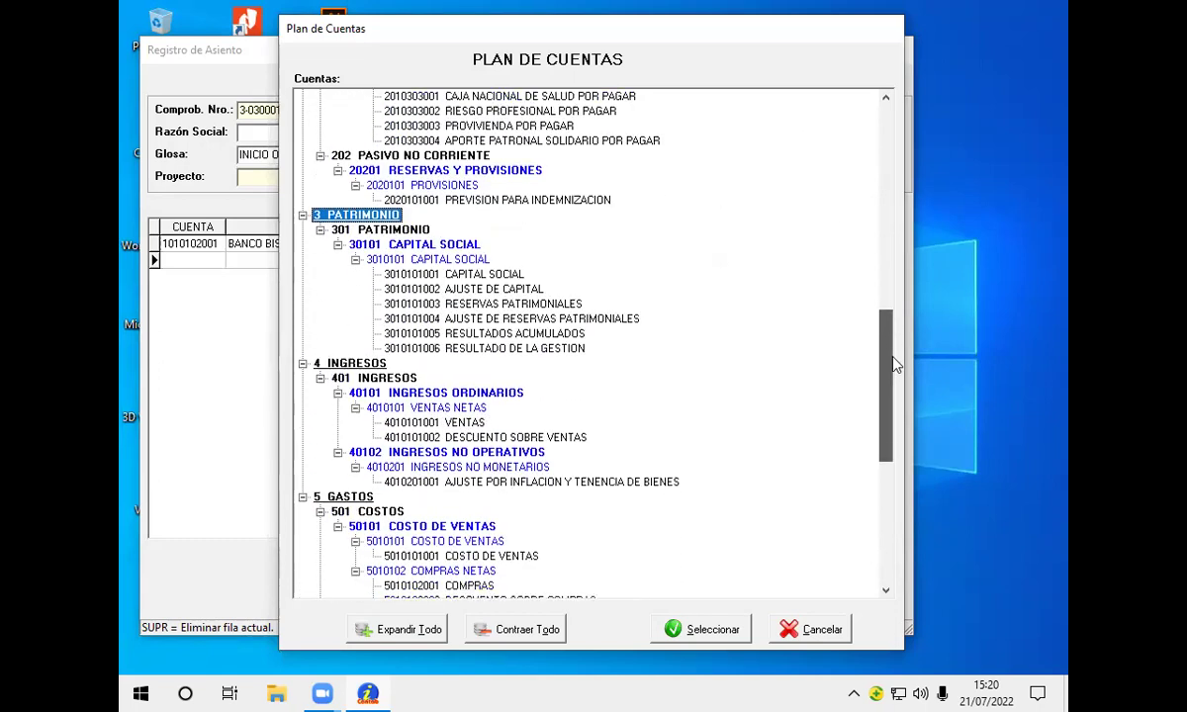
left_click(485, 276)
double_click(484, 275)
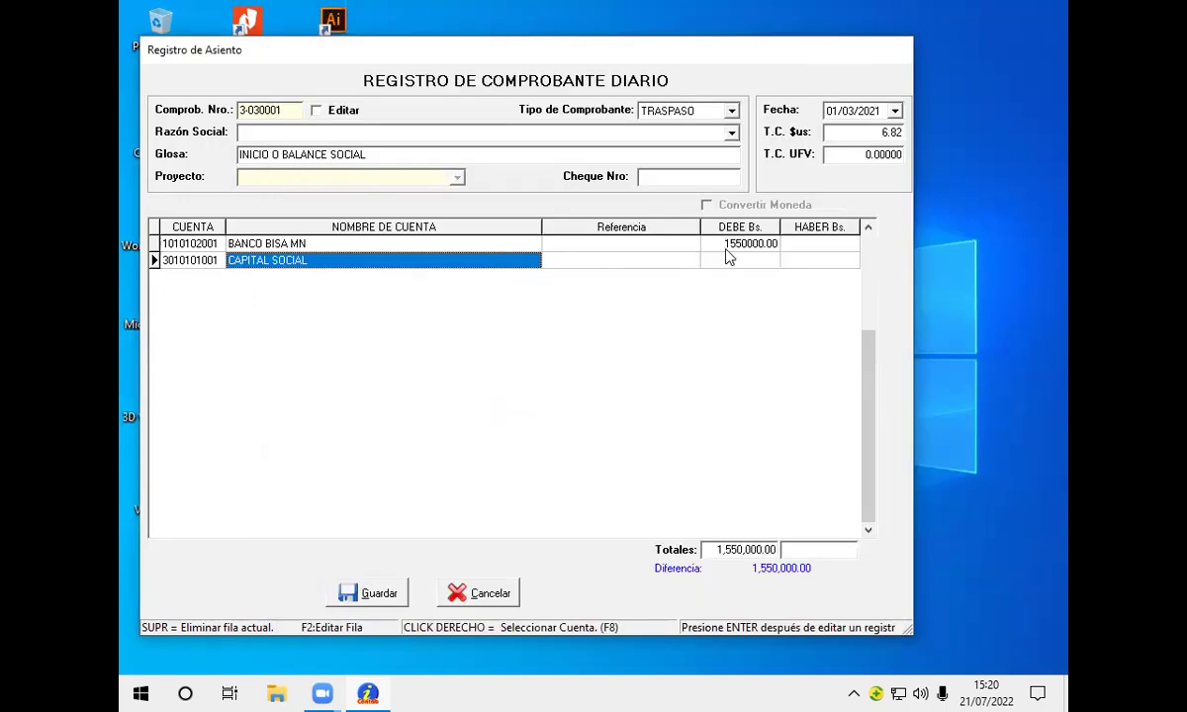
Credit 1550000 Bs. to CAPITAL SOCIAL and remove the empty third line
left_click(797, 261)
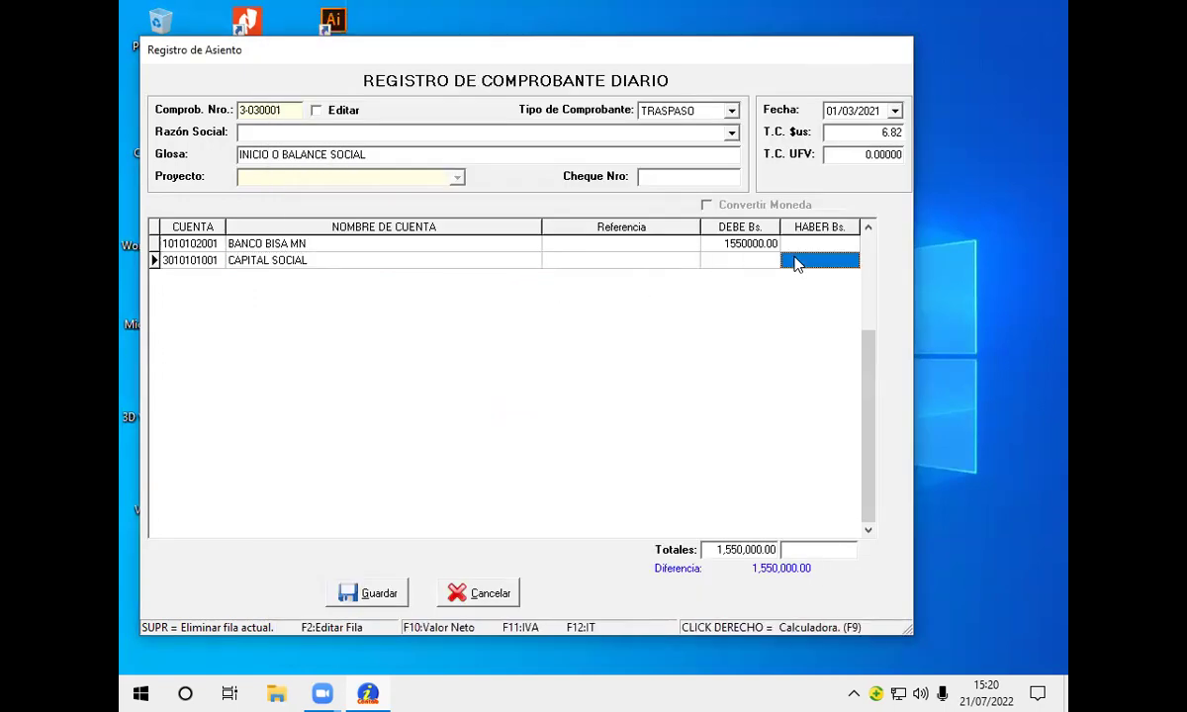
type("1")
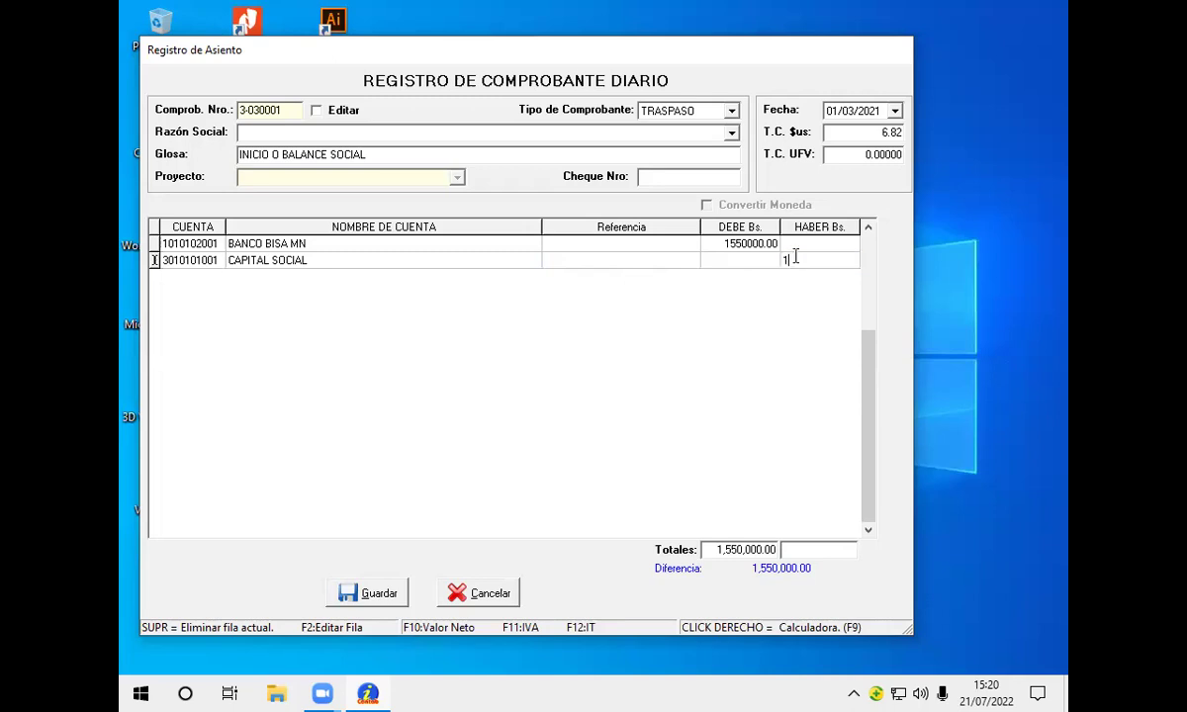
type("550000")
key("Return")
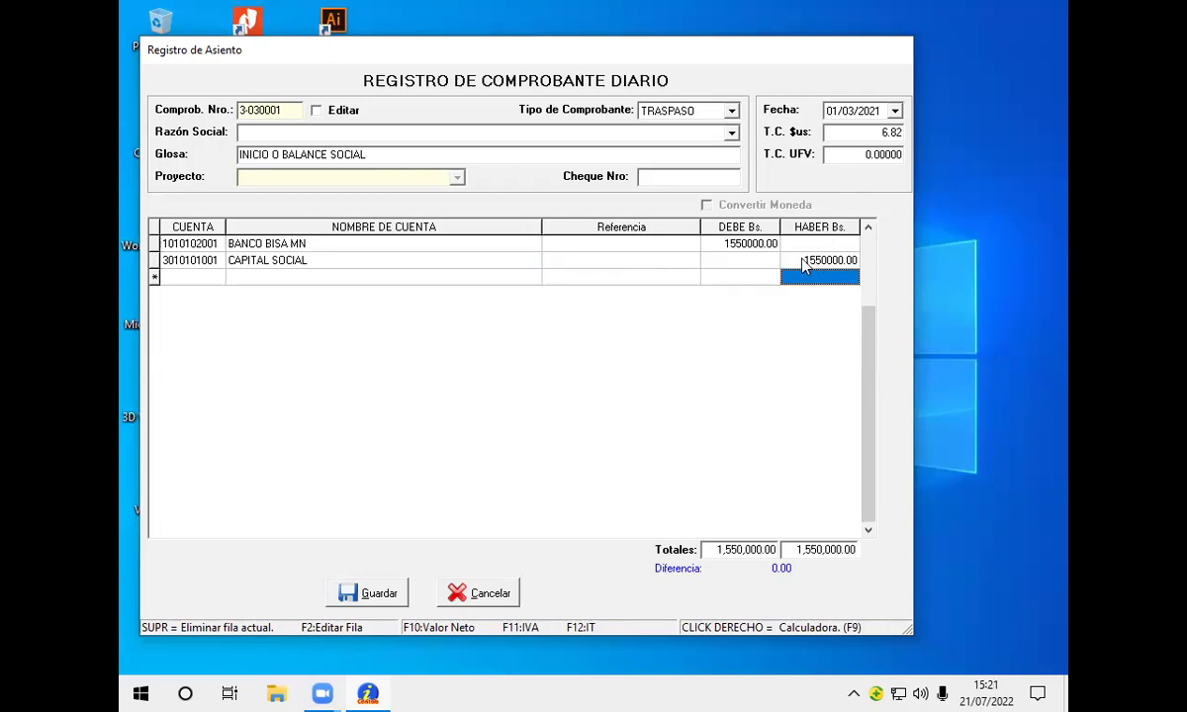
left_click(507, 280)
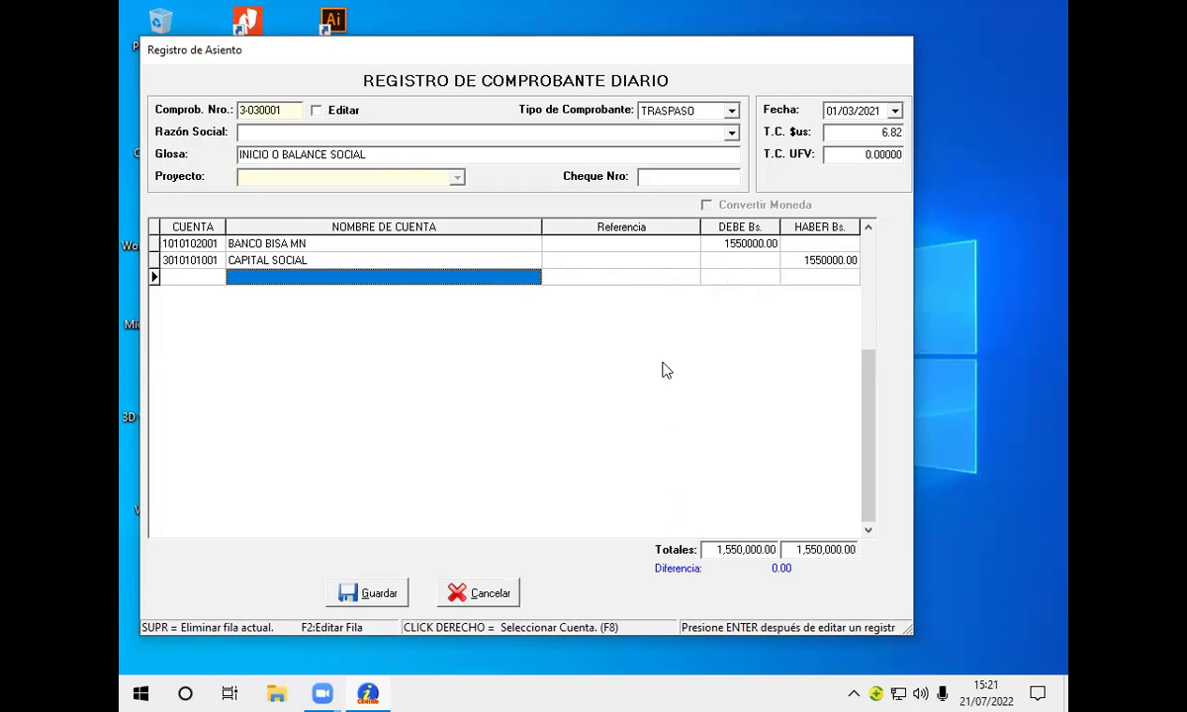
key("Up")
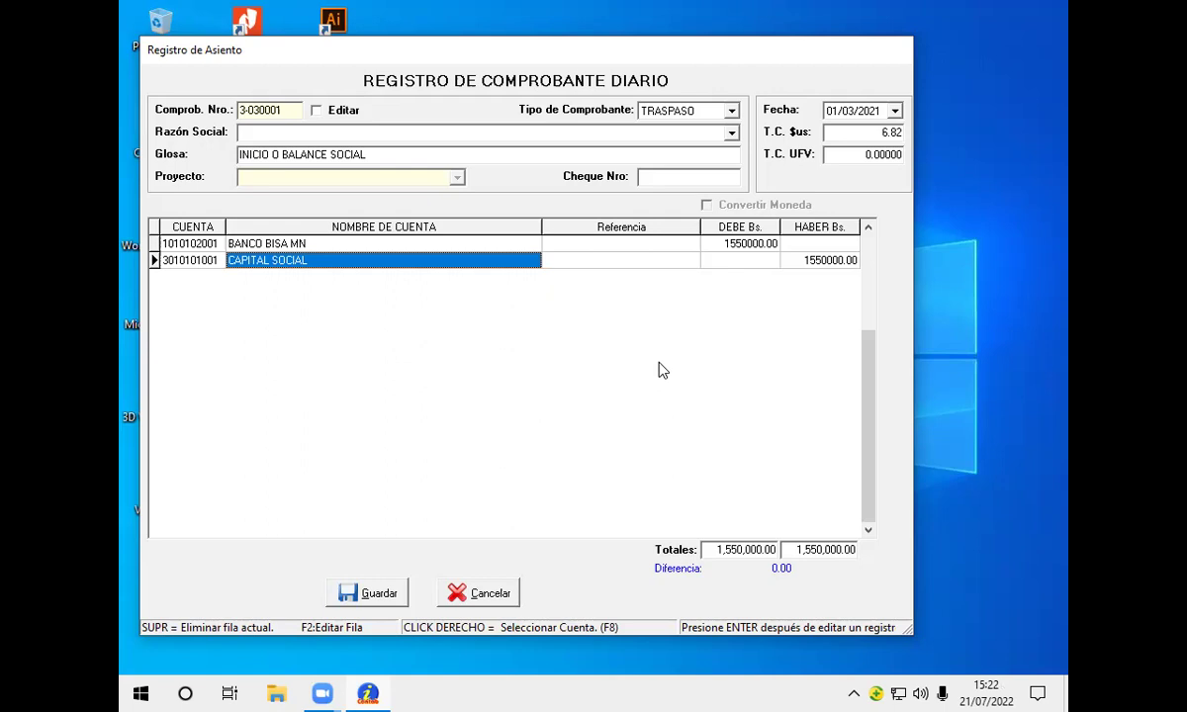
Save the balanced opening voucher and open a new blank voucher, 3-030002
left_click(376, 594)
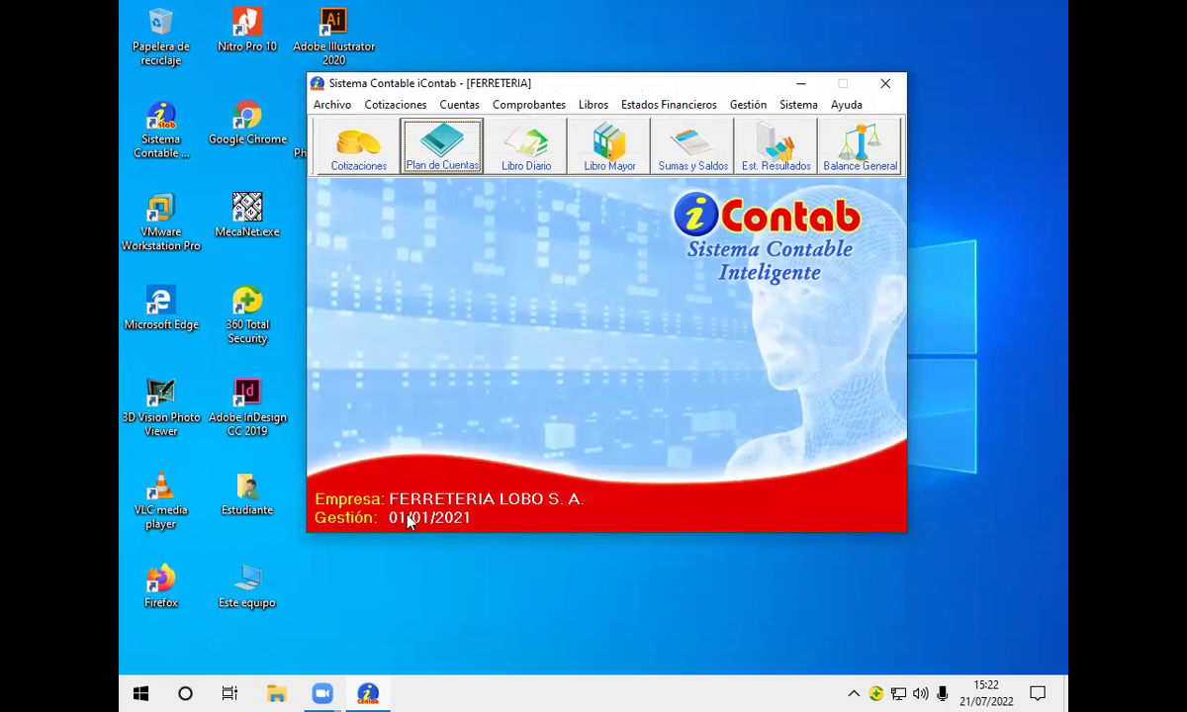
left_click(524, 104)
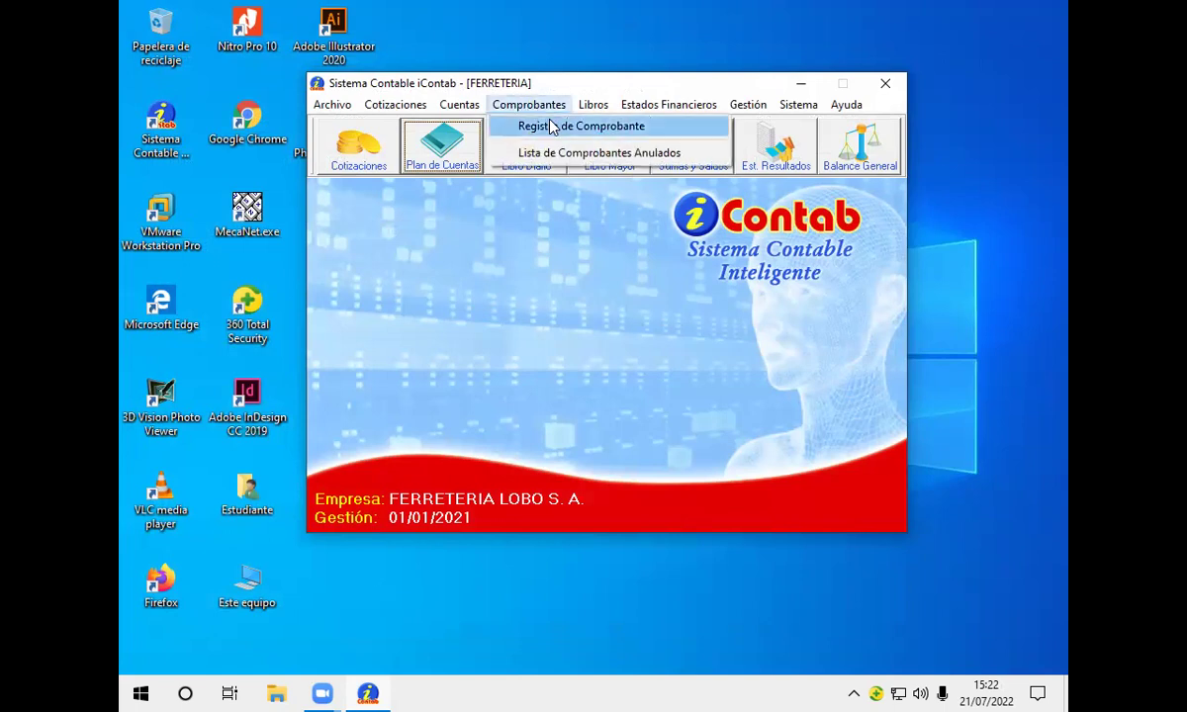
left_click(552, 126)
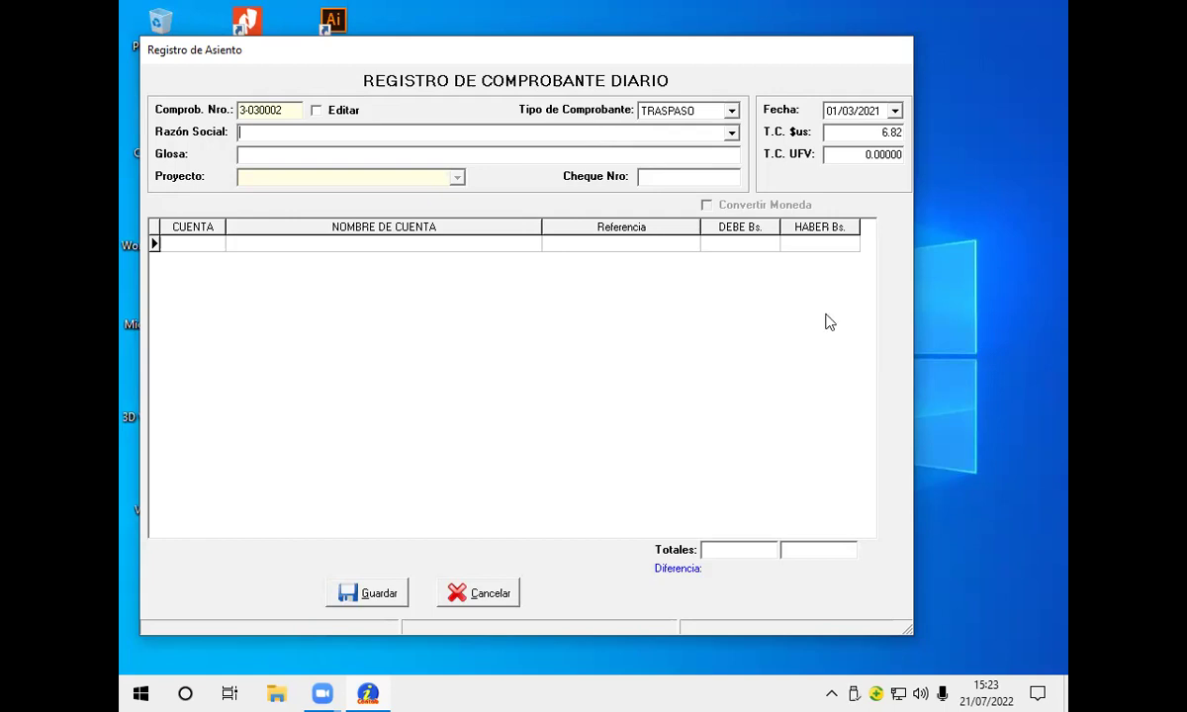
left_click(224, 649)
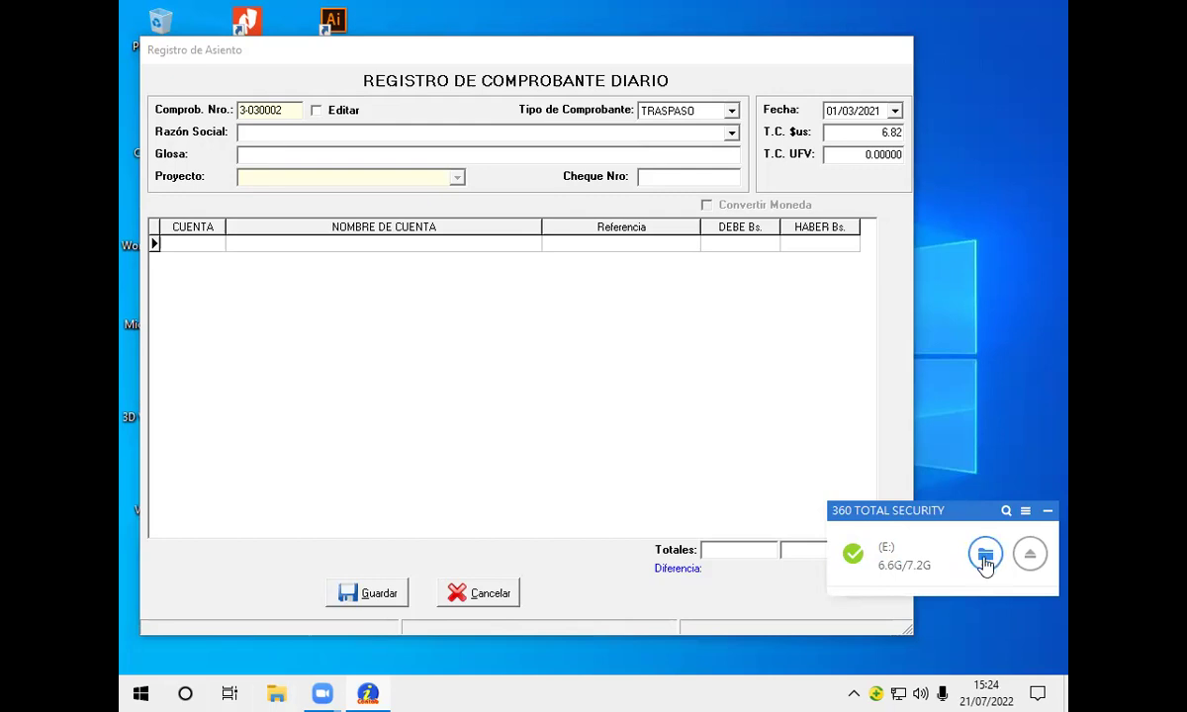
Copy both FACTURAS PRACTICO PDFs from the Gabinete folder on USB drive E:
left_click(985, 555)
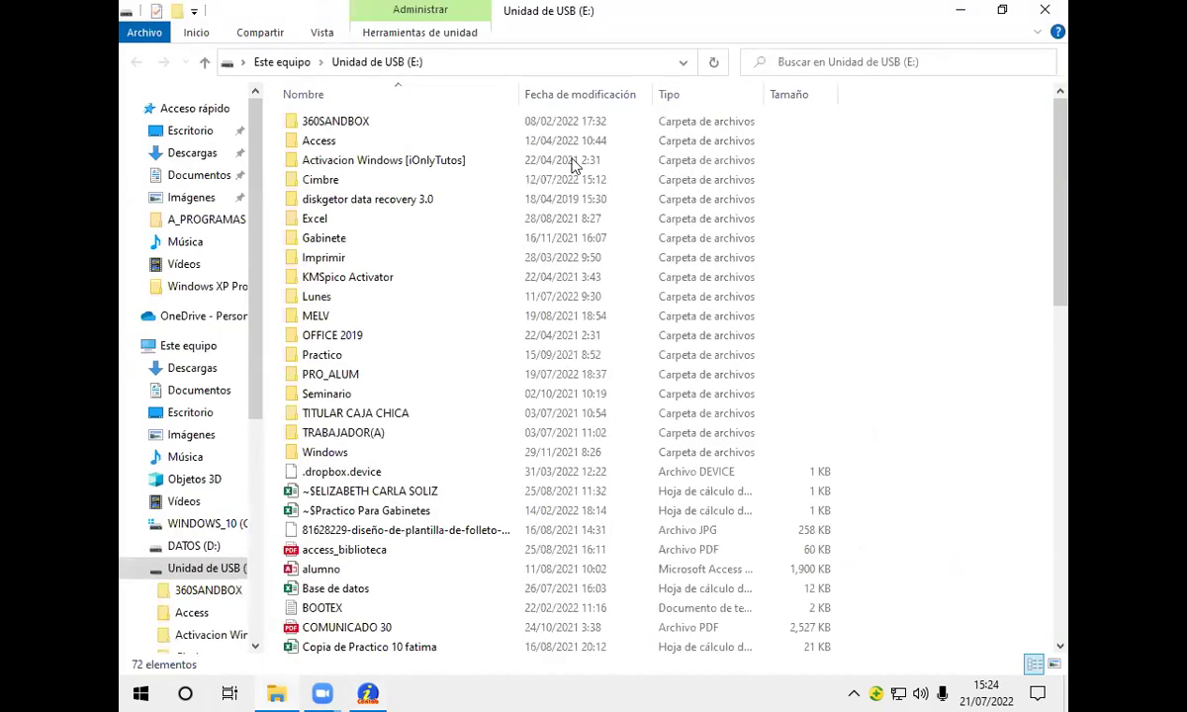
double_click(364, 240)
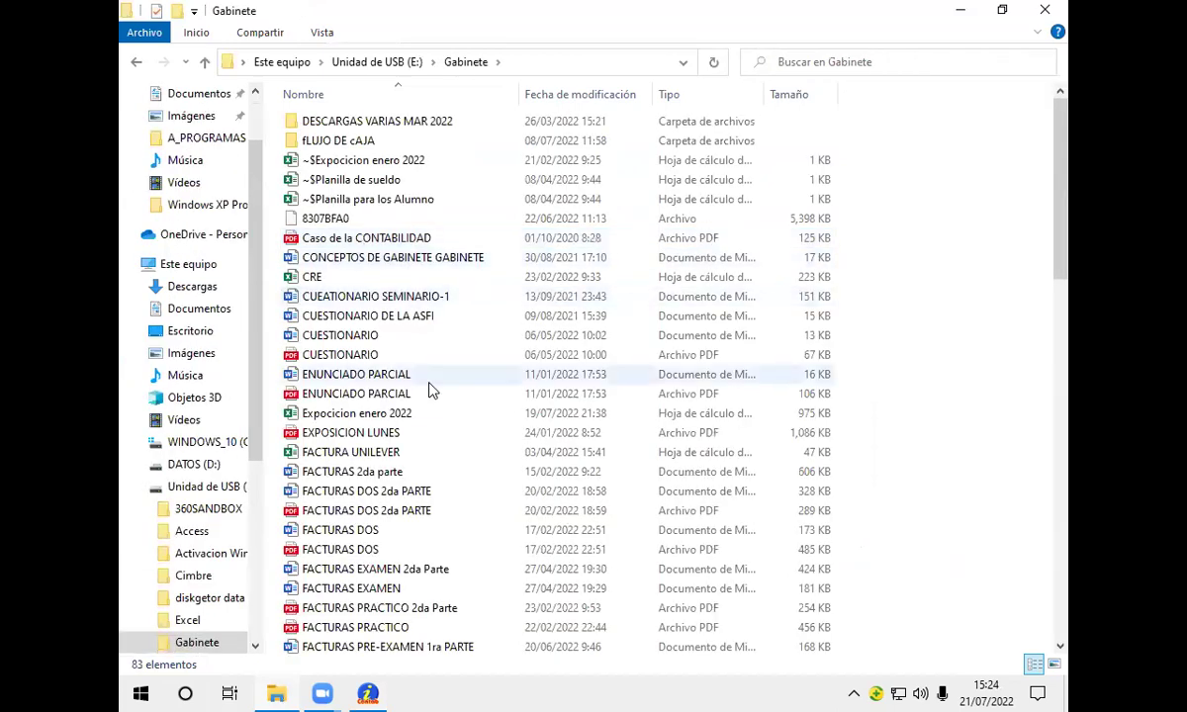
left_click(686, 94)
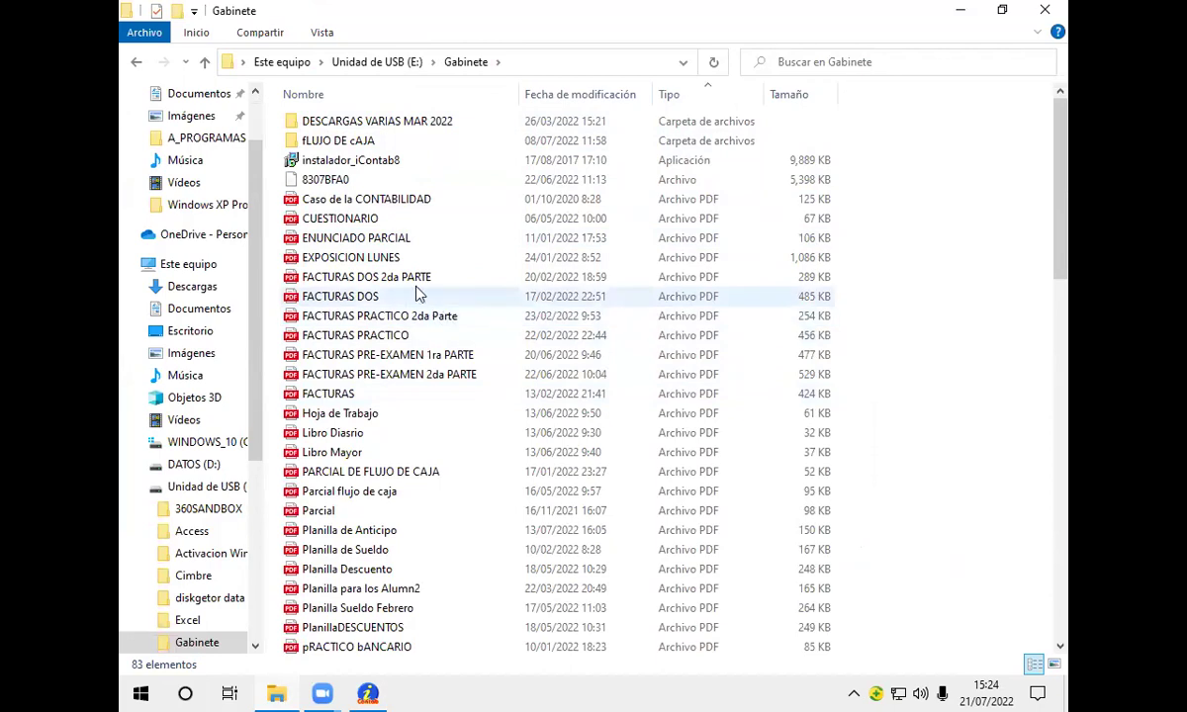
left_click(392, 336)
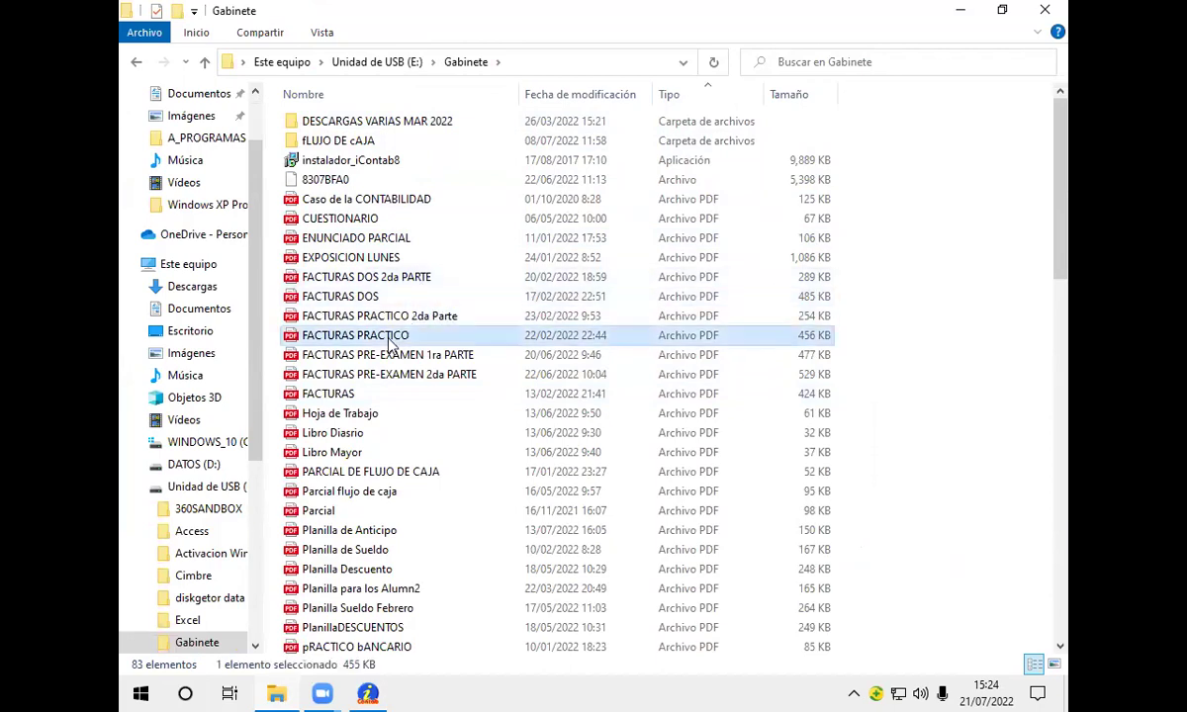
key("shift+Up")
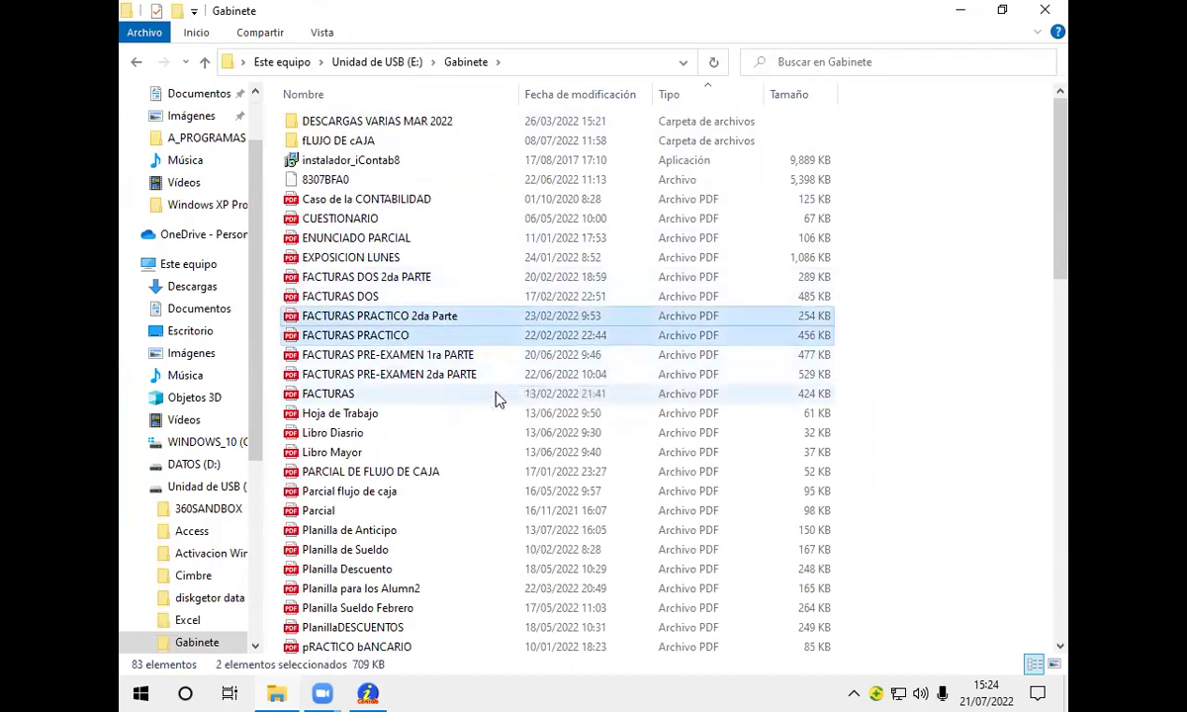
right_click(515, 554)
left_click(523, 566)
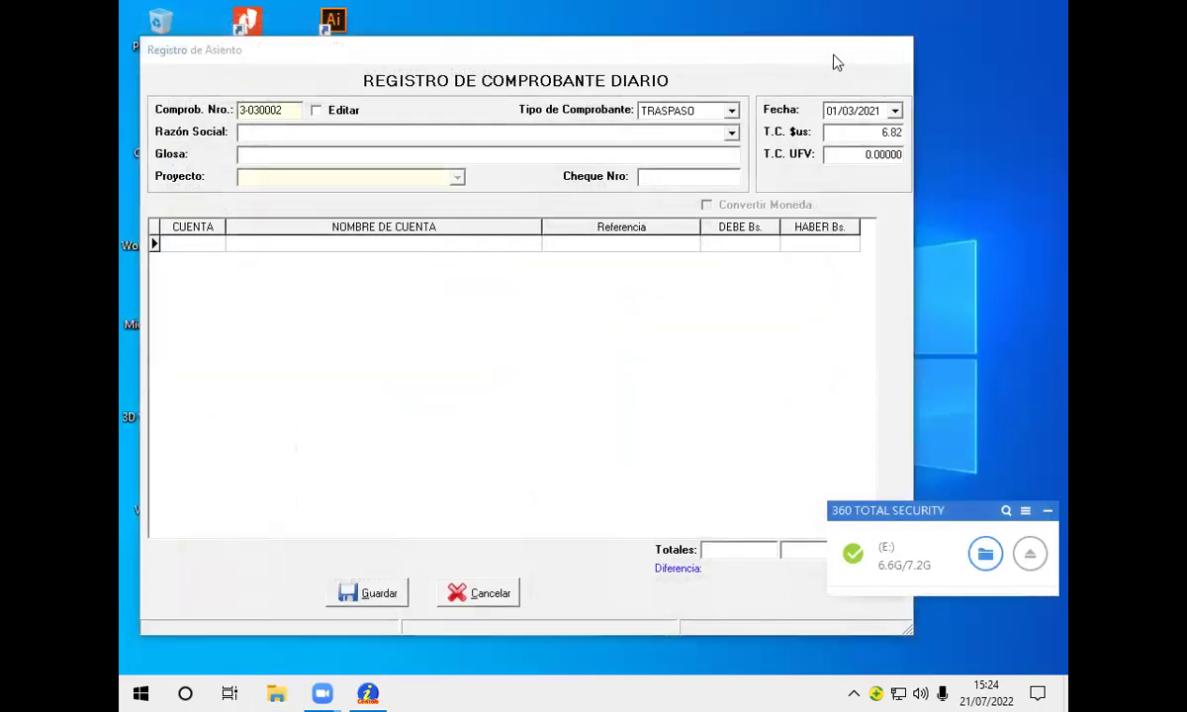
Paste the two copied PDFs onto the Windows desktop
key("super+d")
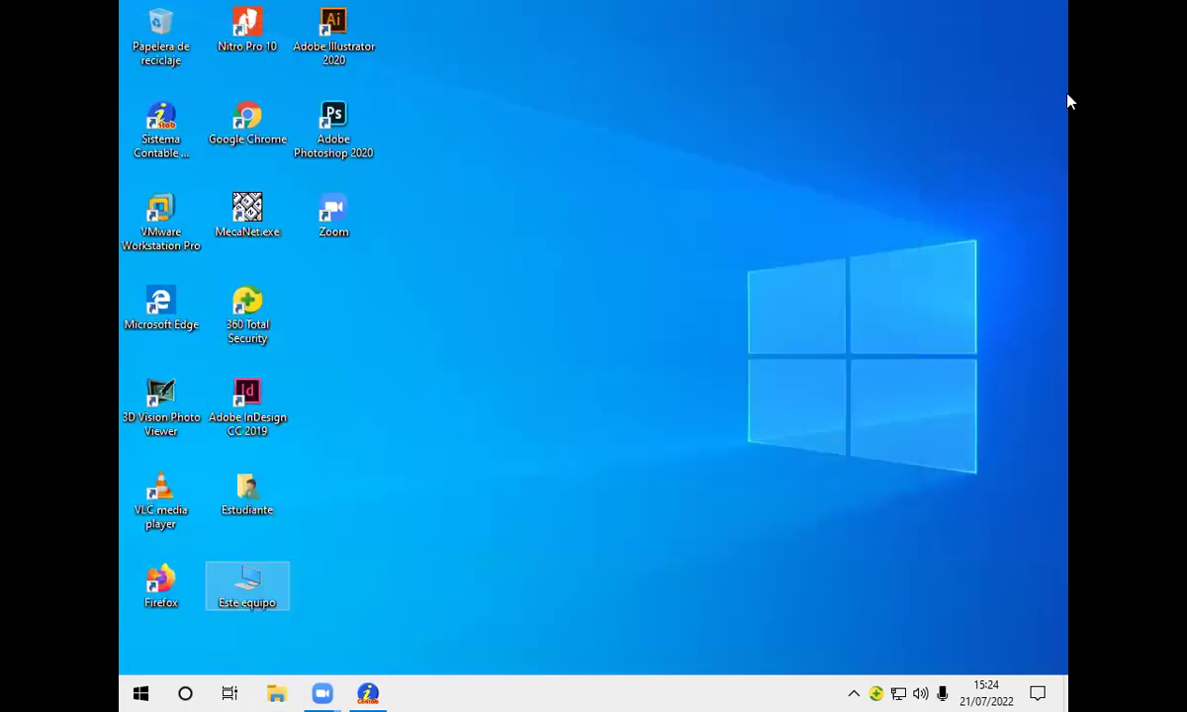
right_click(448, 294)
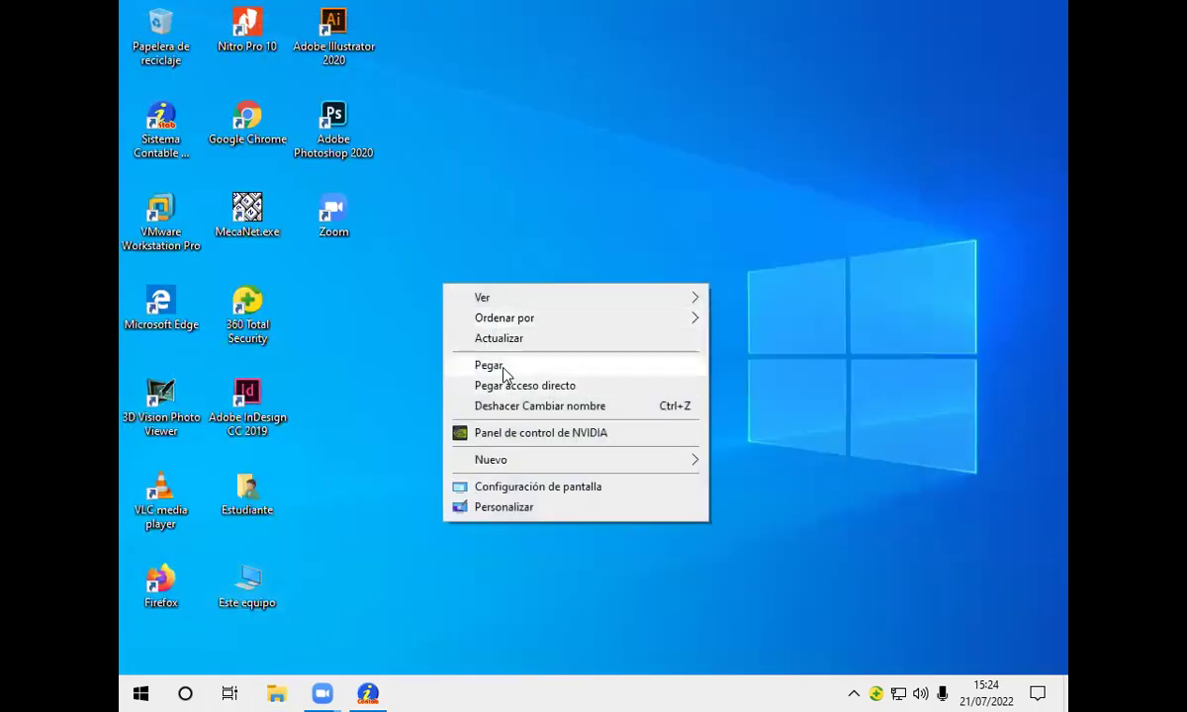
left_click(506, 369)
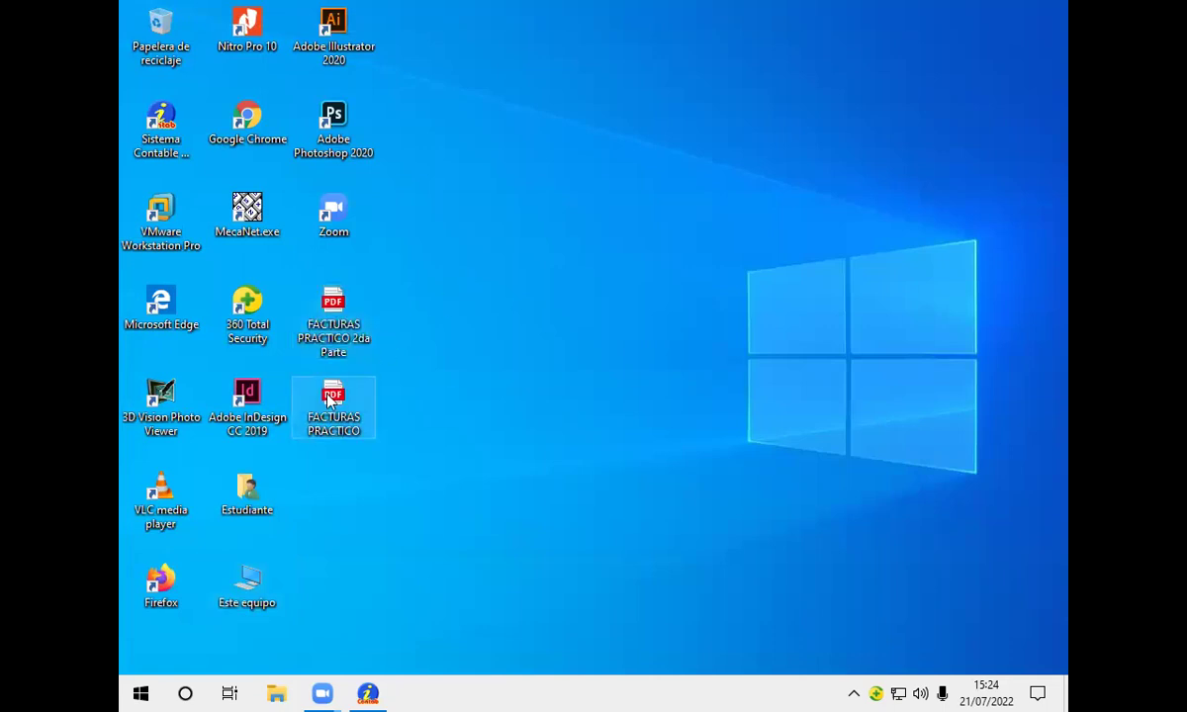
Open the desktop FACTURAS PRACTICO.pdf in a maximized Microsoft Edge window and scroll through it
double_click(331, 396)
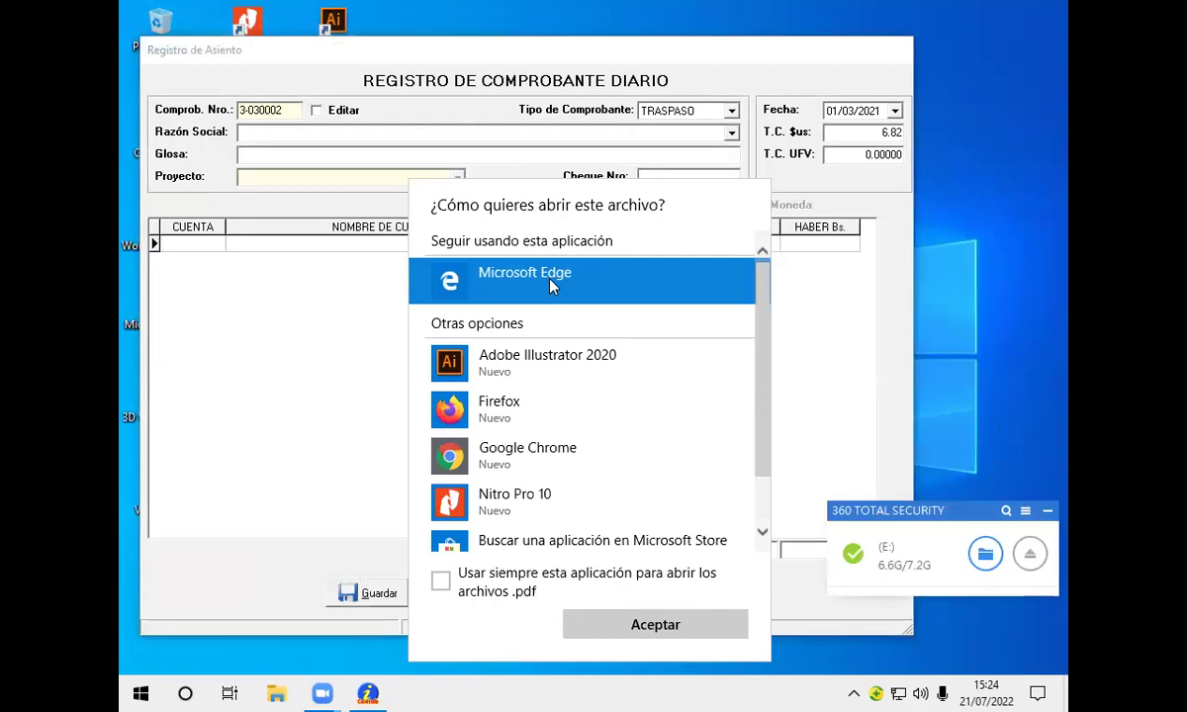
left_click(552, 285)
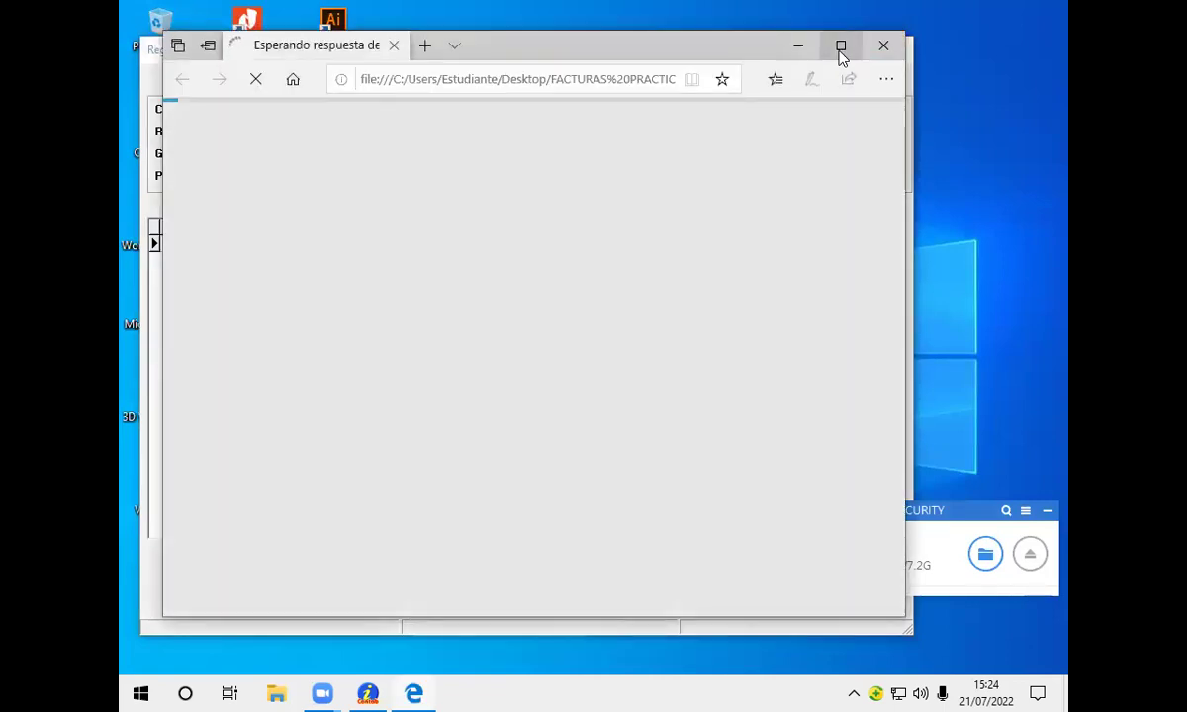
left_click(841, 49)
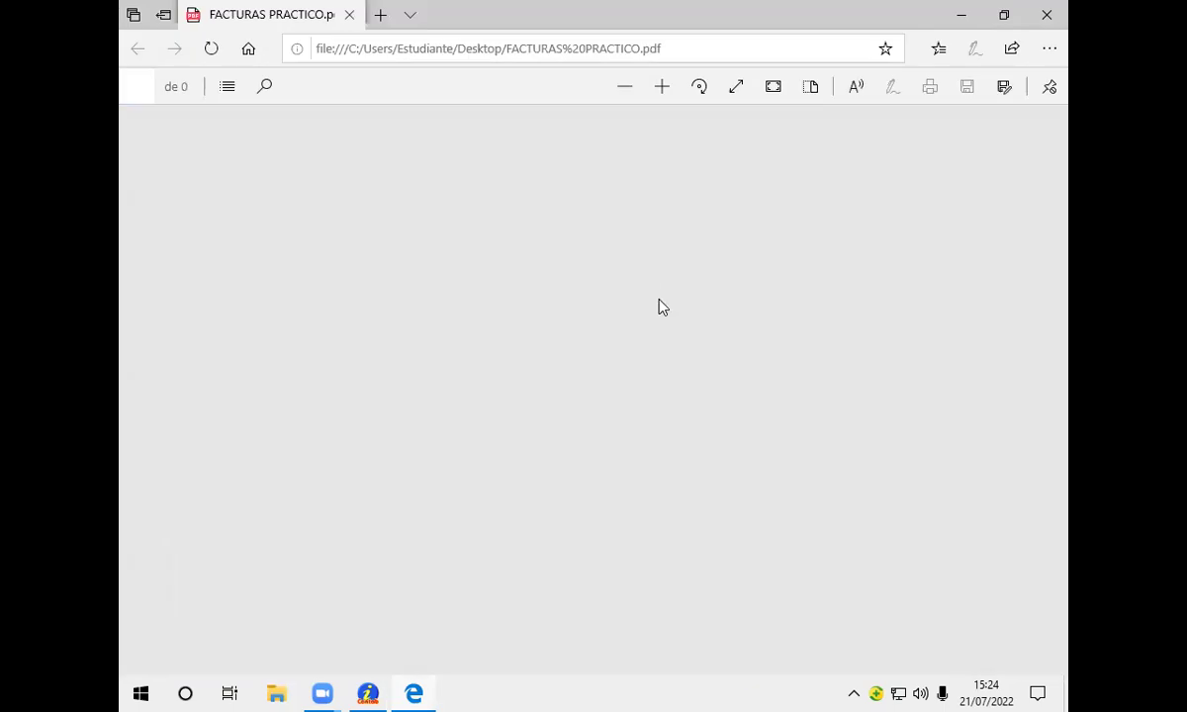
scroll(663, 307, "down", 5)
scroll(663, 307, "down", 1)
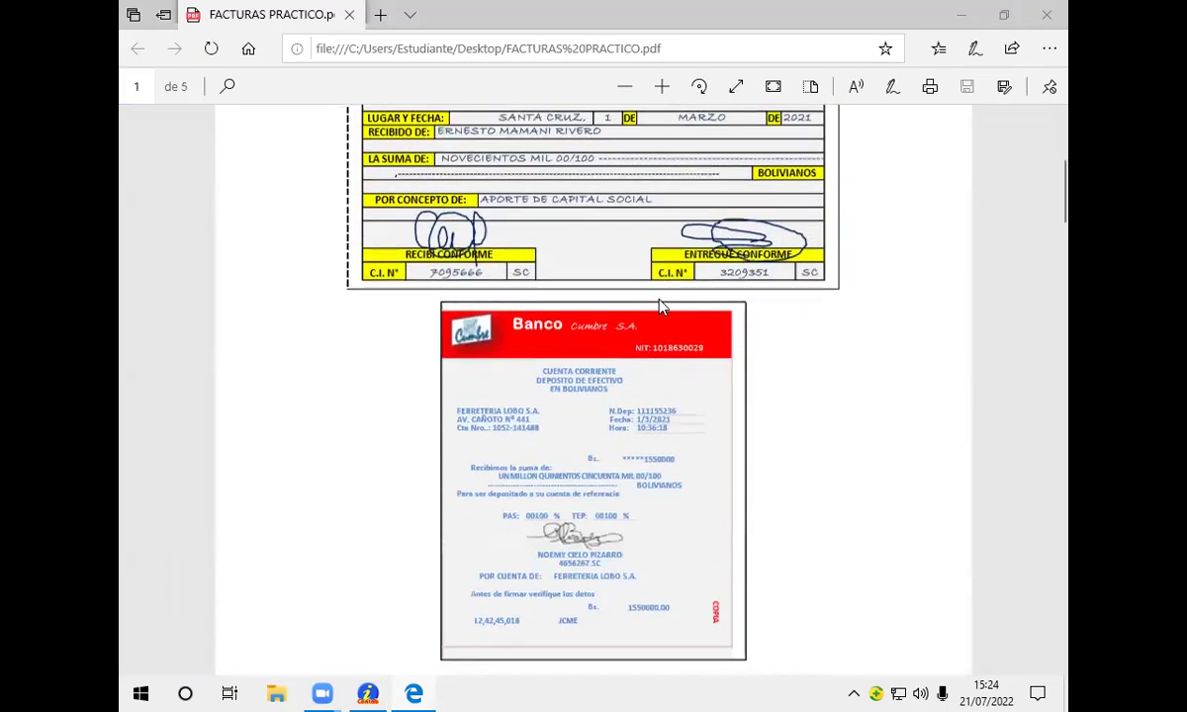
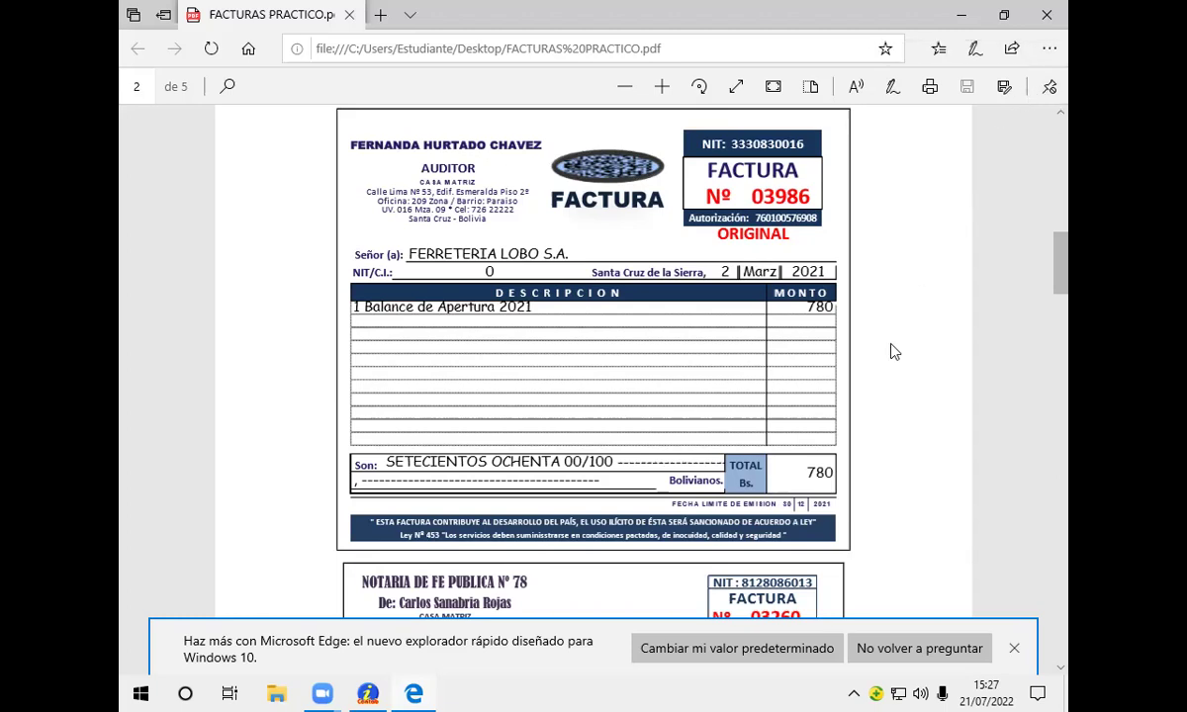
Bring the iContab Registro de Comprobante Diario form back in front of the invoice PDF
left_click(381, 624)
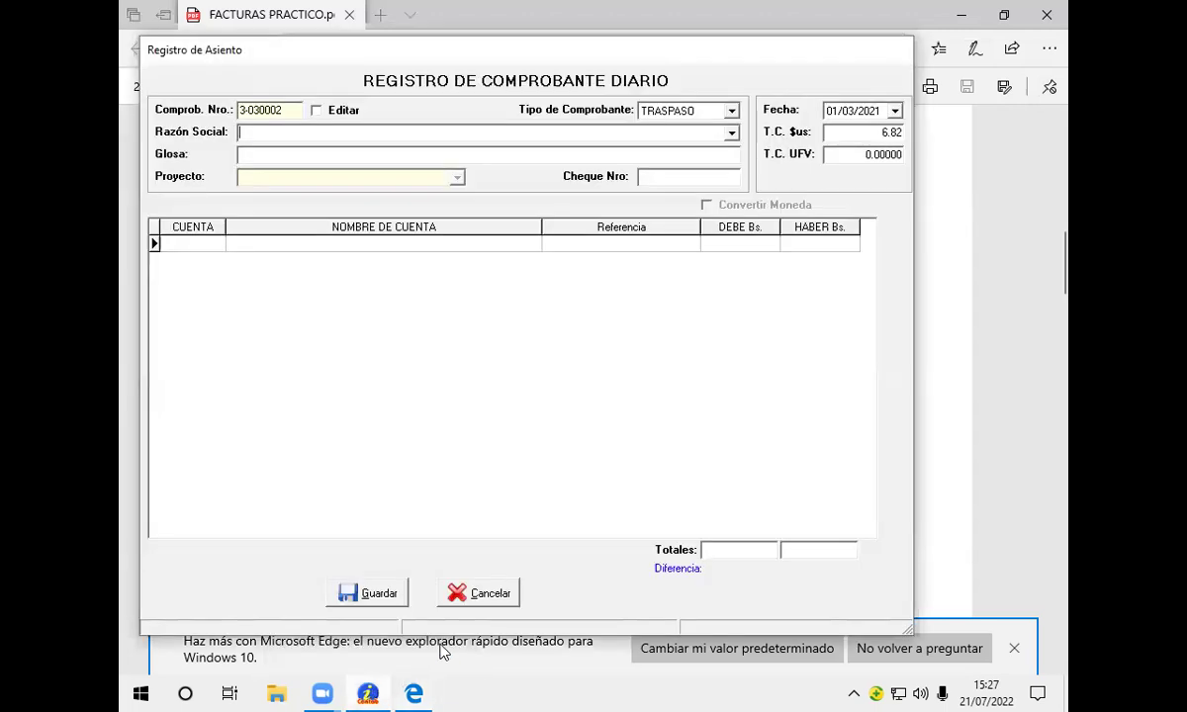
Make the voucher an EGRESO dated 02/03/2021
left_click(732, 112)
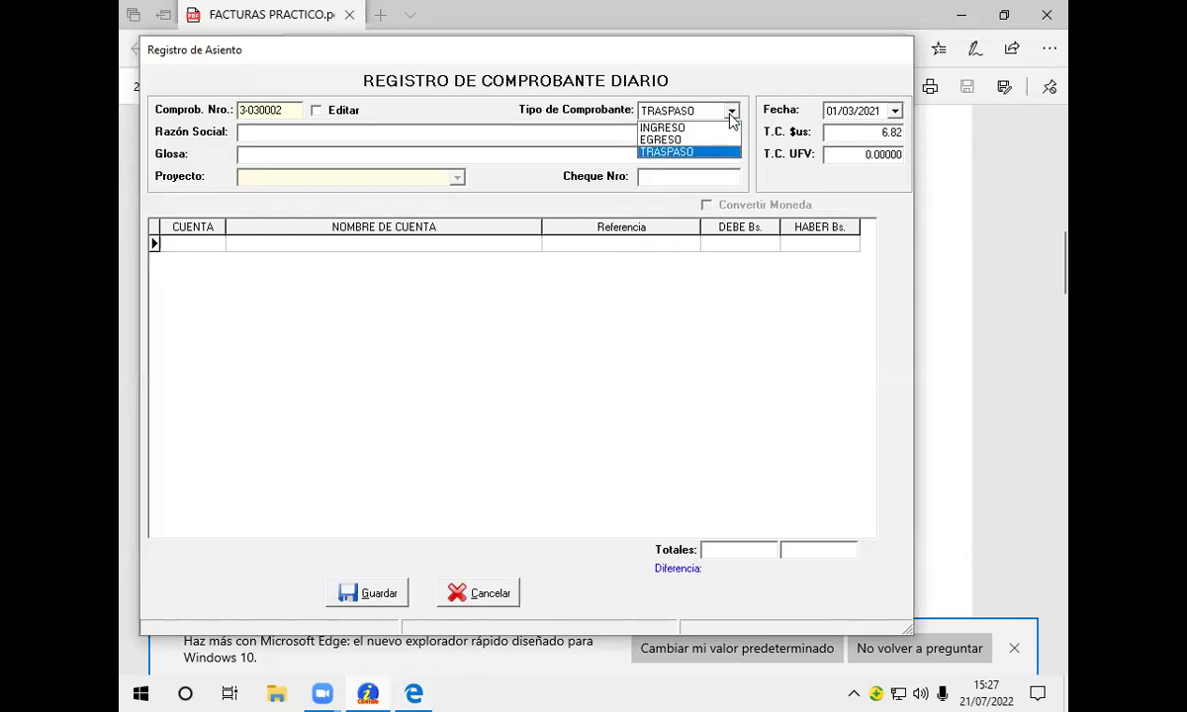
left_click(706, 140)
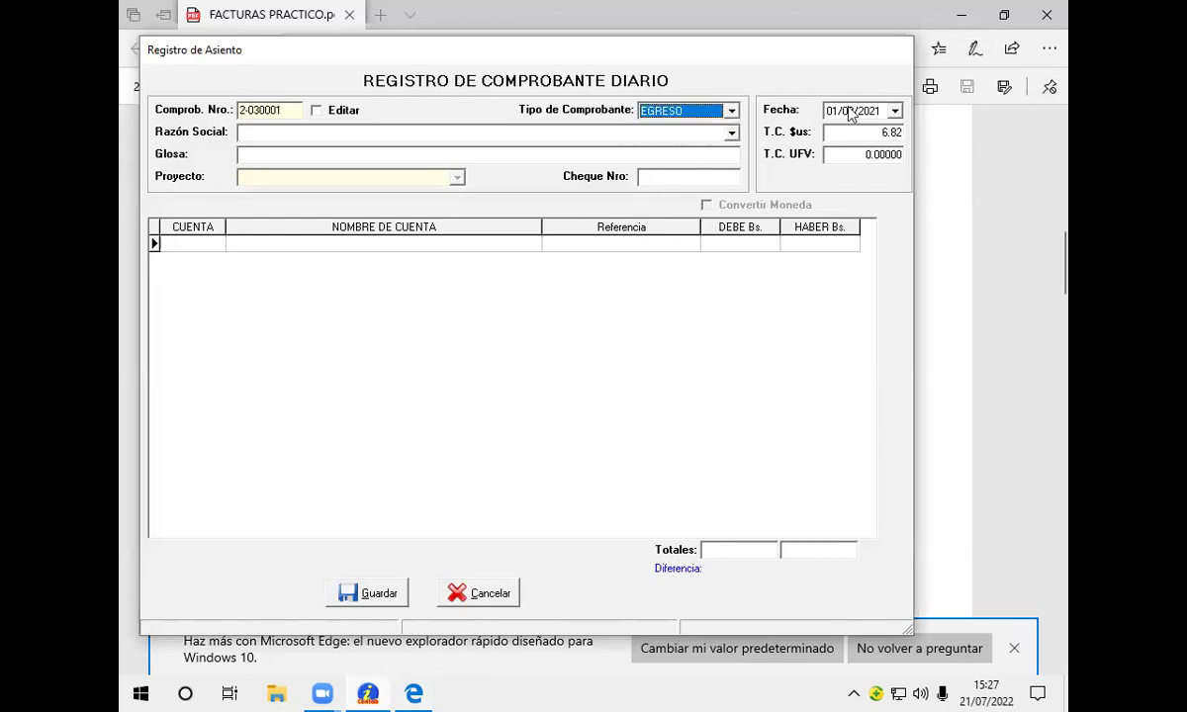
left_click(834, 113)
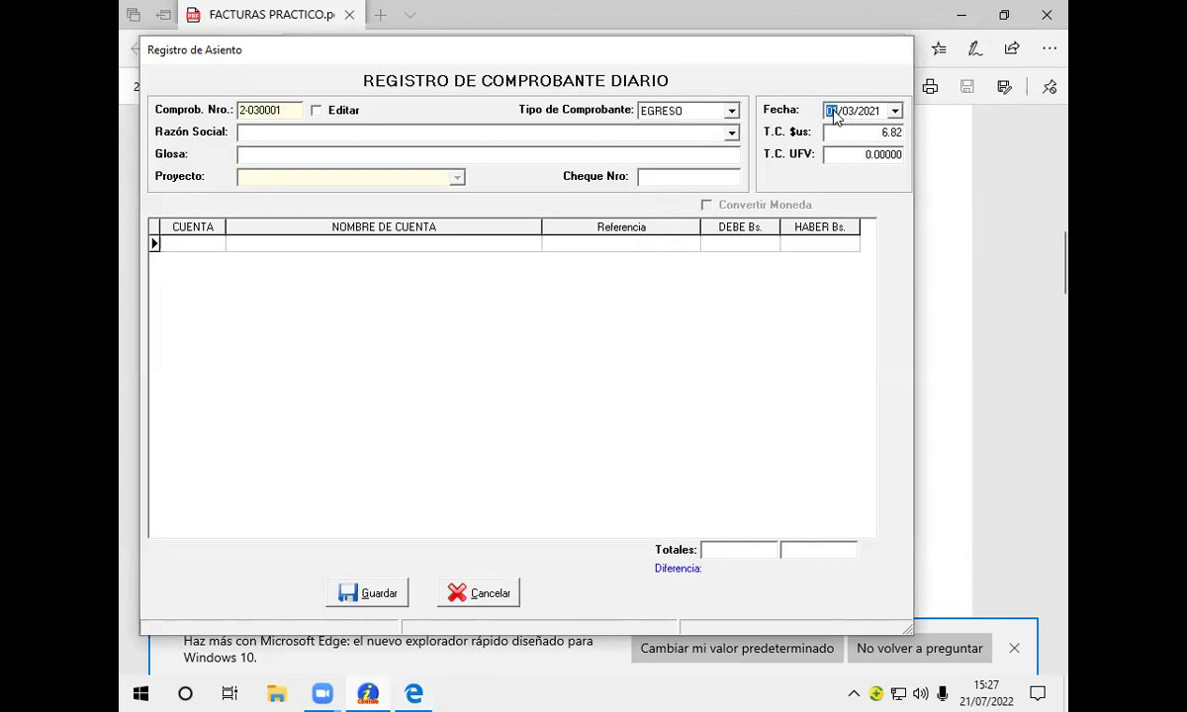
type("2")
left_click(495, 133)
Set the dollar exchange rate T.C. $us to 6.82 and advance to Razón Social
left_click(886, 132)
key("BackSpace")
key("BackSpace")
key("BackSpace")
key("BackSpace")
type("6.82")
key("Tab")
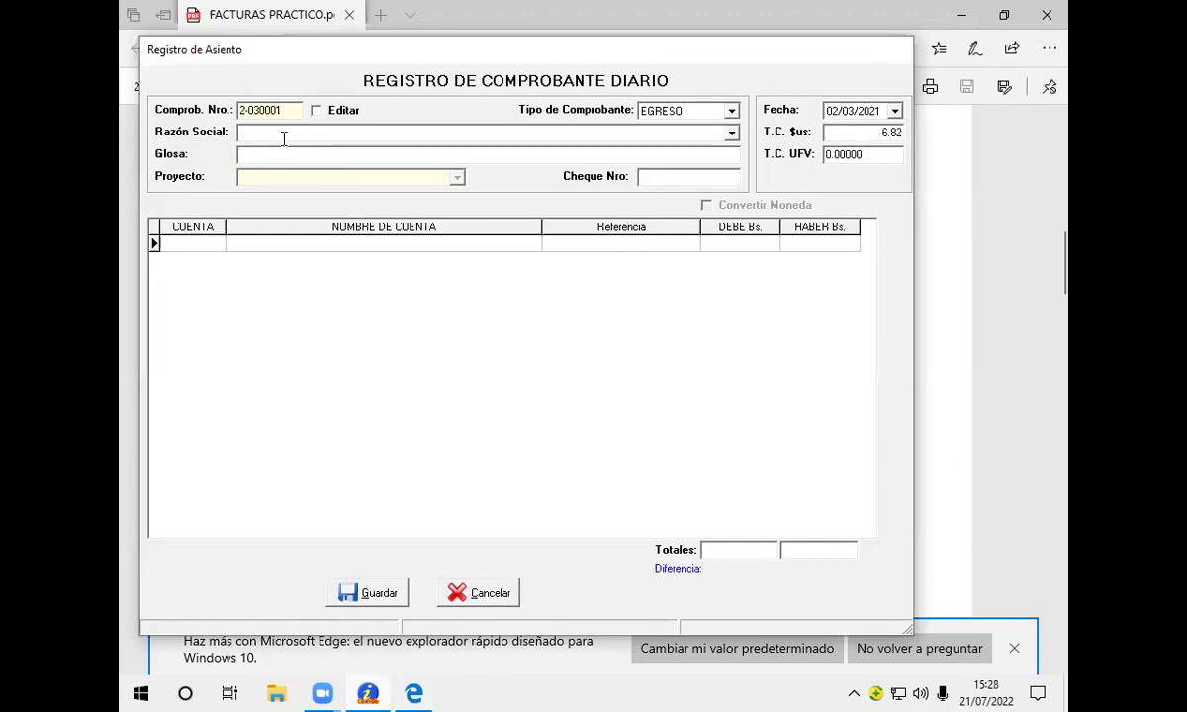
key("Tab")
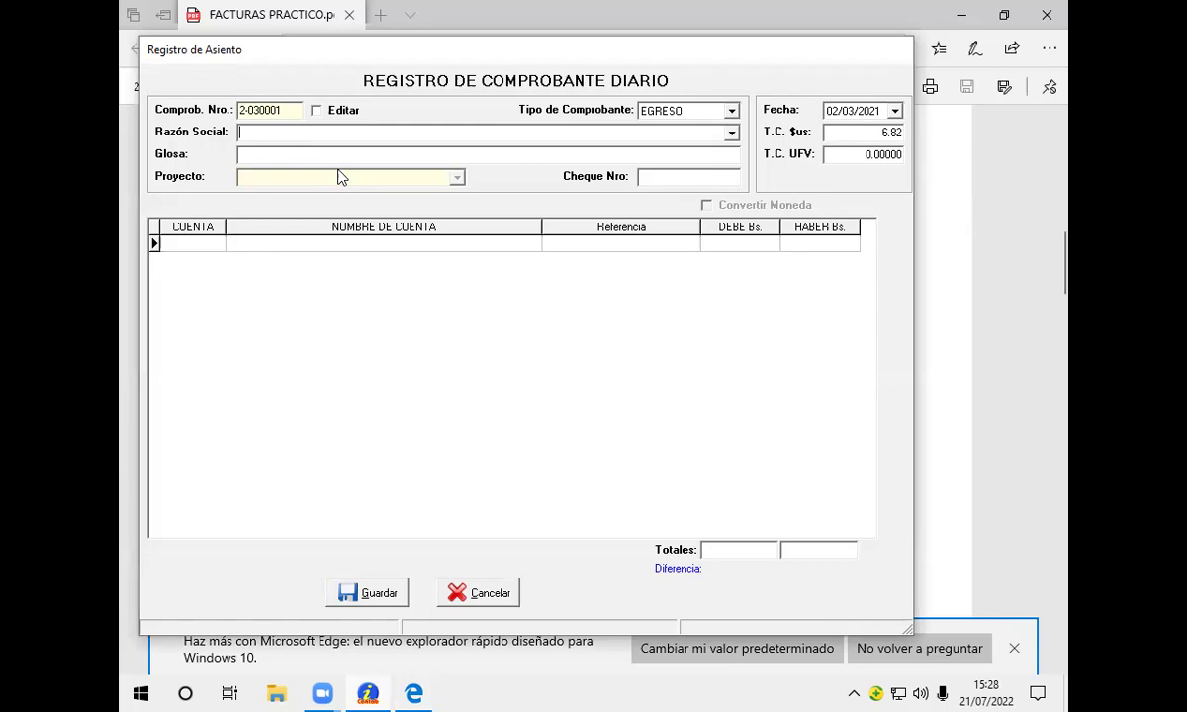
left_click(421, 690)
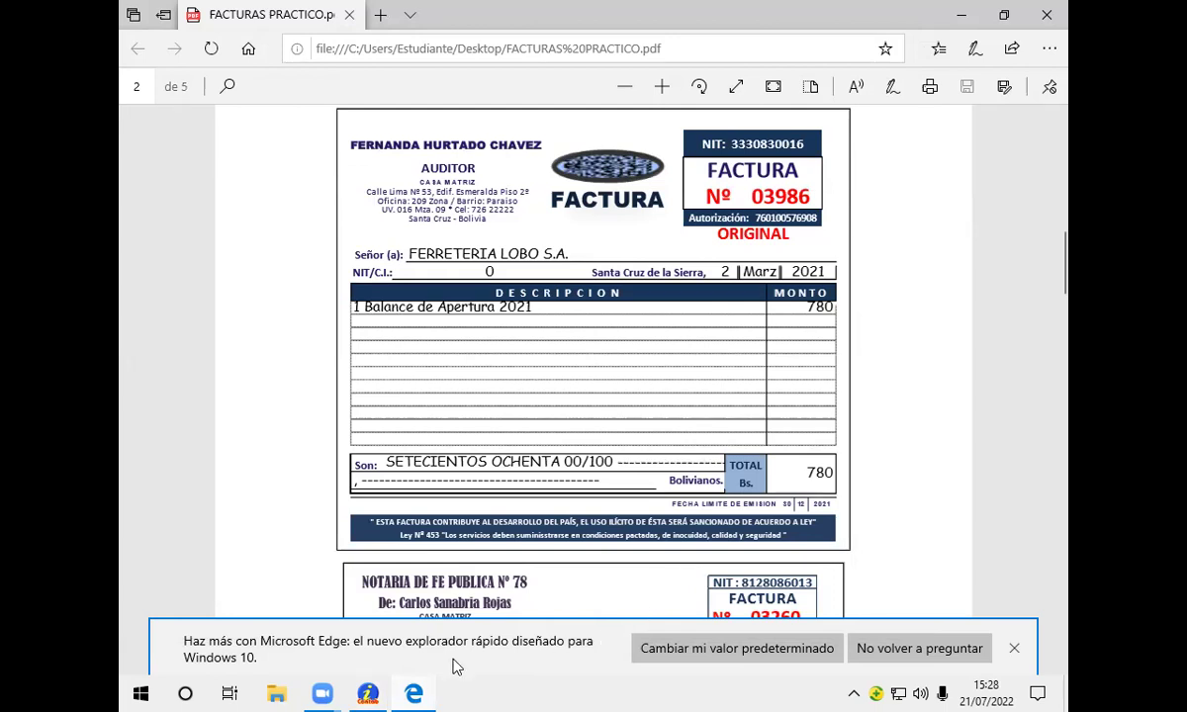
Enter the invoice issuer's full name as Razón Social, then go to the first line's account
mouse_move(367, 693)
left_click(365, 643)
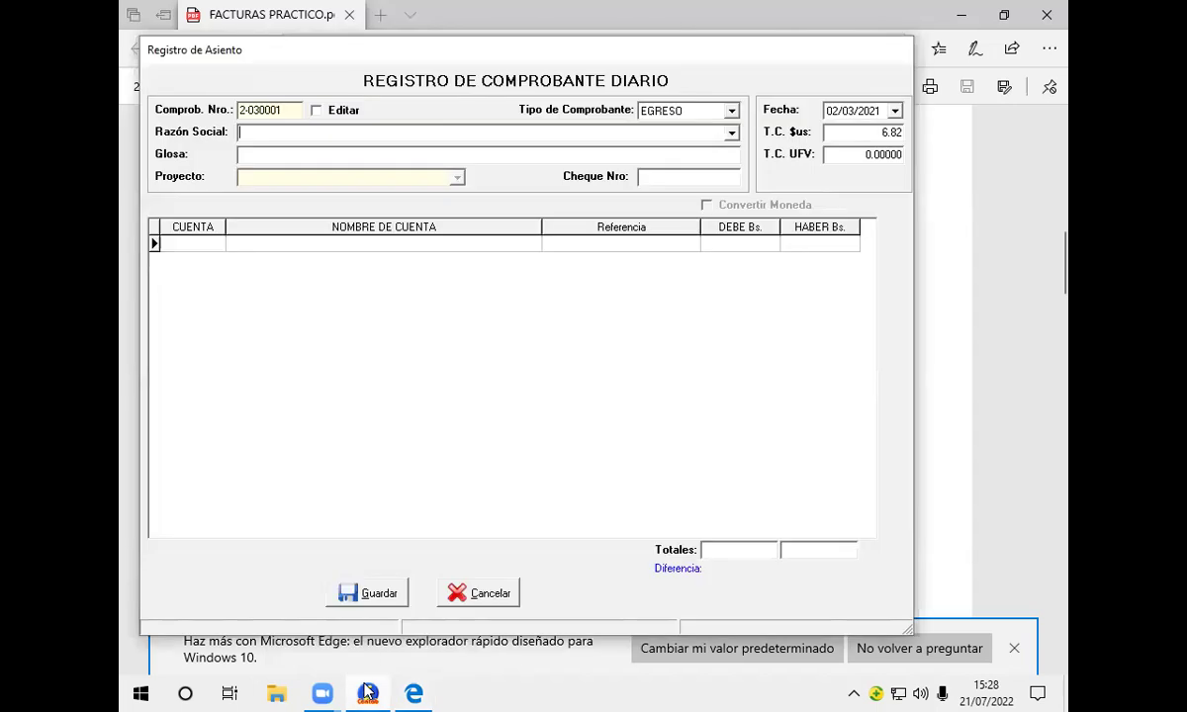
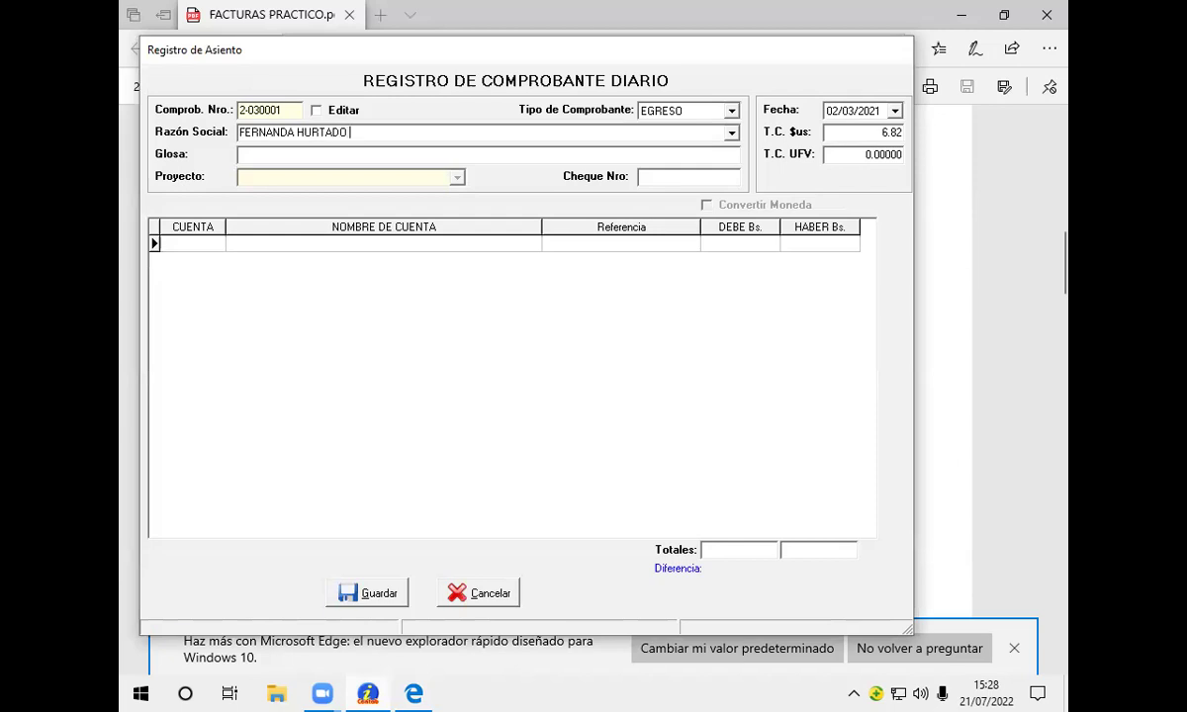
left_click(283, 158)
left_click(316, 244)
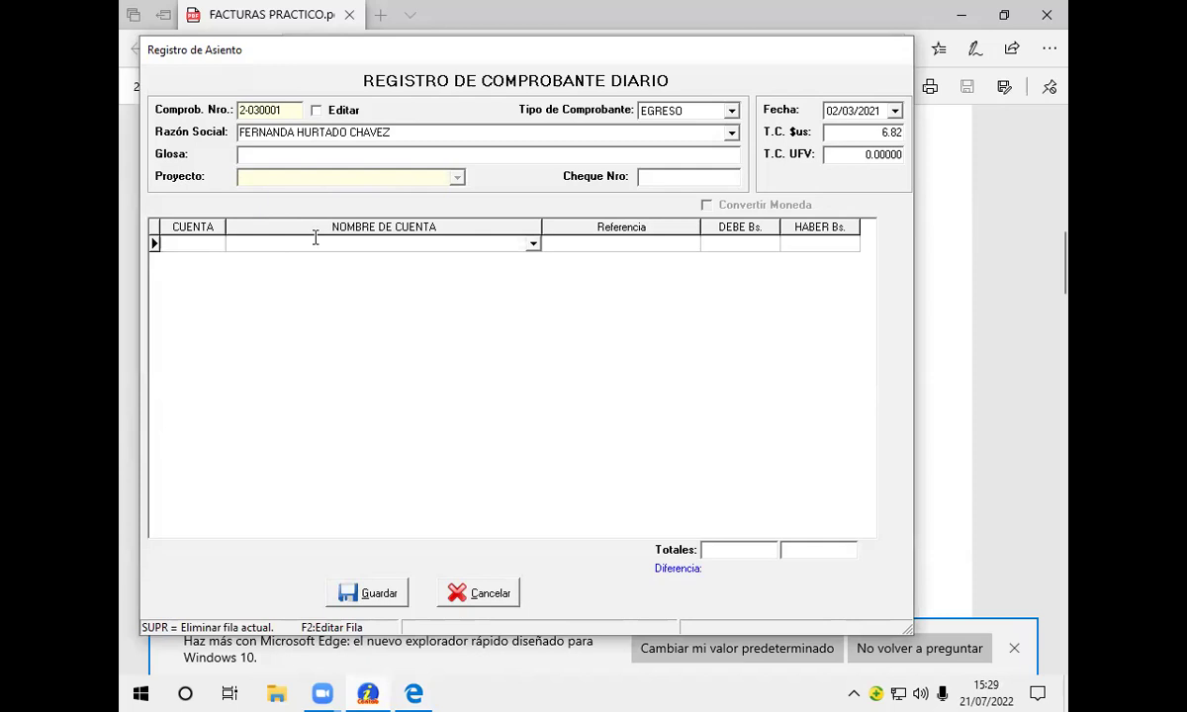
Open Plan de Cuentas for the first entry line and scroll back to 1 ACTIVO
left_click(316, 244)
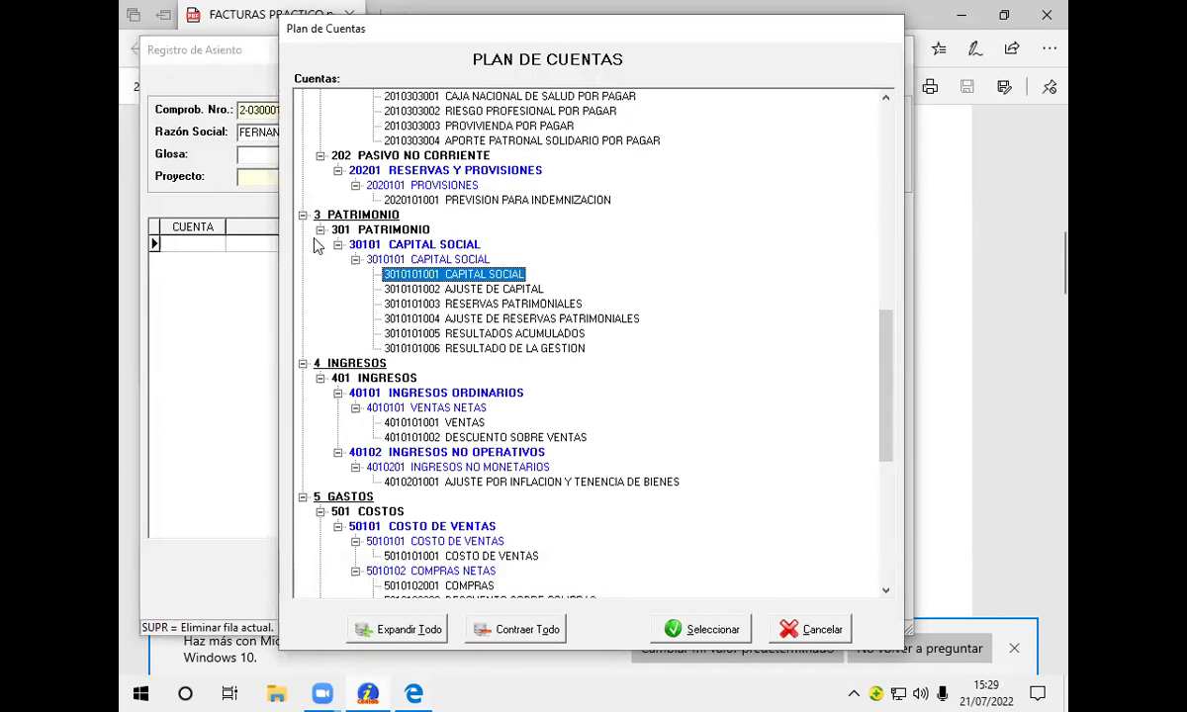
left_click_drag(889, 399, 889, 353)
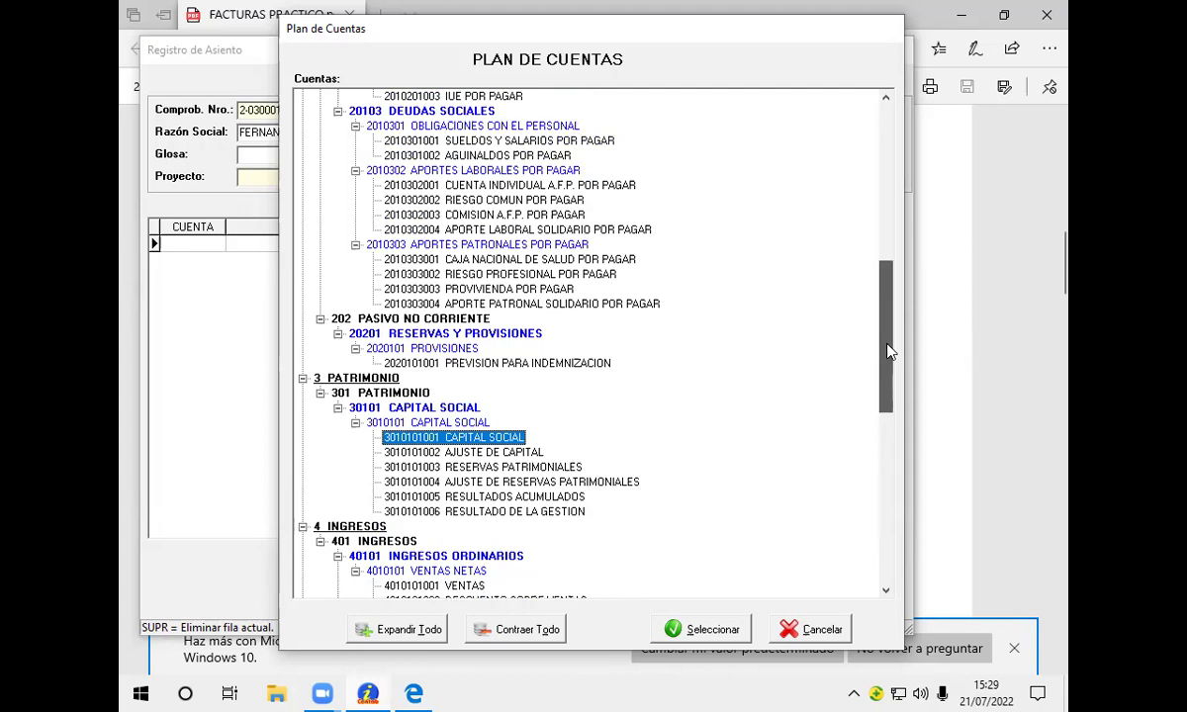
left_click_drag(888, 346, 917, 485)
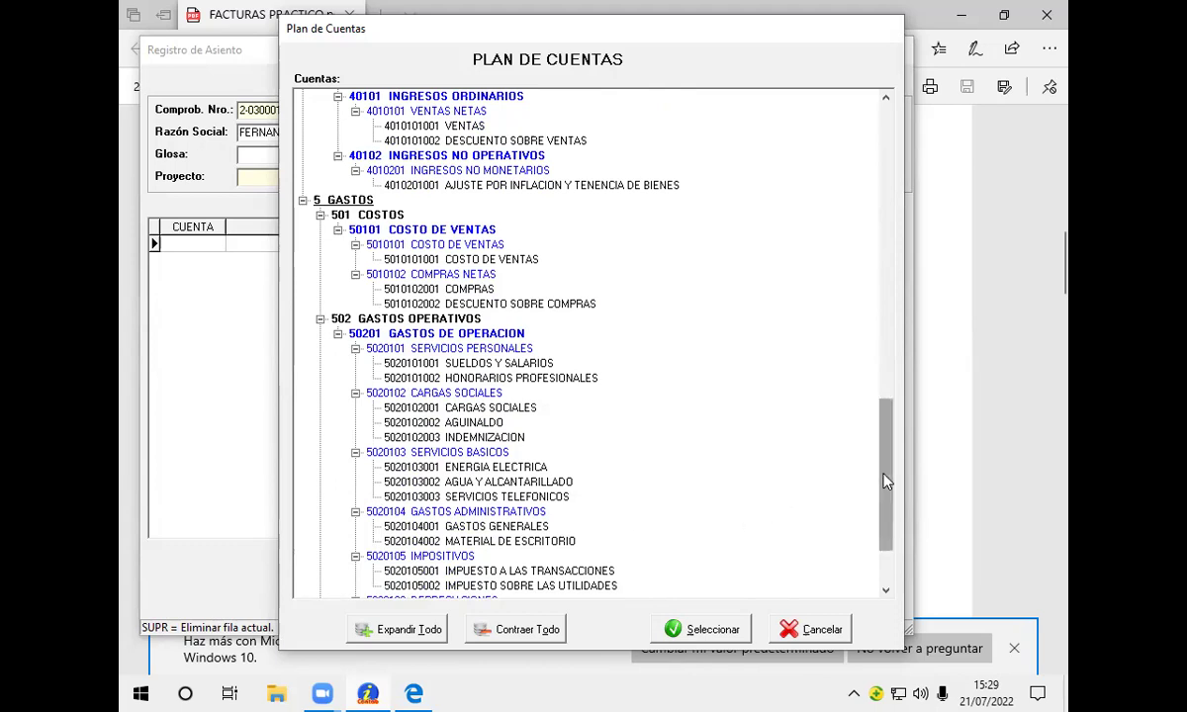
left_click_drag(887, 482, 882, 549)
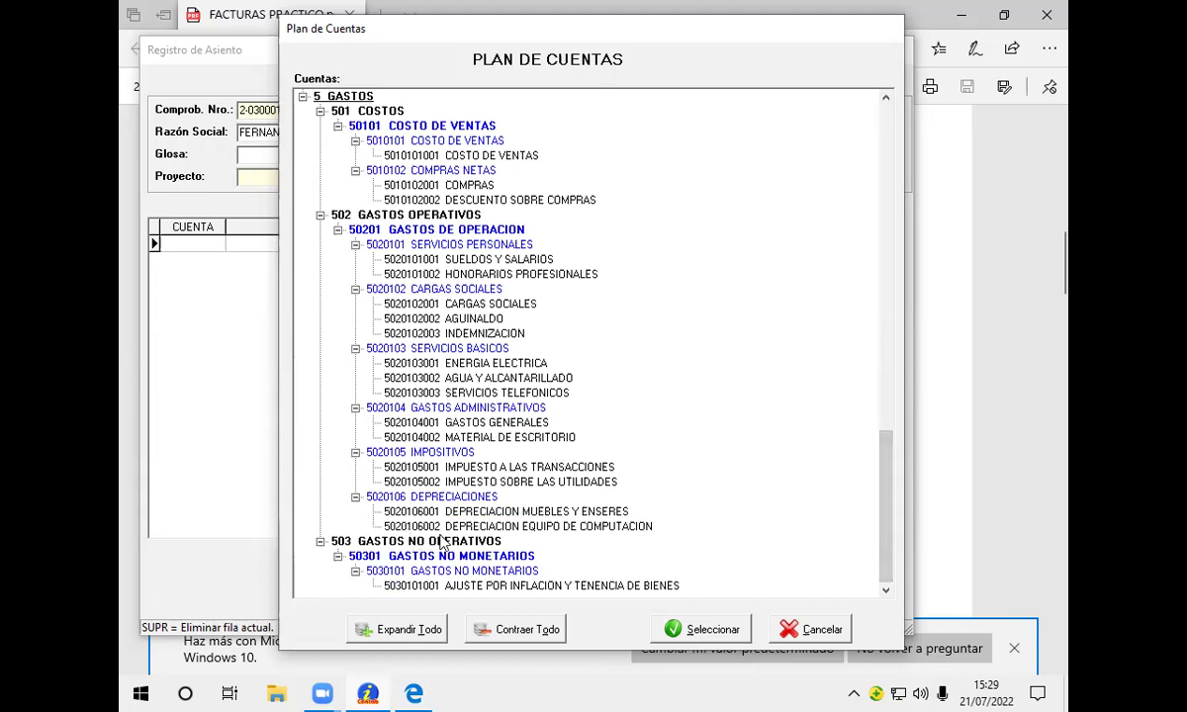
left_click_drag(888, 530, 718, 247)
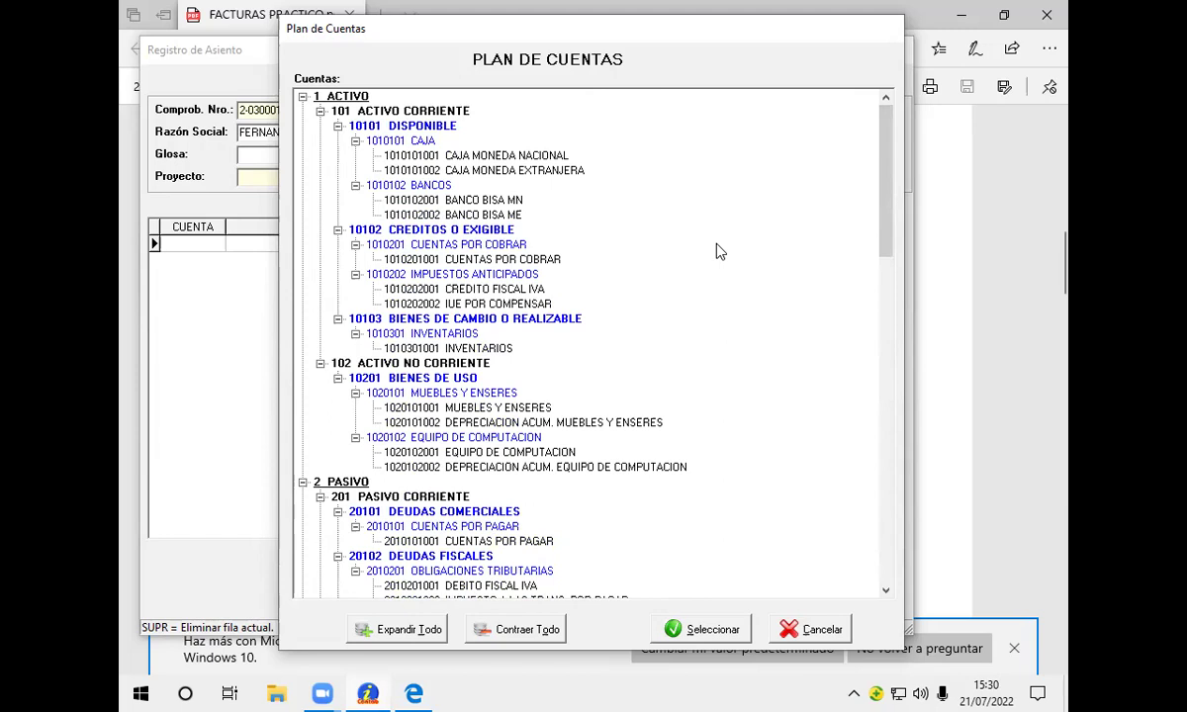
Add sub-account 10202 ACTIVO DIFERIDO under 102 ACTIVO NO CORRIENTE
left_click(467, 365)
right_click(467, 370)
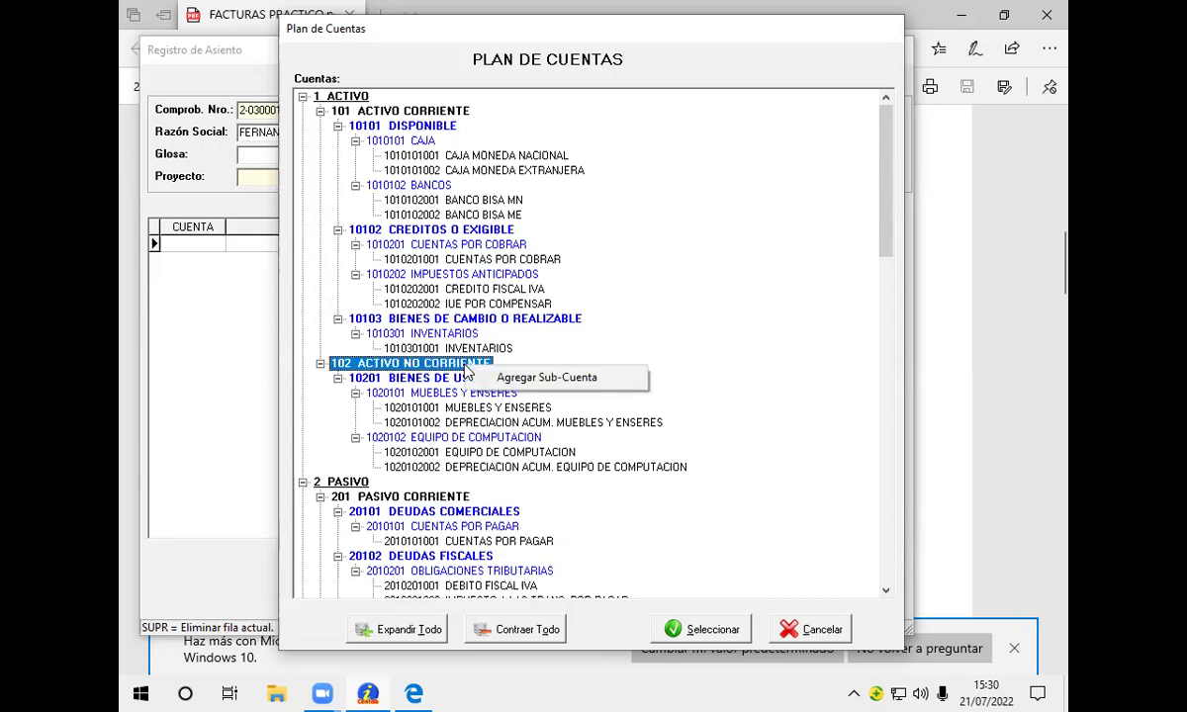
left_click(524, 378)
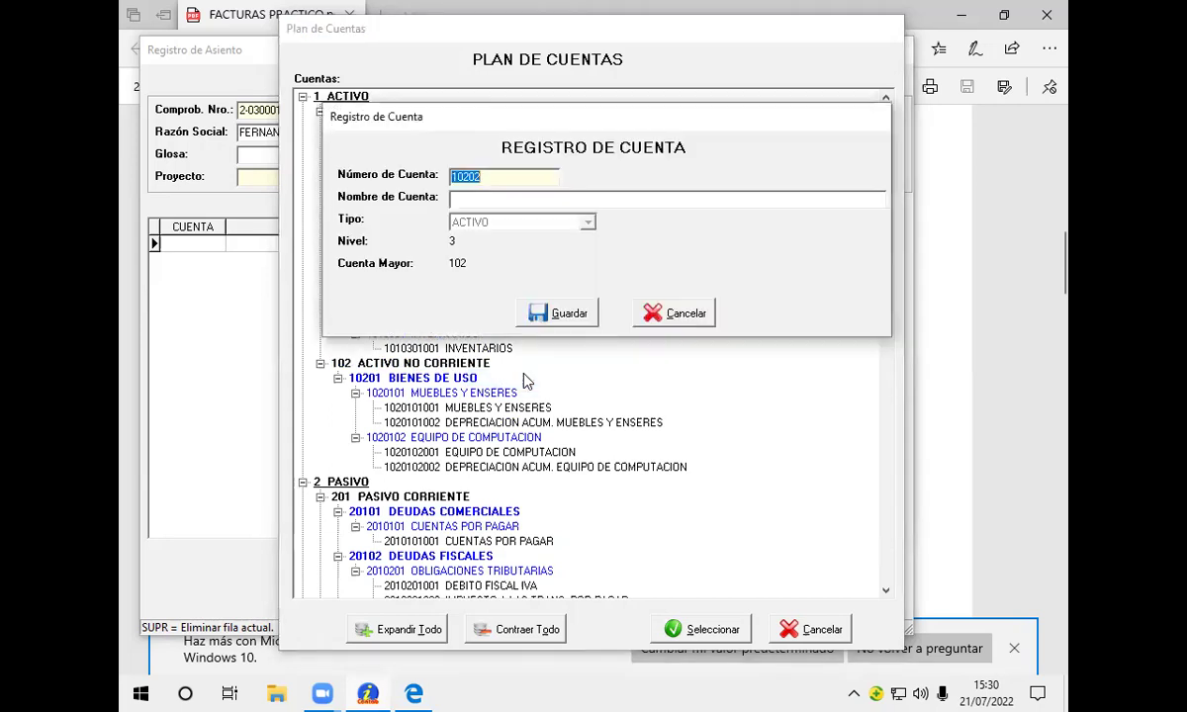
left_click(473, 201)
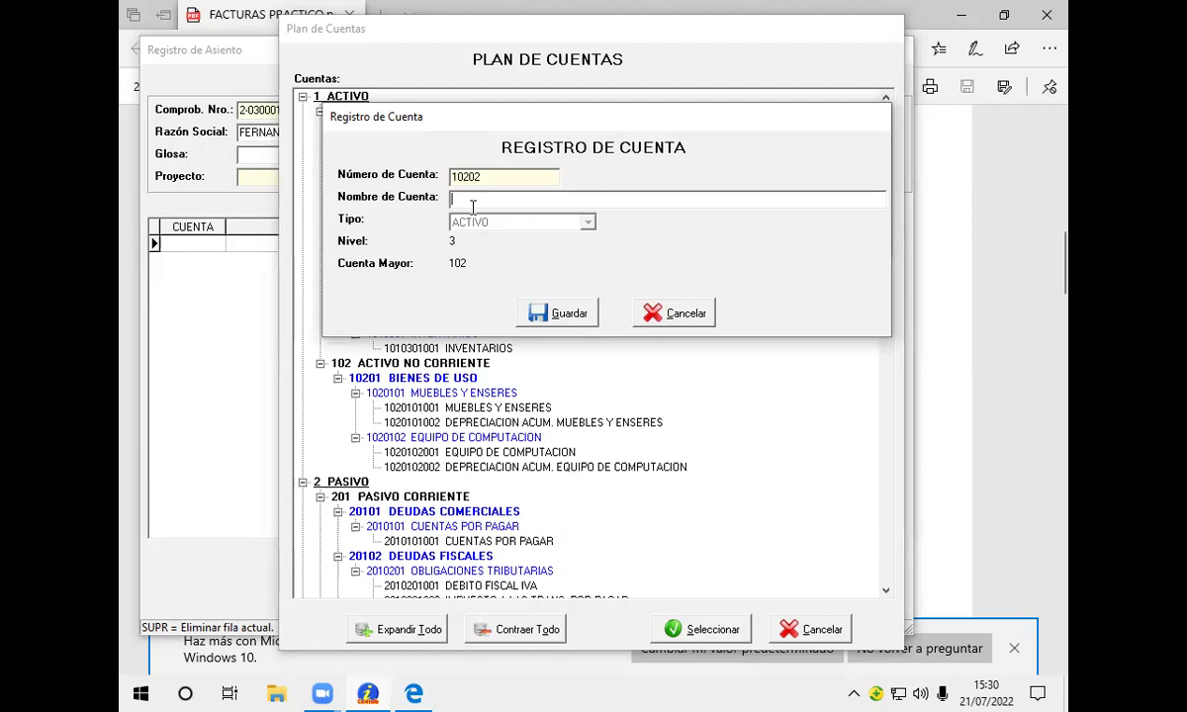
type("G")
key("BackSpace")
type("ACTIVO DIFERIDO")
left_click(567, 316)
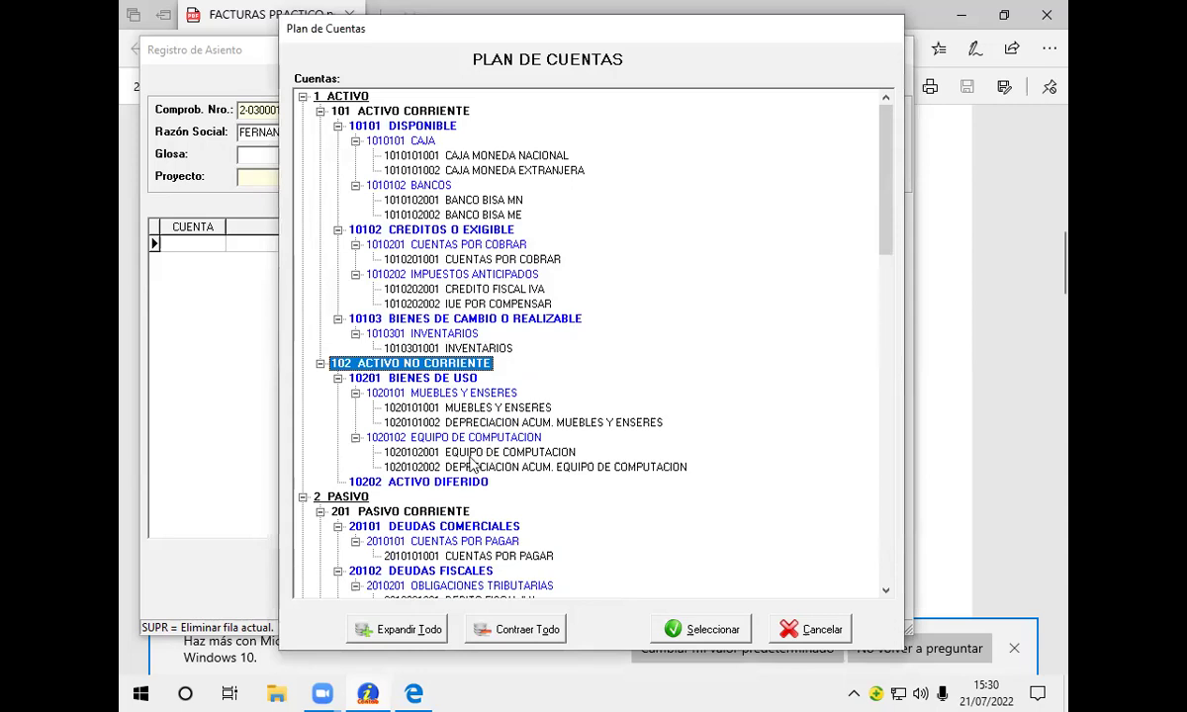
Create sub-account 1020201 DIFERIDO under 10202 ACTIVO DIFERIDO and select it
right_click(491, 483)
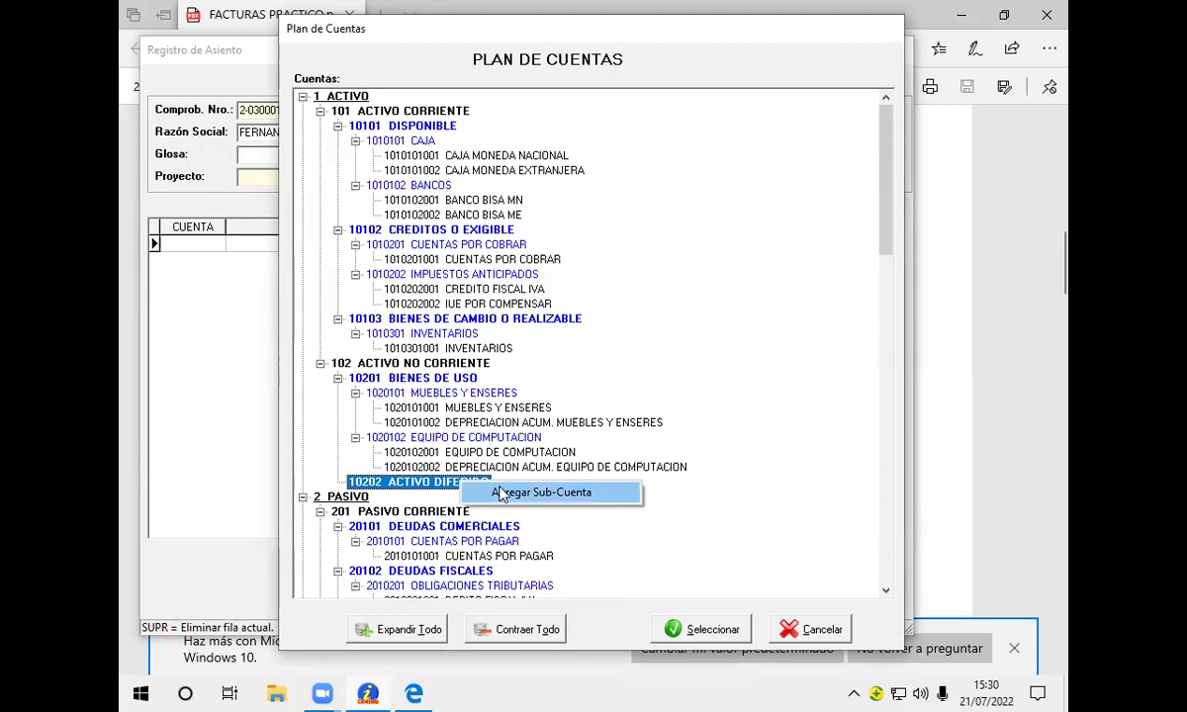
left_click(502, 493)
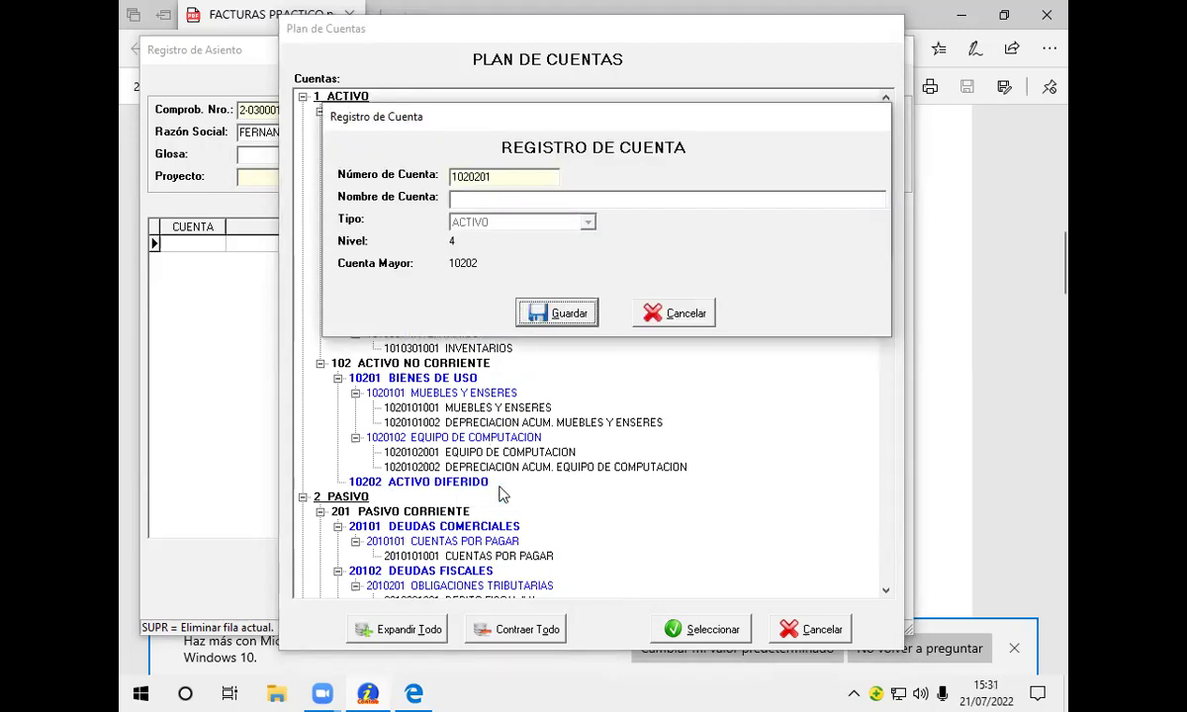
left_click(501, 199)
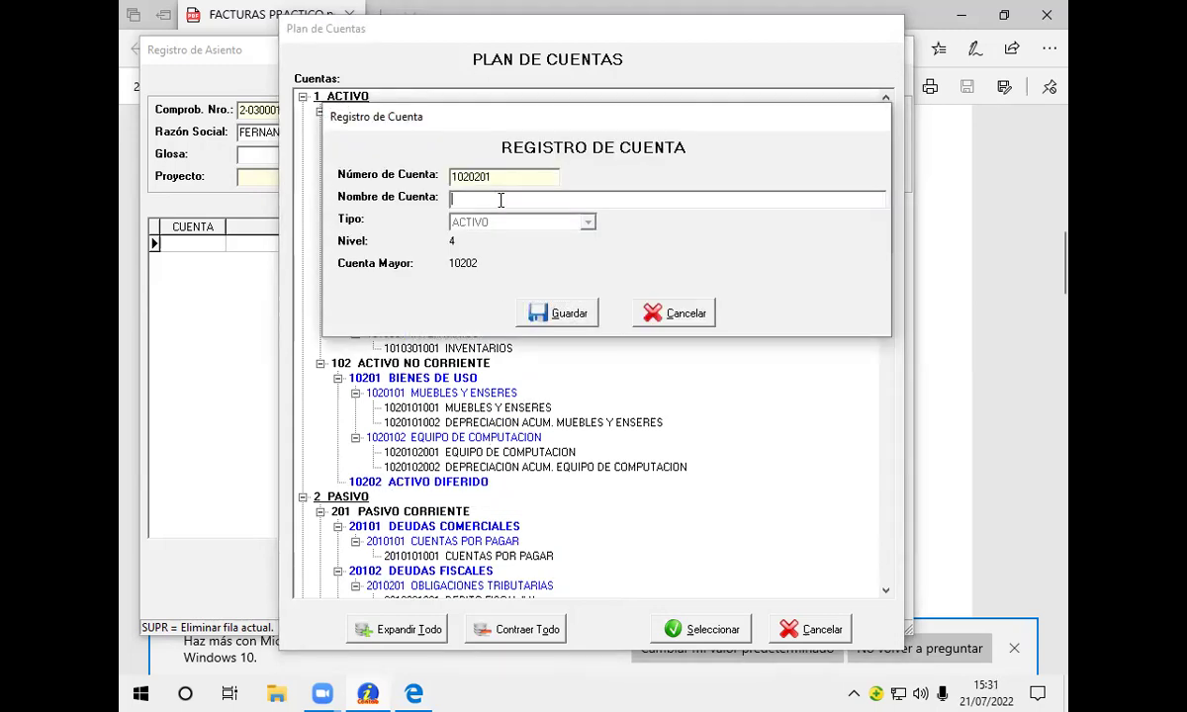
type("DIFERIDO")
left_click(563, 317)
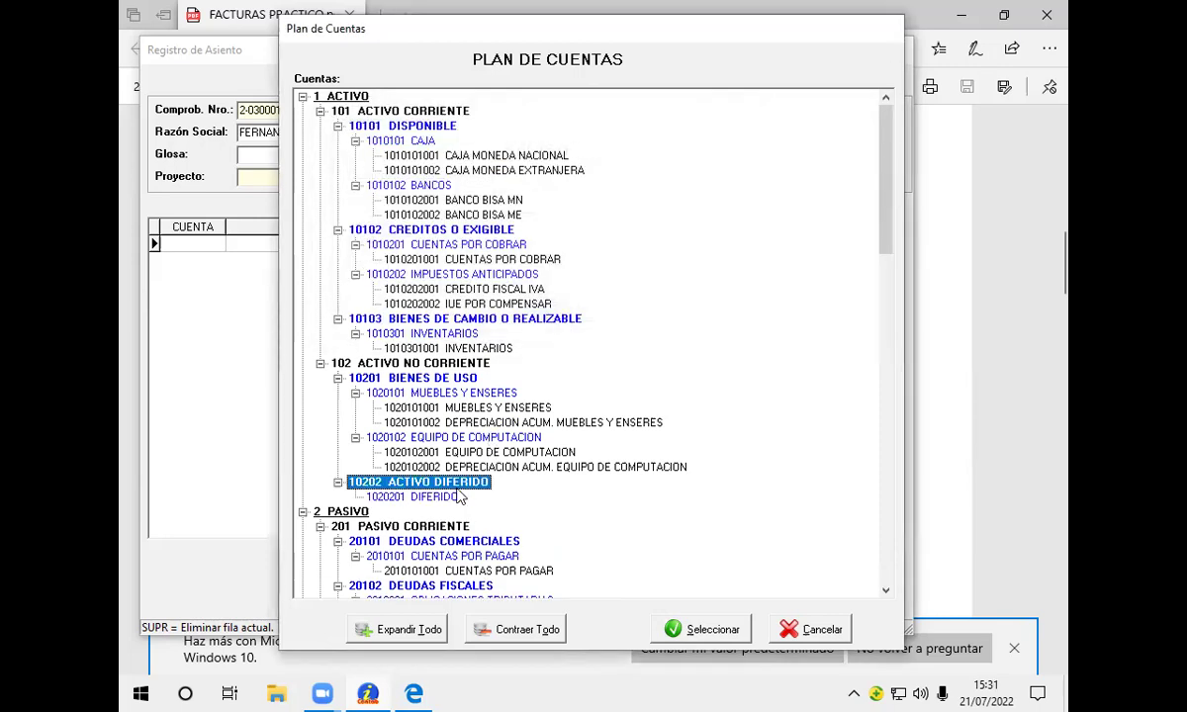
left_click(450, 498)
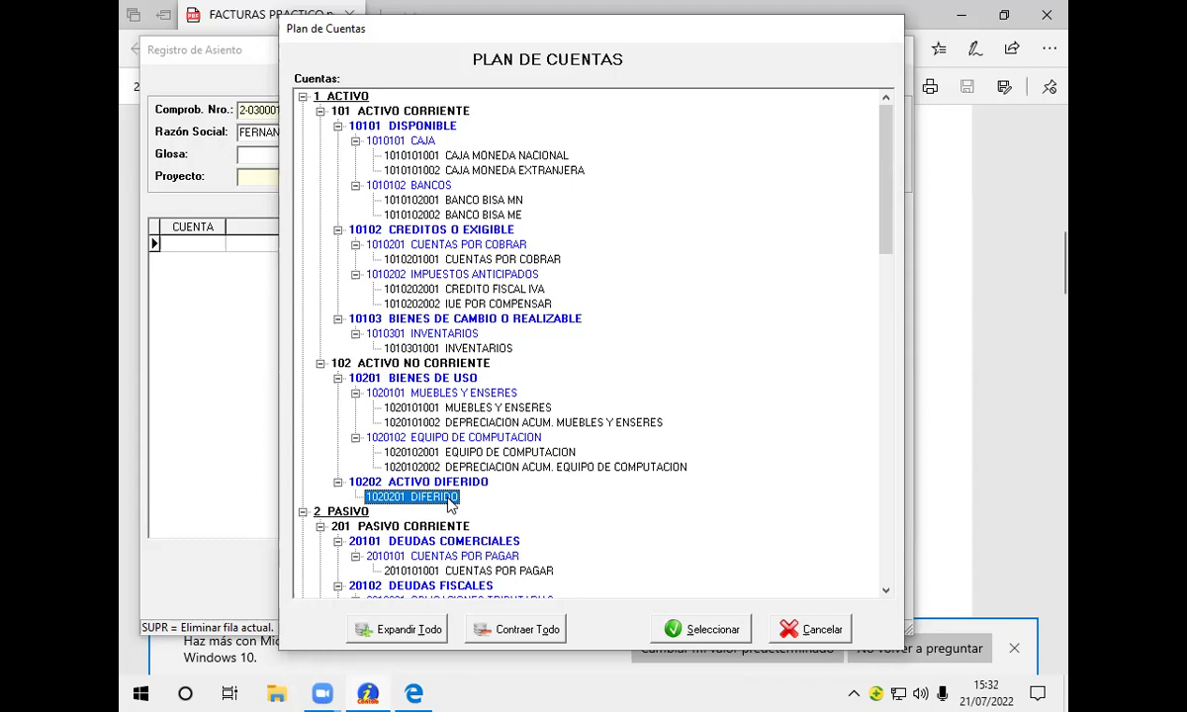
right_click(450, 503)
left_click(495, 508)
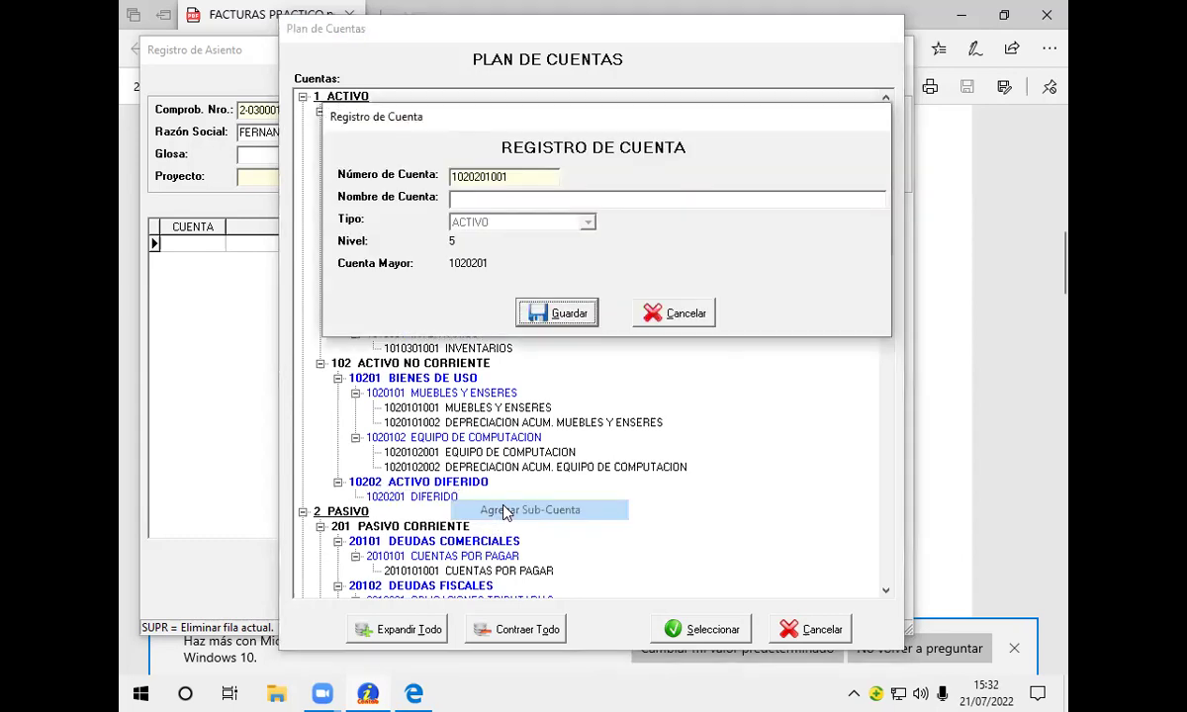
left_click(530, 196)
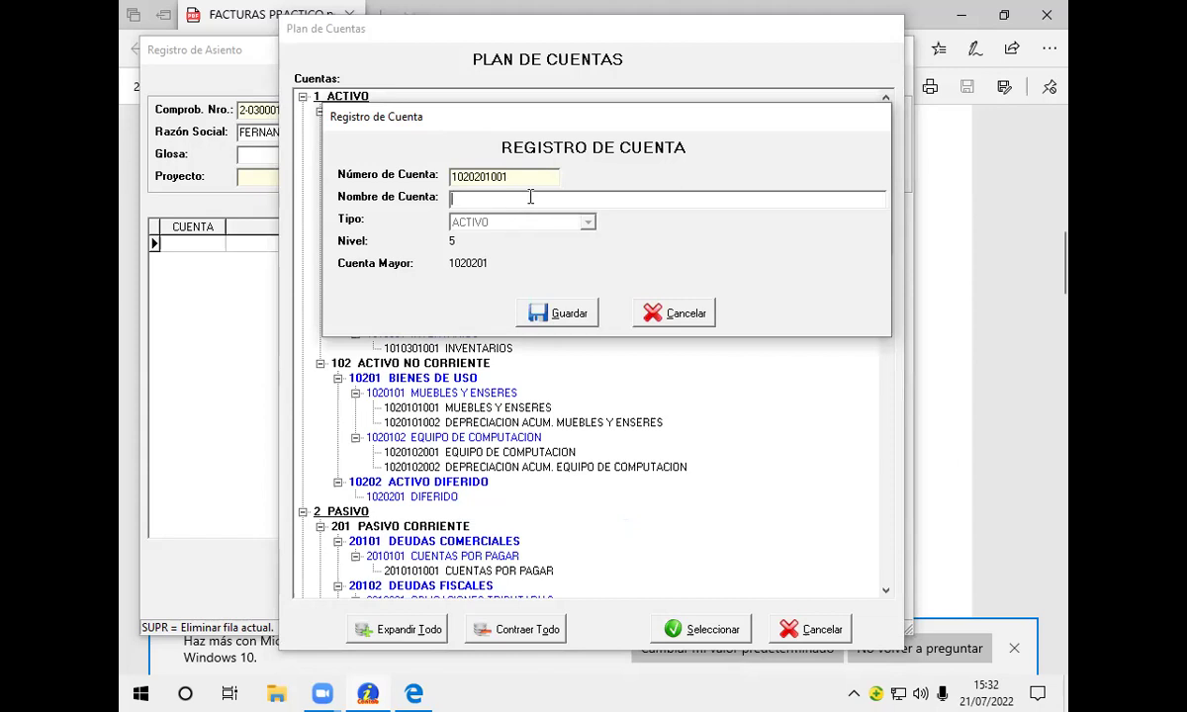
type("GASTO DE ORGANIZACION")
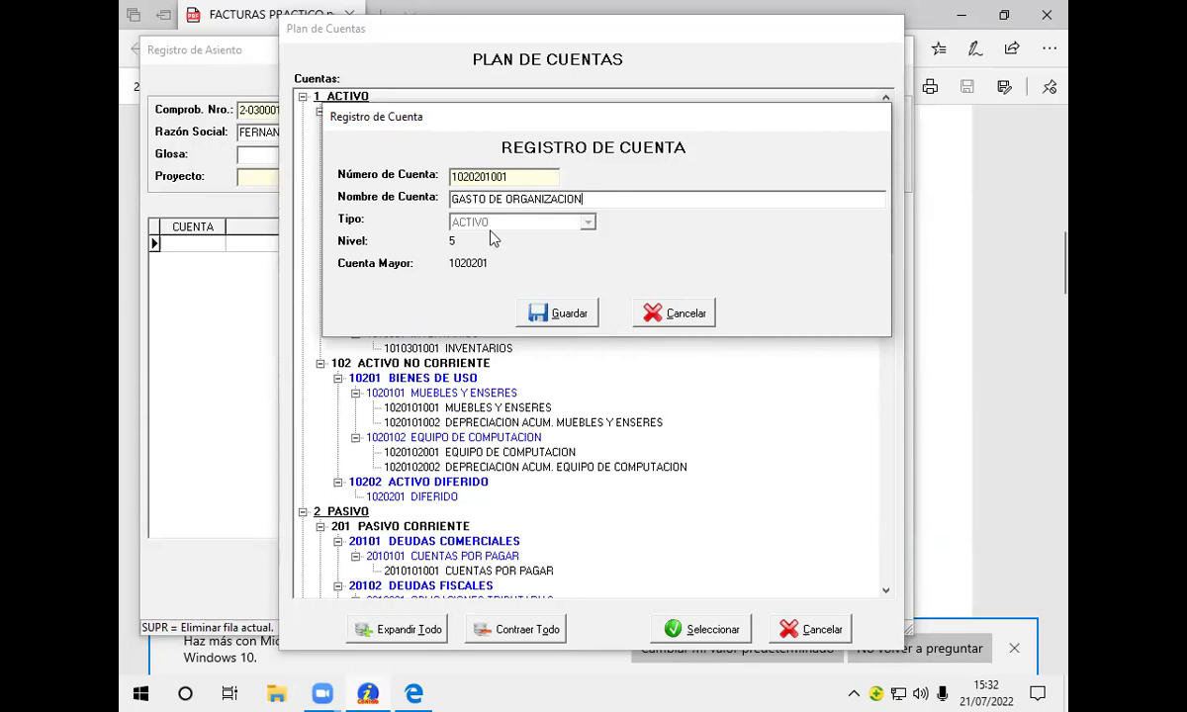
left_click(571, 314)
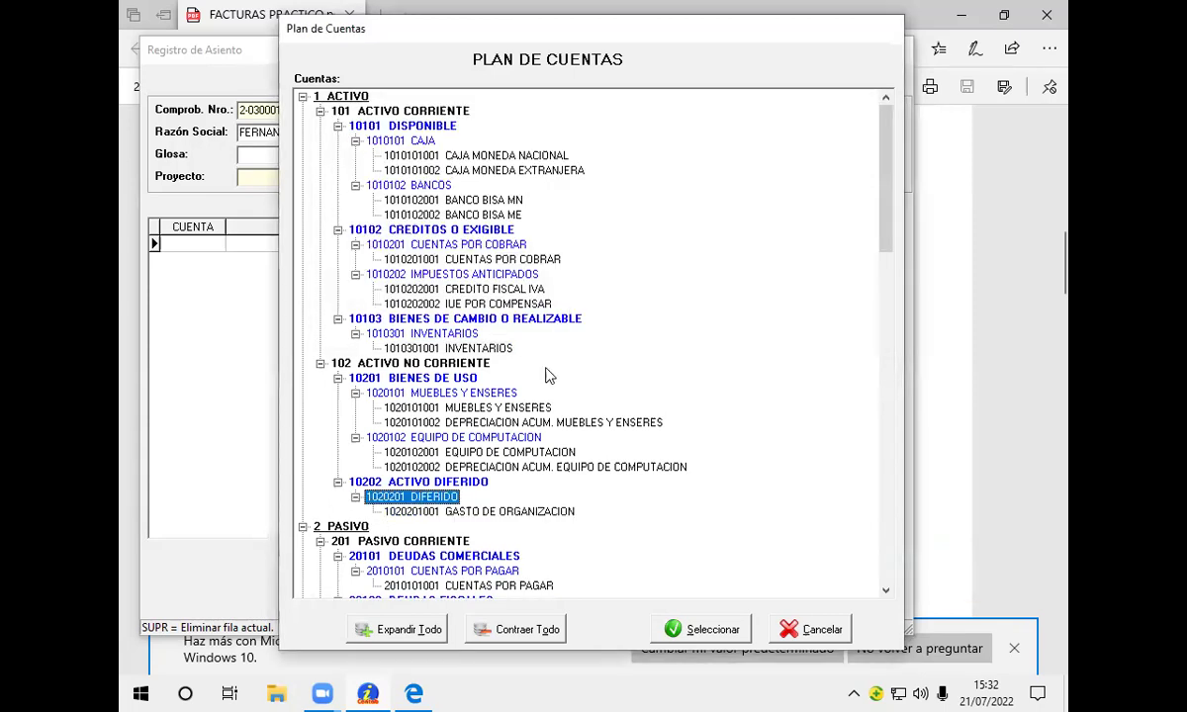
left_click(540, 511)
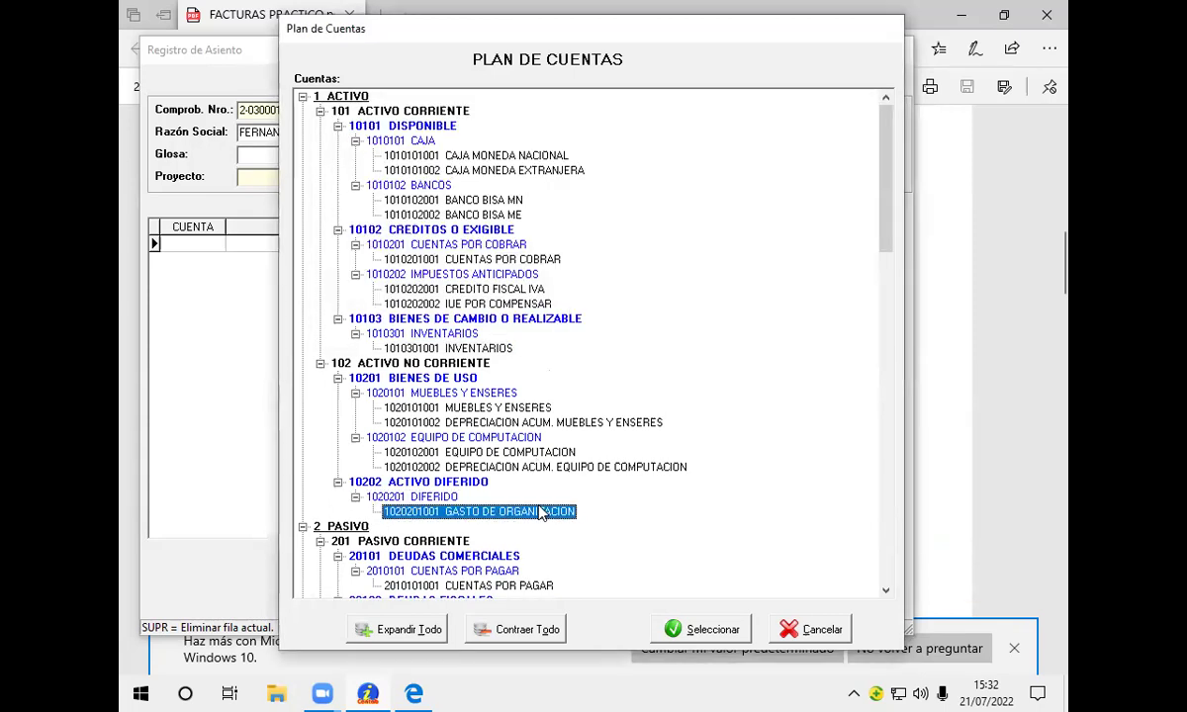
Debit 780 to GASTO DE ORGANIZACION on the first voucher line
double_click(540, 512)
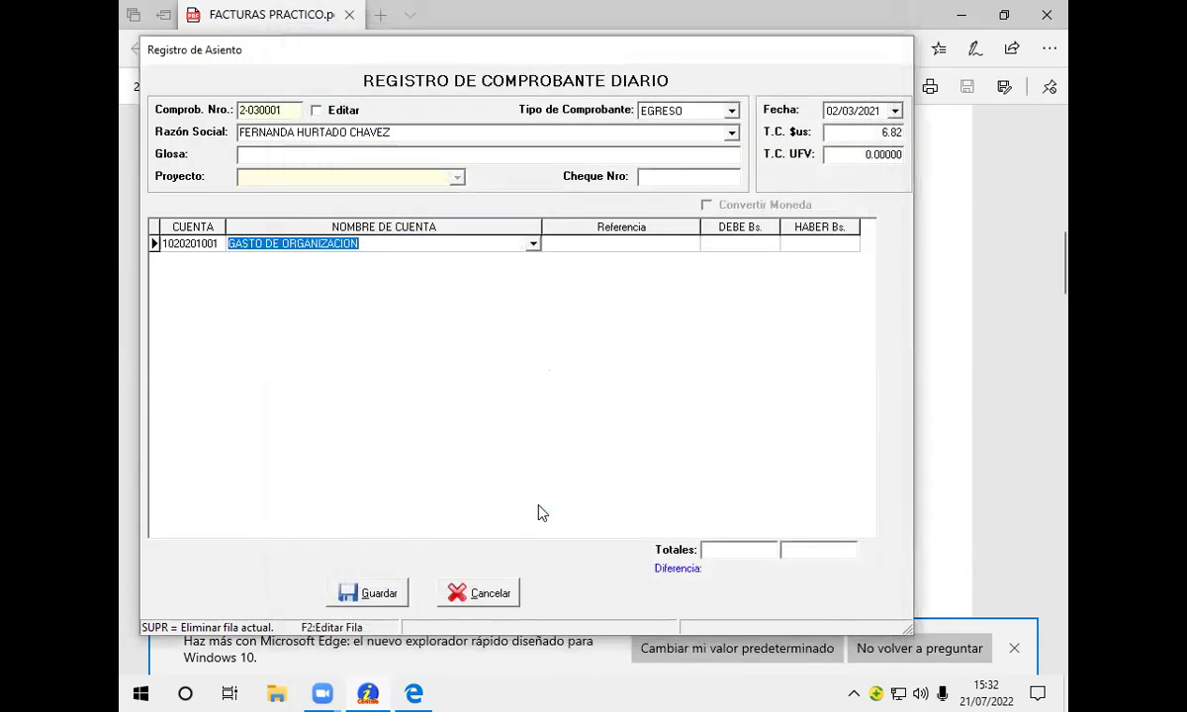
left_click(752, 250)
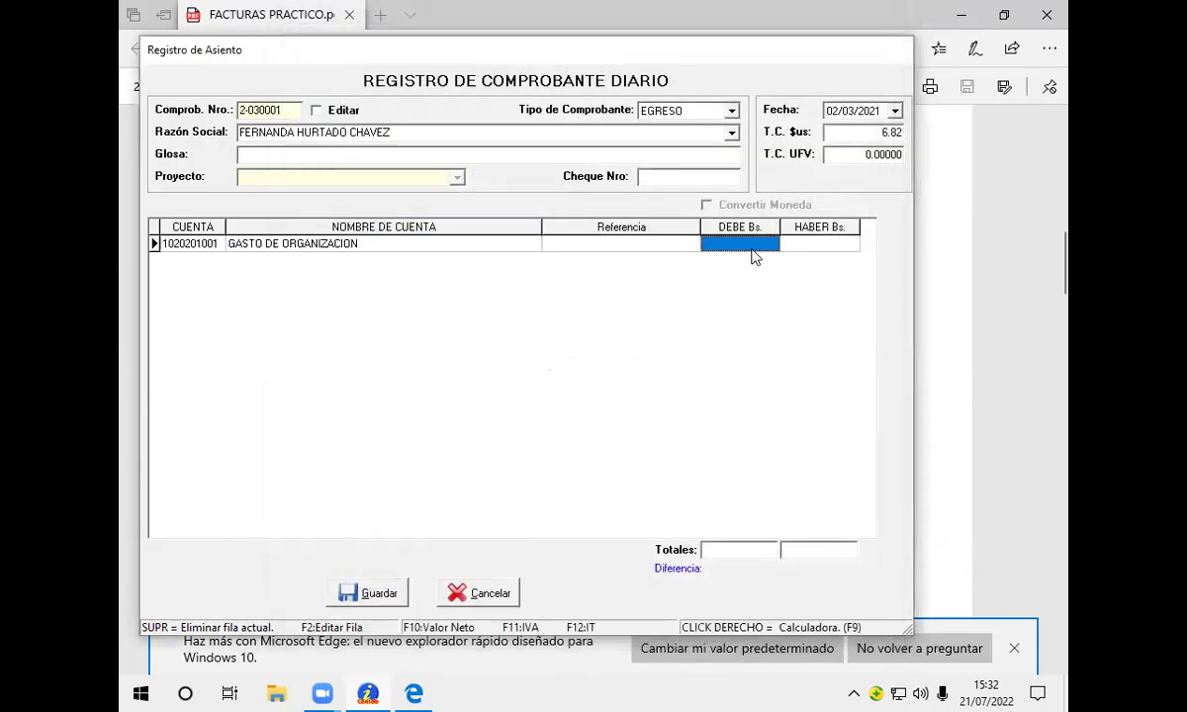
type("78")
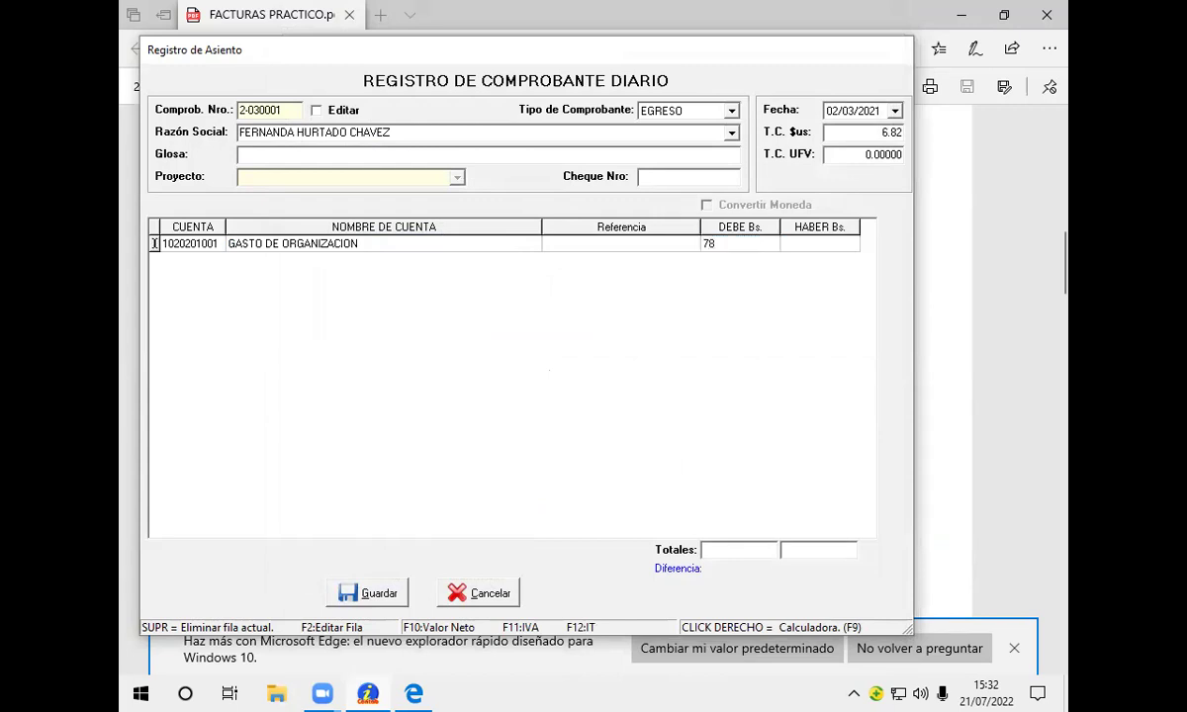
type("0")
key("Return")
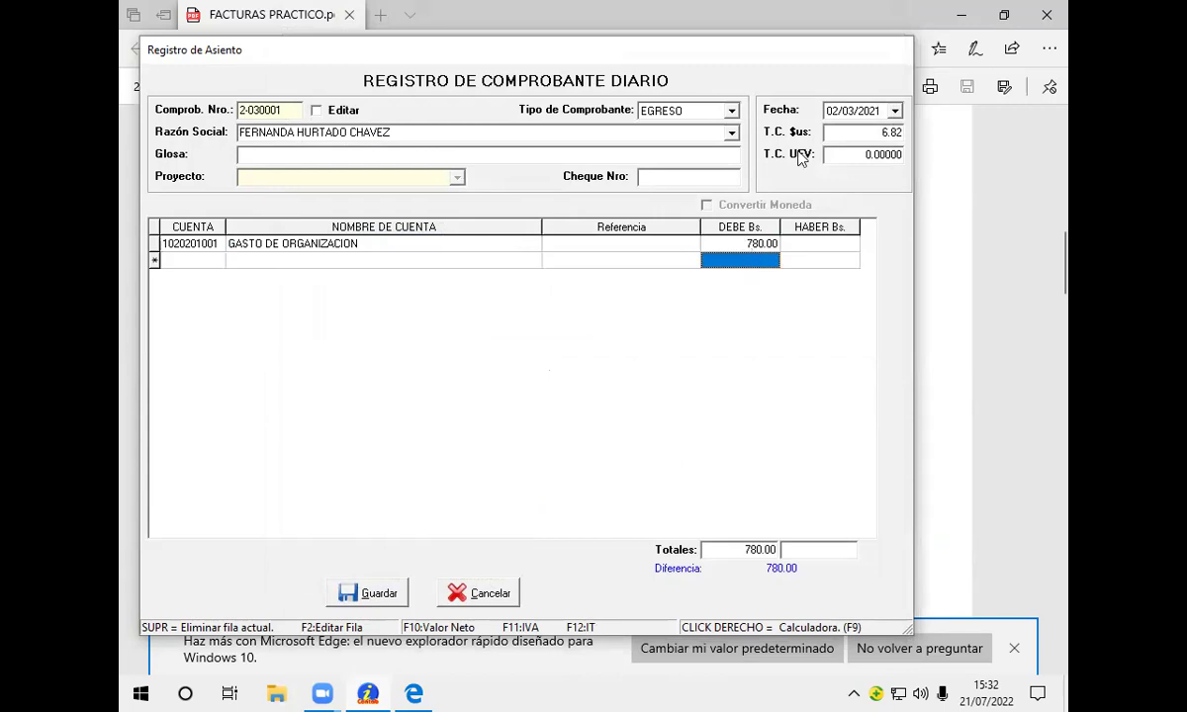
Add a second line crediting BANCO BISA MN 780, balancing the voucher
left_click(408, 259)
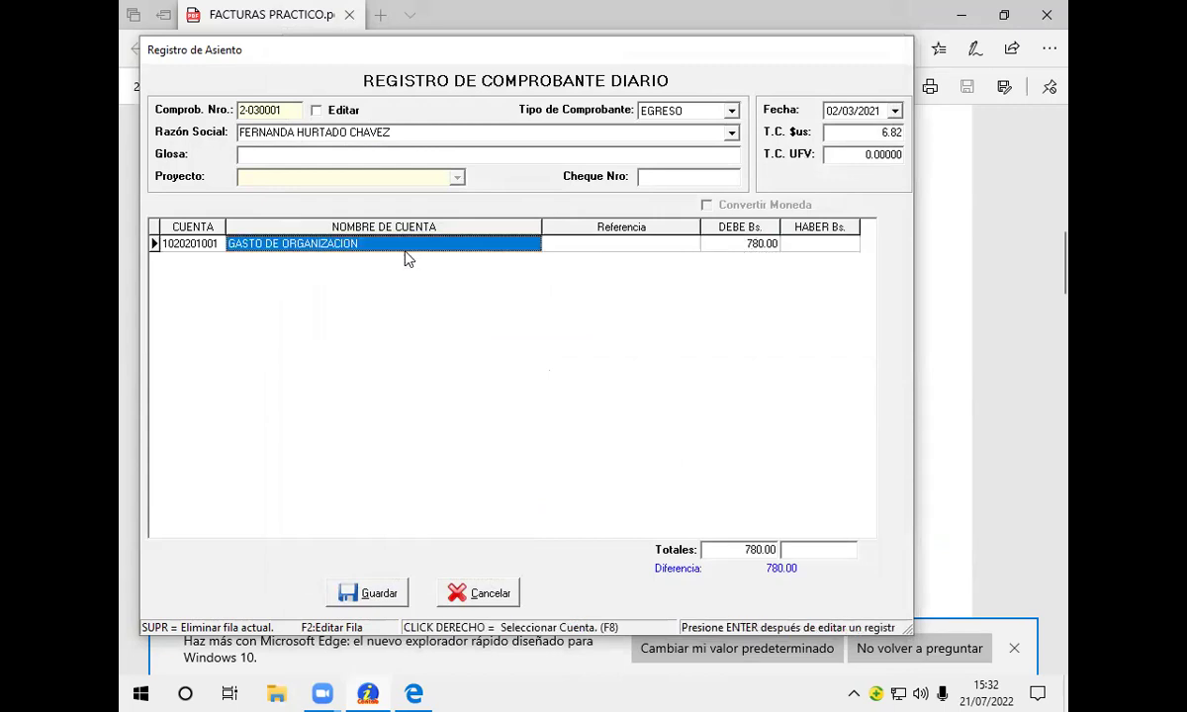
left_click(550, 245)
key("Down")
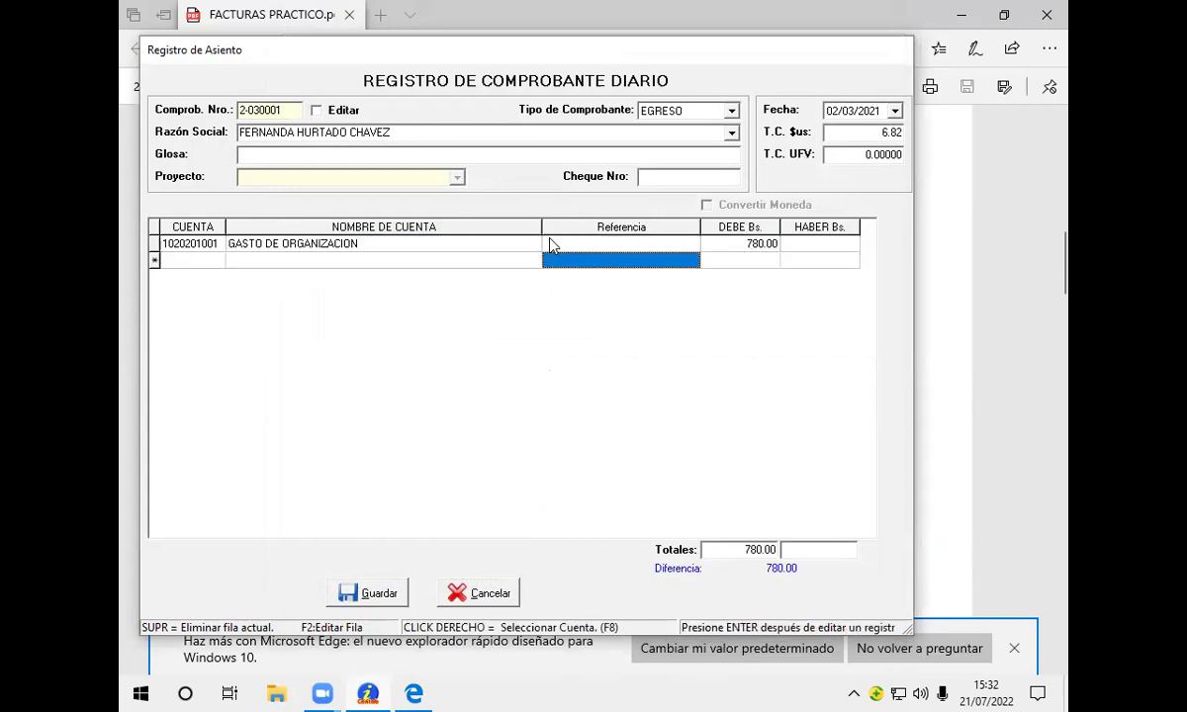
right_click(550, 246)
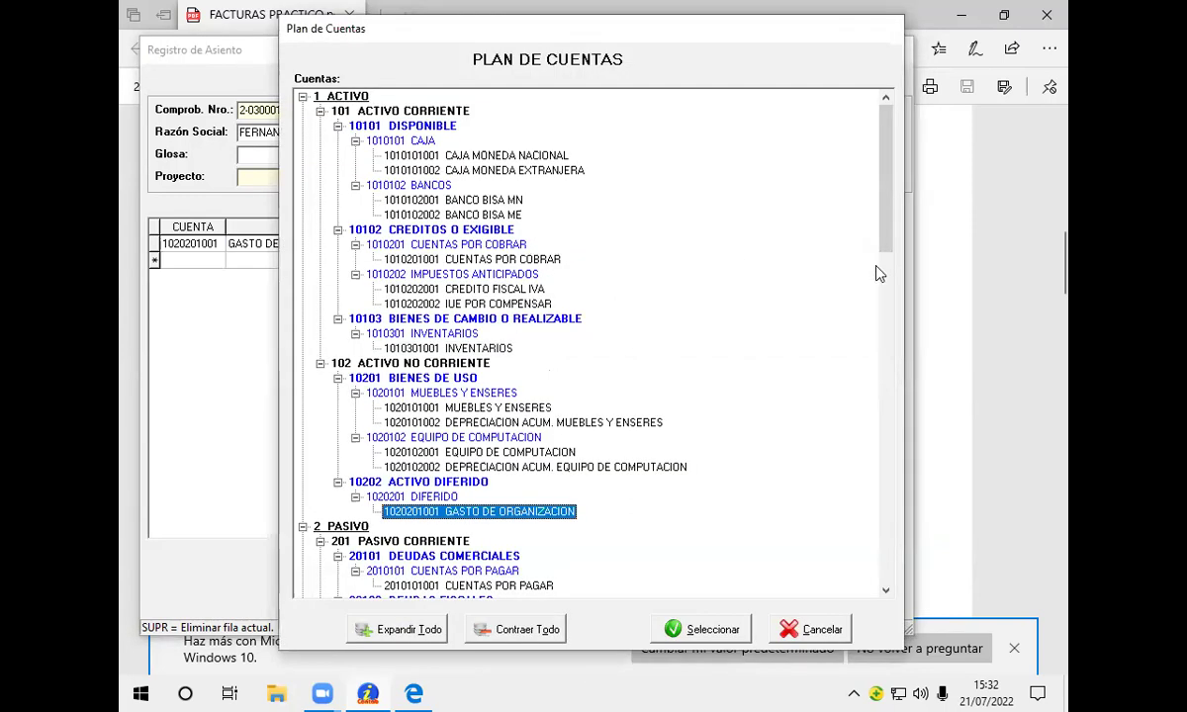
left_click(513, 202)
double_click(514, 201)
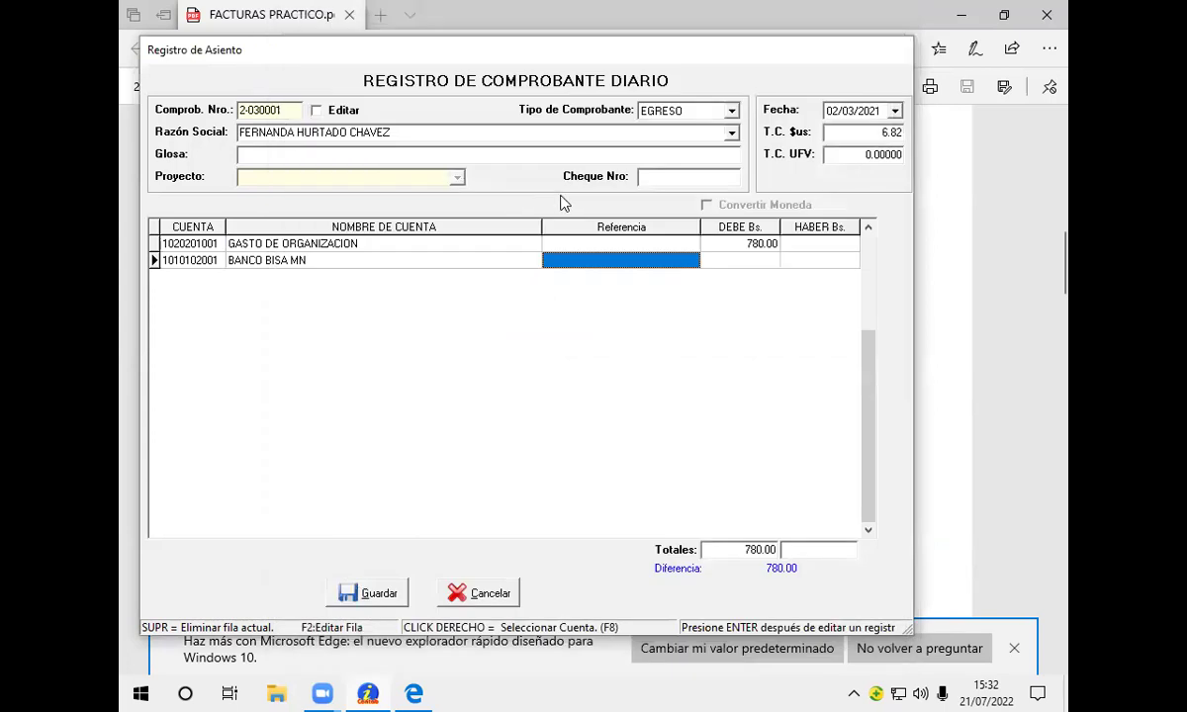
left_click(809, 259)
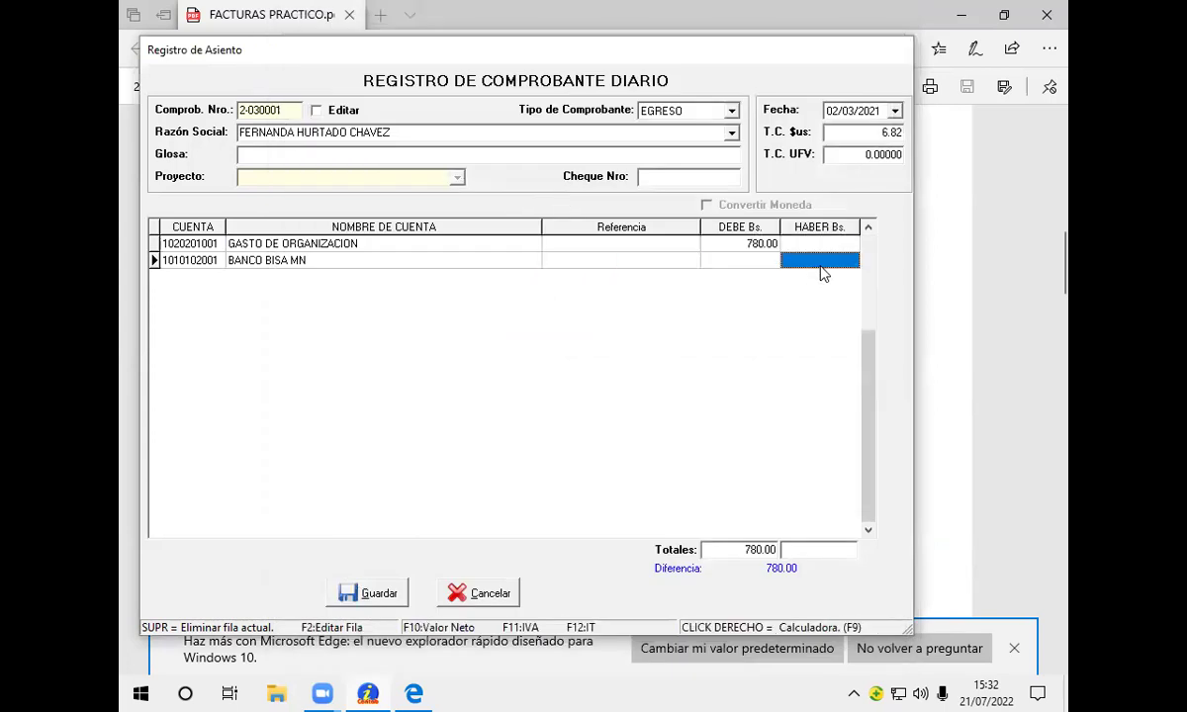
type("780")
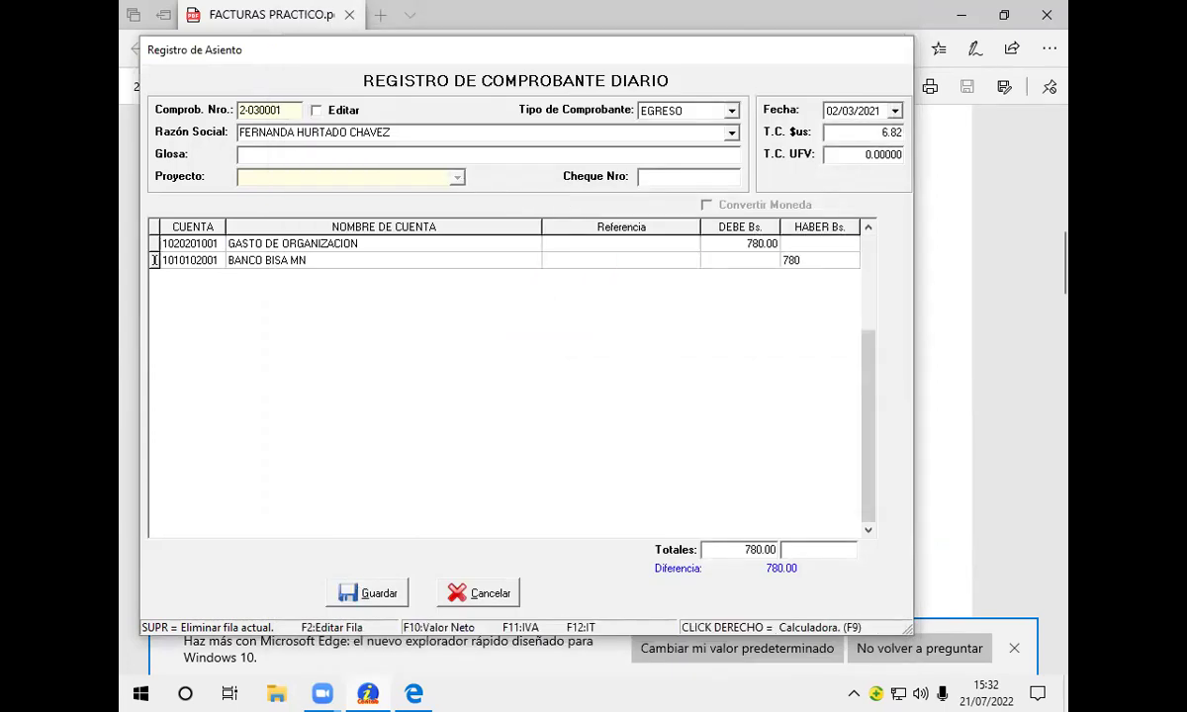
key("Return")
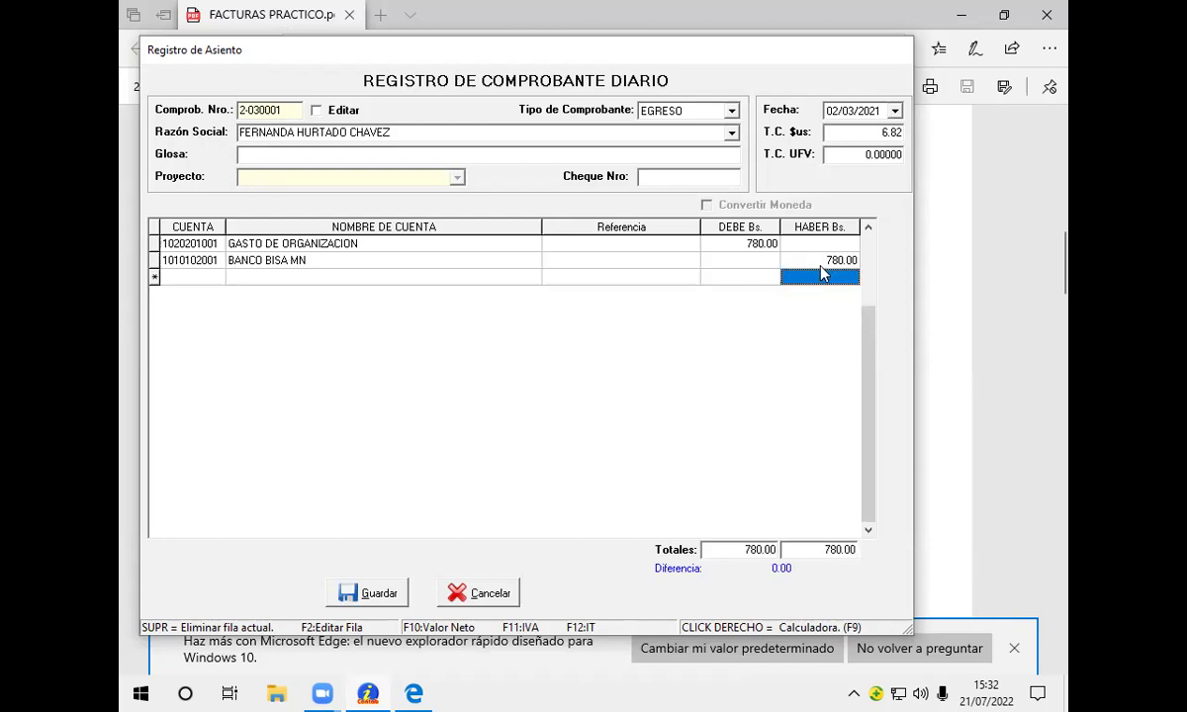
left_click(641, 277)
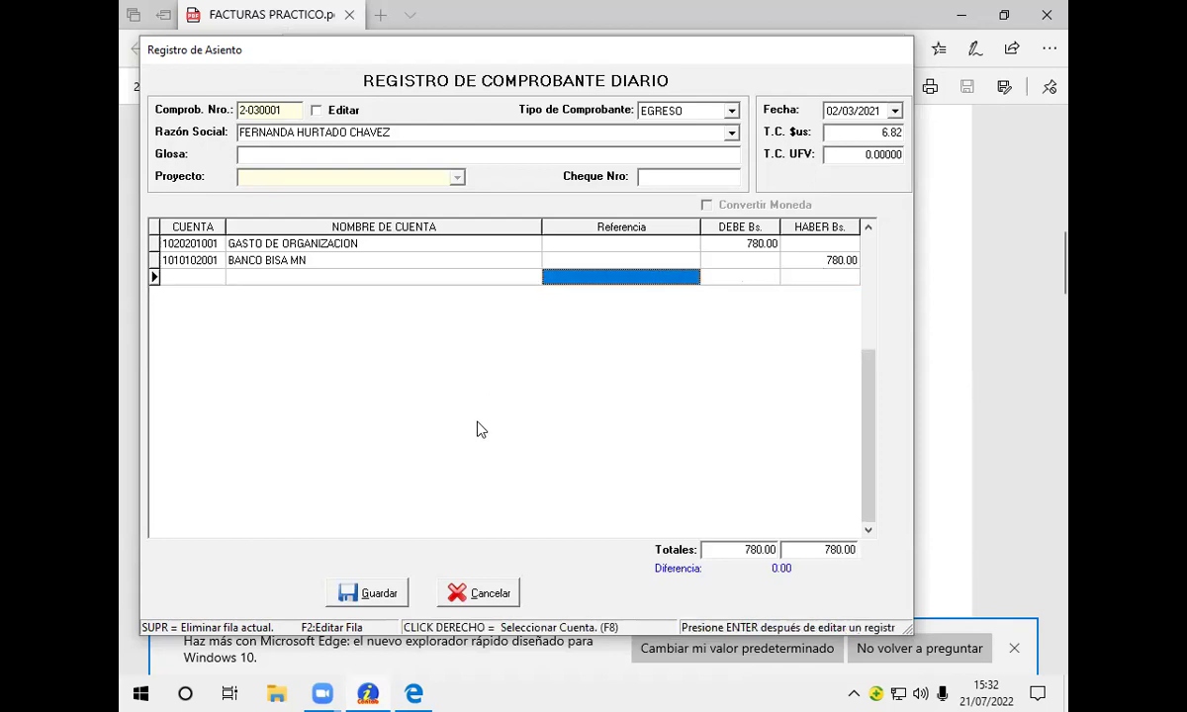
Remove the blank trailing row after the save error and type Glosa GASTO DE ORGANIZACION
left_click(375, 593)
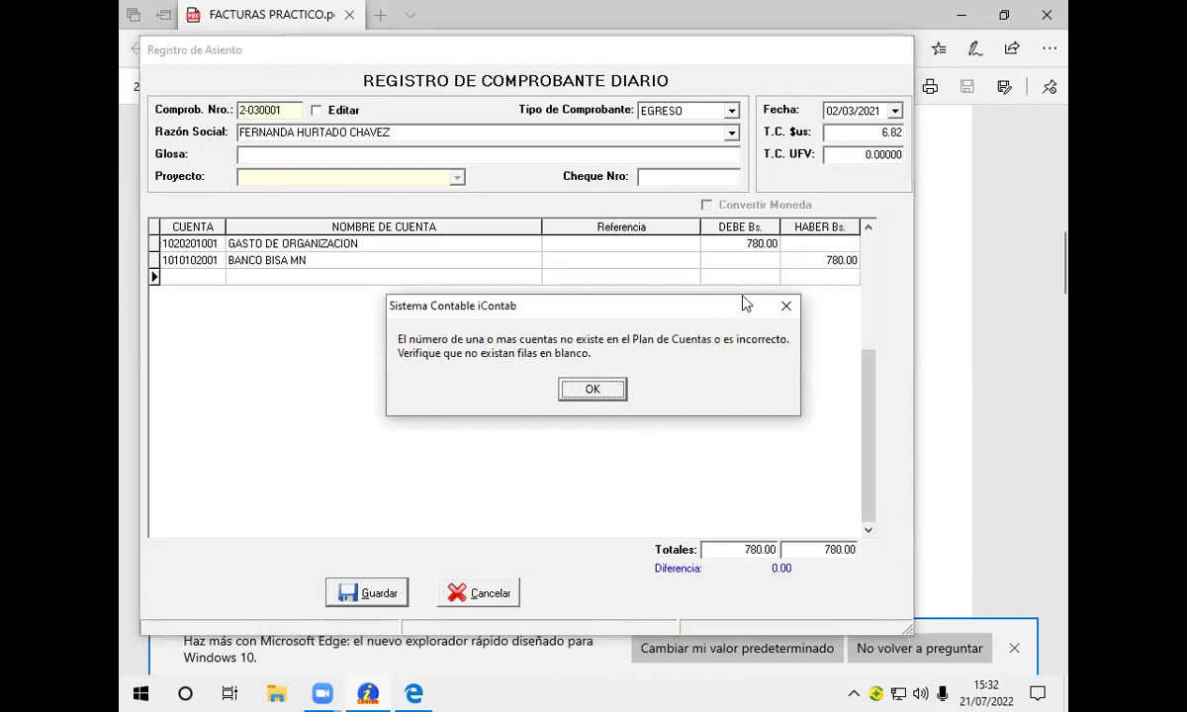
left_click(594, 391)
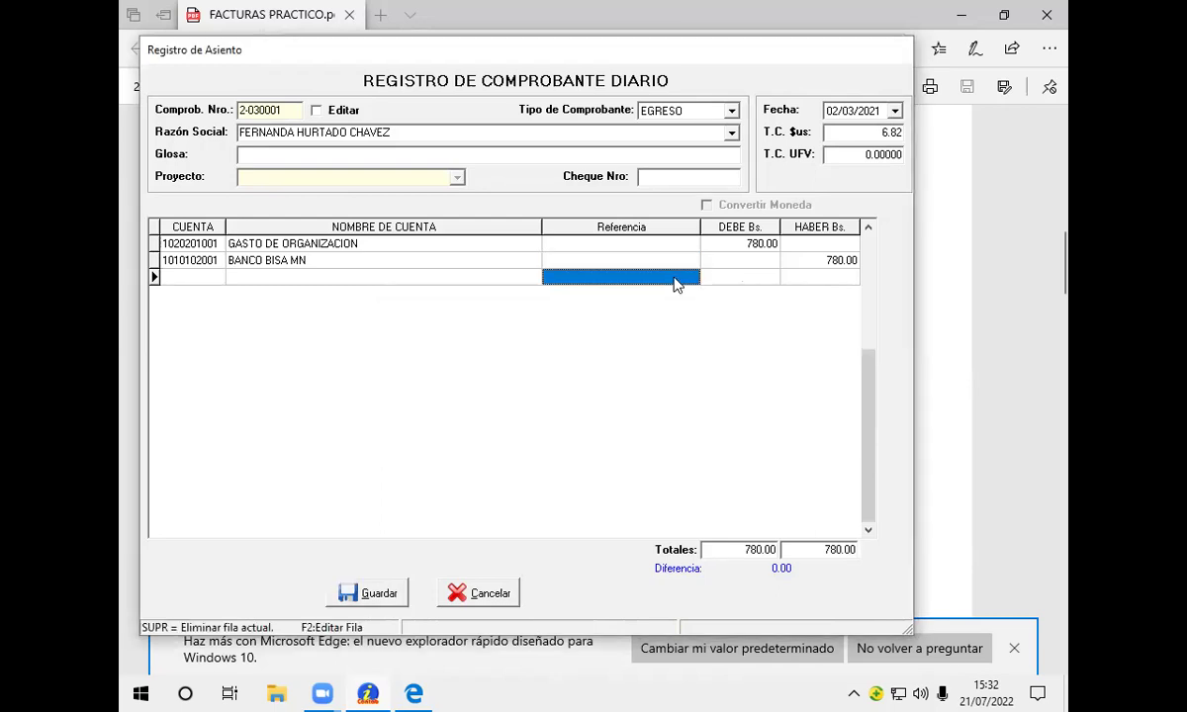
key("Up")
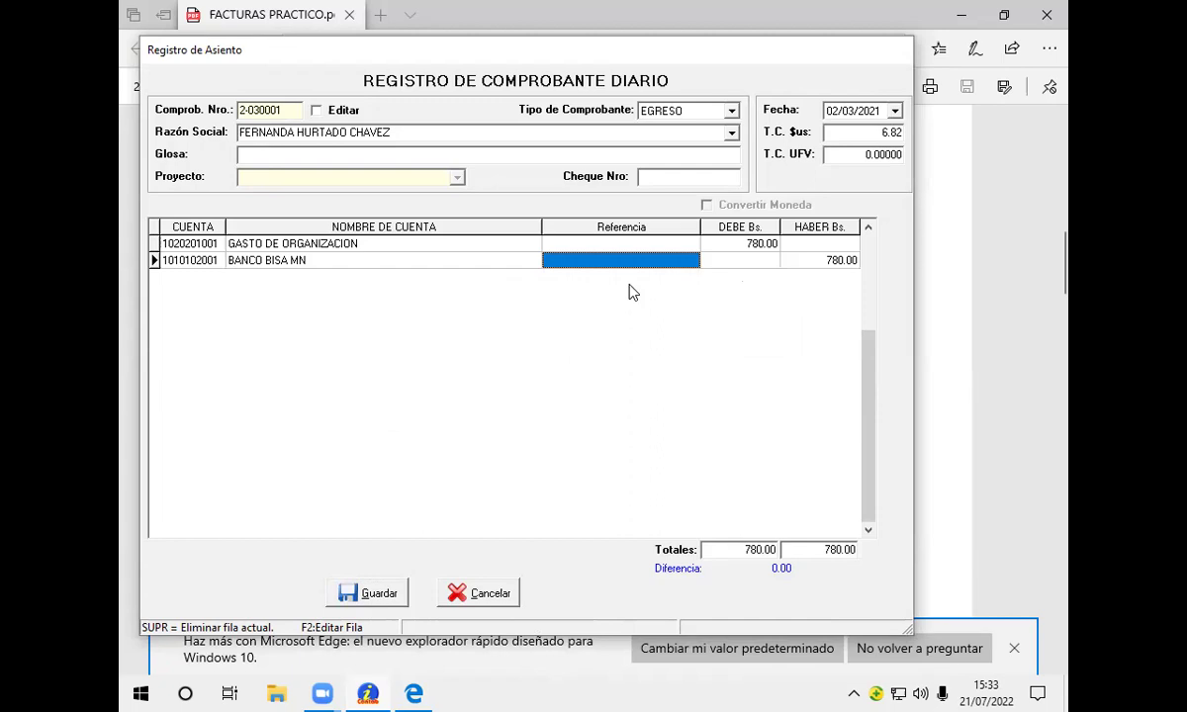
left_click(348, 155)
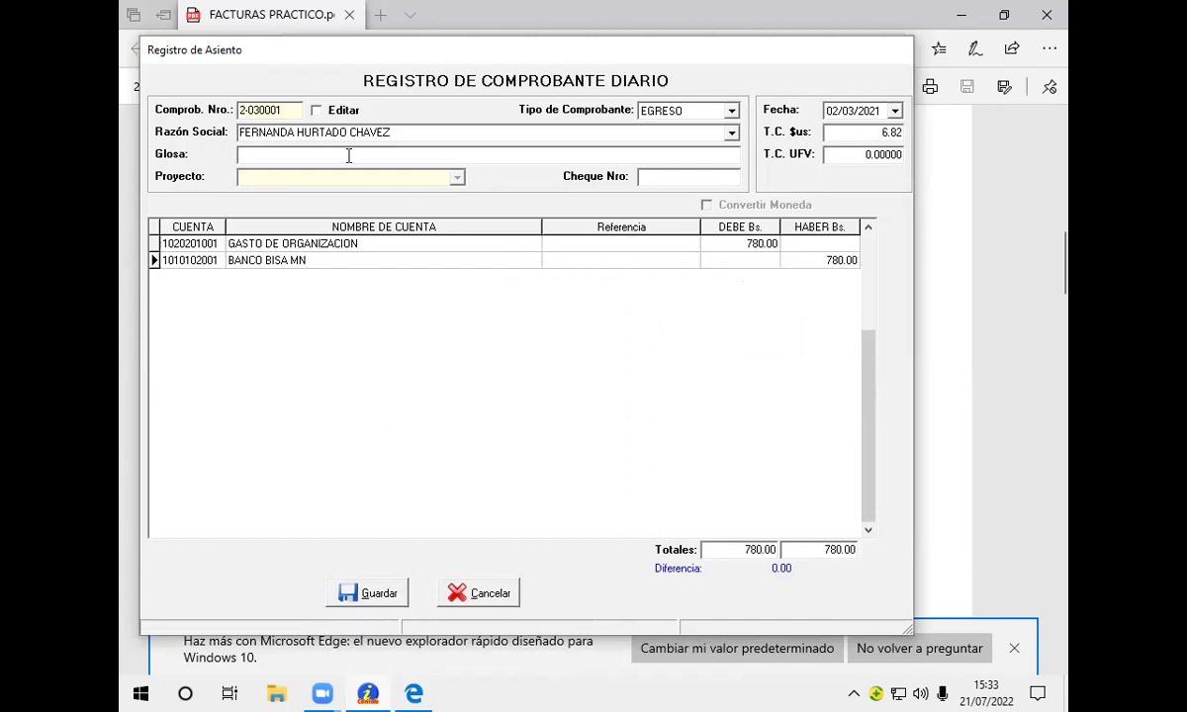
type("GASTO DE ORGAN")
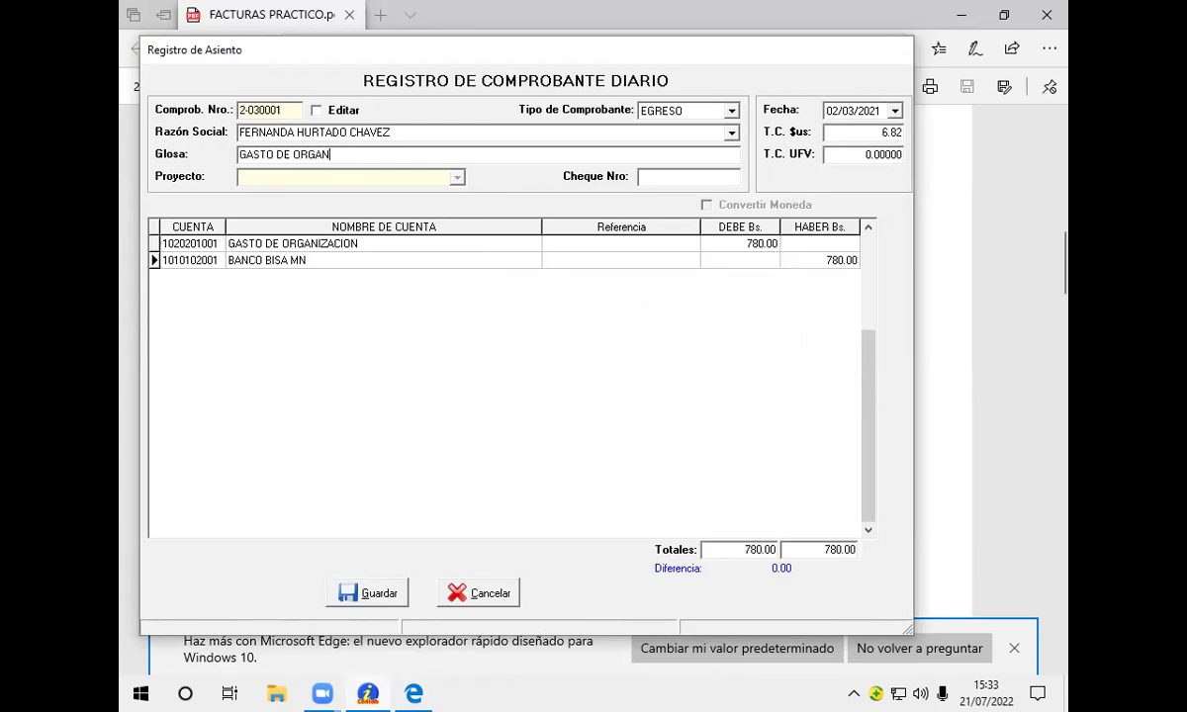
type("IZACION")
Save voucher 2-030001 and start new EGRESO voucher 2-030002 from Registro de Comprobante
left_click(368, 596)
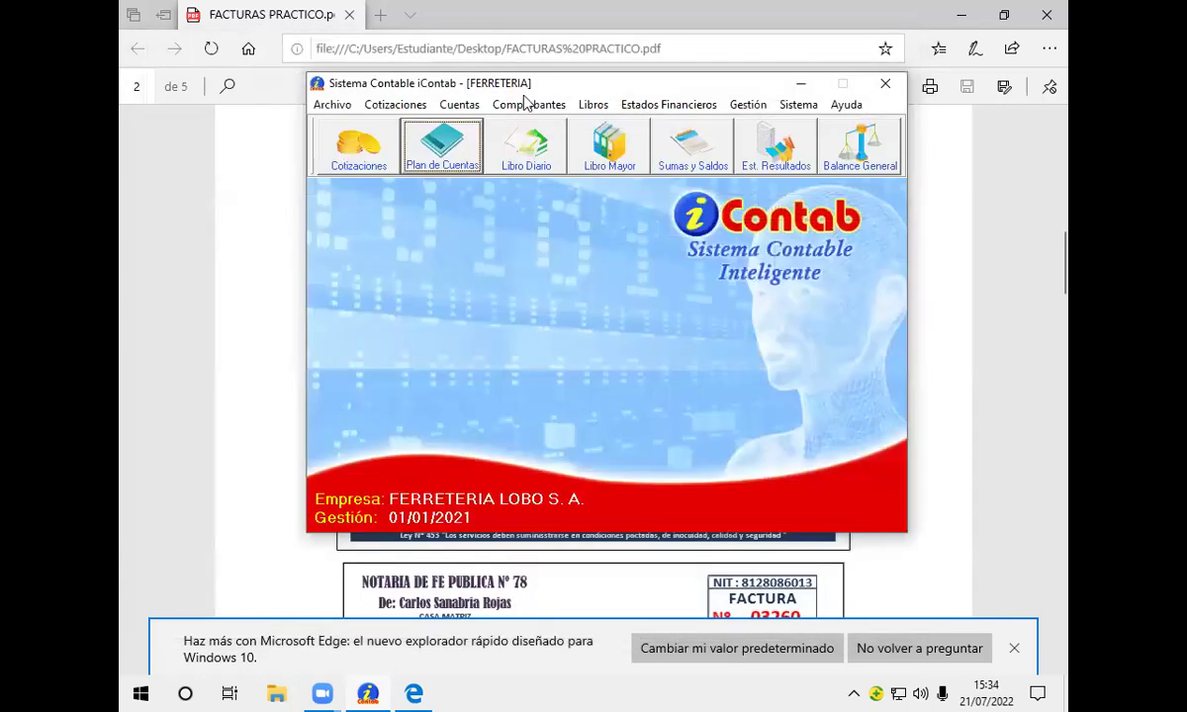
left_click(529, 104)
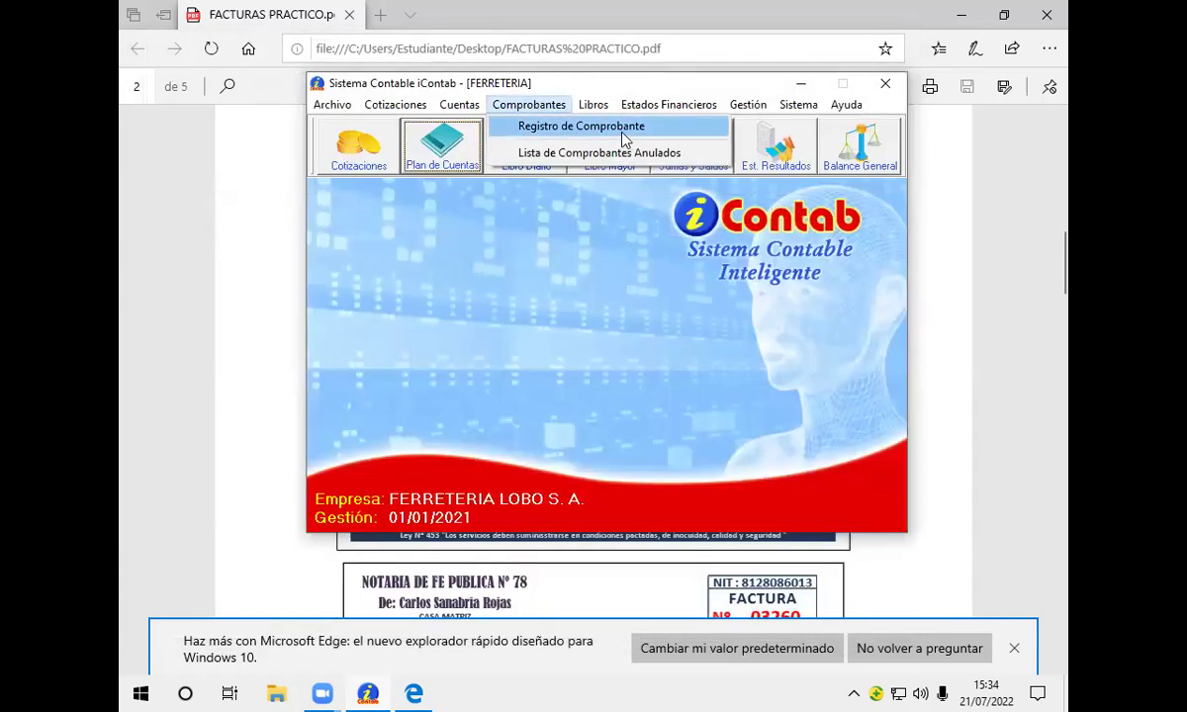
left_click(589, 126)
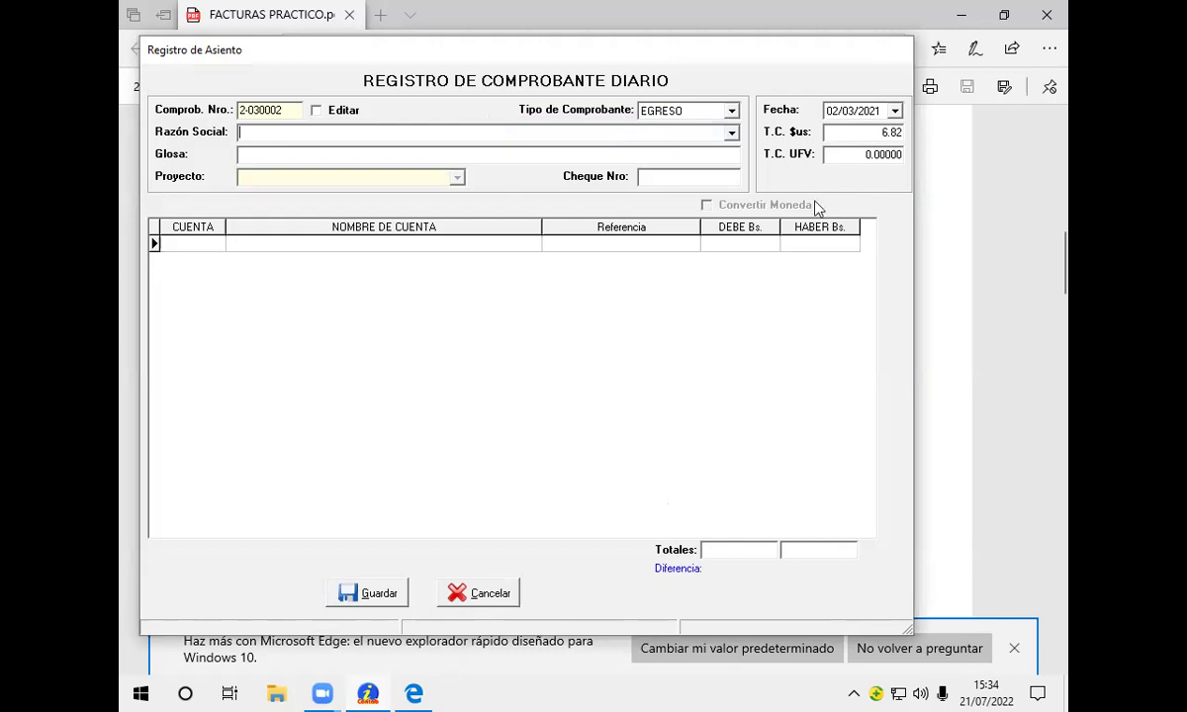
left_click(834, 109)
Set the voucher day to the 3rd, then bring up notary invoice Nº 03260 for 600 Bs in the PDF
key("Down")
left_click(636, 128)
left_click(386, 648)
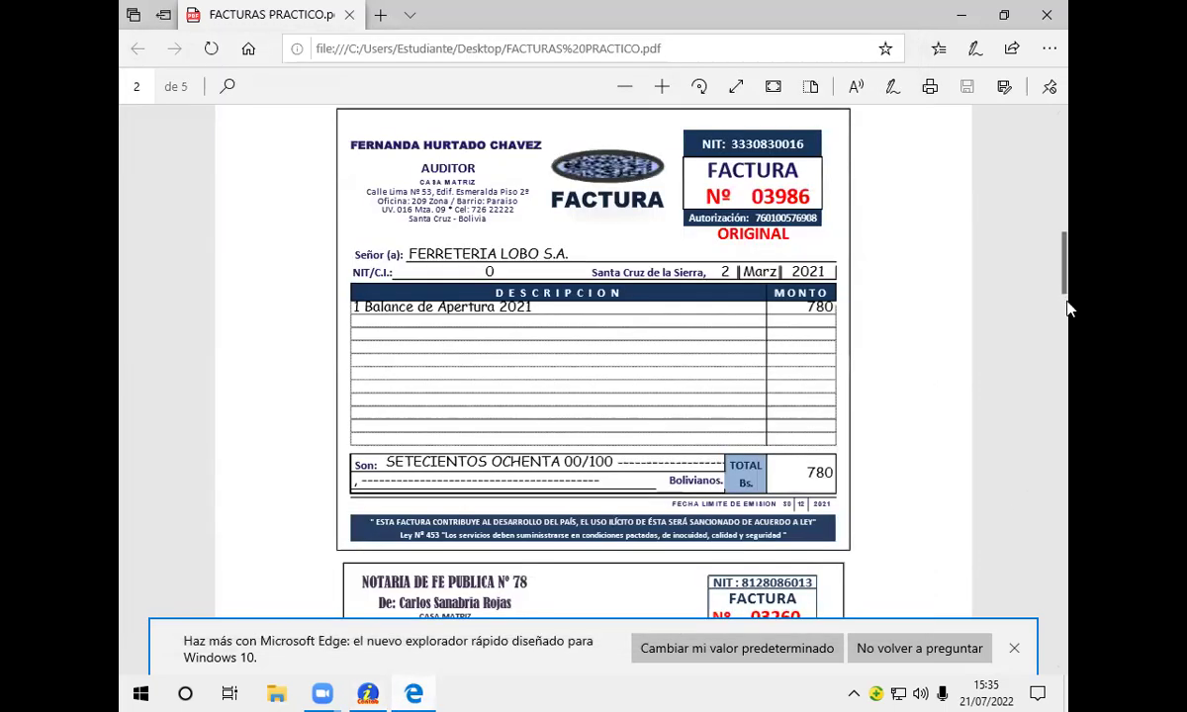
scroll(1067, 307, "down", 2)
scroll(1067, 310, "down", 1)
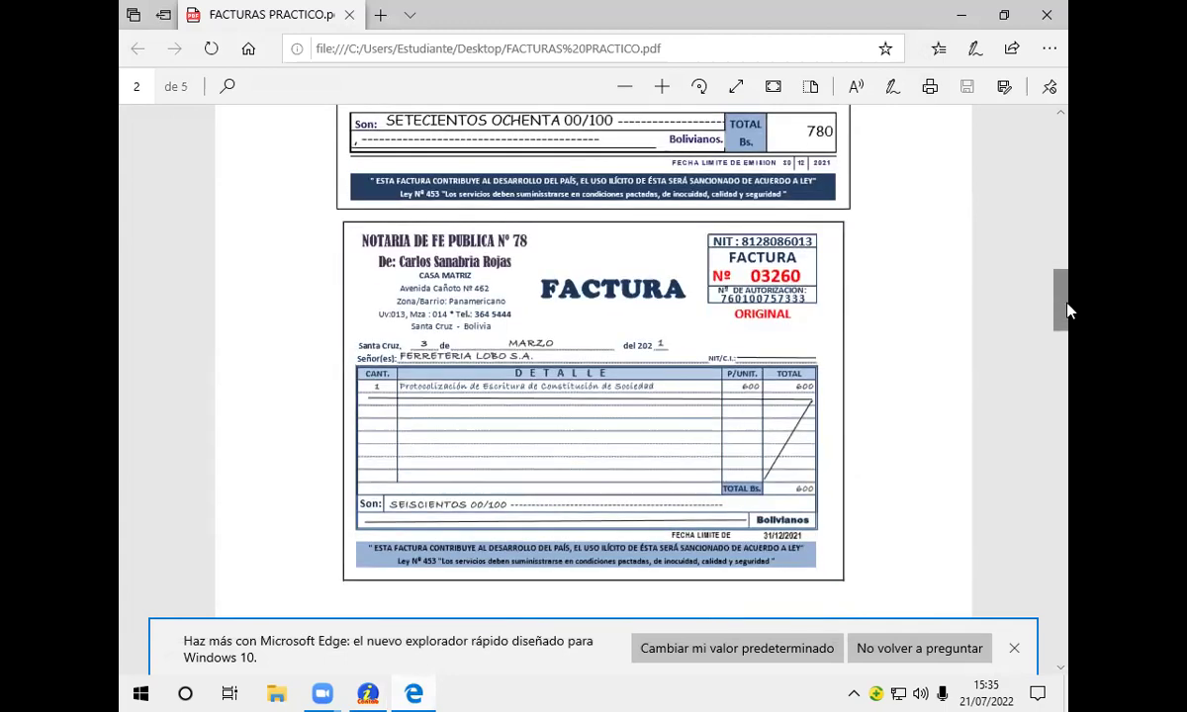
scroll(1067, 310, "down", 1)
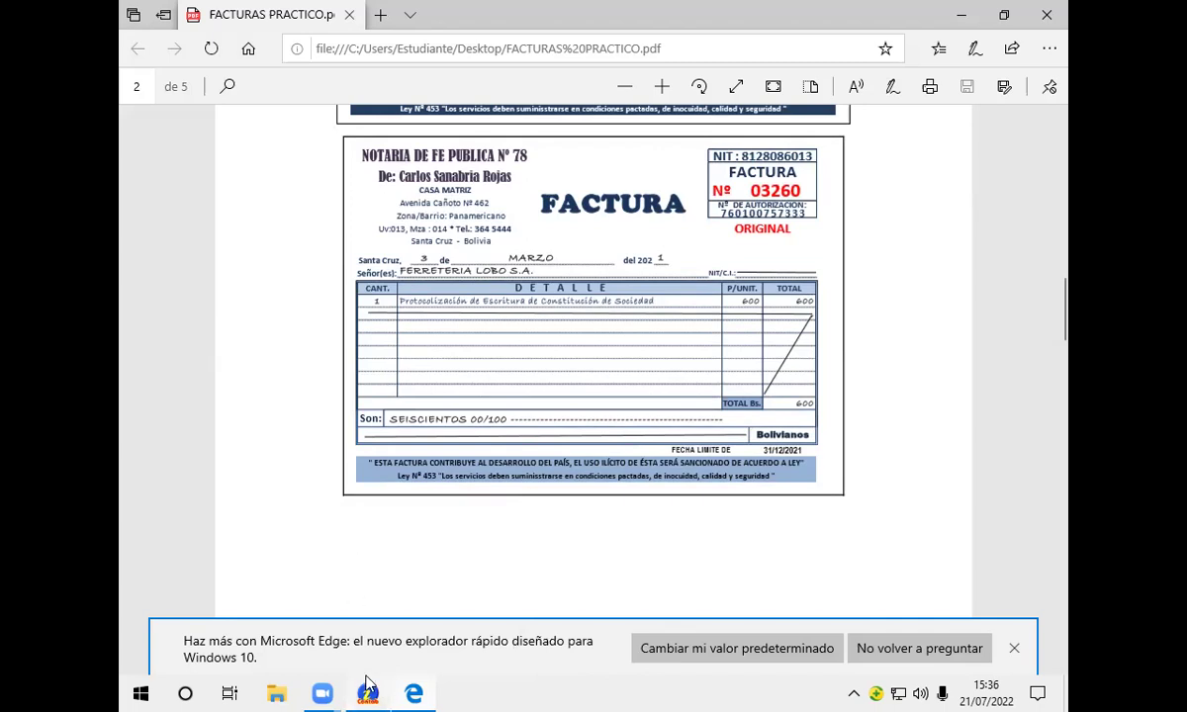
Back in the voucher, set the T.C. $us exchange rate to 6.82
mouse_move(413, 693)
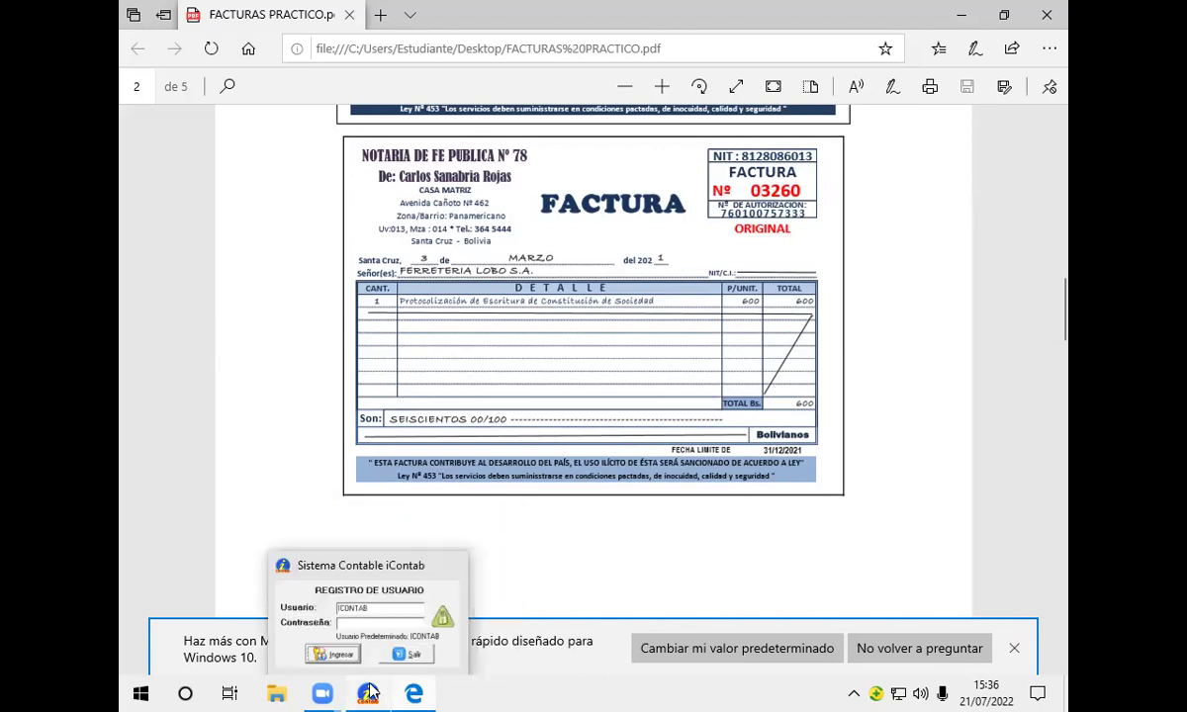
left_click(368, 692)
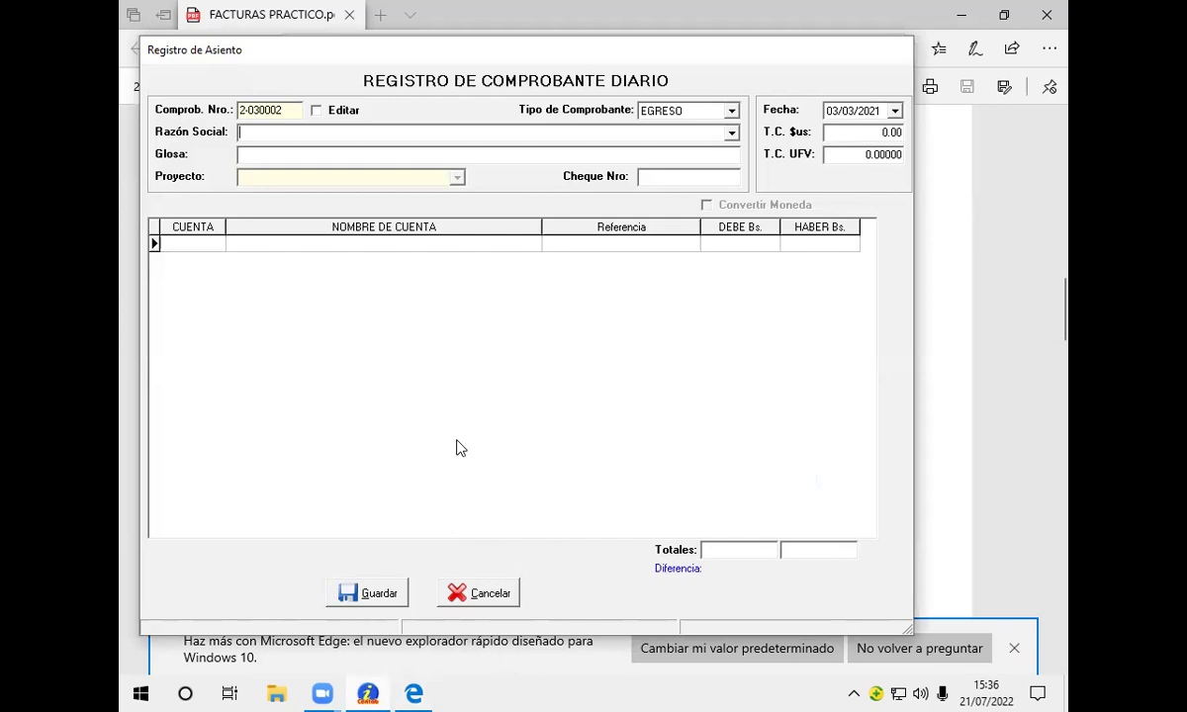
left_click(873, 132)
key("BackSpace")
key("BackSpace")
key("BackSpace")
key("BackSpace")
type("6.82")
Enter GASTO DE ORGANIZACION as the Glosa and recheck the notary invoice in the PDF
left_click(690, 156)
type("GASTO DE ORGANIZACION")
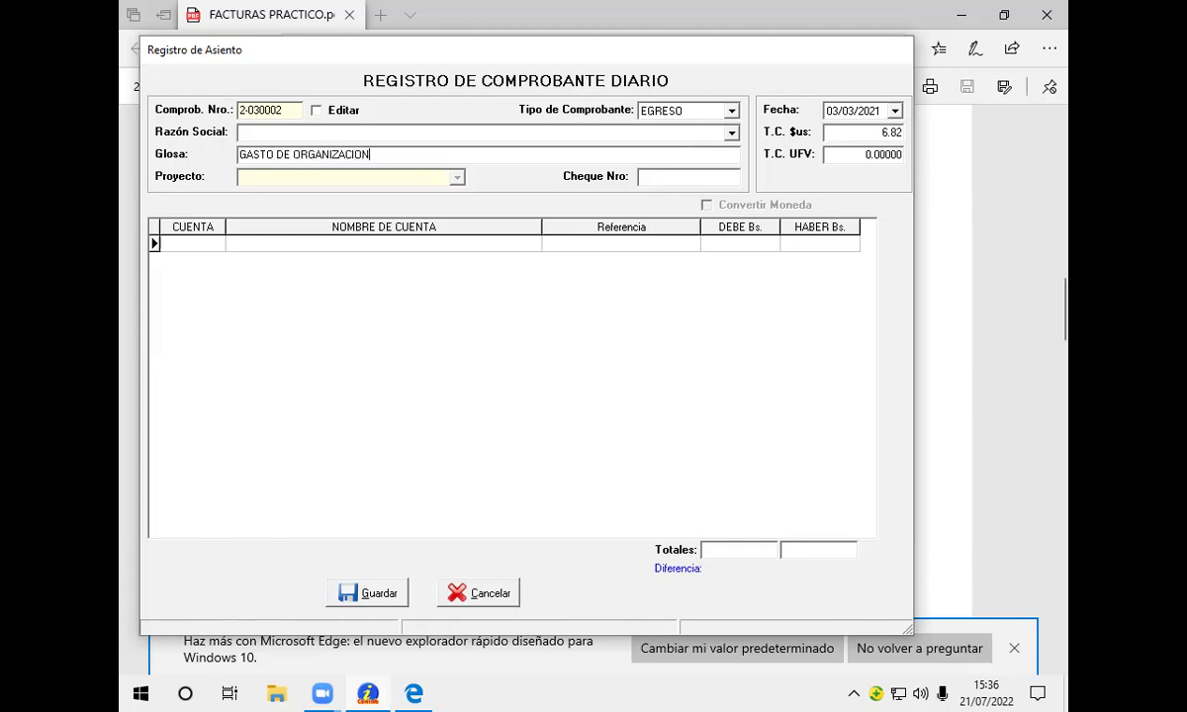
left_click(346, 136)
left_click(413, 692)
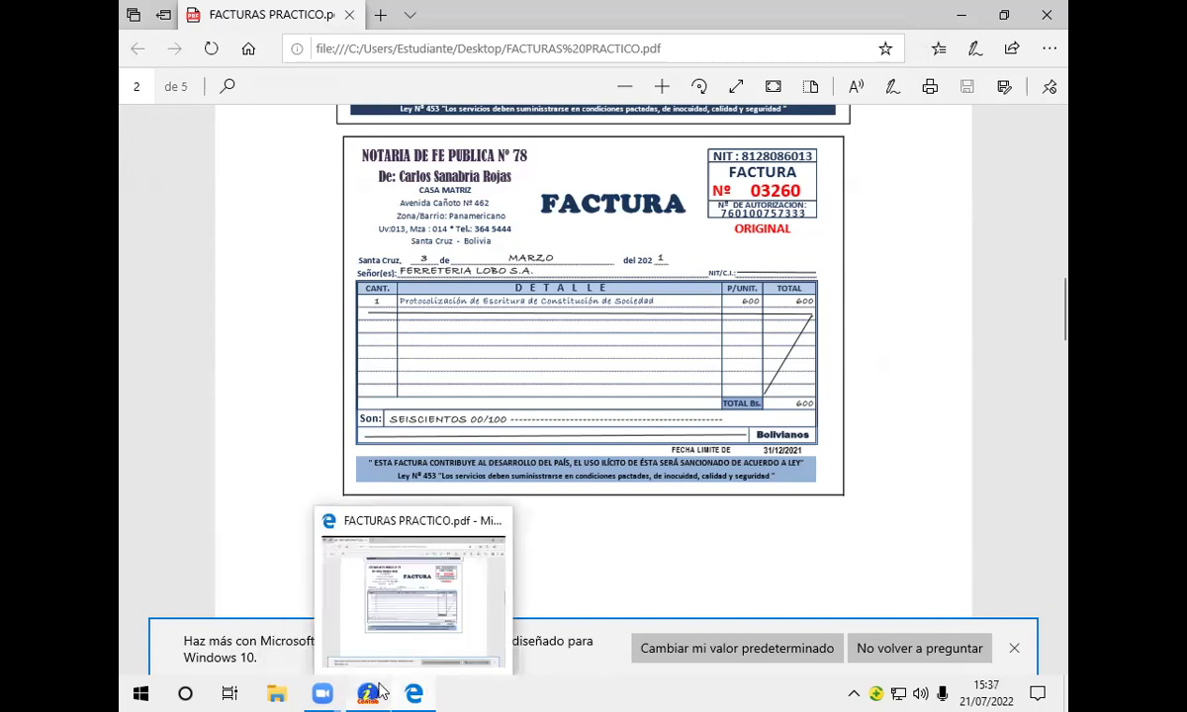
mouse_move(379, 693)
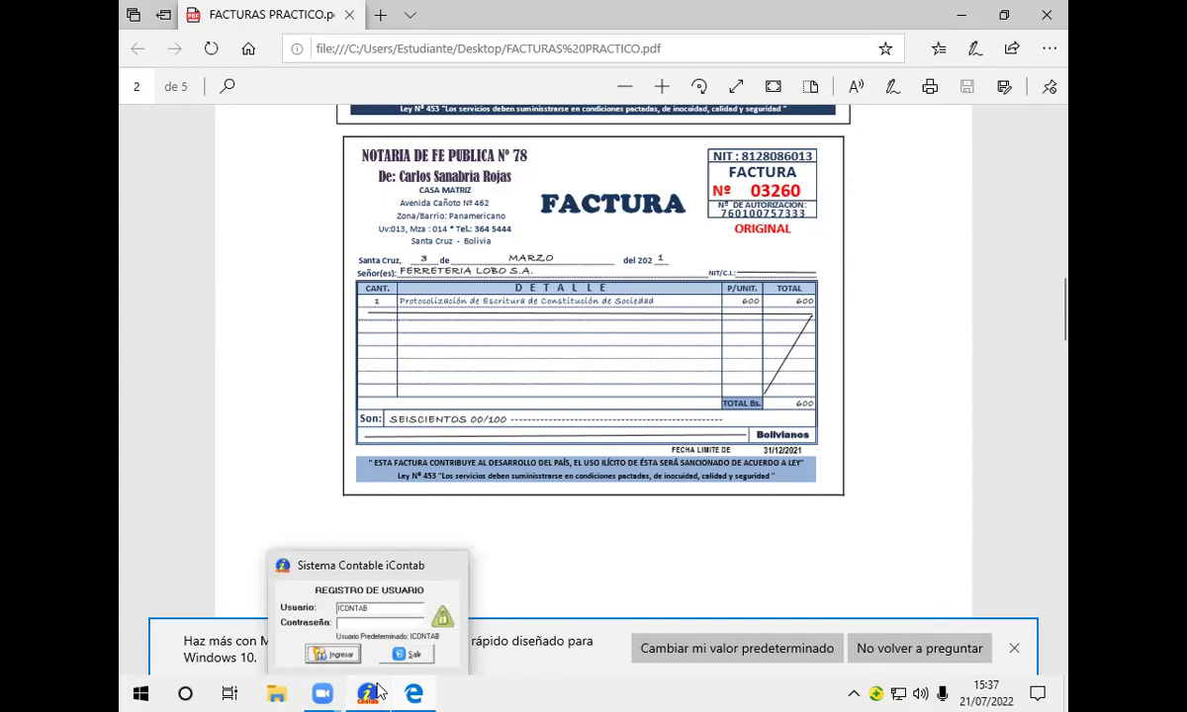
Enter the counterparty's full name in Razón Social, correcting a typo in the surname
left_click(379, 692)
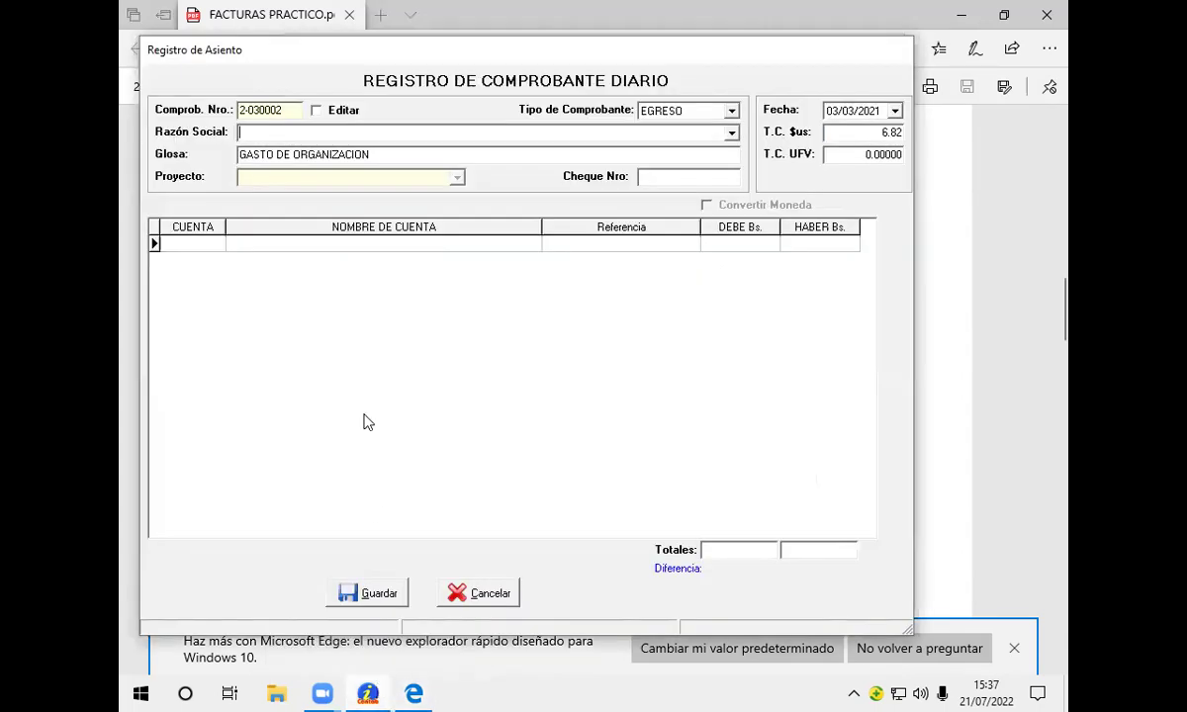
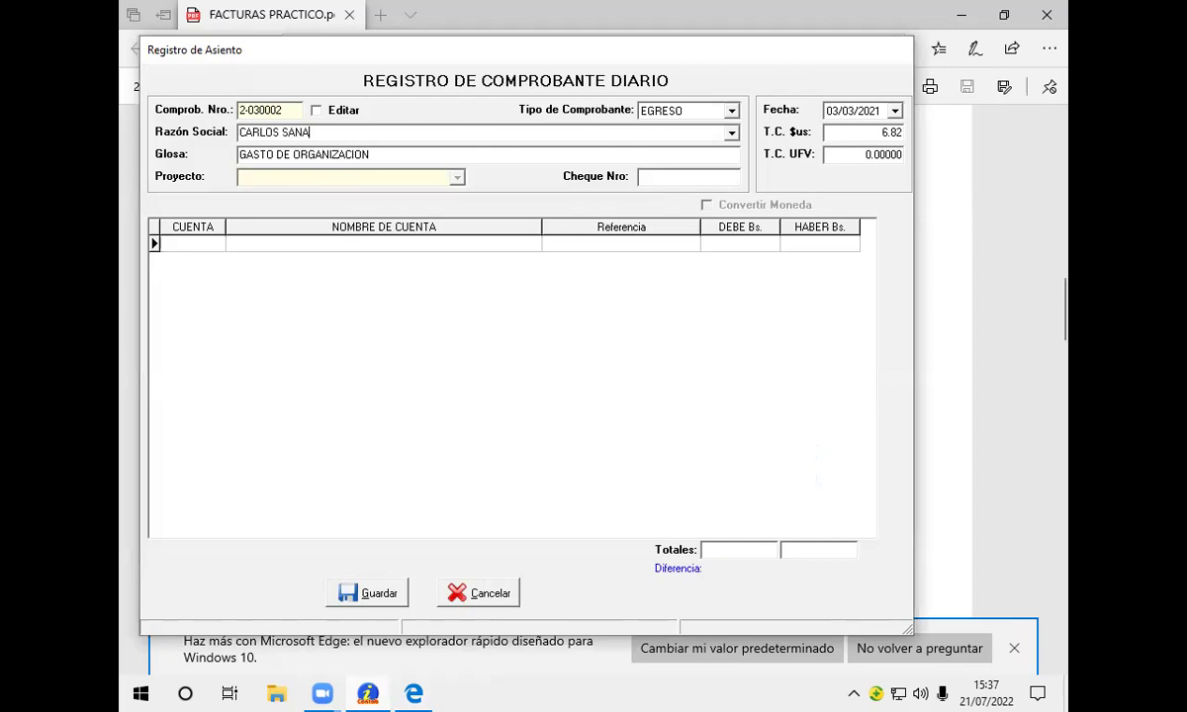
Put GASTO DE ORGANIZACION on the first line with a 600 debit
left_click(442, 243)
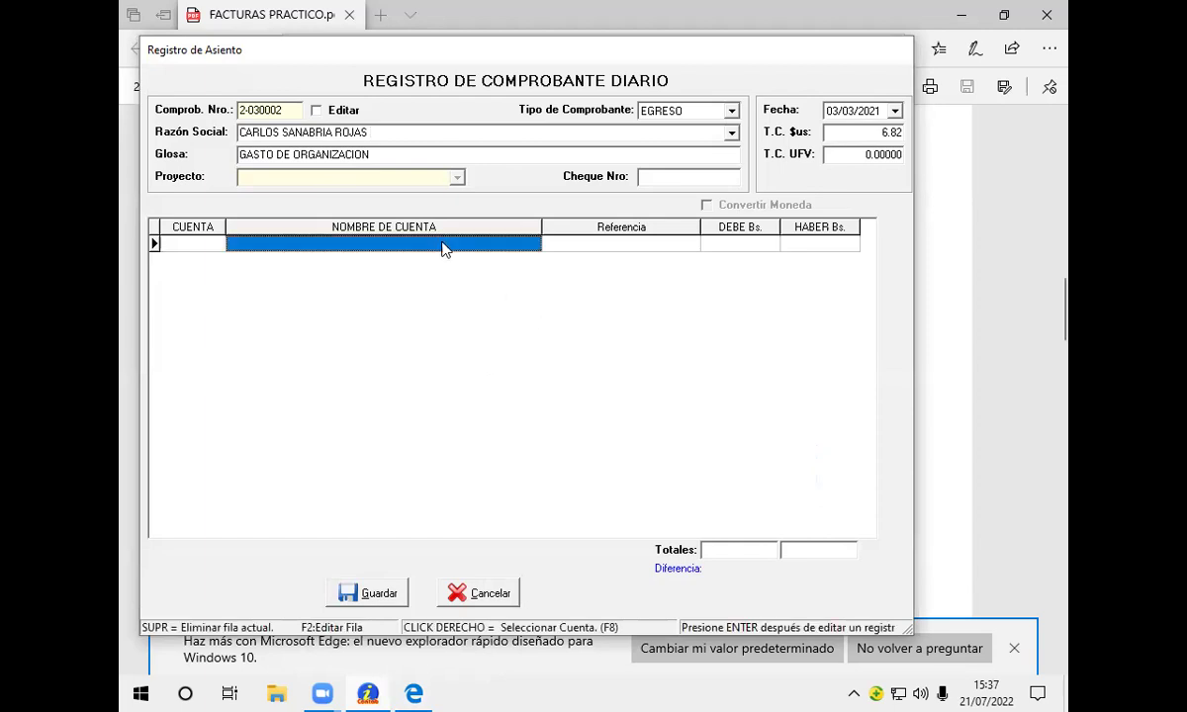
right_click(442, 247)
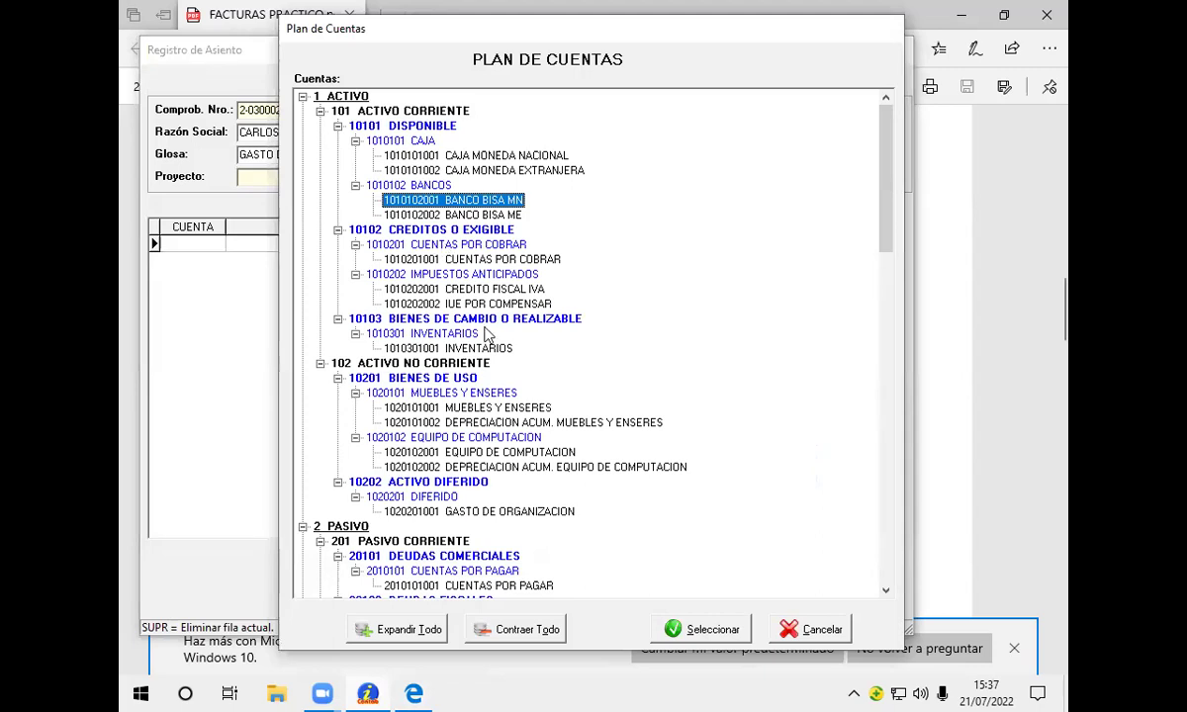
double_click(511, 514)
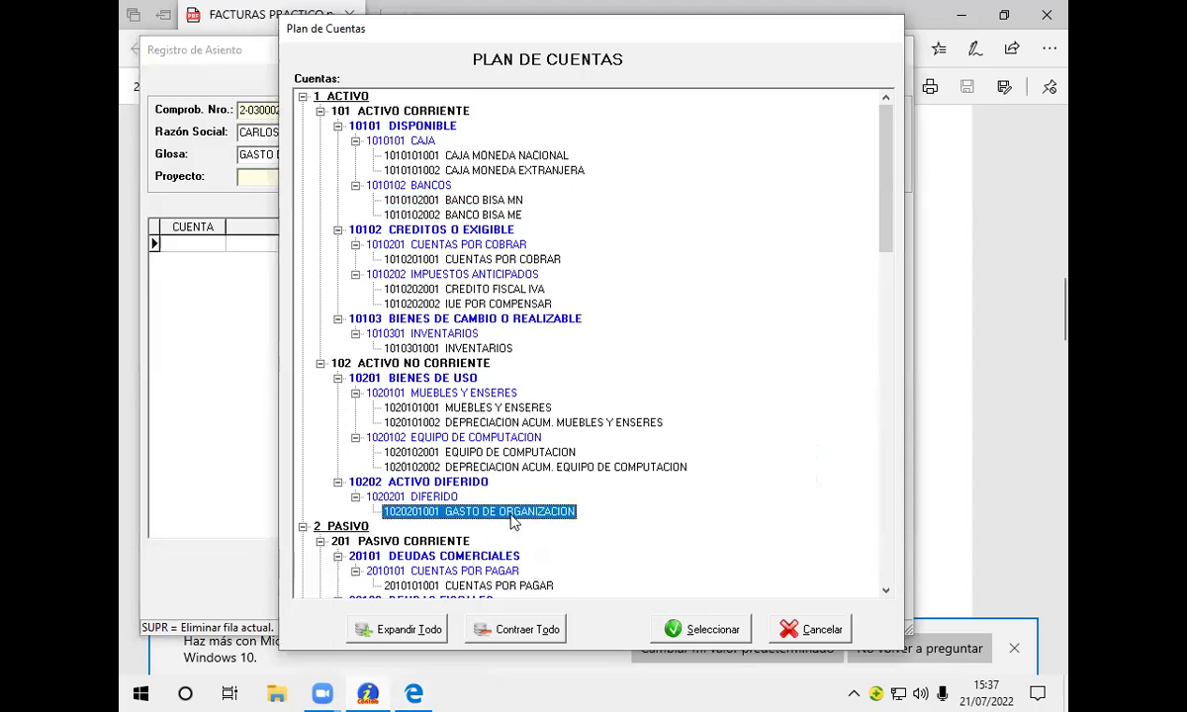
left_click(712, 245)
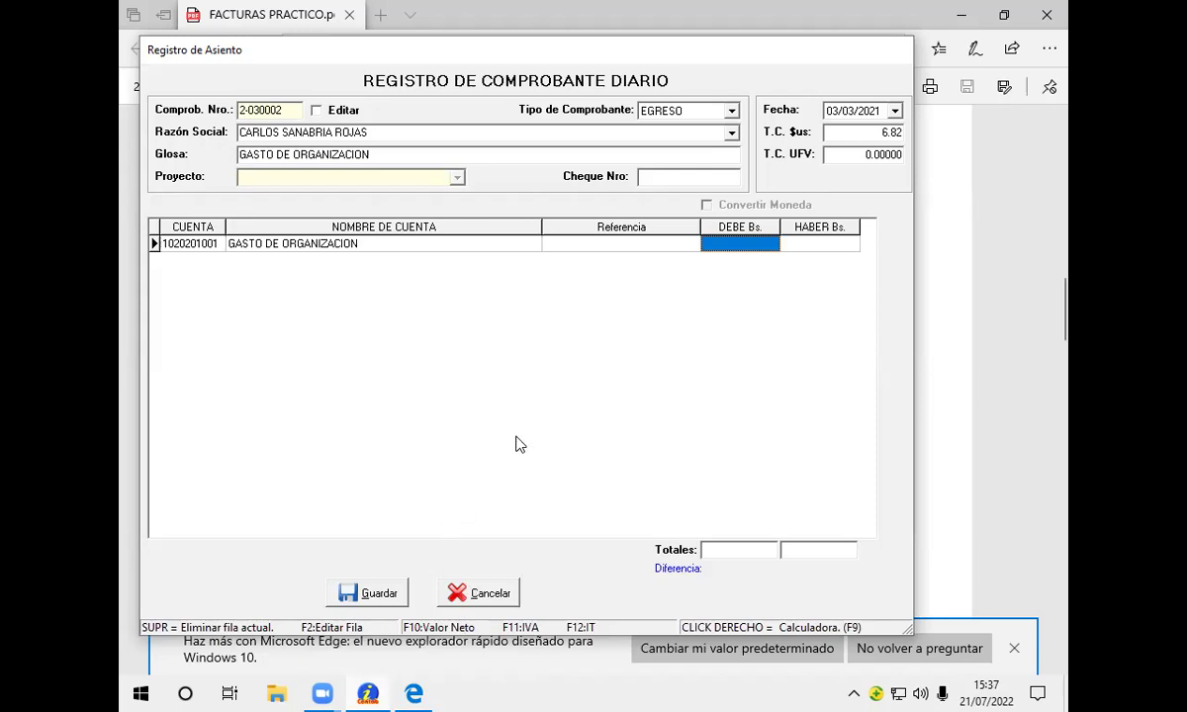
left_click(632, 251)
right_click(635, 259)
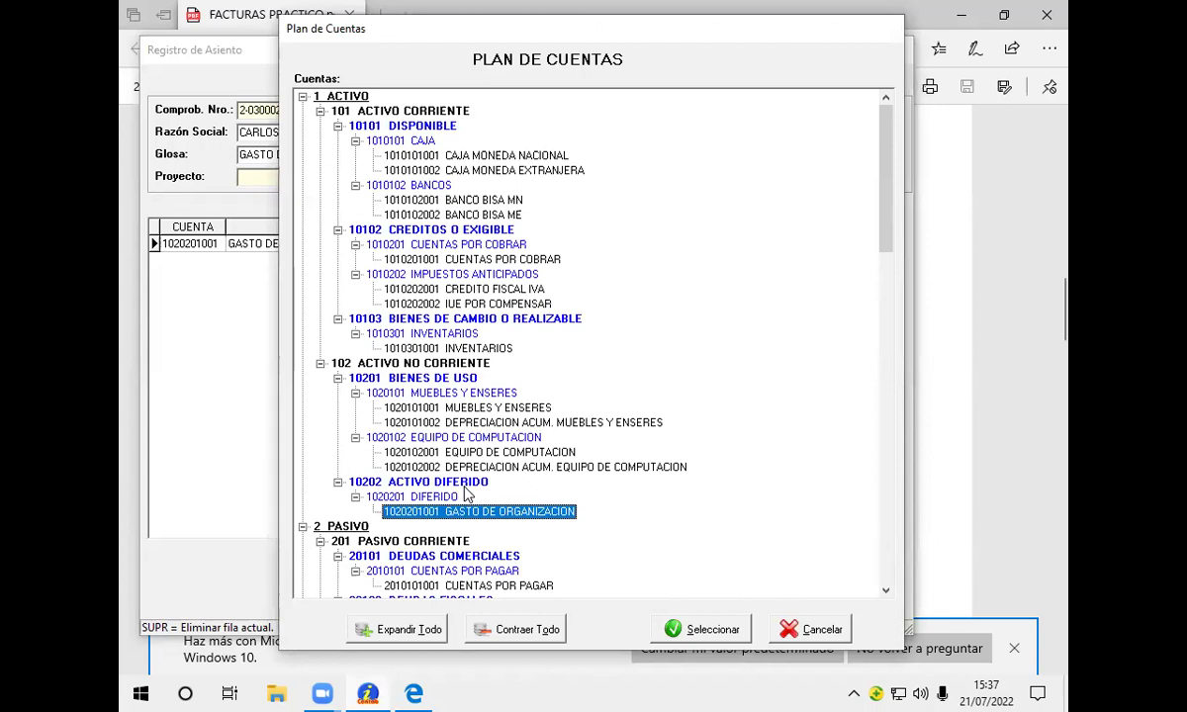
left_click(839, 627)
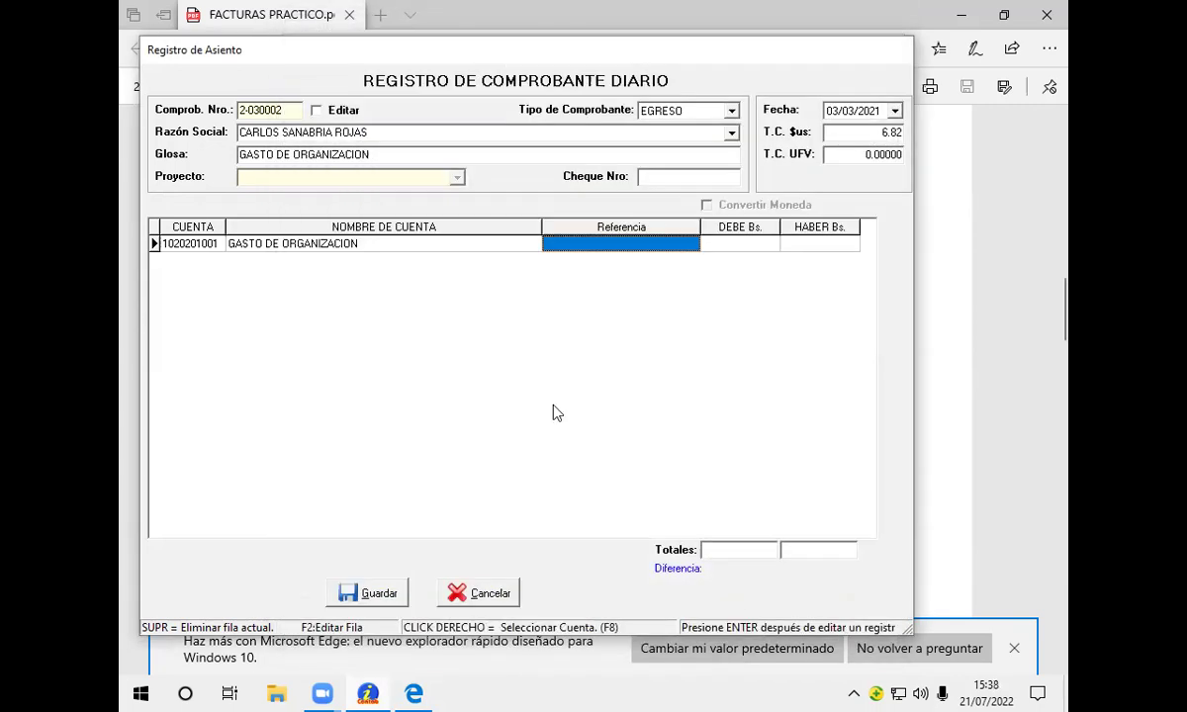
left_click(733, 247)
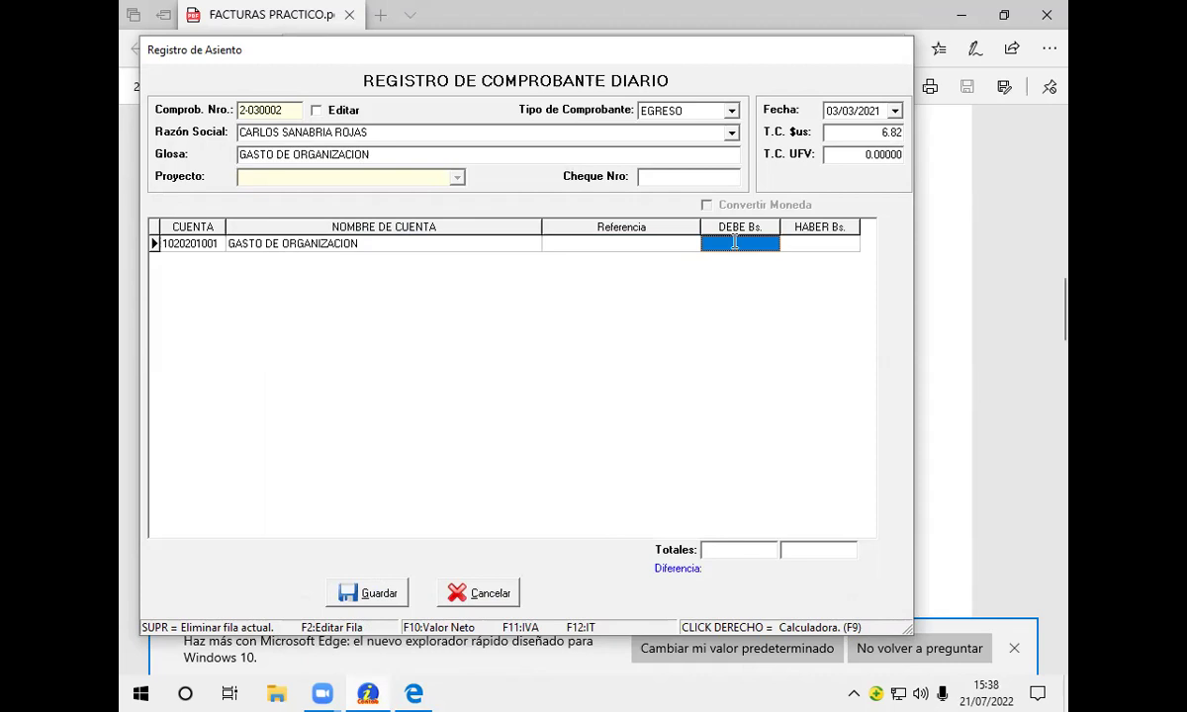
type("600")
key("Return")
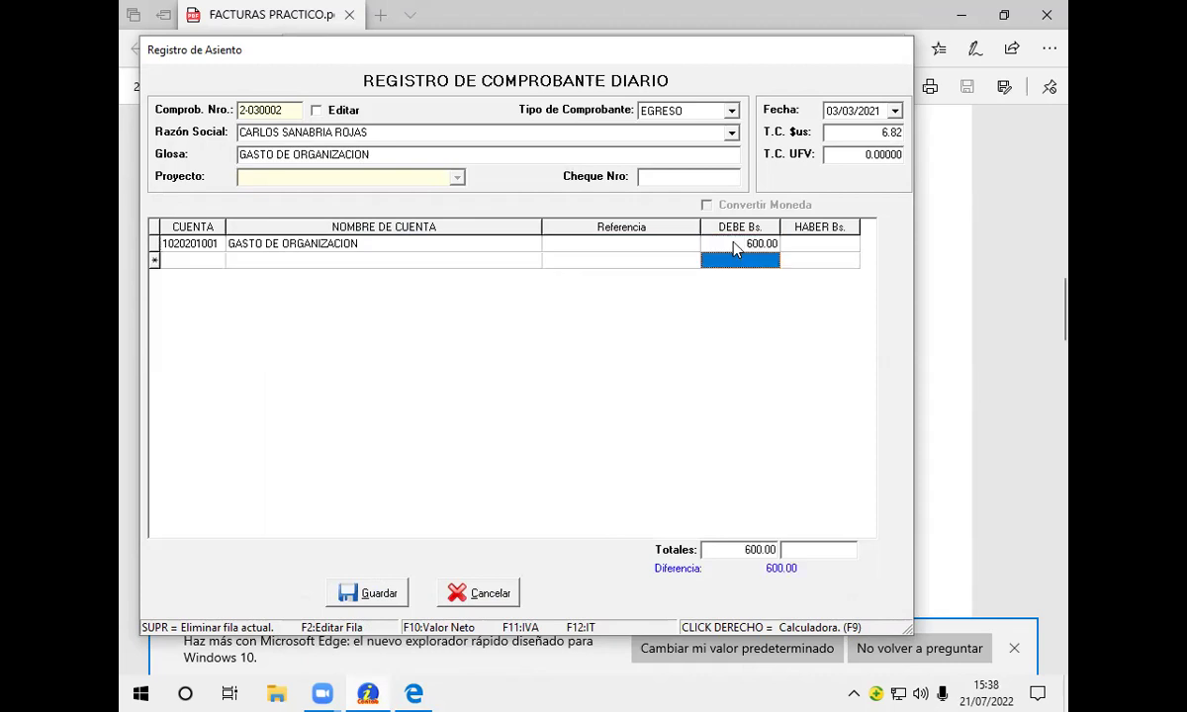
Credit 600 to BANCO BISA MN, save voucher 2-030002, and start blank voucher 2-030003
left_click(467, 261)
right_click(467, 263)
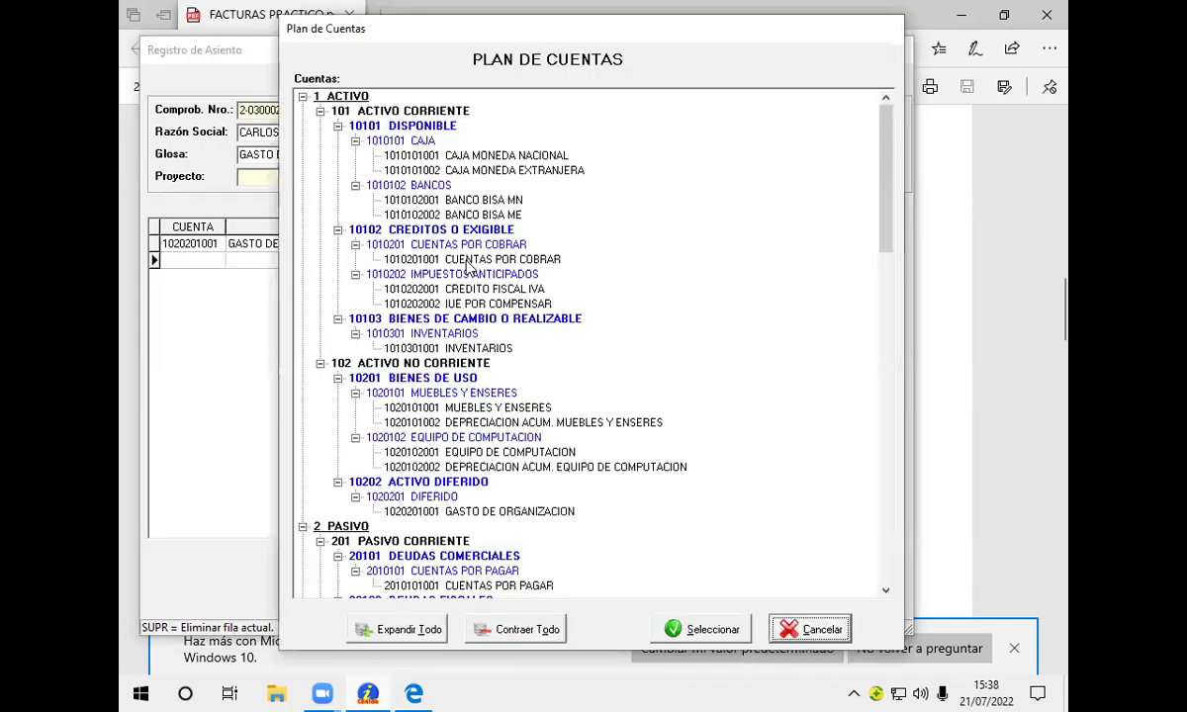
left_click(492, 201)
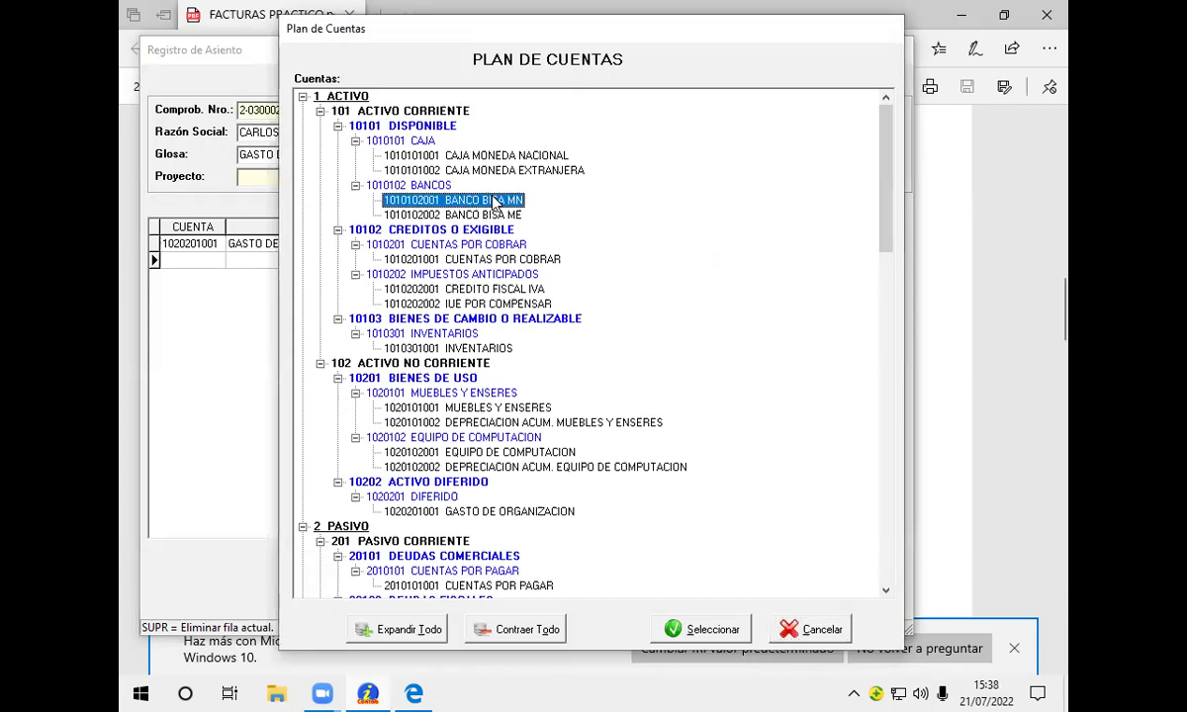
double_click(495, 201)
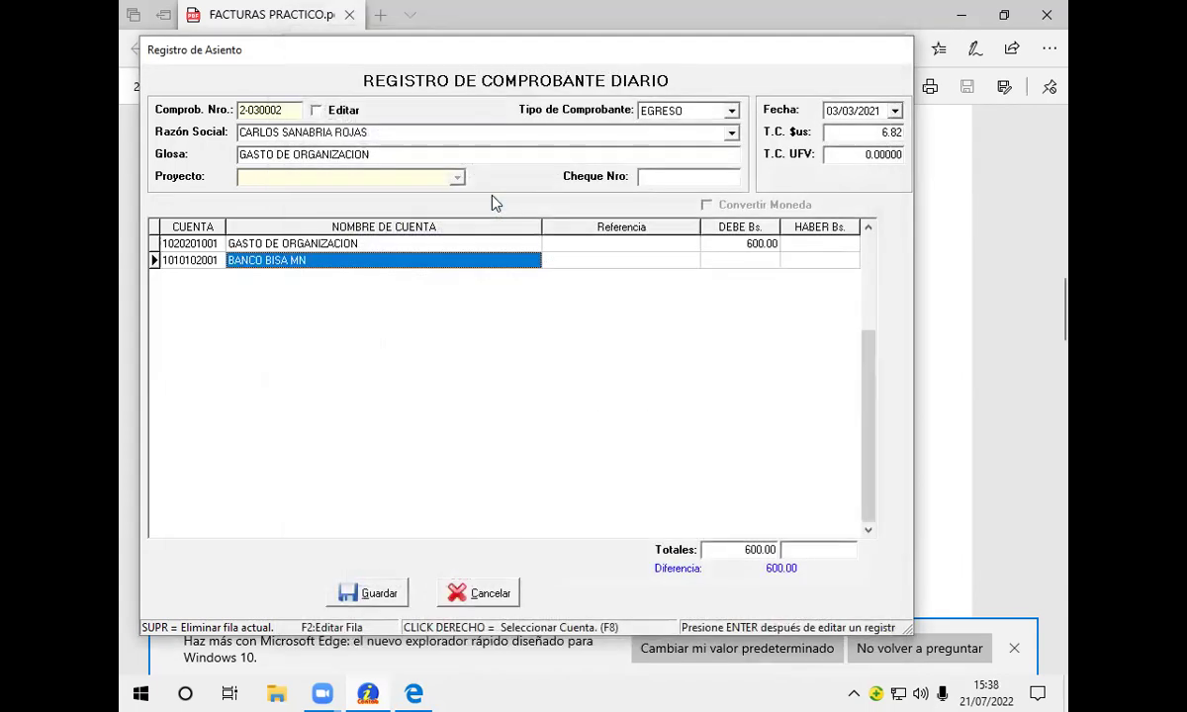
left_click(807, 265)
type("600")
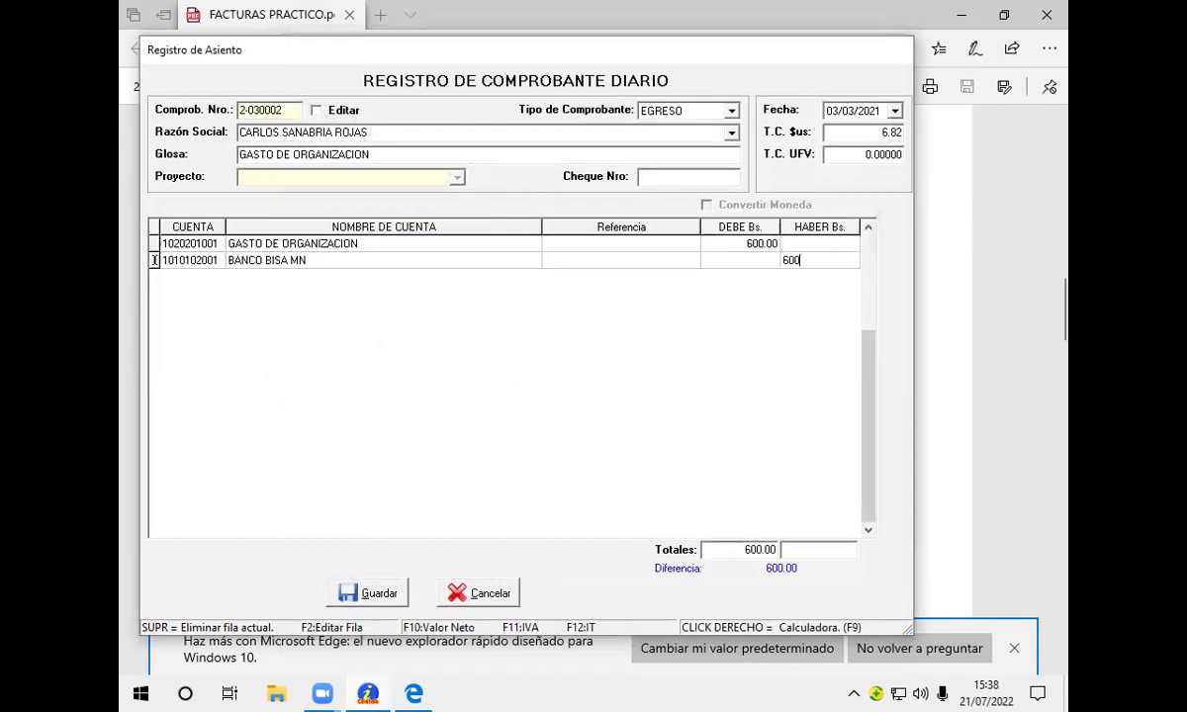
left_click(396, 593)
left_click(530, 104)
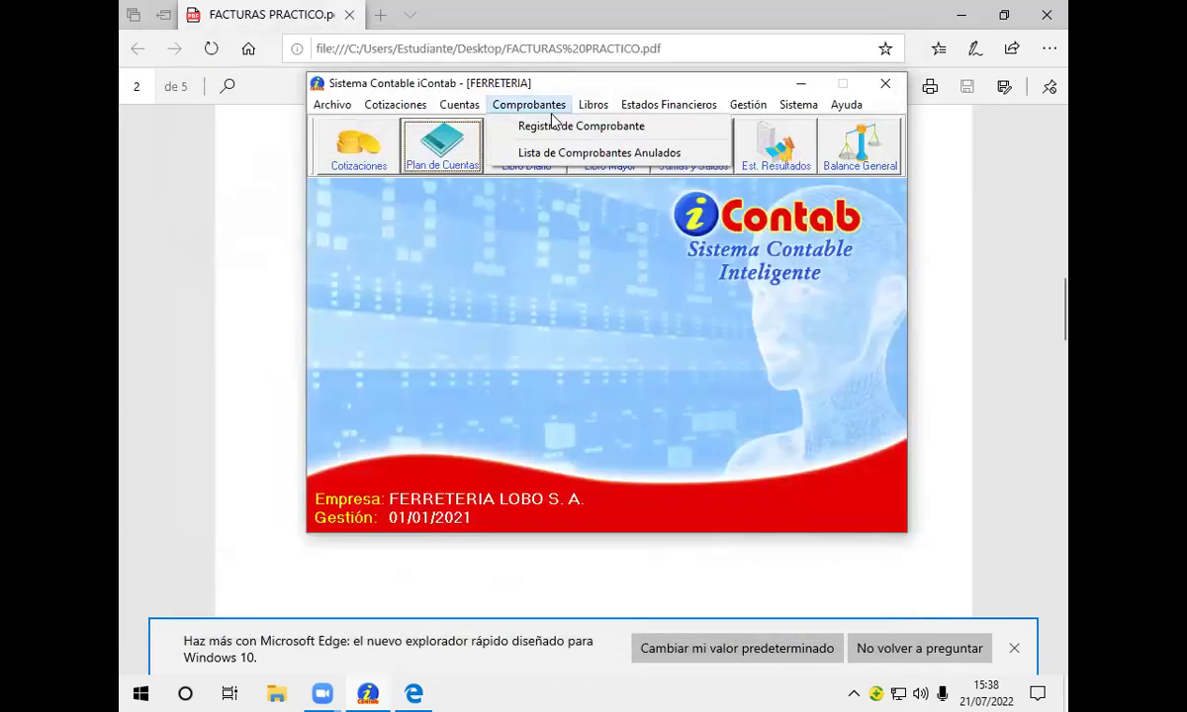
left_click(554, 126)
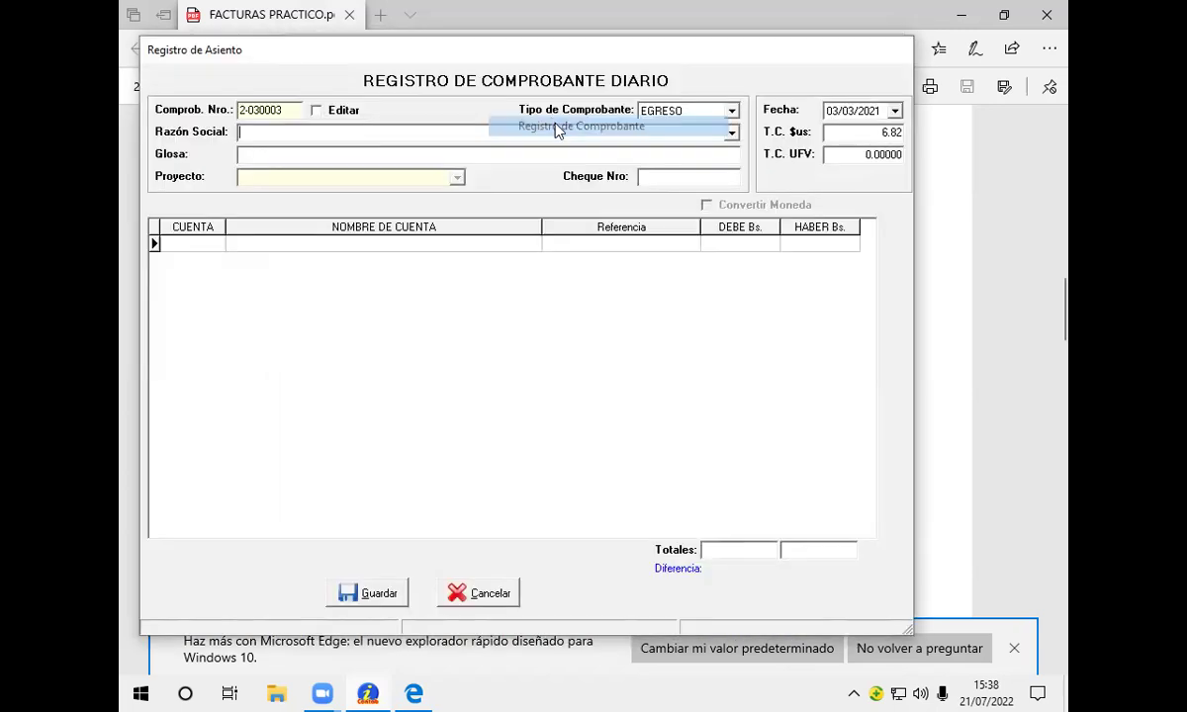
Bring up page 3's 300 Bs incorporation-minute invoice in the PDF
left_click(837, 112)
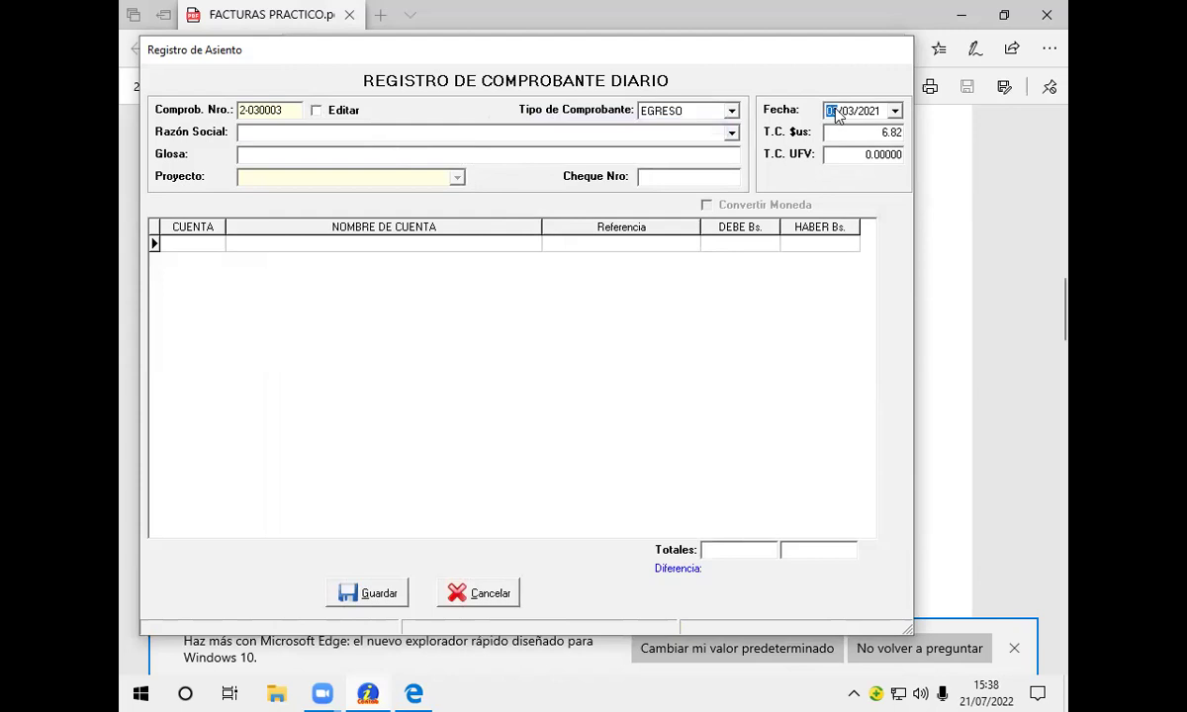
left_click(625, 132)
left_click(411, 692)
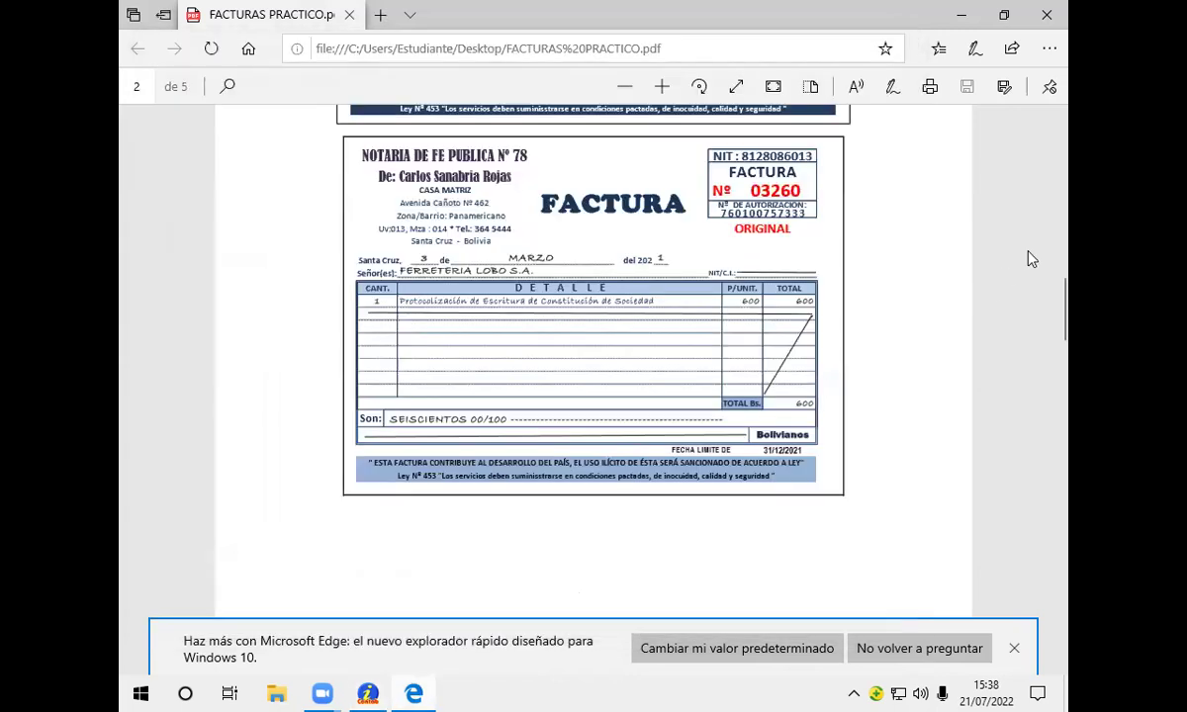
scroll(1029, 259, "down", 4)
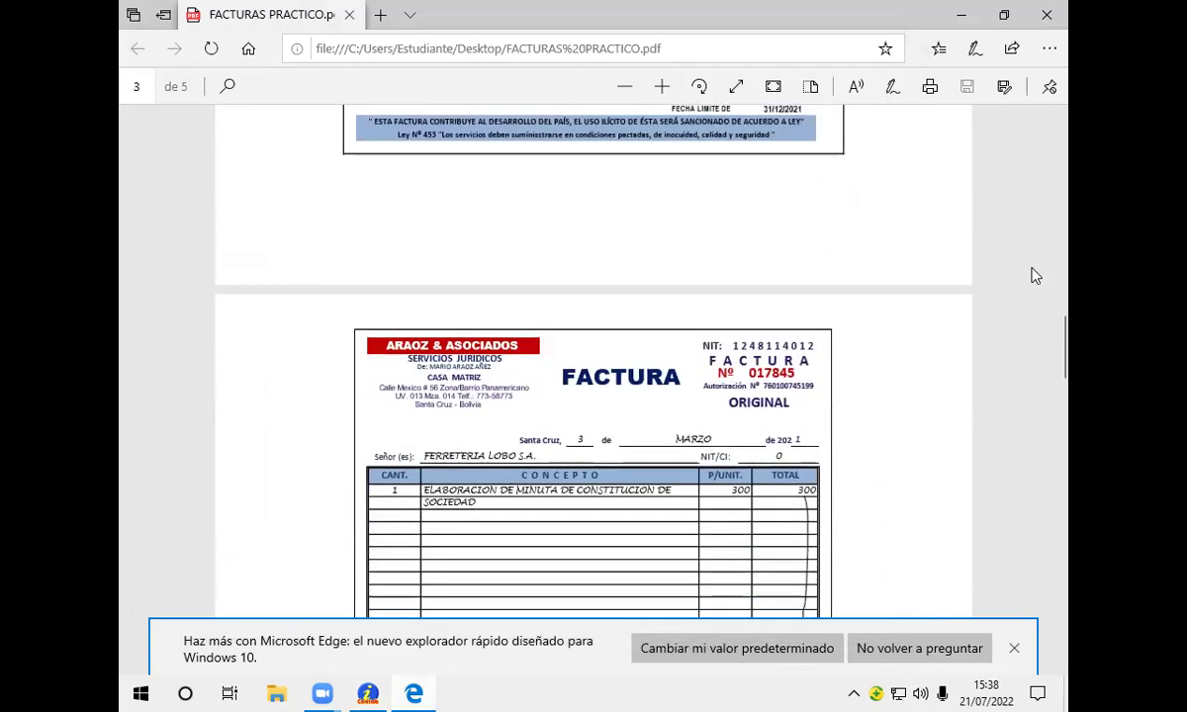
scroll(1035, 276, "down", 3)
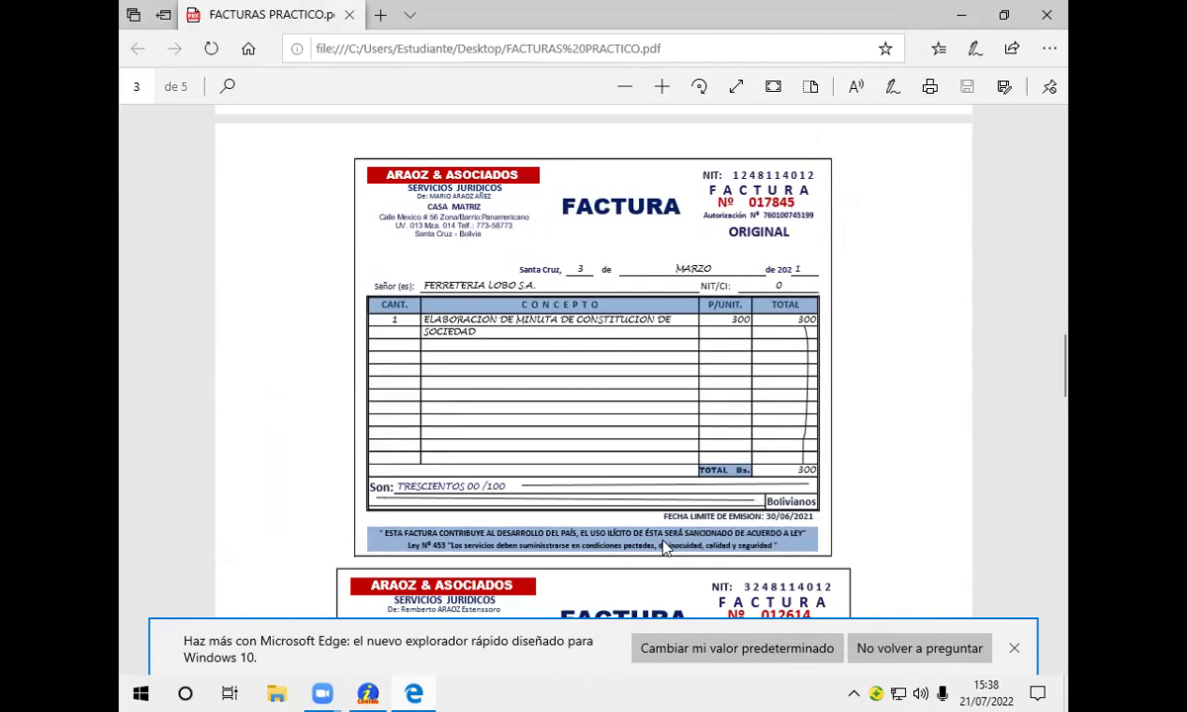
mouse_move(436, 682)
Fill Razón Social with the supplier's surname and Glosa with GASTO DE ORGANIZACION
left_click(368, 692)
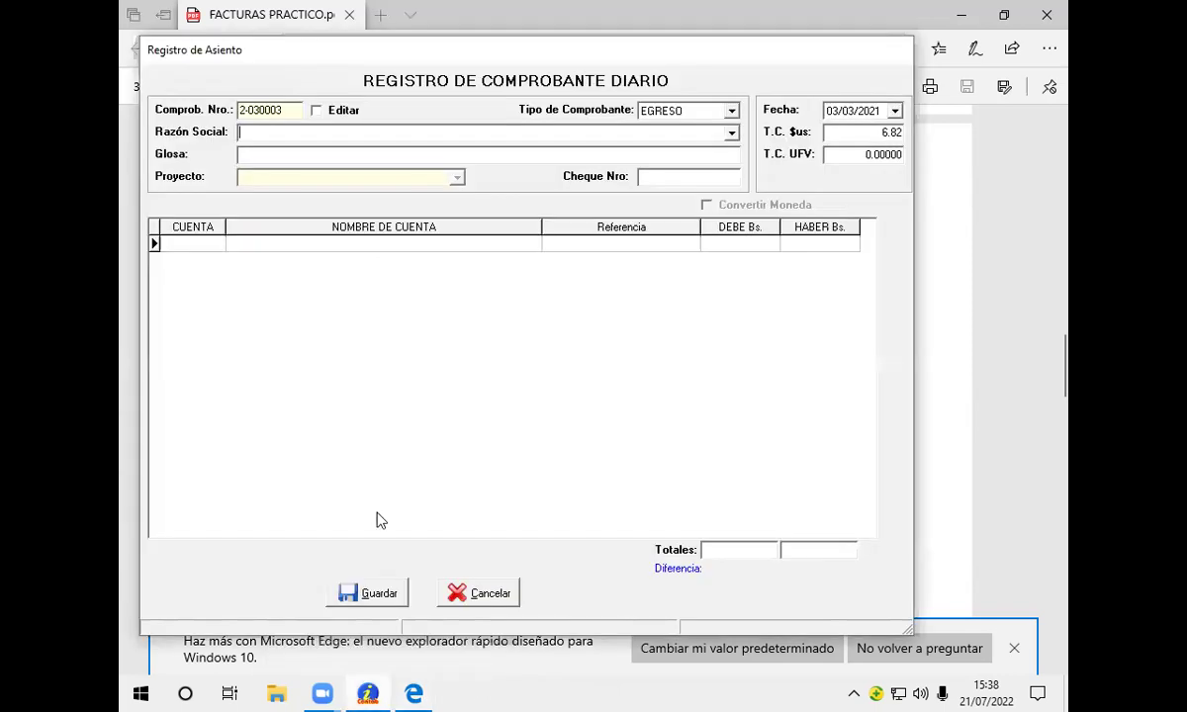
left_click(327, 132)
type("ARAOZ")
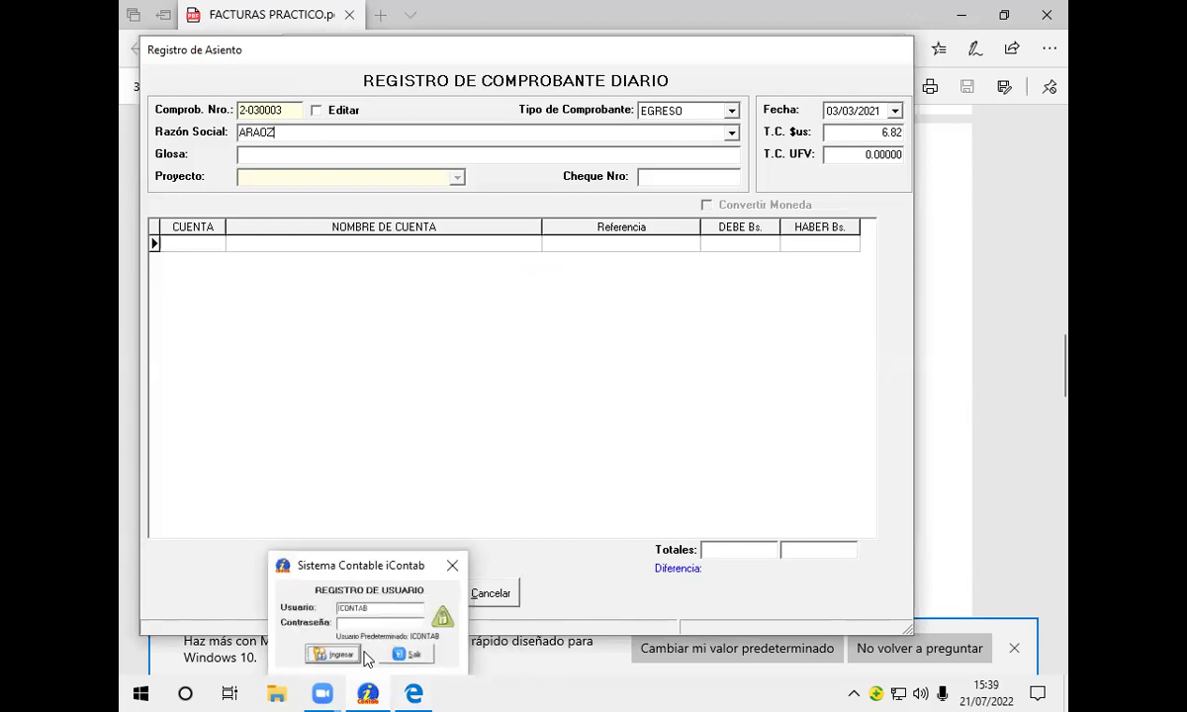
left_click(411, 650)
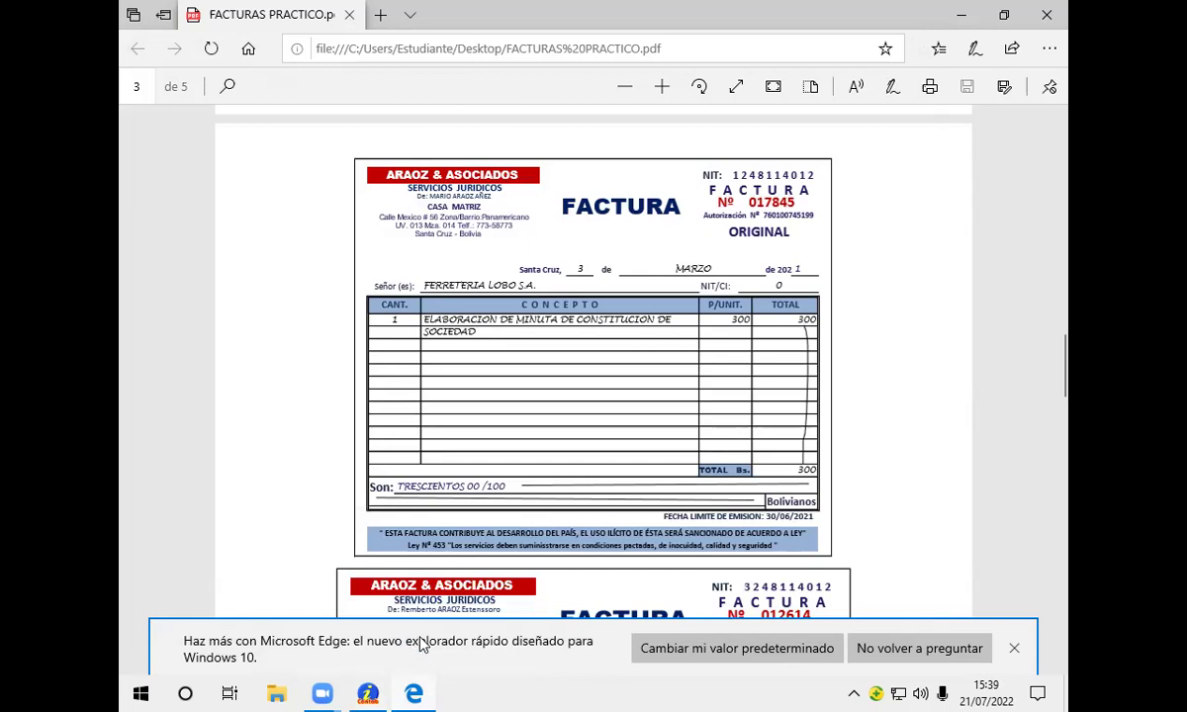
mouse_move(368, 693)
left_click(353, 642)
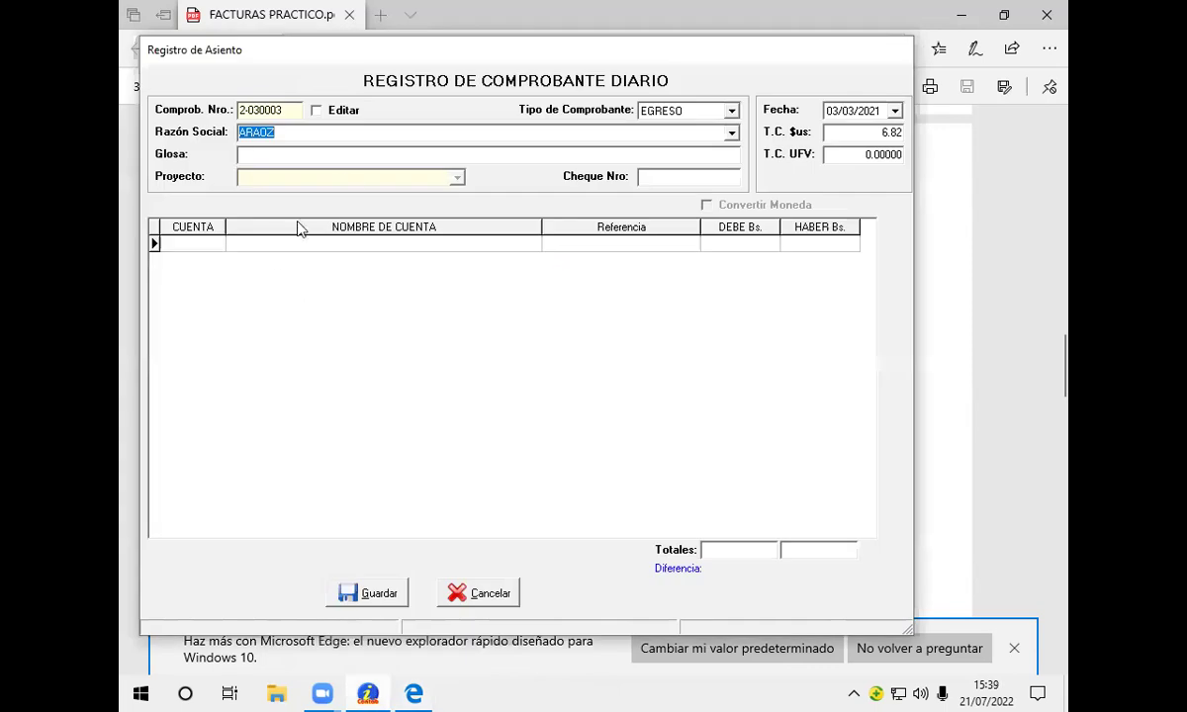
left_click(373, 152)
type("GAS")
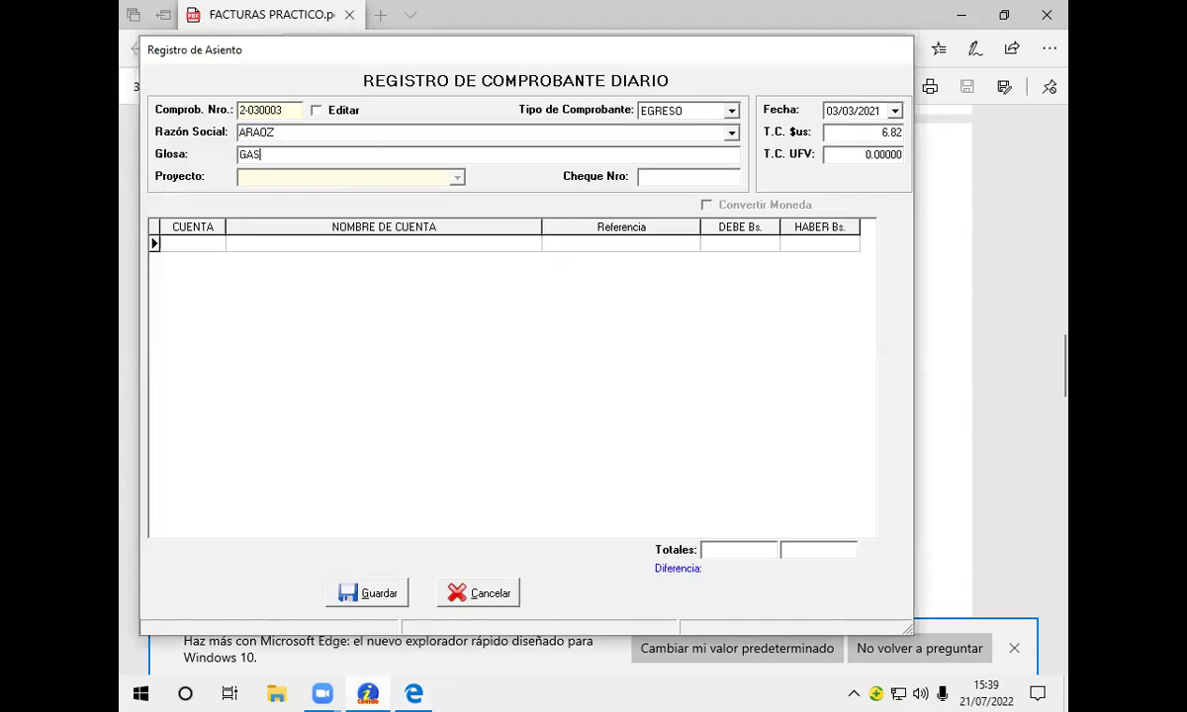
type("TO DE ORGANIZACION")
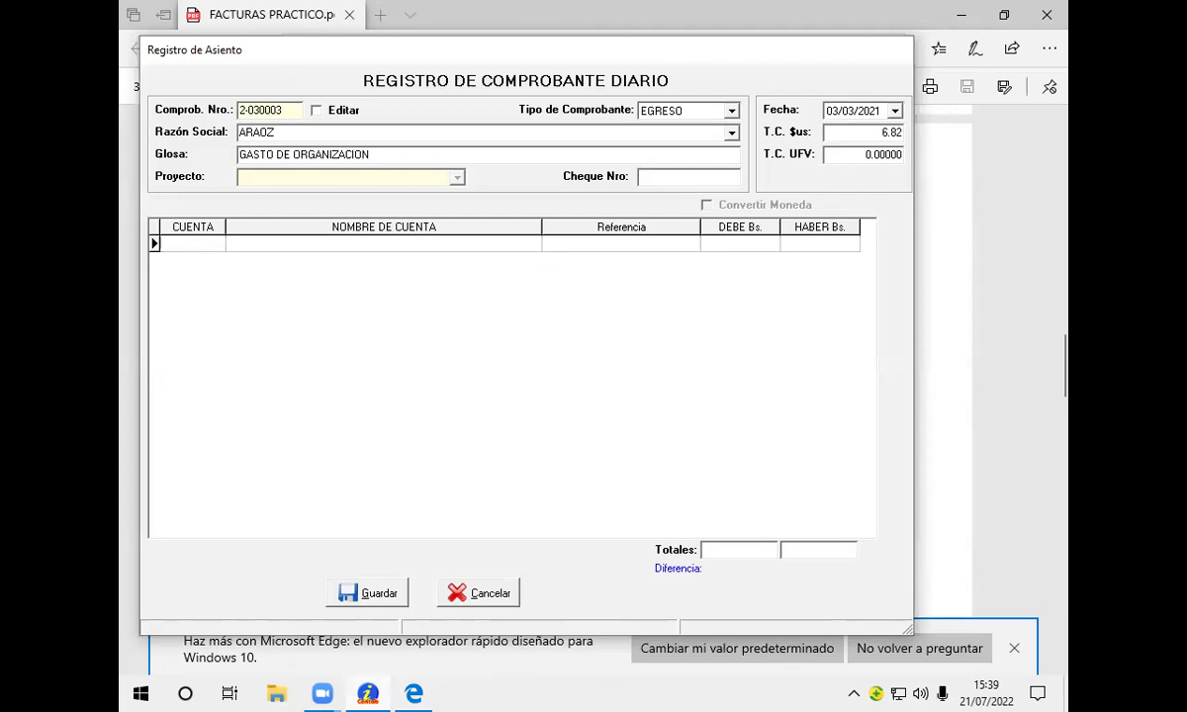
Debit 300 to GASTO DE ORGANIZACION on the first line
left_click(489, 244)
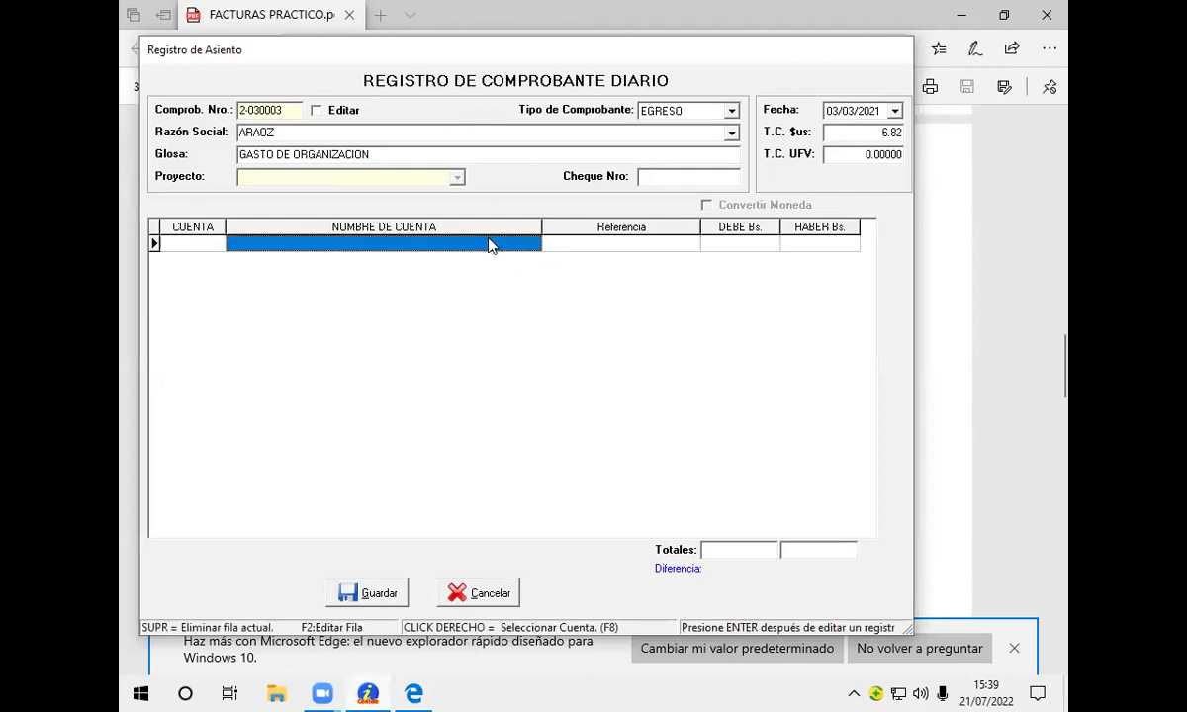
right_click(489, 243)
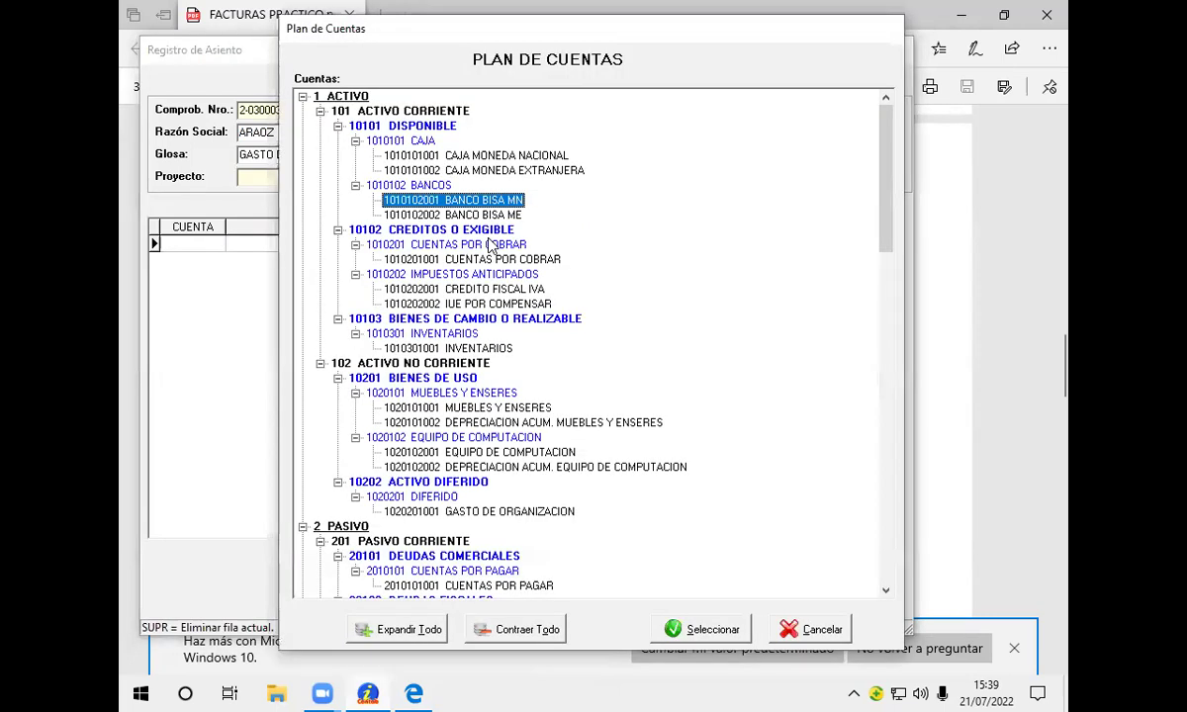
left_click(510, 512)
double_click(510, 512)
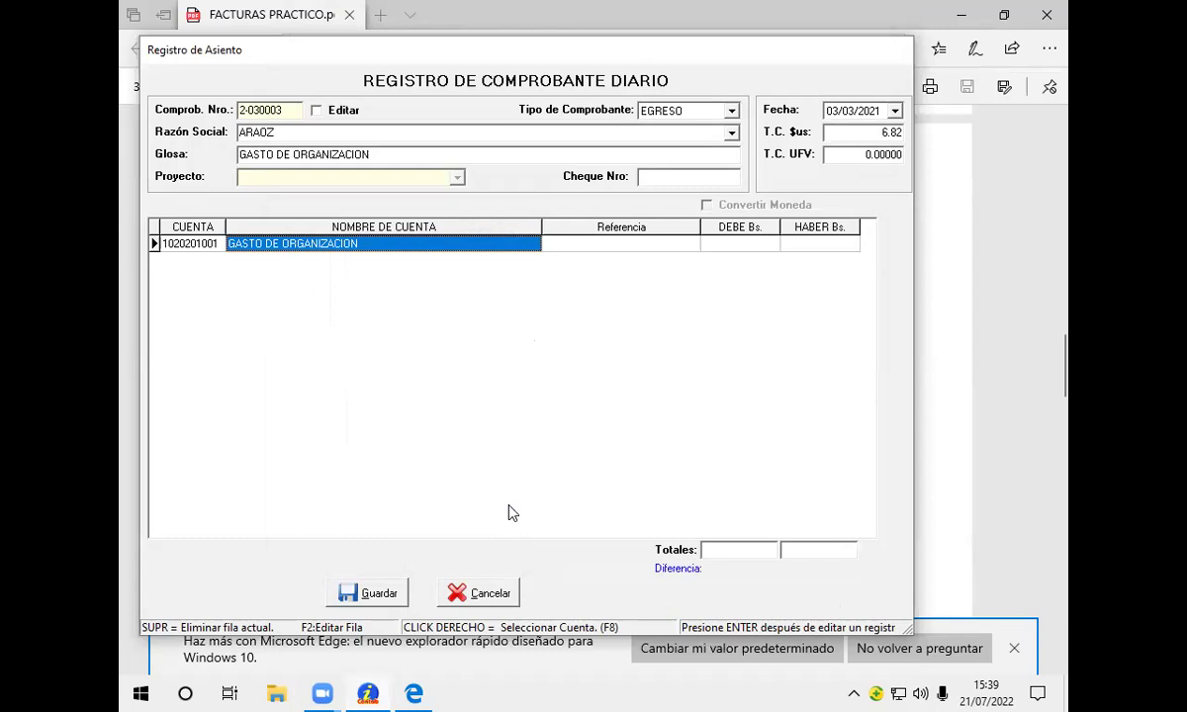
left_click(746, 251)
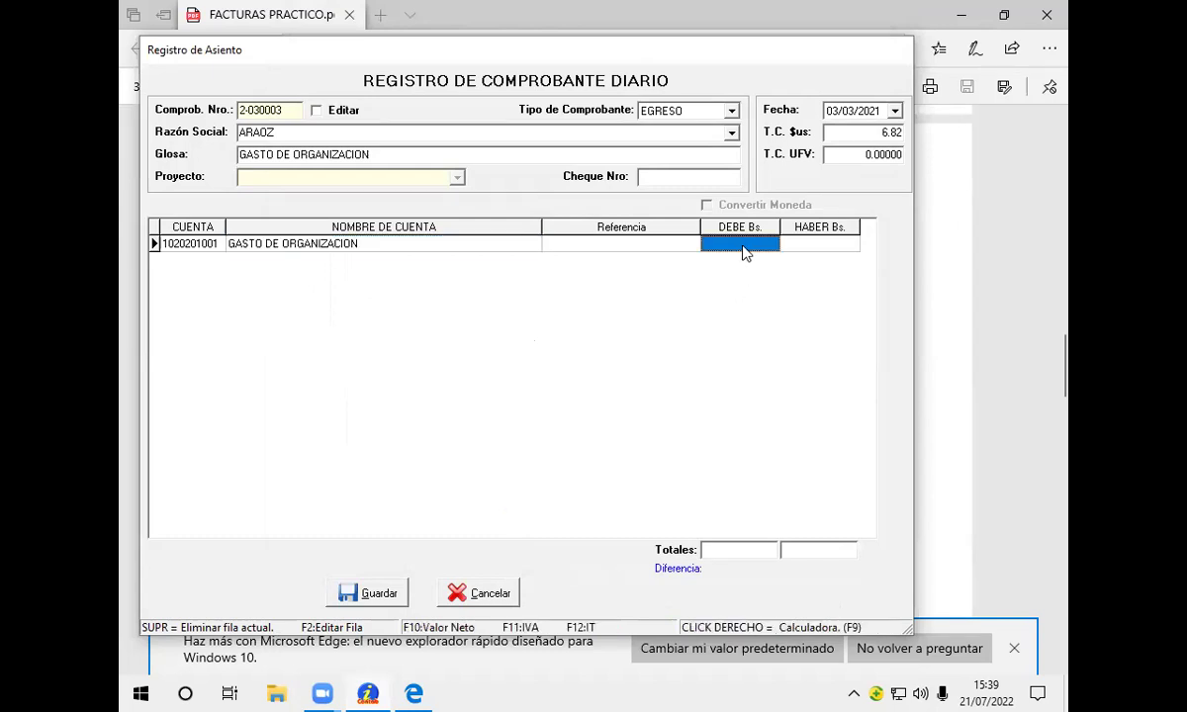
type("300")
key("Return")
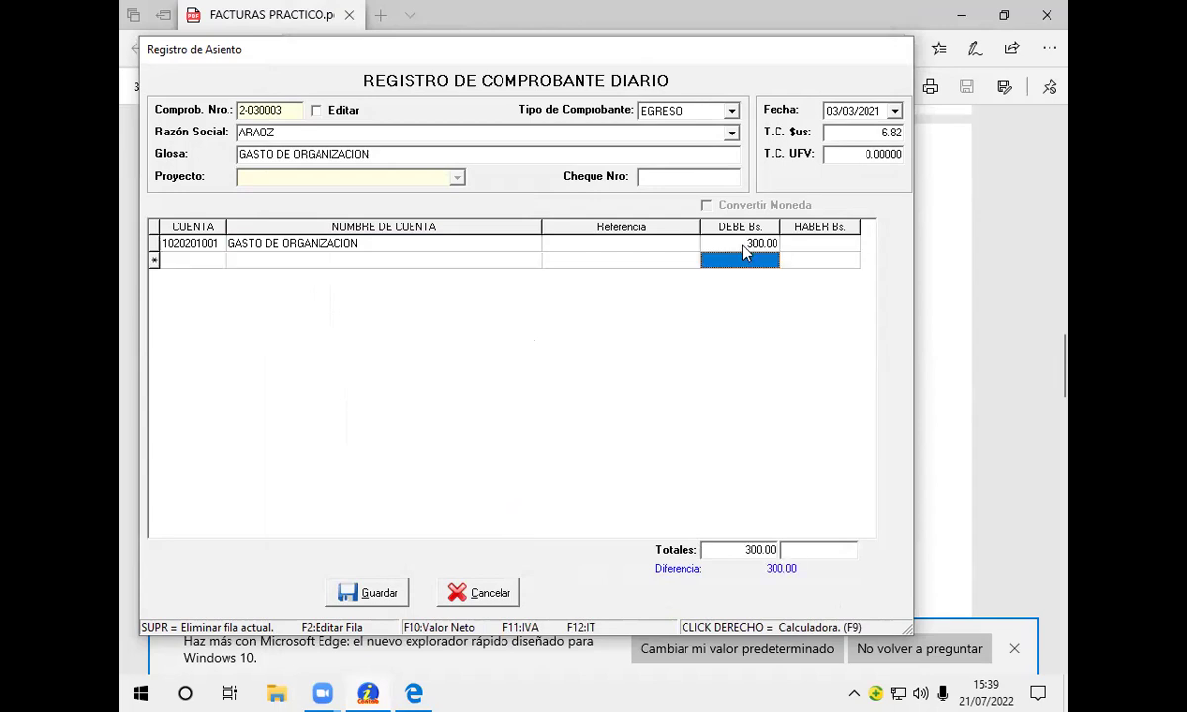
Credit 300 to BANCO BISA MN on the second line, balancing the voucher
left_click(426, 261)
right_click(427, 261)
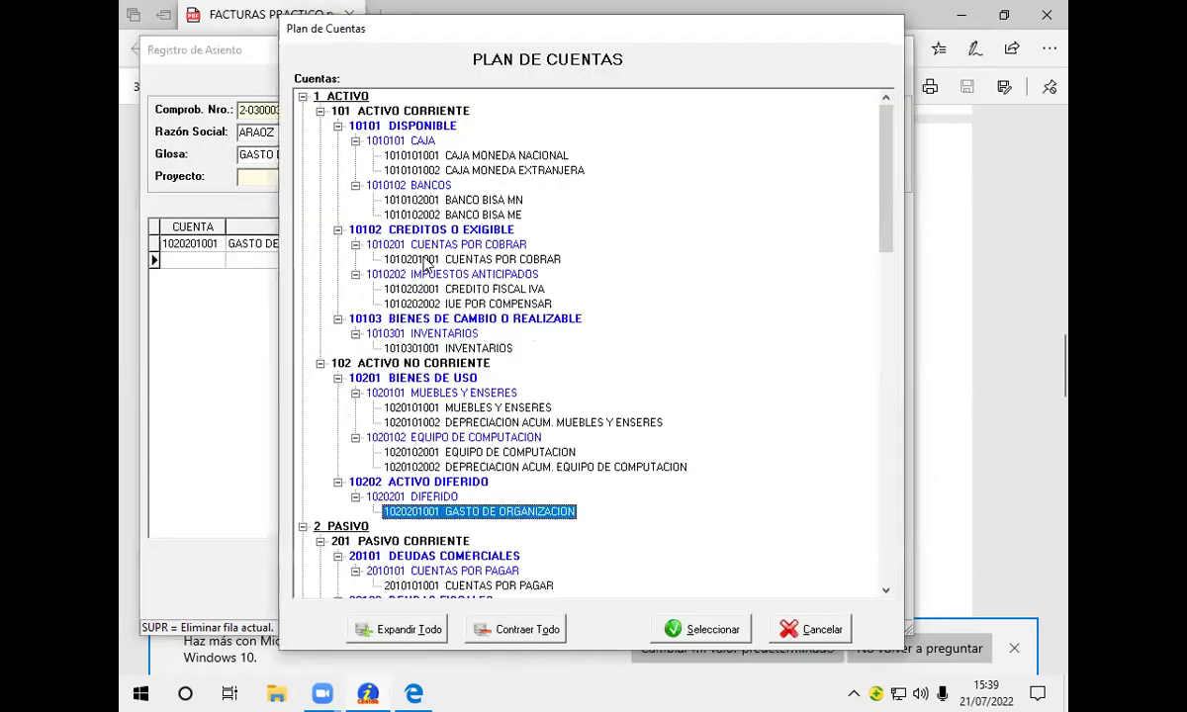
left_click(492, 202)
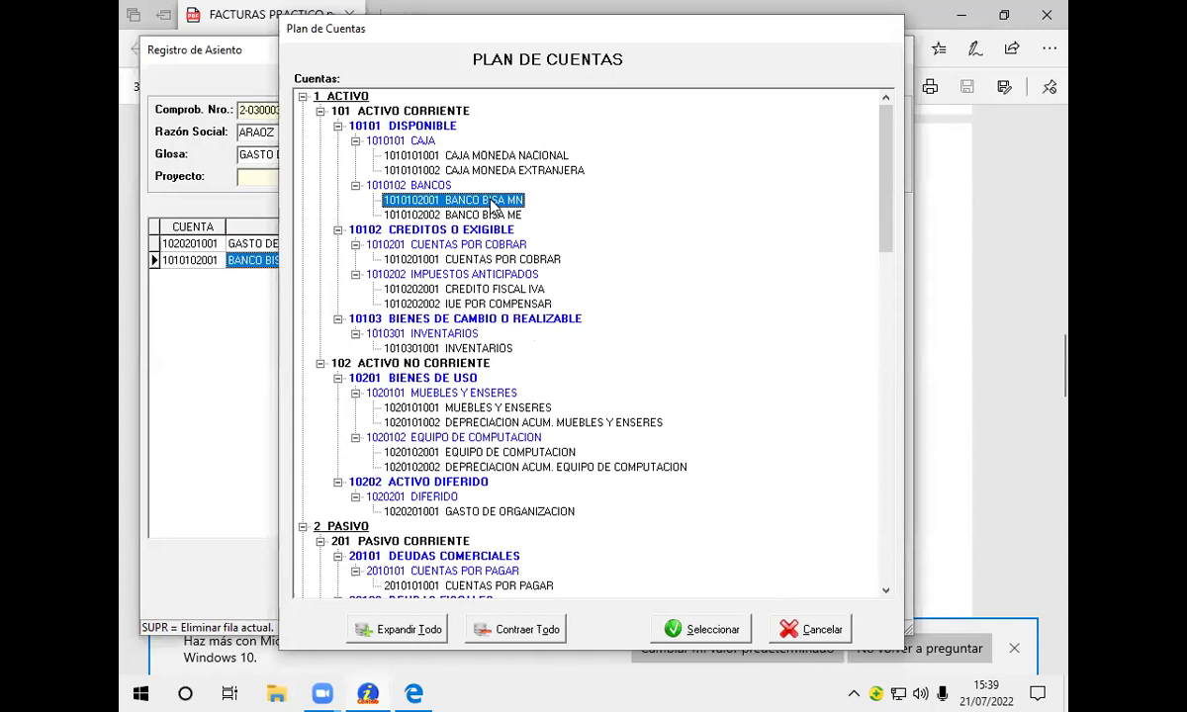
double_click(492, 202)
left_click(817, 262)
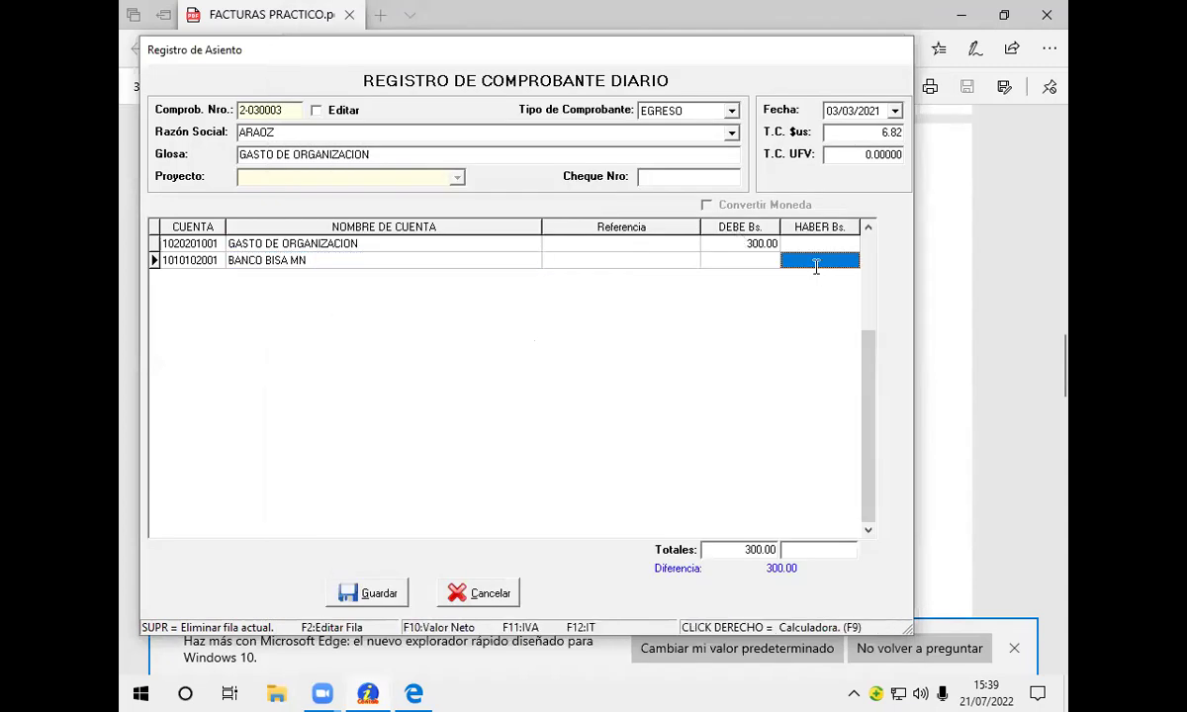
type("300")
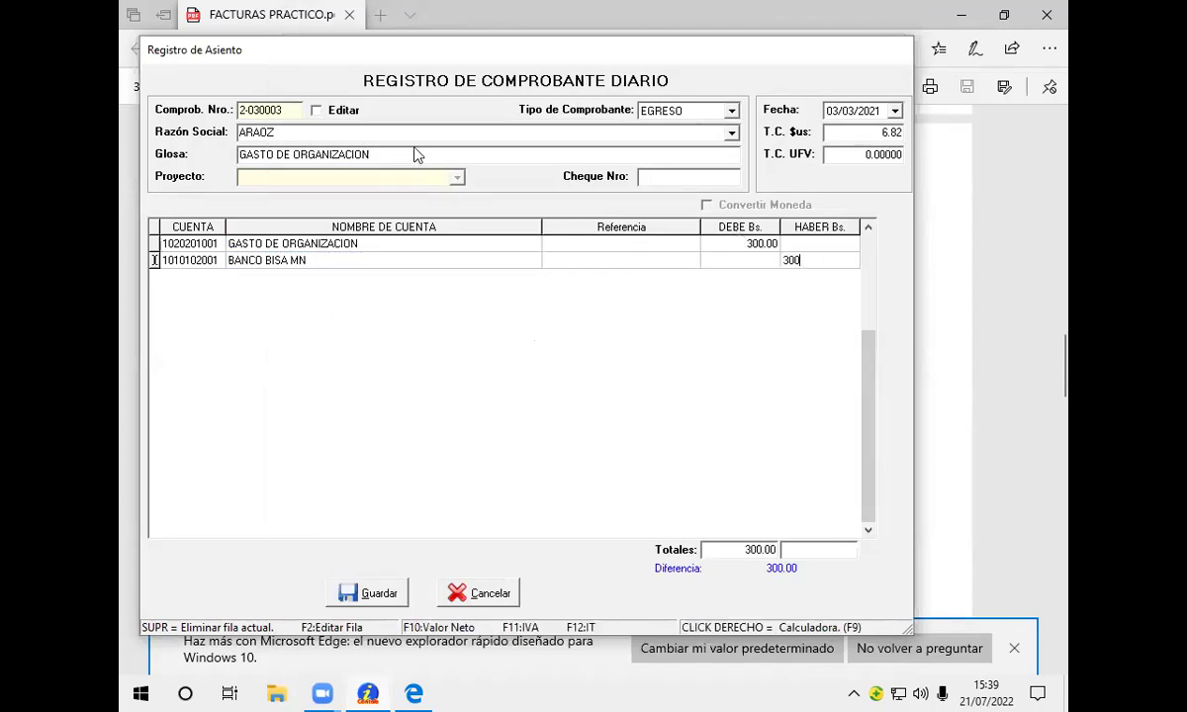
key("Return")
Clear the surname from the Razón Social field
left_click(411, 138)
left_click(413, 138)
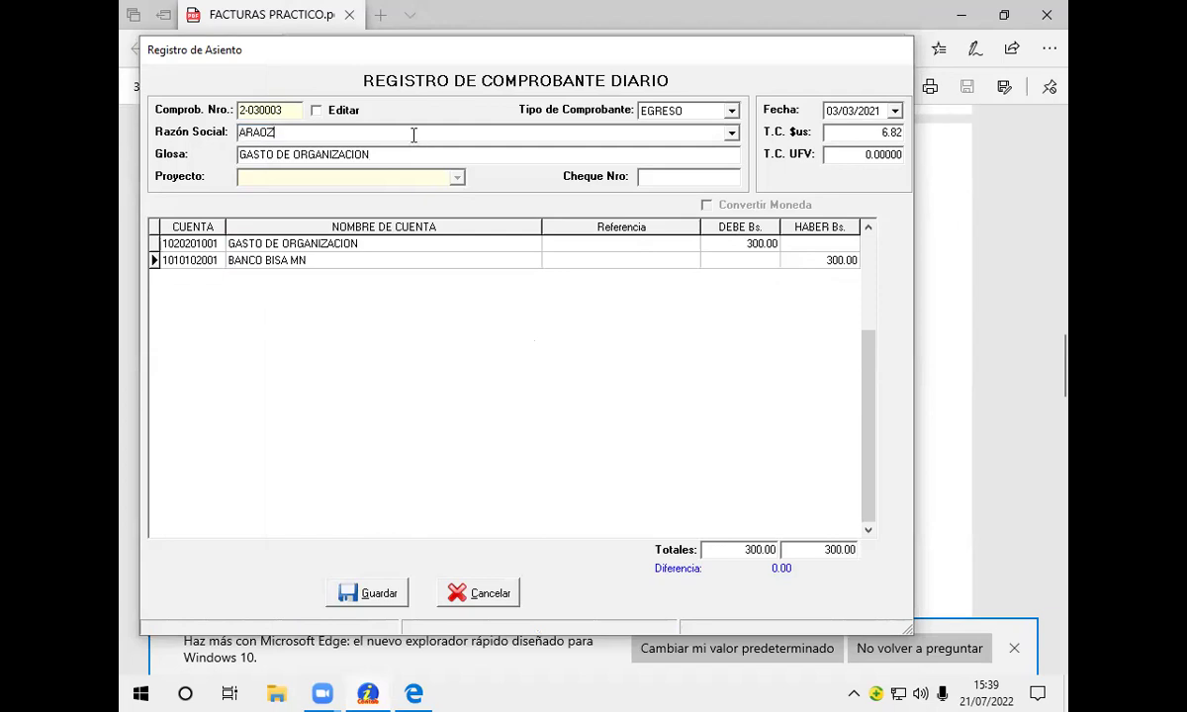
key("BackSpace")
key("BackSpace")
key("BackSpace")
key("BackSpace")
key("BackSpace")
After checking the invoice, enter the supplier's full name in Razón Social
mouse_move(424, 691)
left_click(430, 646)
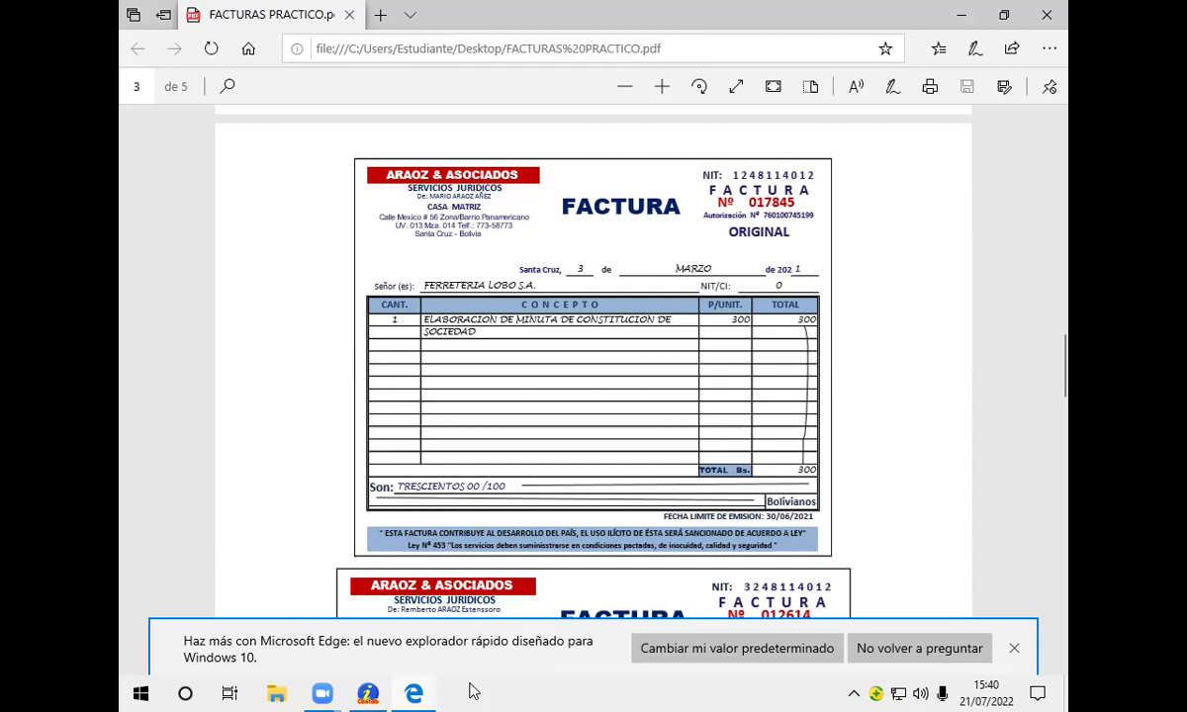
left_click(368, 693)
left_click(270, 129)
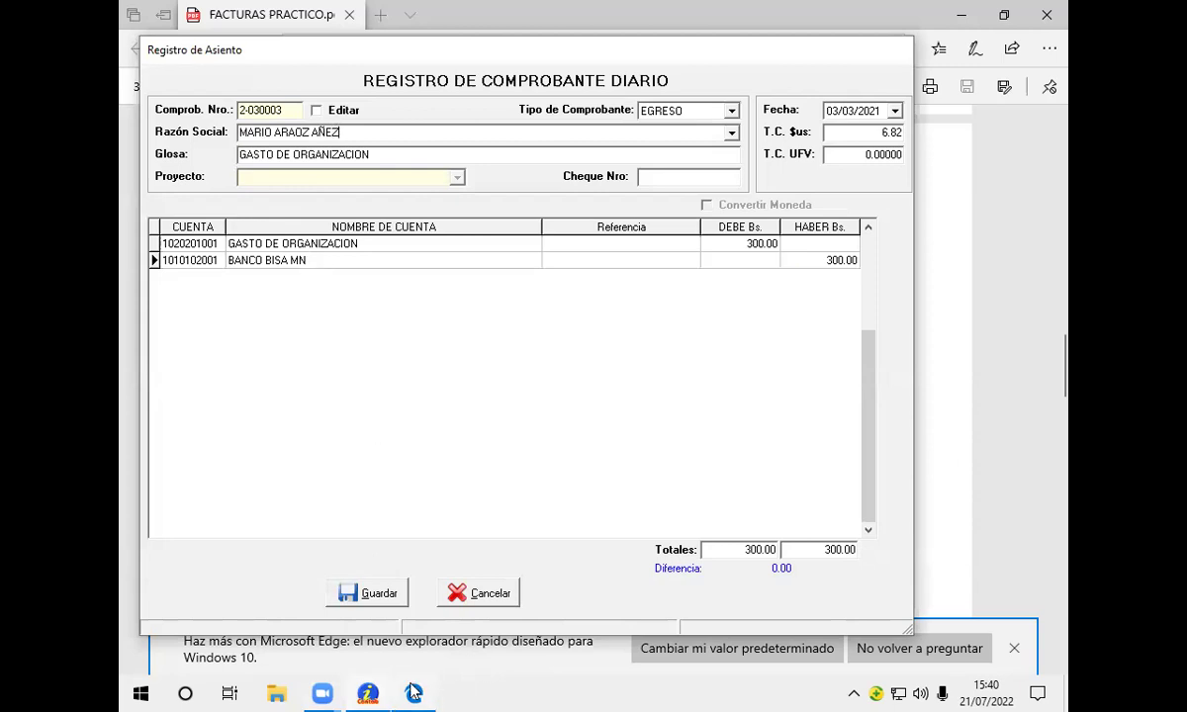
Recheck the invoice and save voucher 2-030003 for 300 Bs
left_click(414, 692)
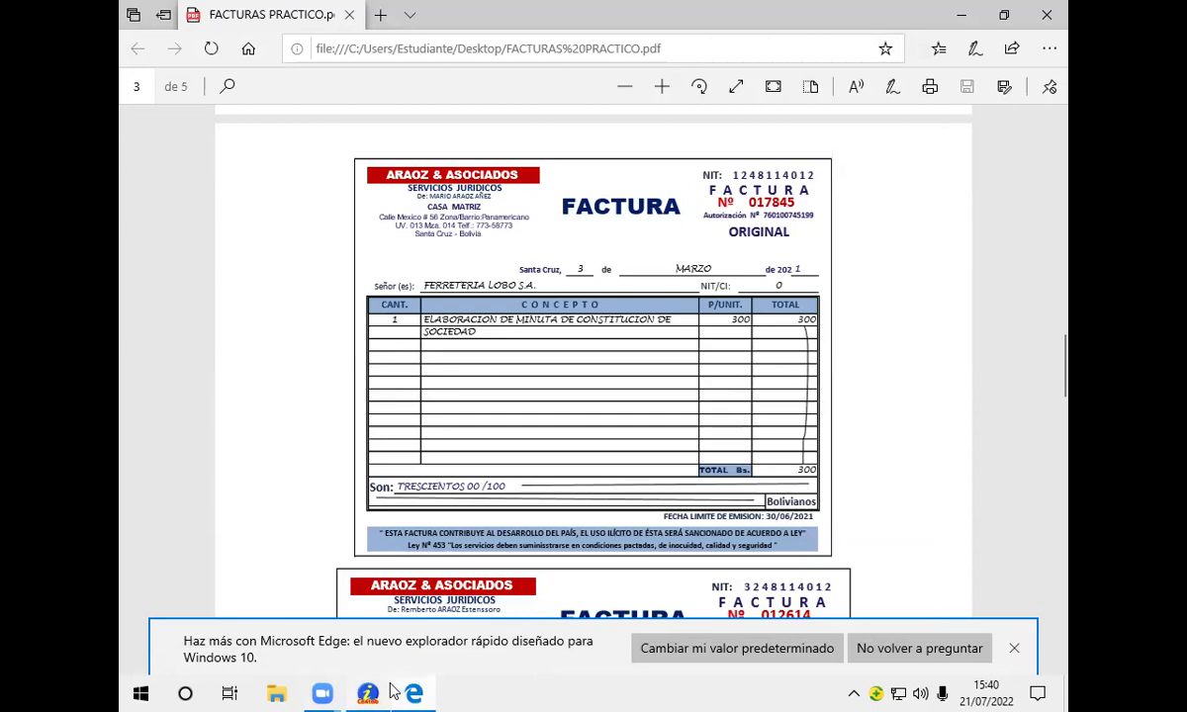
left_click(382, 692)
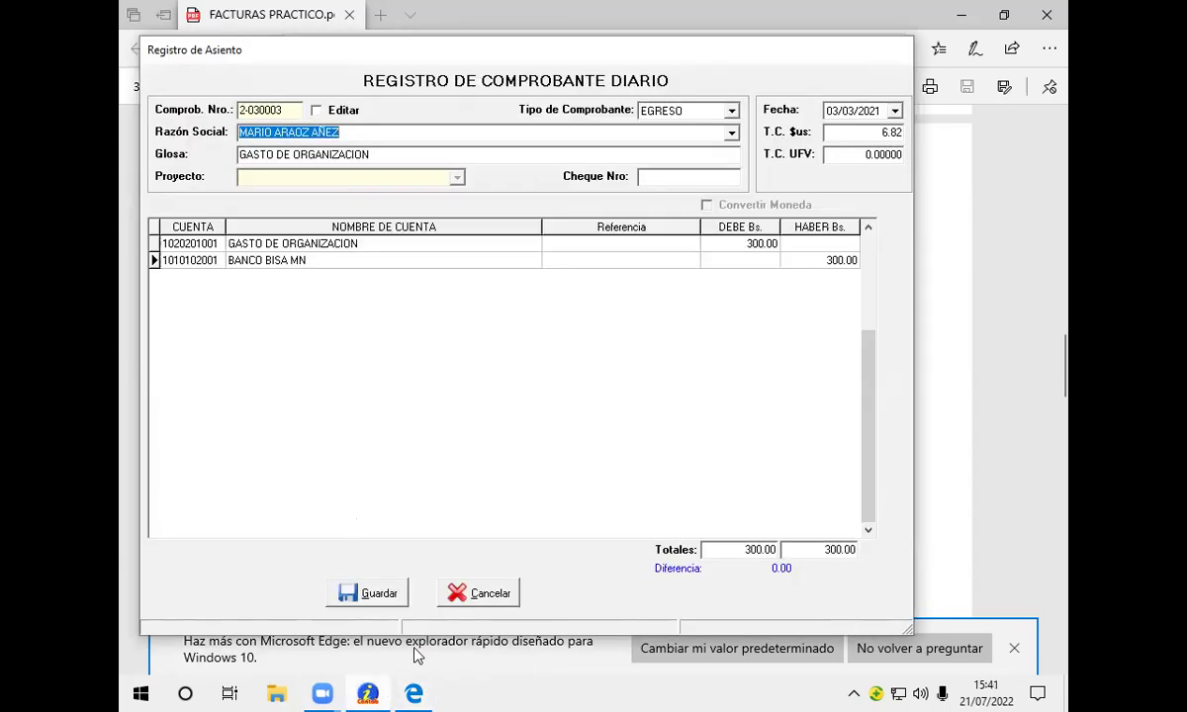
left_click(422, 691)
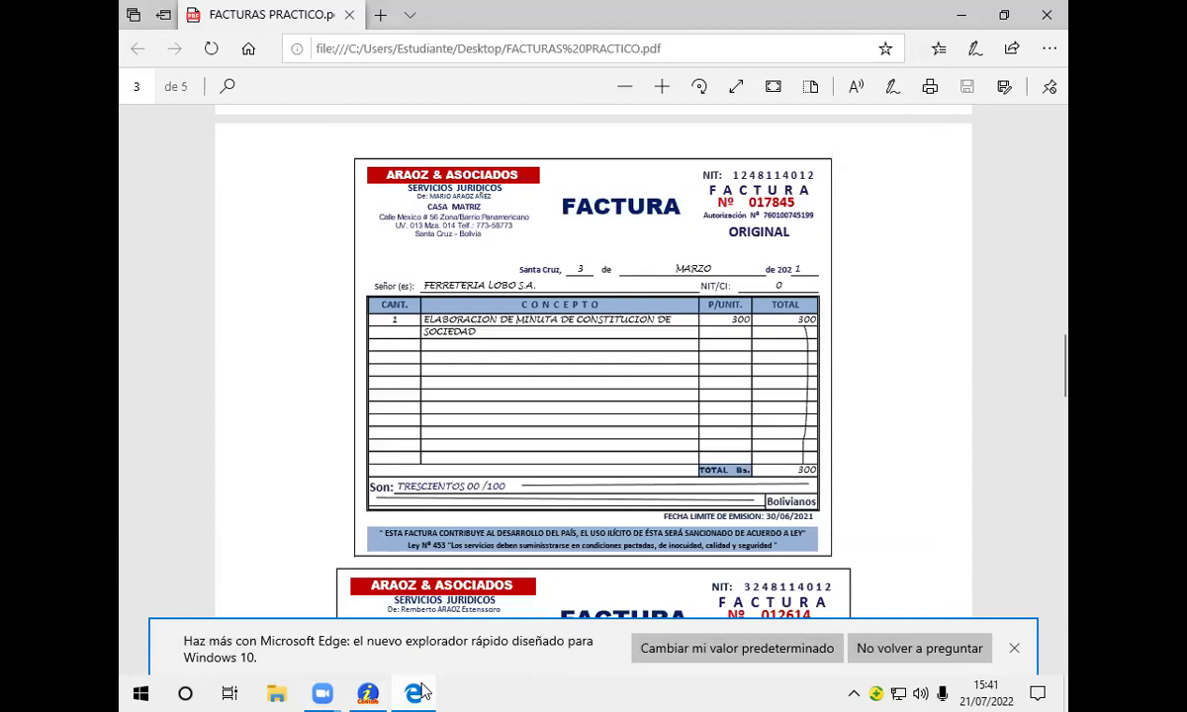
key("alt+Tab")
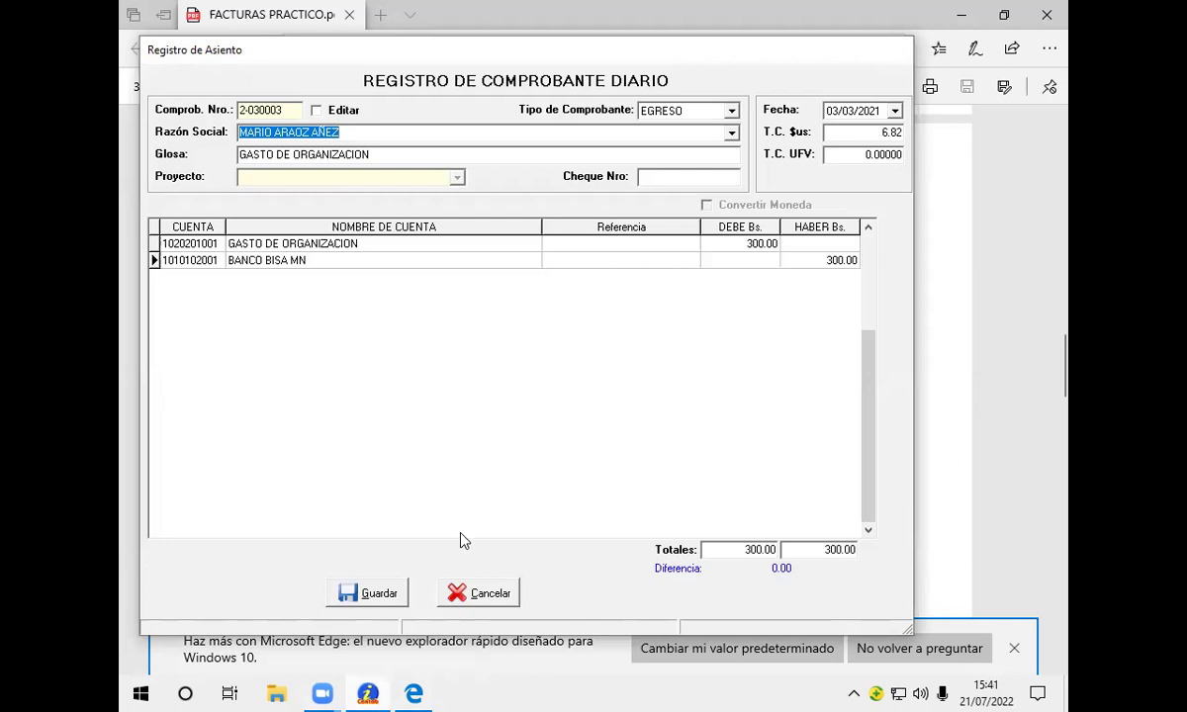
left_click(399, 594)
Start new EGRESO voucher 2-030004 dated 05/03/2021
left_click(531, 103)
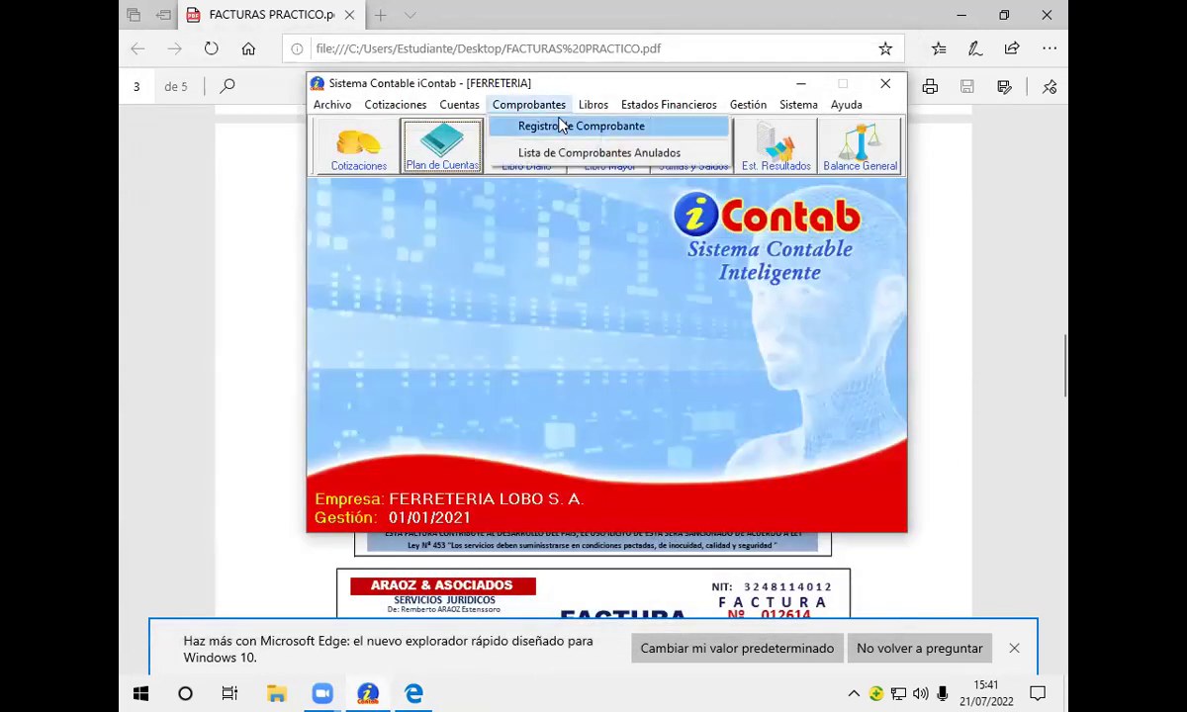
left_click(561, 126)
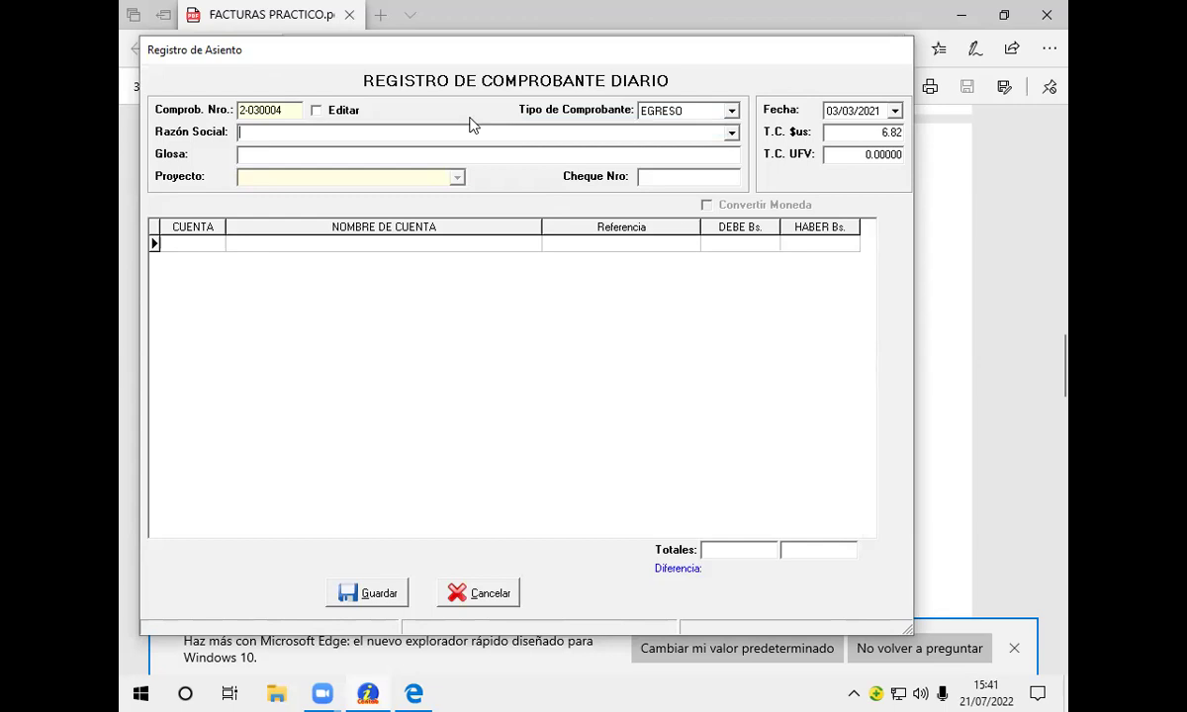
left_click(832, 112)
left_click(535, 133)
Enter the issuer's name from invoice 012614 in Razón Social
key("alt+Tab")
scroll(690, 438, "down", 2)
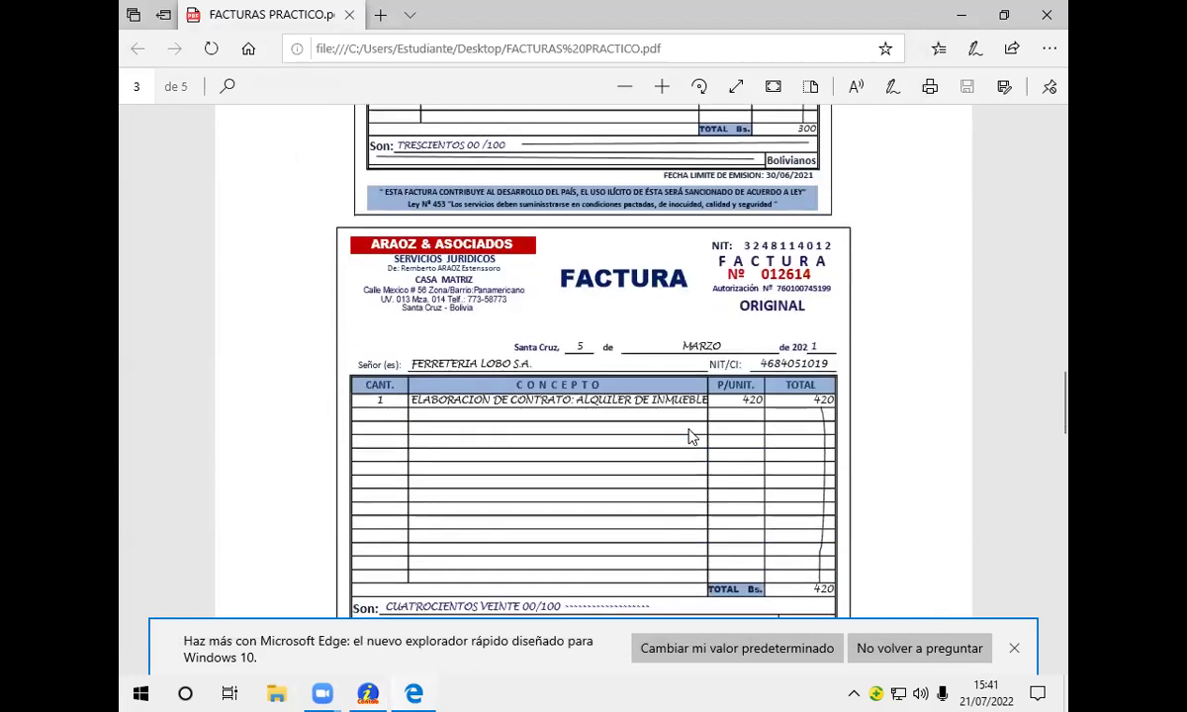
scroll(690, 438, "up", 3)
scroll(690, 437, "down", 4)
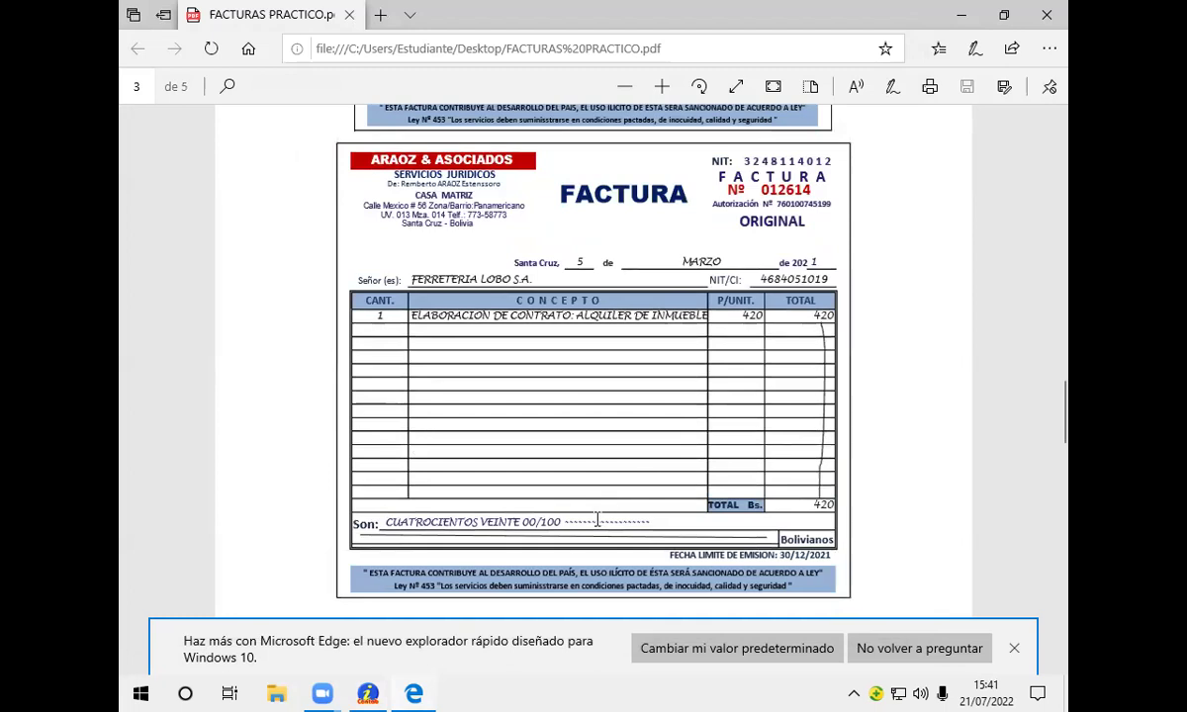
left_click(368, 693)
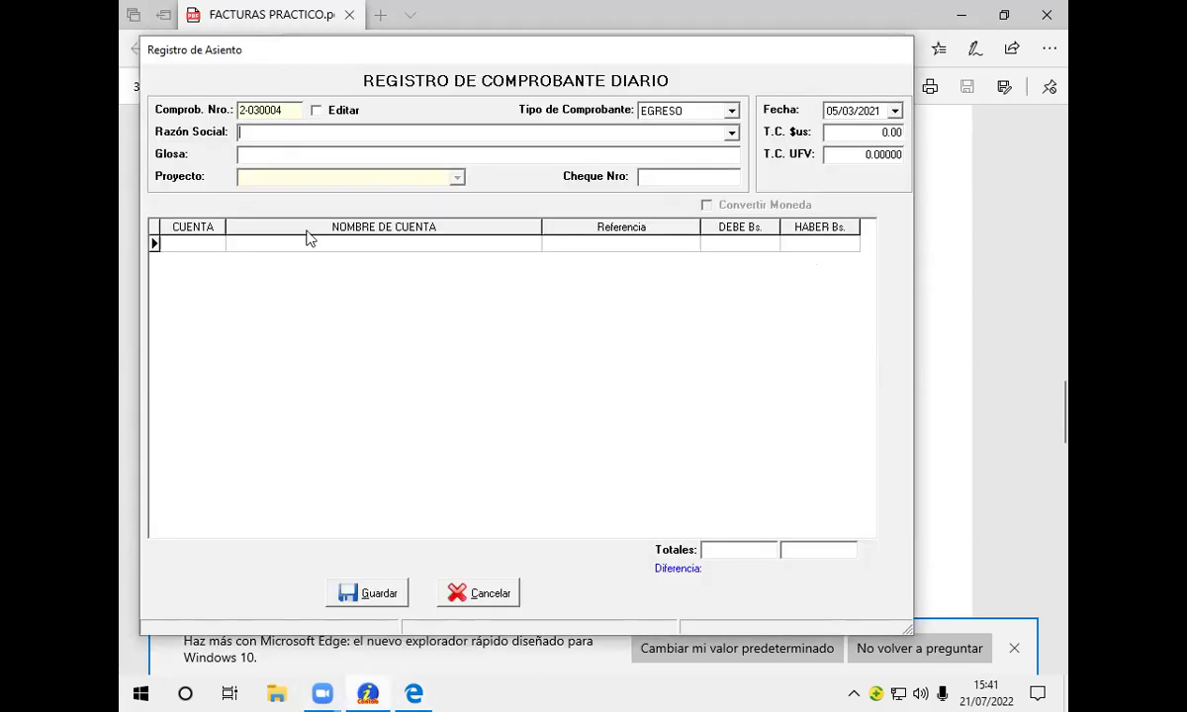
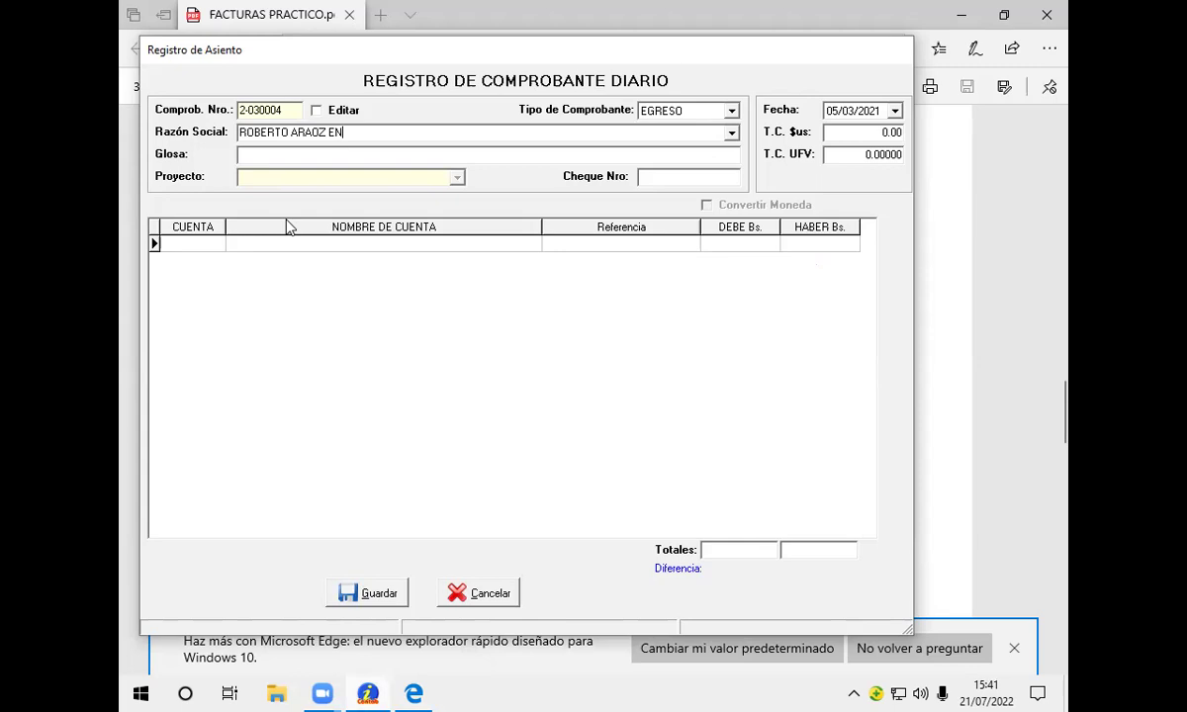
Correct the issuer's surname after checking it against the invoice
left_click(419, 692)
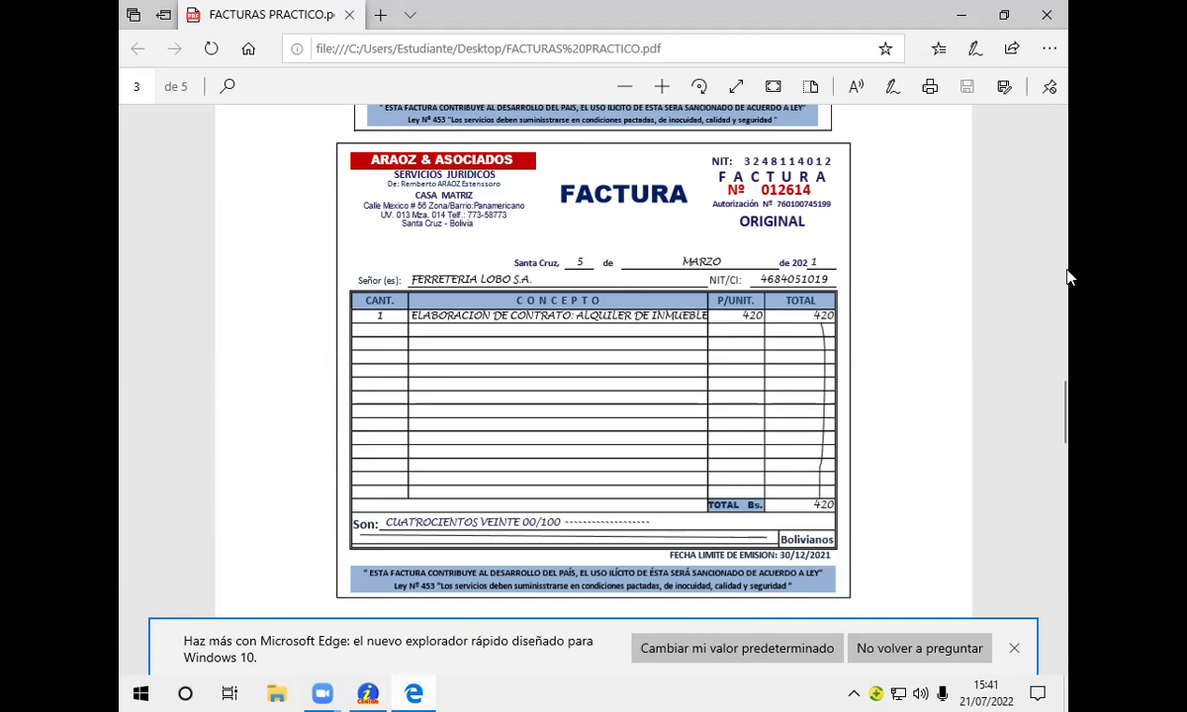
left_click(368, 693)
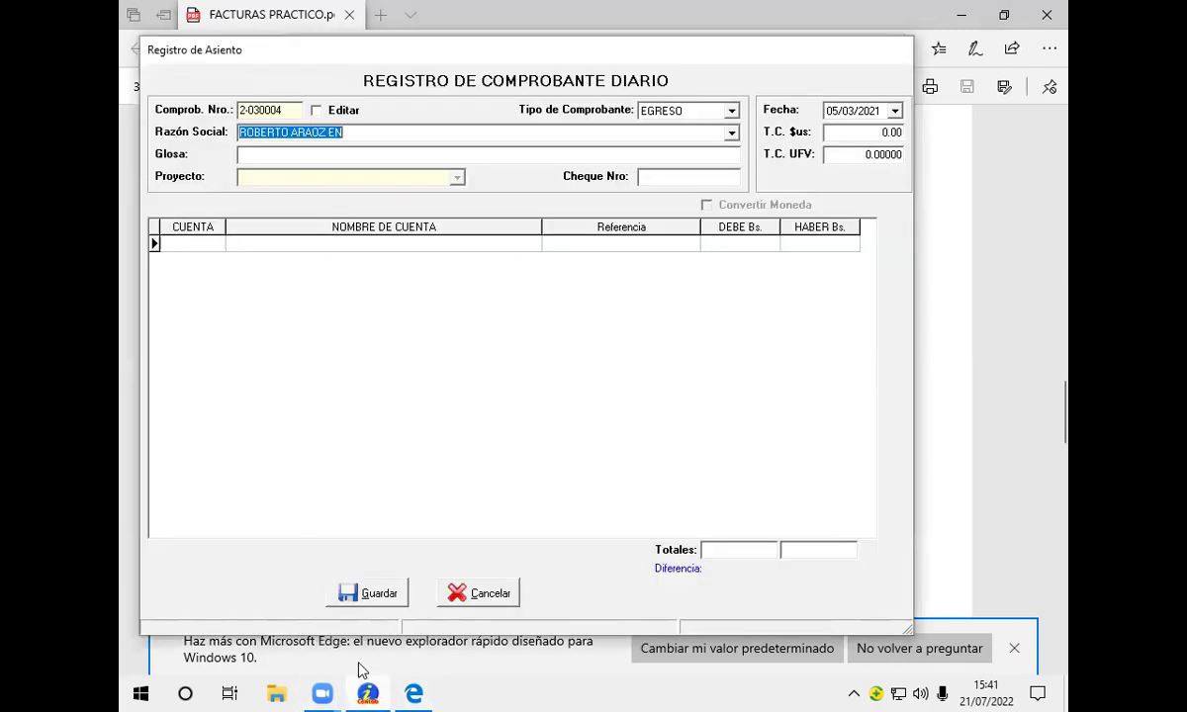
left_click(354, 134)
key("BackSpace")
type("S")
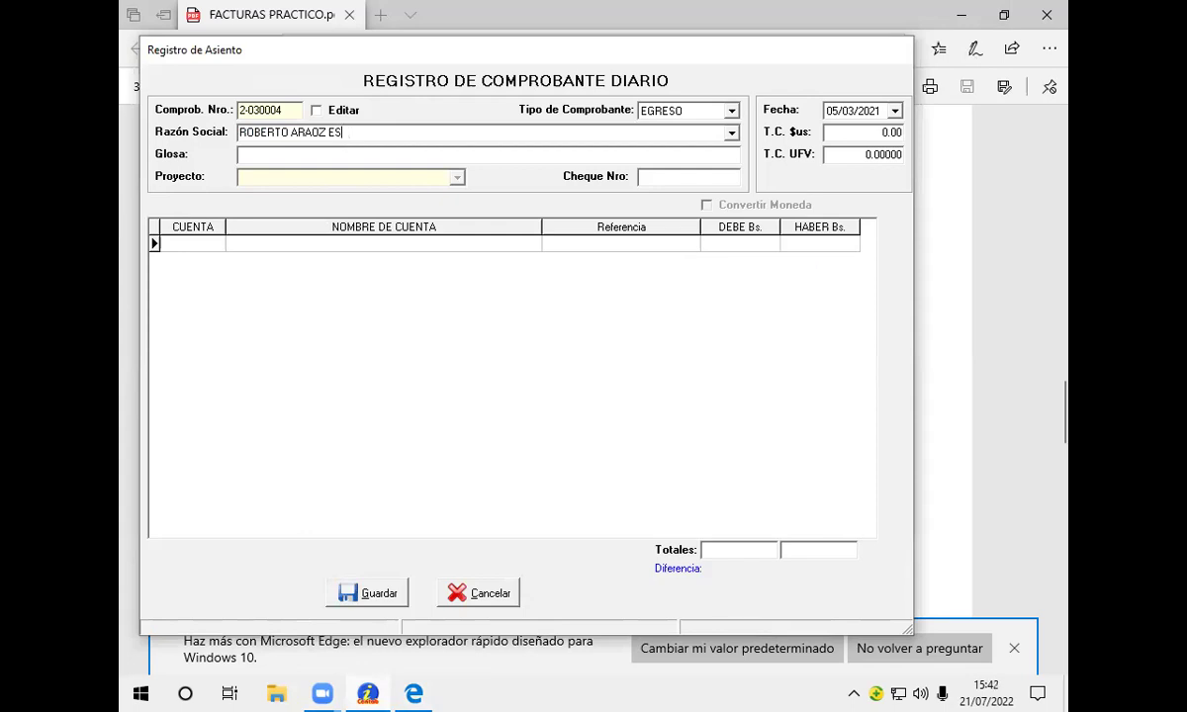
type("TENSSORO")
mouse_move(372, 692)
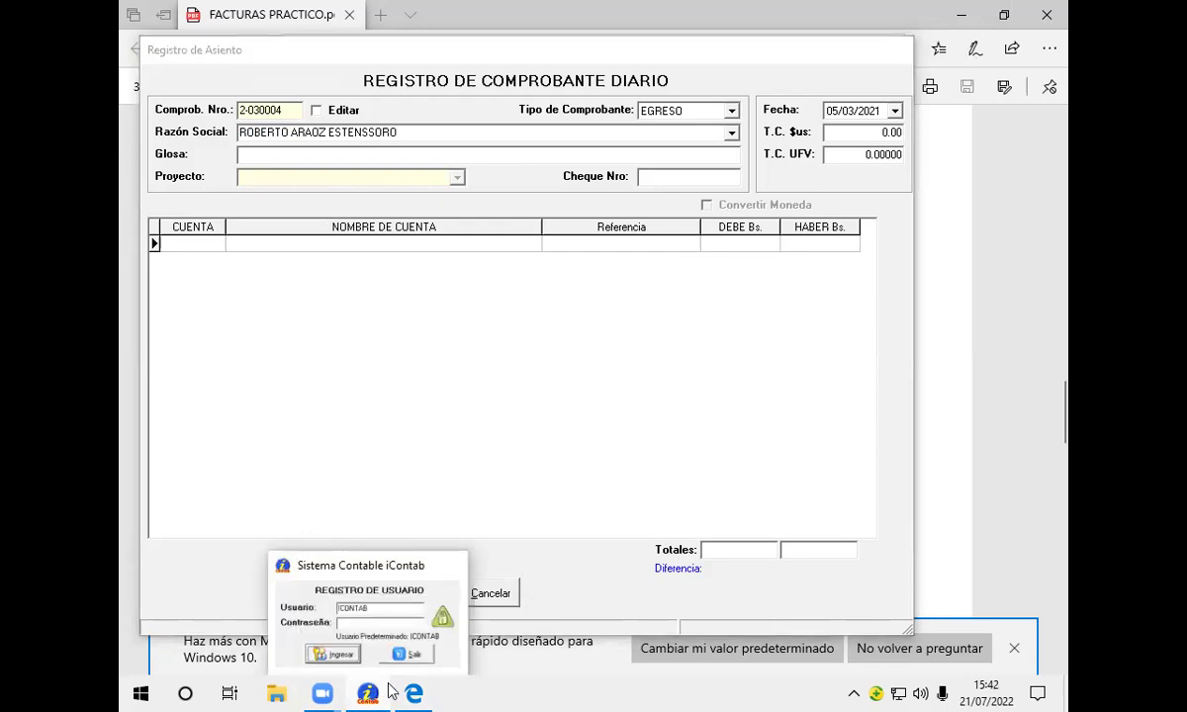
left_click(413, 692)
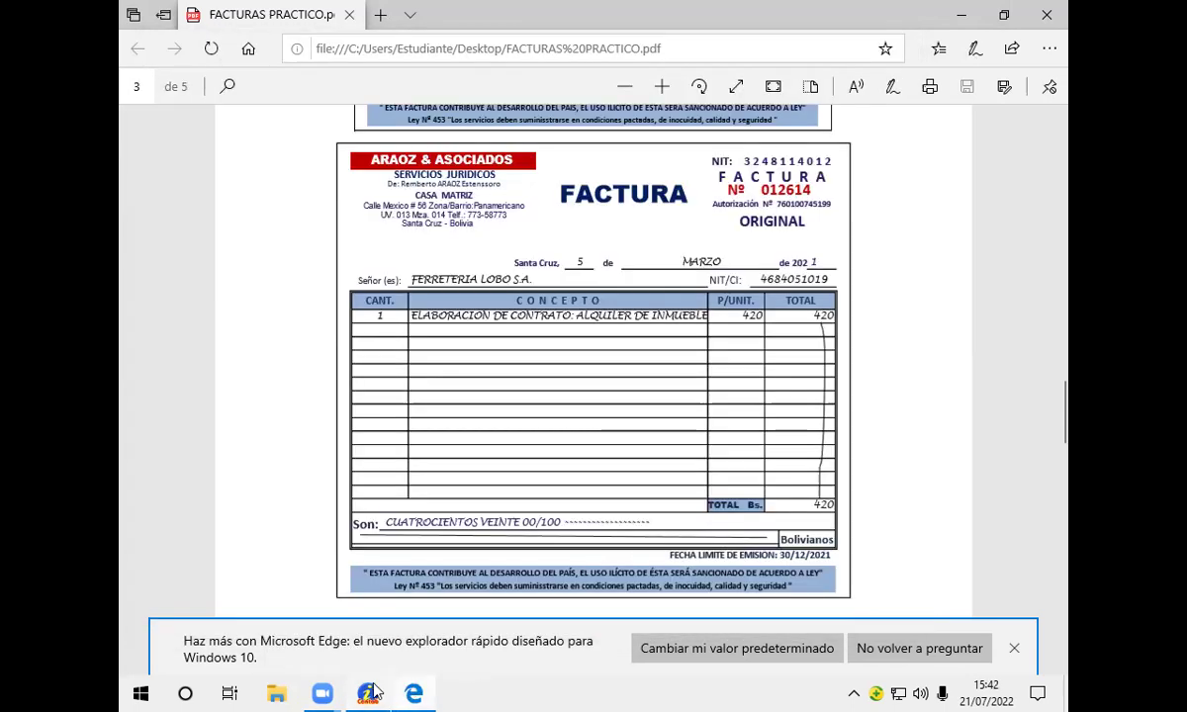
left_click(368, 693)
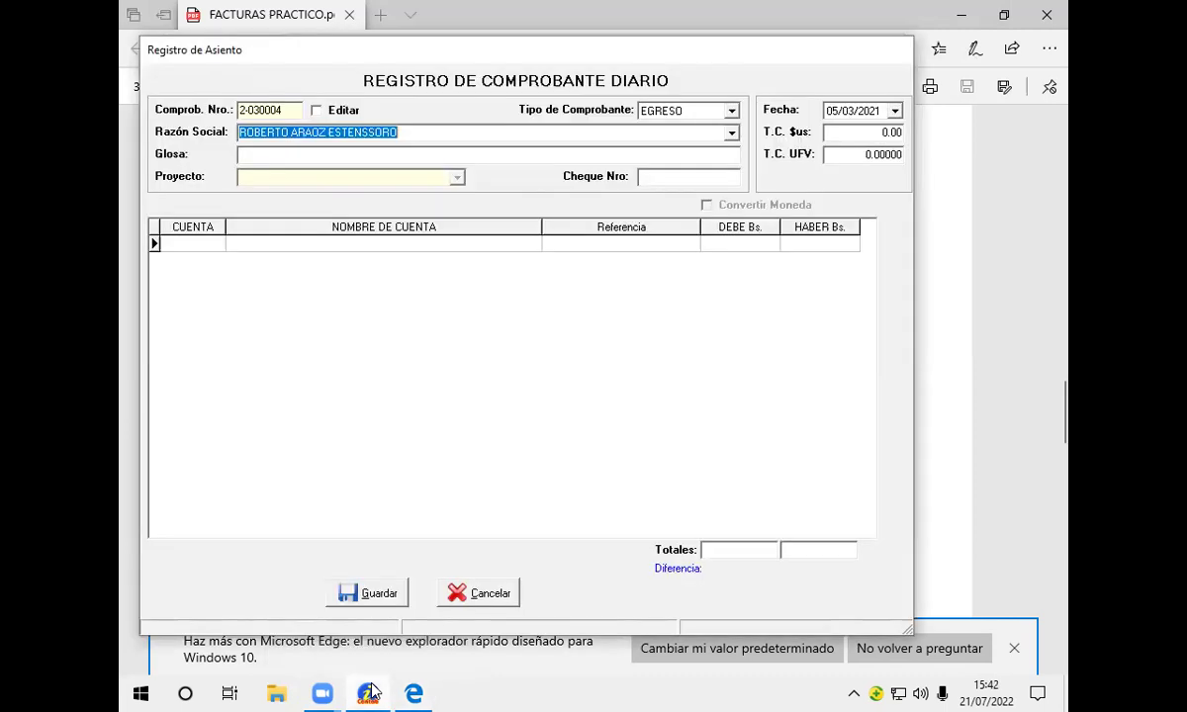
Type GASTO DE ORGANIZACION in Glosa, then erase it, leaving the description empty
left_click(338, 154)
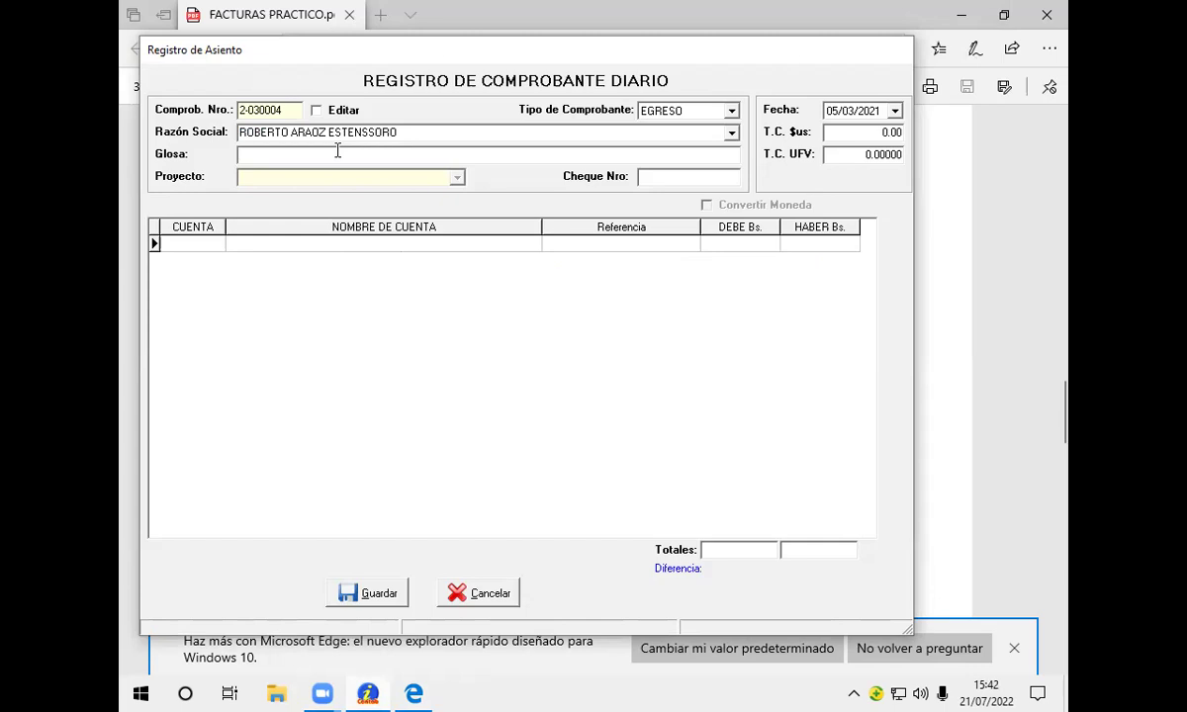
type("GASTO DE ORGANIZACION")
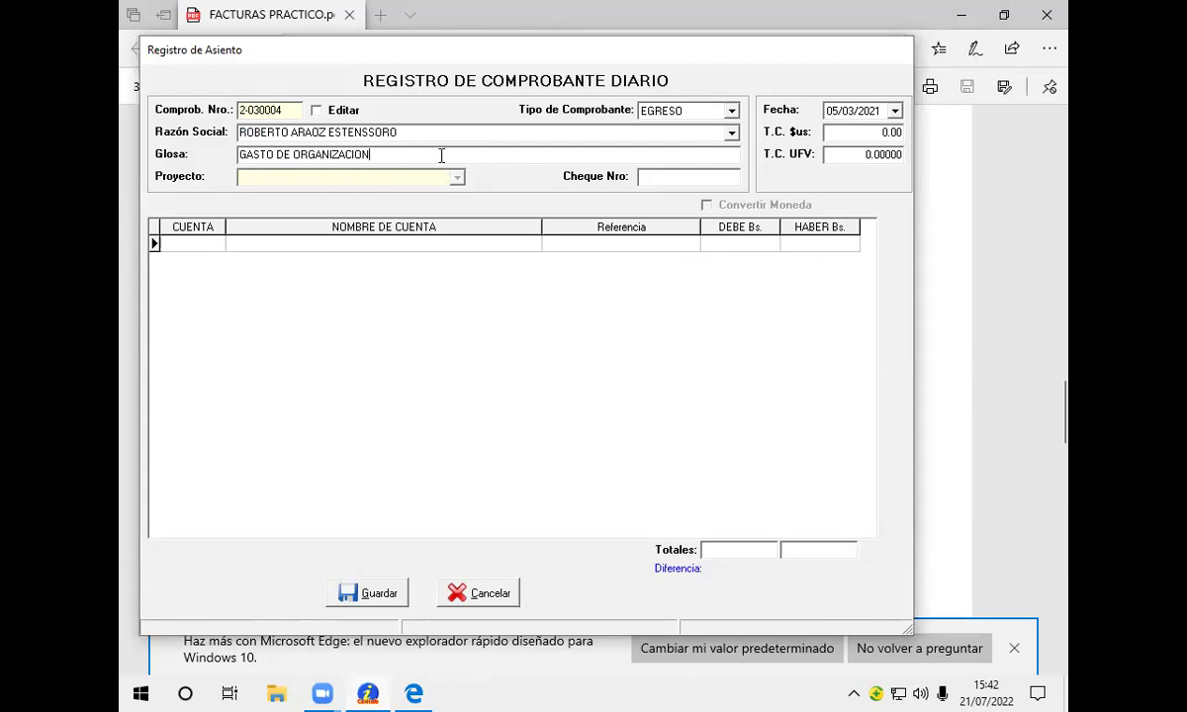
key("BackSpace")
key("BackSpace")
key("BackSpace")
key("BackSpace")
key("BackSpace")
key("BackSpace")
key("BackSpace")
key("BackSpace")
key("BackSpace")
key("BackSpace")
key("BackSpace")
key("BackSpace")
key("BackSpace")
key("BackSpace")
key("BackSpace")
key("BackSpace")
key("BackSpace")
key("BackSpace")
key("BackSpace")
key("BackSpace")
key("BackSpace")
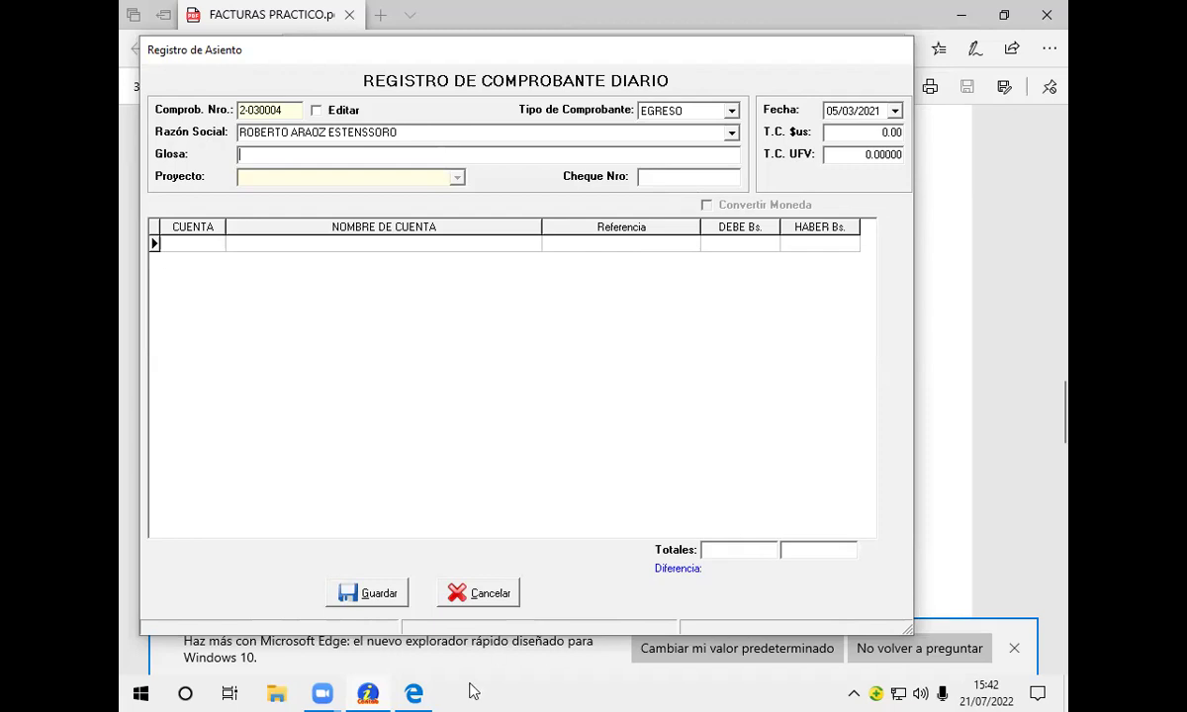
mouse_move(414, 692)
left_click(411, 247)
right_click(411, 247)
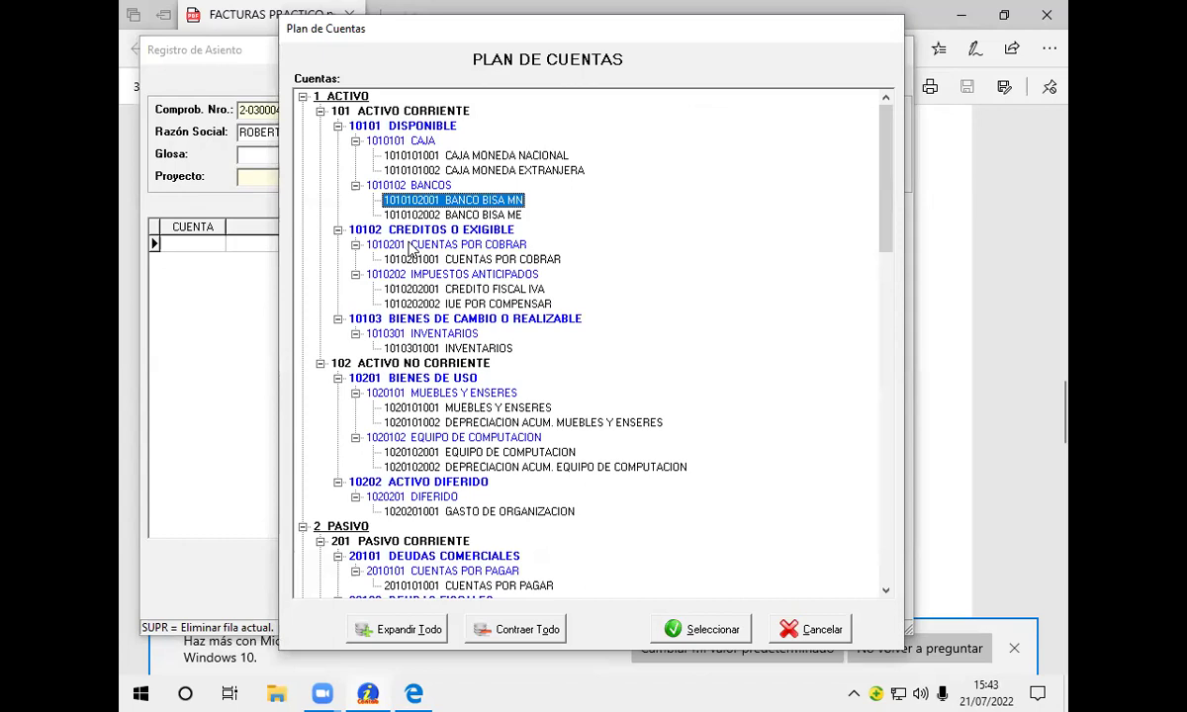
left_click(732, 627)
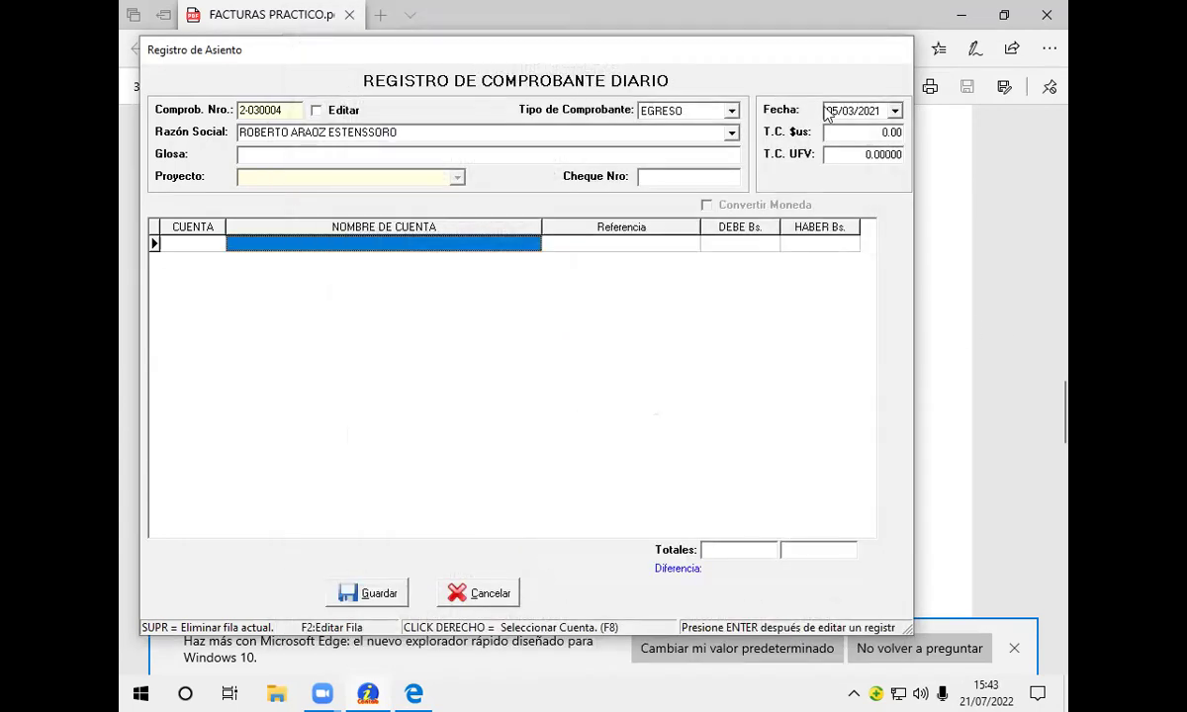
left_click(853, 133)
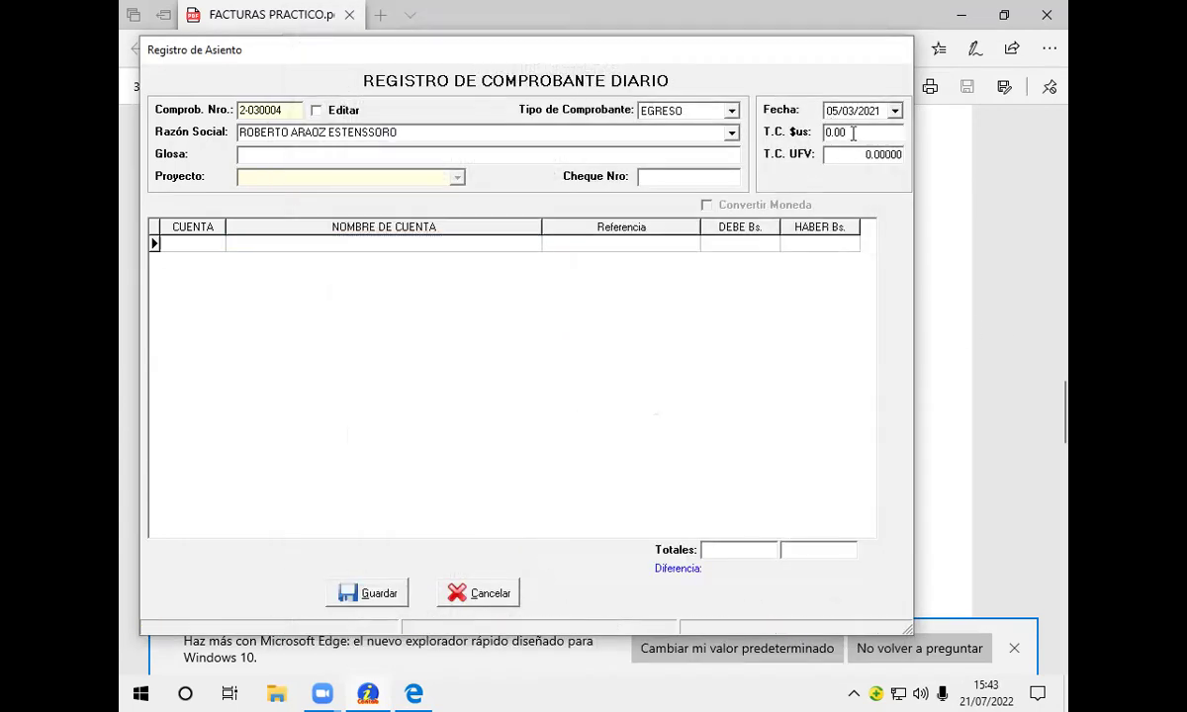
key("BackSpace")
key("BackSpace")
key("BackSpace")
key("BackSpace")
type("6.82")
double_click(481, 244)
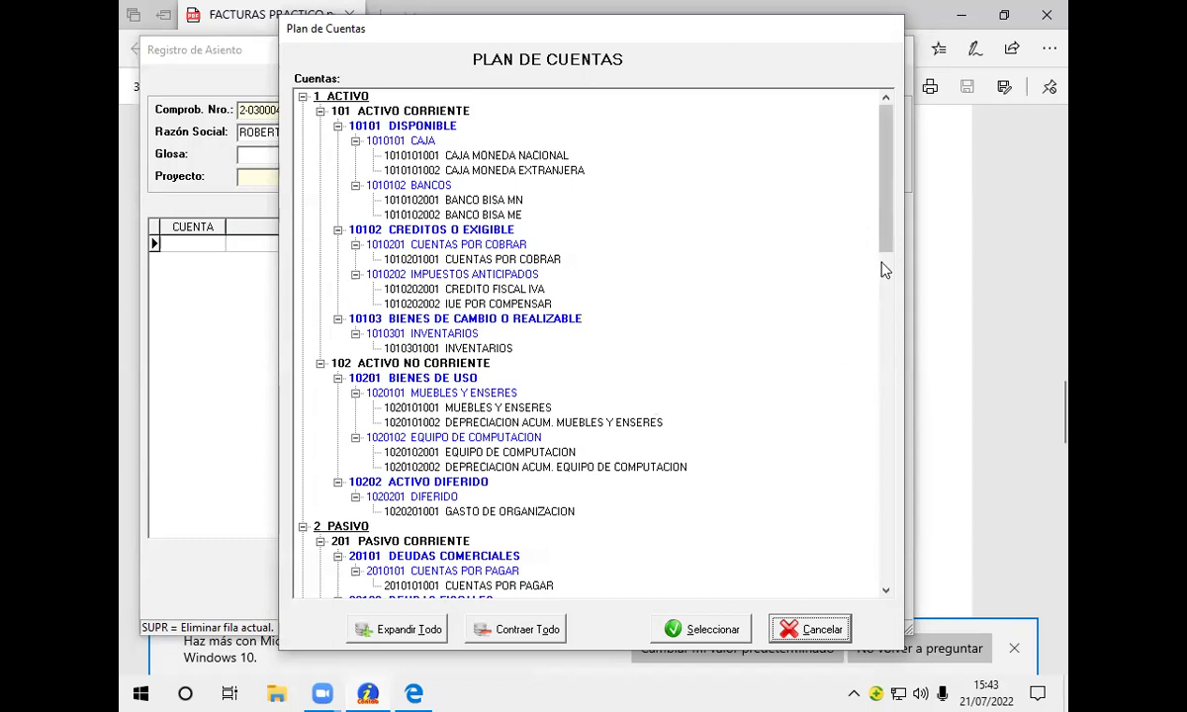
scroll(884, 269, "down", 2)
scroll(885, 269, "down", 3)
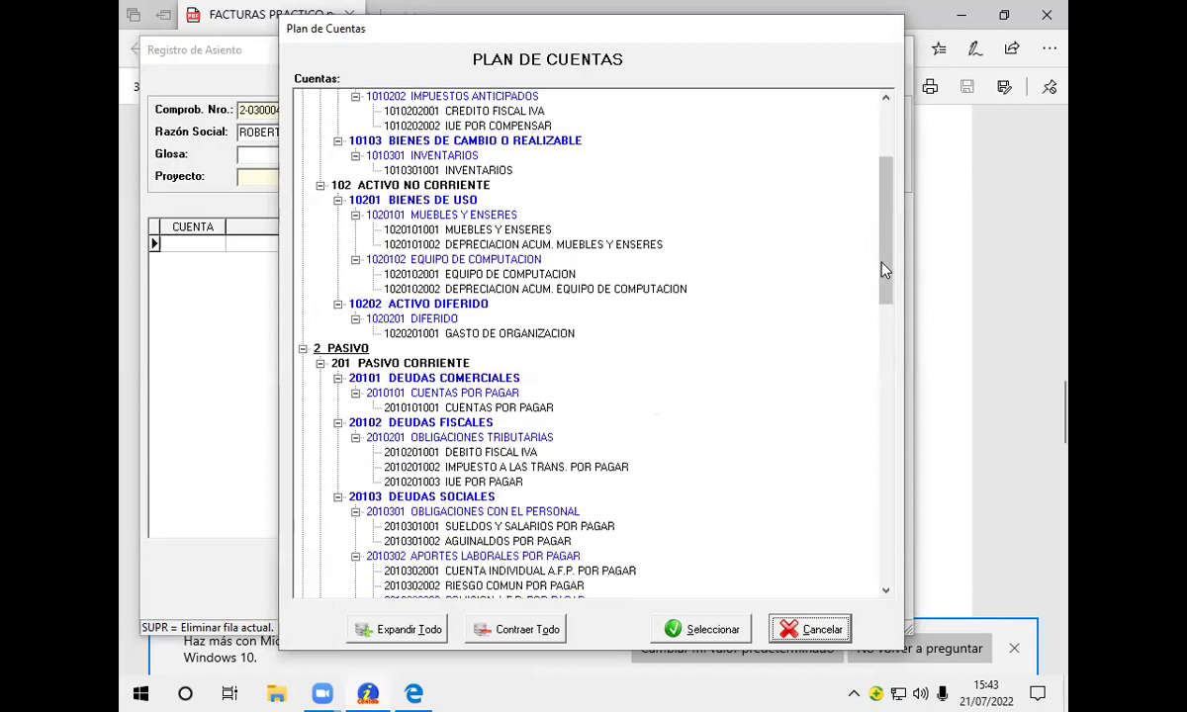
scroll(884, 269, "down", 1)
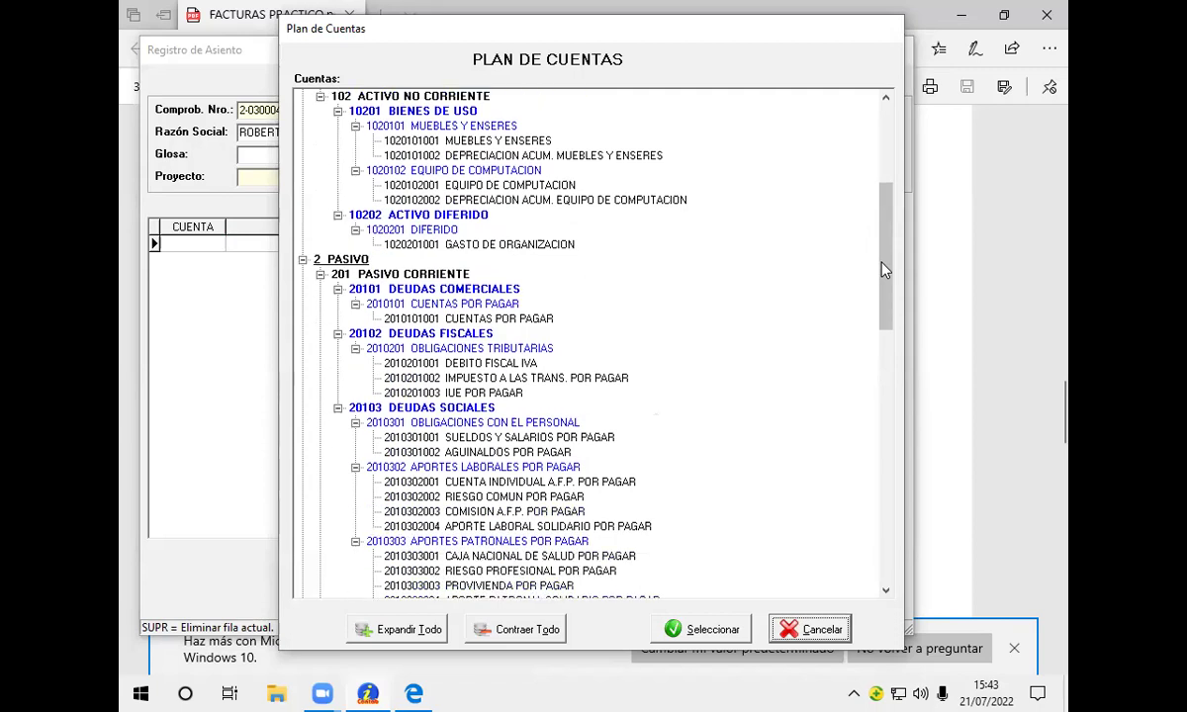
scroll(884, 269, "down", 1)
scroll(884, 269, "down", 1)
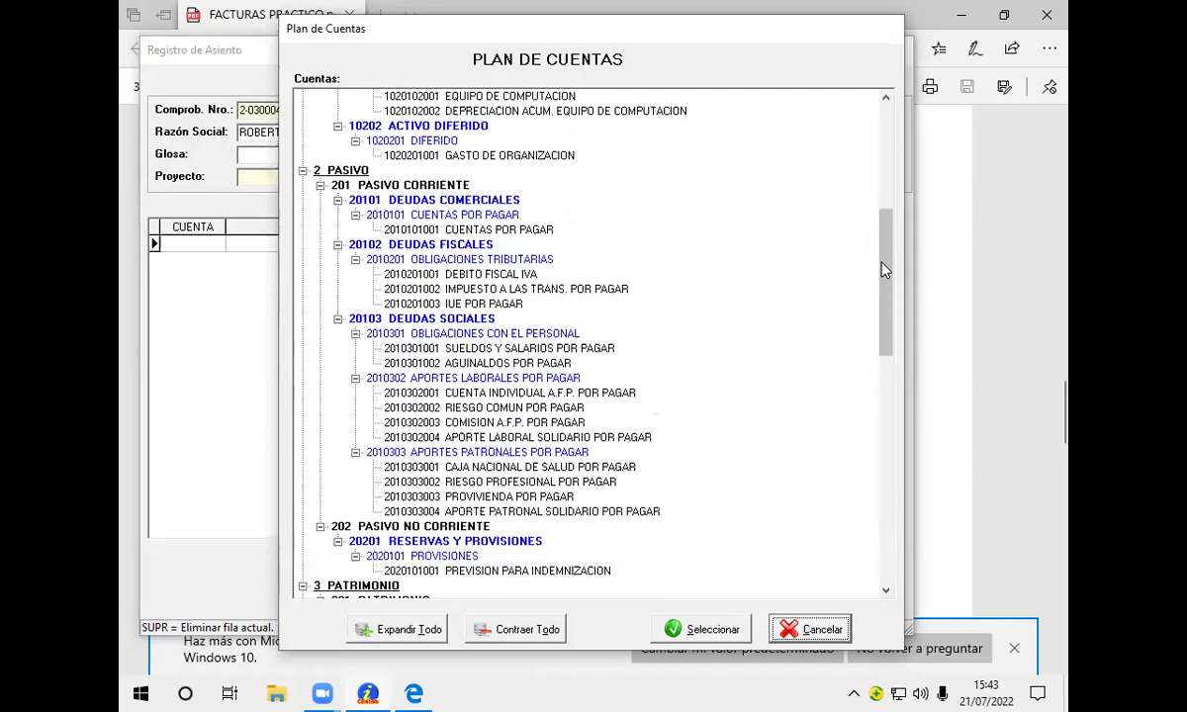
scroll(885, 269, "down", 3)
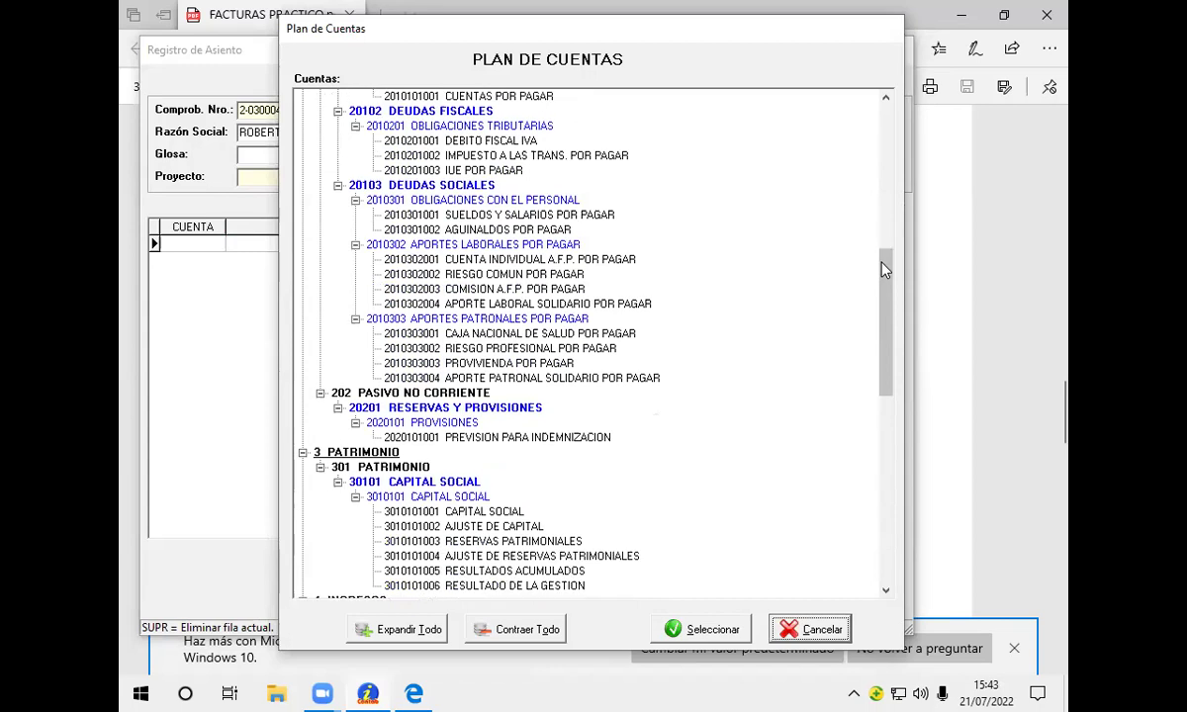
scroll(884, 269, "down", 3)
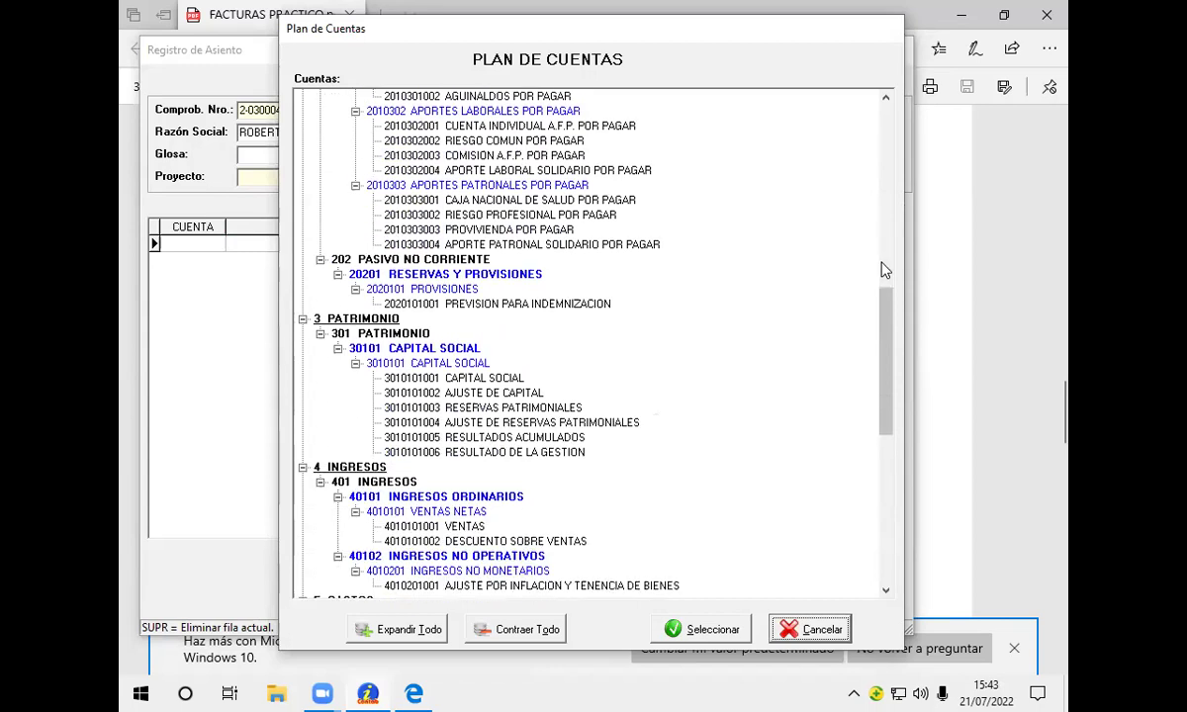
scroll(885, 269, "down", 1)
scroll(885, 269, "down", 4)
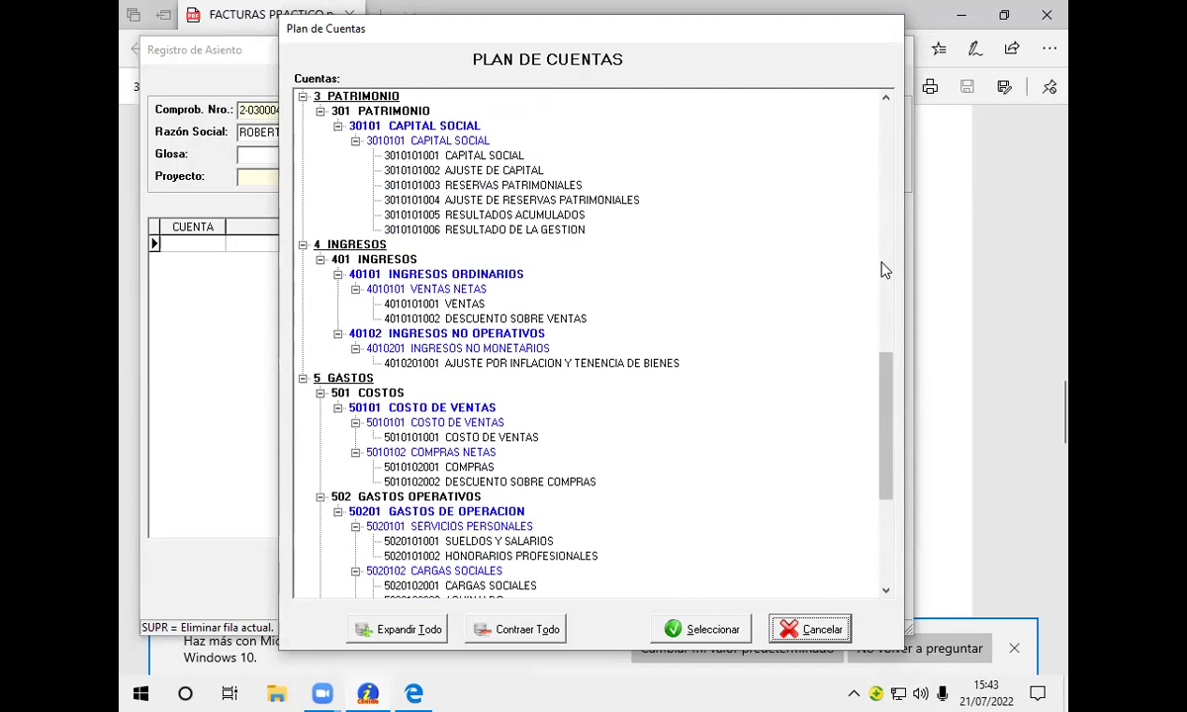
scroll(884, 269, "down", 1)
scroll(884, 269, "down", 2)
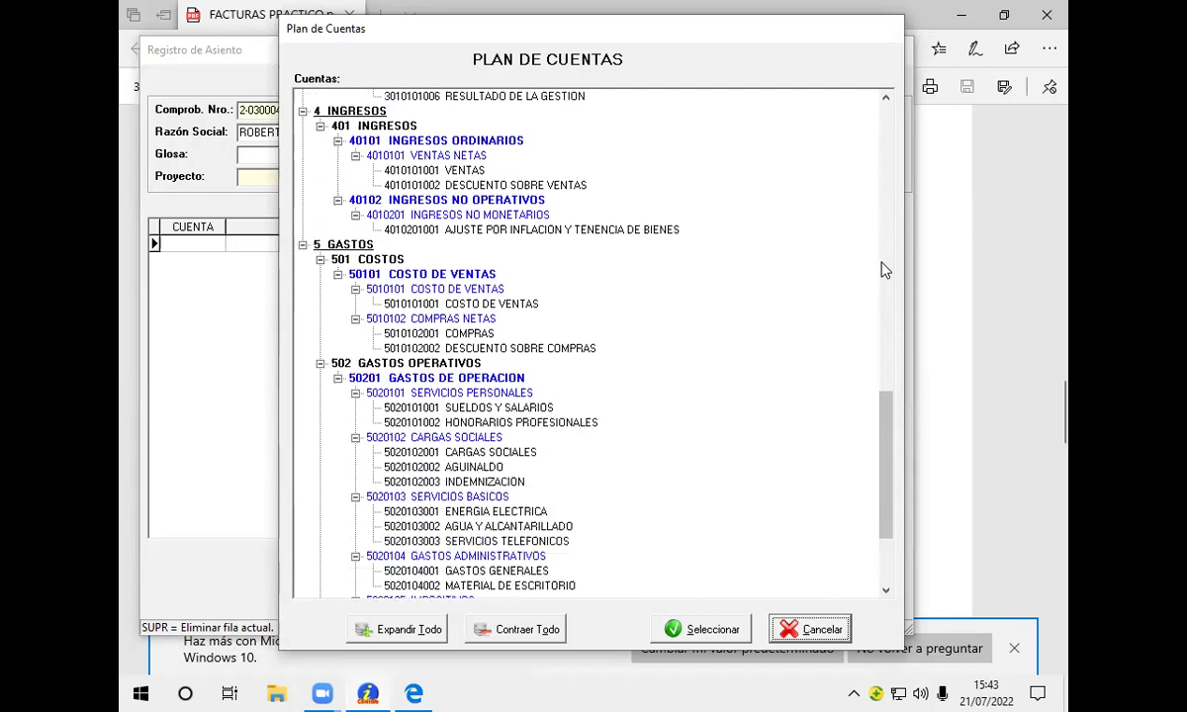
scroll(884, 269, "down", 4)
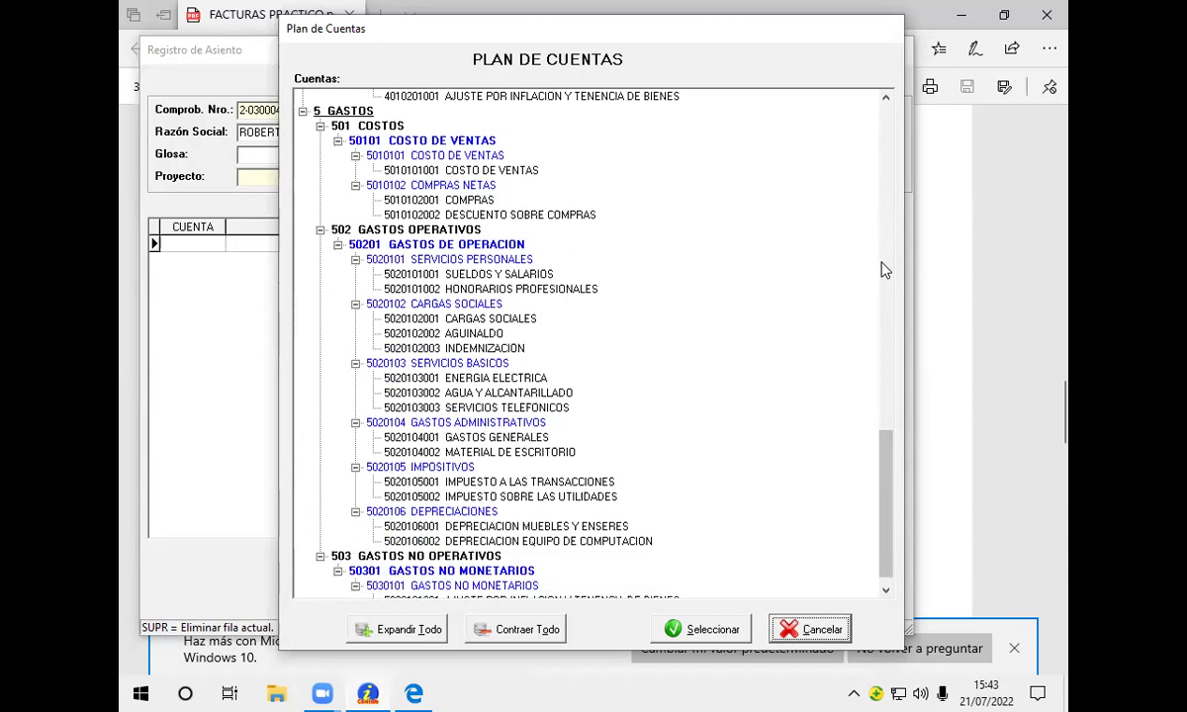
scroll(884, 269, "up", 20)
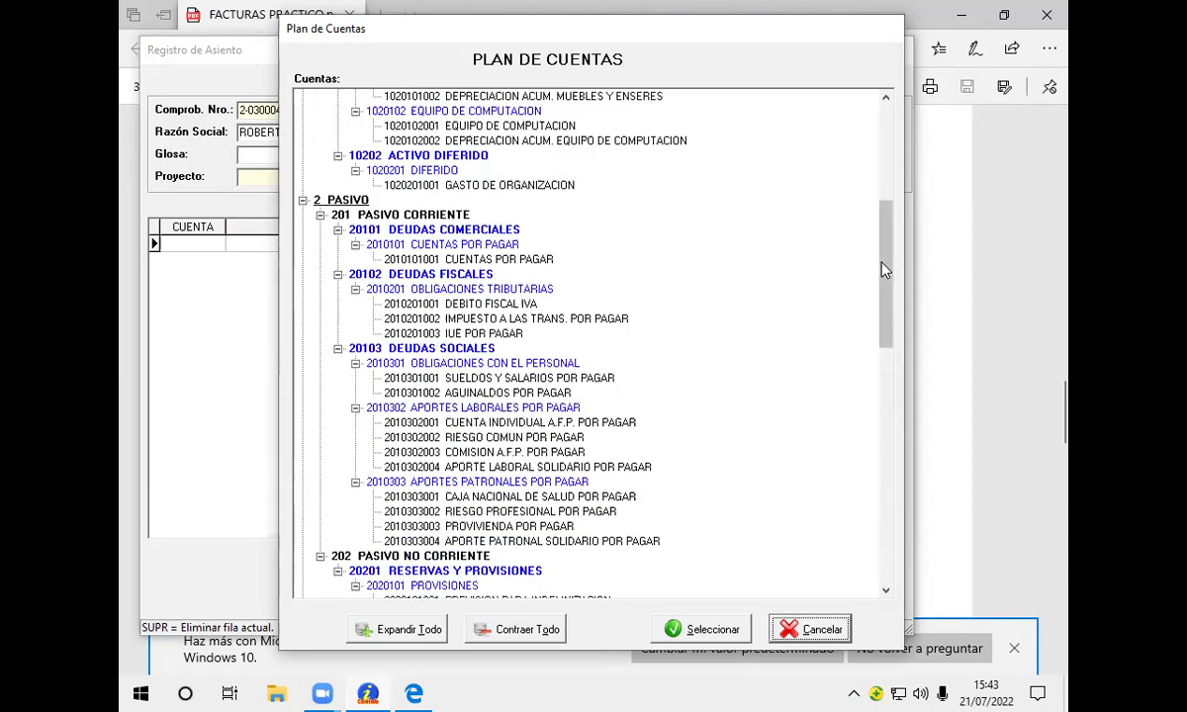
scroll(885, 269, "up", 2)
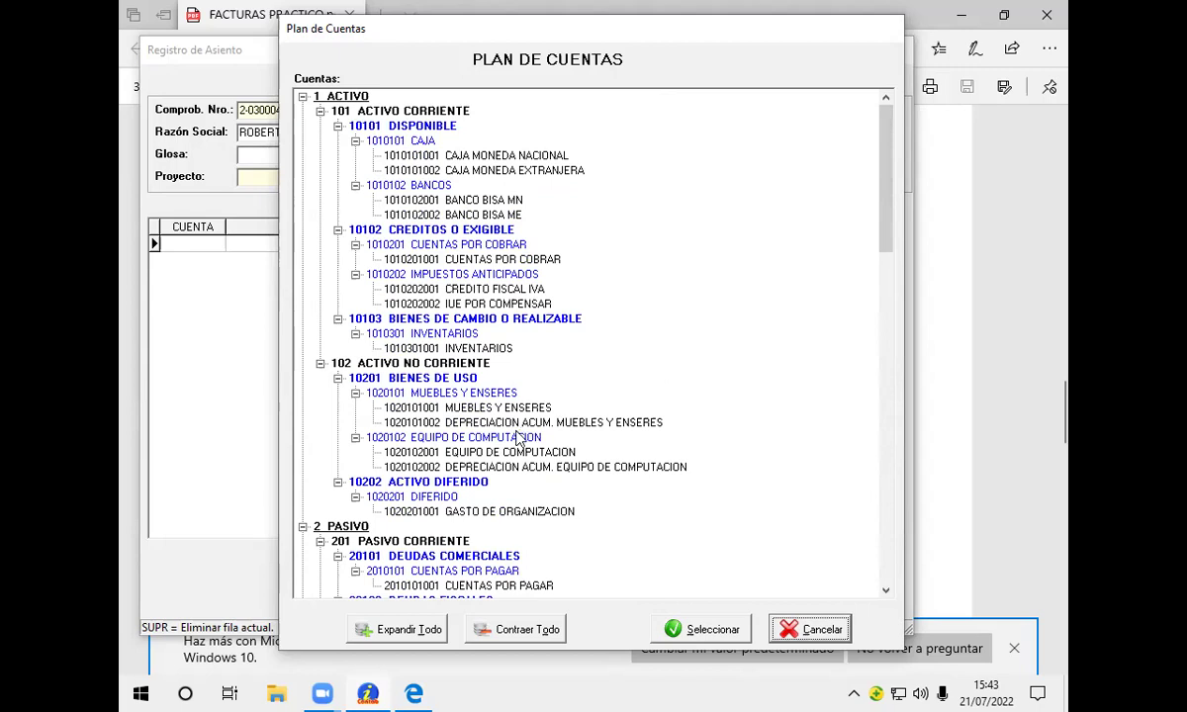
key("Escape")
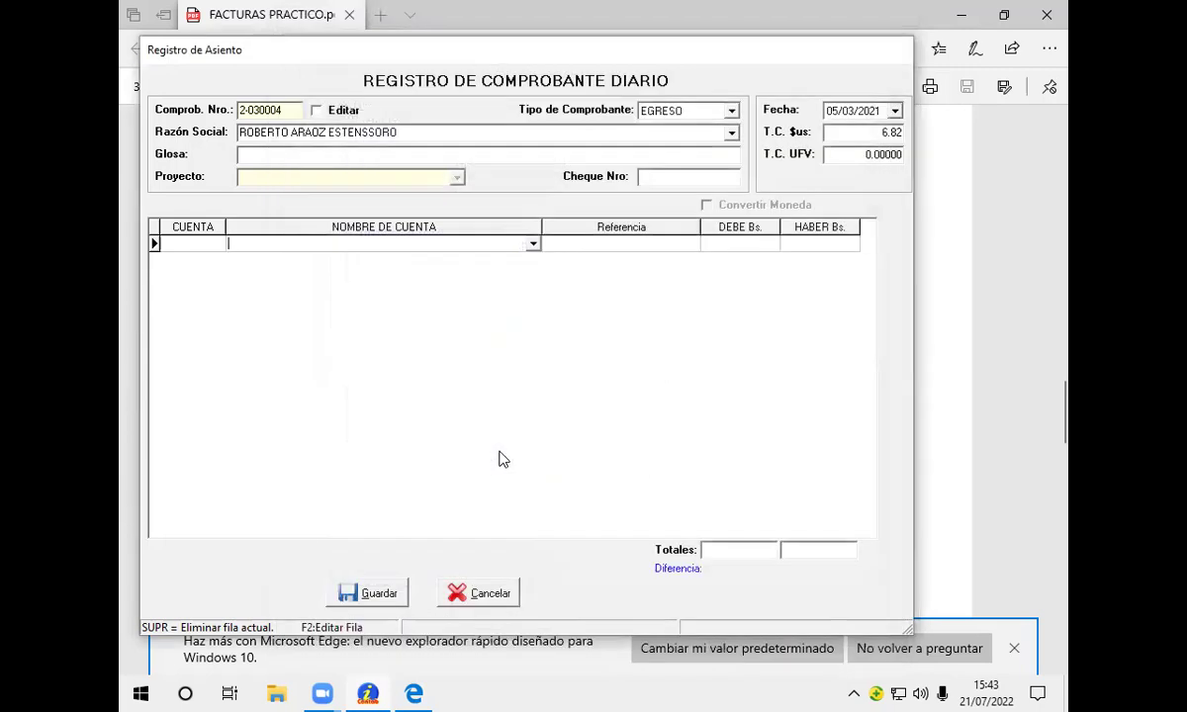
key("Return")
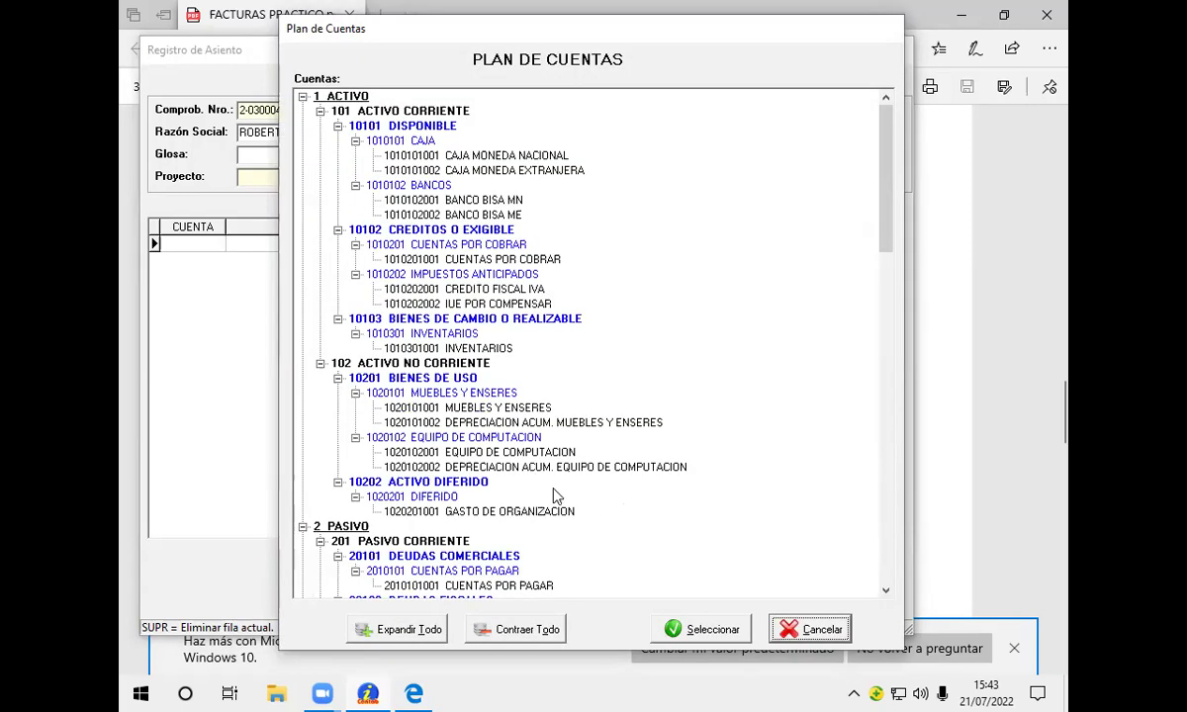
scroll(556, 497, "down", 1)
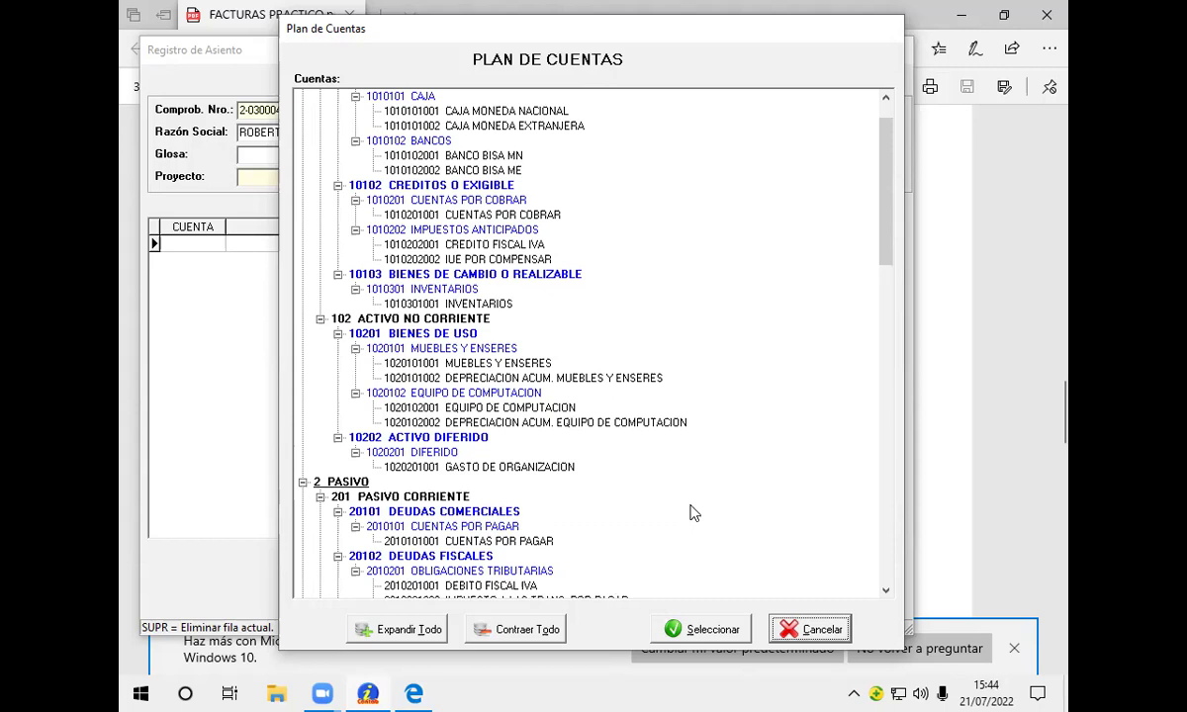
left_click_drag(893, 243, 894, 485)
left_click(589, 528)
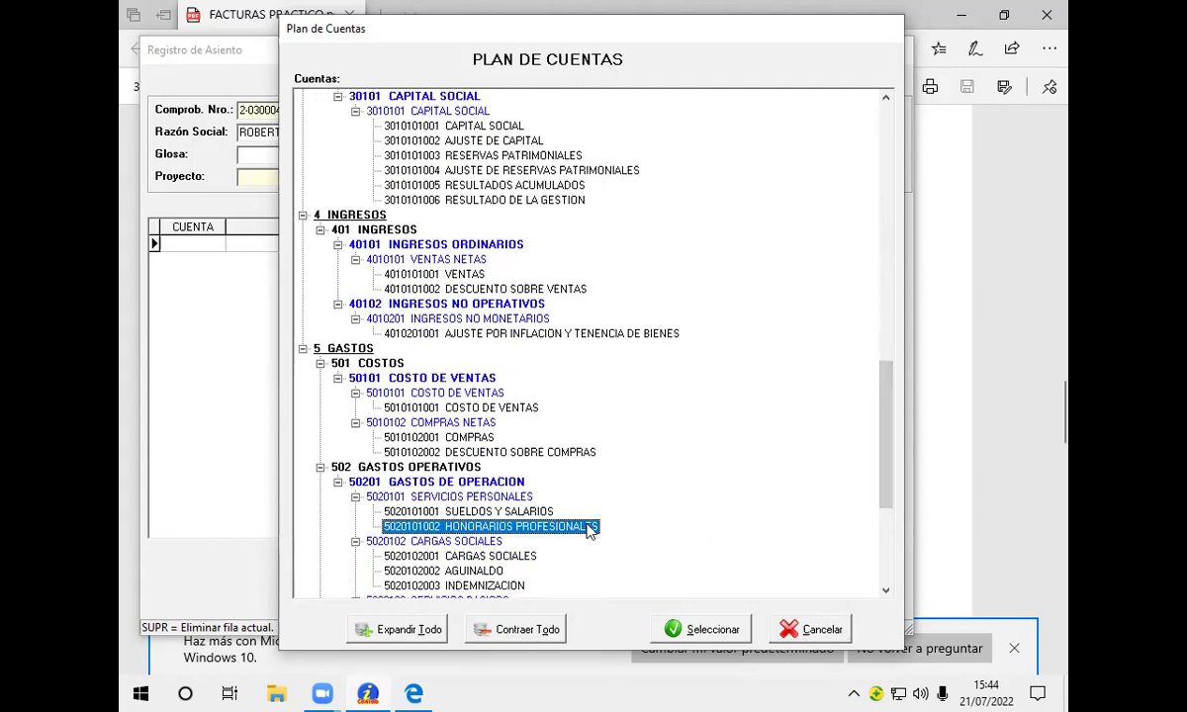
double_click(589, 527)
left_click(767, 245)
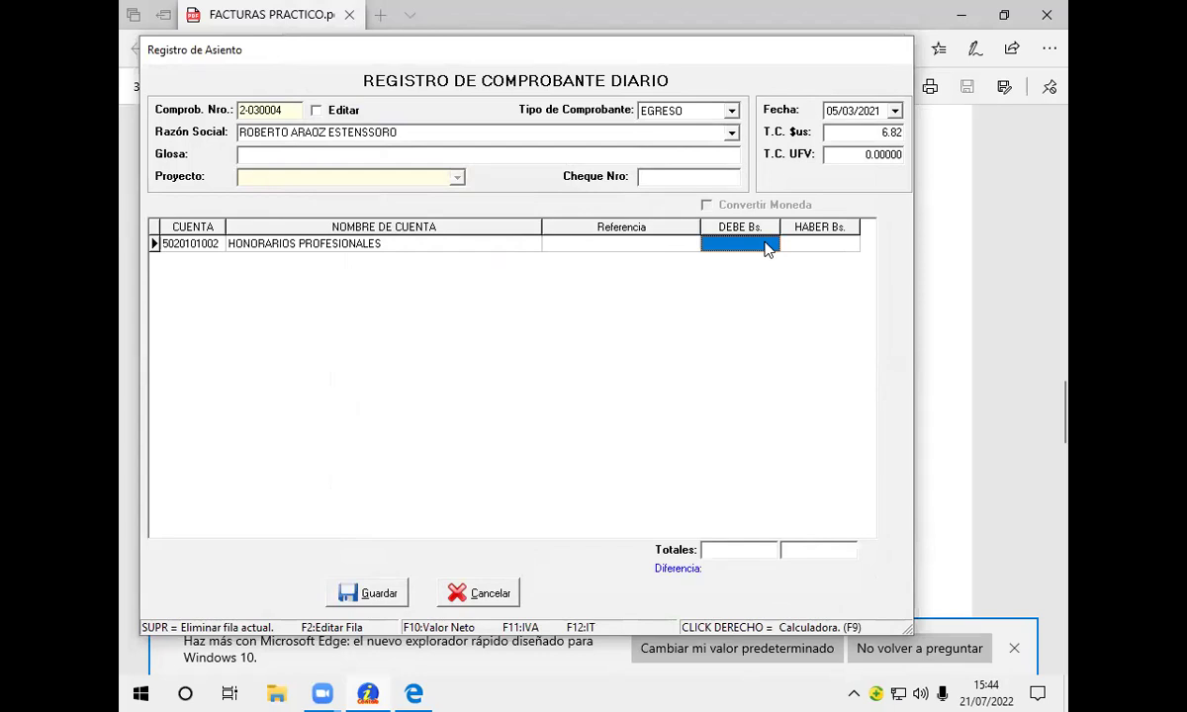
Debit 365.40 to HONORARIOS PROFESIONALES and 54.60 to CREDITO FISCAL IVA, totalling 420.00
type("36")
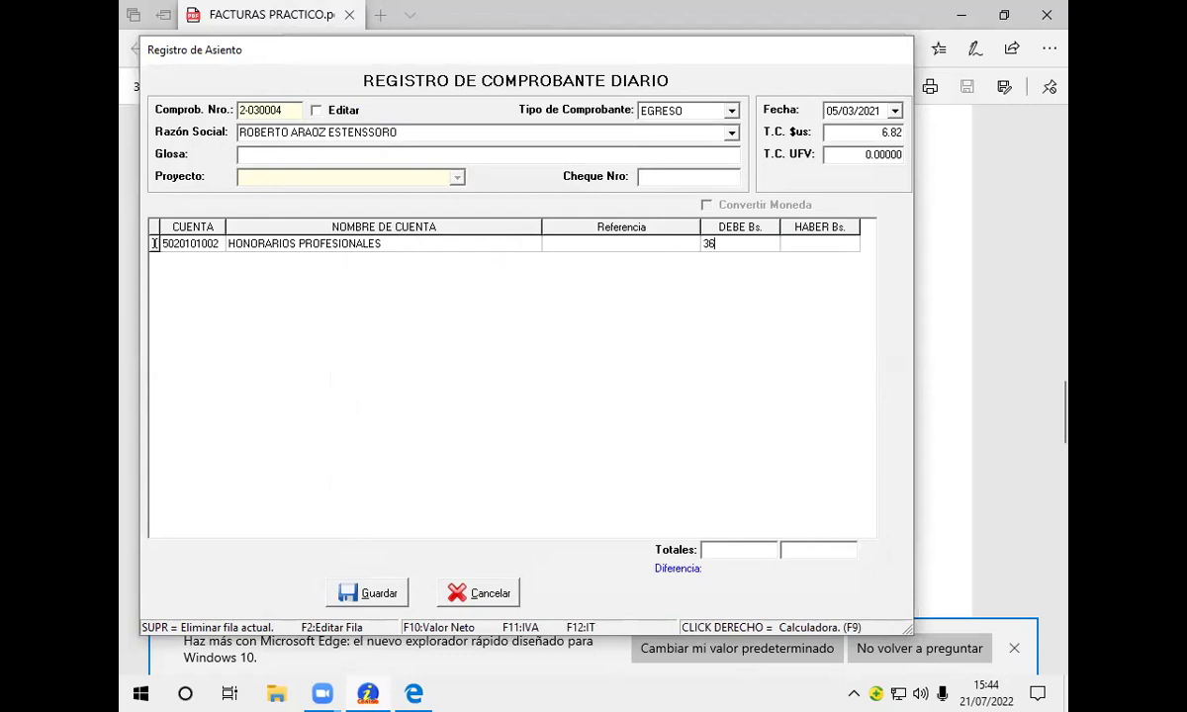
type("5.4")
key("Return")
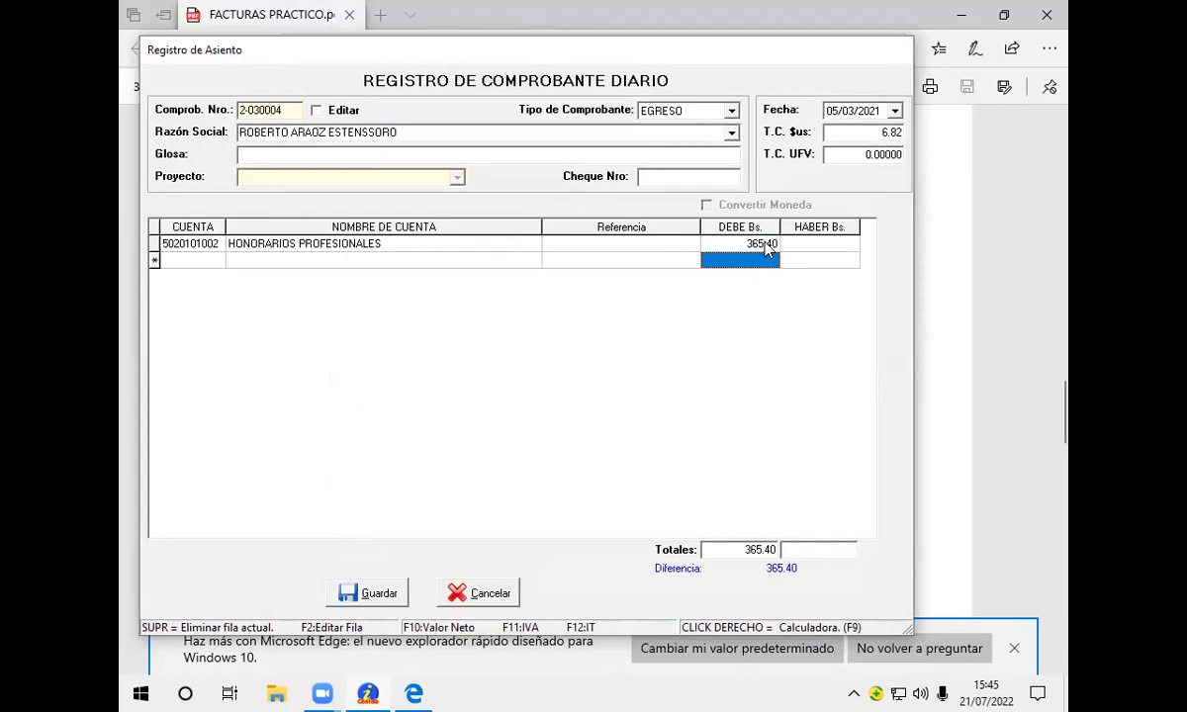
double_click(767, 246)
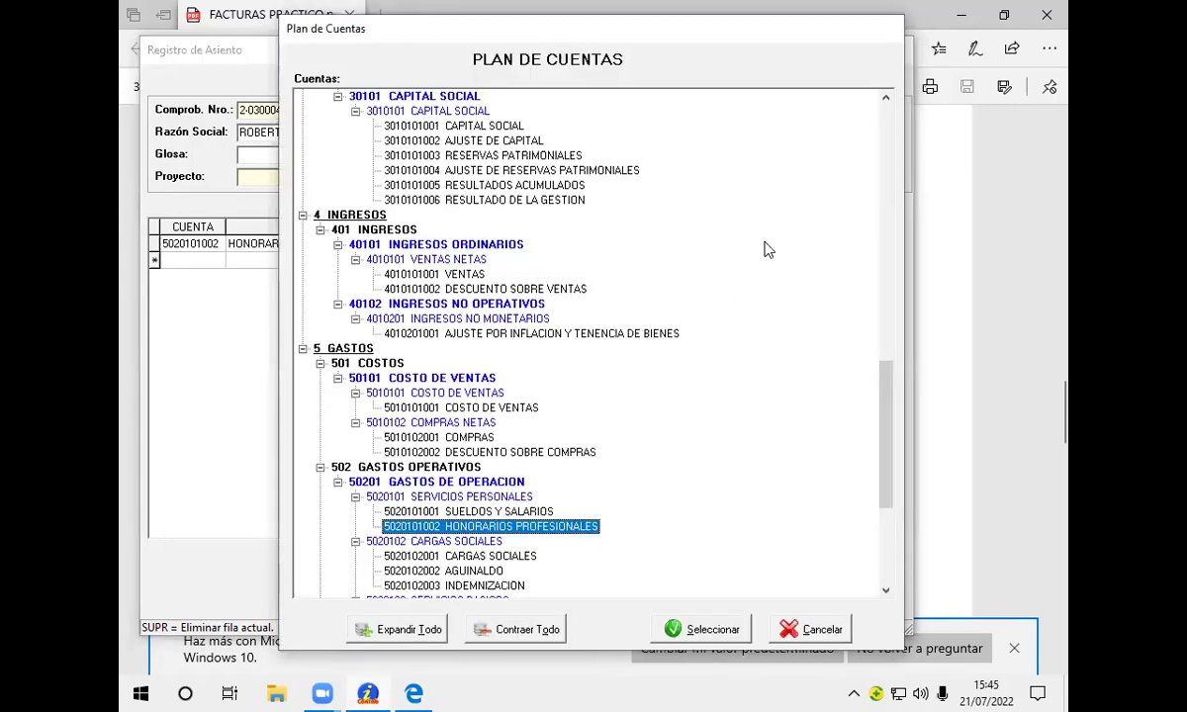
scroll(876, 116, "up", 5)
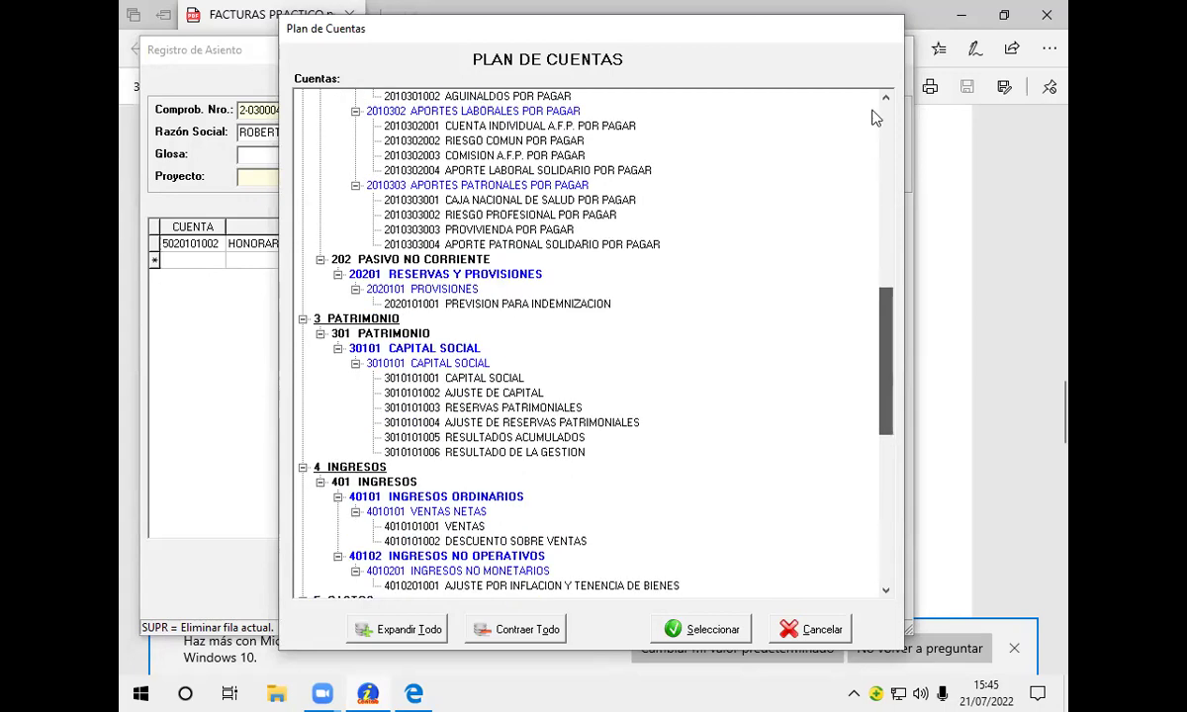
scroll(875, 117, "up", 10)
double_click(498, 288)
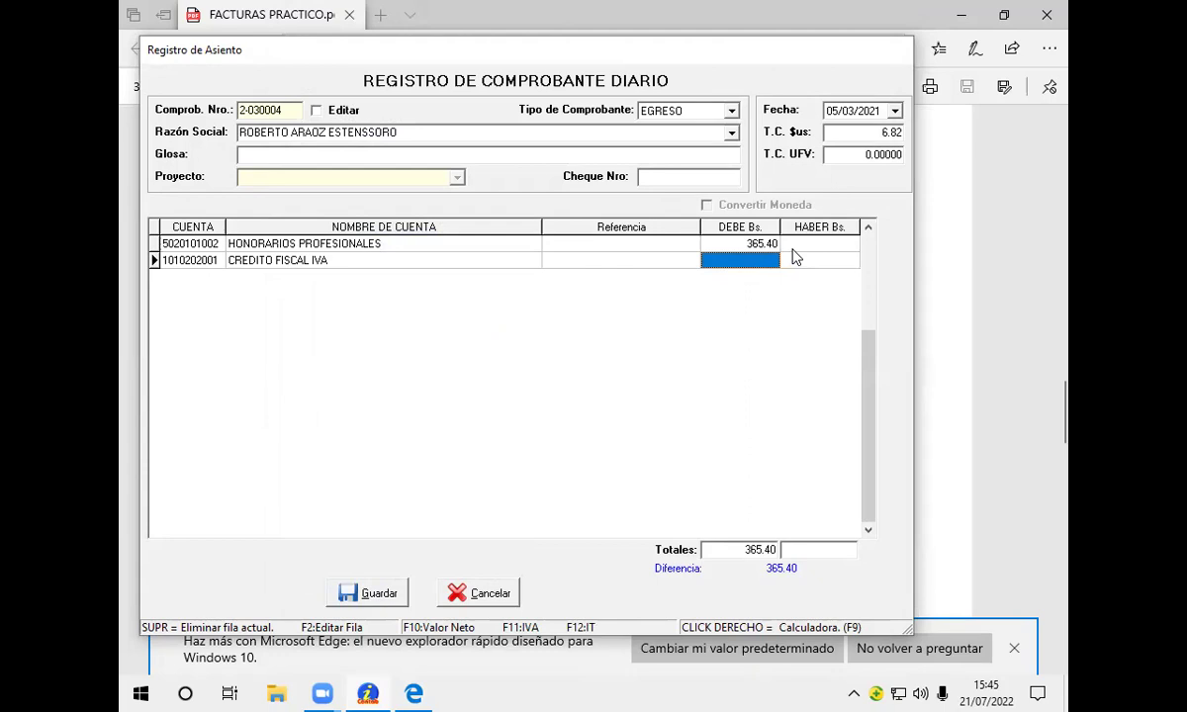
type("5")
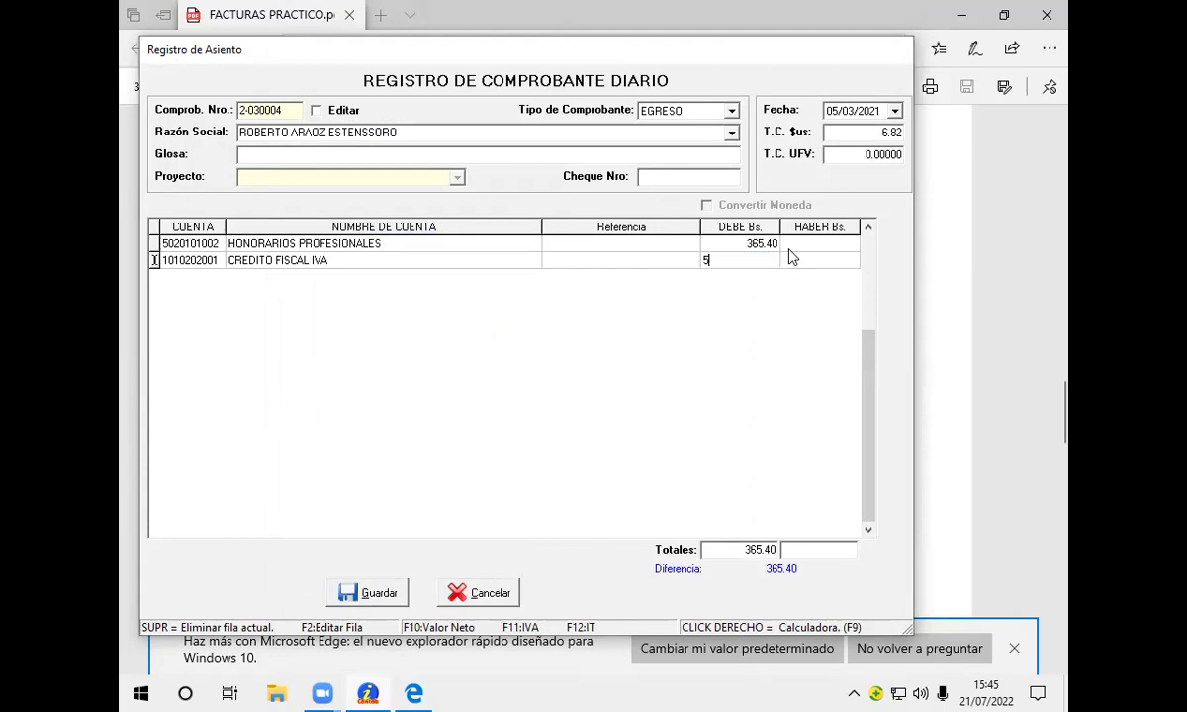
type("4.6")
key("Return")
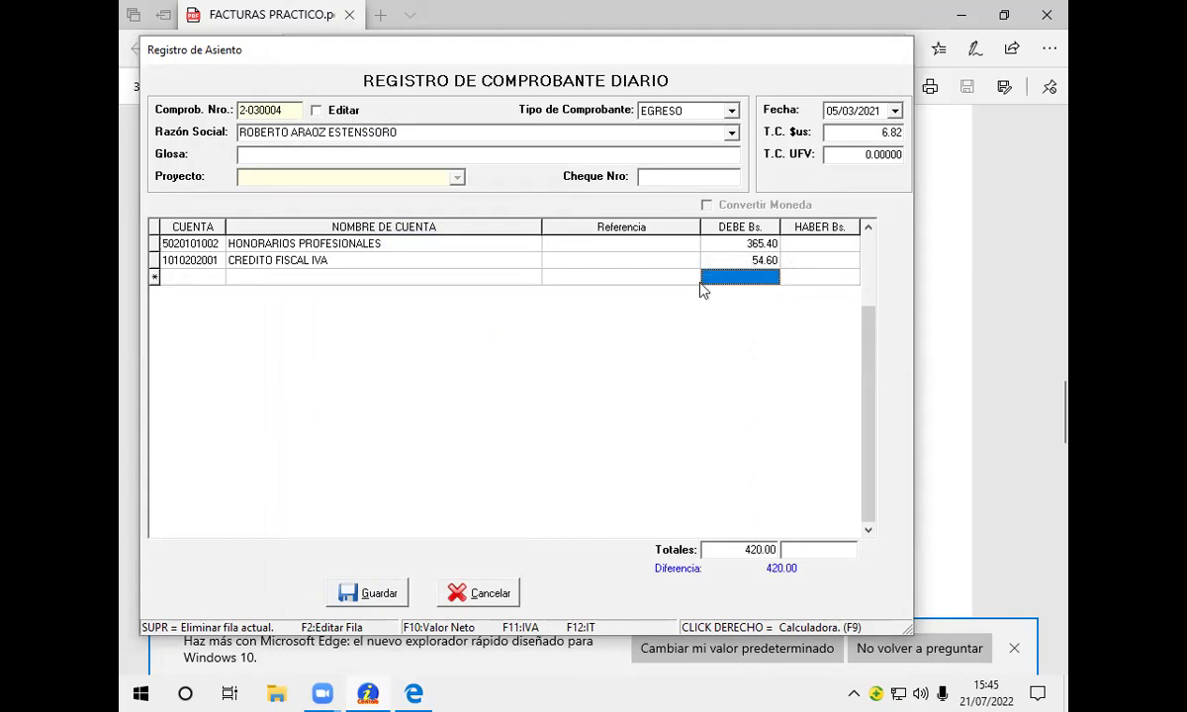
key("Return")
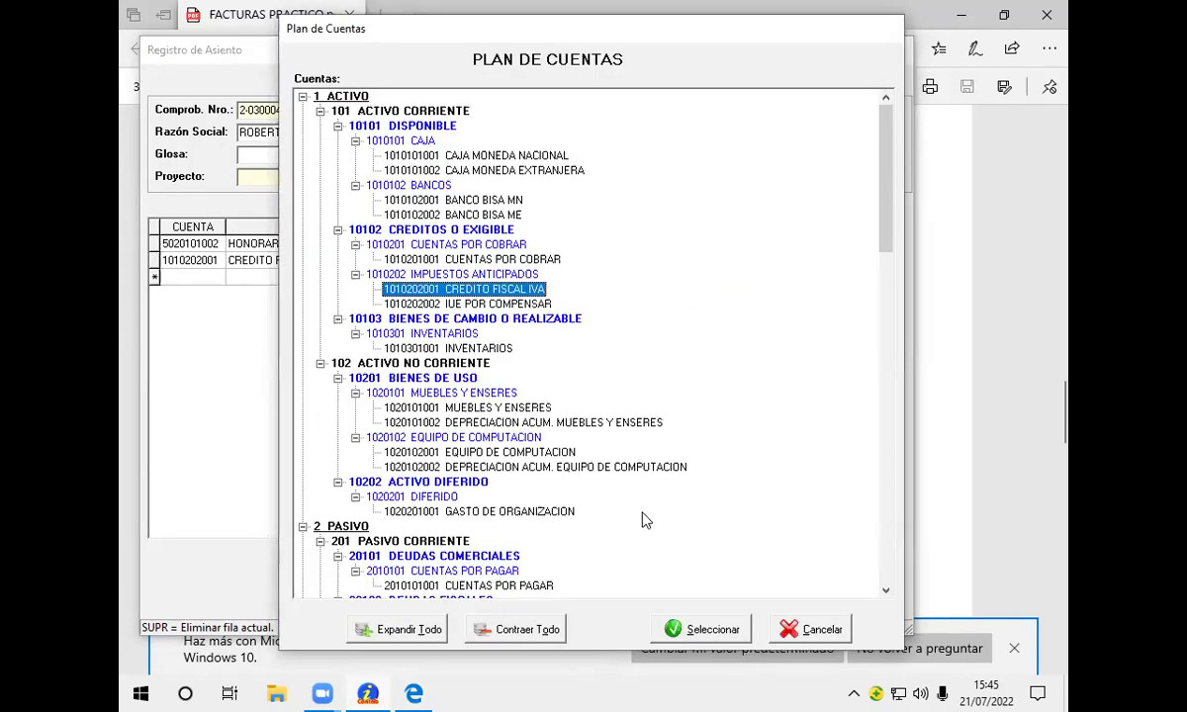
Credit BANCO BISA MN 420.00 on the third line and gloss the voucher 'PAGOS DE HONORARIO PROFESIONALES'
left_click(504, 201)
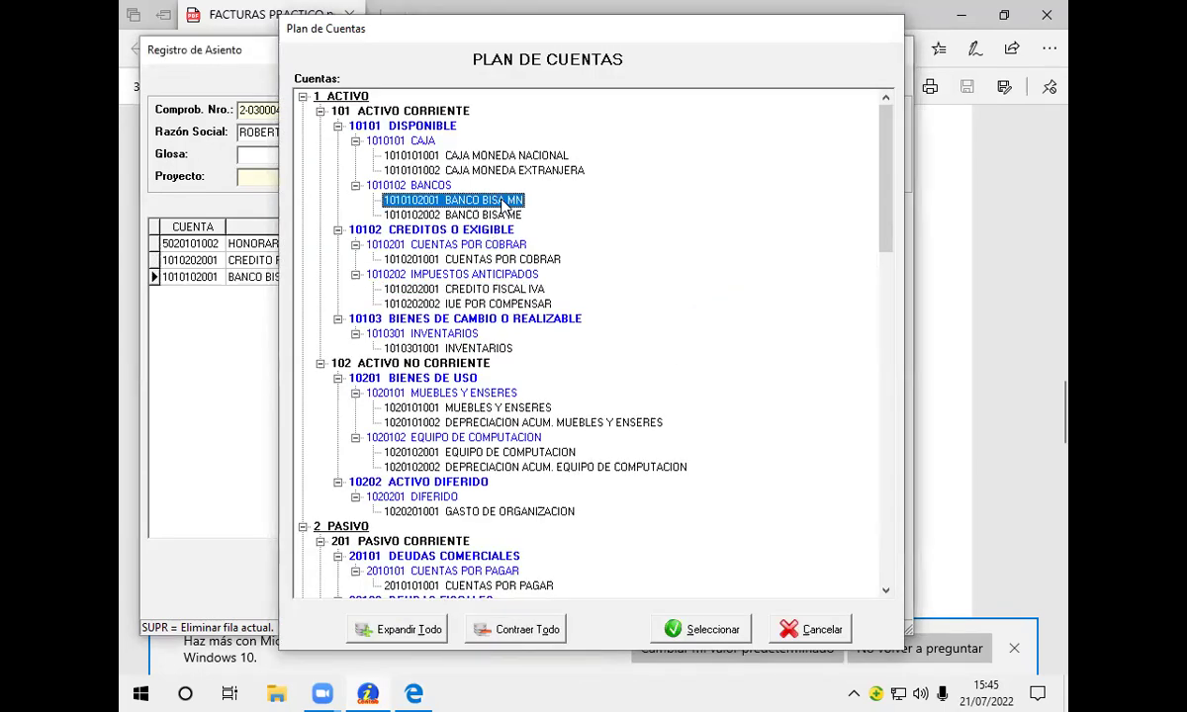
double_click(504, 201)
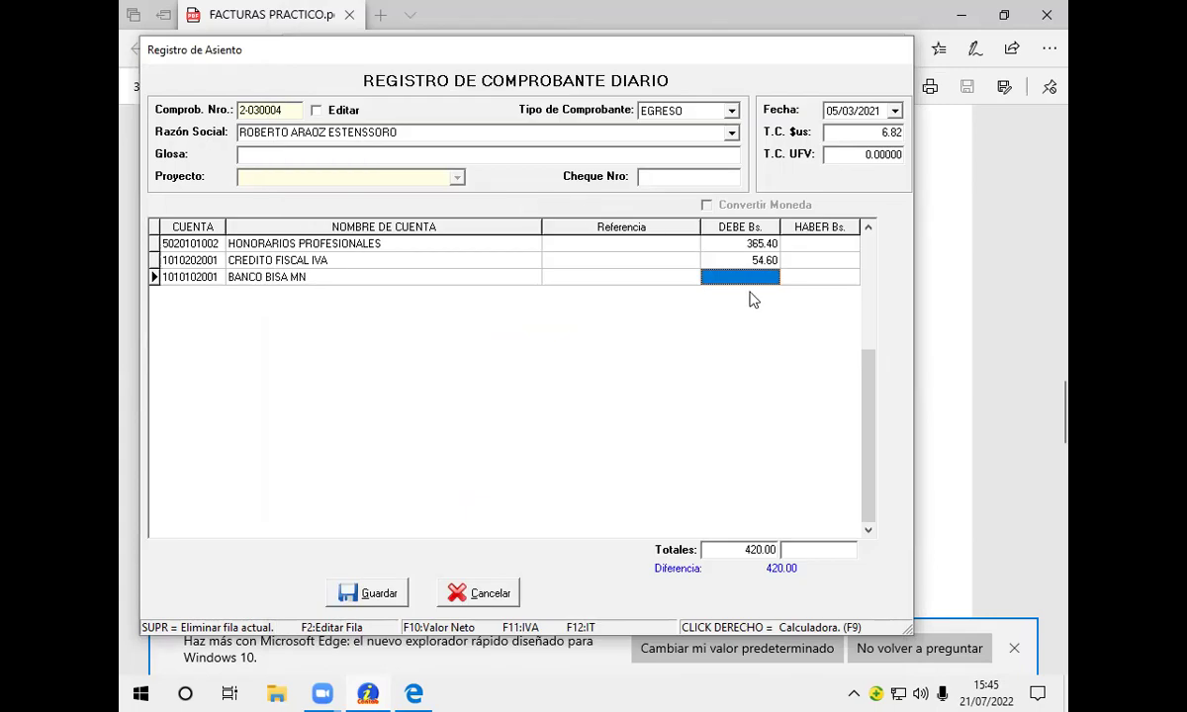
key("Return")
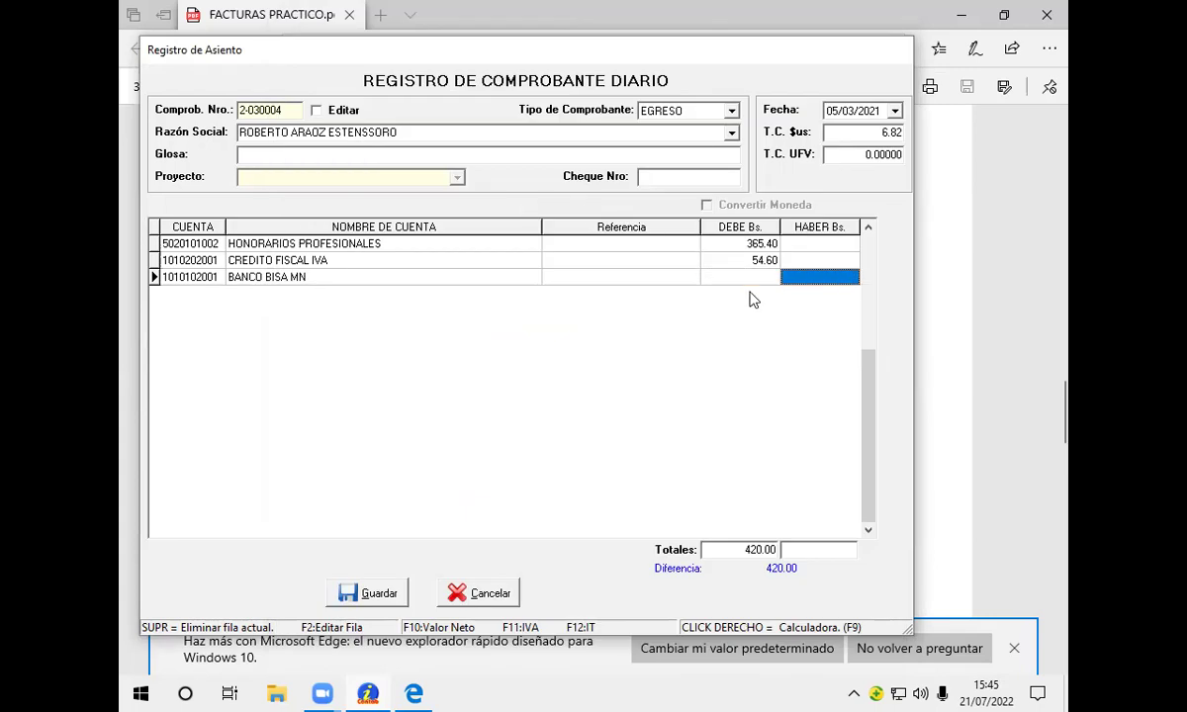
type("420")
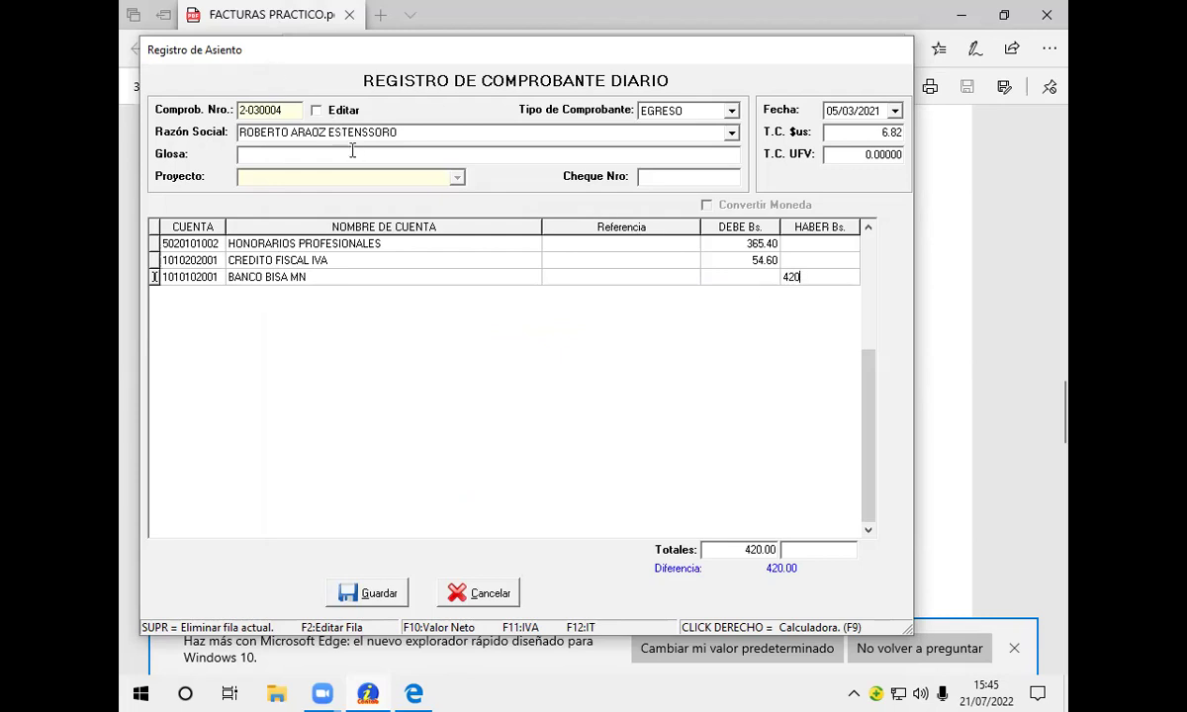
key("Return")
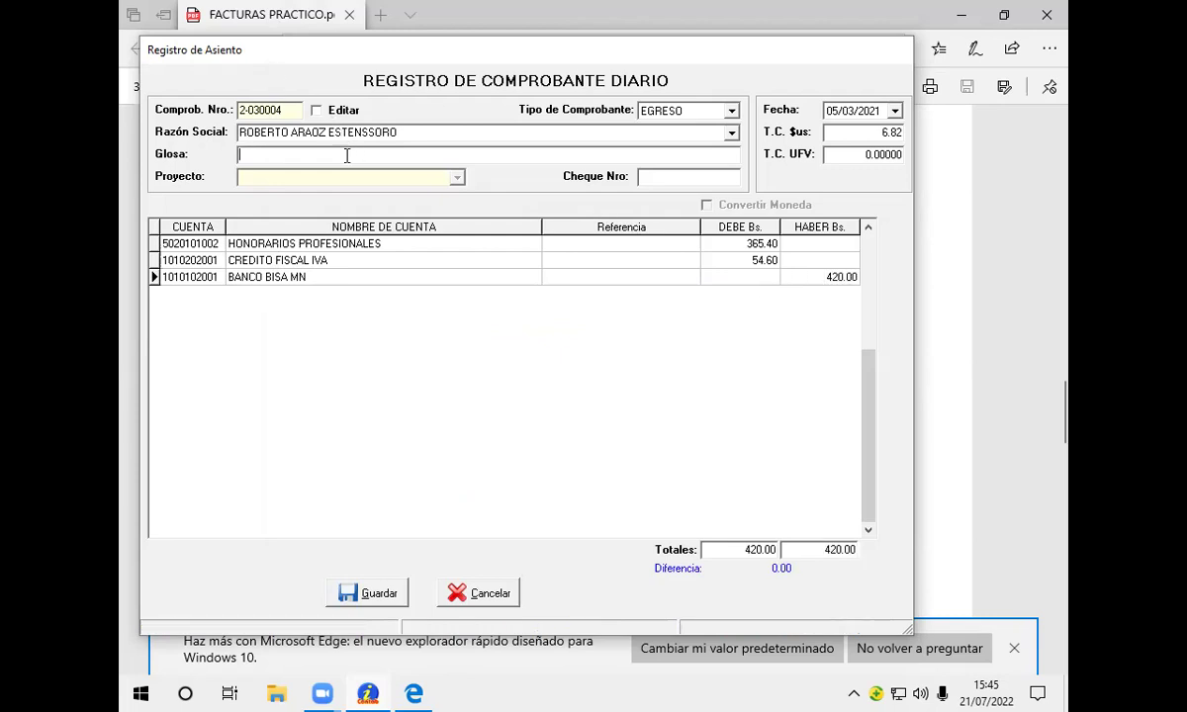
left_click(346, 155)
type("PAGOS DE HONORARIO PROFESIONALES")
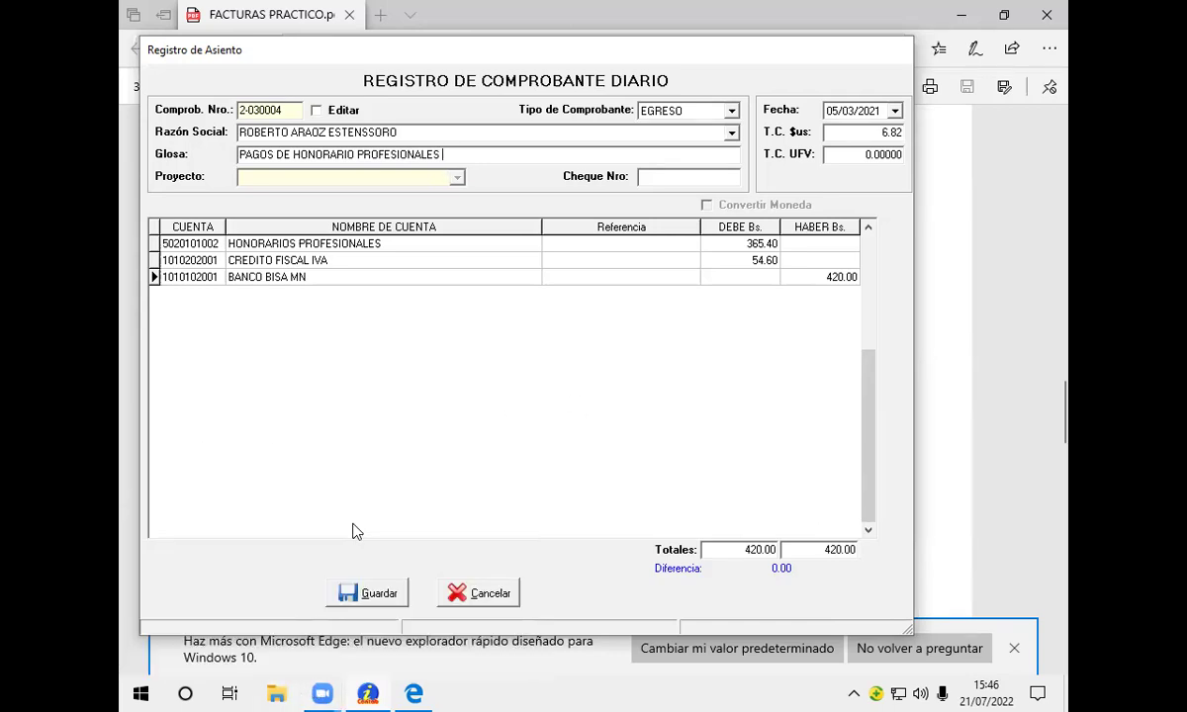
Save the balanced fees voucher and start new EGRESO voucher 2-030005
left_click(368, 593)
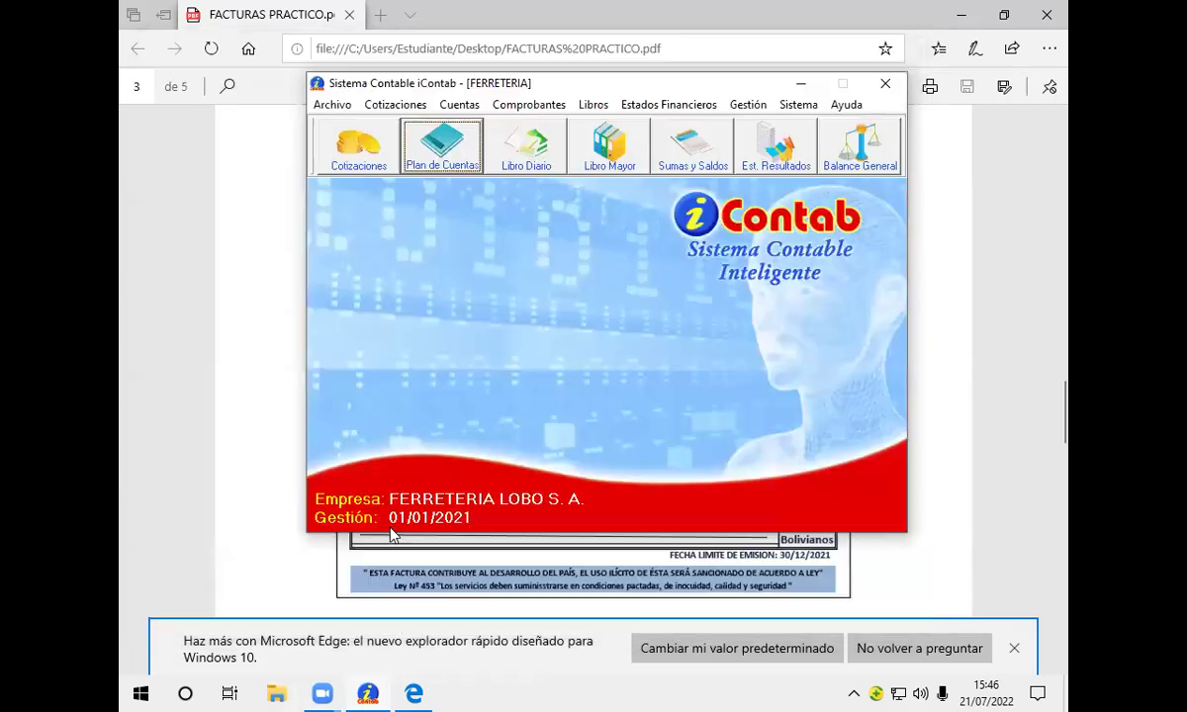
left_click(505, 105)
left_click(539, 127)
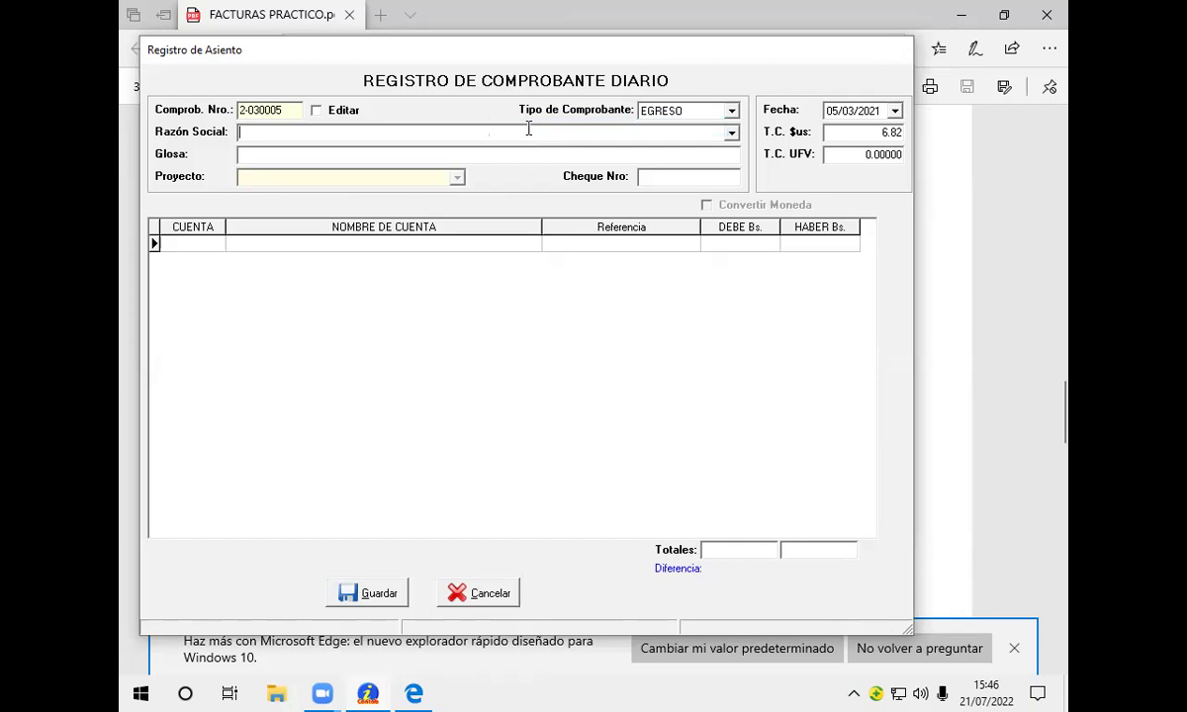
left_click(413, 691)
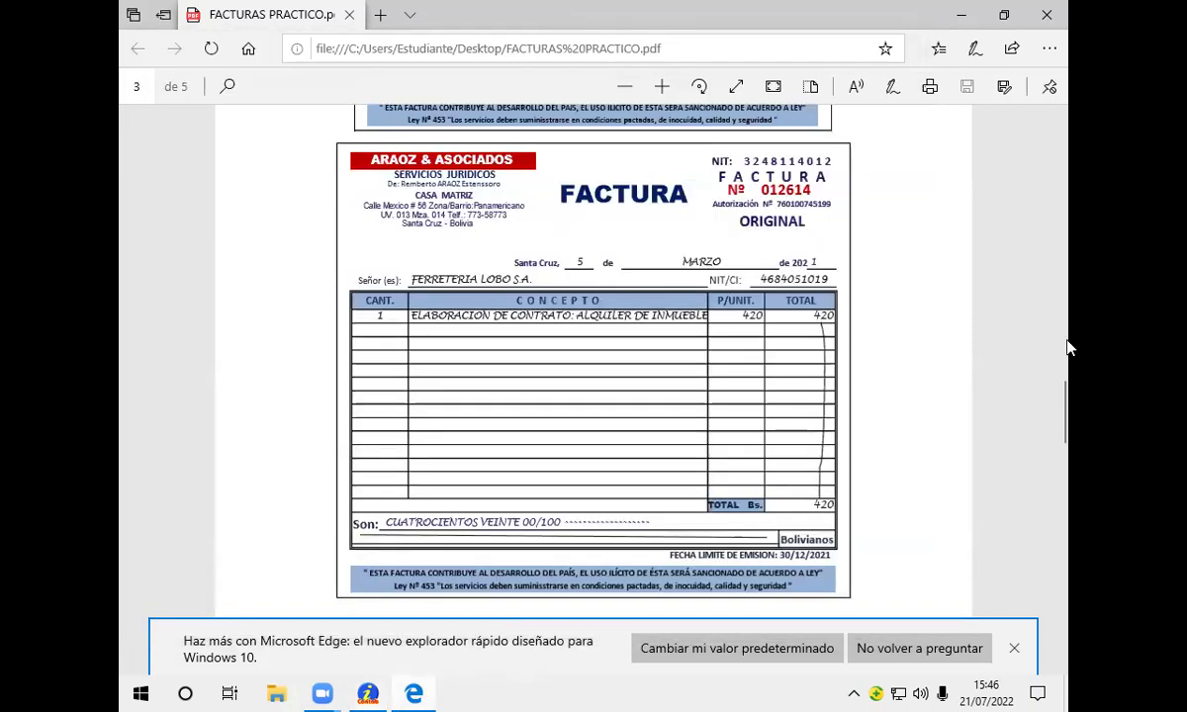
View page 4's 21,500 Bs rent receipt in the PDF, then return to the voucher
left_click_drag(1067, 438, 1065, 483)
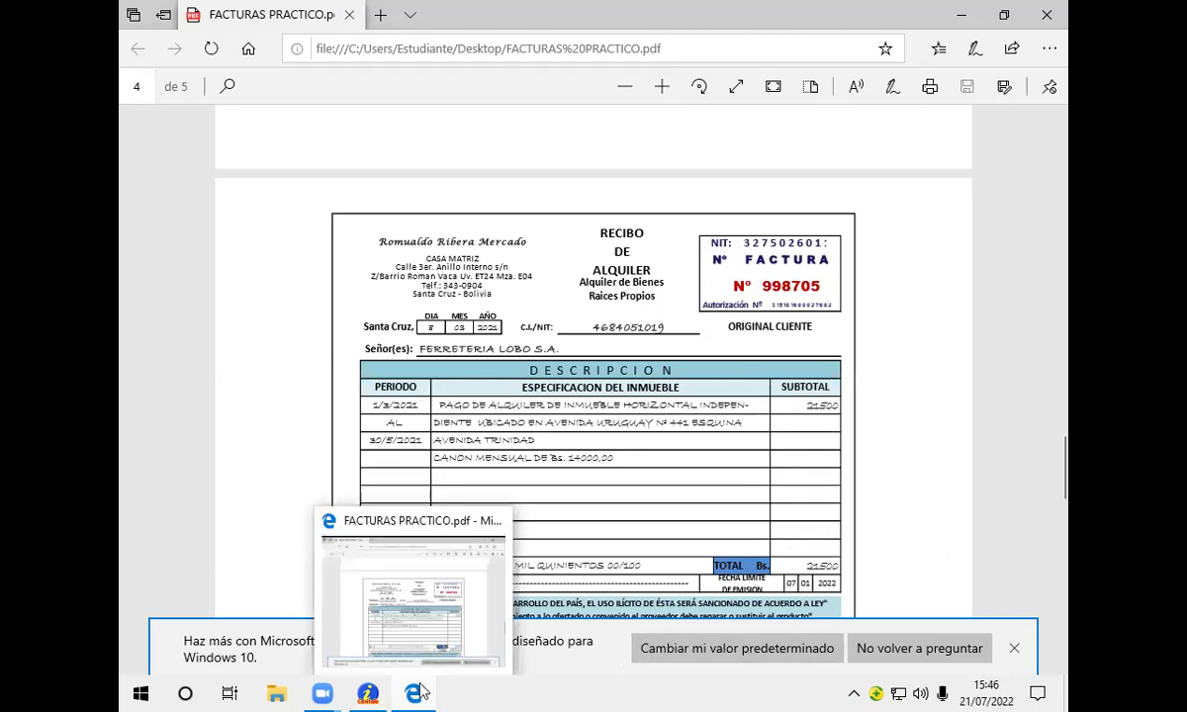
left_click(362, 691)
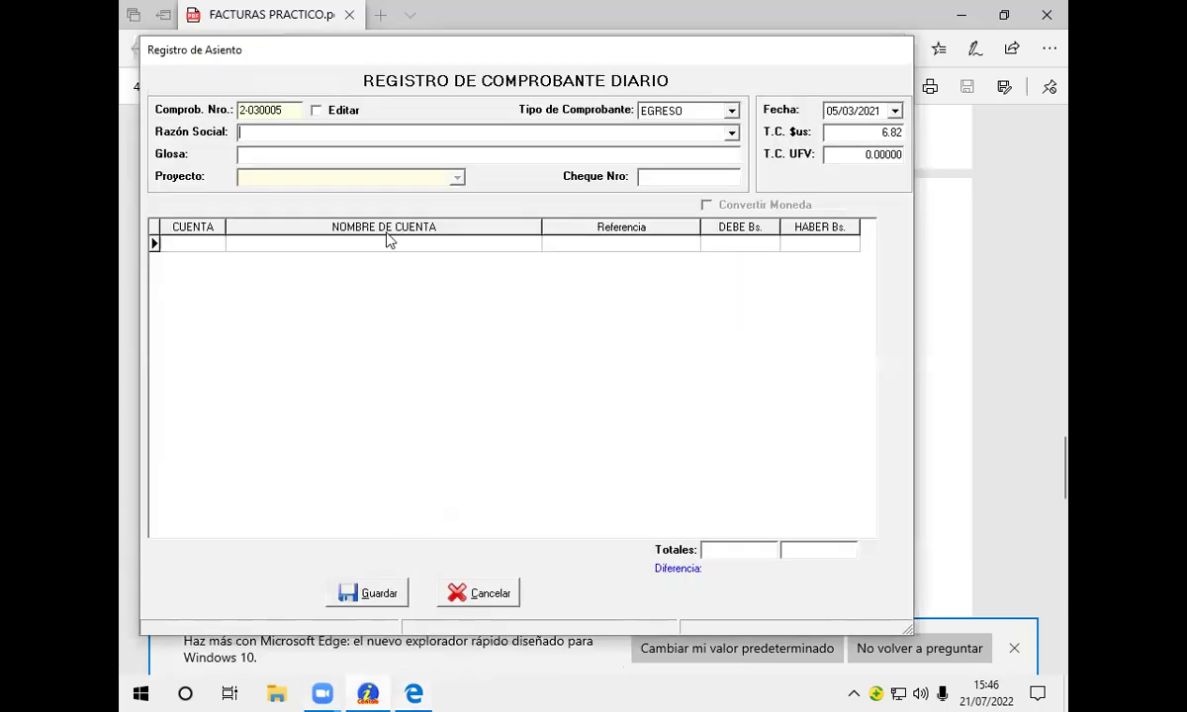
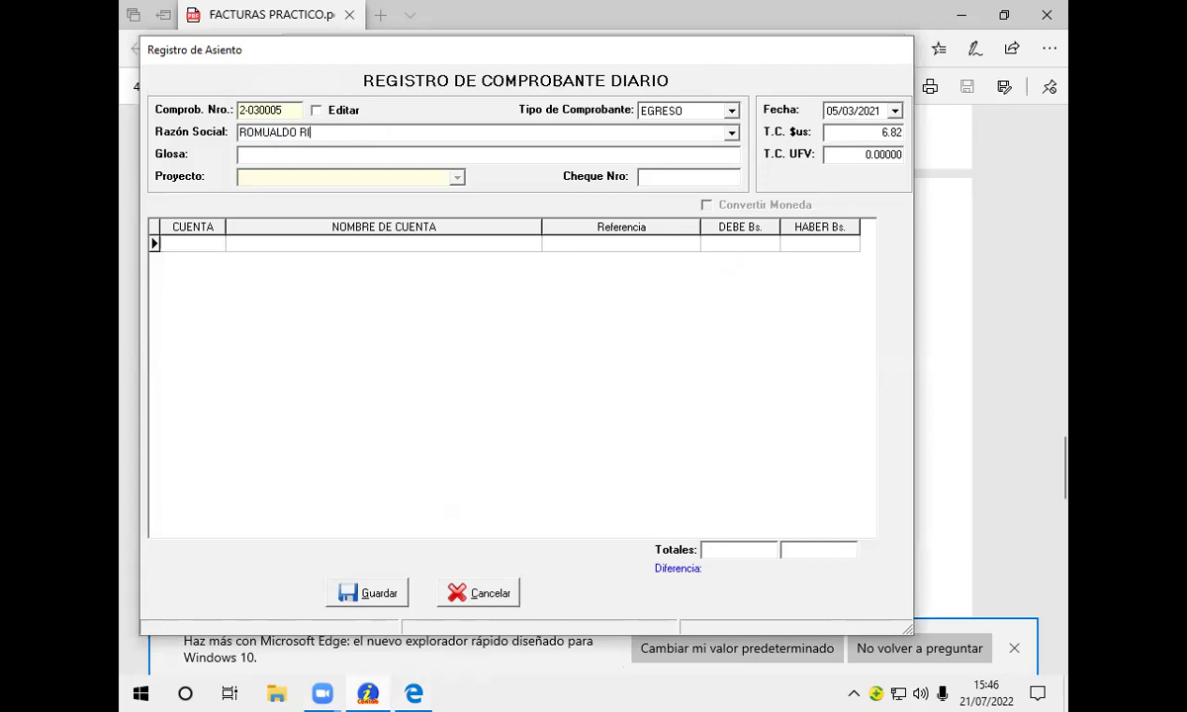
Enter the landlord's full name as Razón Social and 'ALQUILERES PAGADOS' as the Glosa
left_click(358, 155)
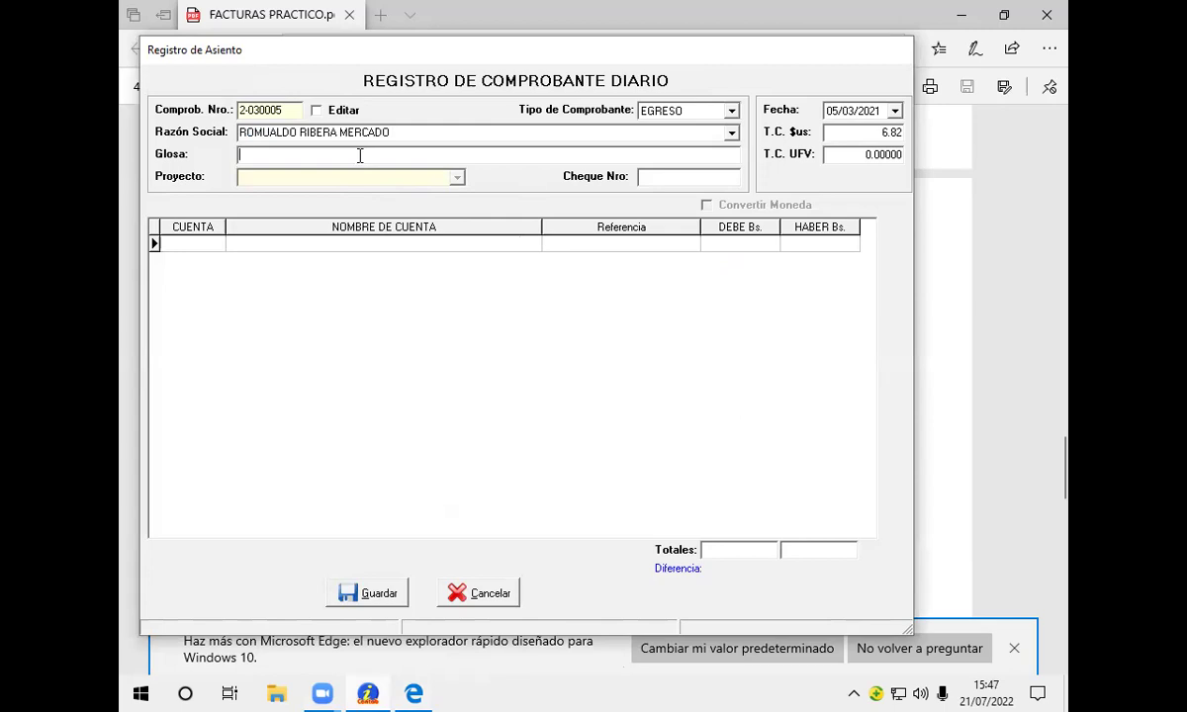
type("ALQUILERES PAGADOS")
Rewrite the Glosa as 'PAGO DE ALQUILERES POR ADELANTADO'
left_click(304, 155)
key("BackSpace")
key("BackSpace")
key("BackSpace")
key("BackSpace")
key("BackSpace")
key("BackSpace")
key("BackSpace")
key("BackSpace")
key("BackSpace")
key("BackSpace")
key("BackSpace")
left_click(304, 154)
key("BackSpace")
key("BackSpace")
key("BackSpace")
key("BackSpace")
key("BackSpace")
key("BackSpace")
key("BackSpace")
type("PAGO DE ALQUILERES POR ADELANTADO")
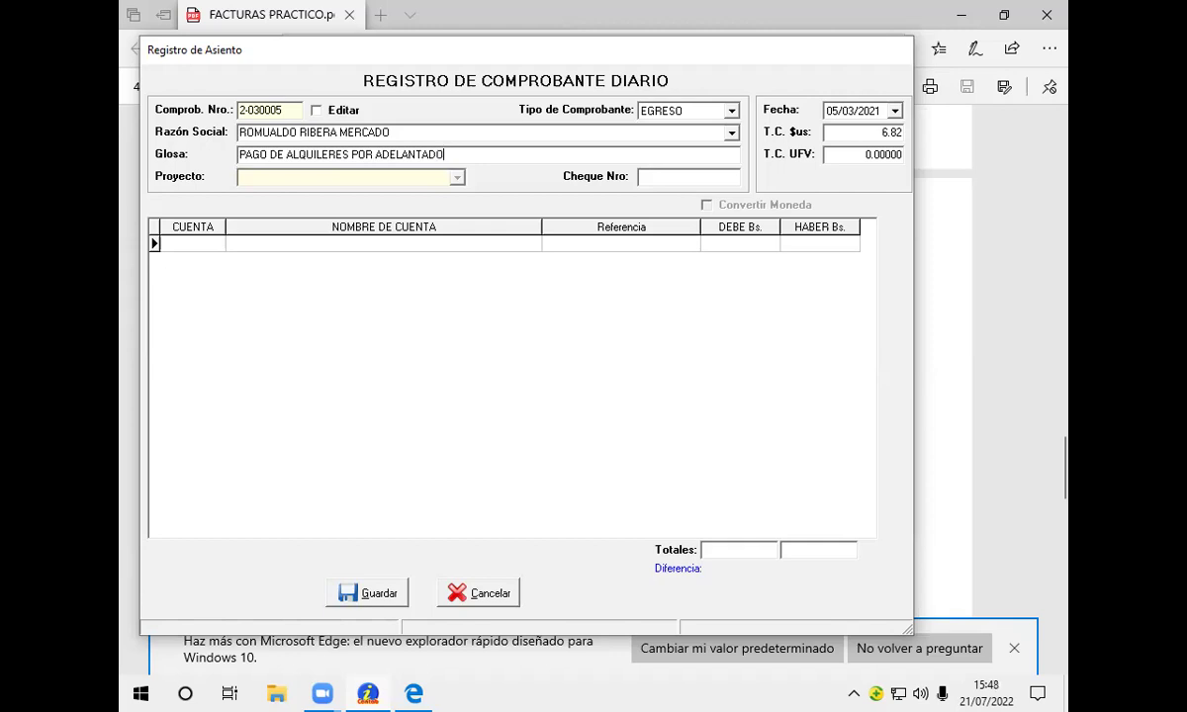
Date the voucher 08/03/2021 and set the dollar exchange rate to 6.82
left_click(831, 112)
type("1")
type("8")
left_click(857, 132)
key("BackSpace")
key("BackSpace")
key("BackSpace")
key("BackSpace")
type("6.82")
left_click(516, 247)
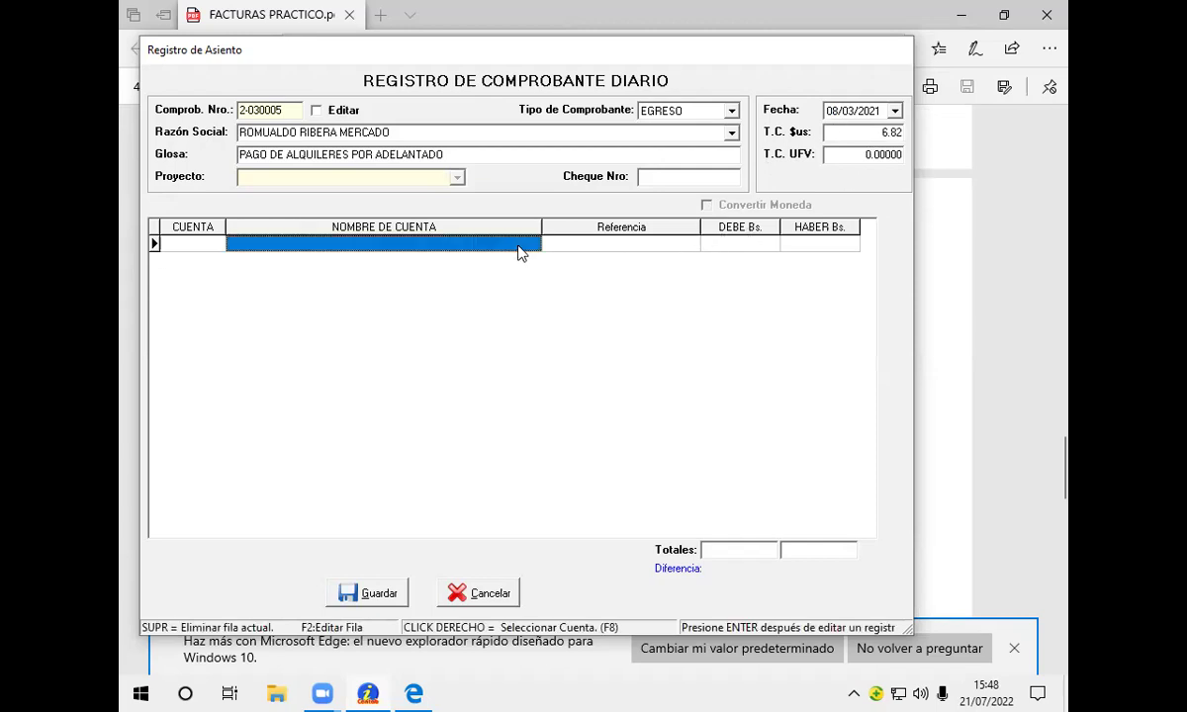
Open the Plan de Cuentas for the first entry line and browse the asset accounts
right_click(519, 252)
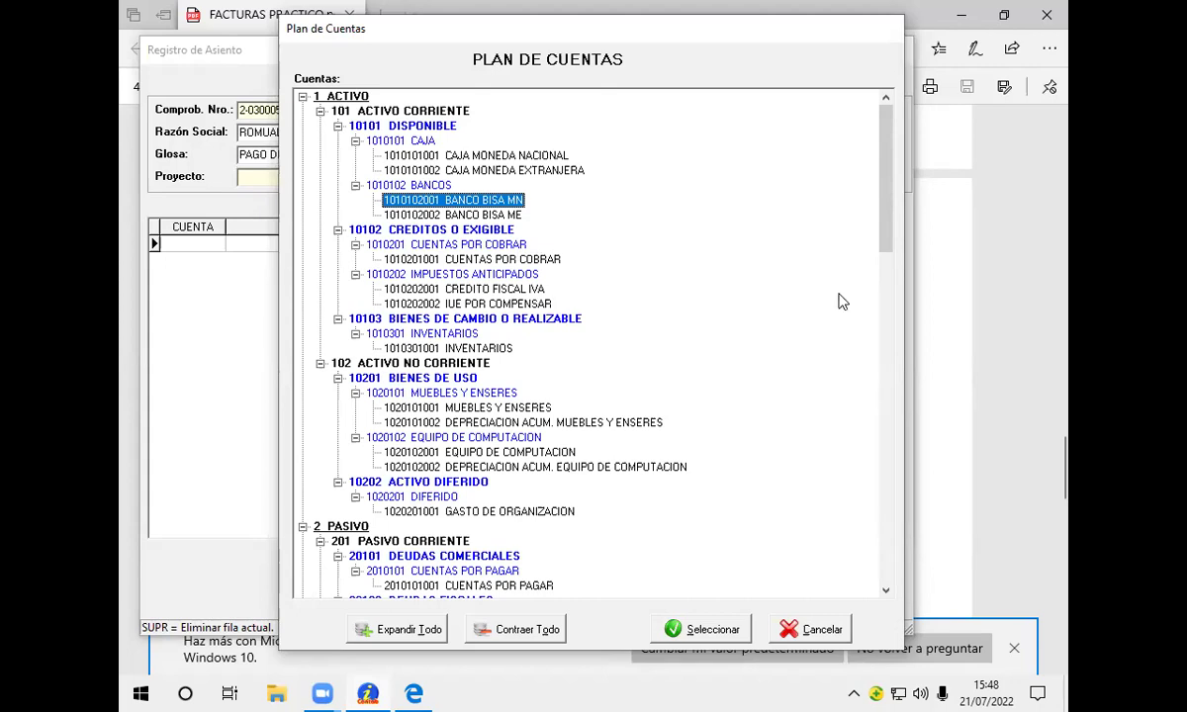
scroll(838, 295, "down", 1)
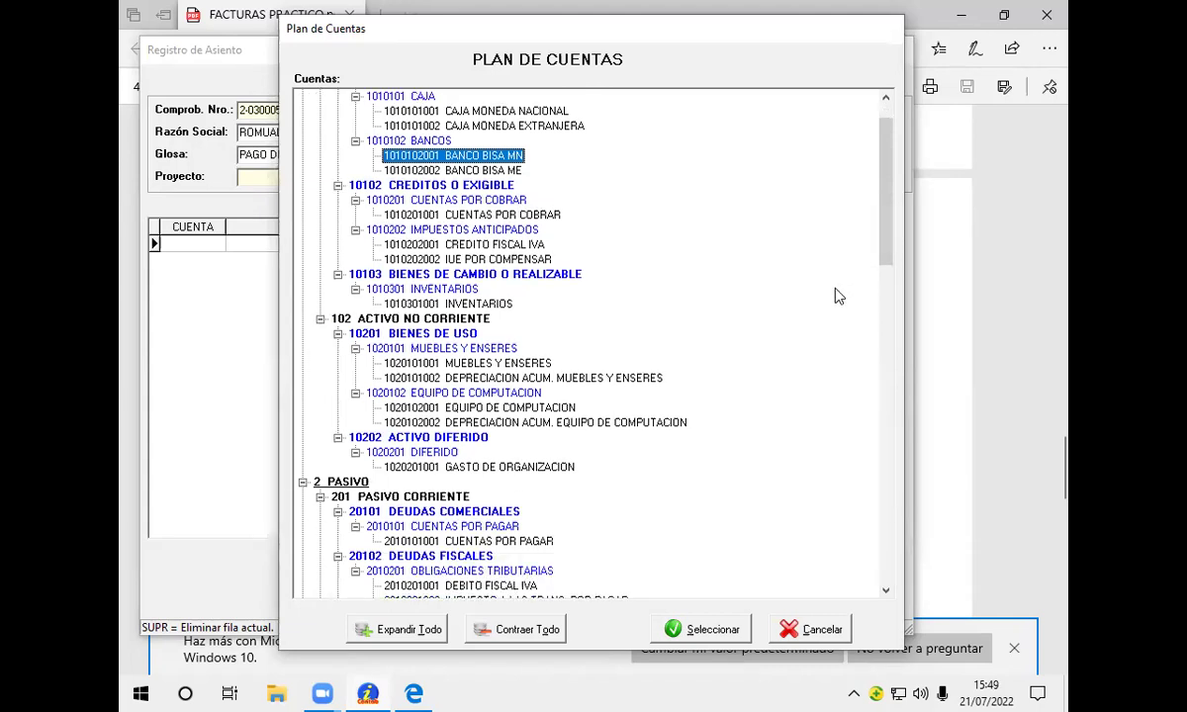
scroll(837, 295, "down", 1)
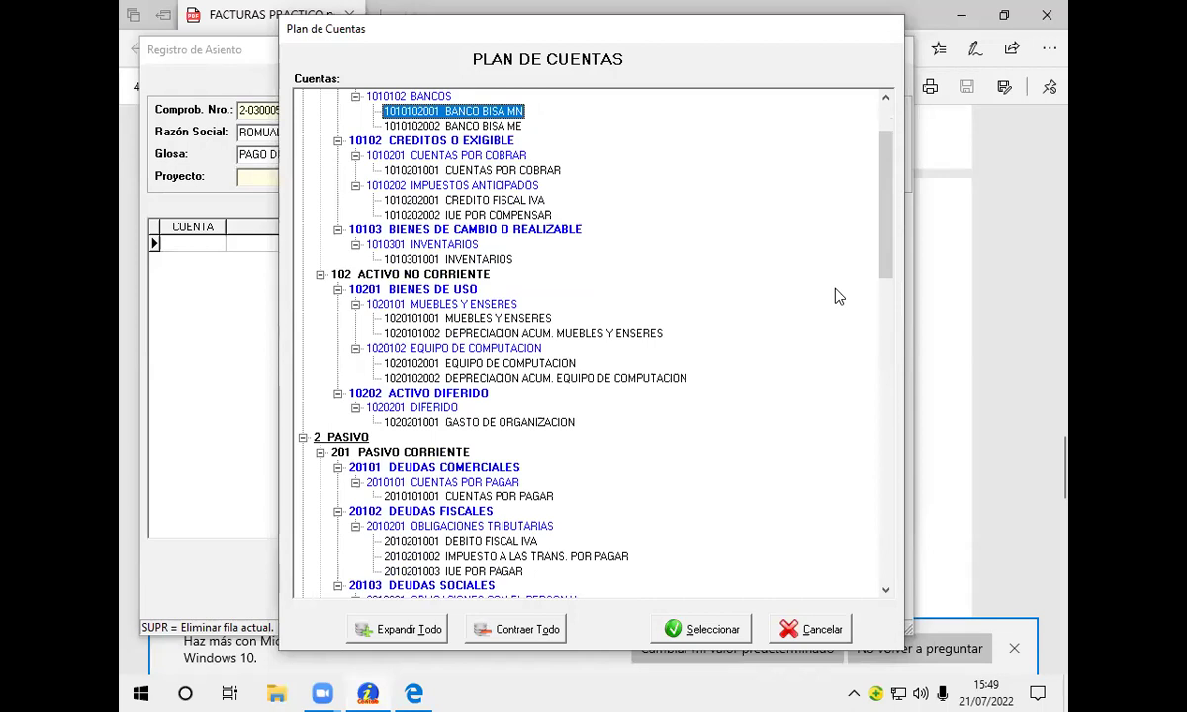
scroll(837, 295, "down", 1)
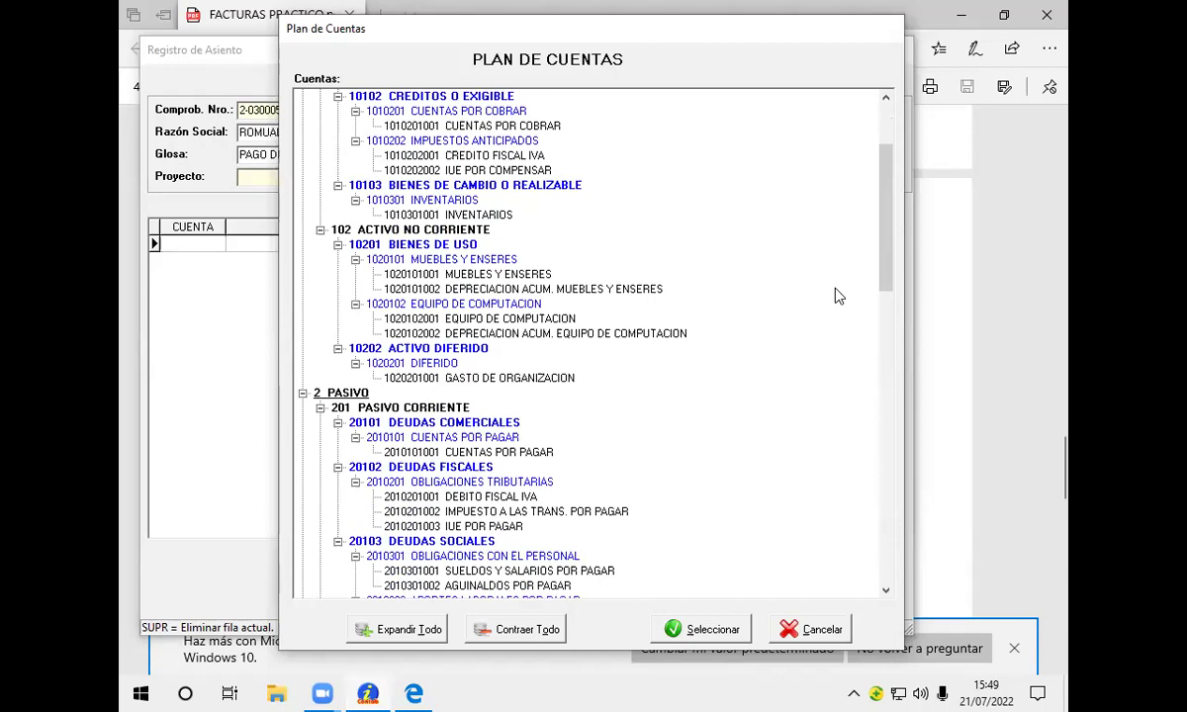
scroll(837, 295, "down", 3)
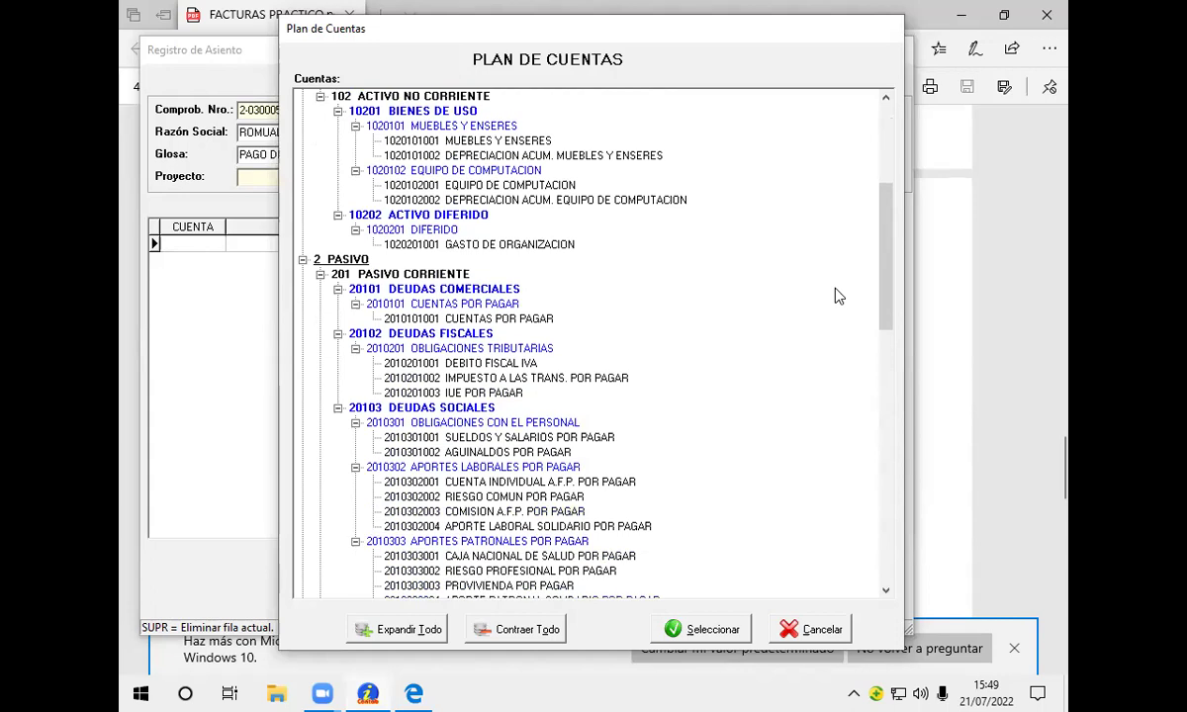
scroll(837, 294, "down", 2)
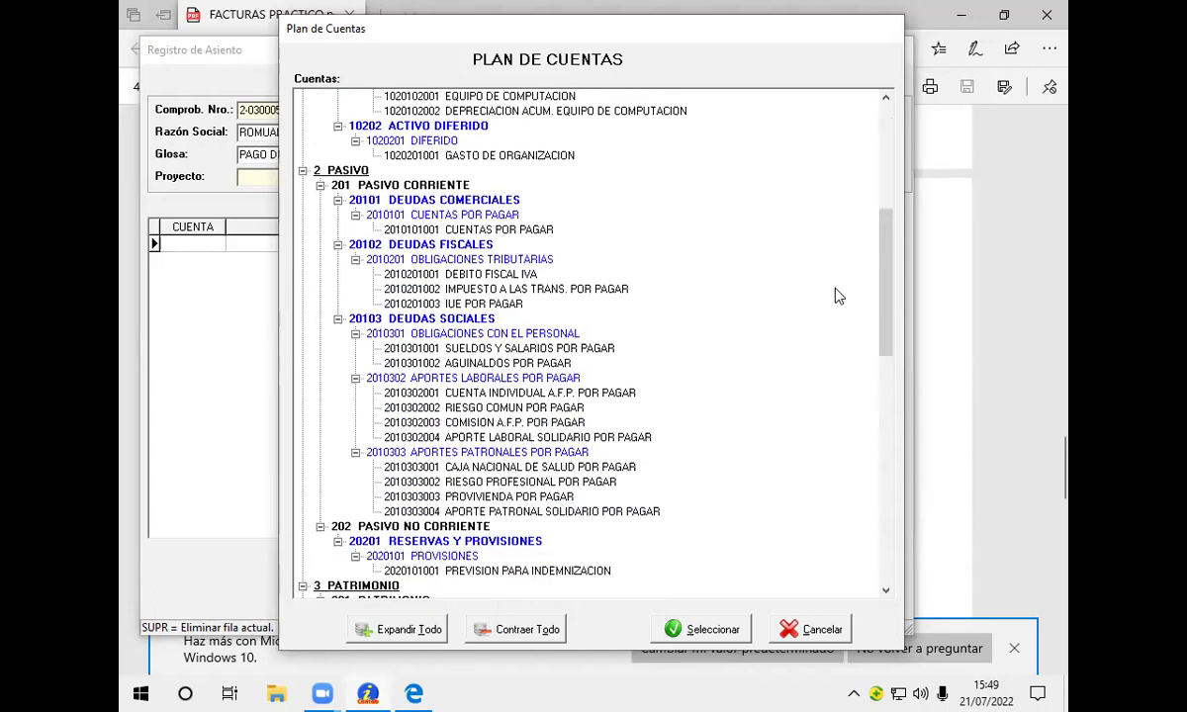
scroll(836, 296, "up", 8)
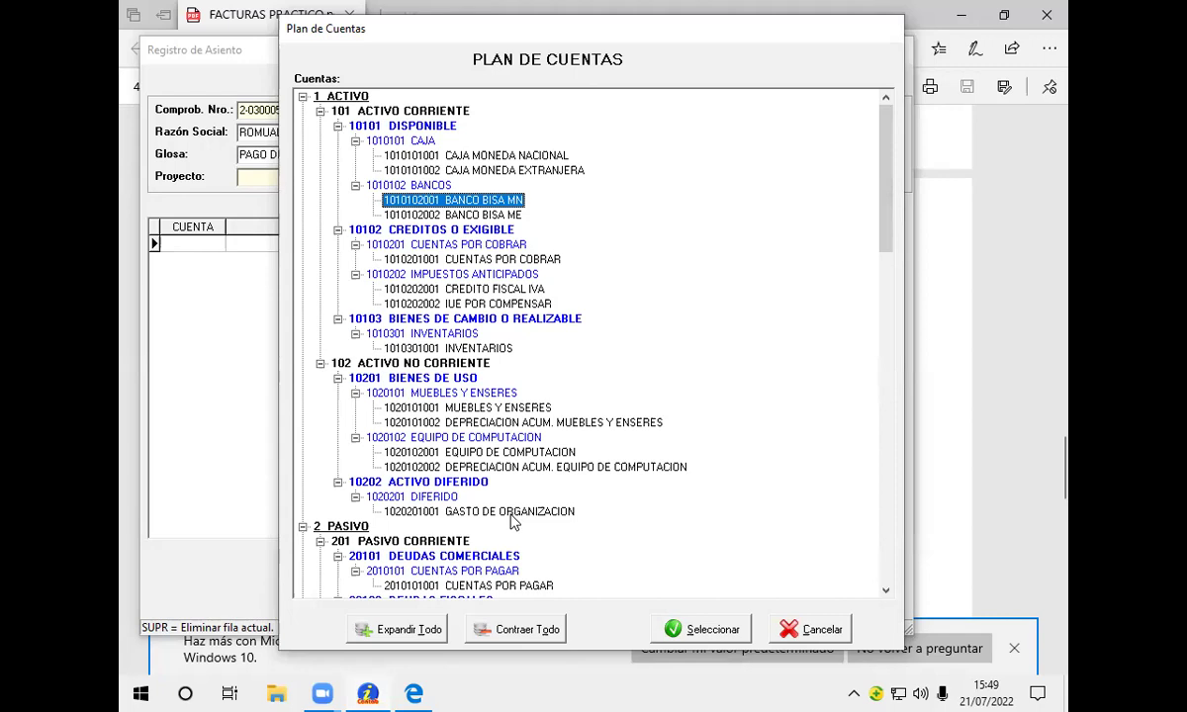
right_click(452, 497)
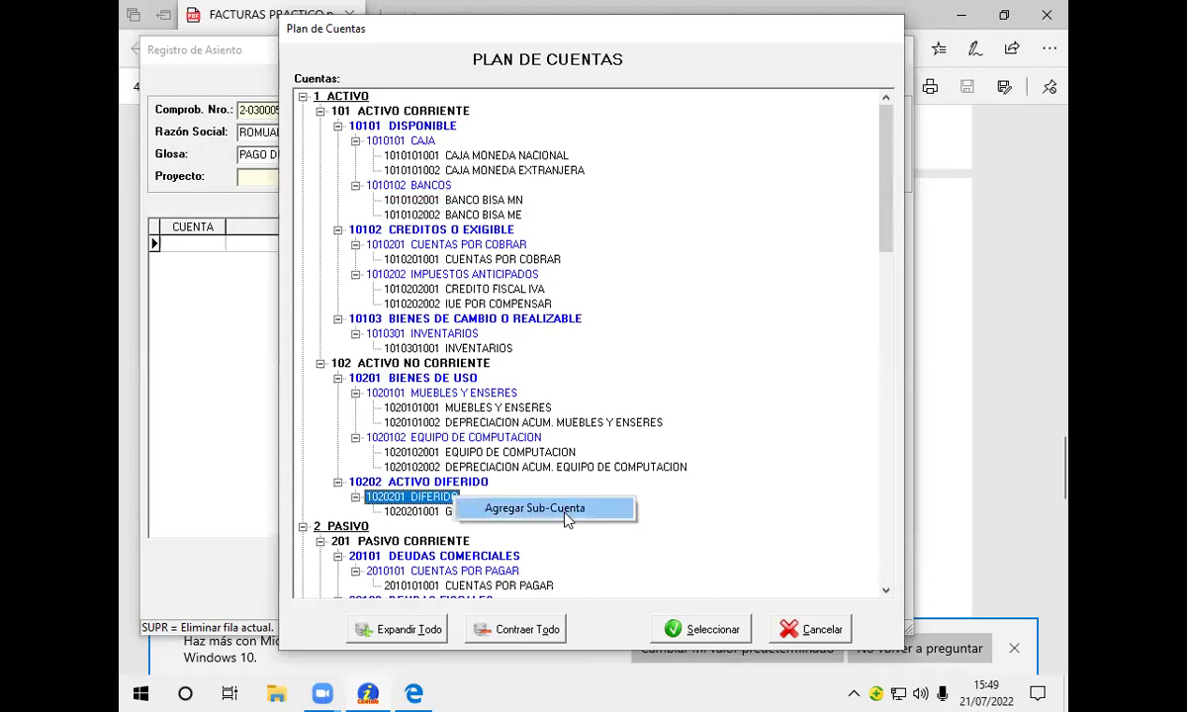
left_click(504, 526)
right_click(506, 513)
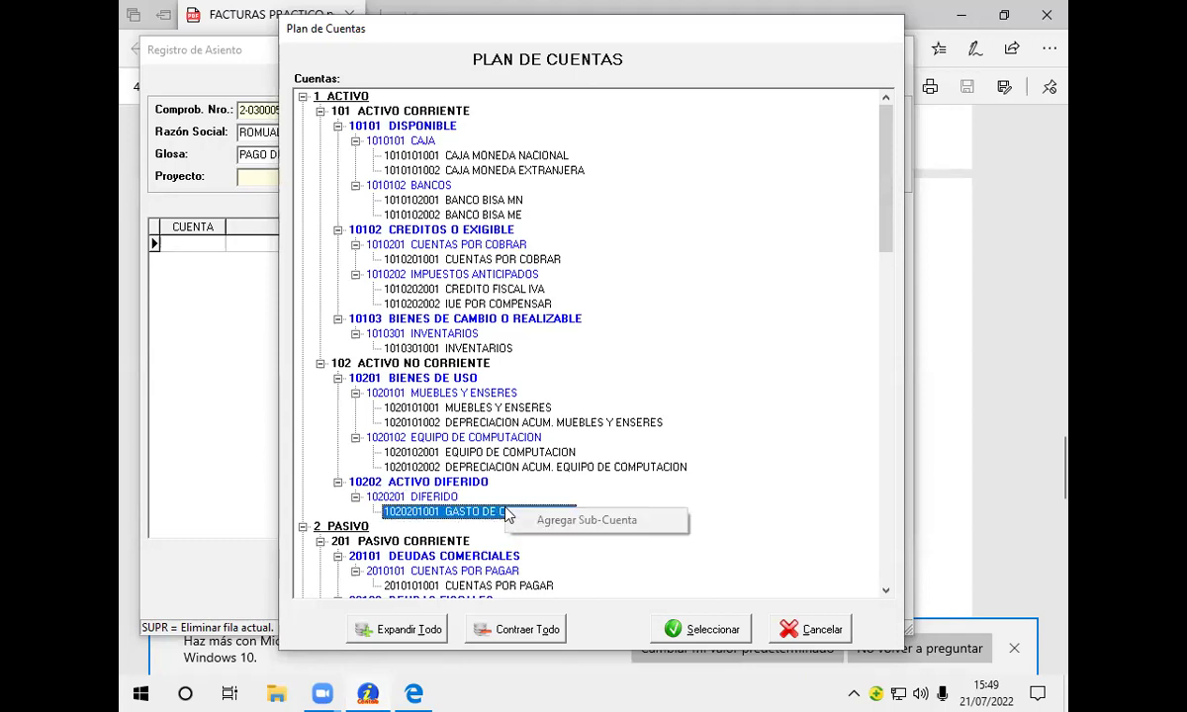
left_click(408, 499)
right_click(435, 500)
left_click(475, 508)
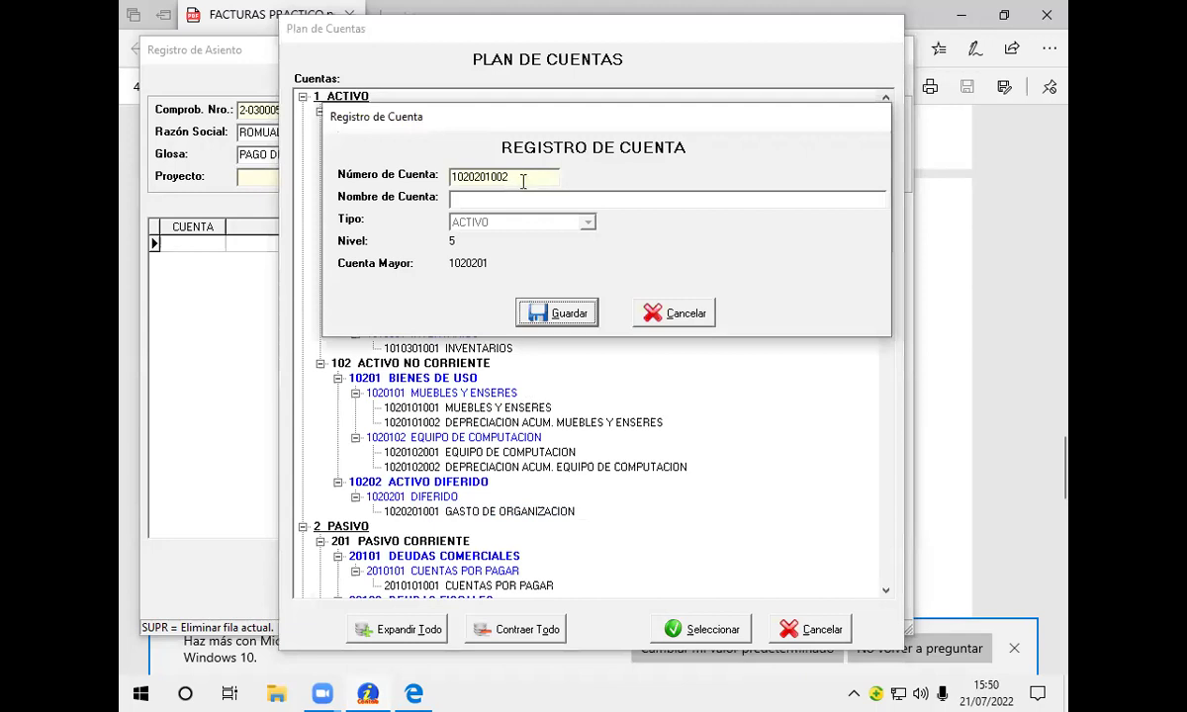
left_click(528, 197)
type("ALQUILERES PAGADOS POR ADELANTADO")
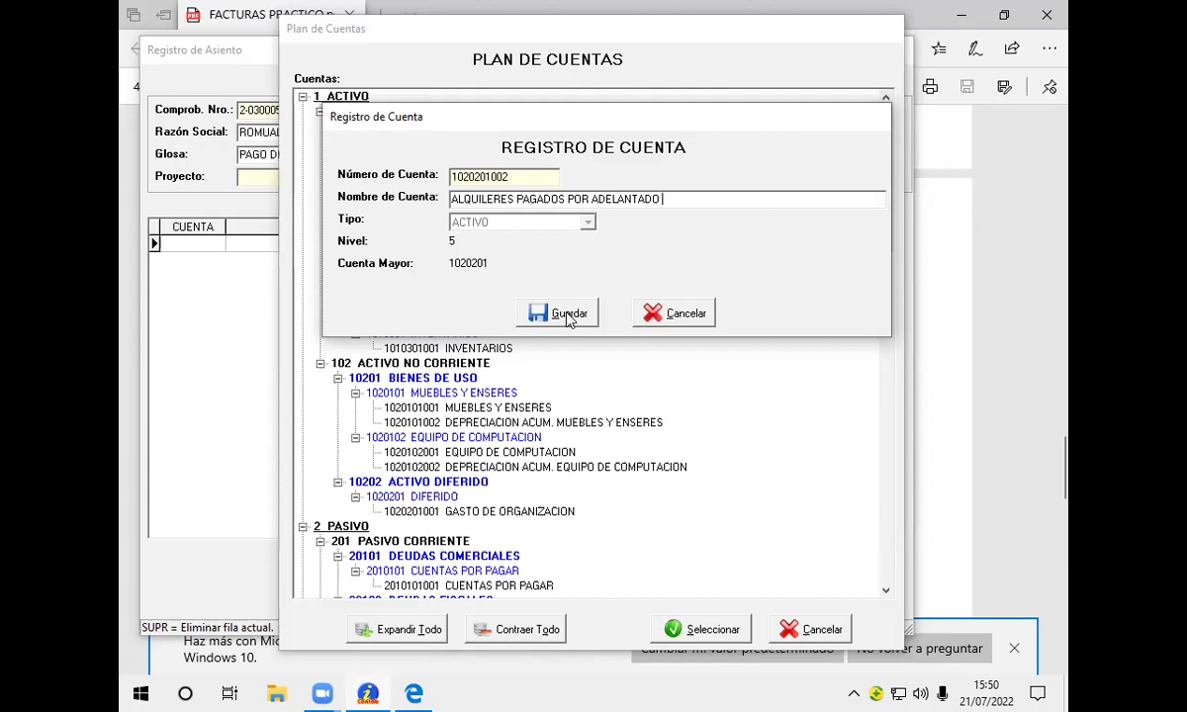
left_click(568, 315)
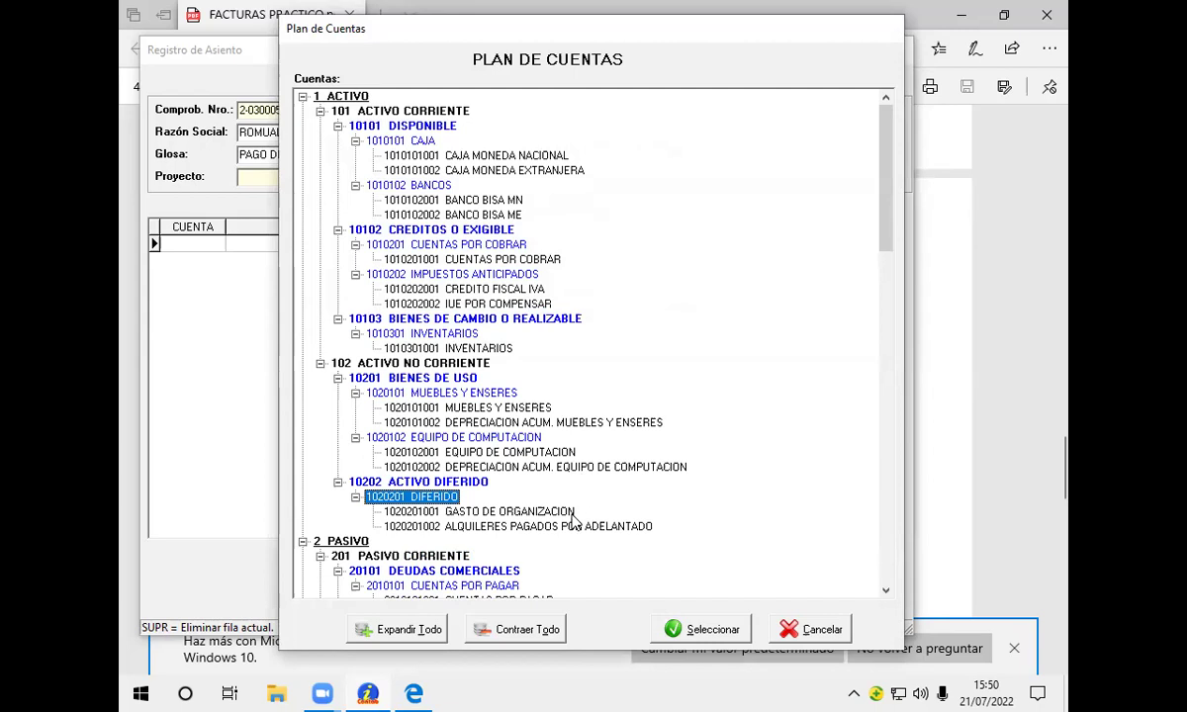
left_click(559, 528)
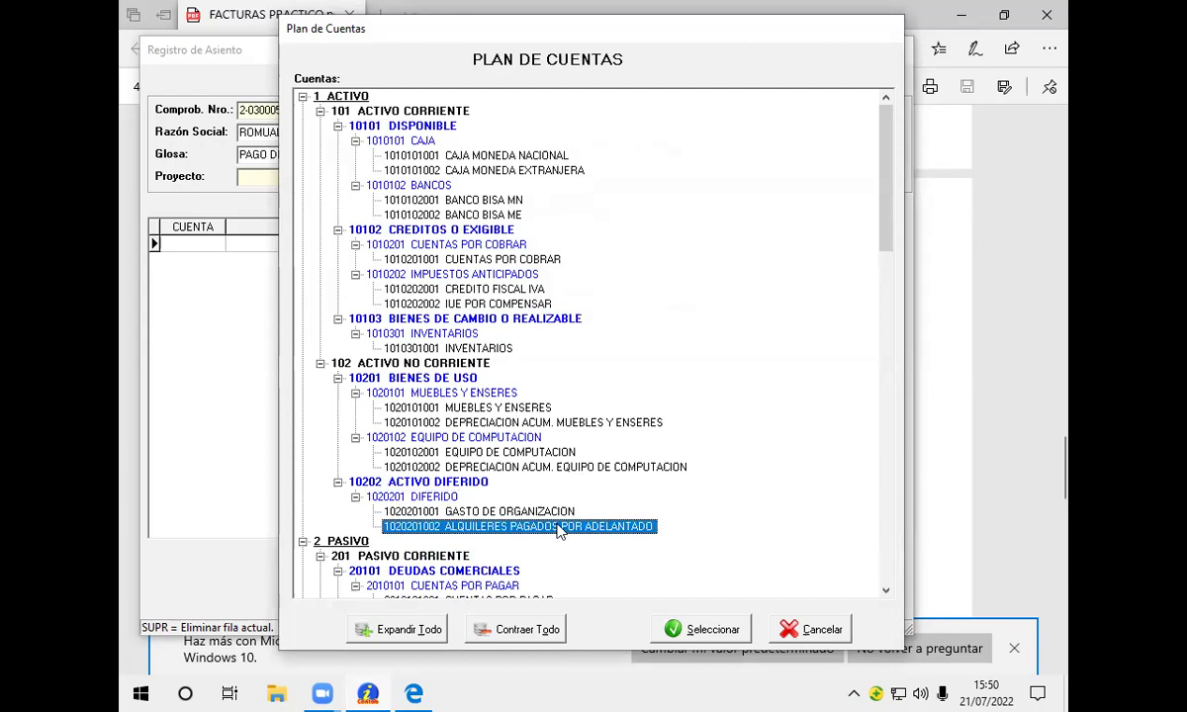
Debit ALQUILERES PAGADOS POR ADELANTADO 18,705 and CREDITO FISCAL IVA 2,795
double_click(559, 529)
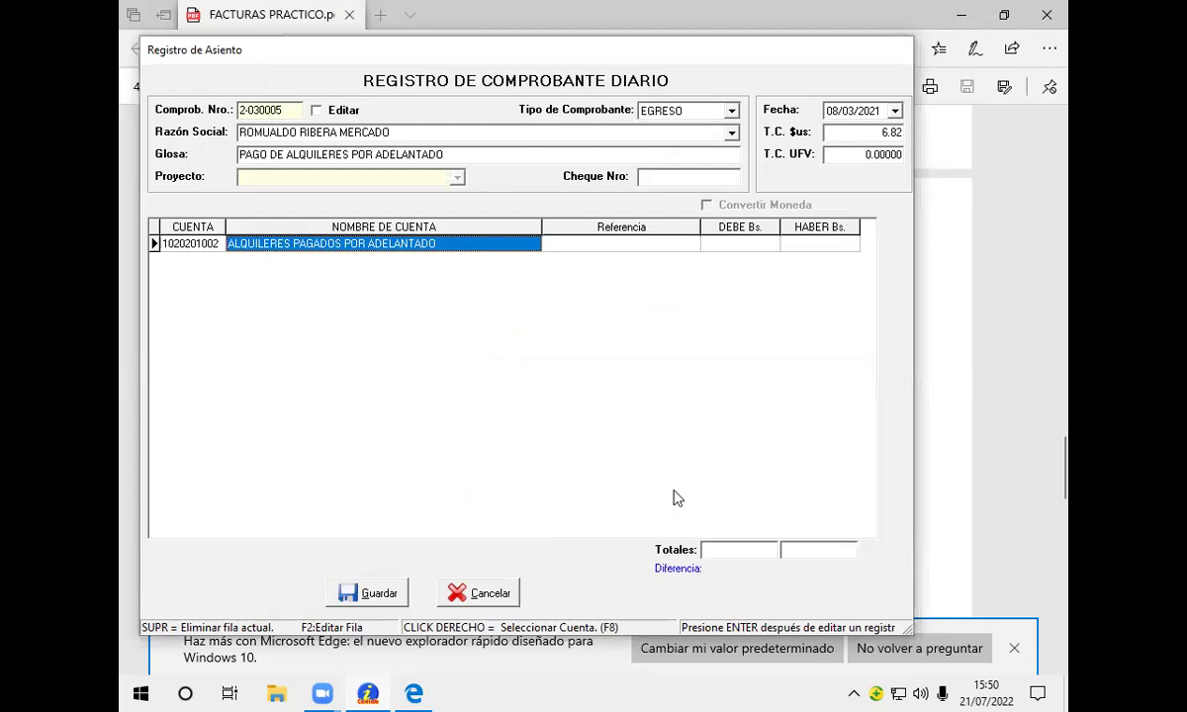
left_click(752, 246)
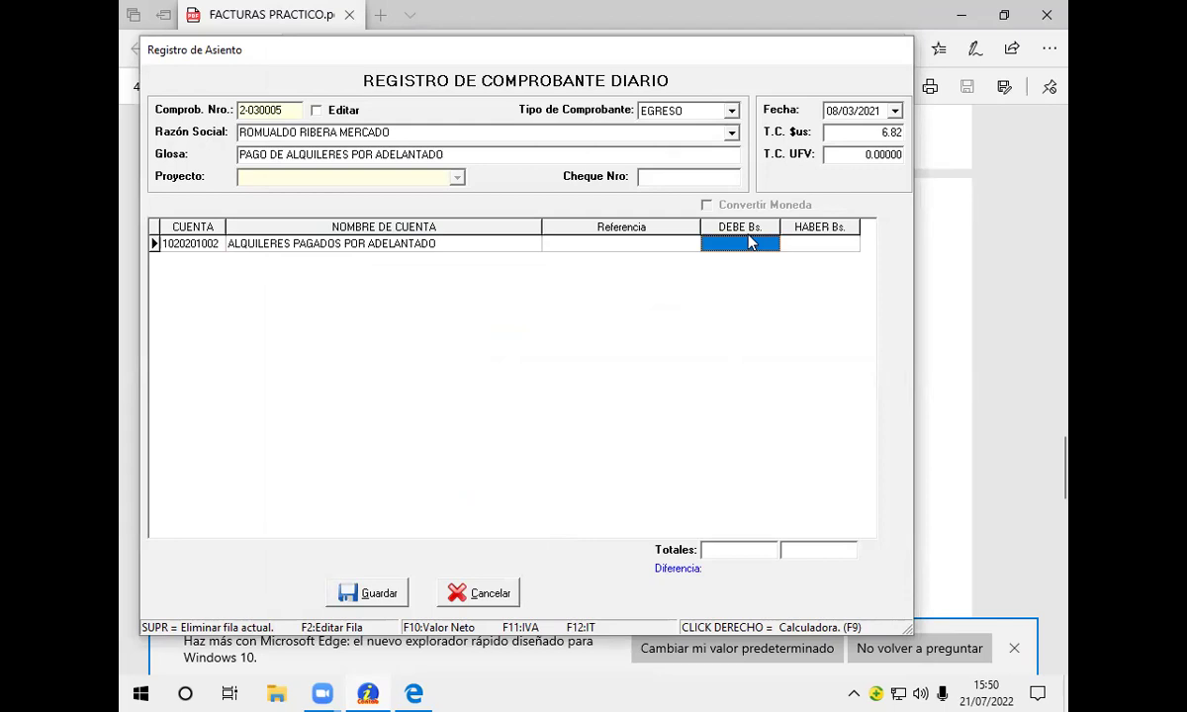
type("18705")
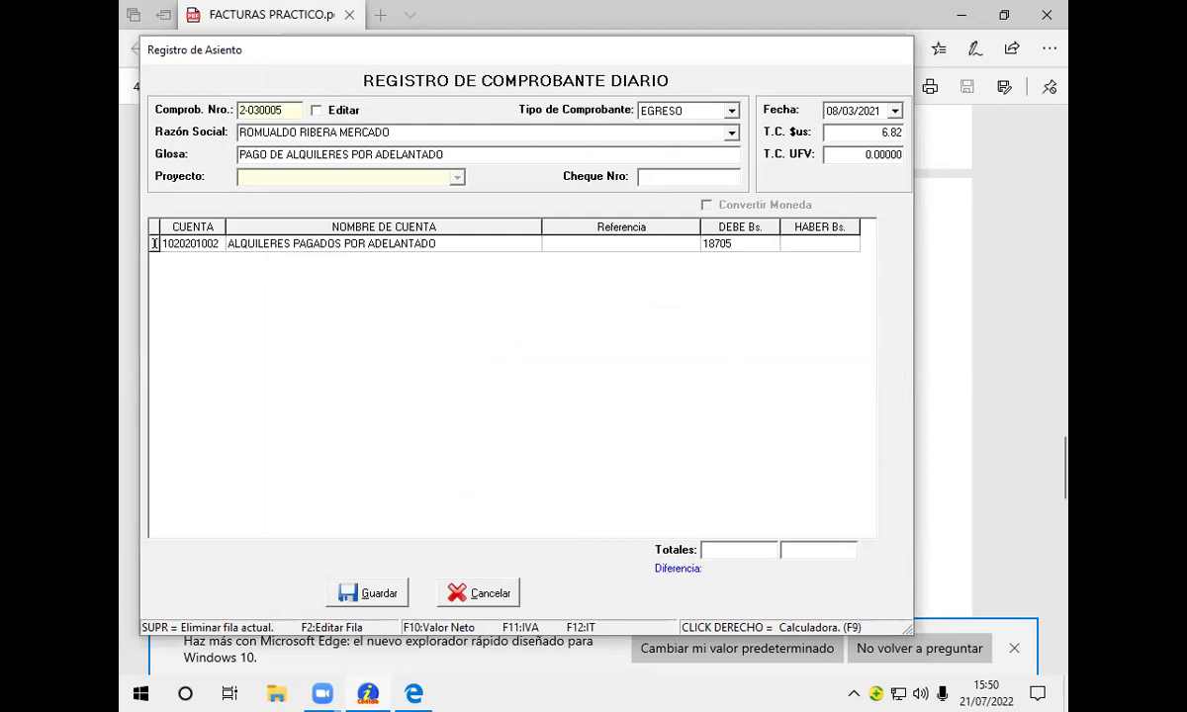
key("Return")
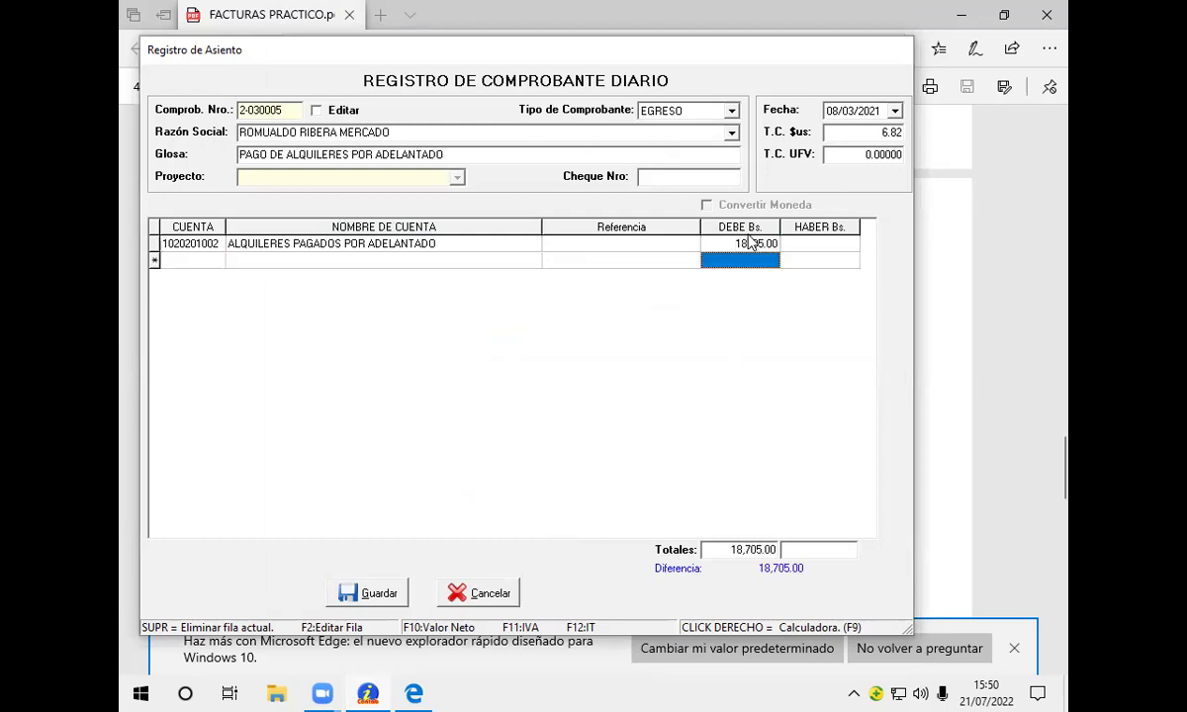
key("Return")
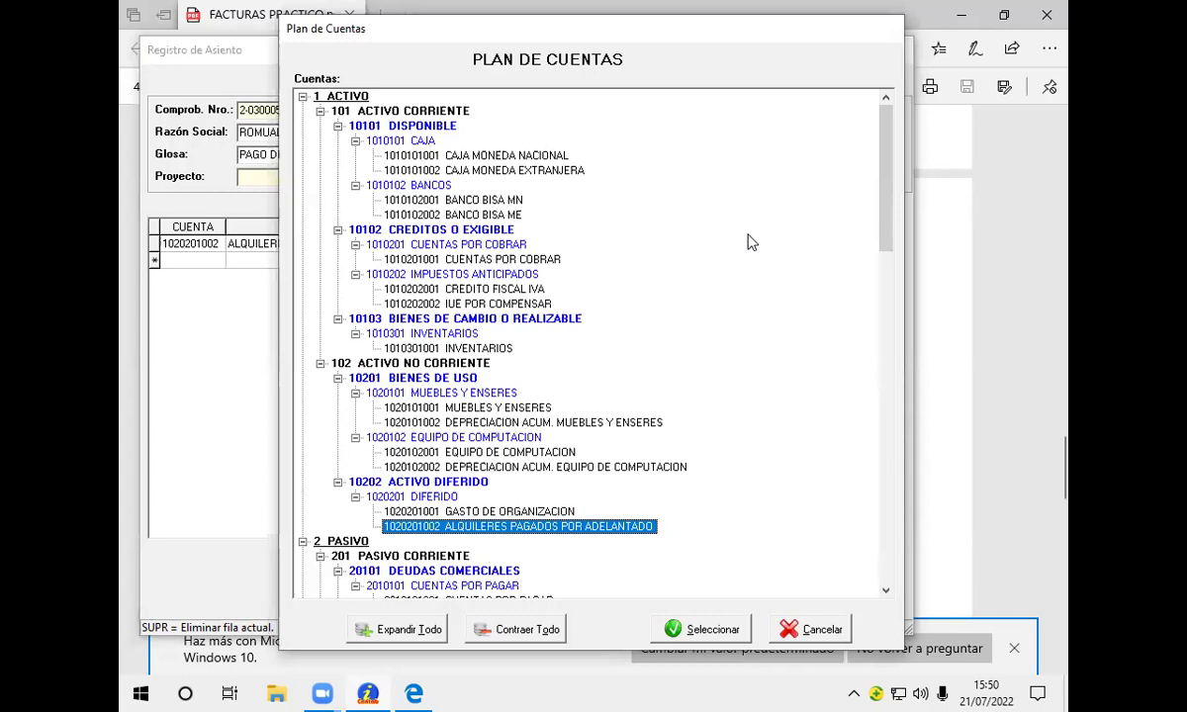
double_click(532, 291)
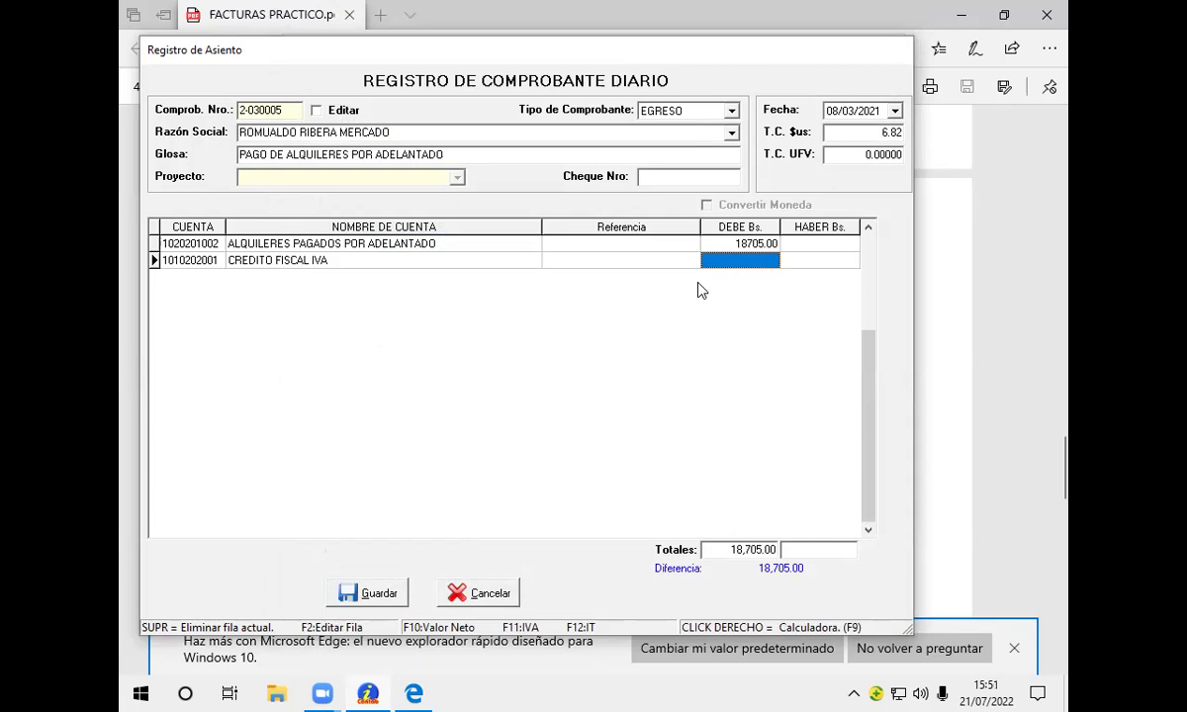
type("2795")
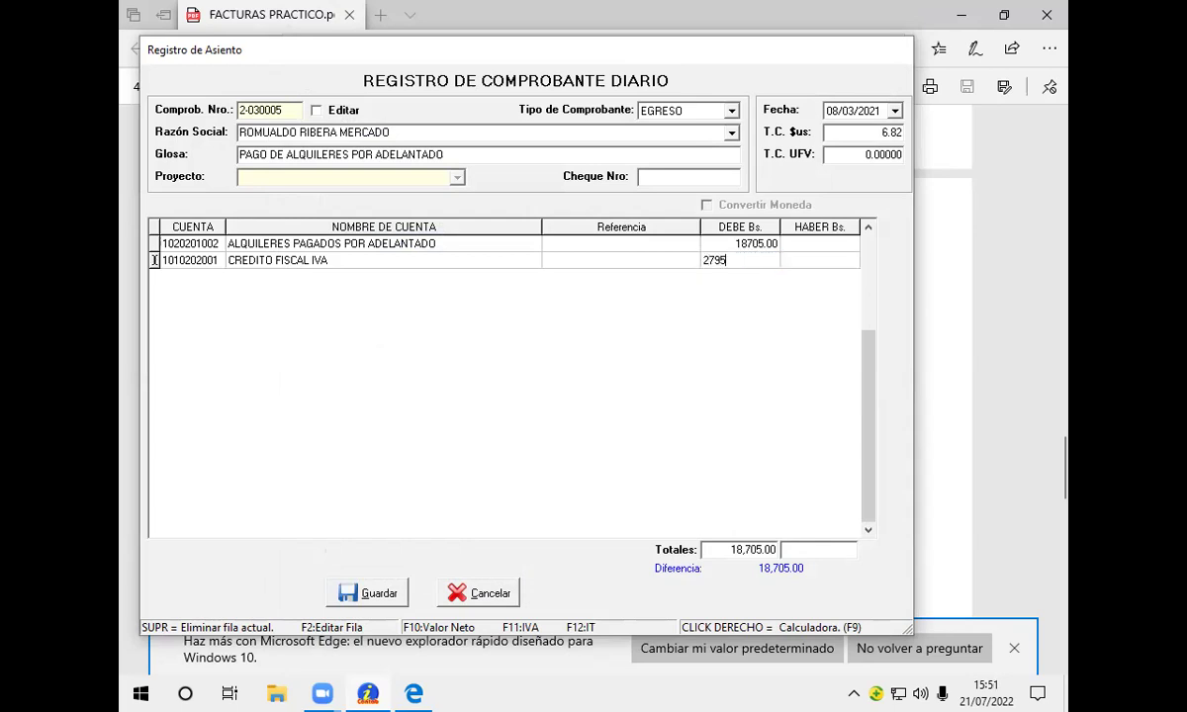
key("Return")
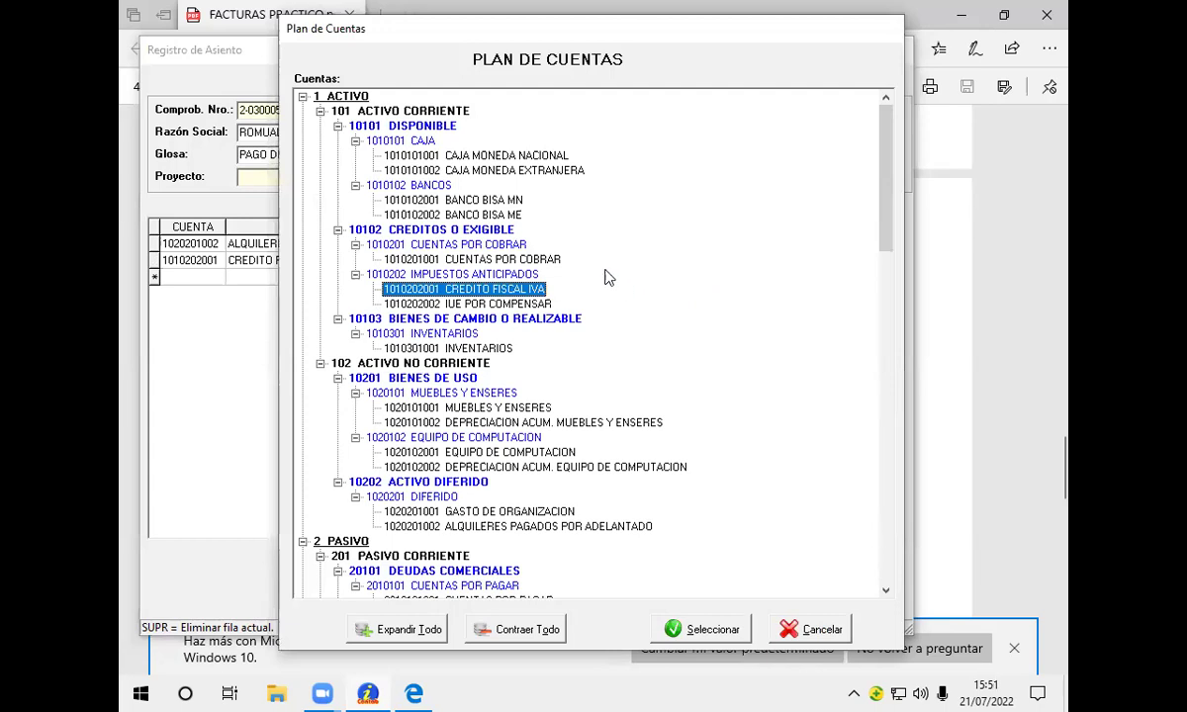
Credit BANCO BISA MN 21,500, remove the empty extra line, and save the balanced voucher
left_click(488, 201)
double_click(488, 201)
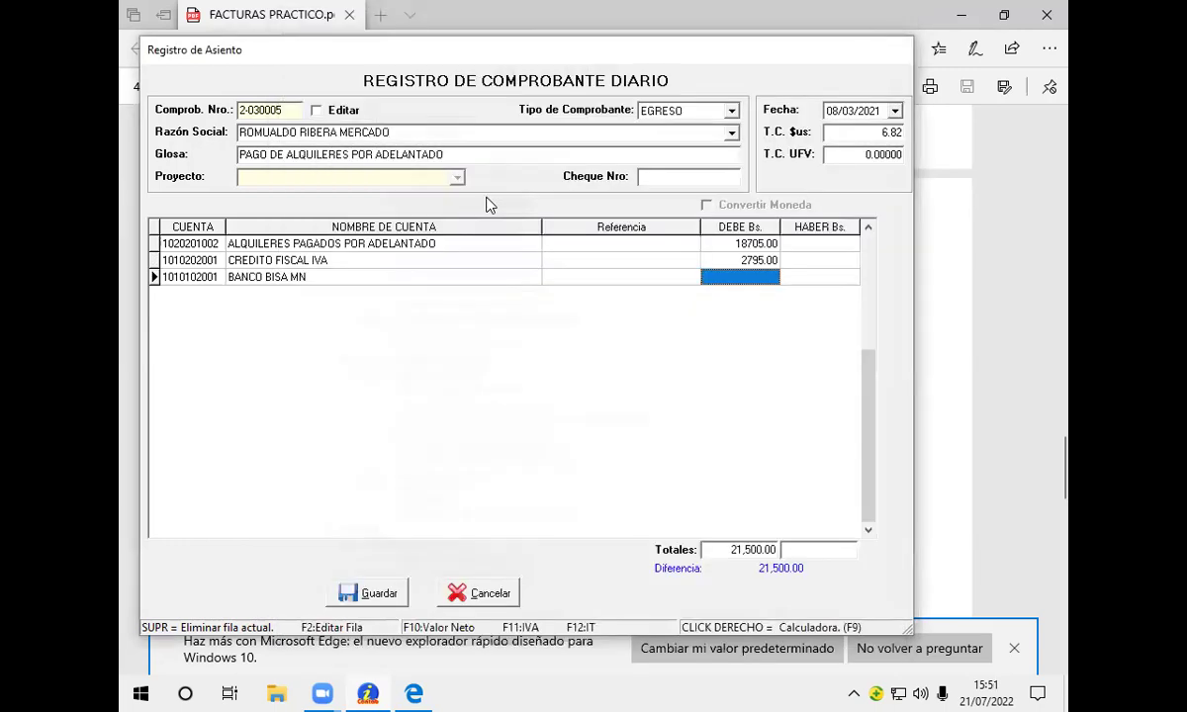
left_click(821, 284)
type("21500")
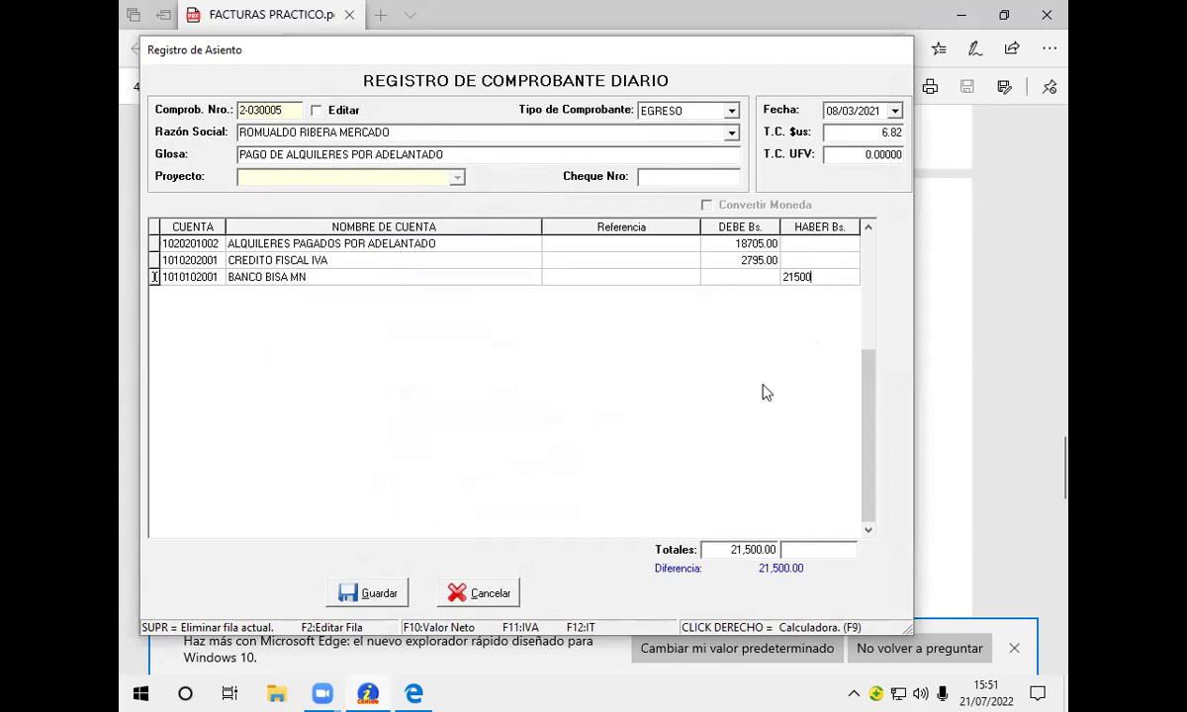
key("Return")
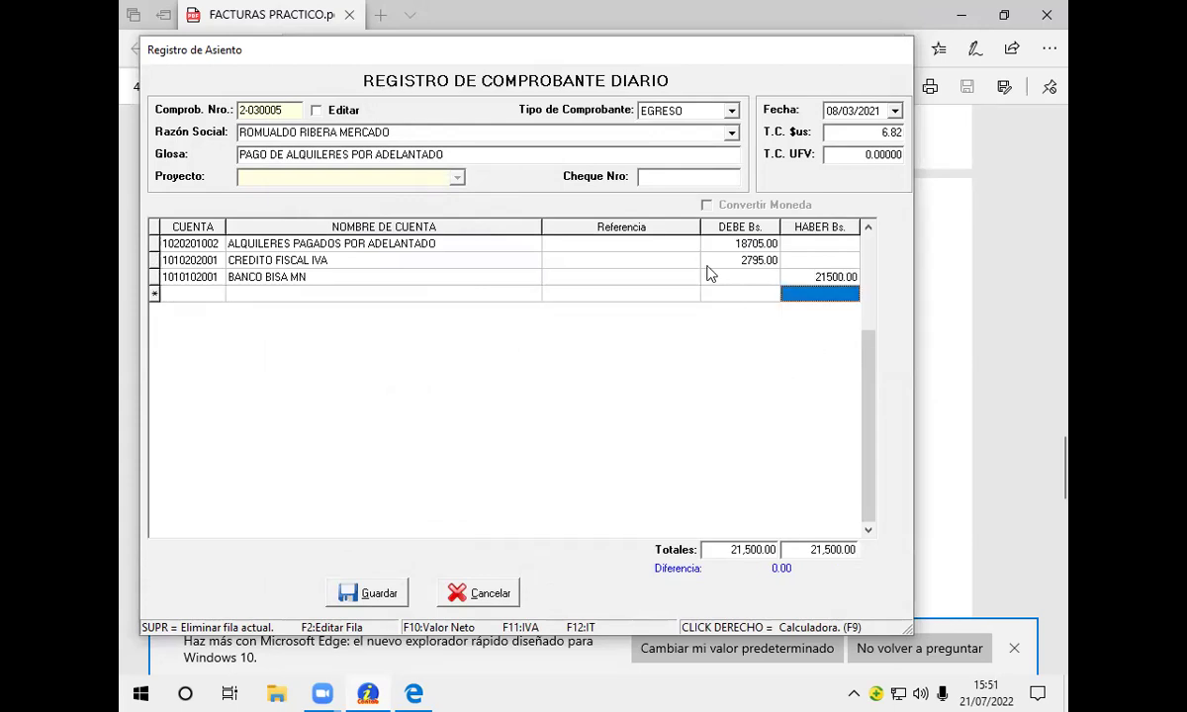
left_click(750, 295)
key("Up")
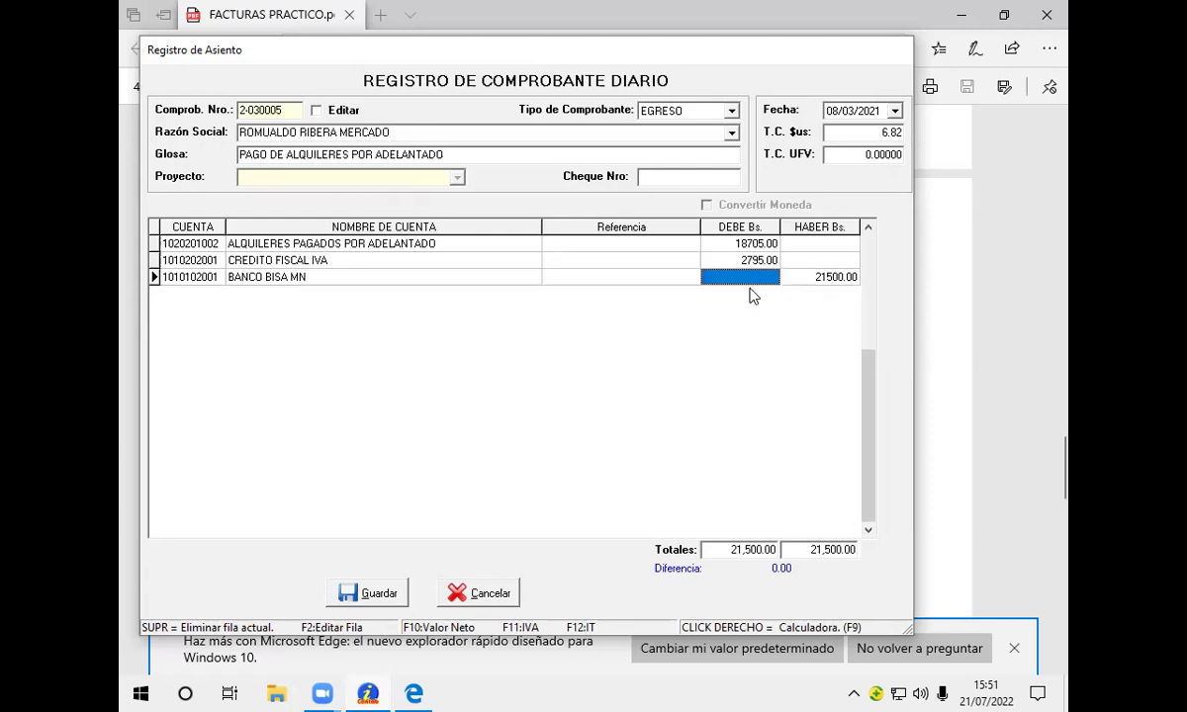
left_click(379, 595)
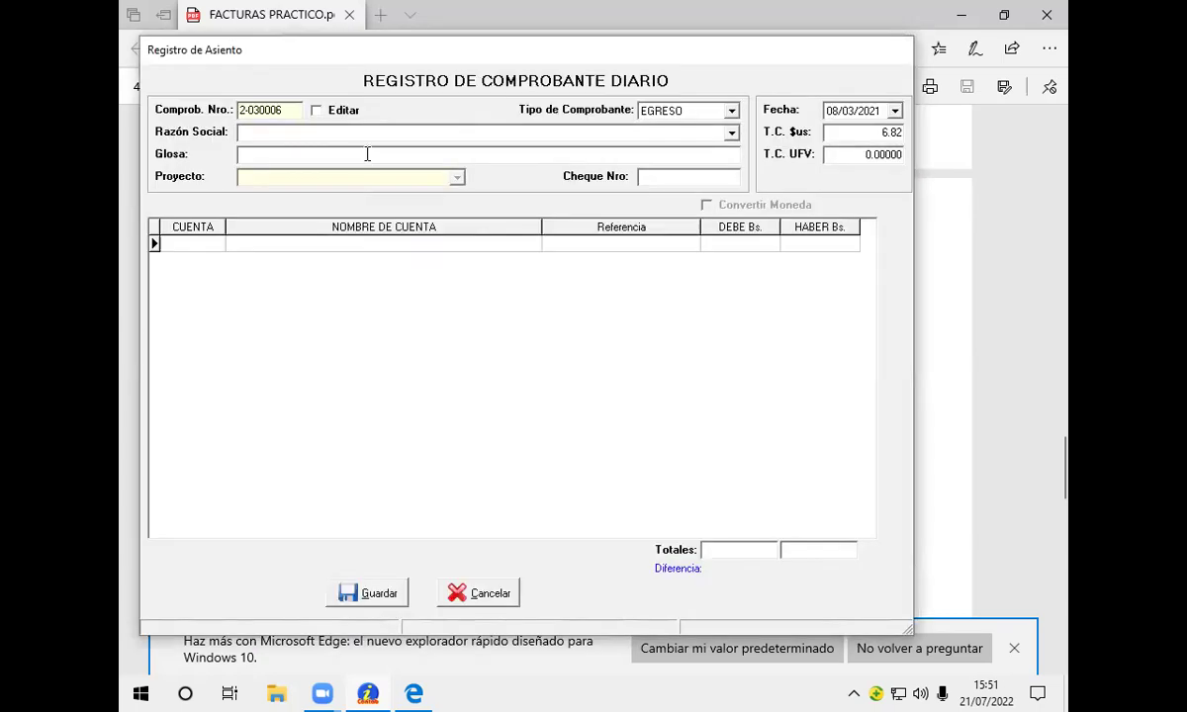
Scroll the invoices PDF to the MUEBLES HURTADO furniture invoice totalling 12,090 Bs
left_click(414, 693)
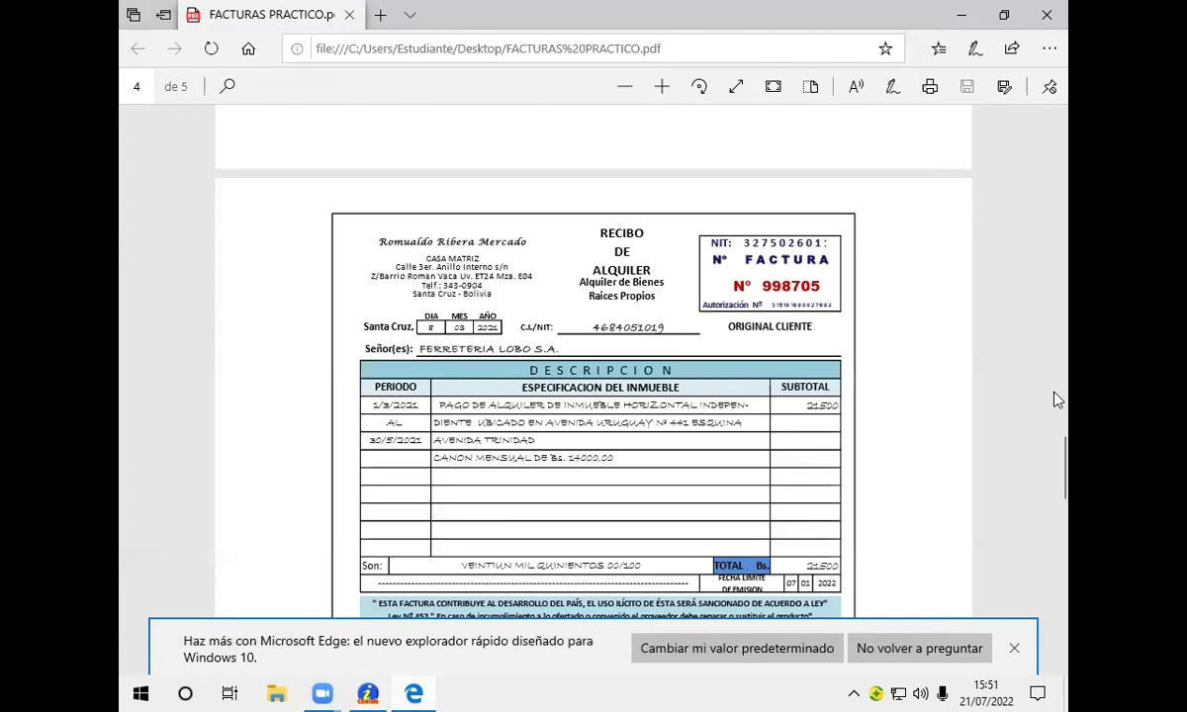
scroll(1055, 398, "down", 3)
scroll(1057, 399, "down", 1)
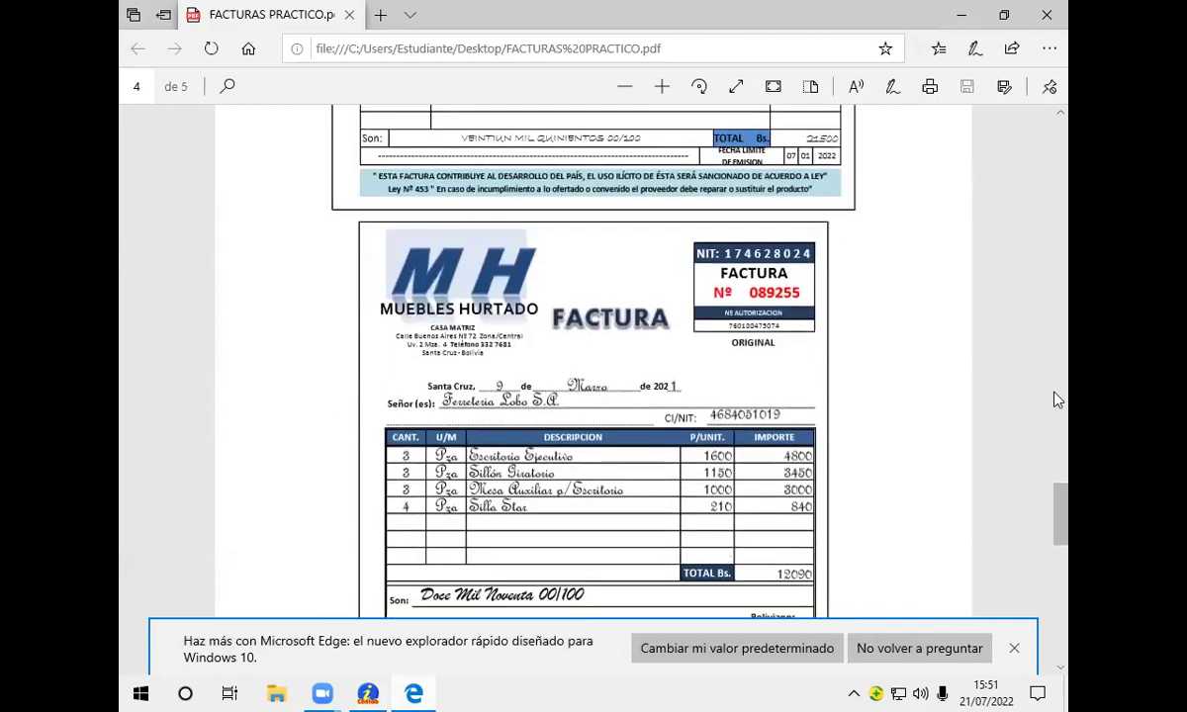
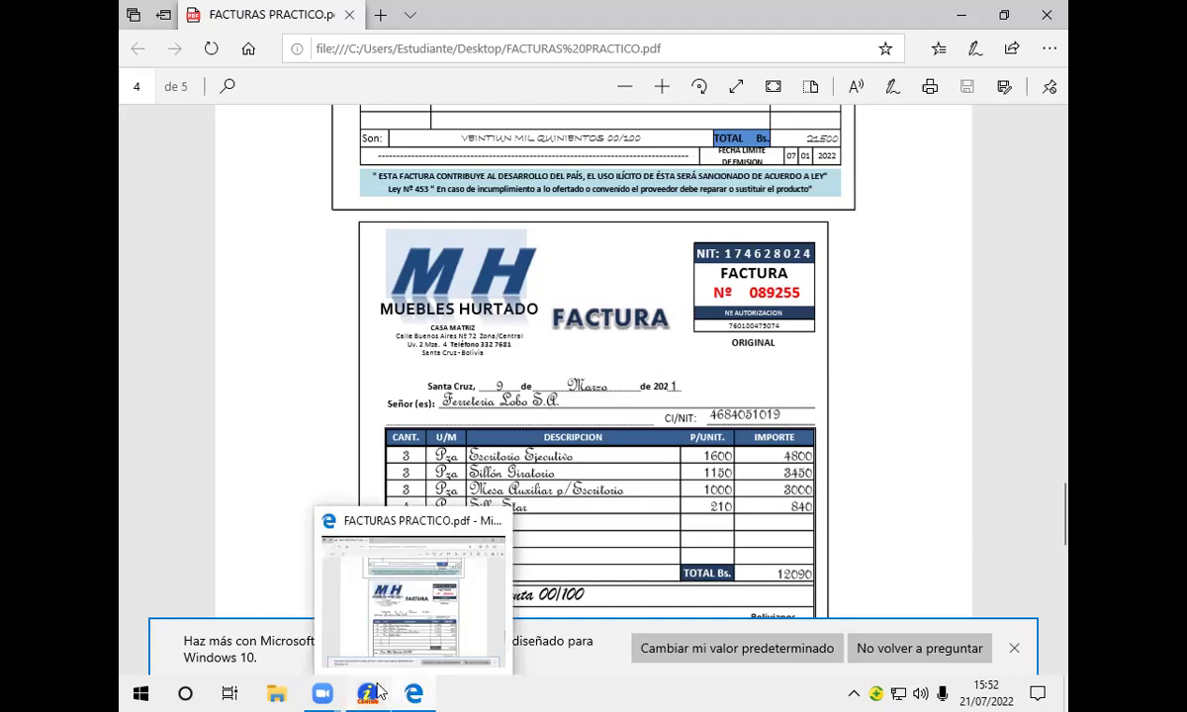
mouse_move(379, 693)
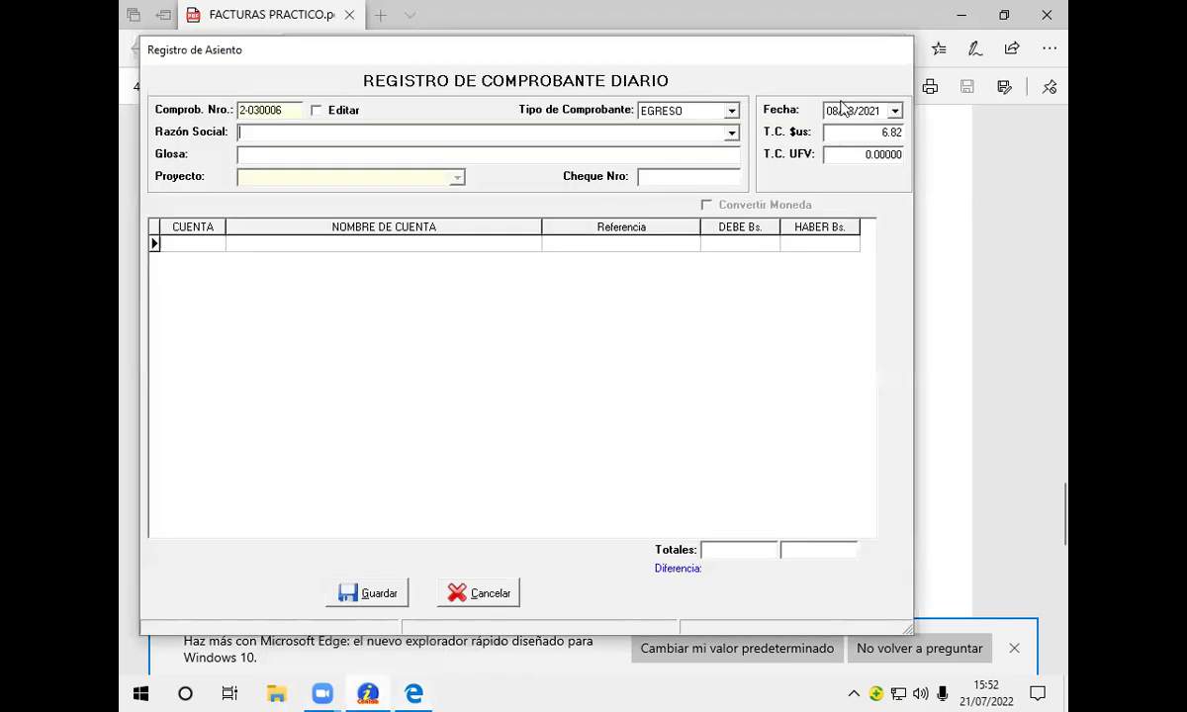
Date the EGRESO voucher 09/03/2021 with a dollar exchange rate of 6.82
left_click(836, 112)
type("6")
type("1")
type("0")
left_click(876, 133)
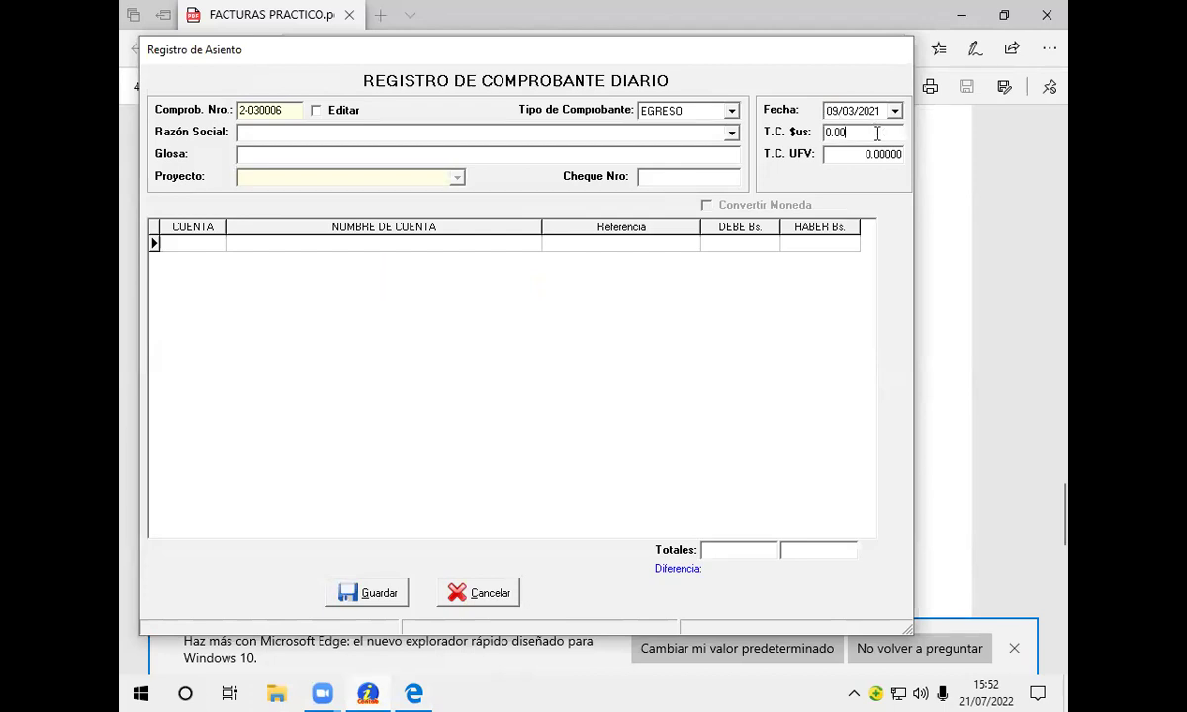
key("BackSpace")
key("BackSpace")
key("BackSpace")
key("BackSpace")
type("6.82")
Enter MUEBLES HURTADO as the Razón Social, after rechecking the invoice
left_click(534, 130)
left_click(413, 692)
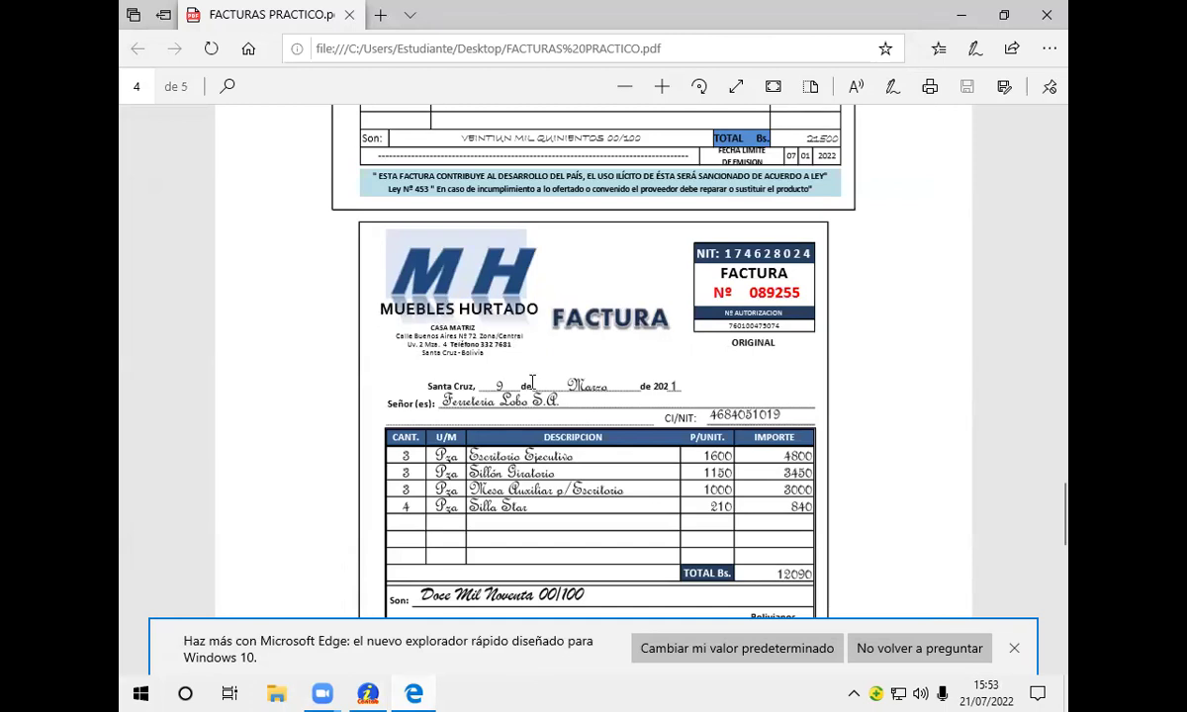
left_click(382, 691)
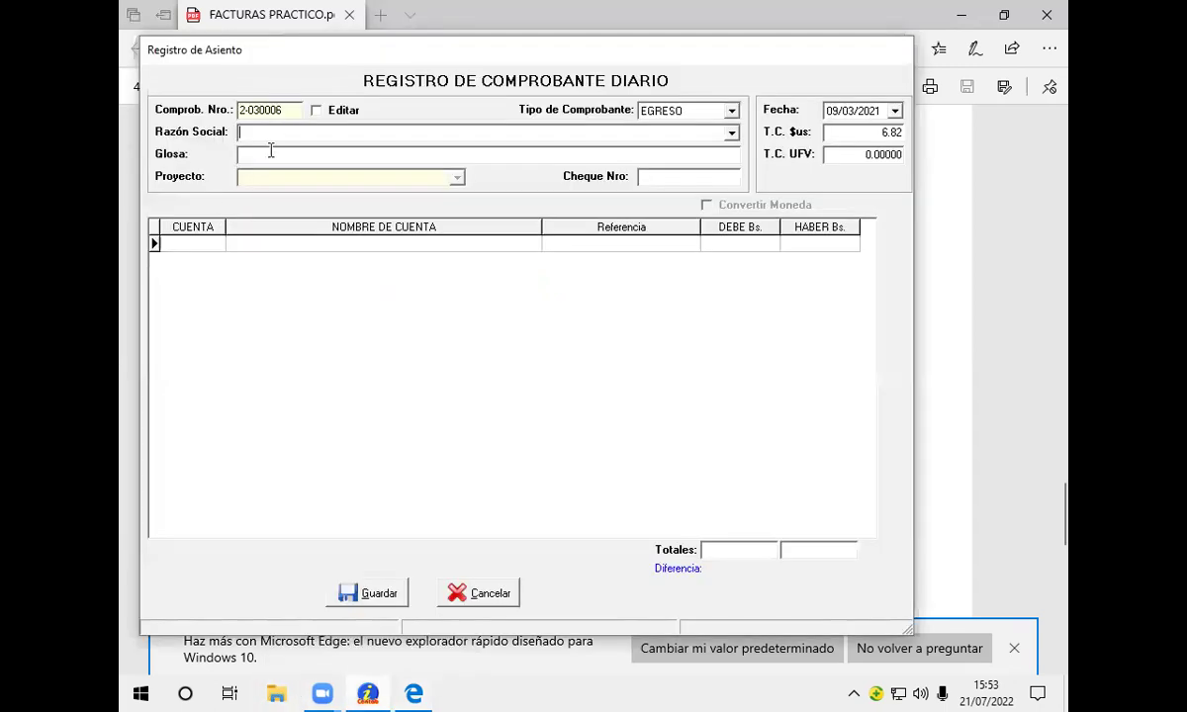
left_click(295, 135)
type("MUEBLES HURTADO")
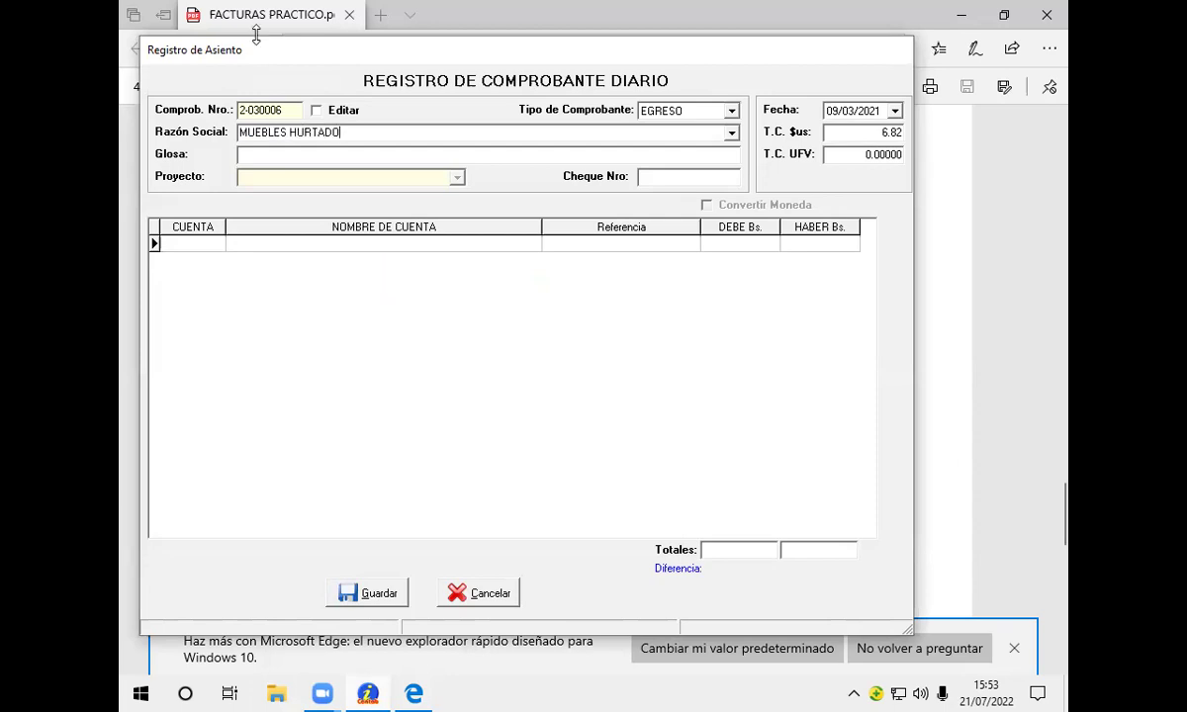
Enter the glosa COMPRA DE MUEBLES Y ENSERES
left_click(336, 161)
type("MUE")
key("BackSpace")
key("BackSpace")
key("BackSpace")
type("COMPRA DE MUEBLES")
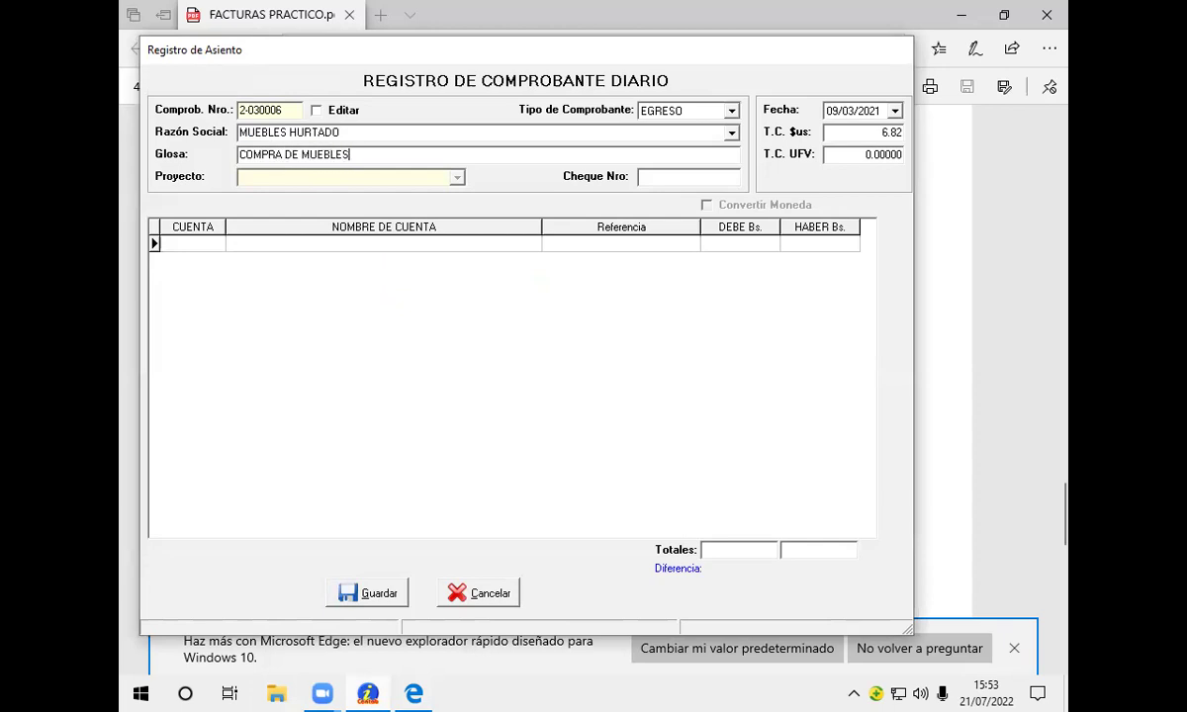
type(" Y ENSERES")
left_click(442, 248)
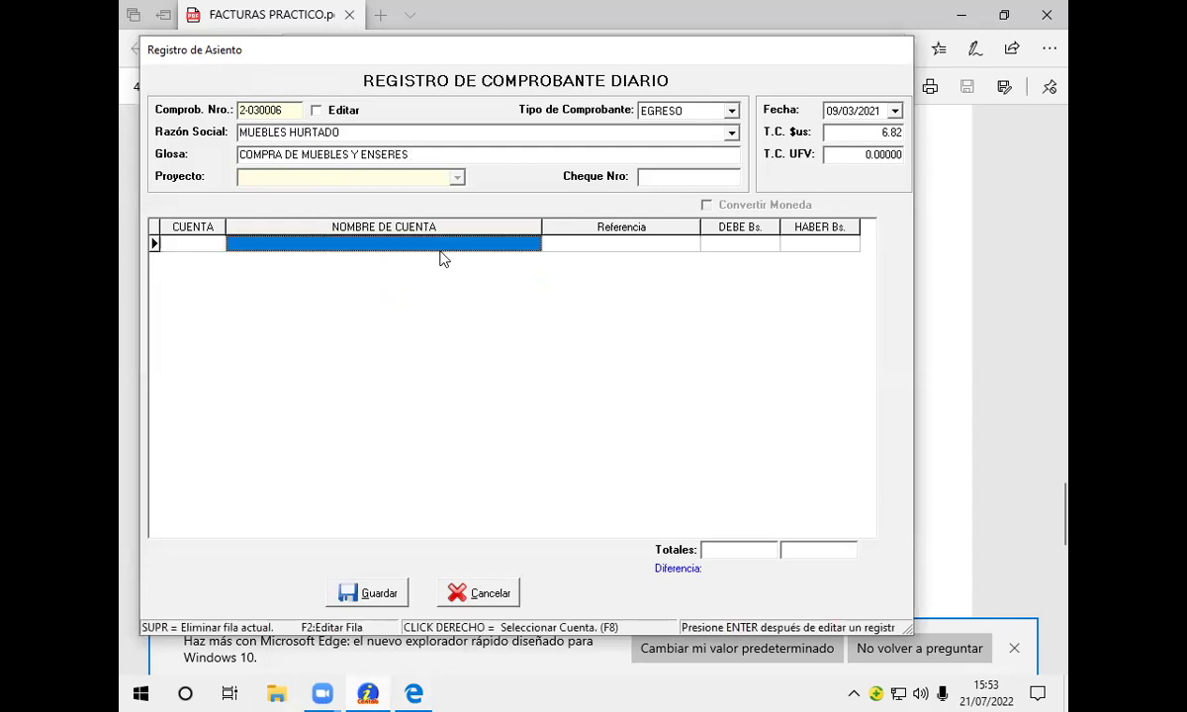
right_click(441, 248)
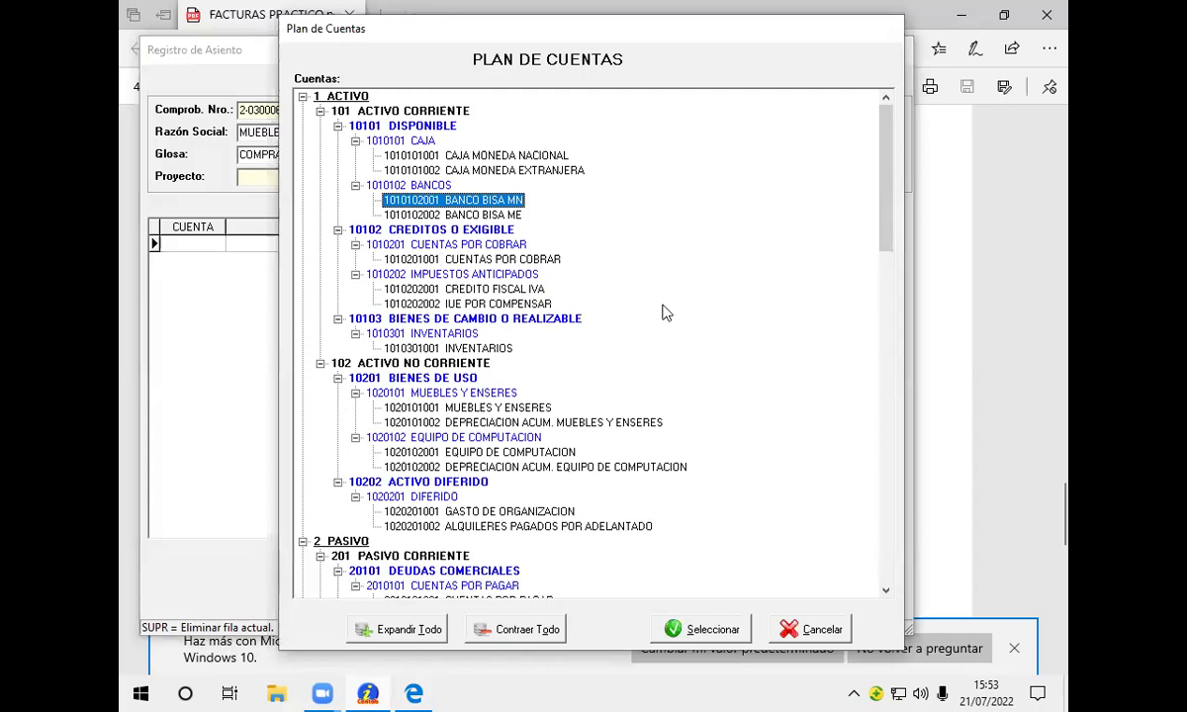
left_click(543, 408)
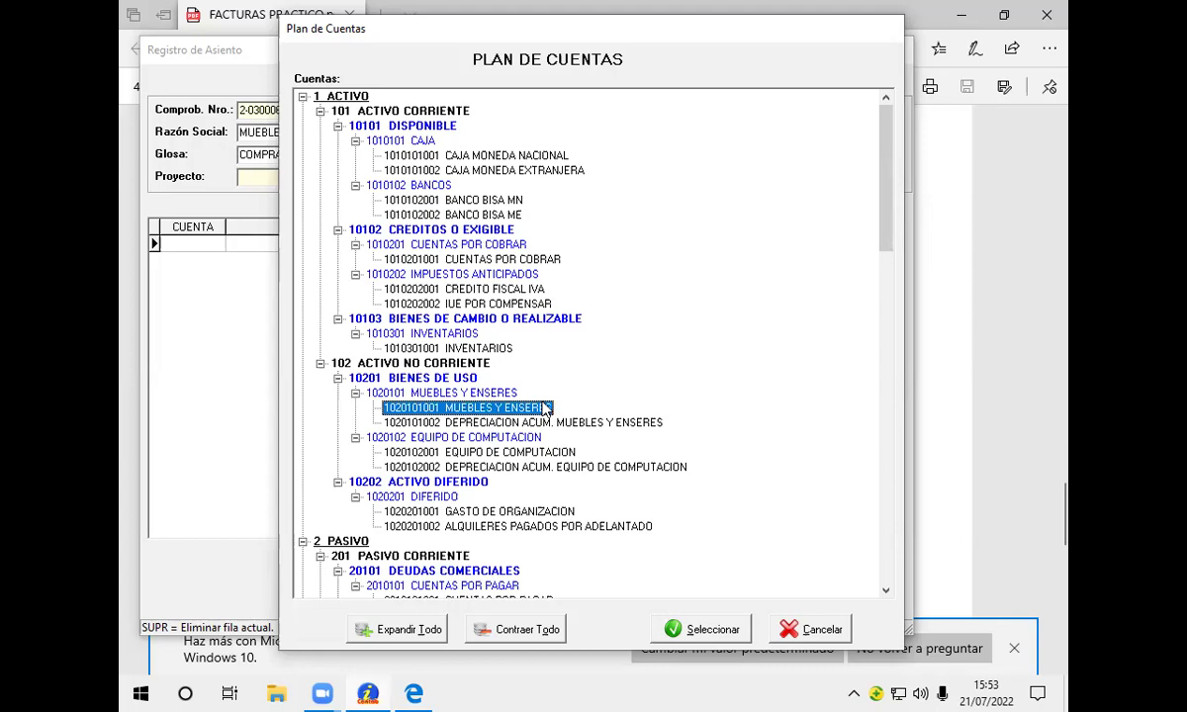
double_click(543, 407)
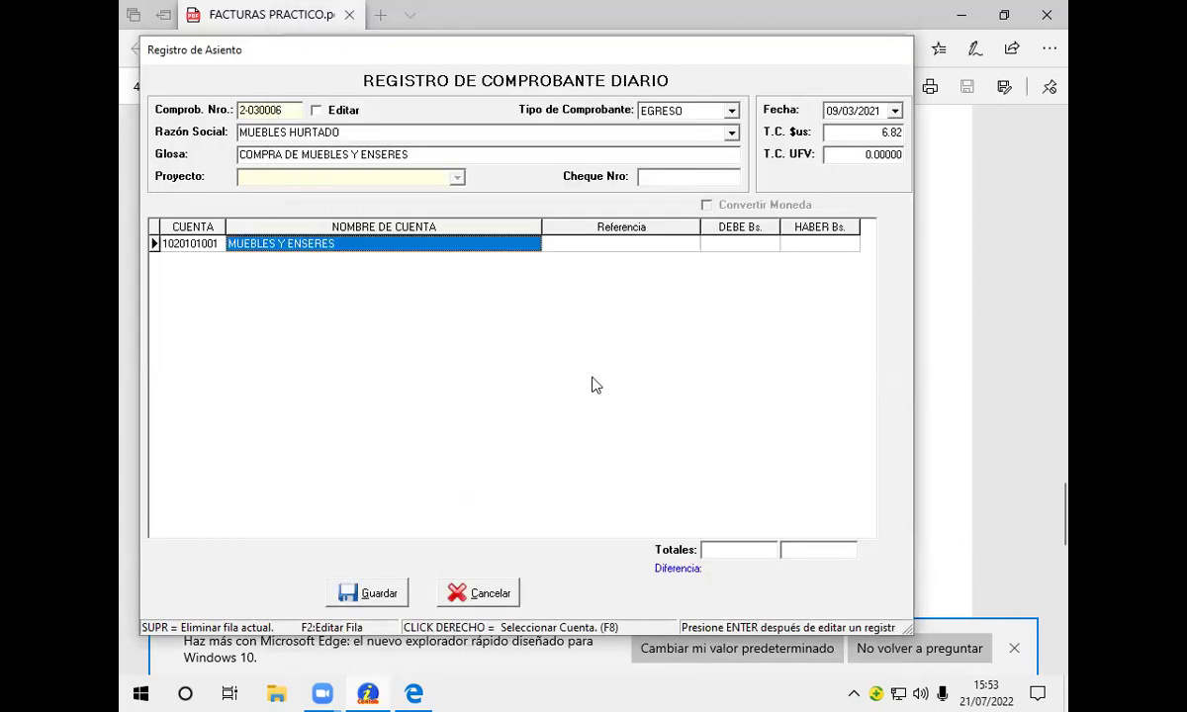
left_click(735, 248)
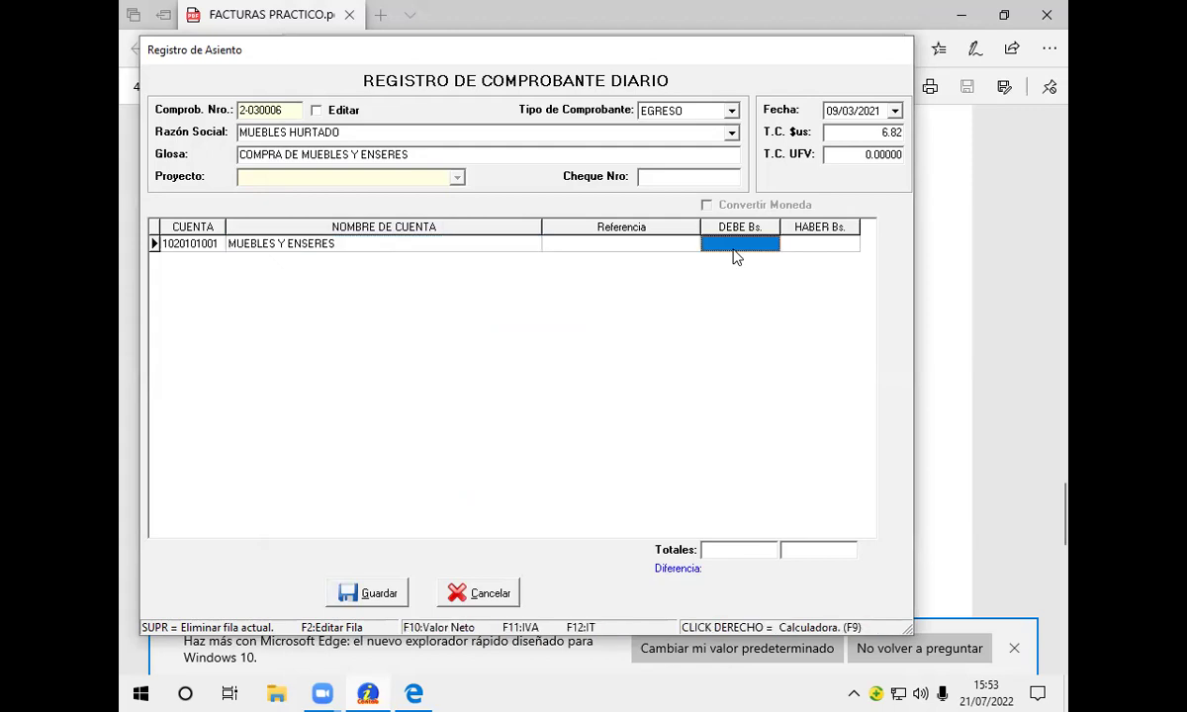
type("10")
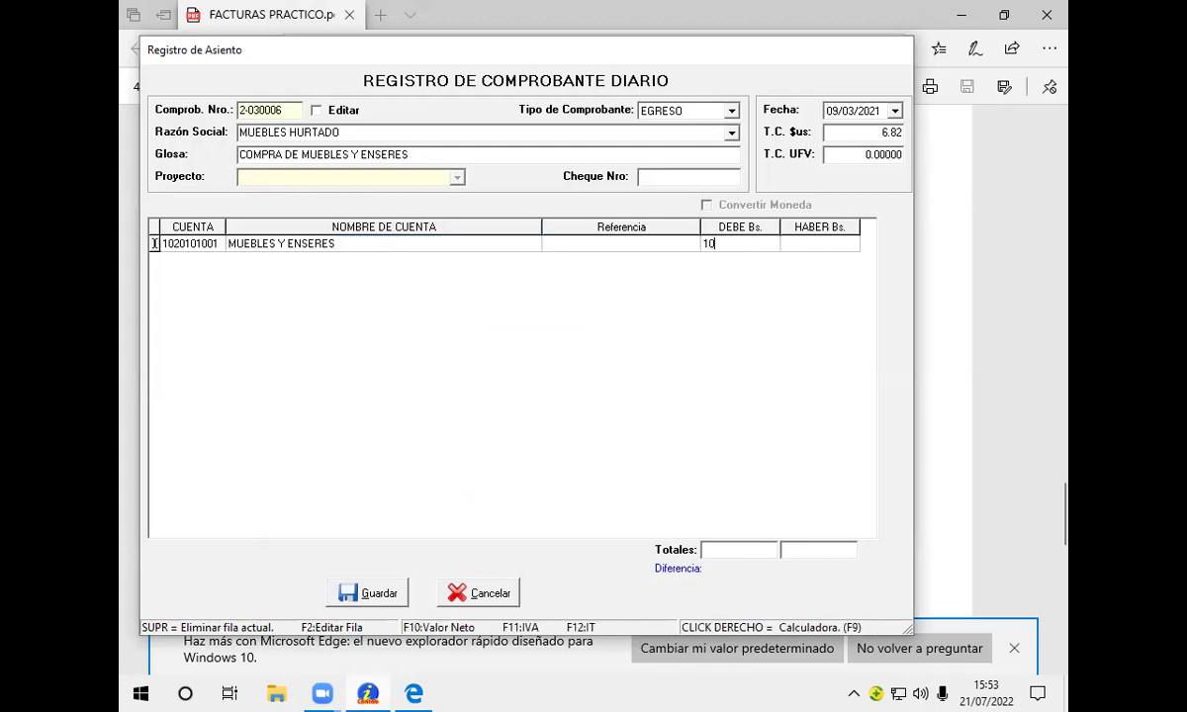
type("518.3")
key("Return")
double_click(531, 267)
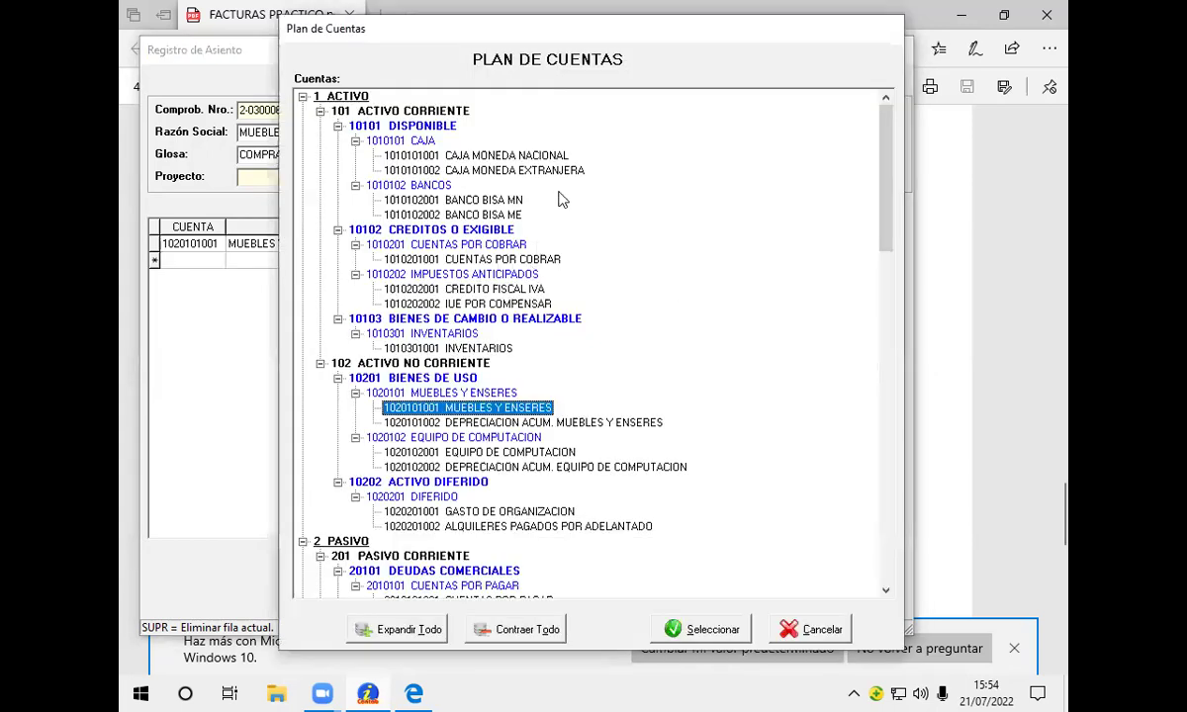
left_click(533, 289)
double_click(531, 290)
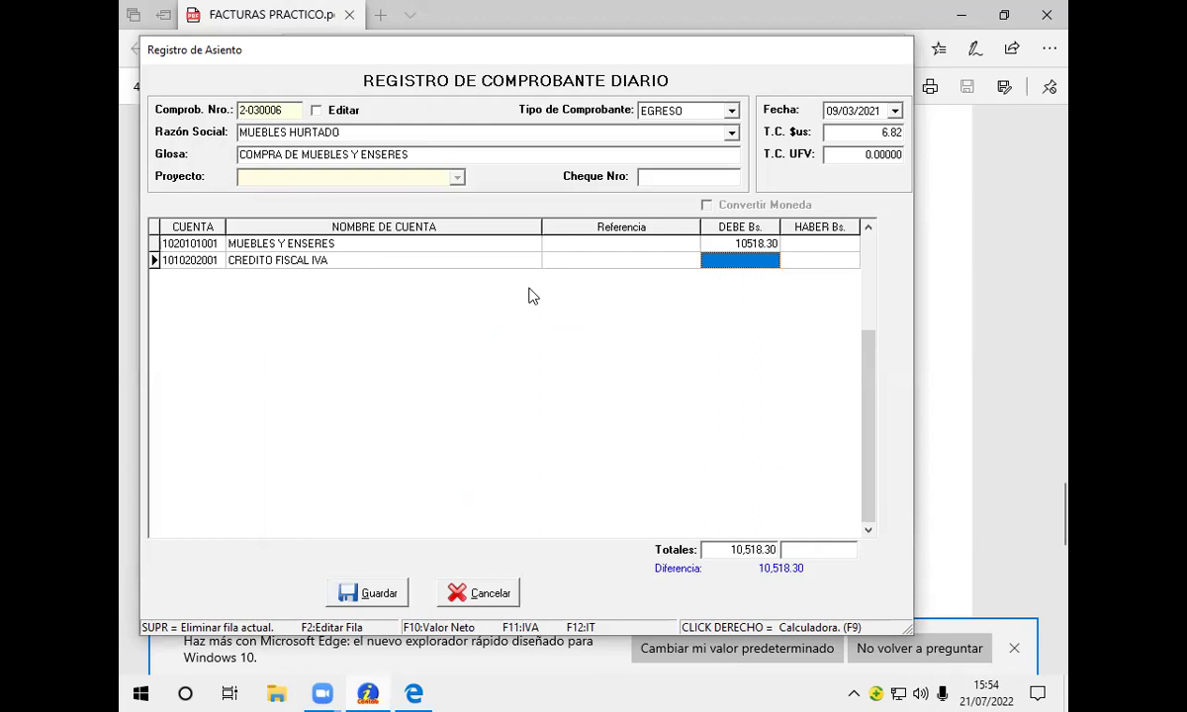
double_click(531, 296)
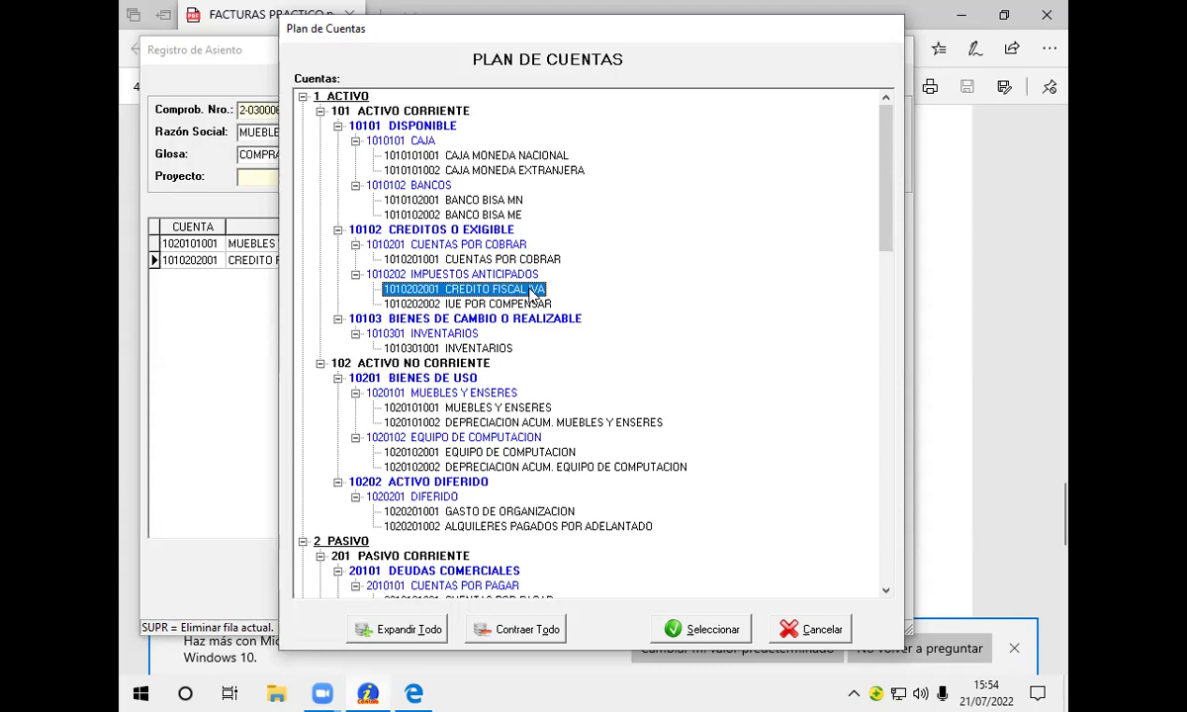
left_click(507, 200)
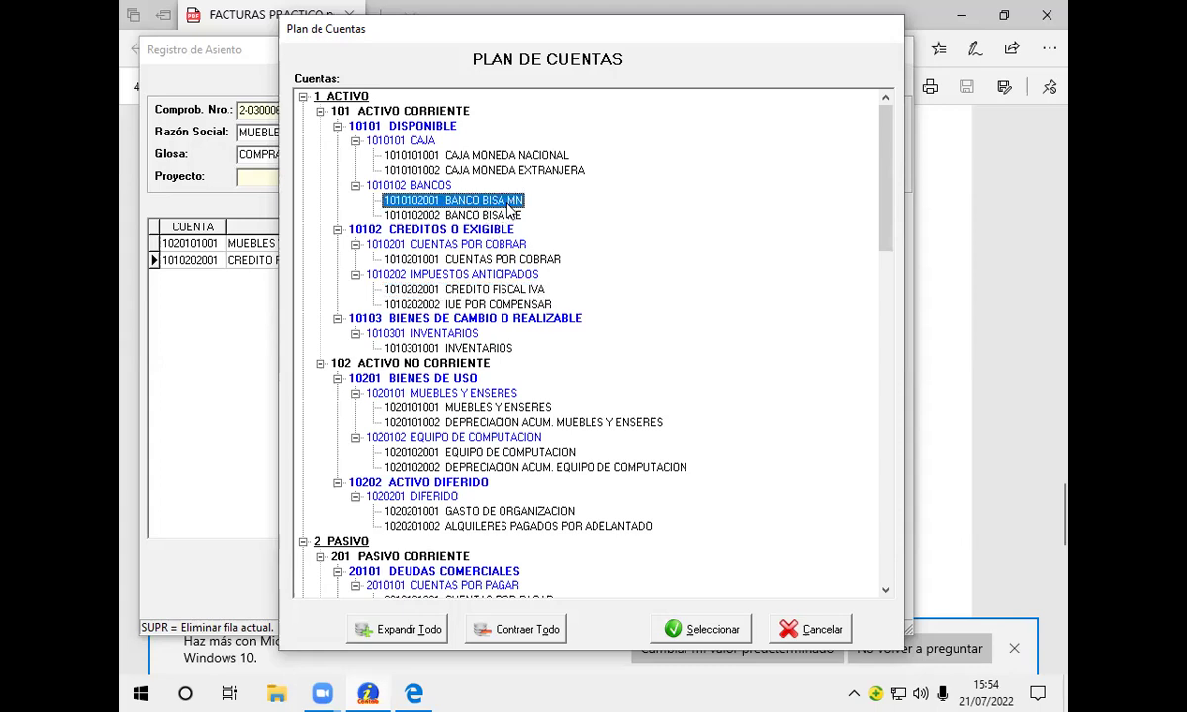
double_click(510, 201)
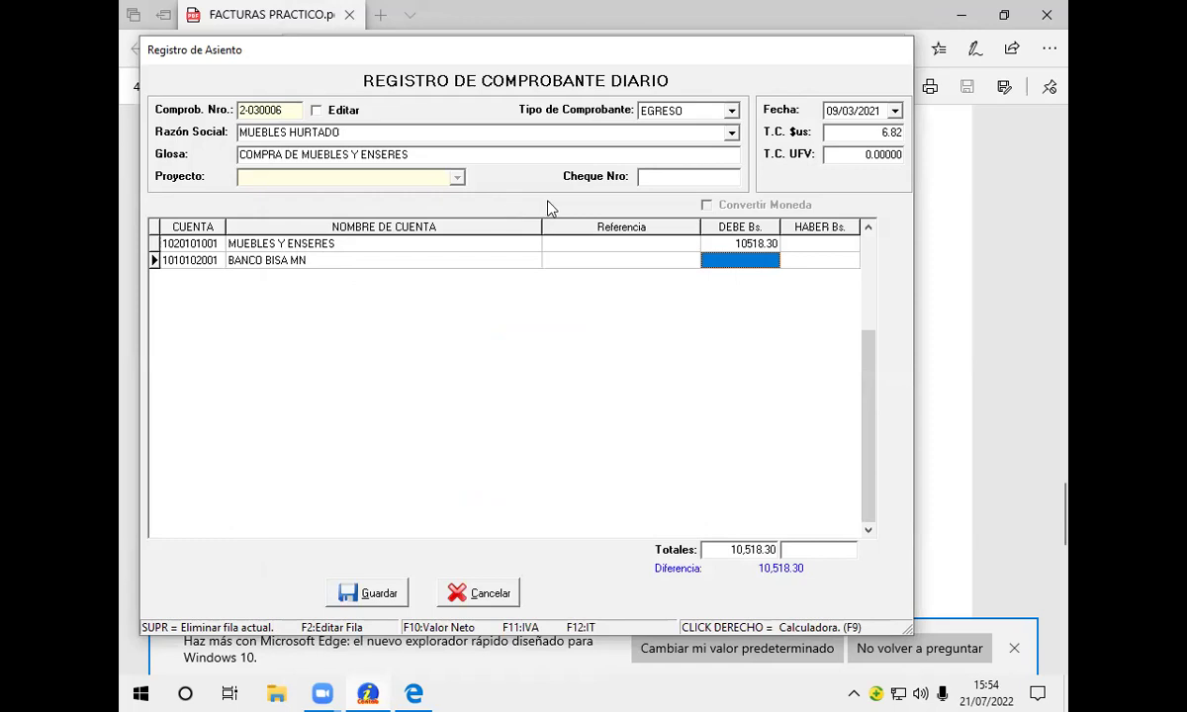
Change the second line to CREDITO FISCAL IVA with a 1571.70 debit
double_click(537, 265)
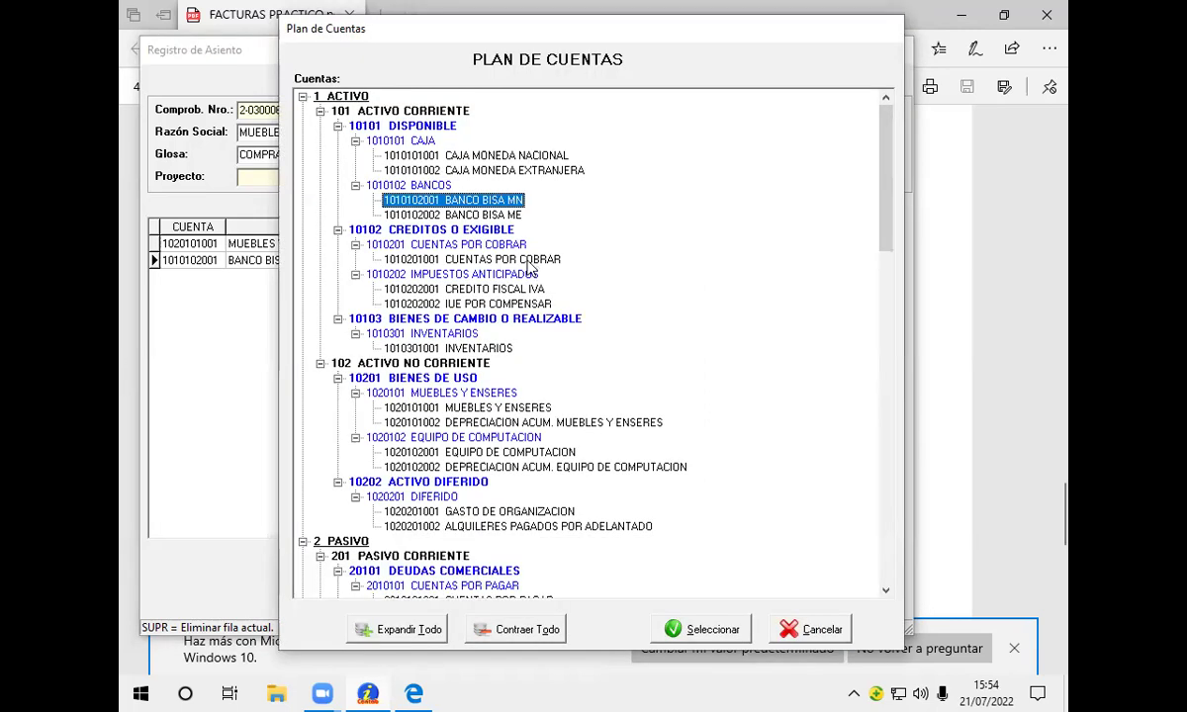
double_click(518, 288)
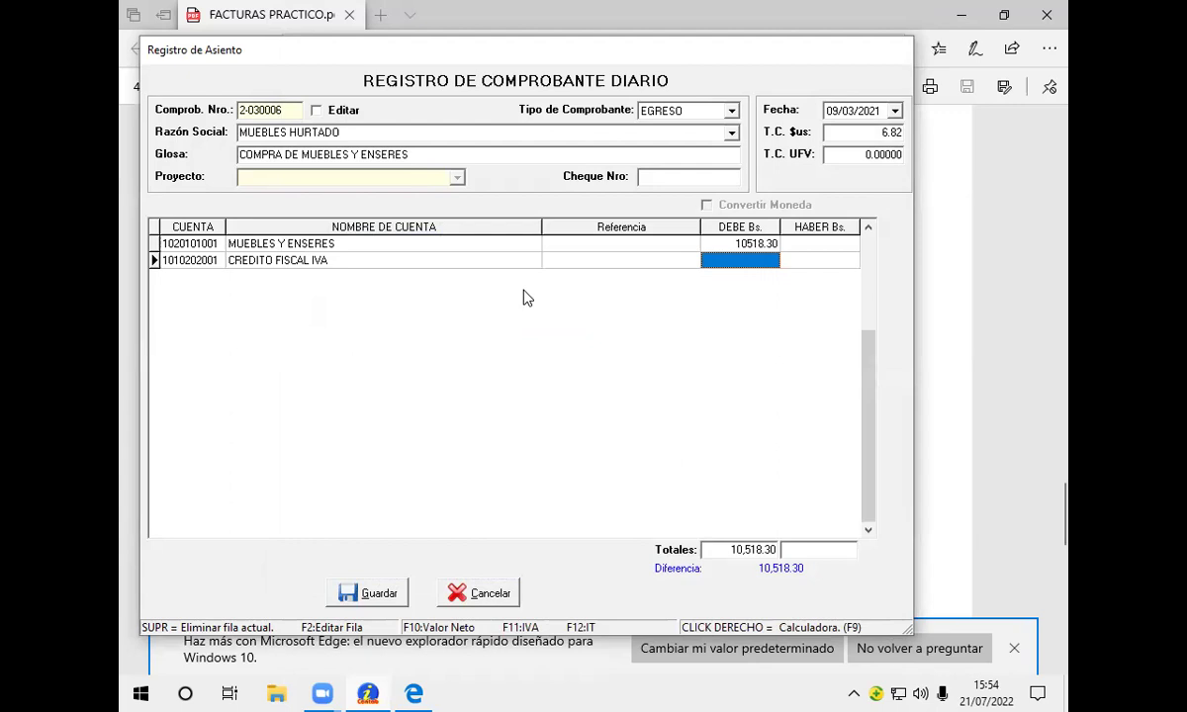
type("15")
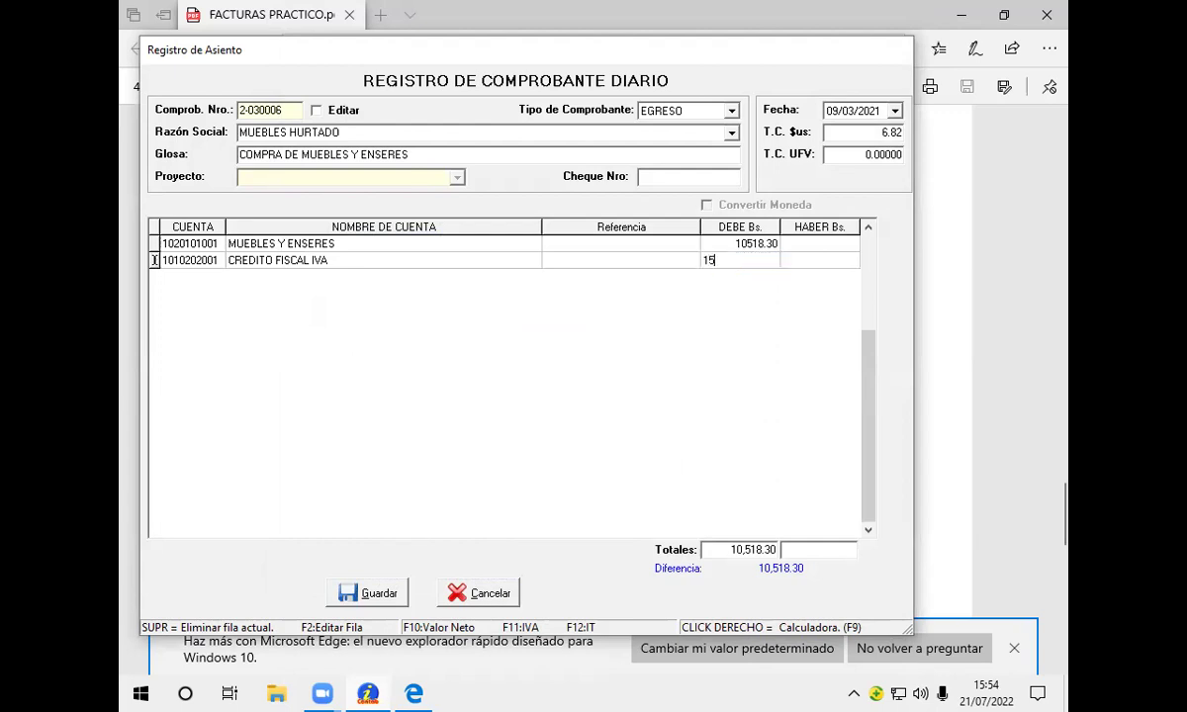
type("71.7")
key("Return")
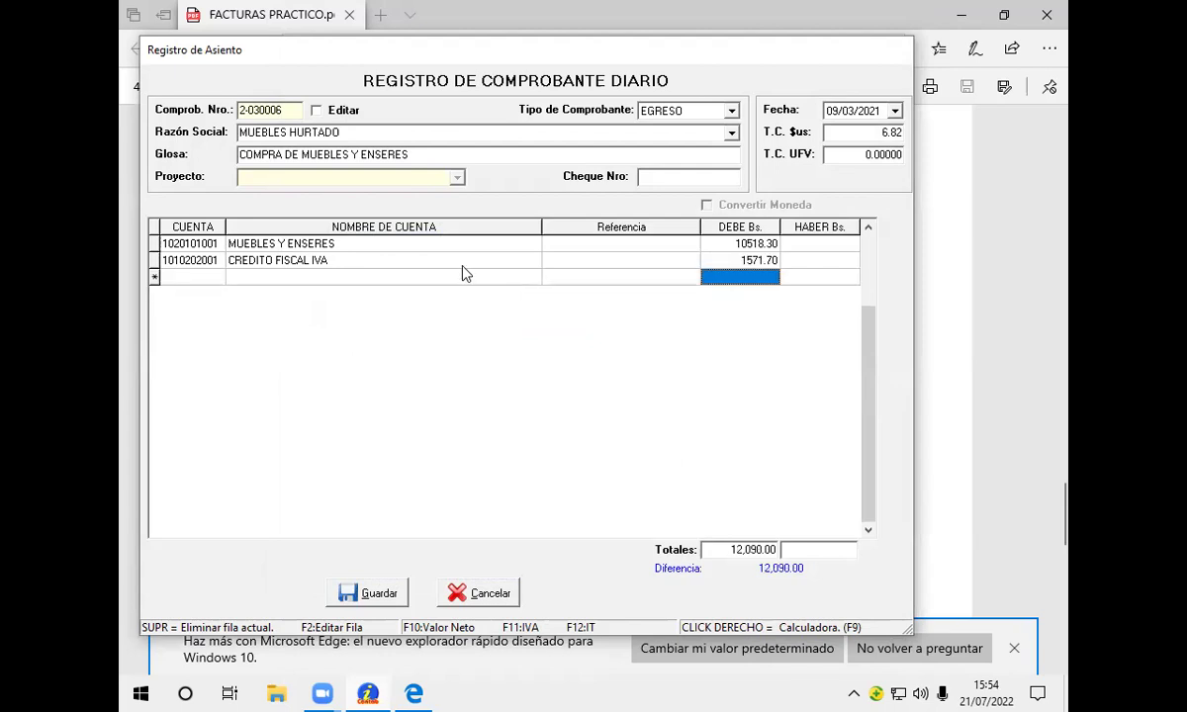
Credit BANCO BISA MN 12090.00 on the third line and drop the extra empty line
double_click(471, 277)
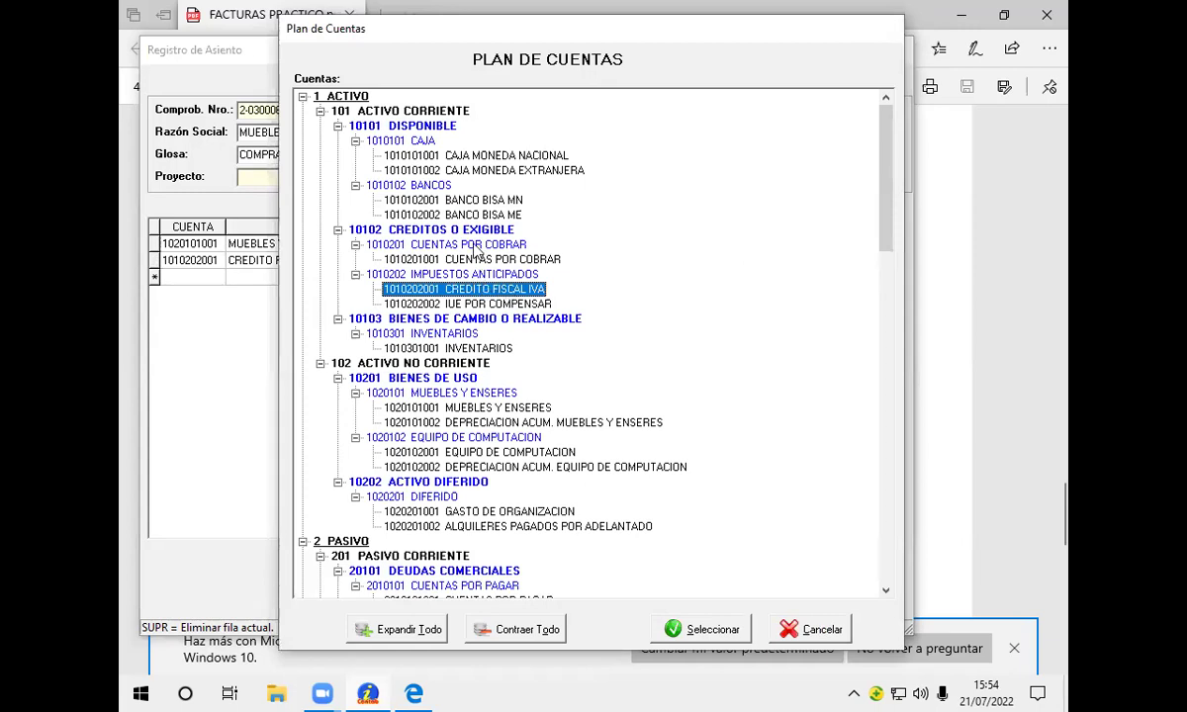
double_click(480, 200)
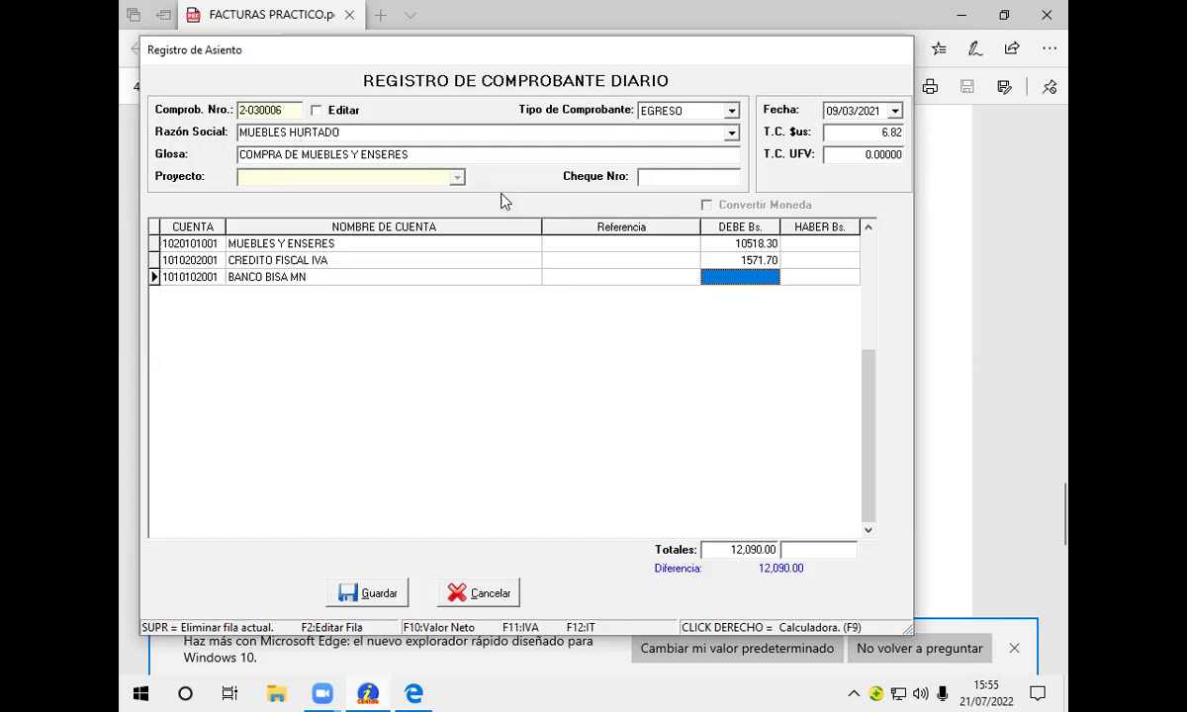
left_click(798, 276)
type("12090")
key("Return")
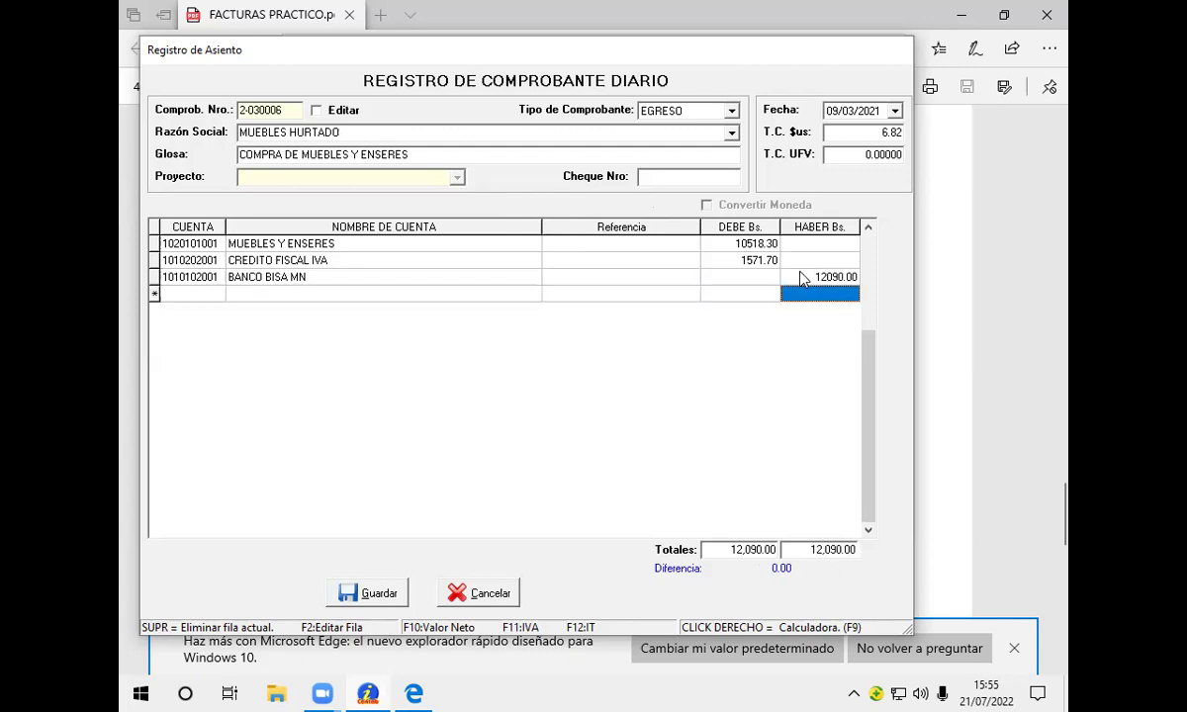
left_click(770, 293)
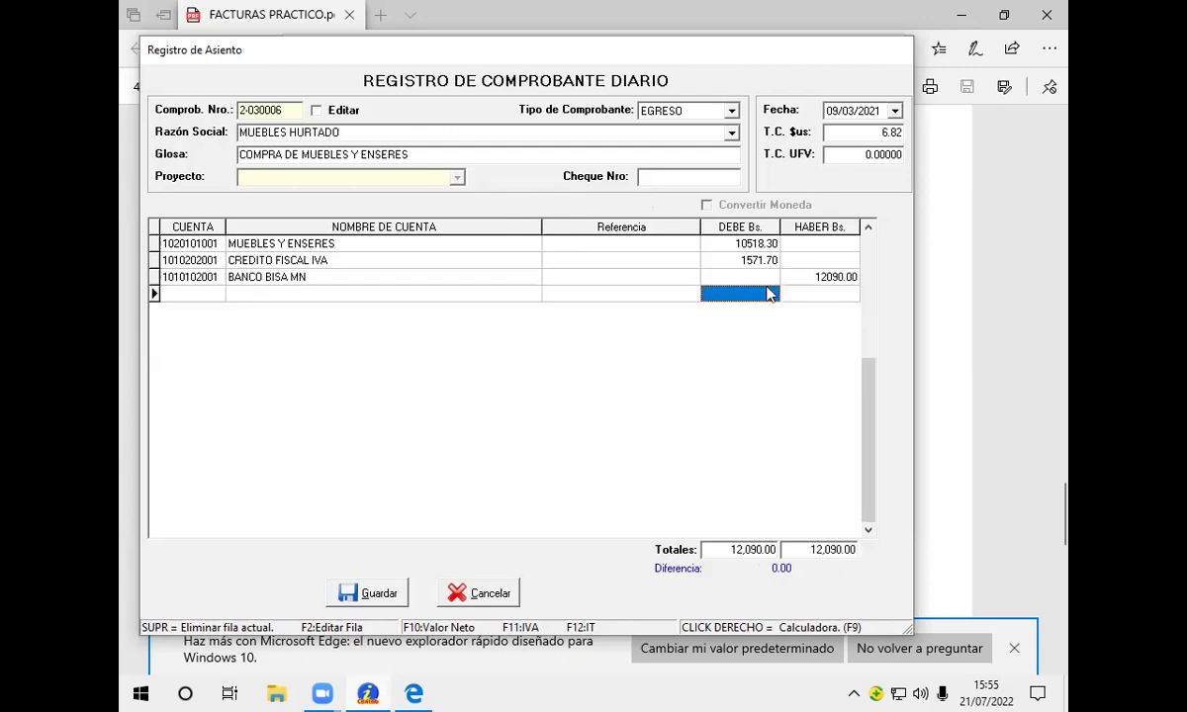
key("Up")
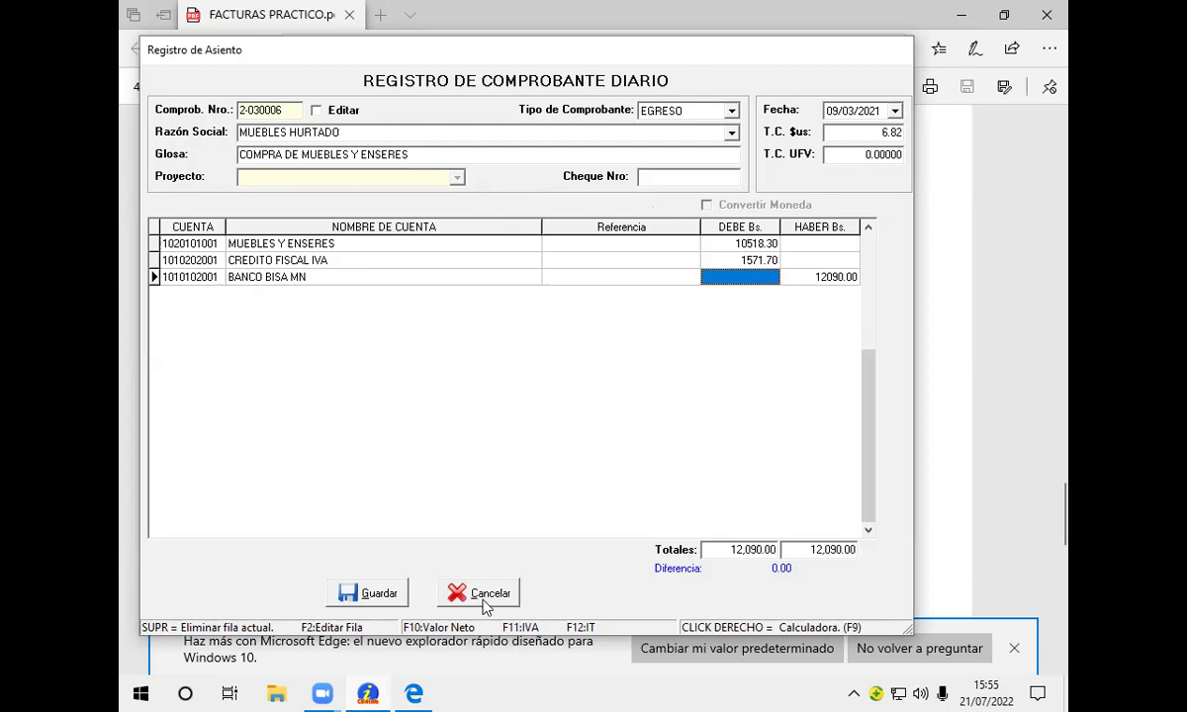
Save the voucher and start a new one via Registro de Comprobante
left_click(394, 601)
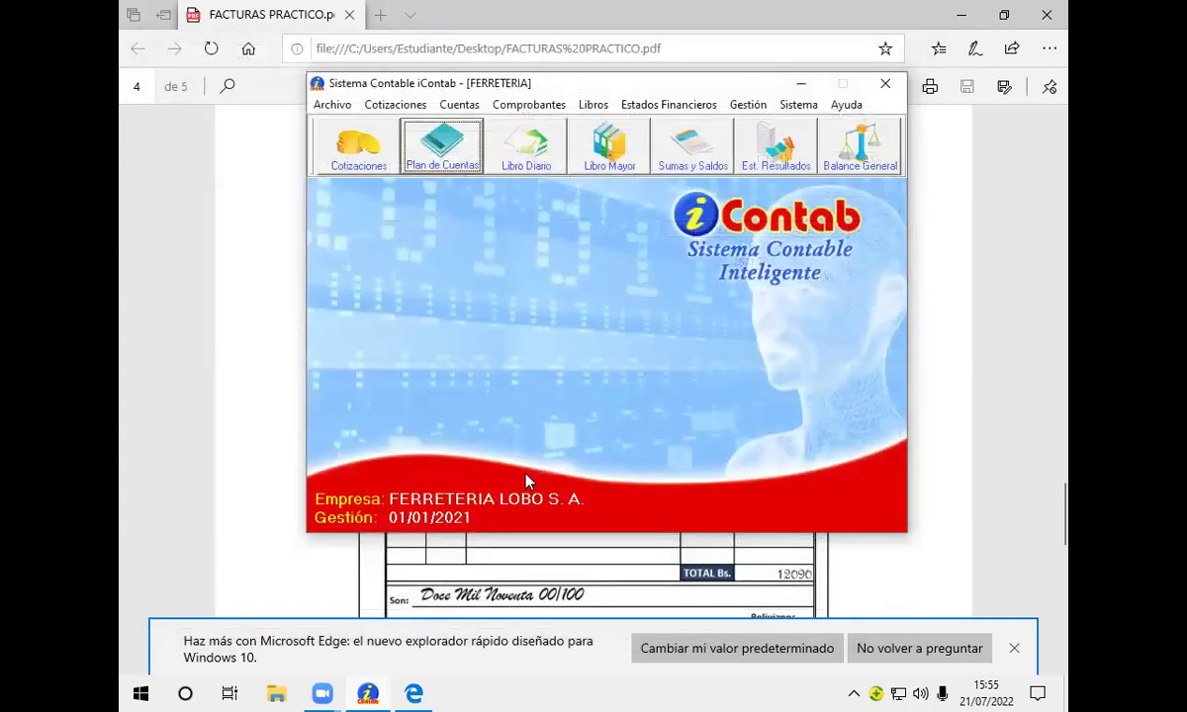
left_click(527, 104)
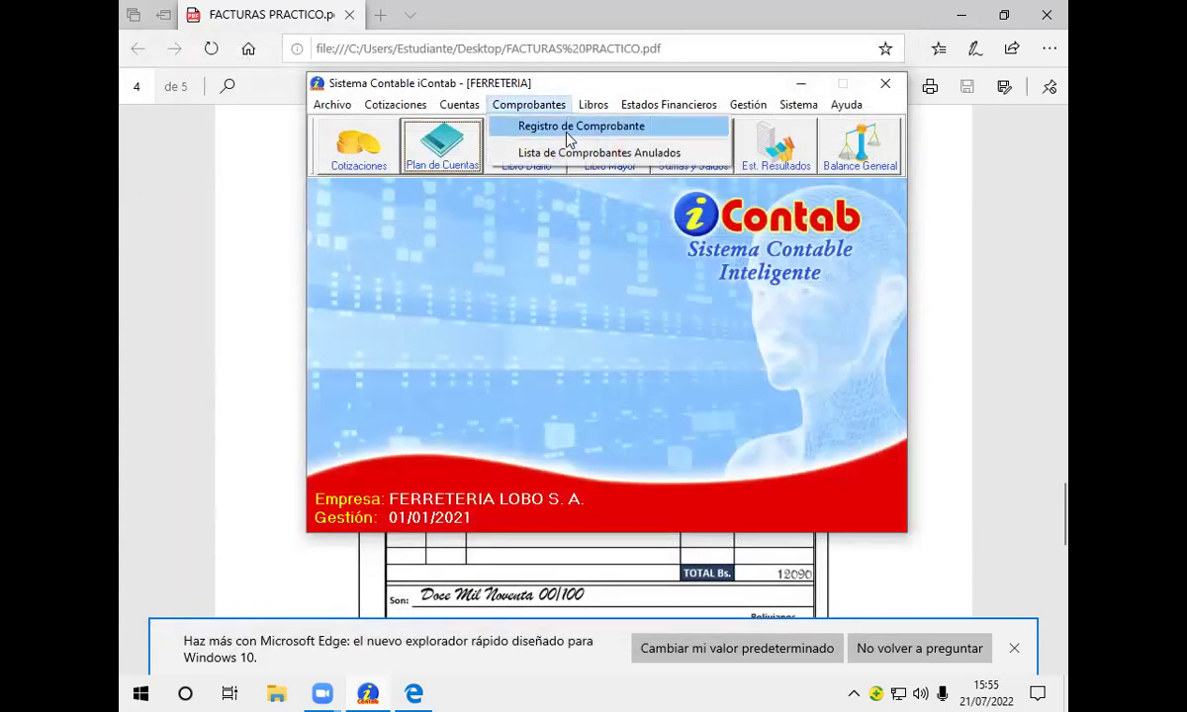
left_click(530, 124)
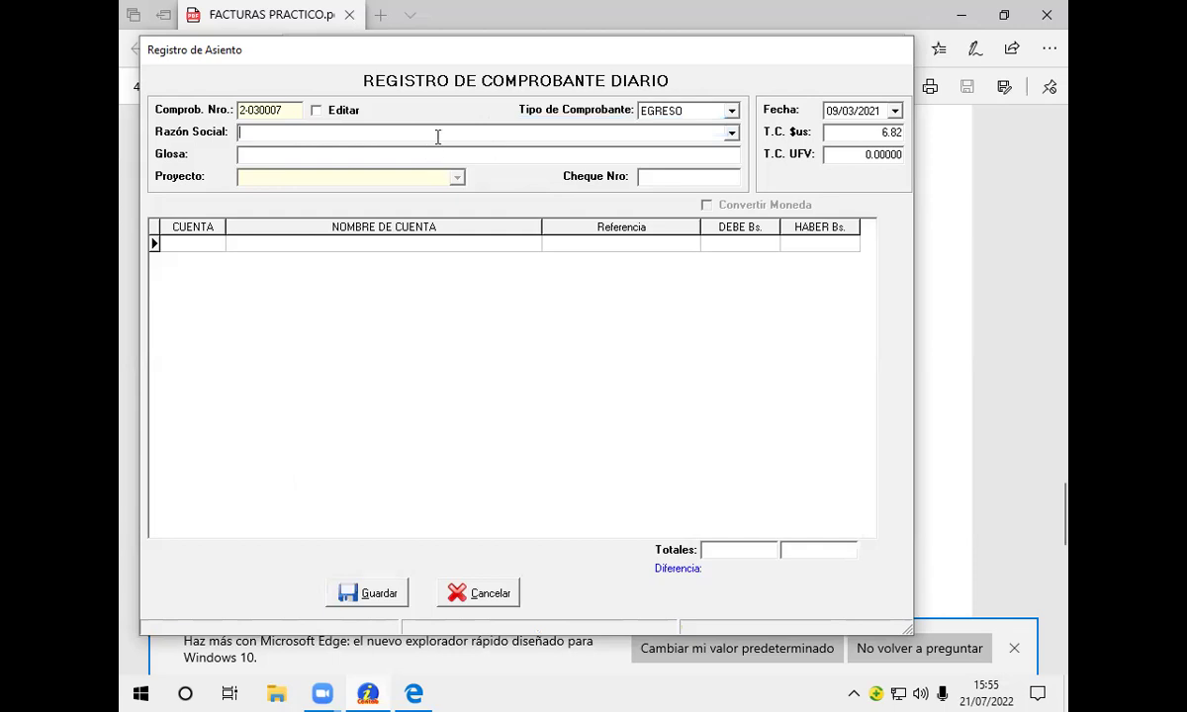
Read the enlarged page-5 TEFFY invoice (434 Bs.) in the PDF, then return to iContab
left_click(372, 693)
left_click(414, 692)
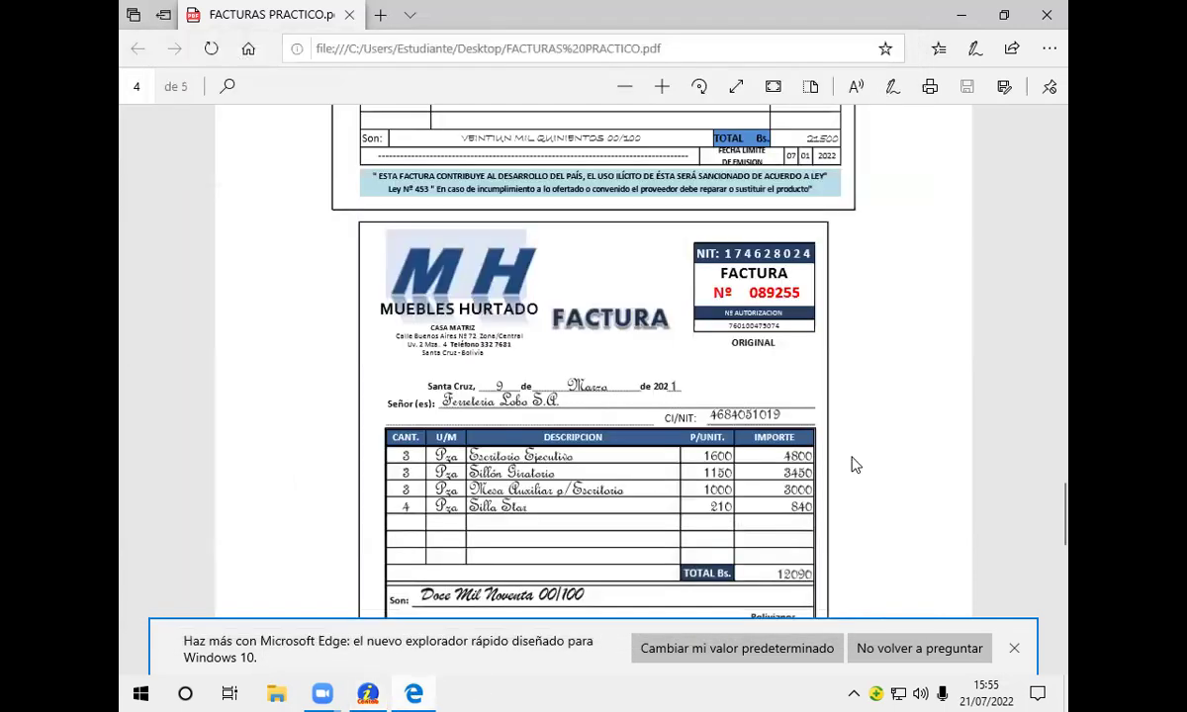
scroll(1024, 354, "down", 3)
scroll(1026, 357, "down", 8)
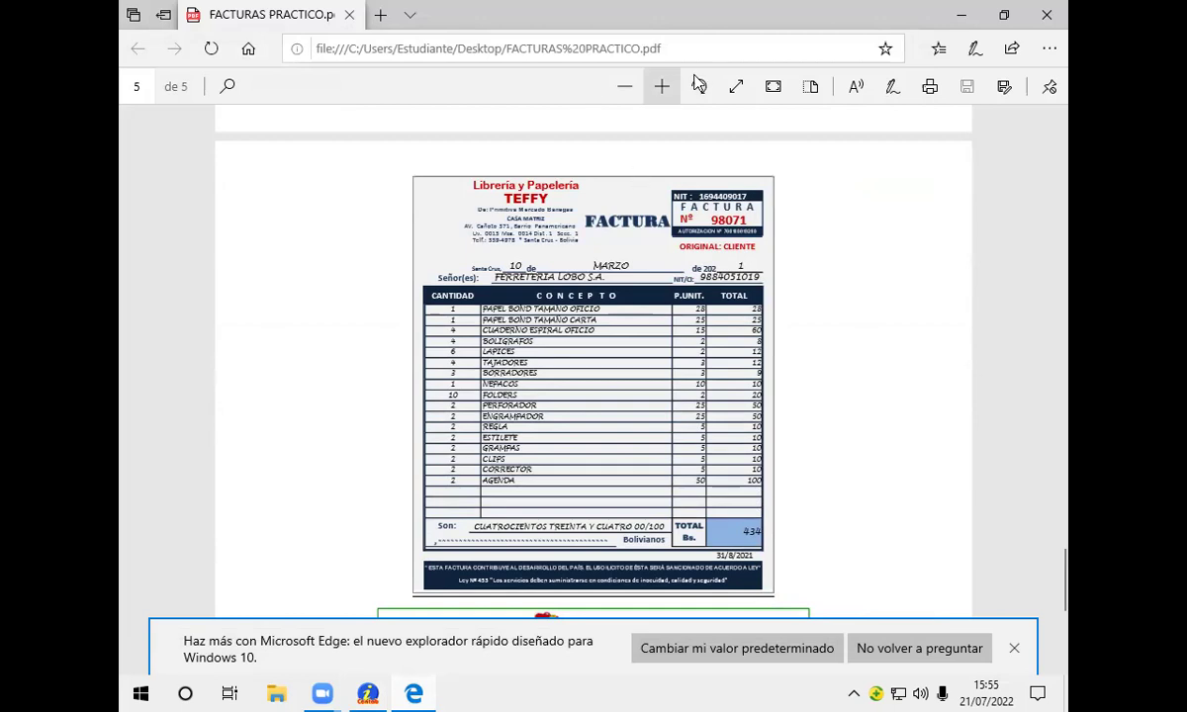
left_click(666, 89)
left_click(665, 89)
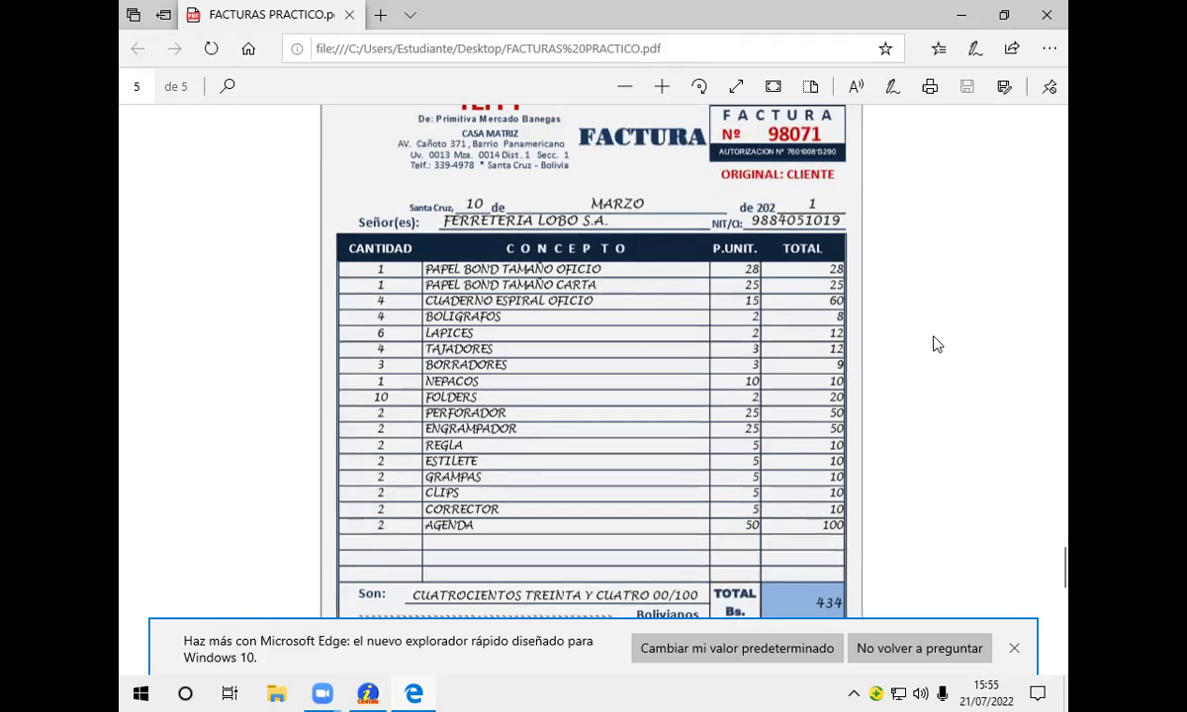
scroll(949, 349, "up", 1)
scroll(949, 350, "down", 1)
scroll(950, 350, "up", 1)
scroll(950, 349, "down", 1)
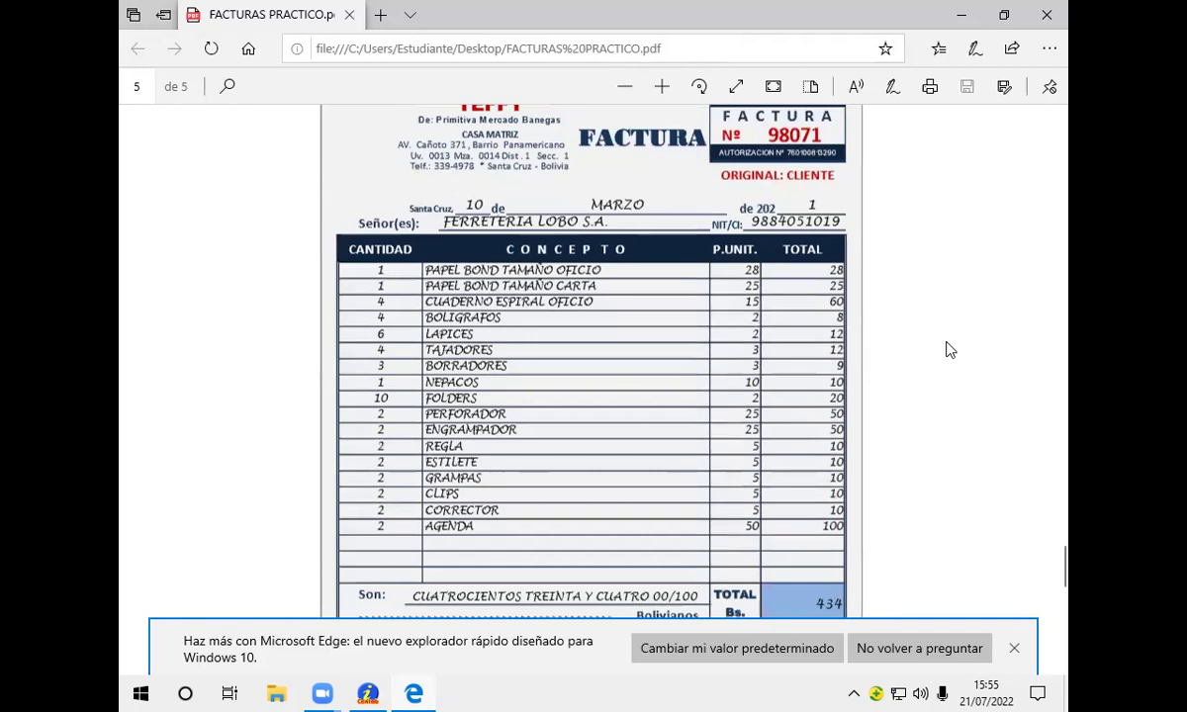
left_click(368, 694)
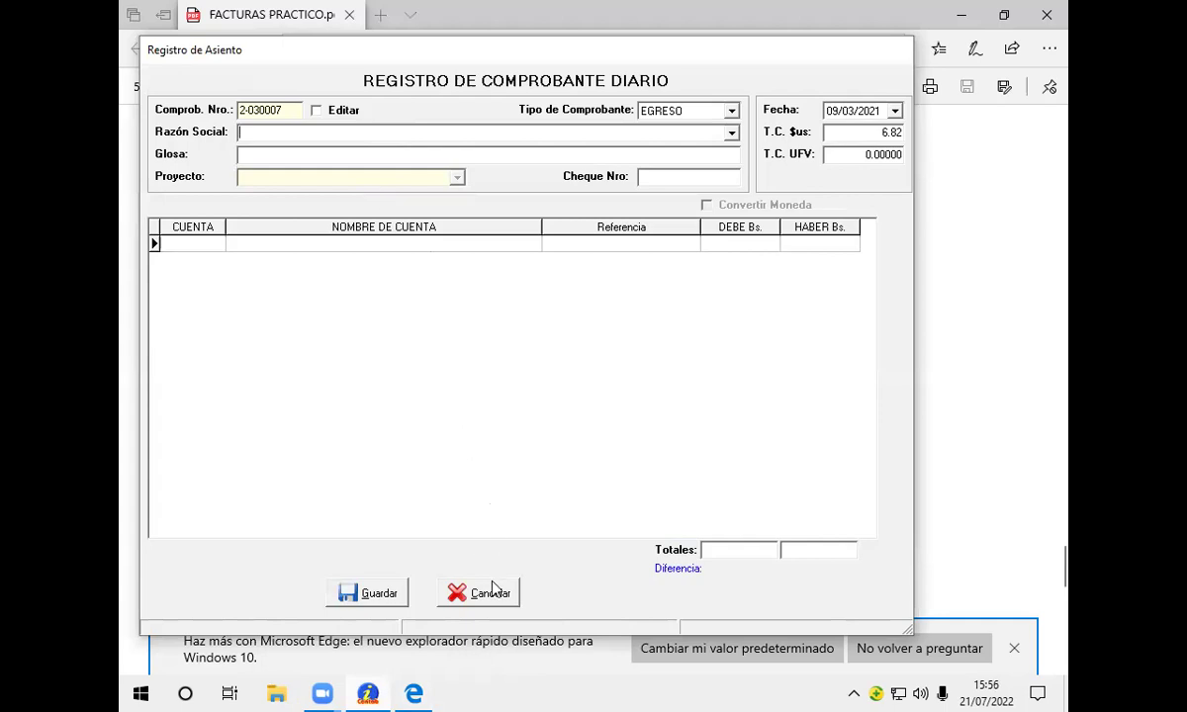
Enter the TEFFY supplier's name as Razón Social, checking it against the invoice
left_click(421, 691)
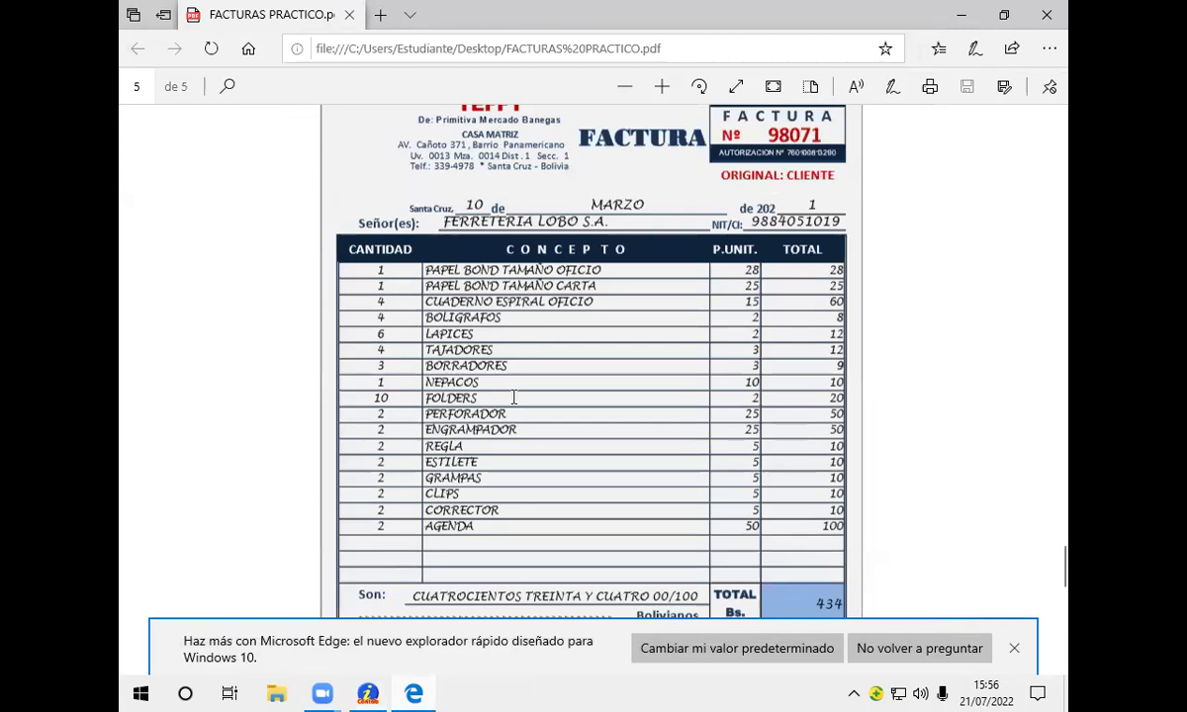
mouse_move(407, 690)
mouse_move(368, 692)
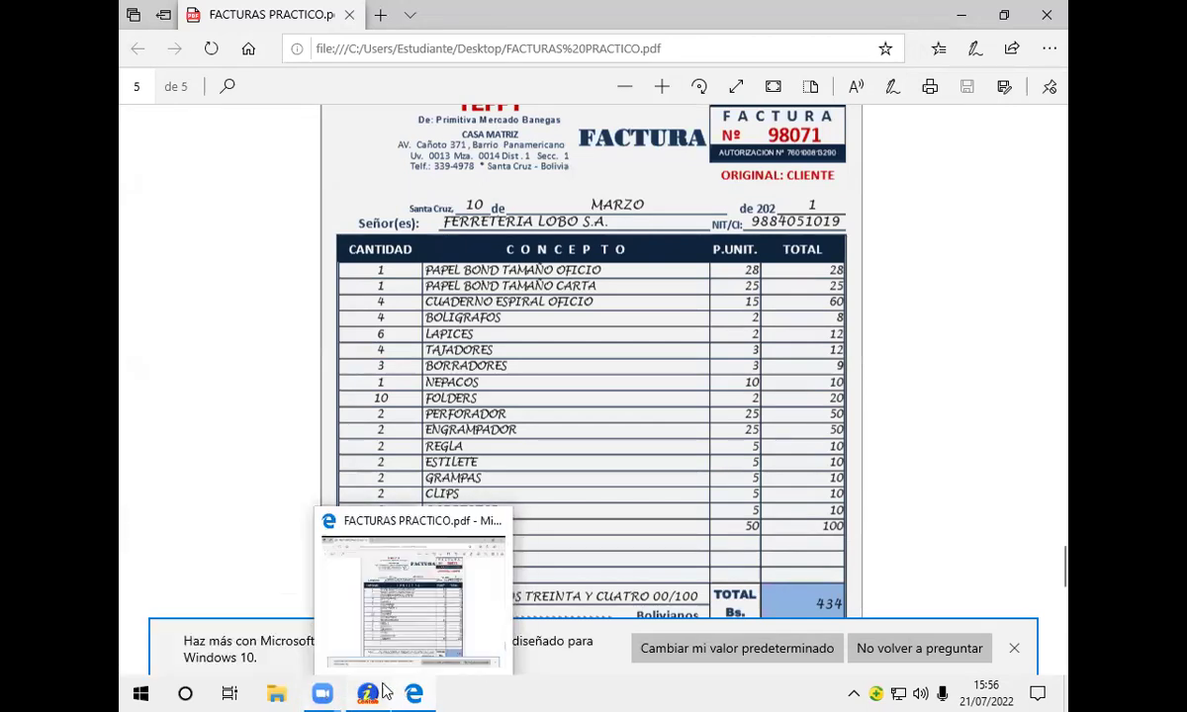
left_click(366, 692)
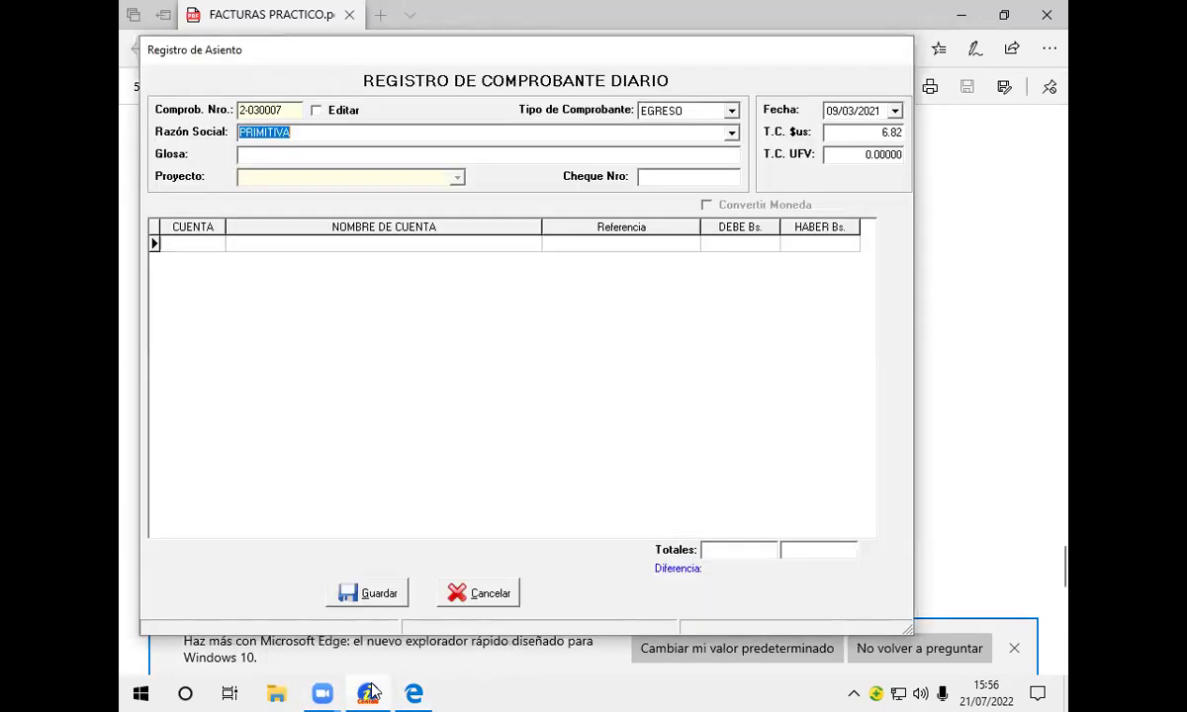
left_click(354, 133)
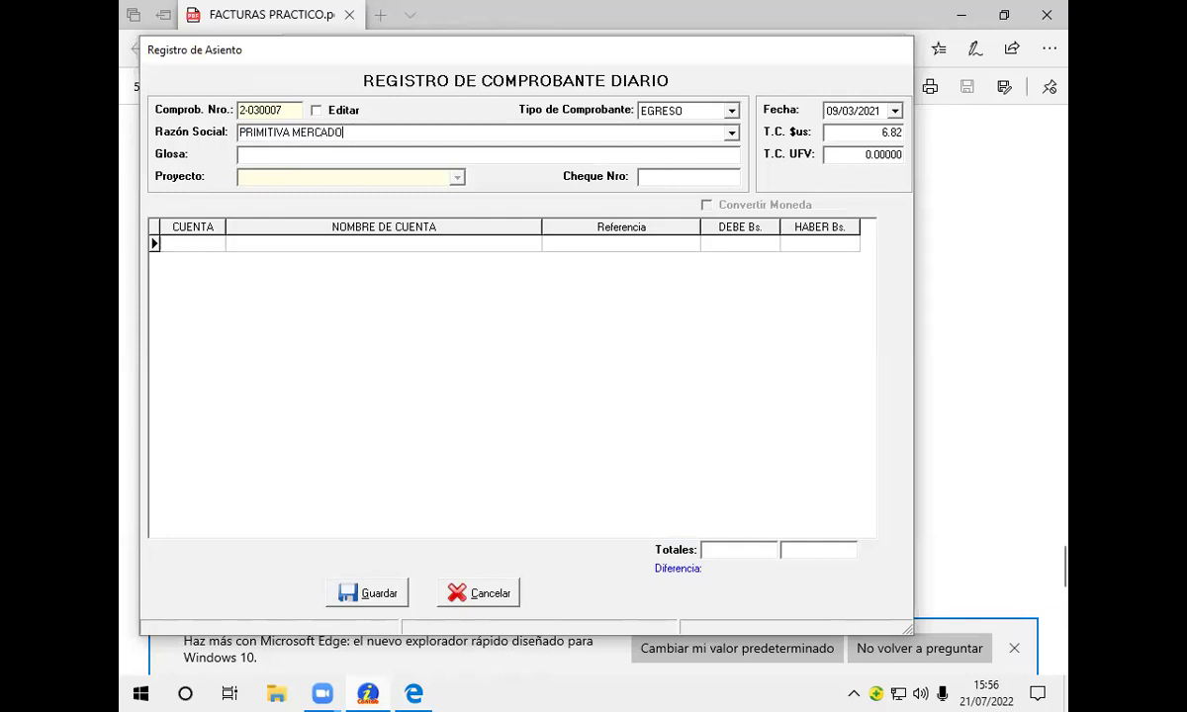
Set the voucher date to 10/03/2021 and the exchange rate to 6.82
left_click(834, 112)
type("10")
left_click(862, 131)
key("BackSpace")
key("BackSpace")
key("BackSpace")
key("BackSpace")
type("6.82")
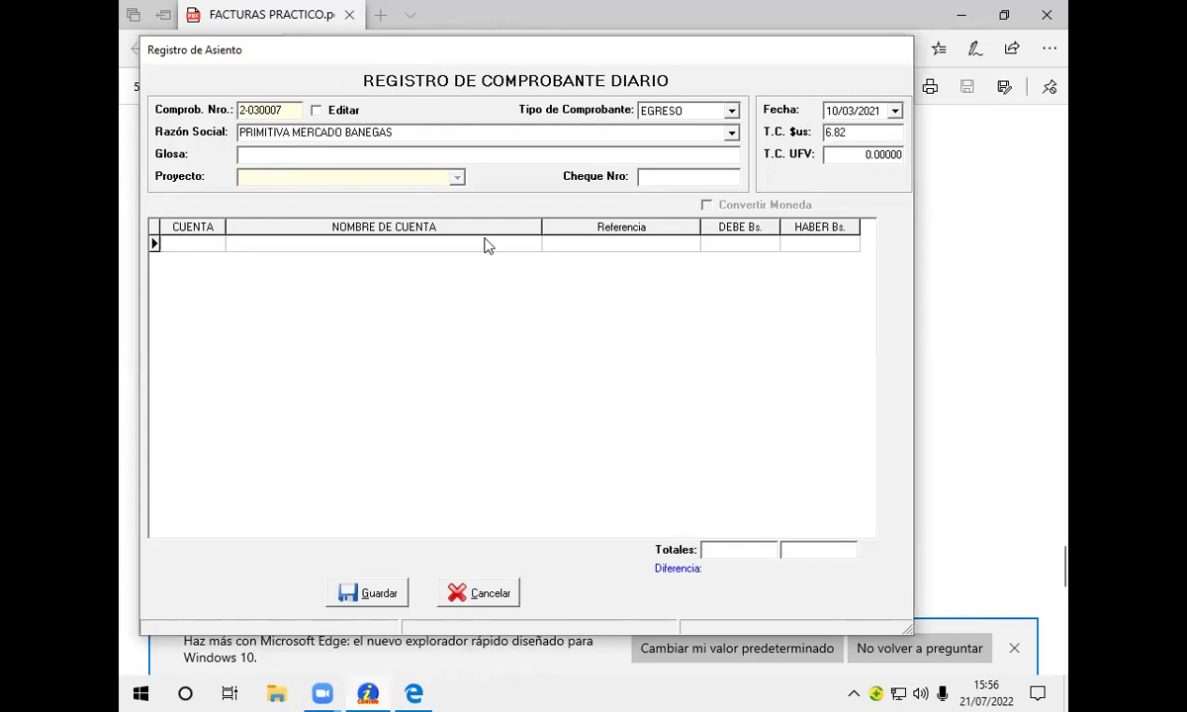
left_click(445, 154)
Scroll the TEFFY invoice Nº 98071 back to its header to read its details
left_click(415, 691)
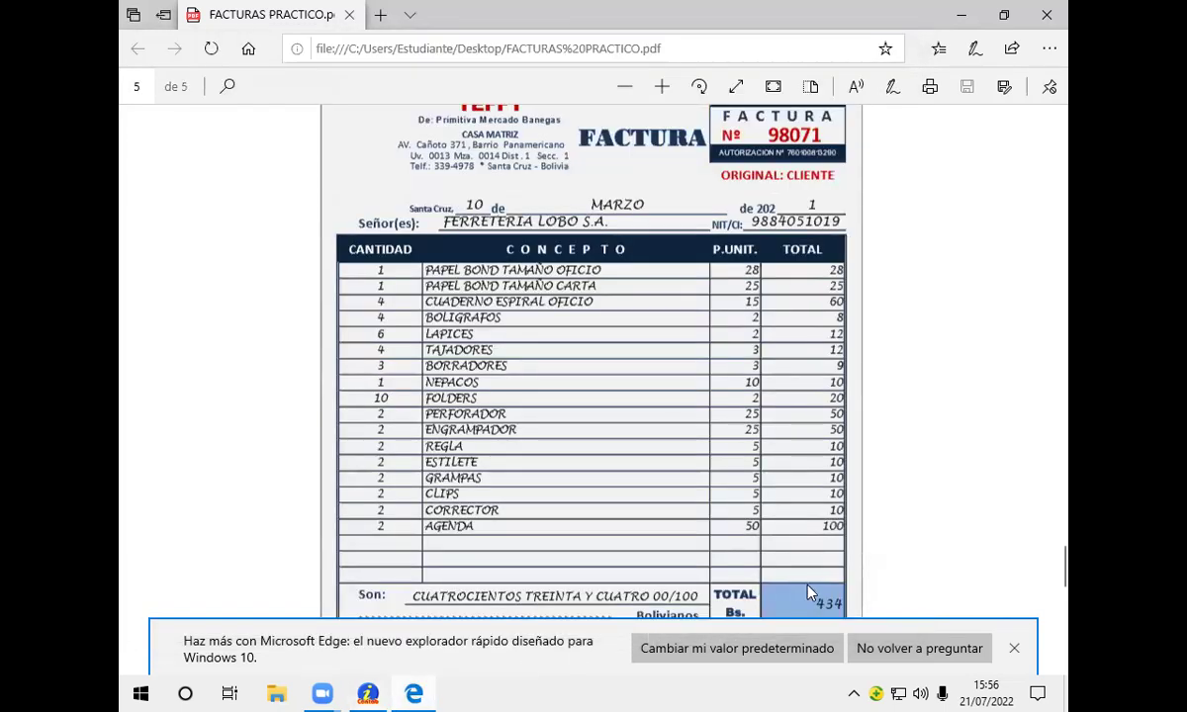
scroll(1069, 454, "up", 1)
scroll(1069, 453, "down", 3)
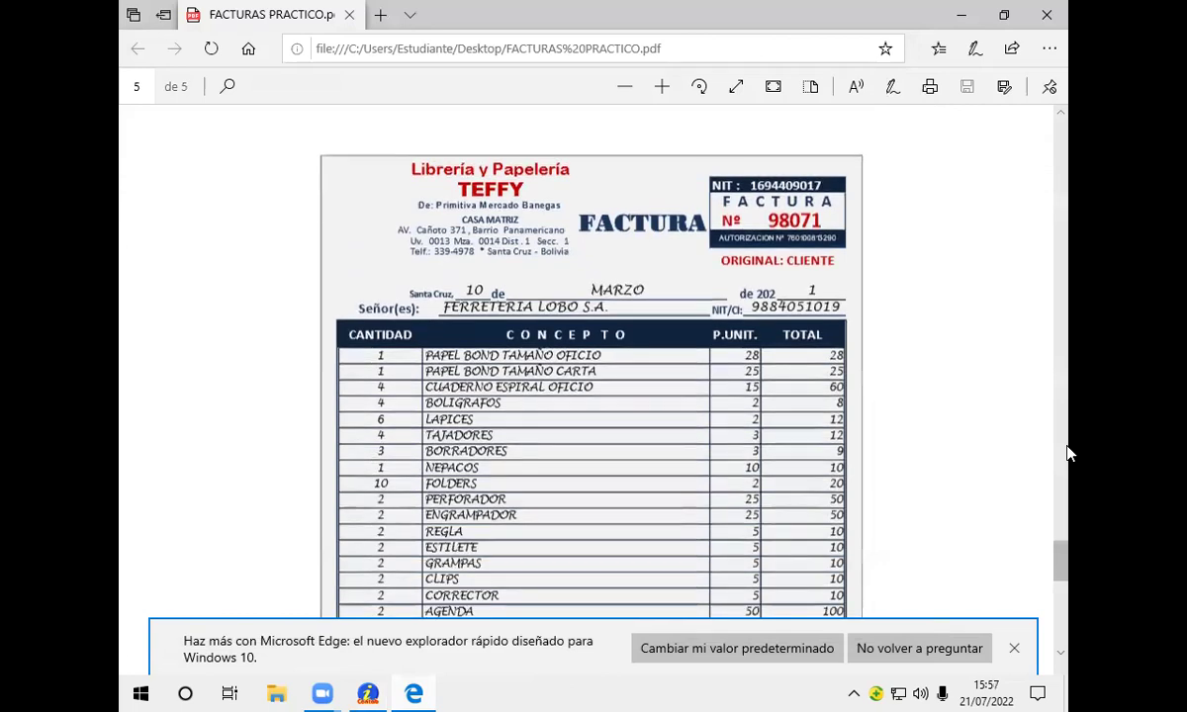
scroll(1068, 453, "up", 2)
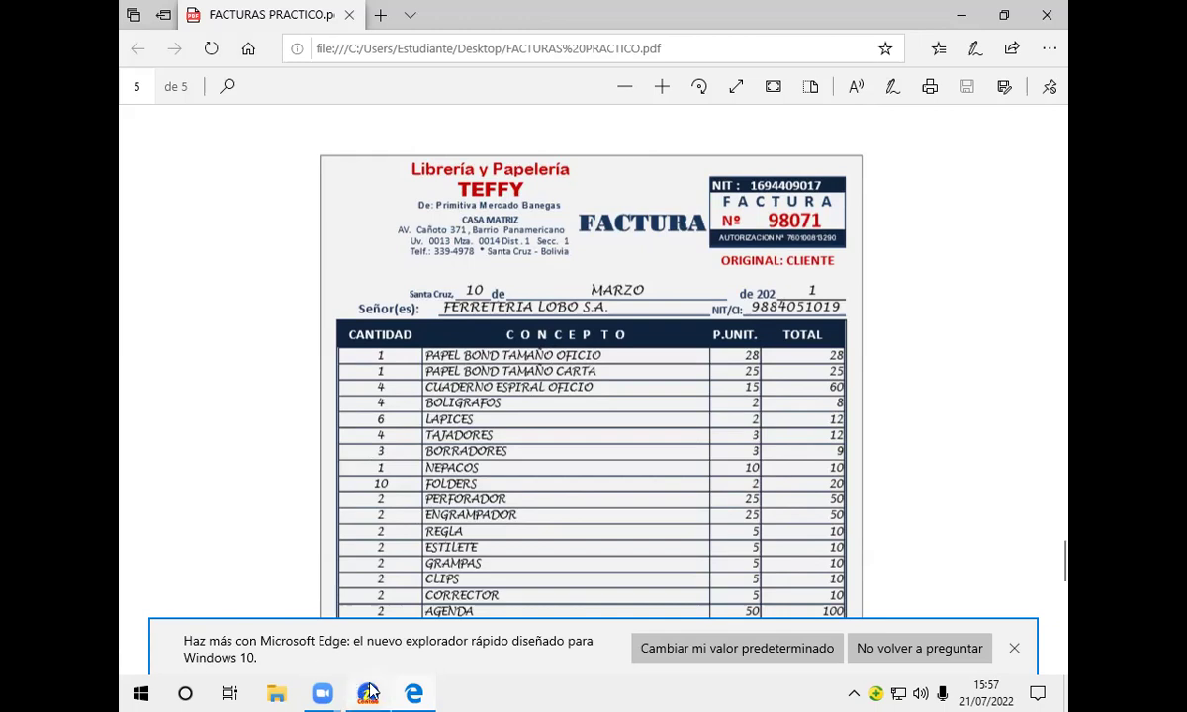
mouse_move(376, 692)
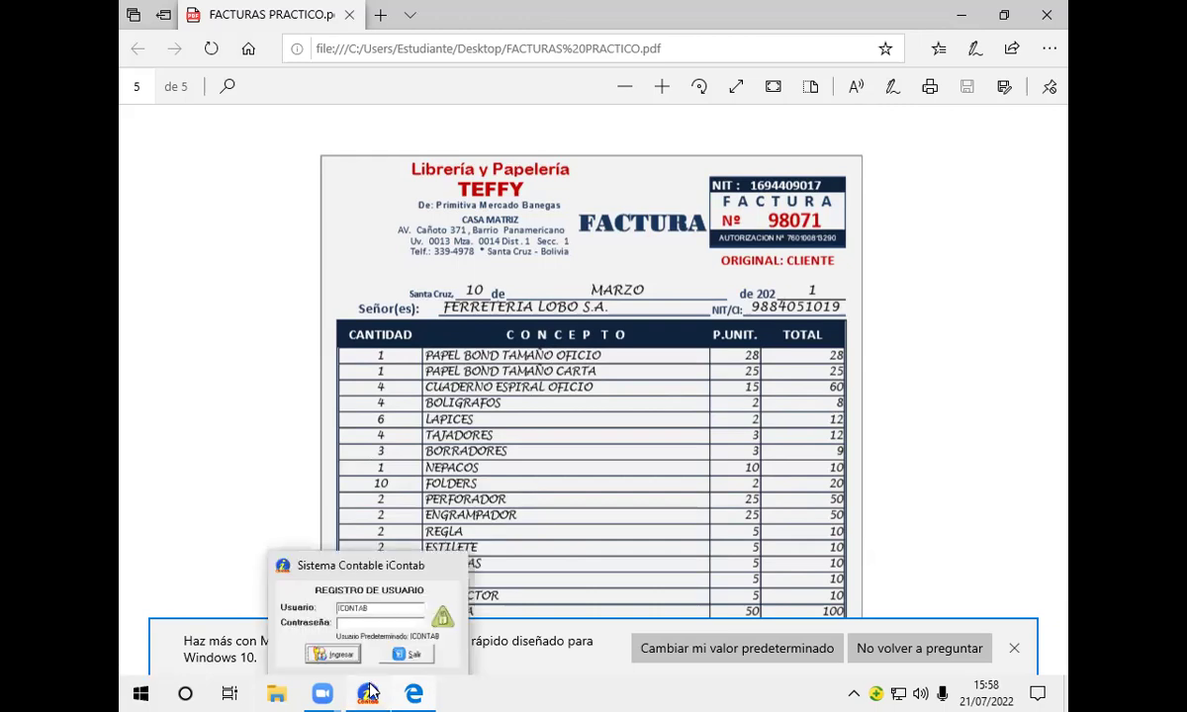
Enter the glosa COMPRA DE MATERIAL DE ESCRITORIO in the voucher
left_click(351, 648)
type("CO")
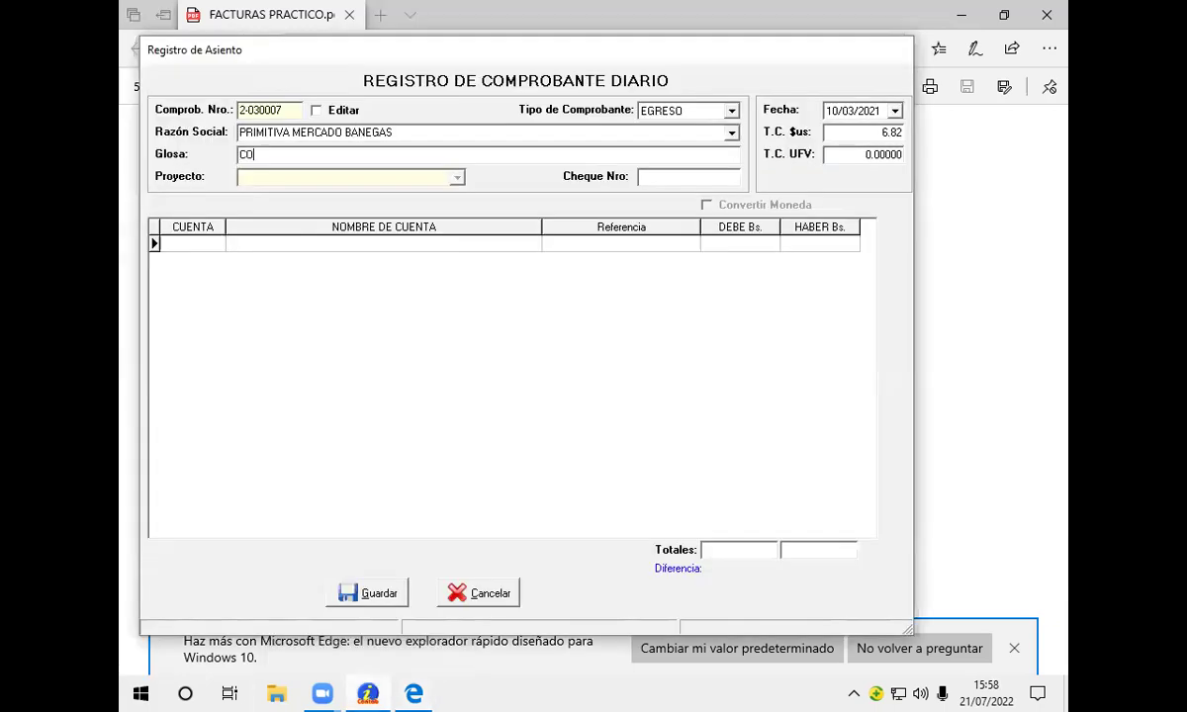
type("MPRA DE MATERIAL DE ")
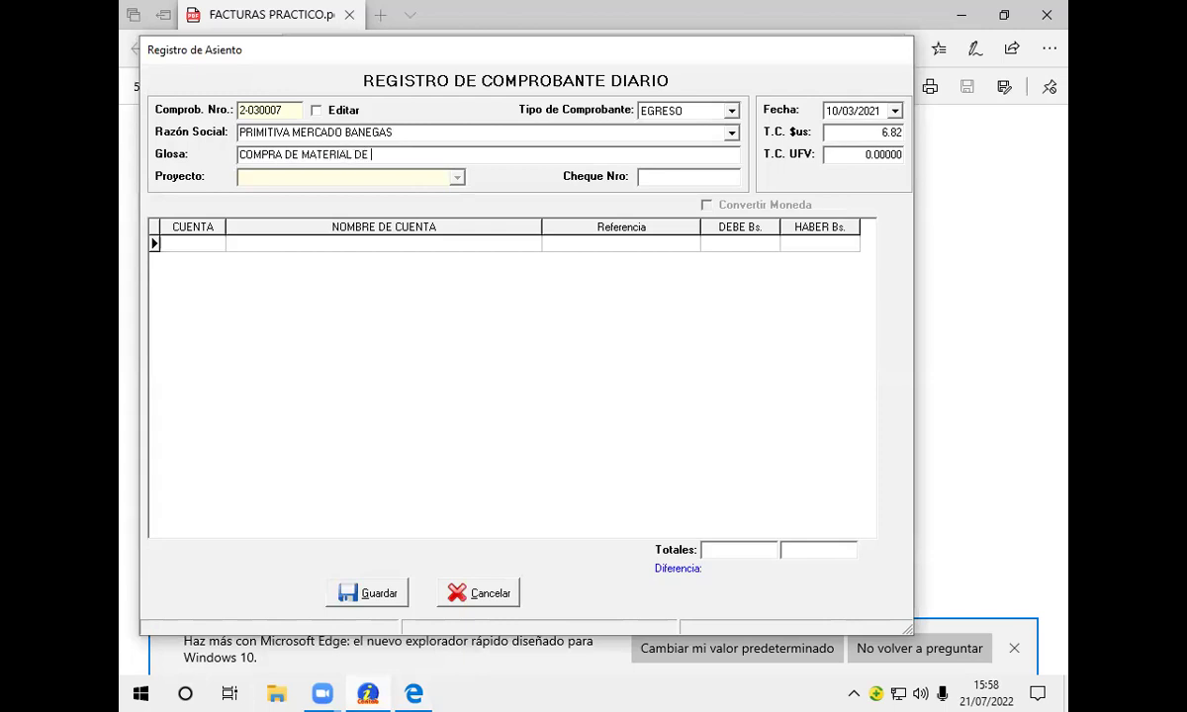
type("ESCRITORIO")
left_click(334, 249)
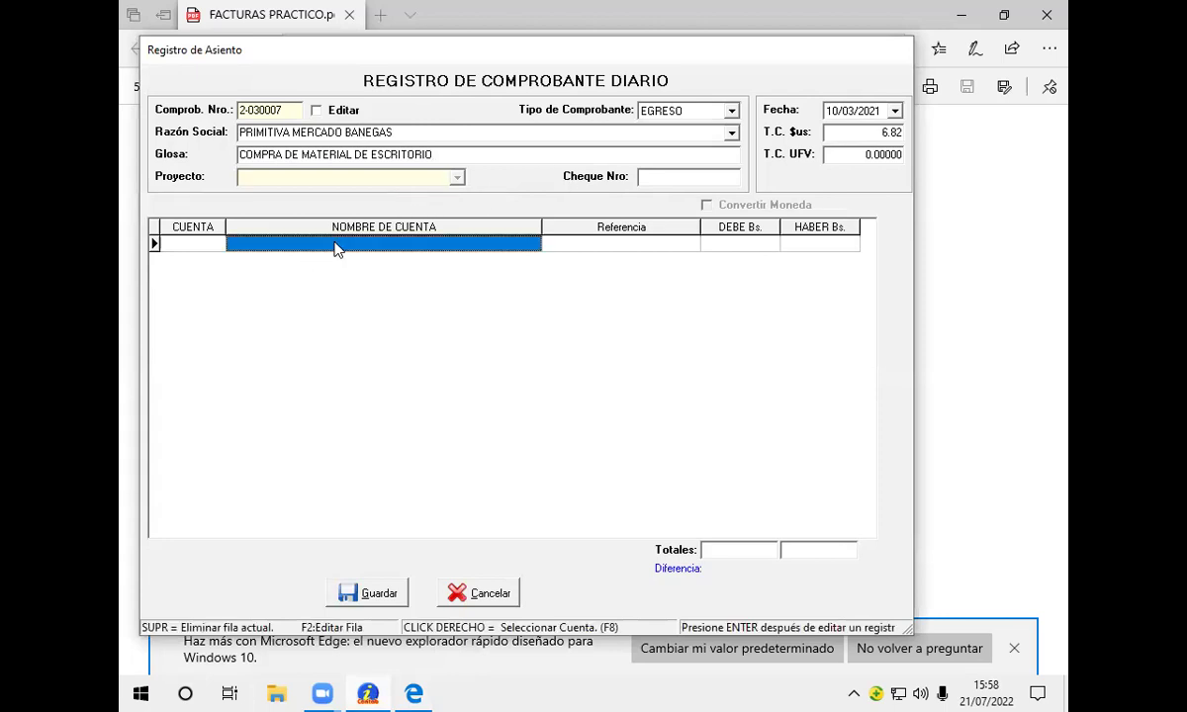
right_click(335, 248)
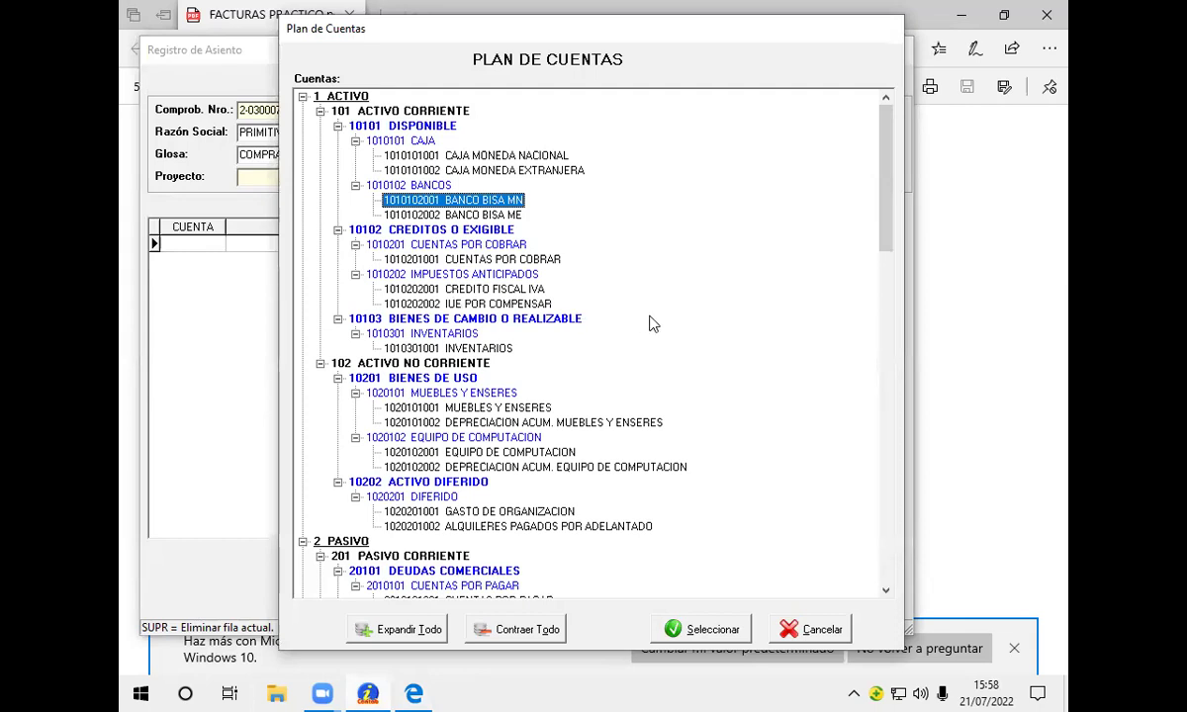
scroll(653, 323, "down", 1)
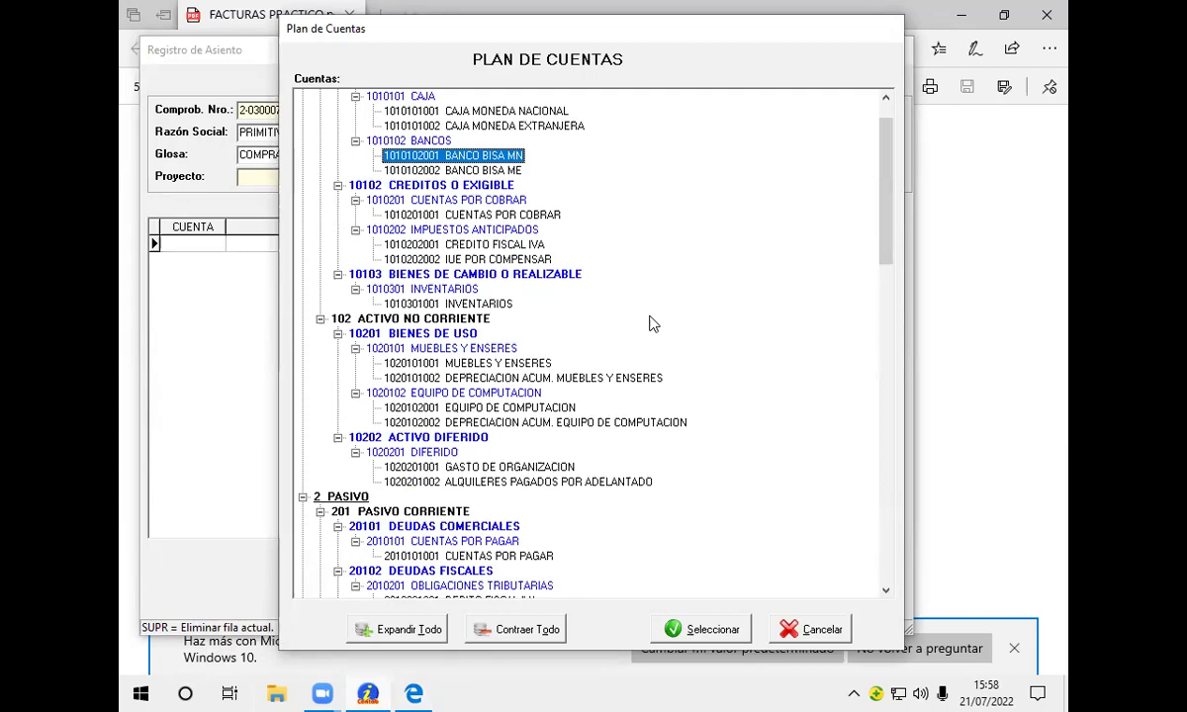
scroll(653, 324, "down", 1)
scroll(653, 323, "down", 1)
scroll(653, 324, "down", 2)
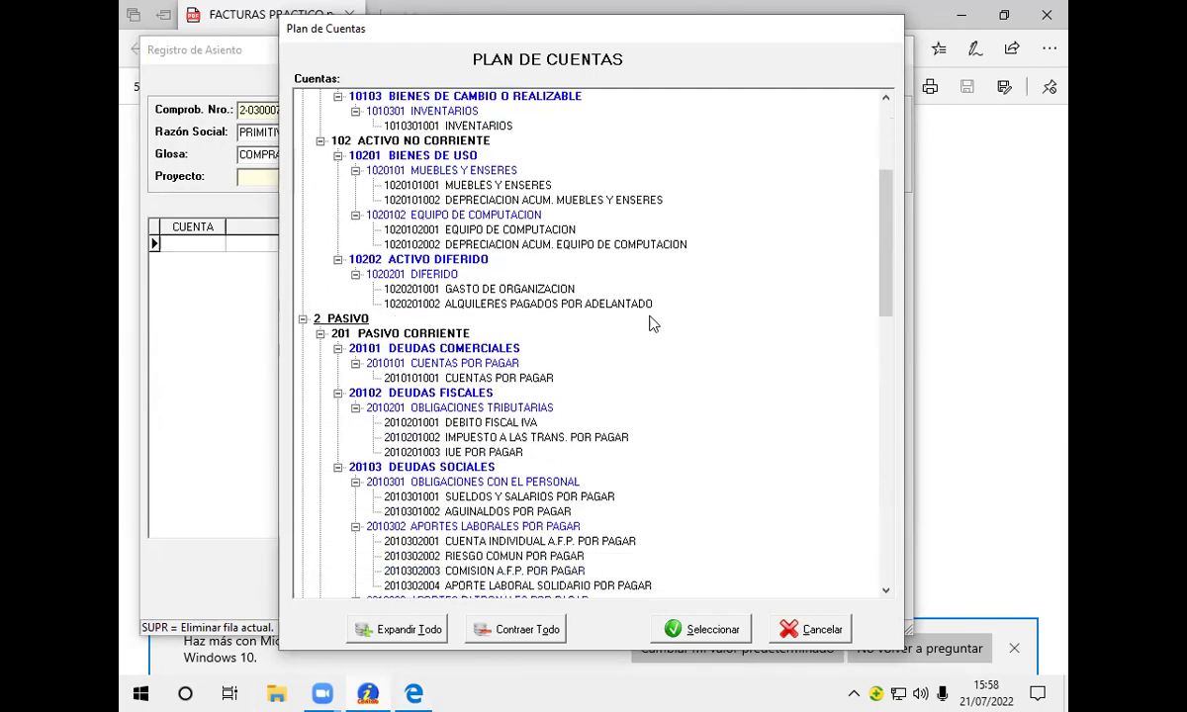
scroll(653, 324, "down", 1)
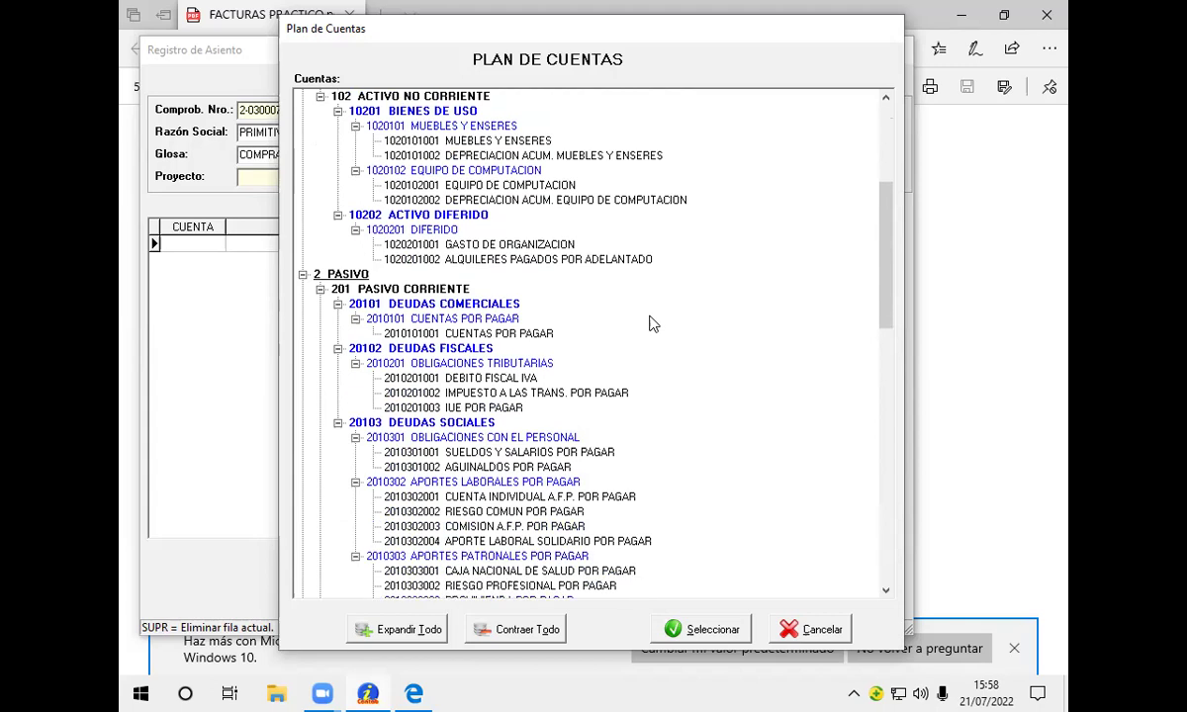
scroll(653, 323, "down", 1)
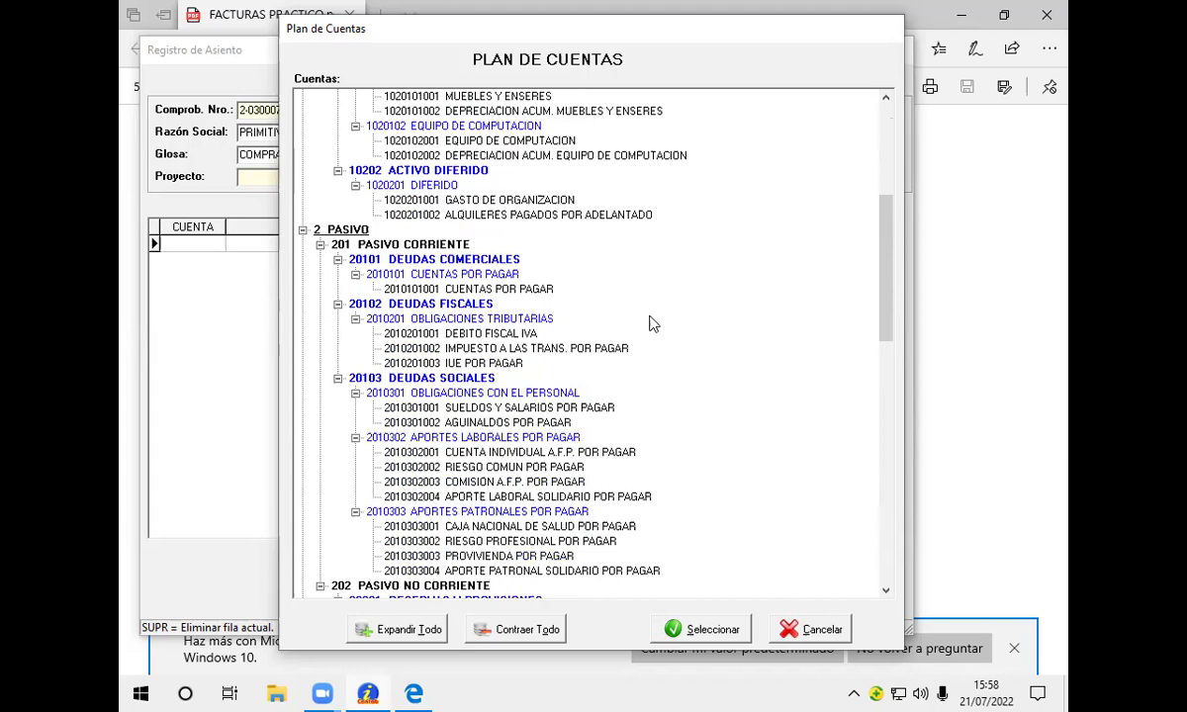
scroll(653, 323, "down", 2)
scroll(653, 324, "down", 2)
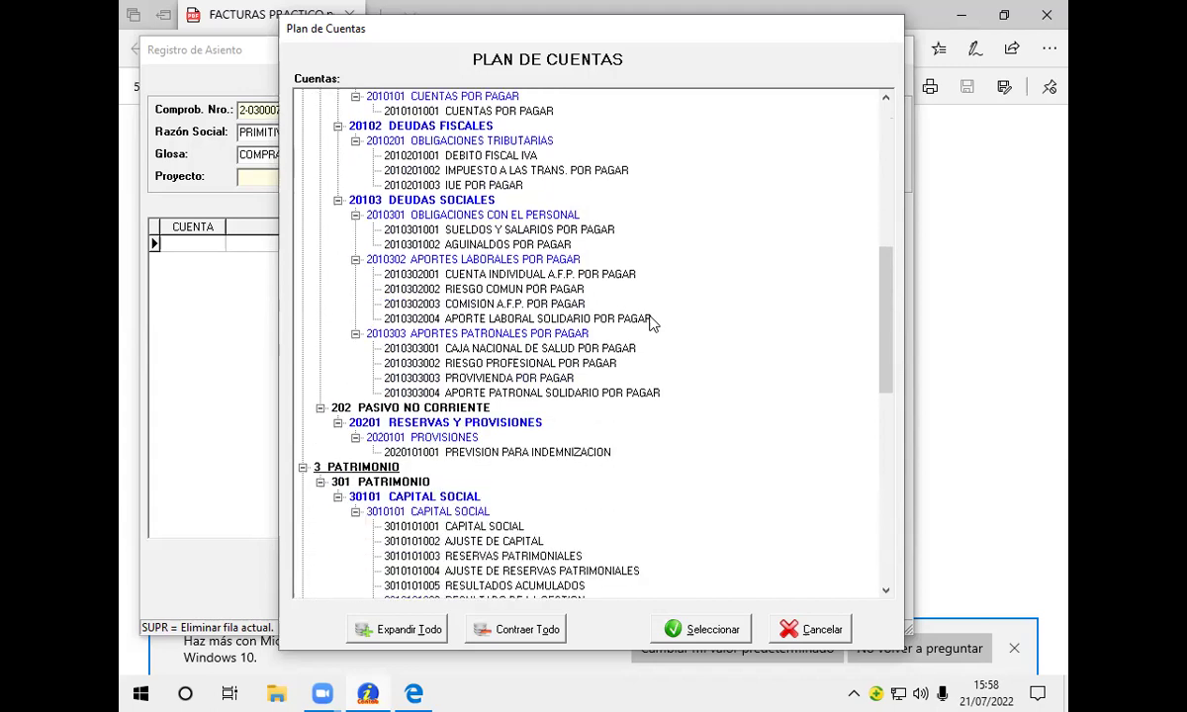
scroll(651, 322, "down", 4)
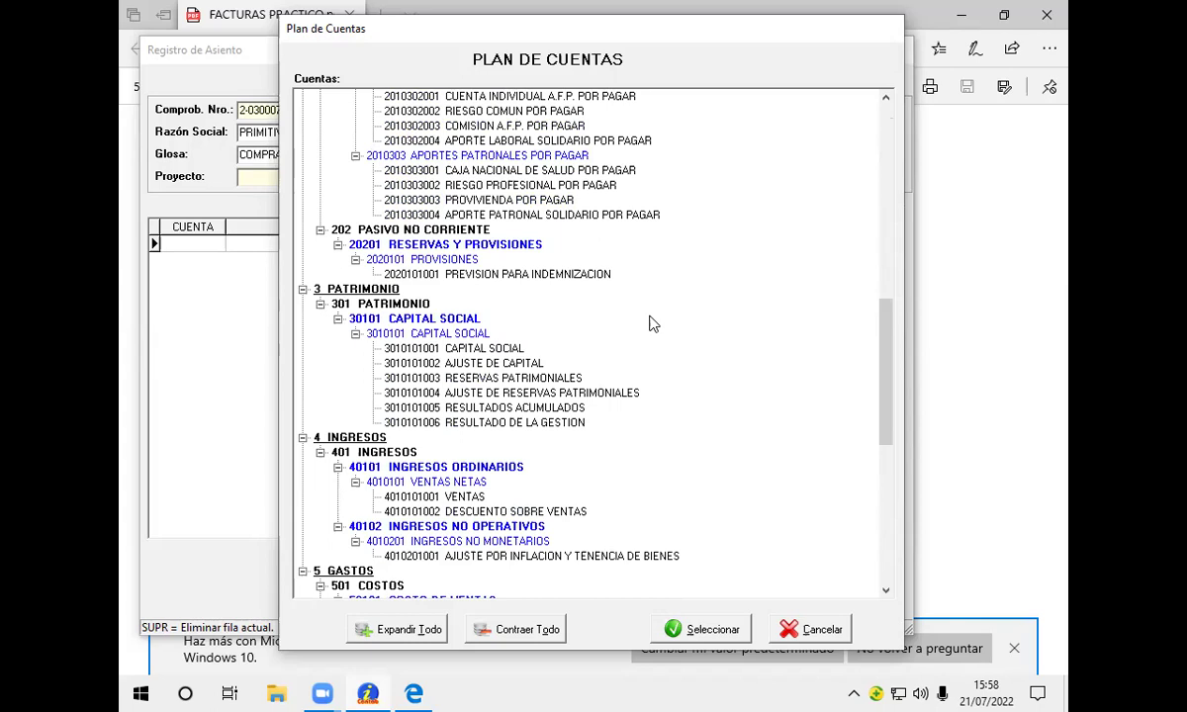
scroll(653, 323, "down", 1)
scroll(650, 324, "down", 3)
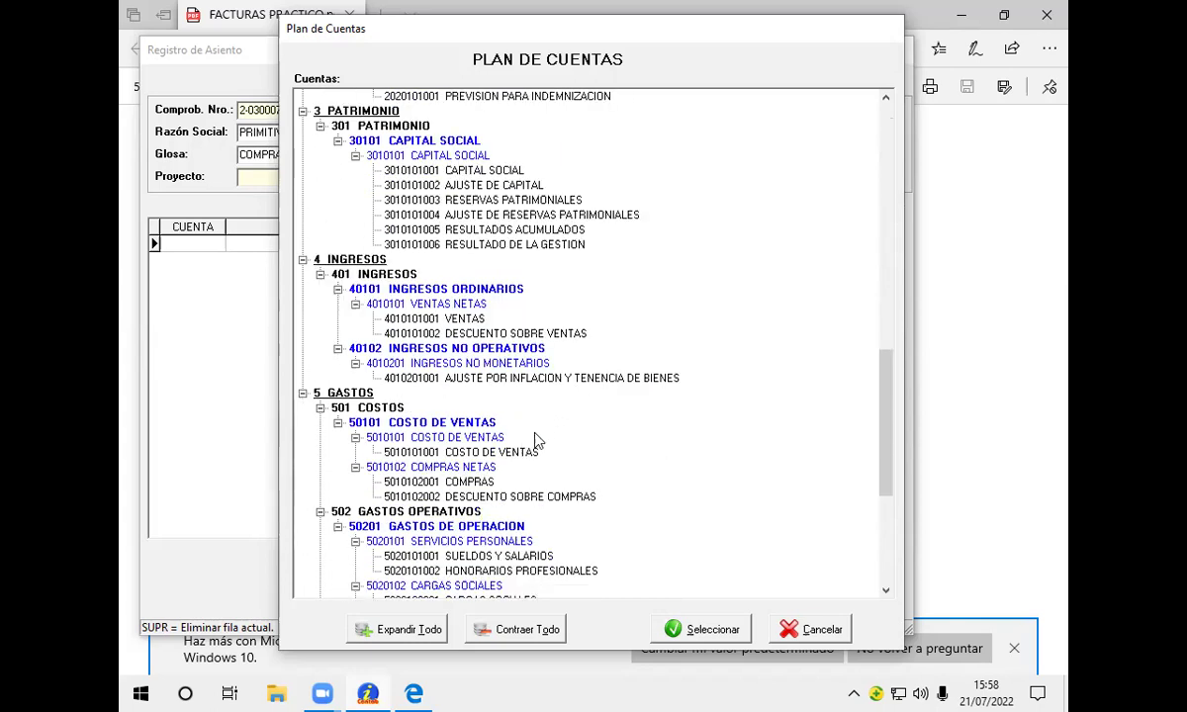
left_click(484, 482)
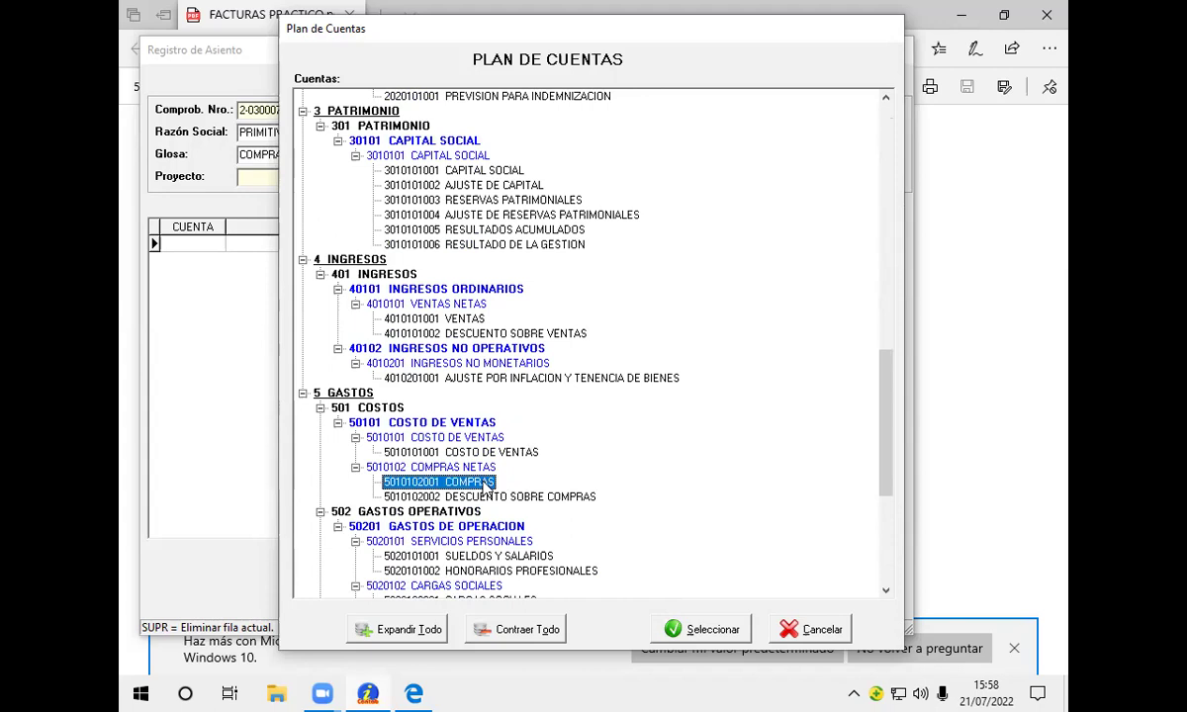
double_click(484, 482)
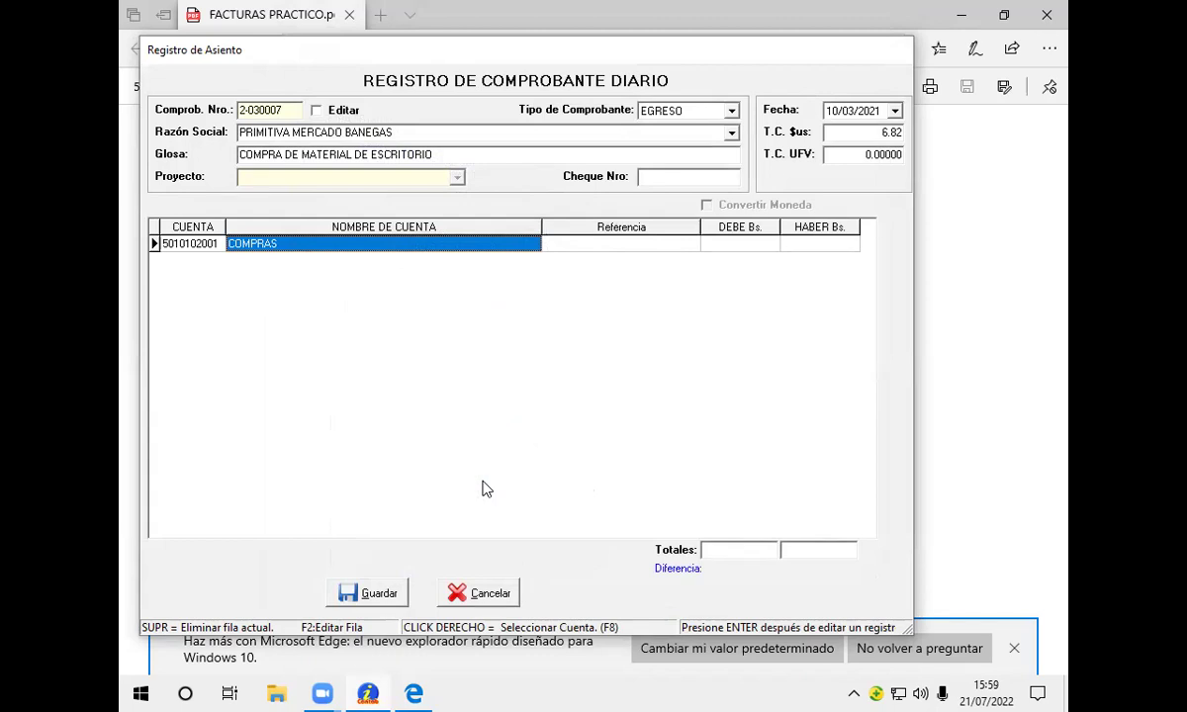
key("F2")
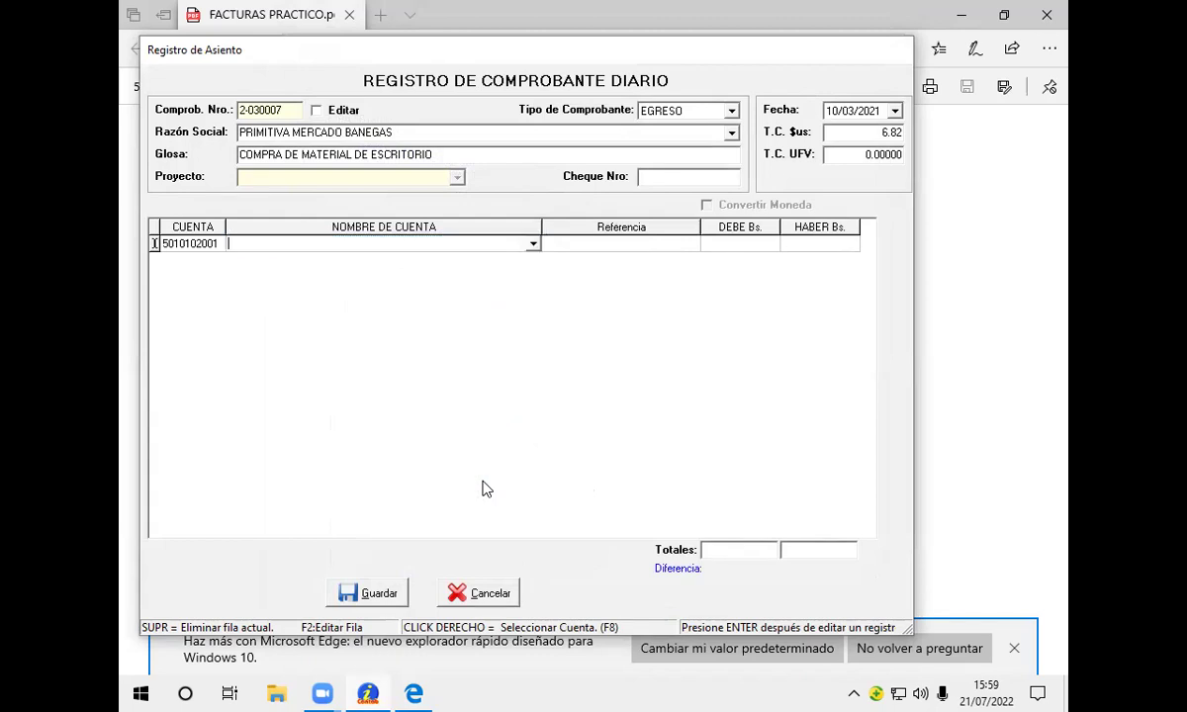
key("F8")
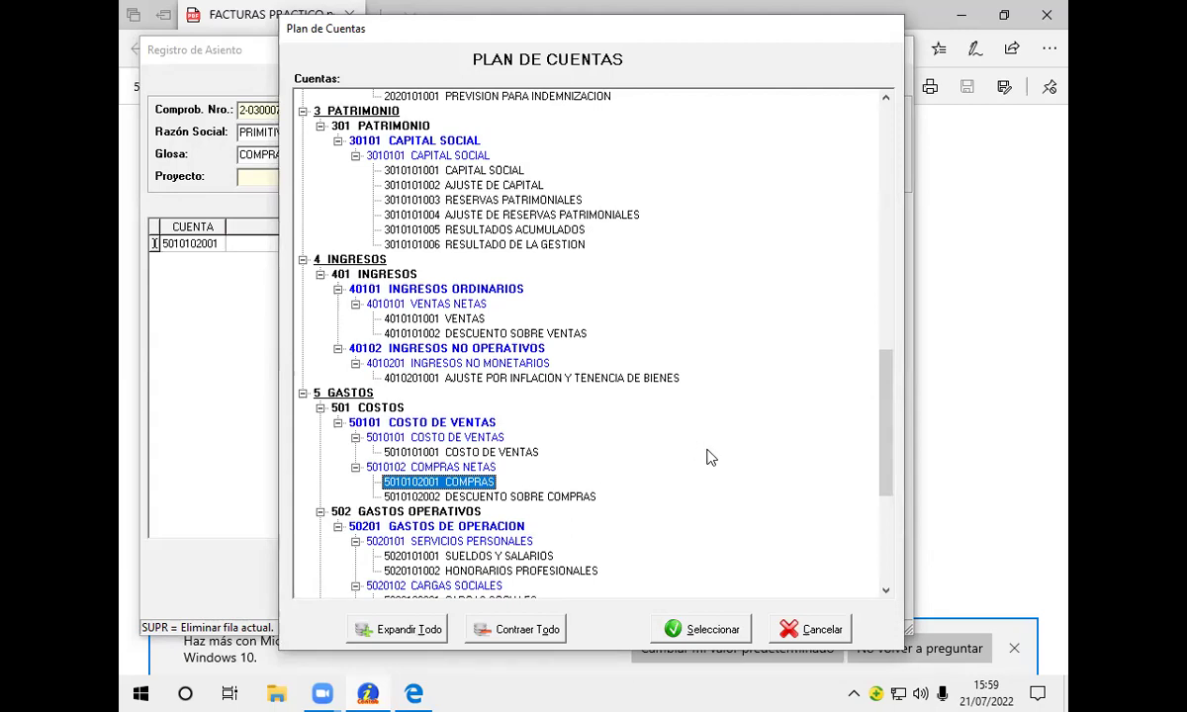
scroll(708, 457, "down", 2)
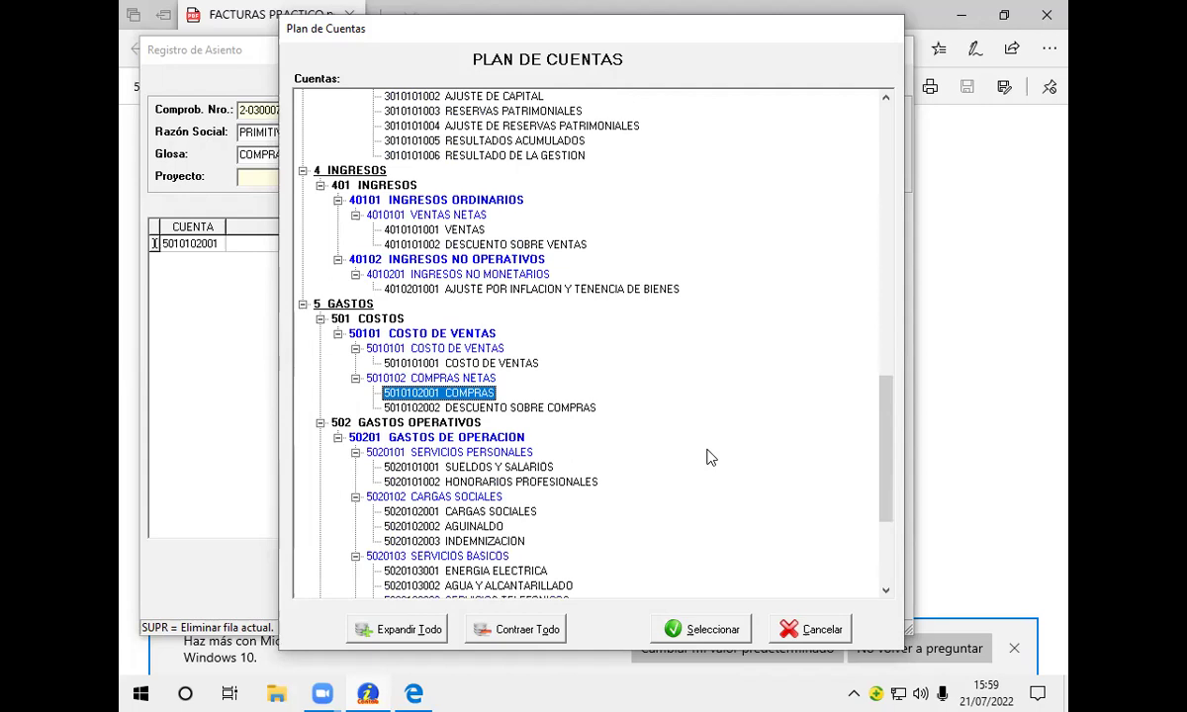
scroll(707, 458, "down", 1)
scroll(708, 457, "down", 1)
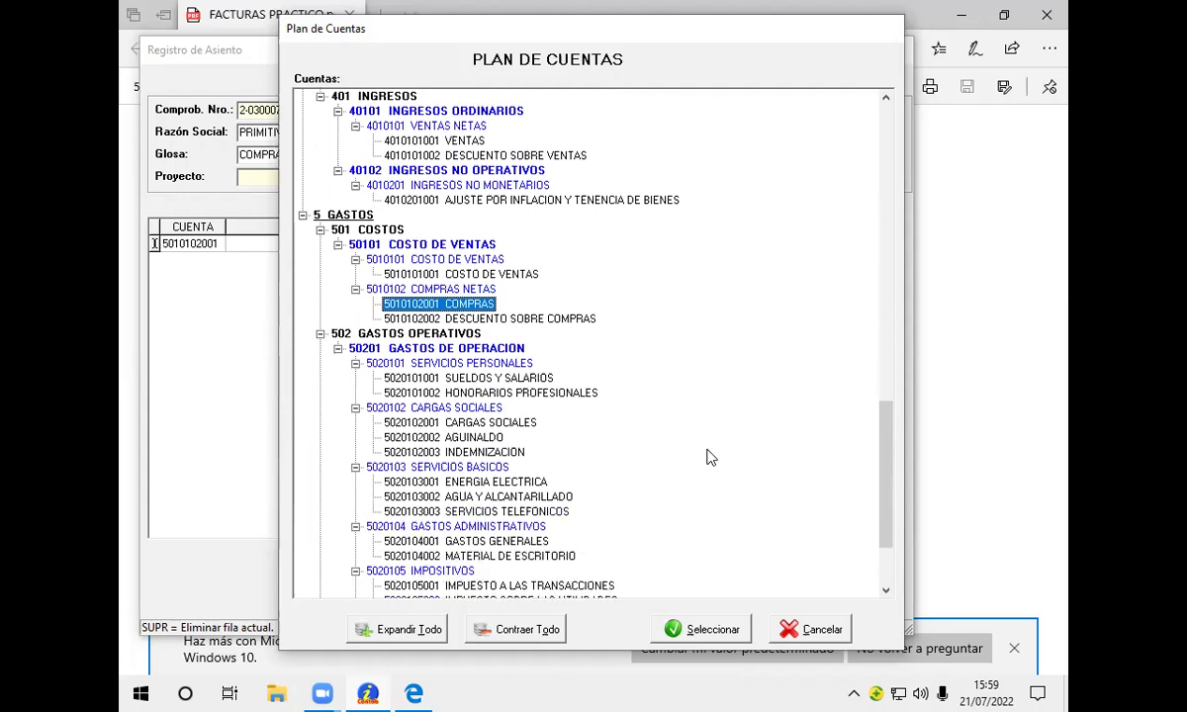
scroll(708, 457, "down", 3)
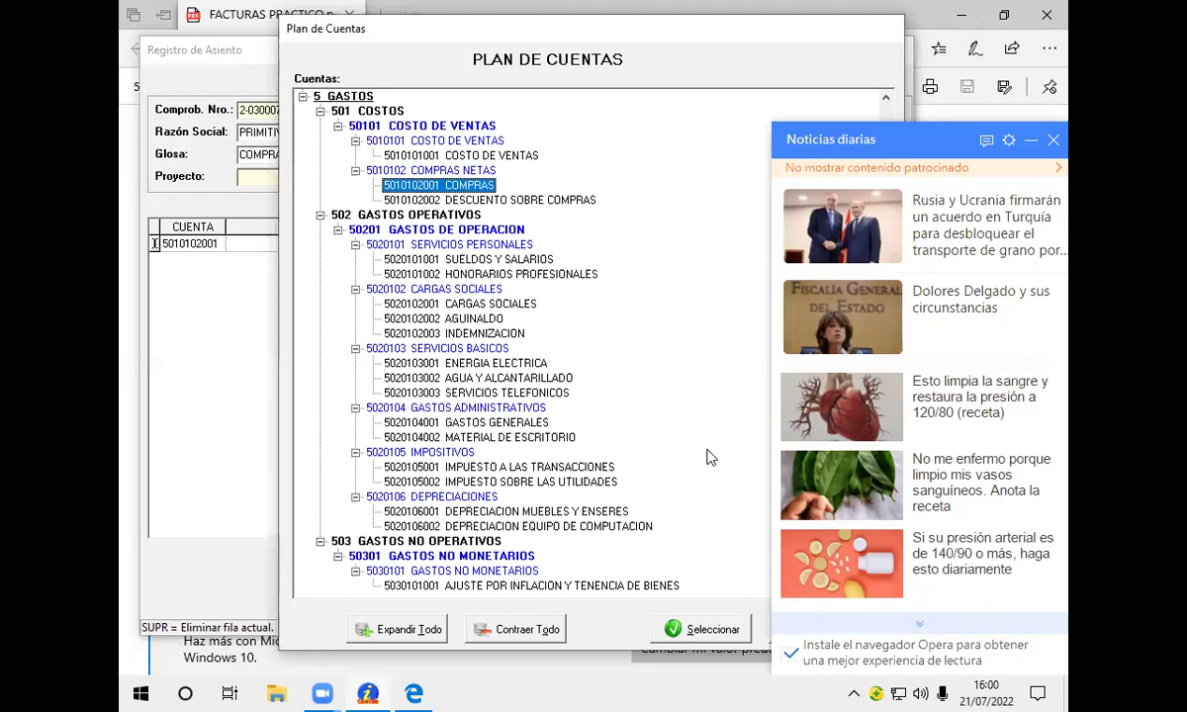
left_click(544, 438)
double_click(544, 438)
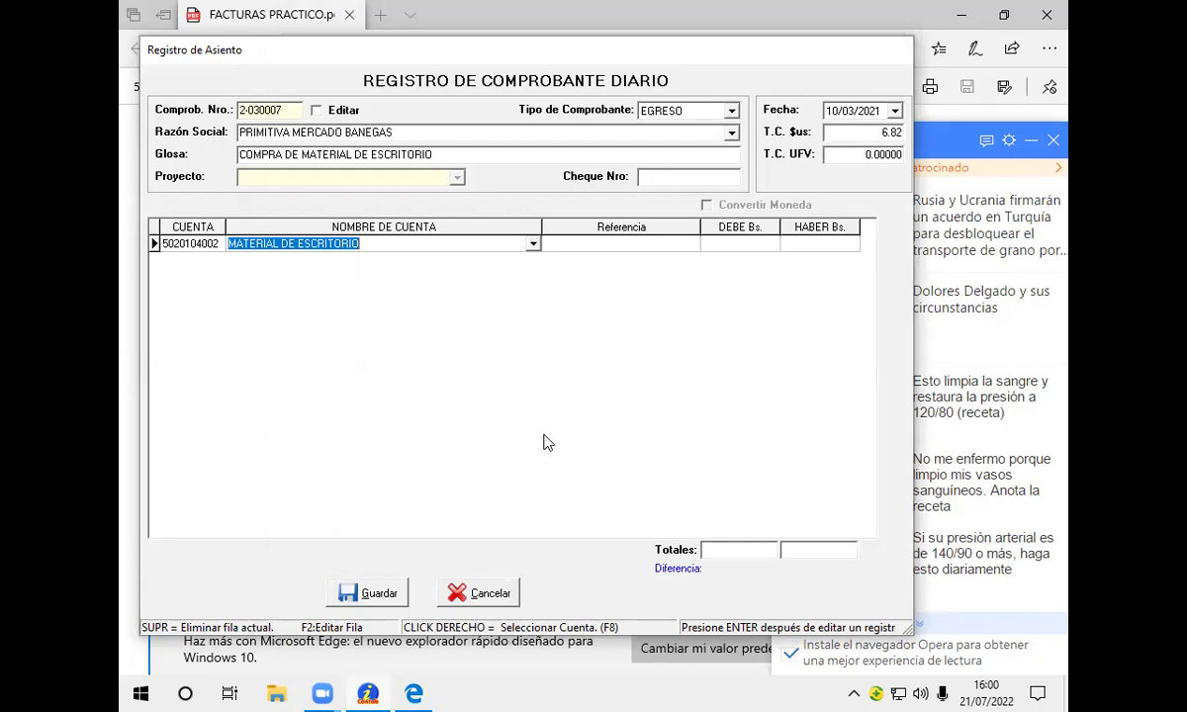
Debit MATERIAL DE ESCRITORIO 377.58 on the first voucher line
left_click(737, 247)
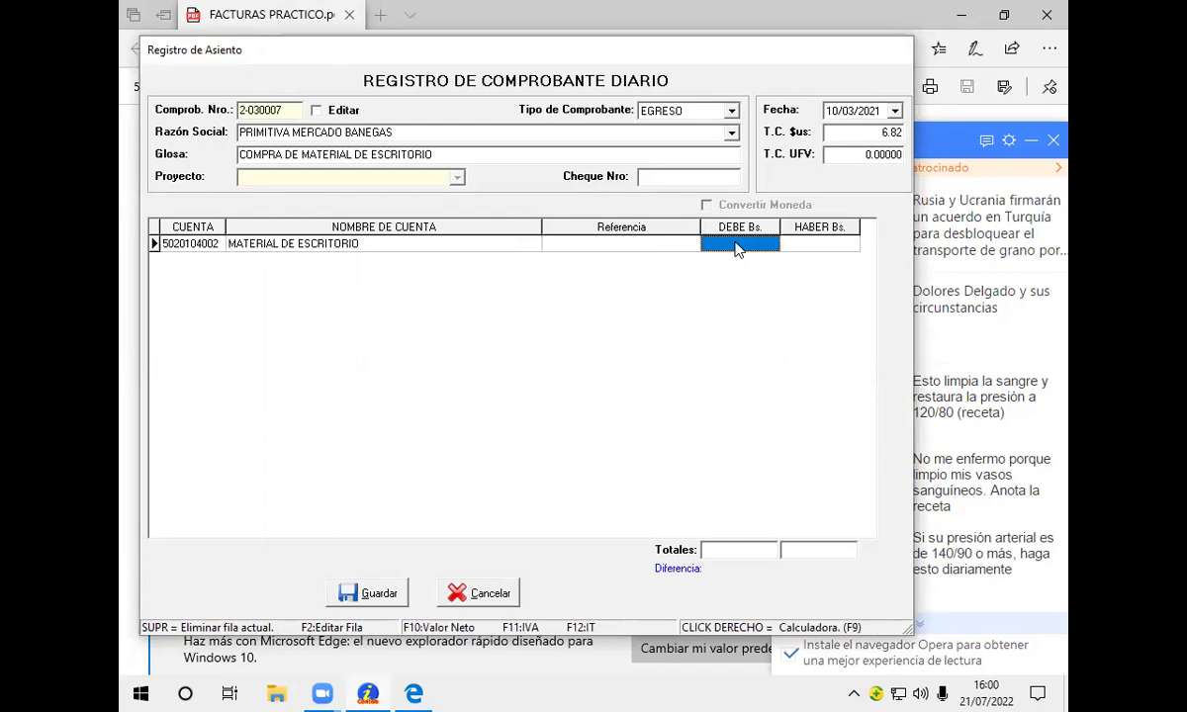
type("3")
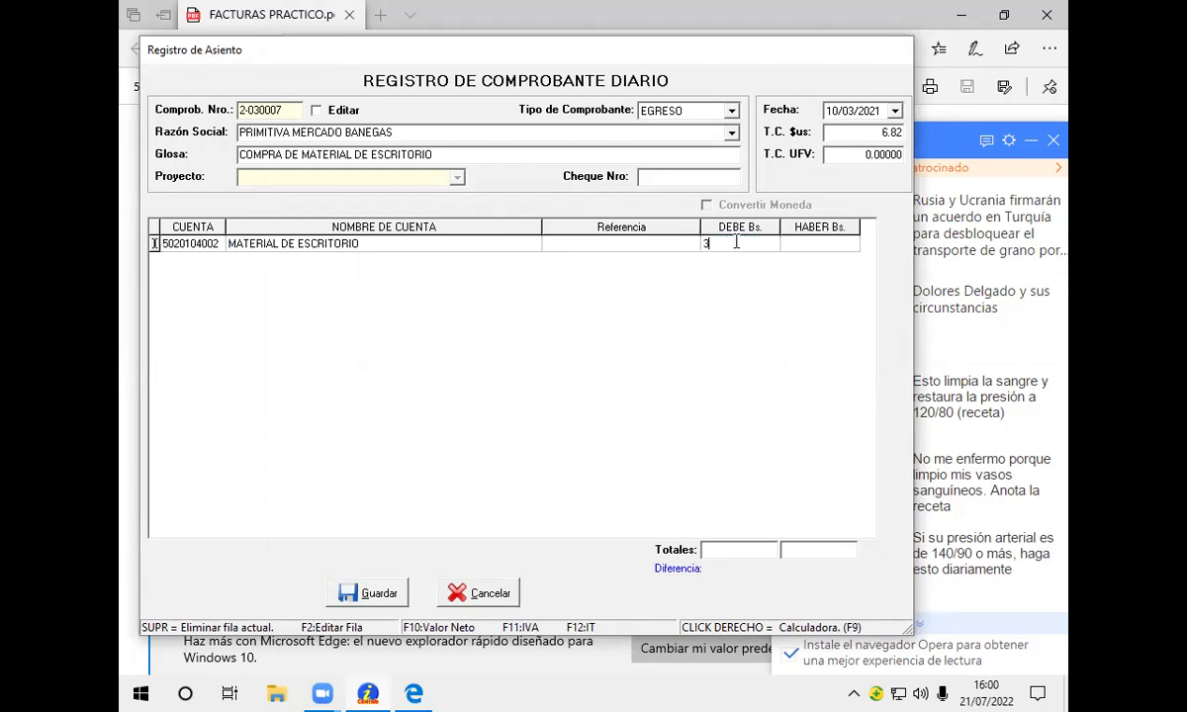
type("77.58")
key("Return")
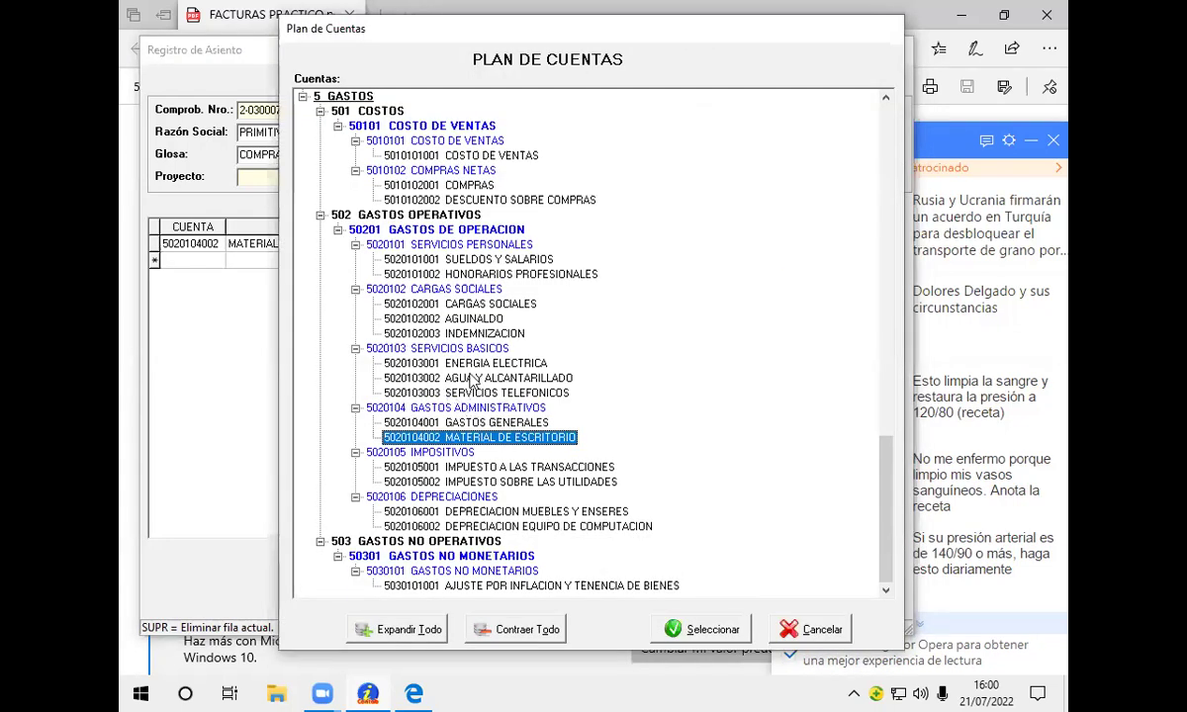
Add CREDITO FISCAL IVA as the second line with a 56.42 debit
scroll(803, 342, "up", 7)
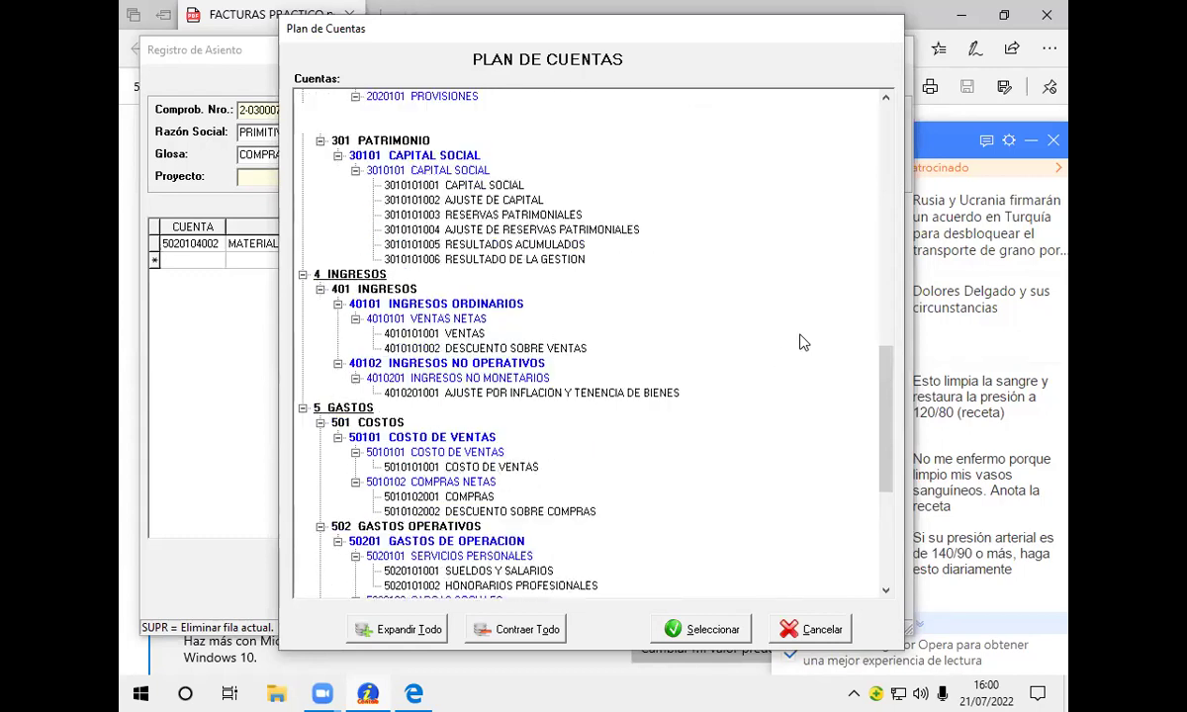
scroll(804, 342, "up", 6)
scroll(641, 278, "up", 8)
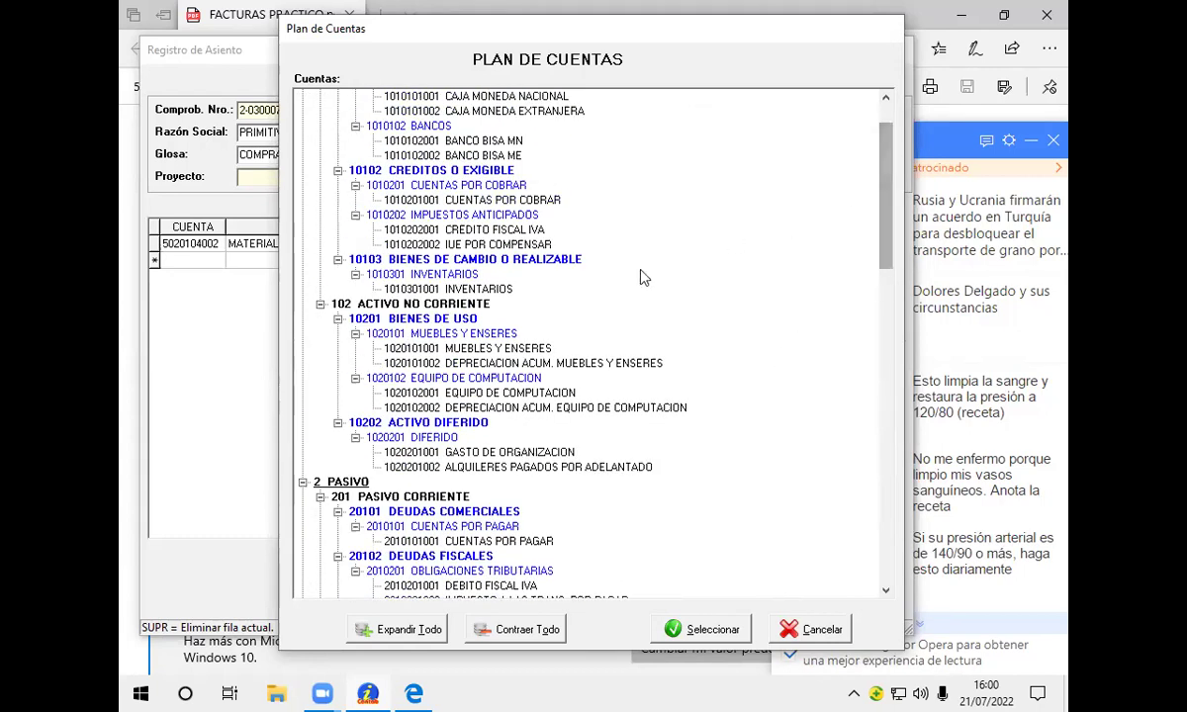
left_click(531, 233)
double_click(531, 234)
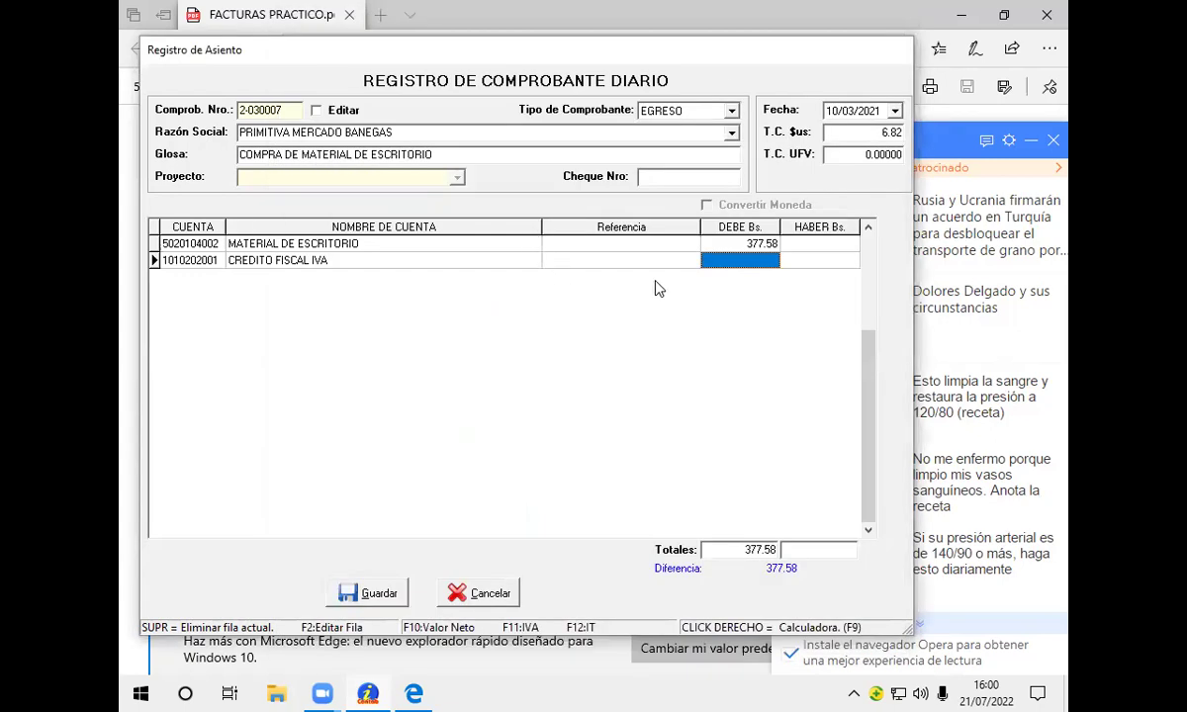
type("56")
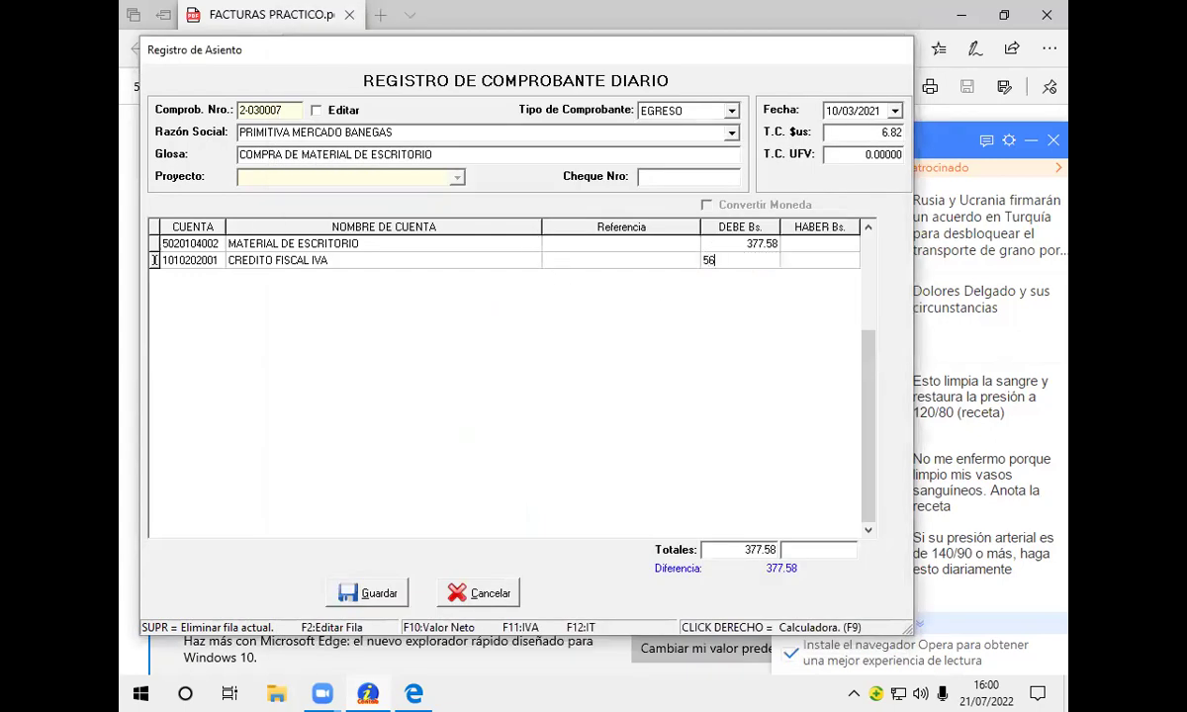
type(".42")
key("Return")
key("Return")
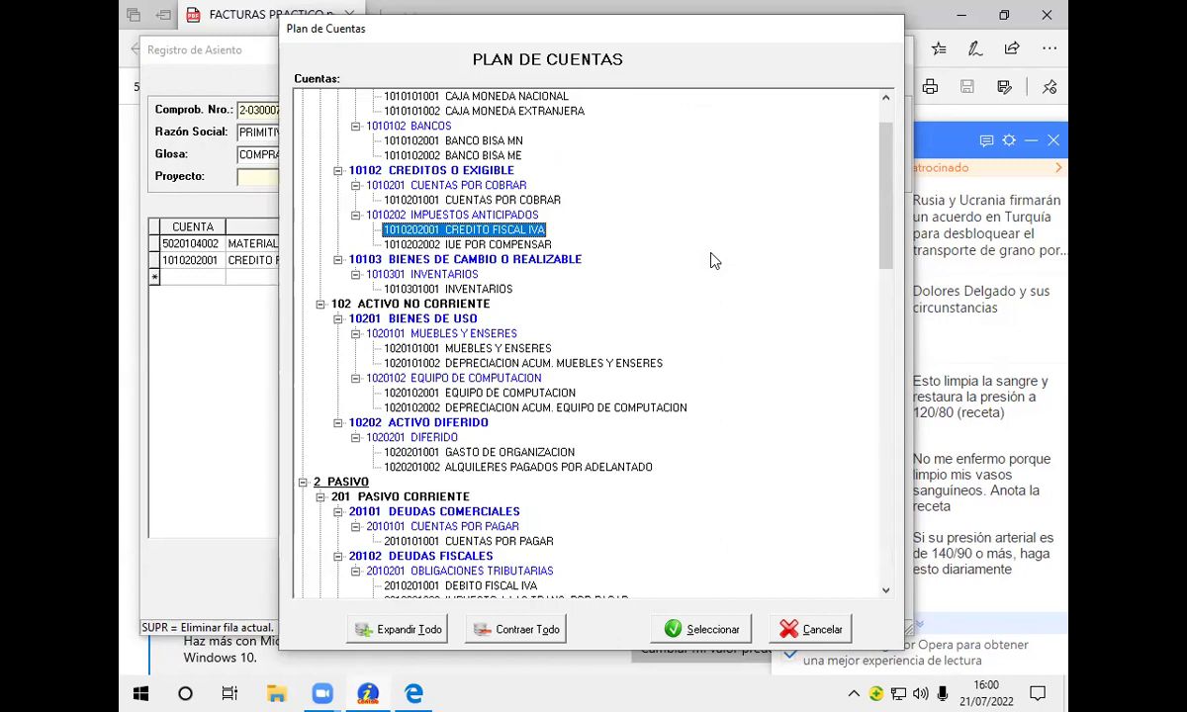
Credit BANCO BISA MN 434.00 on a third line and discard the empty extra row
left_click(471, 142)
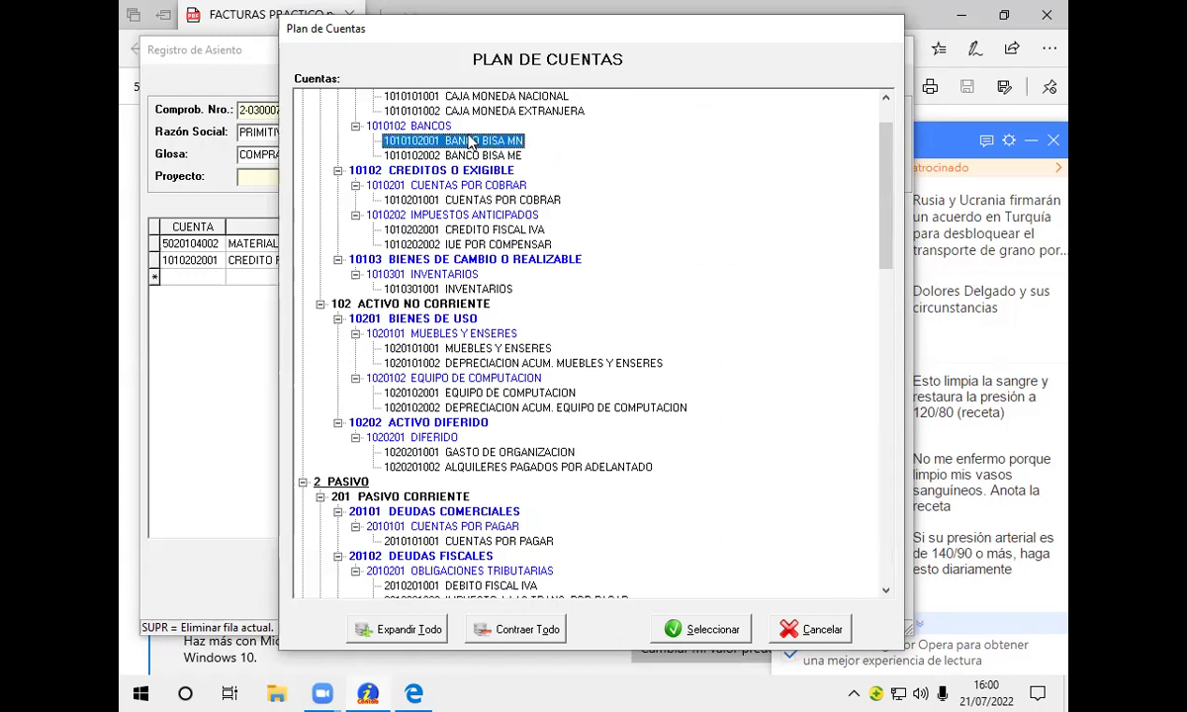
double_click(471, 141)
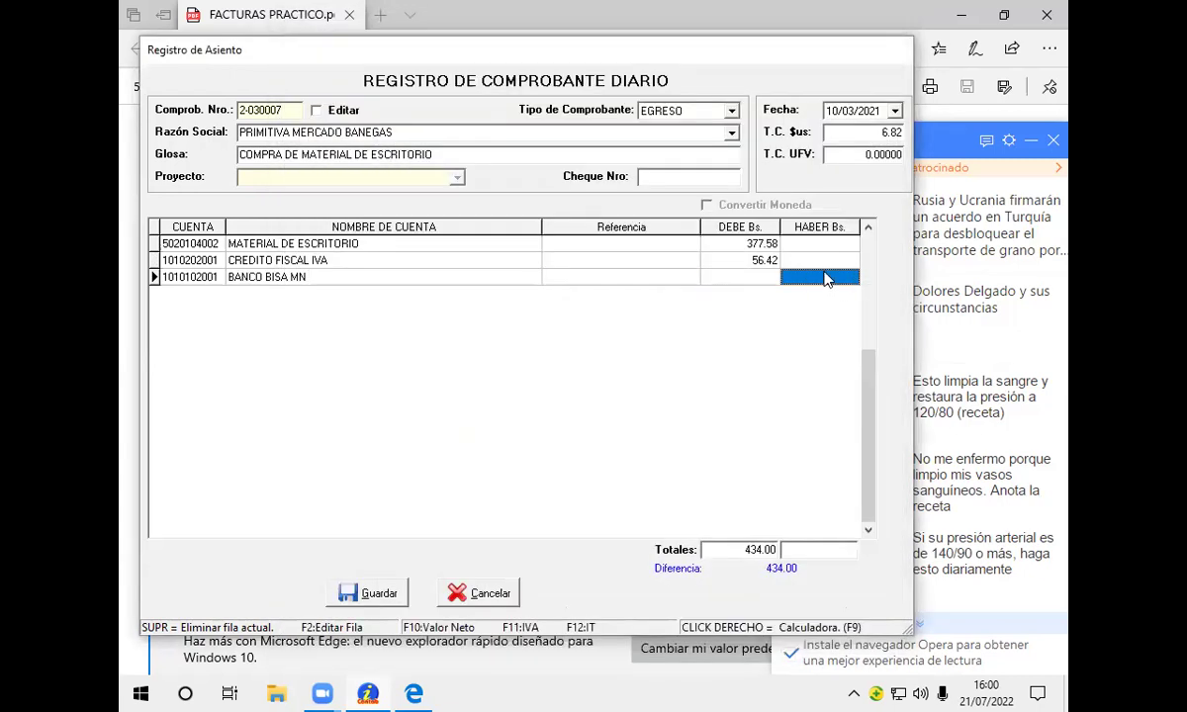
type("4")
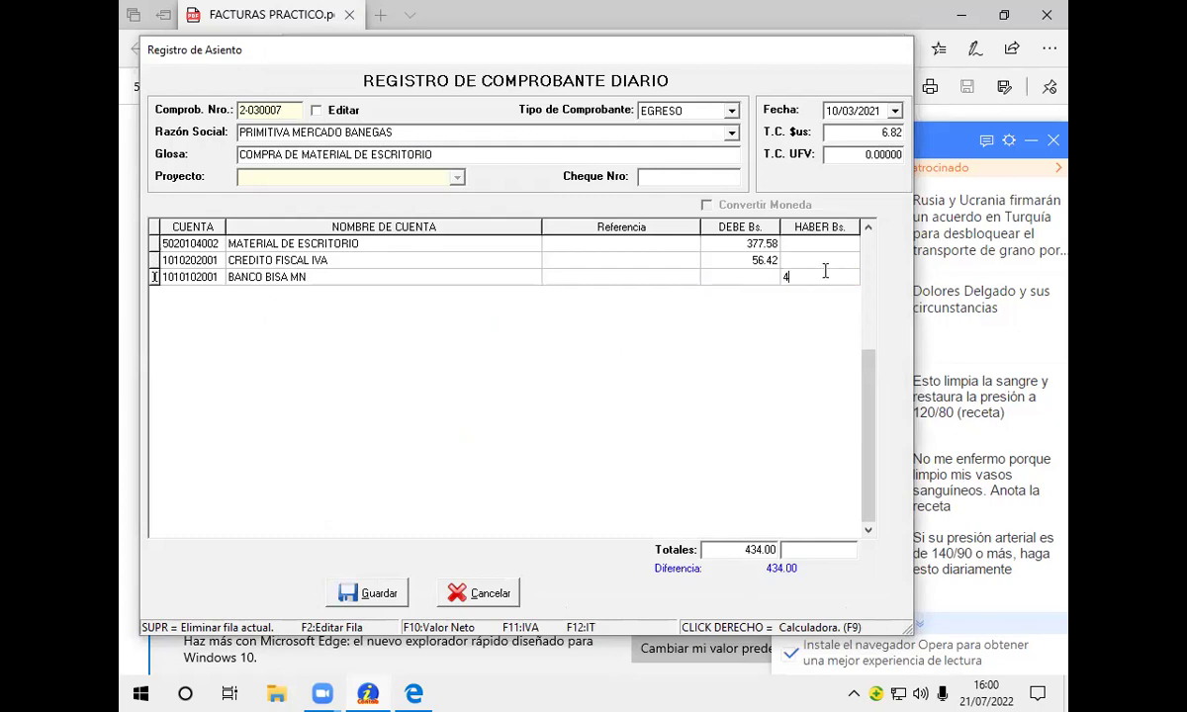
type("34")
key("Return")
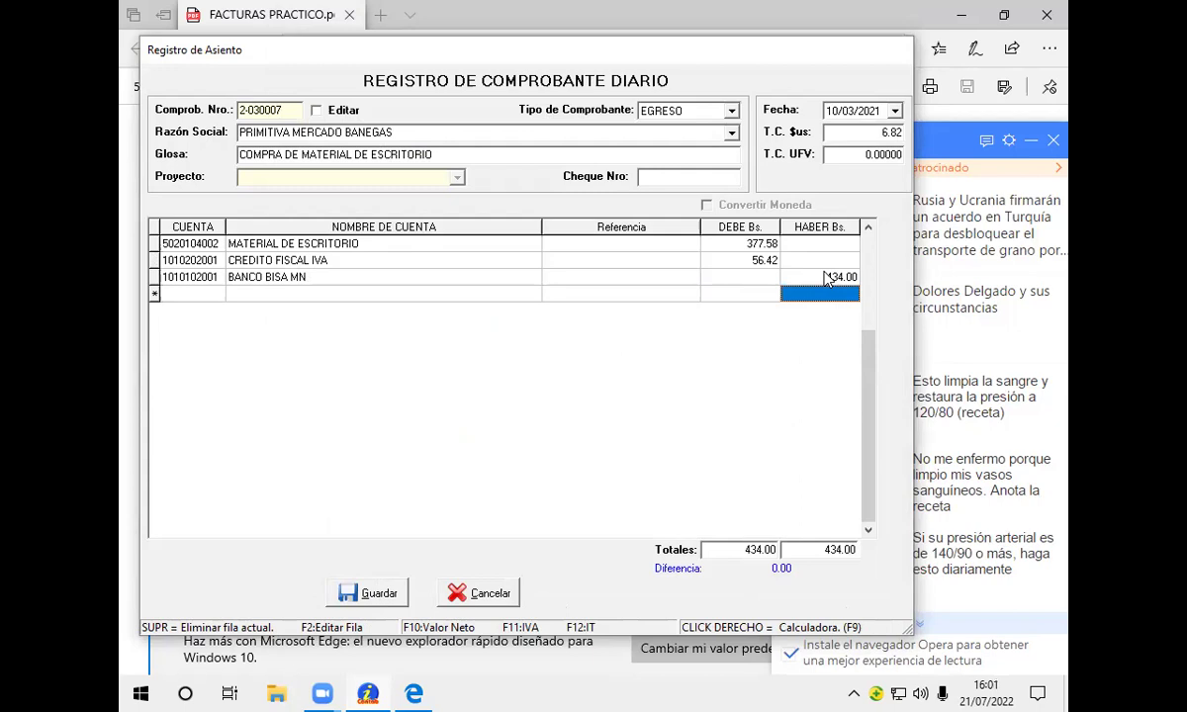
key("Up")
key("Left")
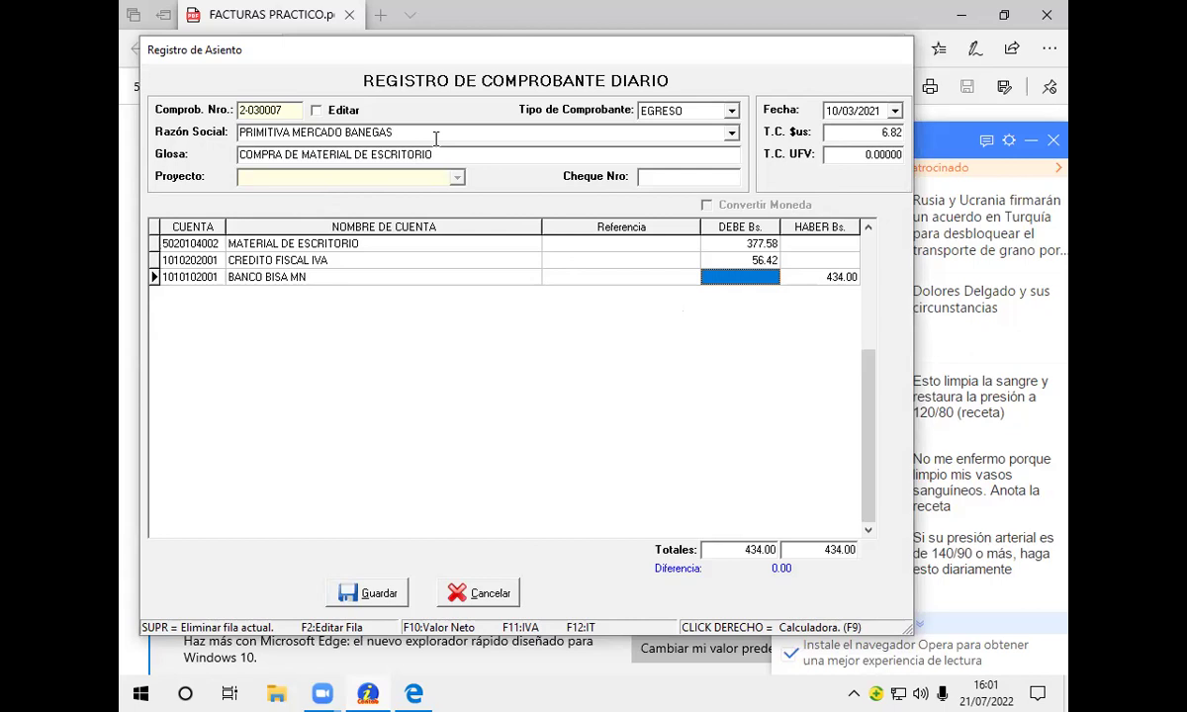
Check the voucher figures against the invoice PDF in Edge
mouse_move(365, 693)
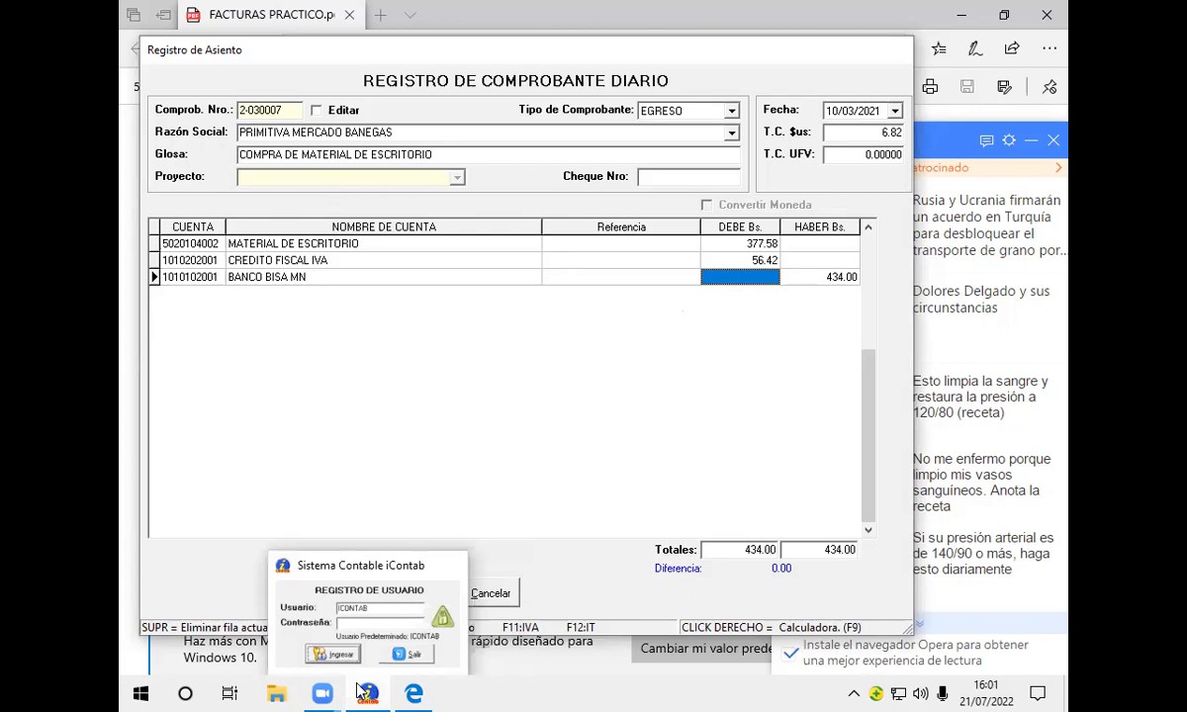
left_click(413, 694)
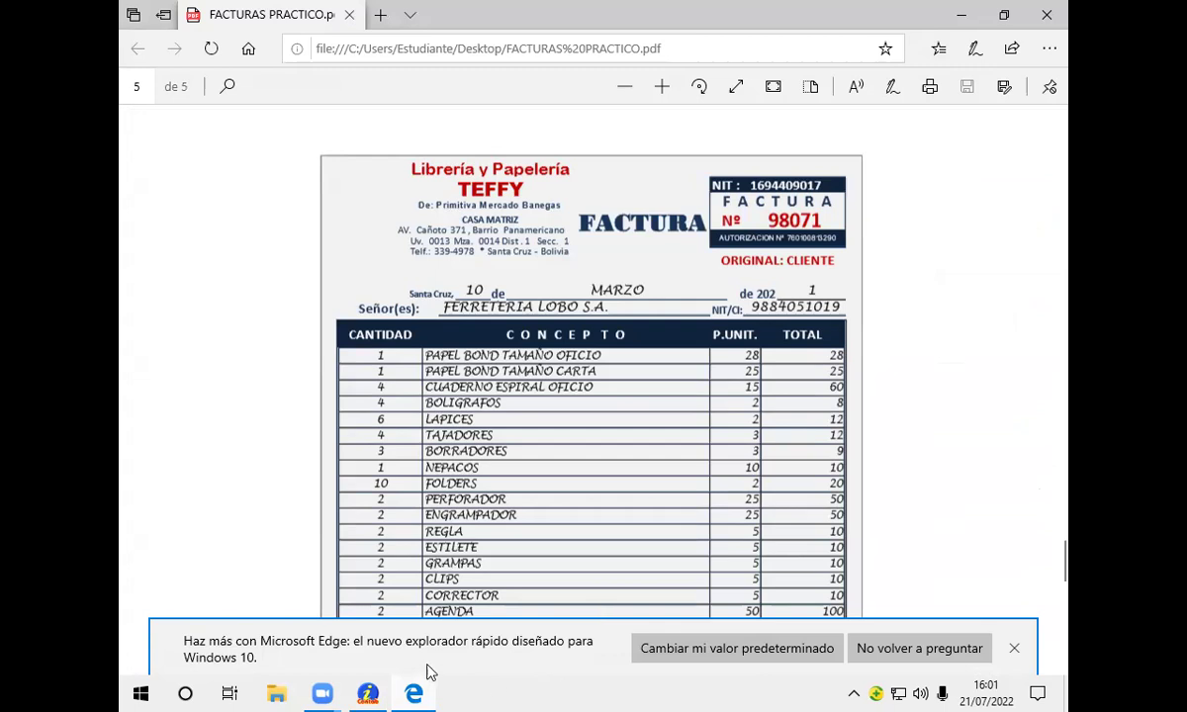
mouse_move(368, 693)
left_click(388, 614)
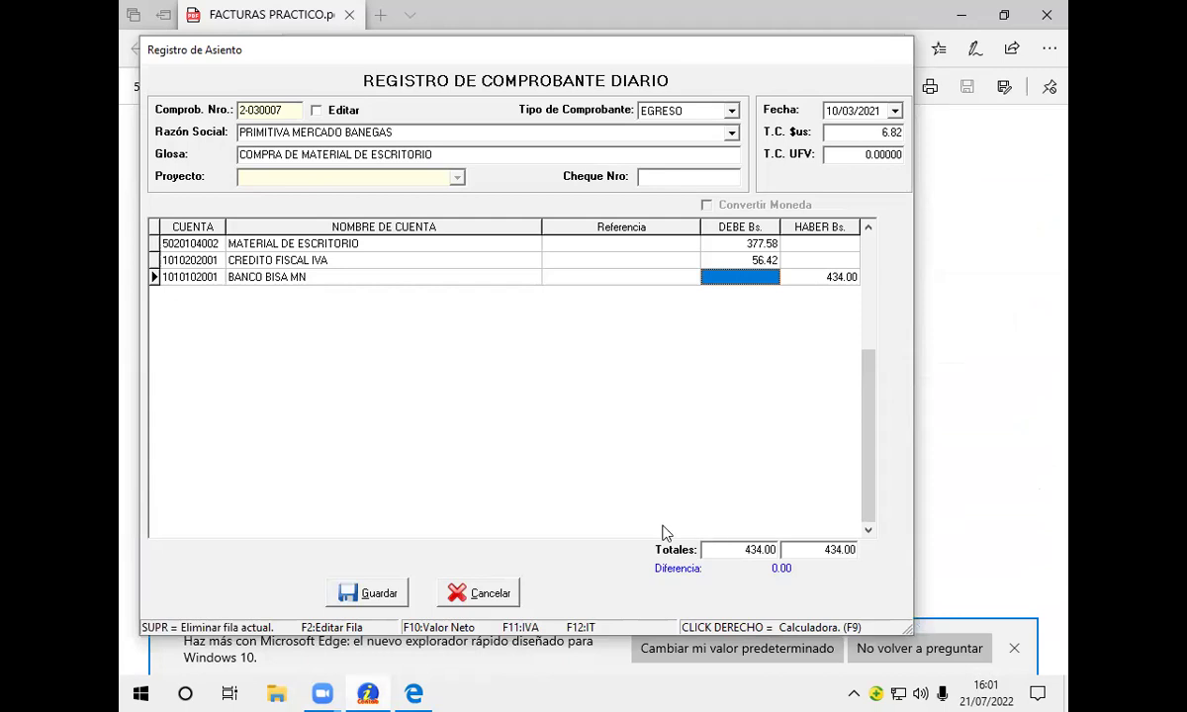
Save voucher 2-030007 and start new EGRESO voucher 2-030008 via Registro de Comprobante
left_click(387, 600)
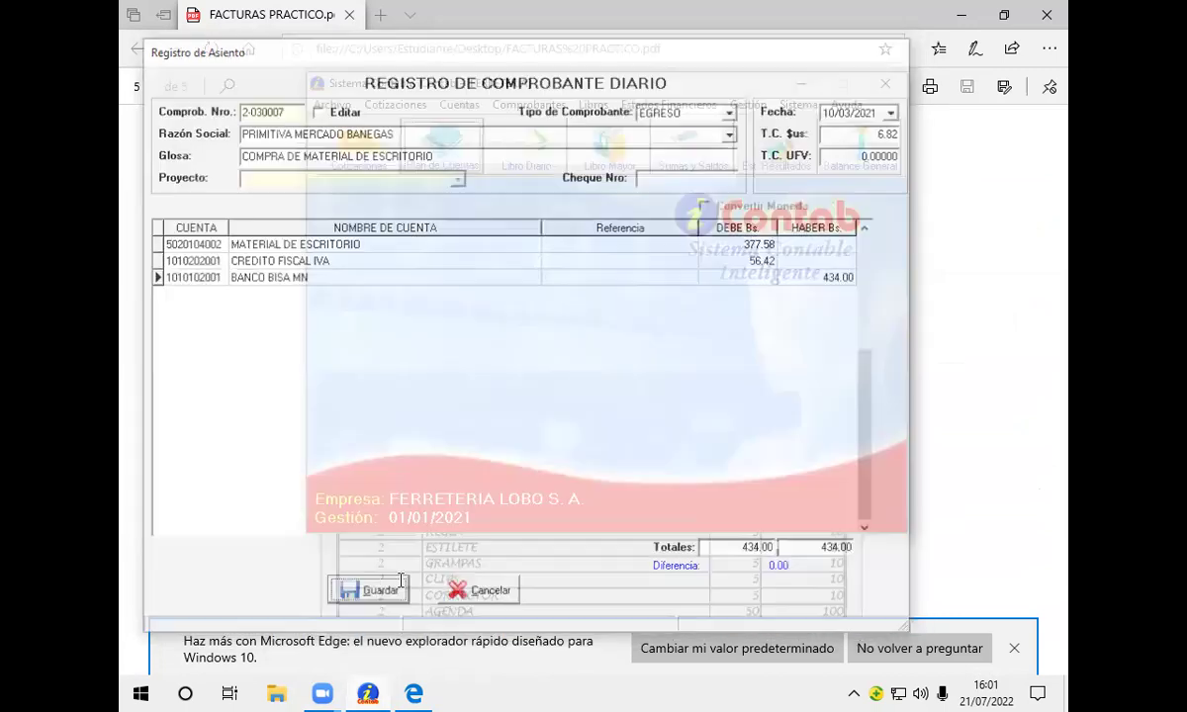
left_click(529, 104)
left_click(563, 127)
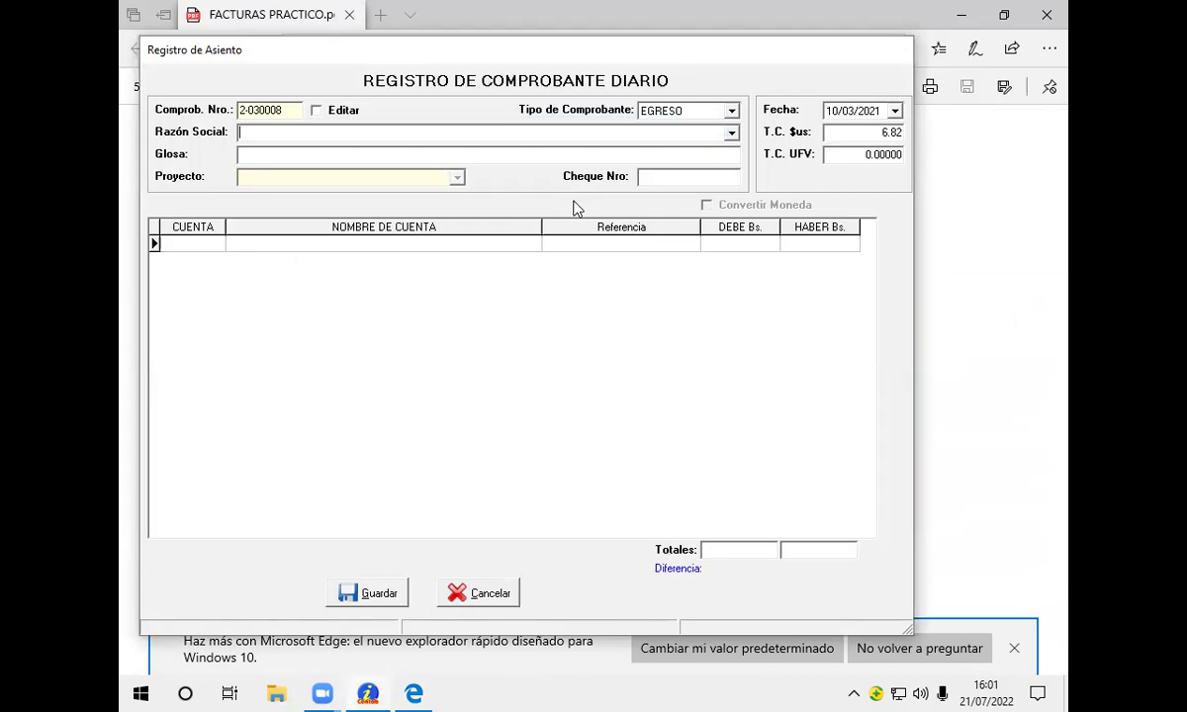
Scroll the invoice PDF to the FERRETERIA ALEMANA invoice, then return to the blank voucher
left_click(413, 694)
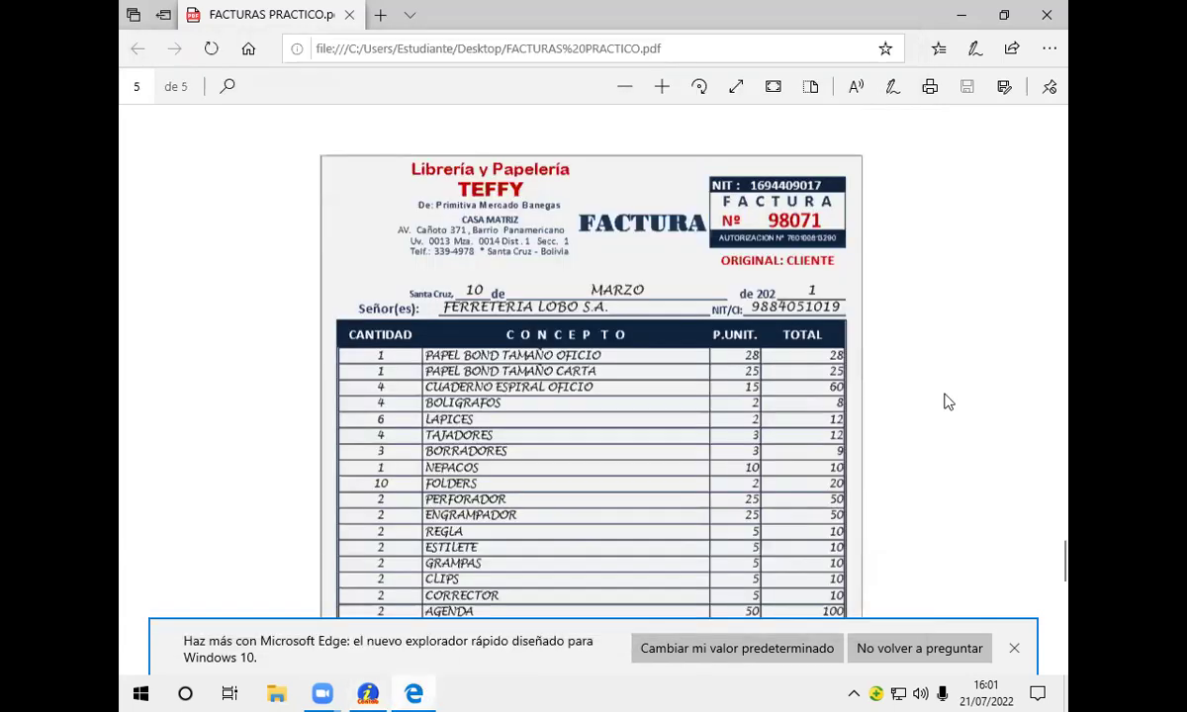
scroll(945, 429, "down", 2)
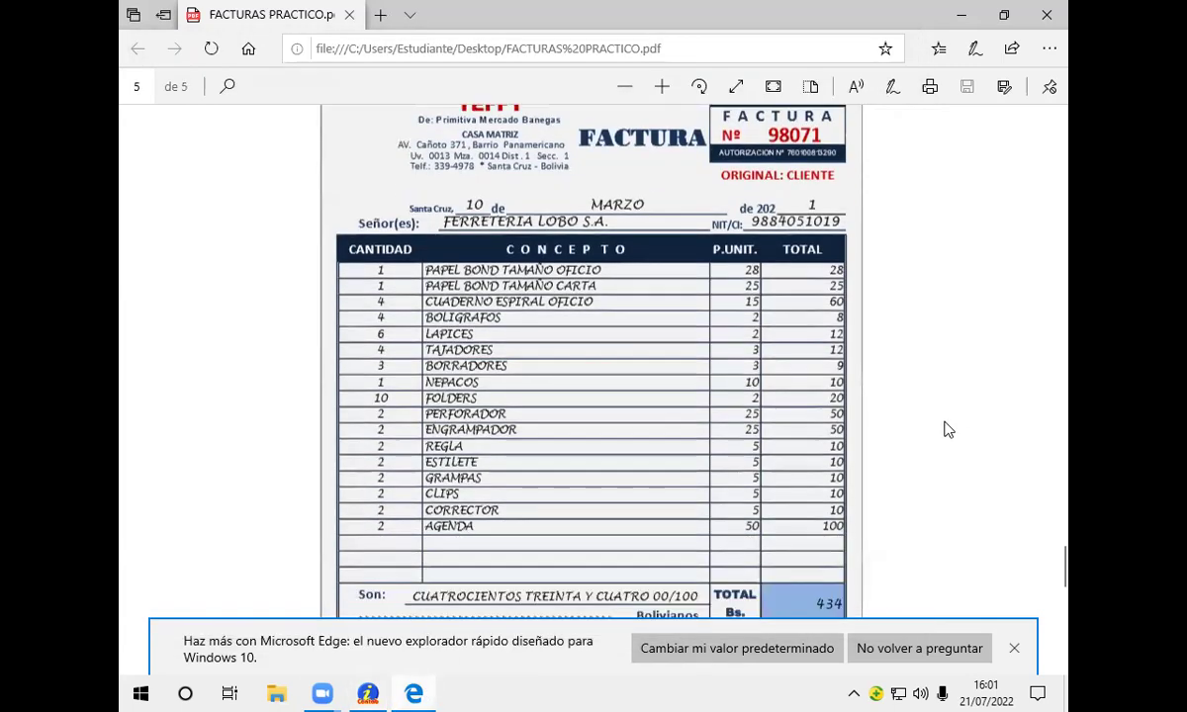
scroll(945, 429, "up", 1)
scroll(945, 430, "down", 5)
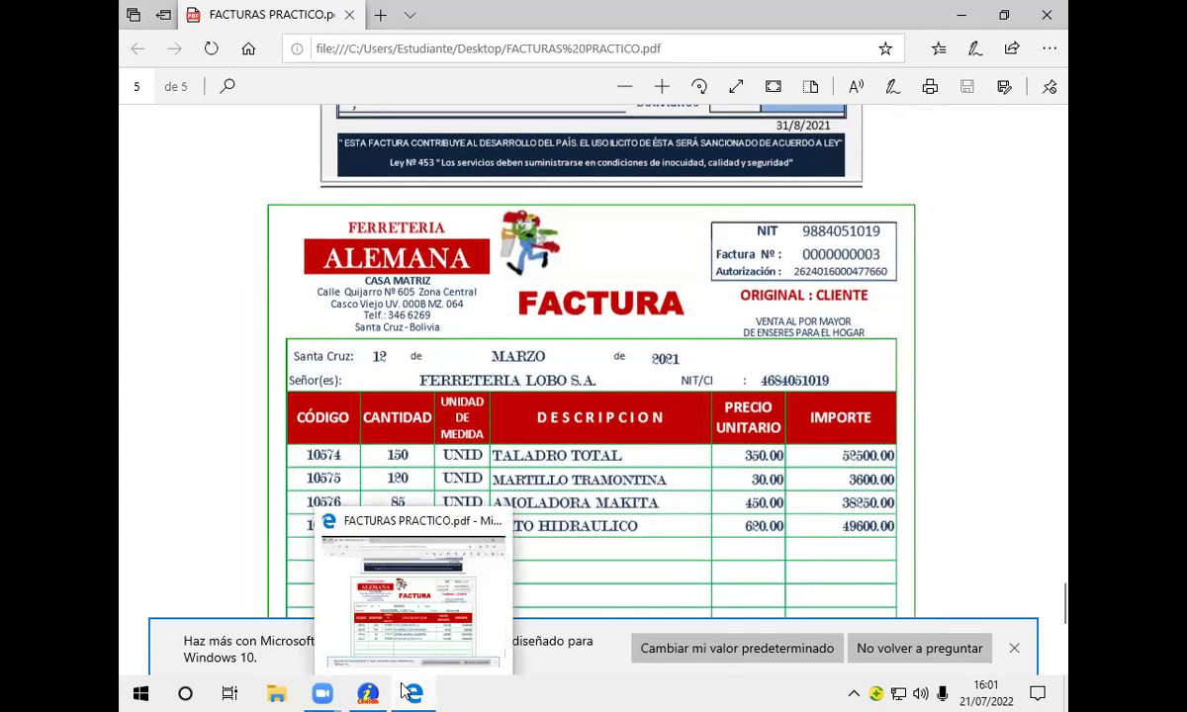
left_click(368, 693)
Set the voucher date day to 12, rechecking the invoice PDF before returning to the voucher
left_click(837, 110)
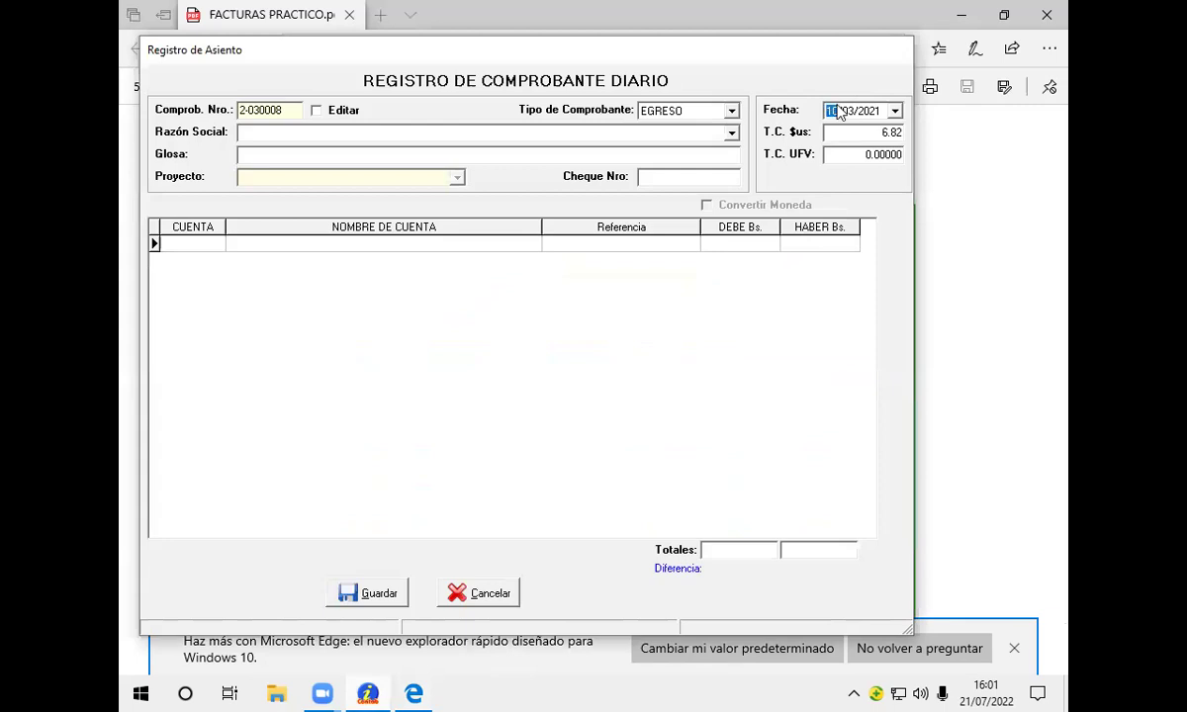
type("12")
left_click(411, 692)
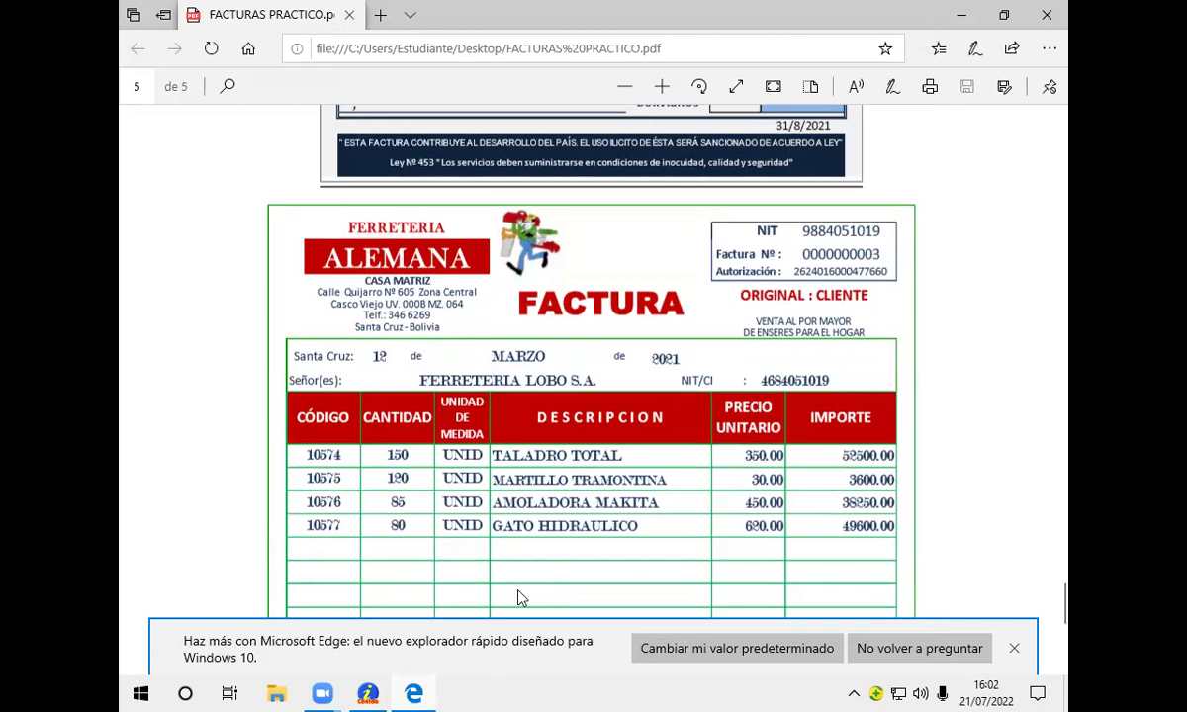
mouse_move(412, 691)
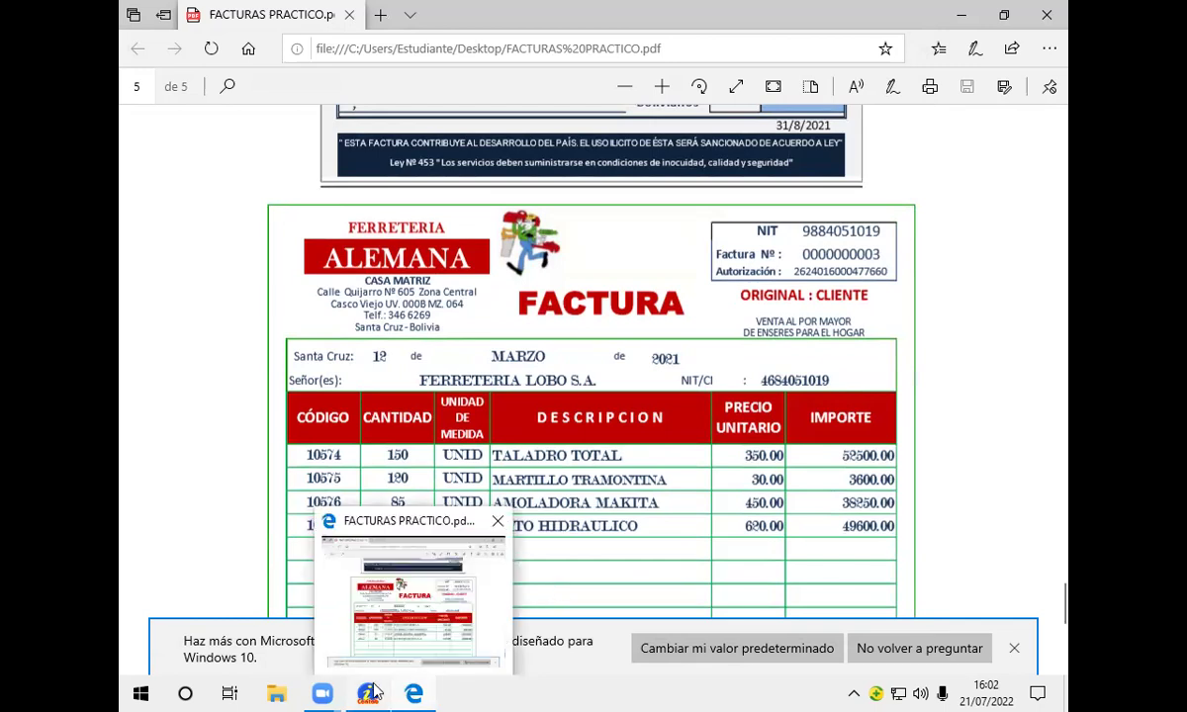
left_click(368, 693)
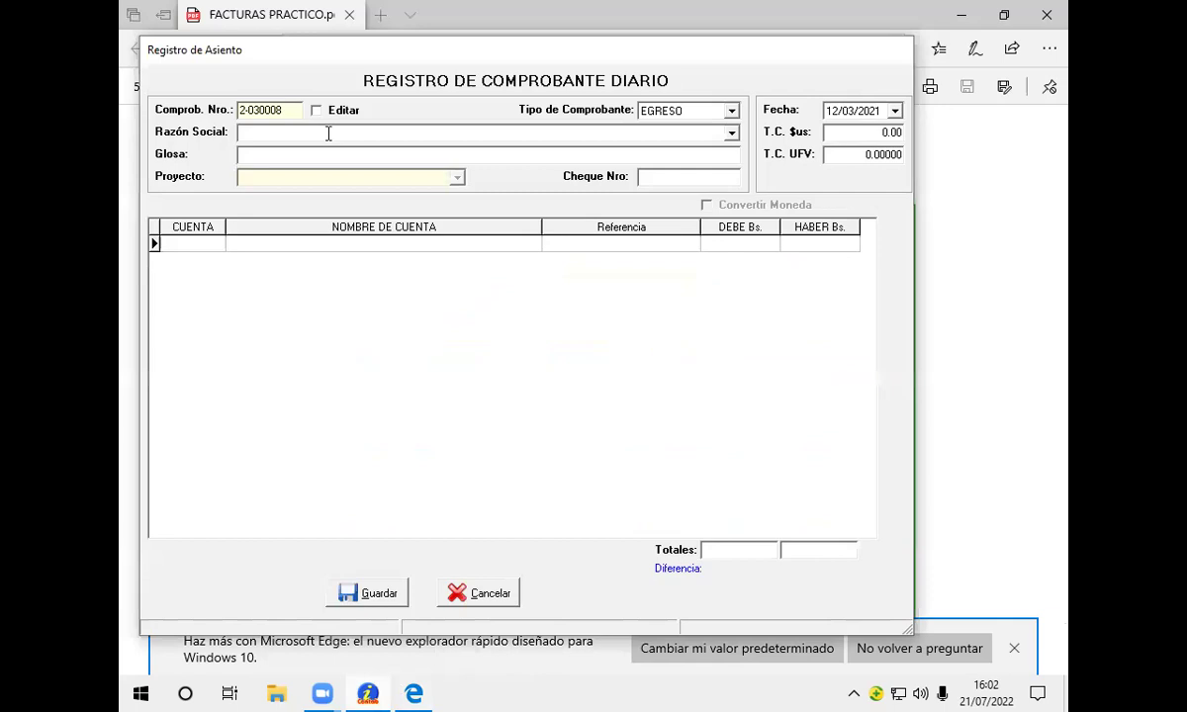
Enter FERRETERIA ALEMANA as the Razón Social, verifying it against the invoice PDF
type("FERRETERIA ALEMANA")
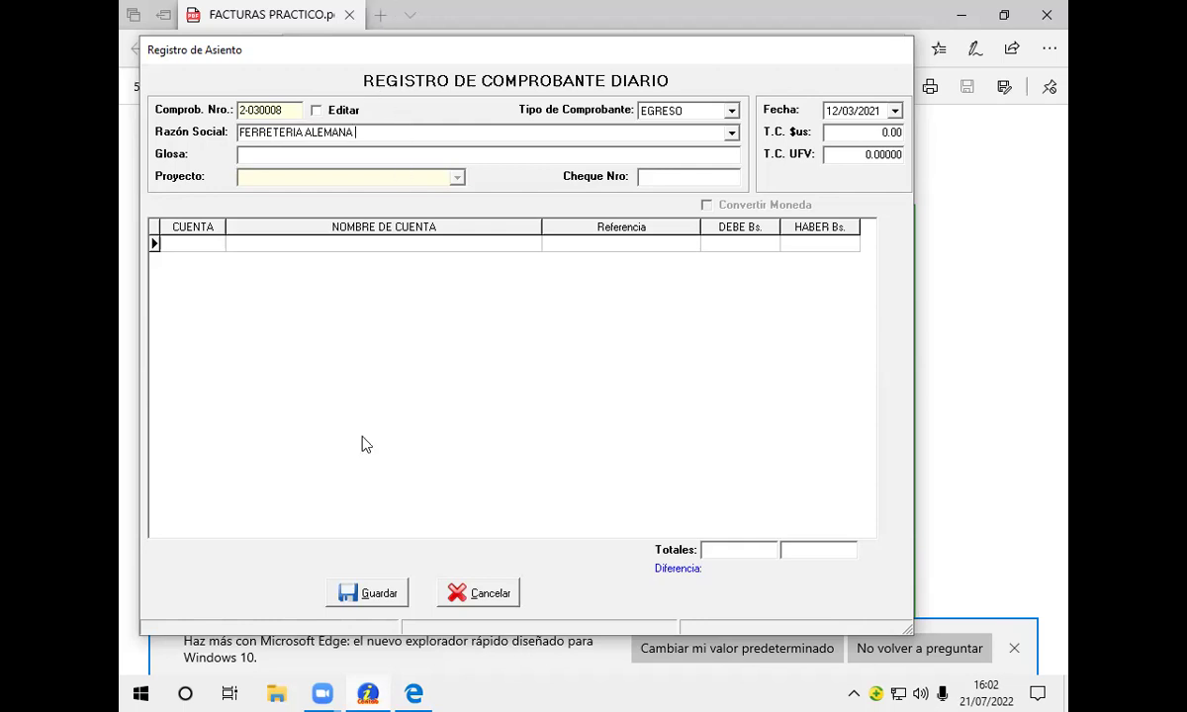
mouse_move(414, 692)
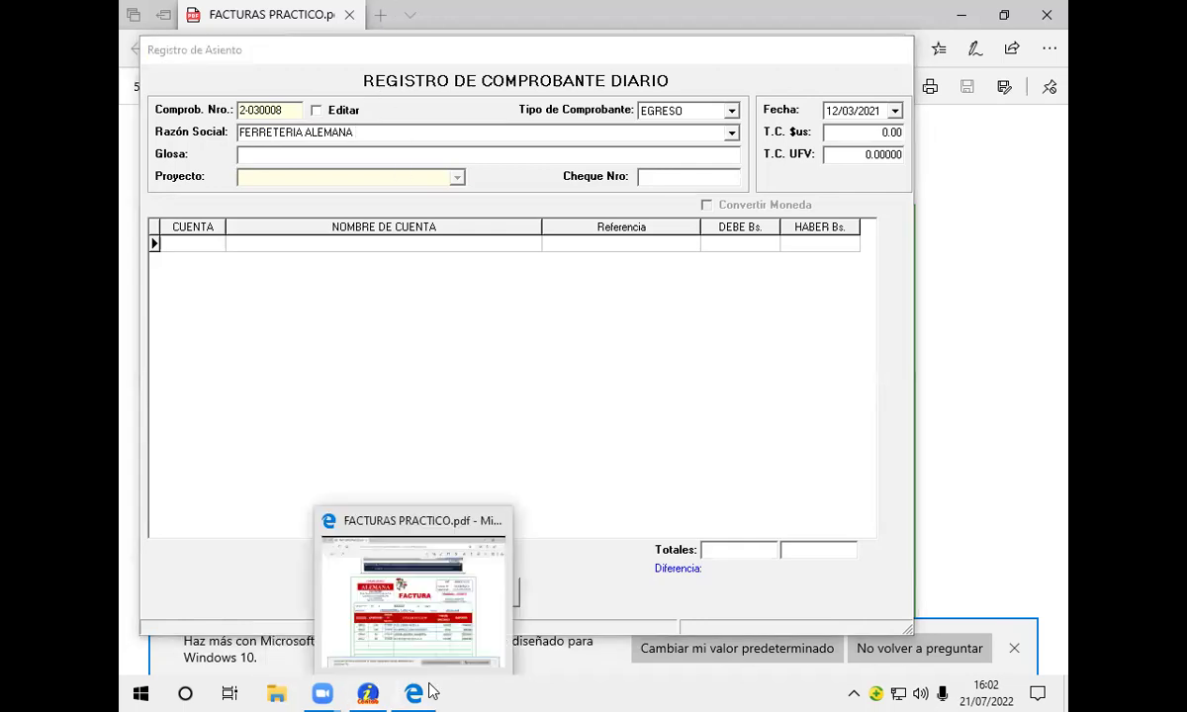
left_click(428, 649)
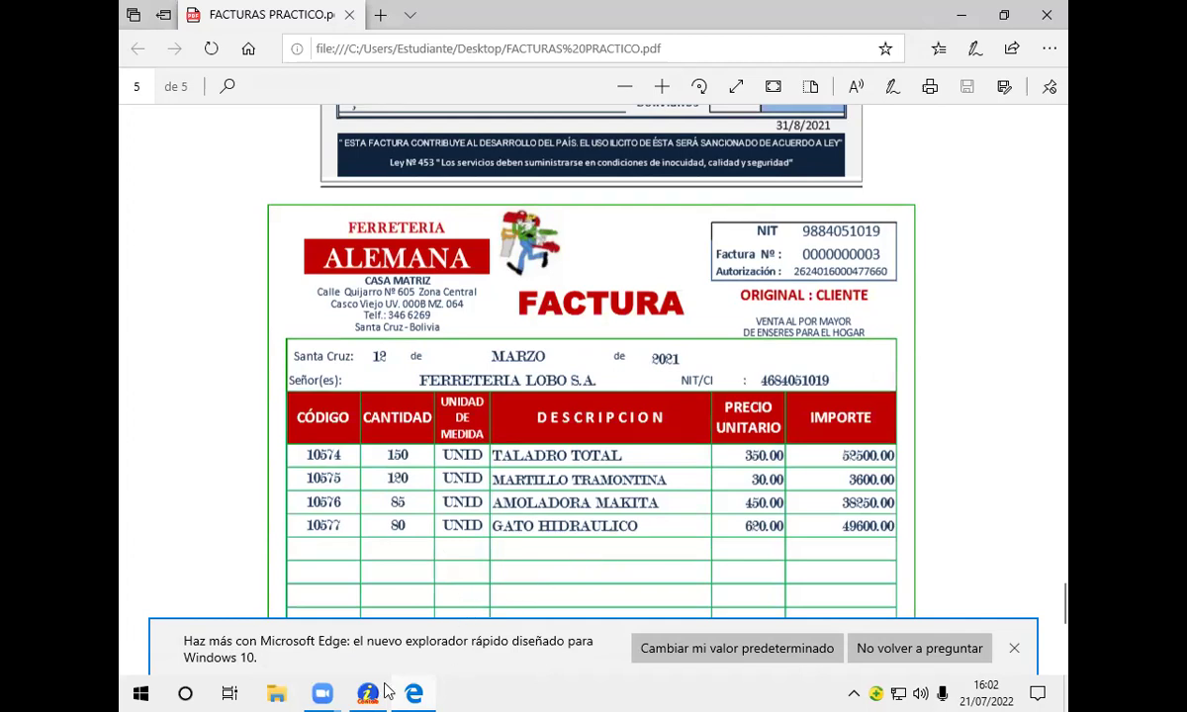
left_click(361, 648)
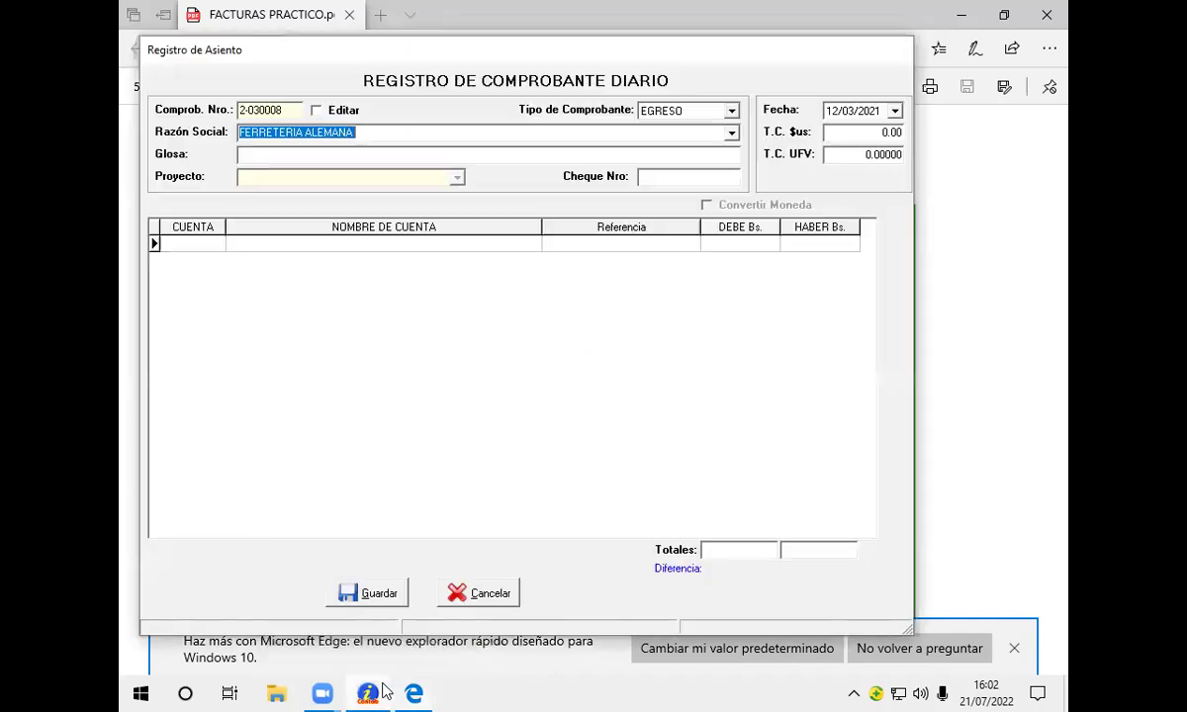
Set the glosa to COMPRA DE INVENTARIOS DE MERCADERIA and the dollar rate to 6.82
left_click(273, 147)
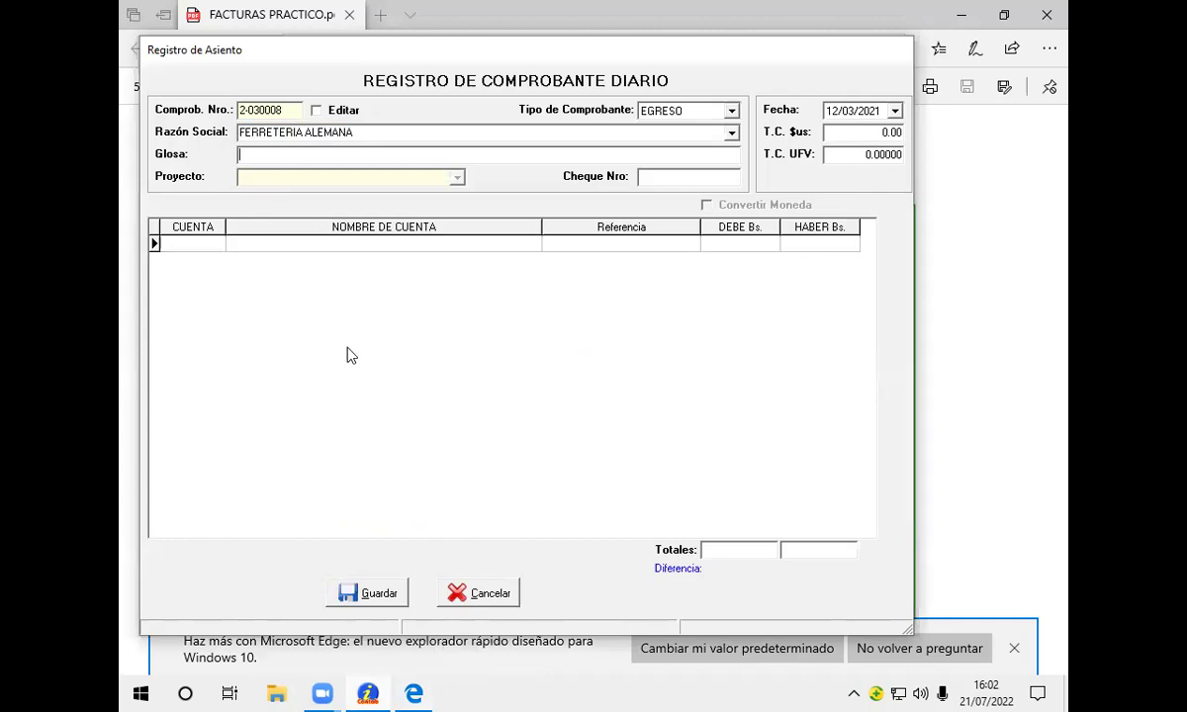
mouse_move(384, 691)
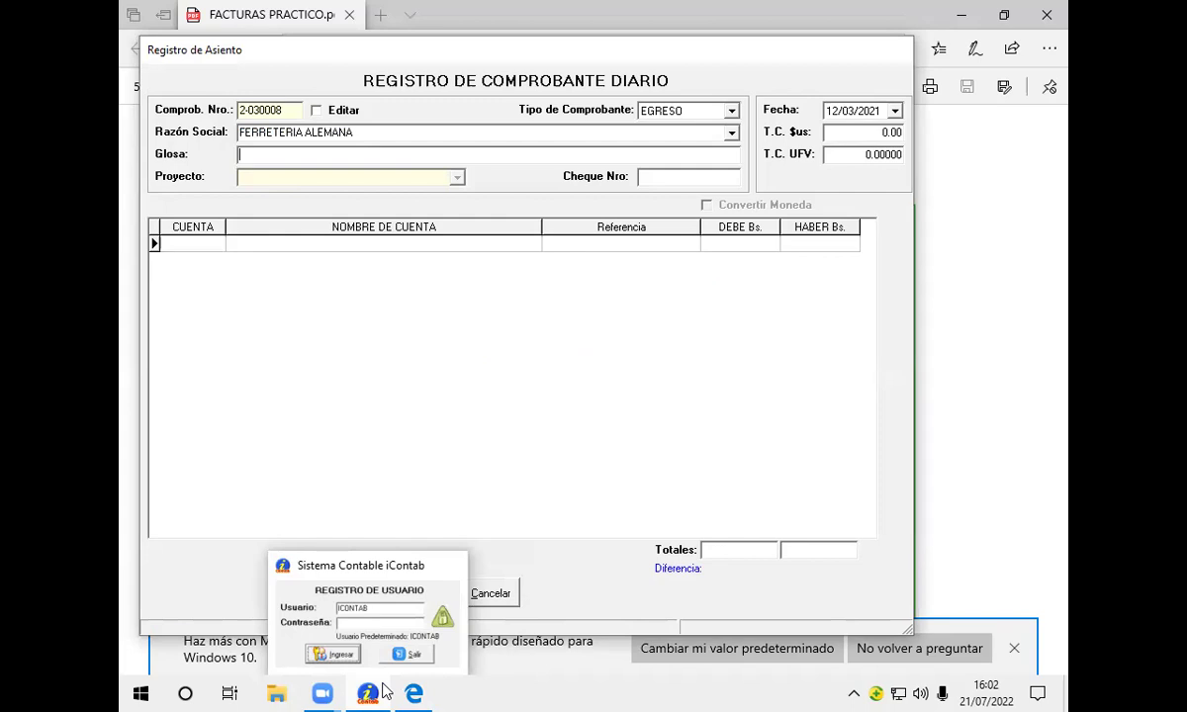
type("COMPRAS")
key("BackSpace")
type("DE INVENTARIOS DE")
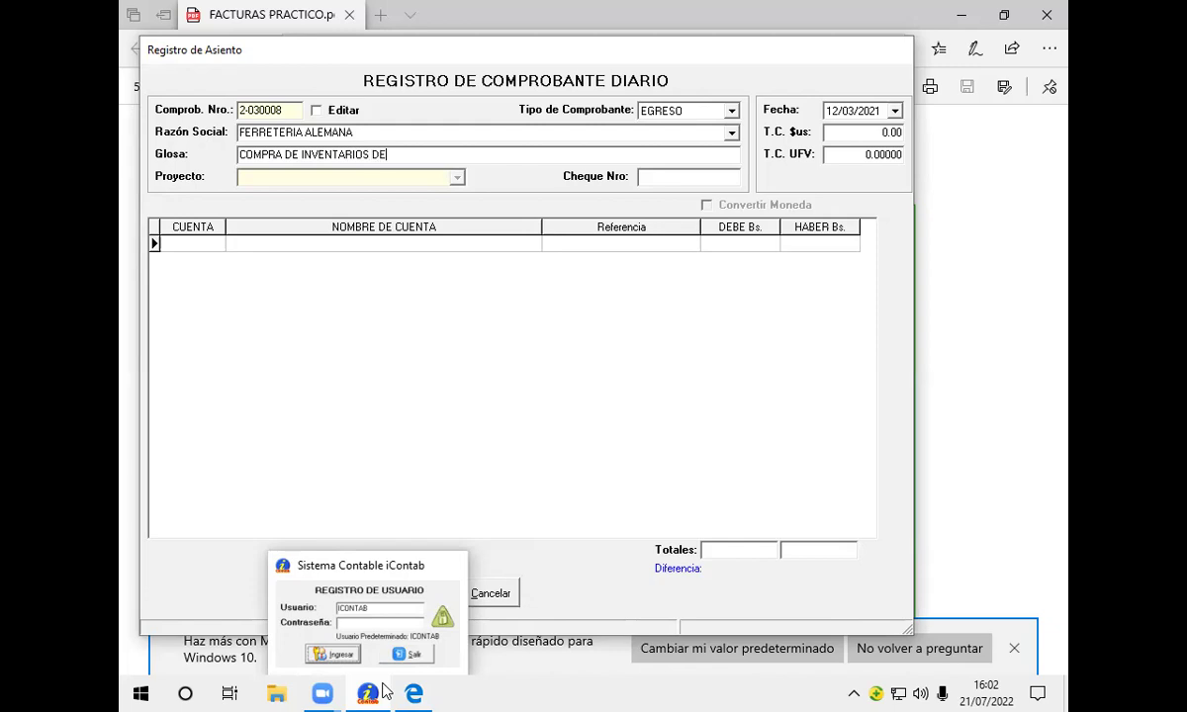
type(" MERCADERIA")
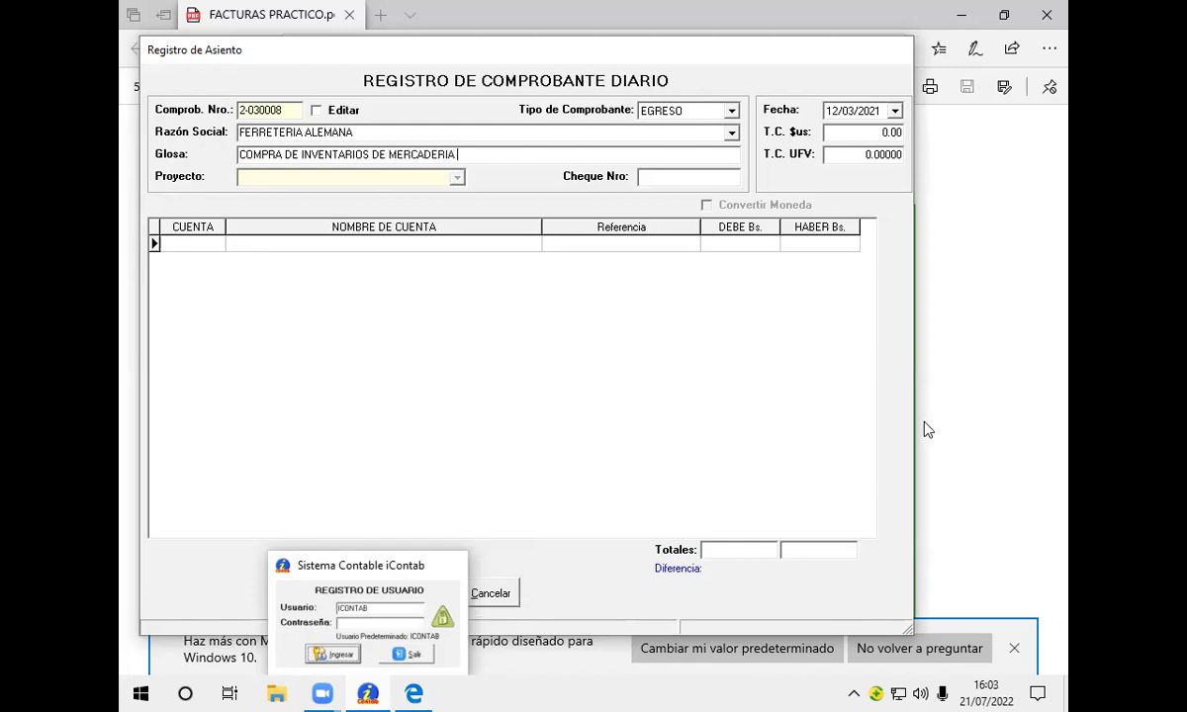
left_click(859, 132)
key("BackSpace")
key("BackSpace")
key("BackSpace")
key("BackSpace")
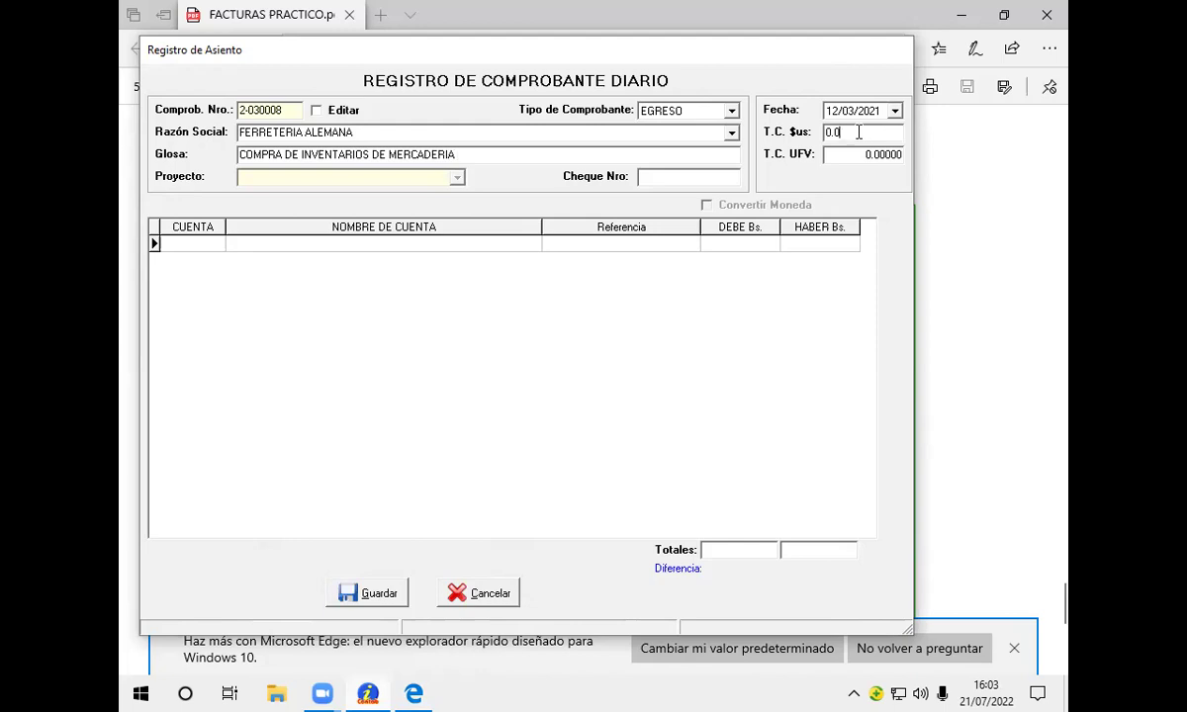
type("6.82")
Open Plan de Cuentas from the first grid row and scroll down to the 5 GASTOS accounts
double_click(469, 249)
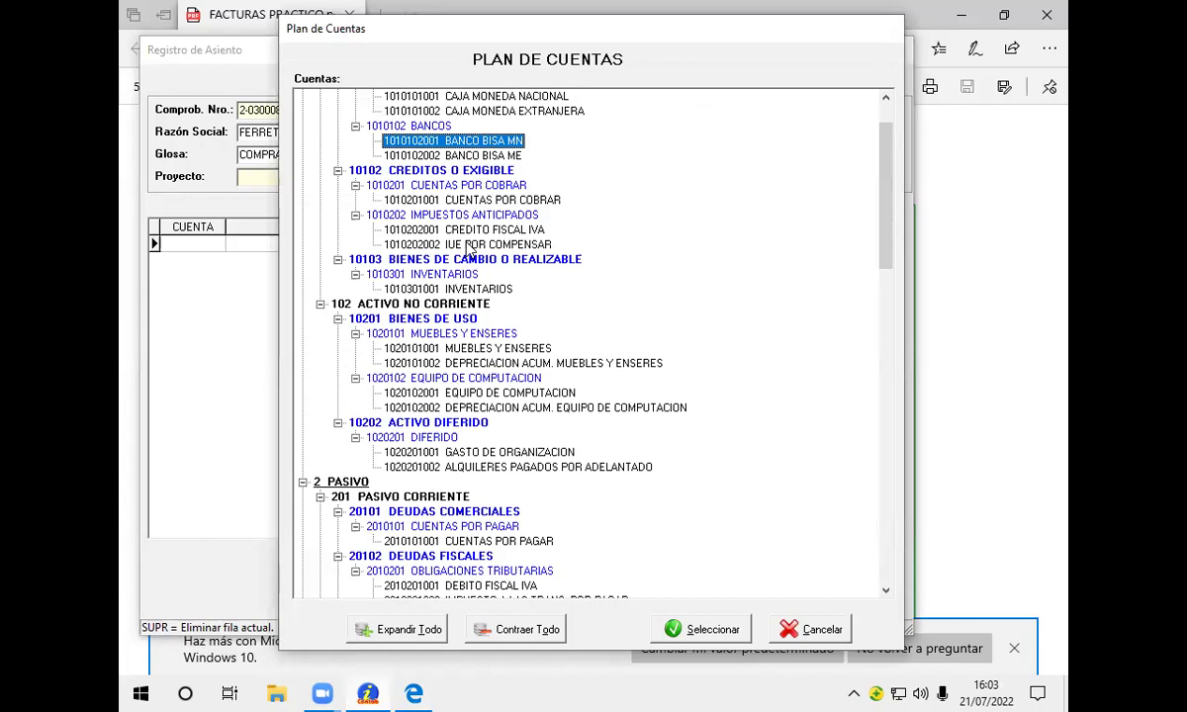
scroll(511, 269, "up", 2)
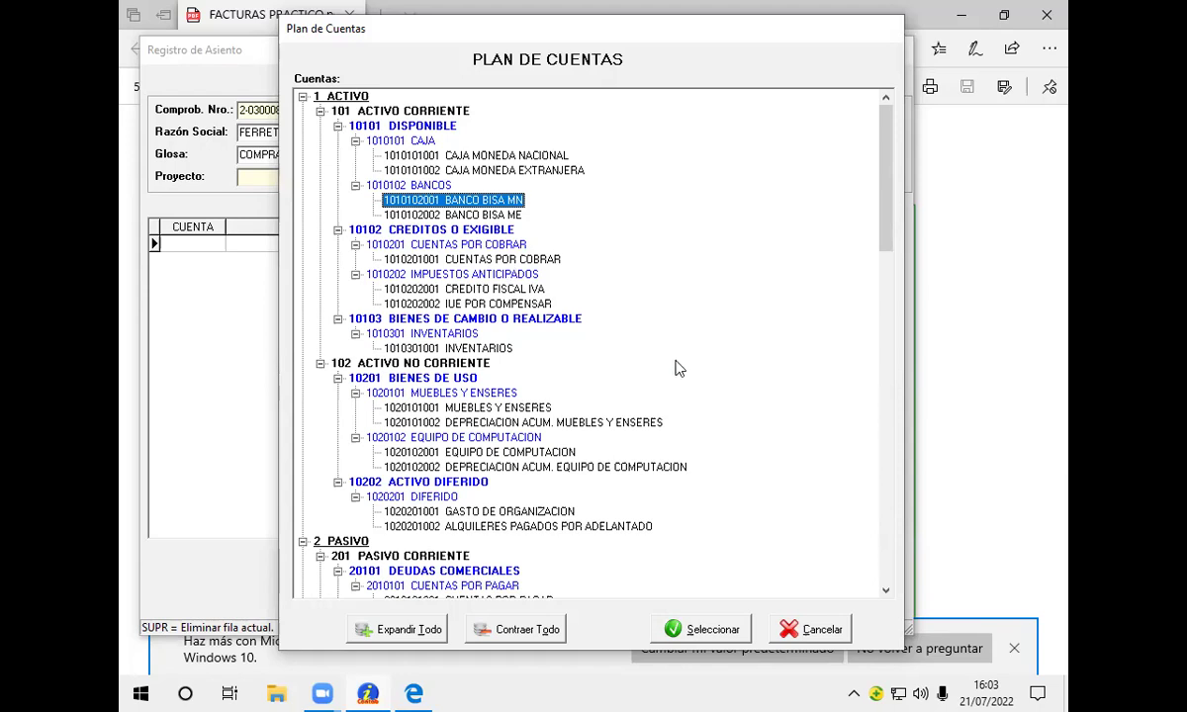
scroll(679, 368, "down", 1)
scroll(679, 368, "down", 2)
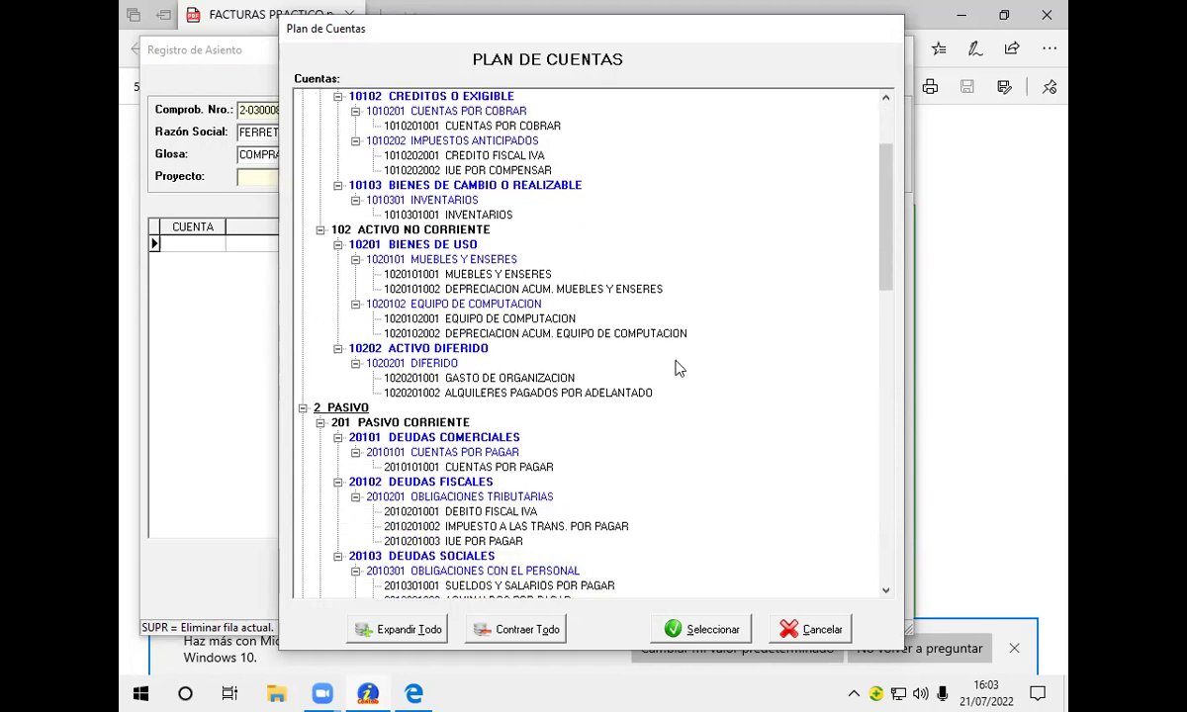
scroll(678, 368, "down", 2)
scroll(679, 368, "down", 2)
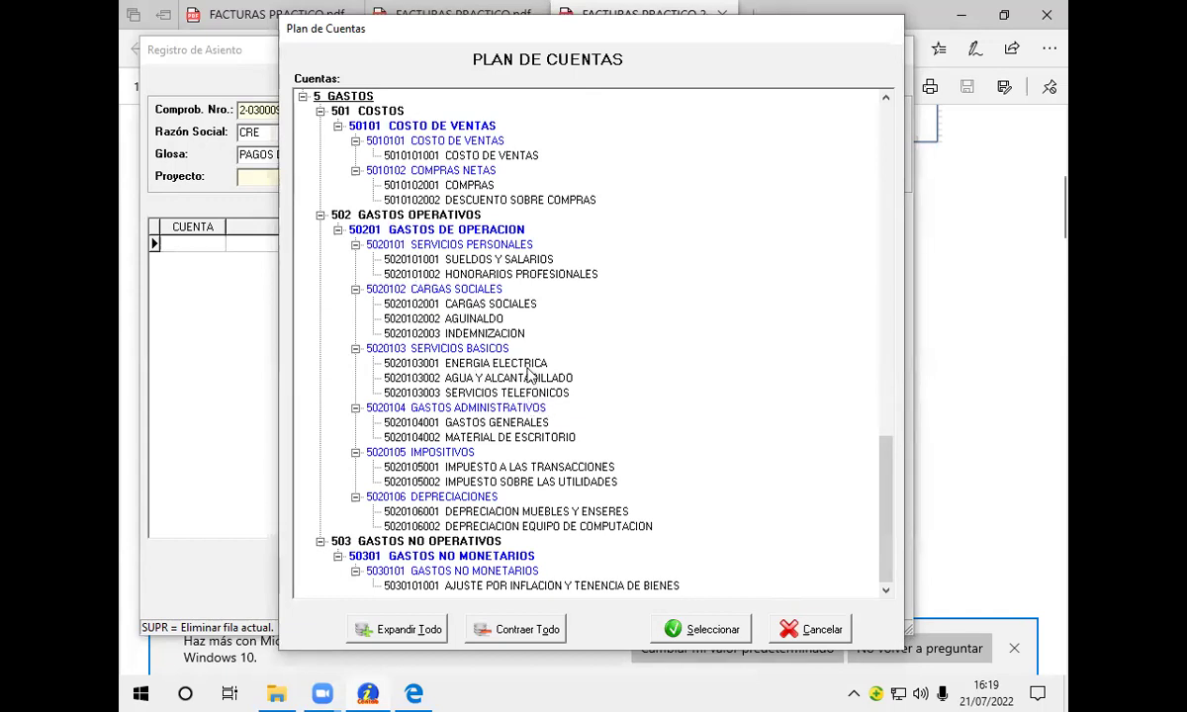
left_click(530, 364)
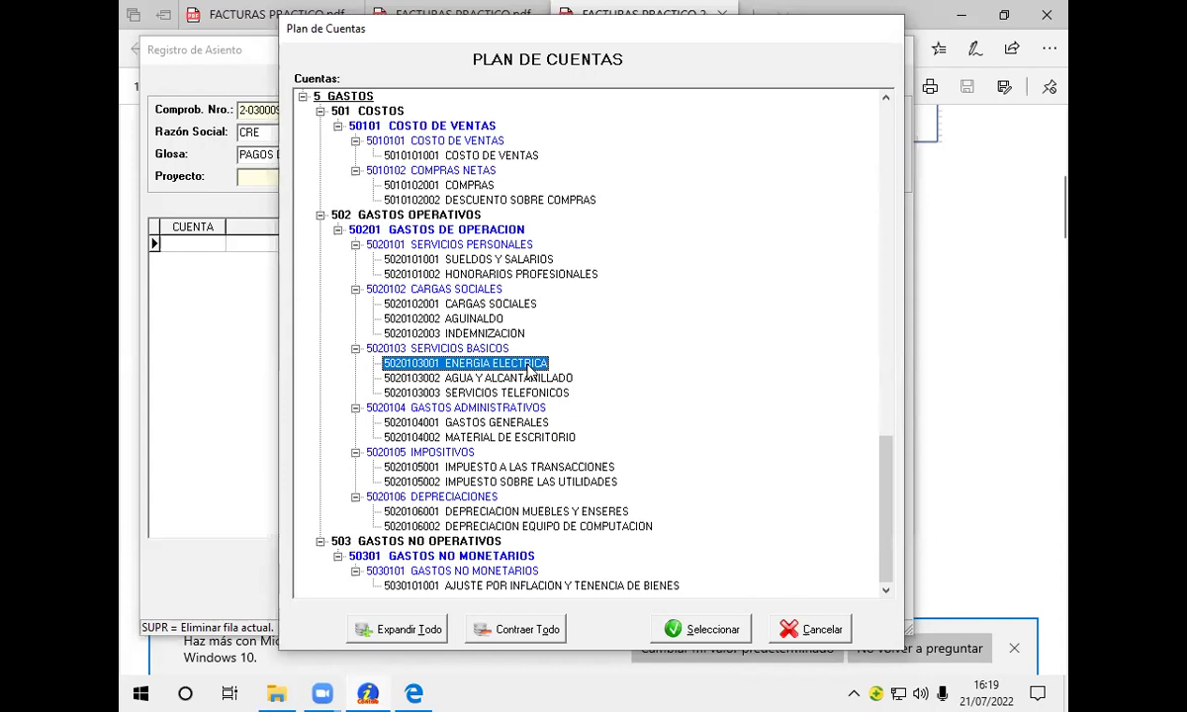
double_click(531, 368)
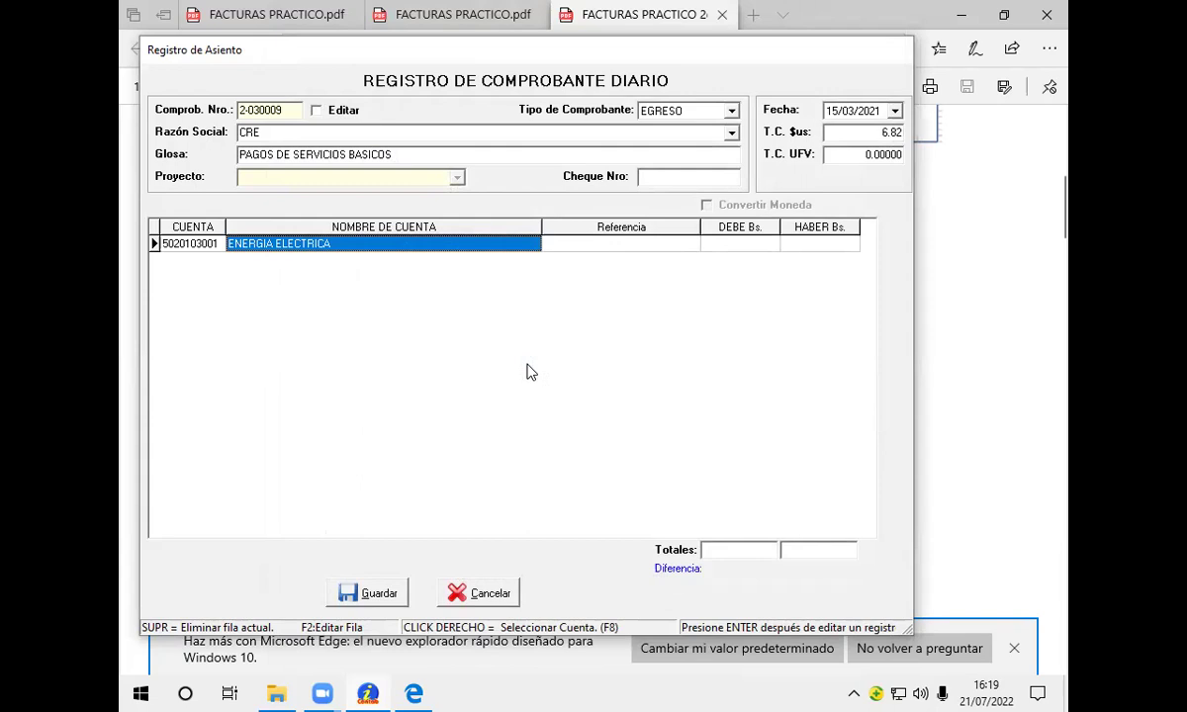
Debit ENERGIA ELECTRICA 375.60 on the first line
left_click(746, 245)
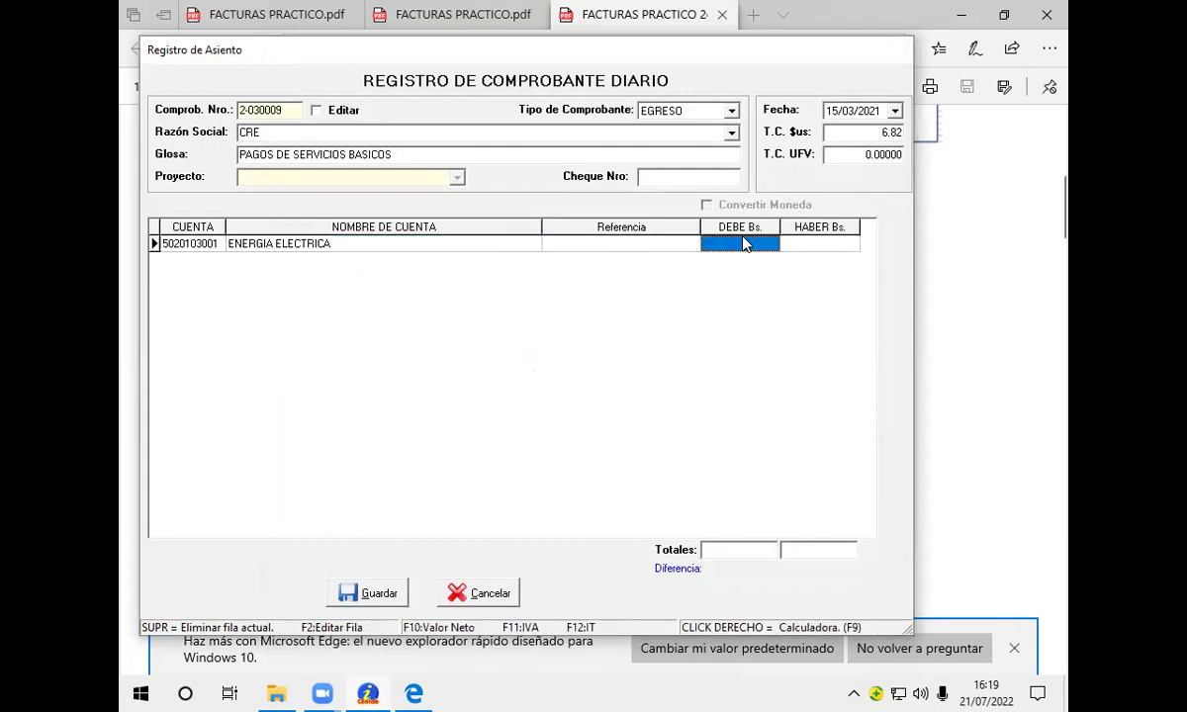
type("3")
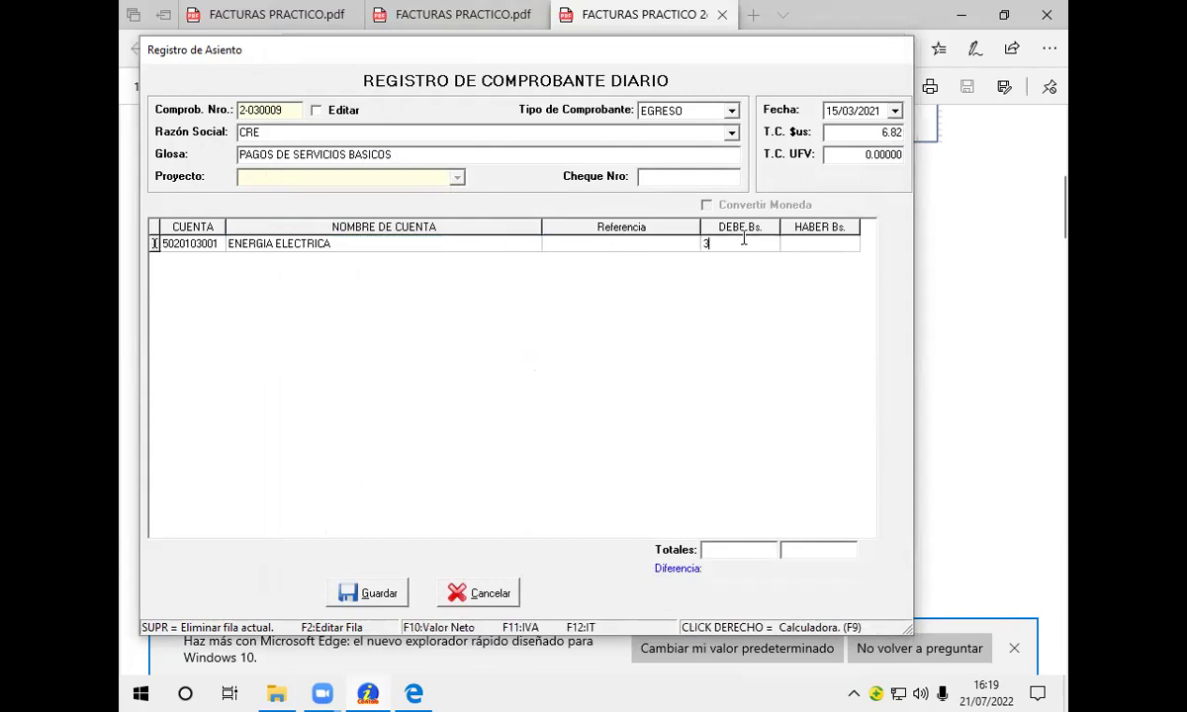
type("75.6")
key("Return")
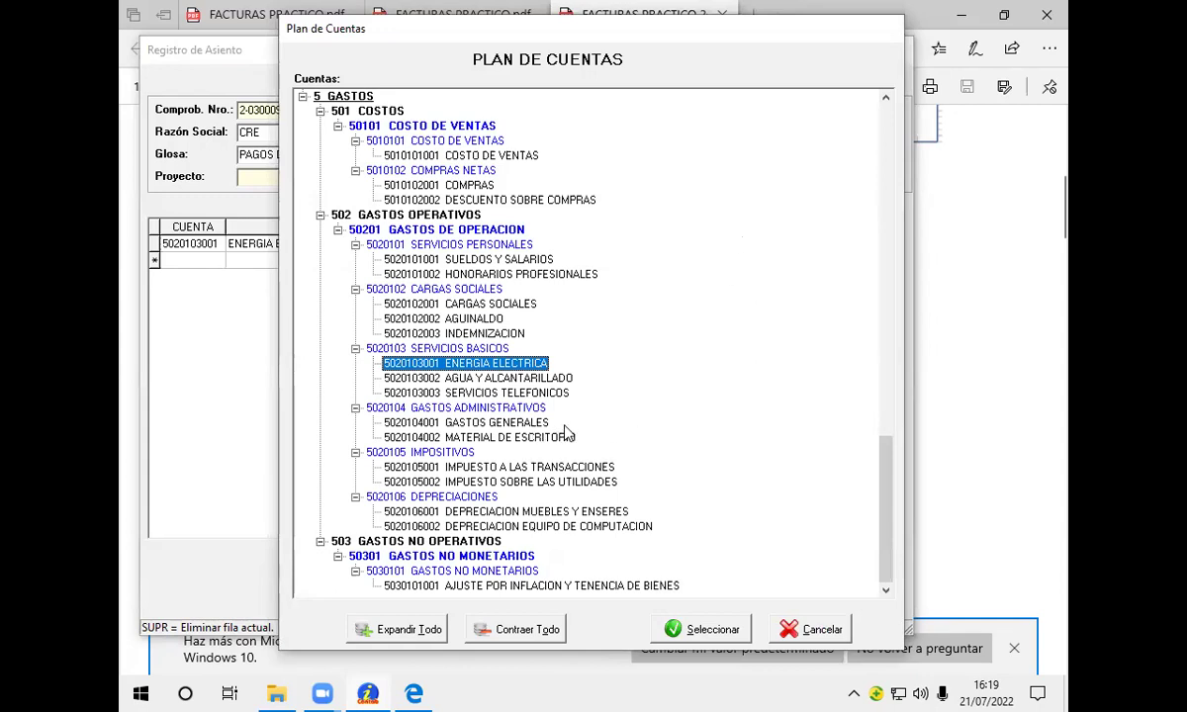
Add CREDITO FISCAL IVA as the second line with a 49.40 debit
scroll(611, 422, "up", 5)
scroll(613, 421, "up", 20)
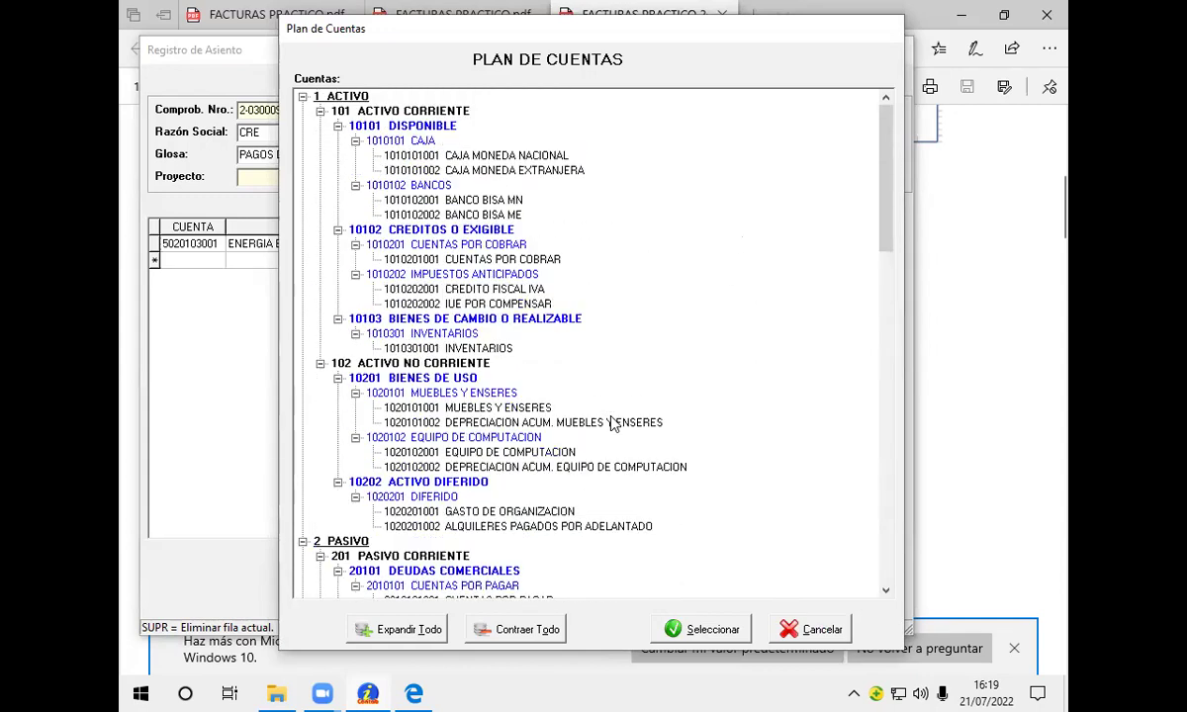
left_click(511, 290)
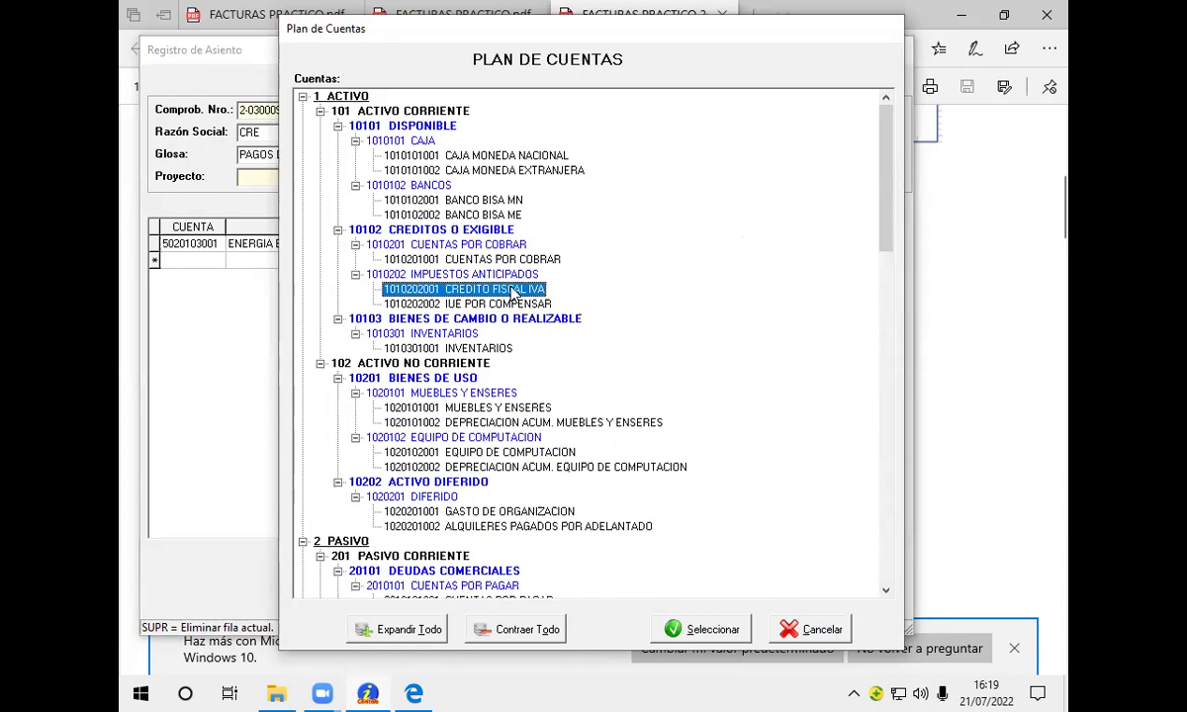
double_click(510, 290)
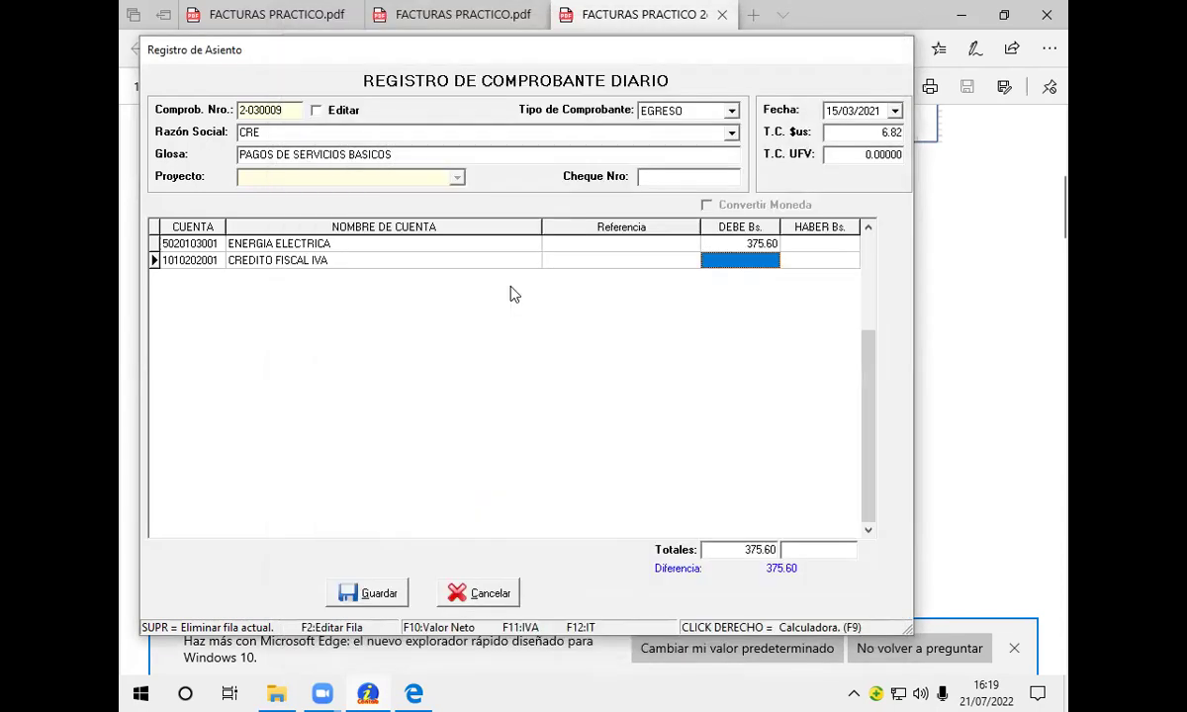
type("43")
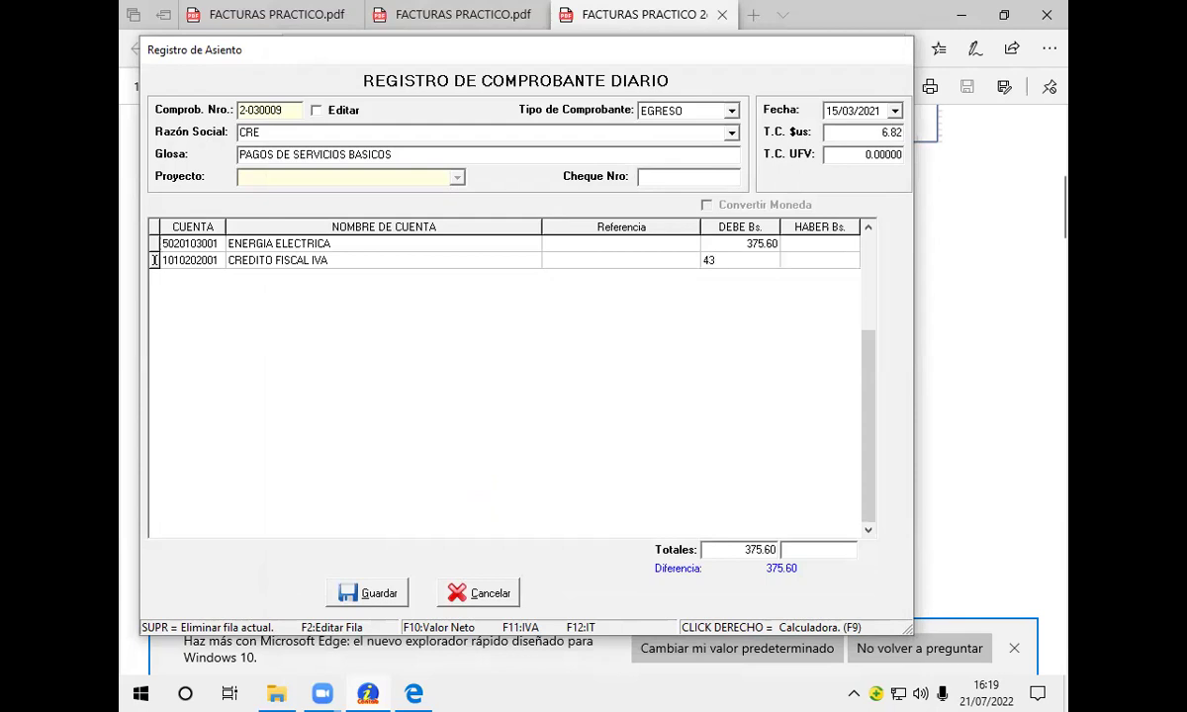
key("BackSpace")
type("9.40")
key("Return")
key("Return")
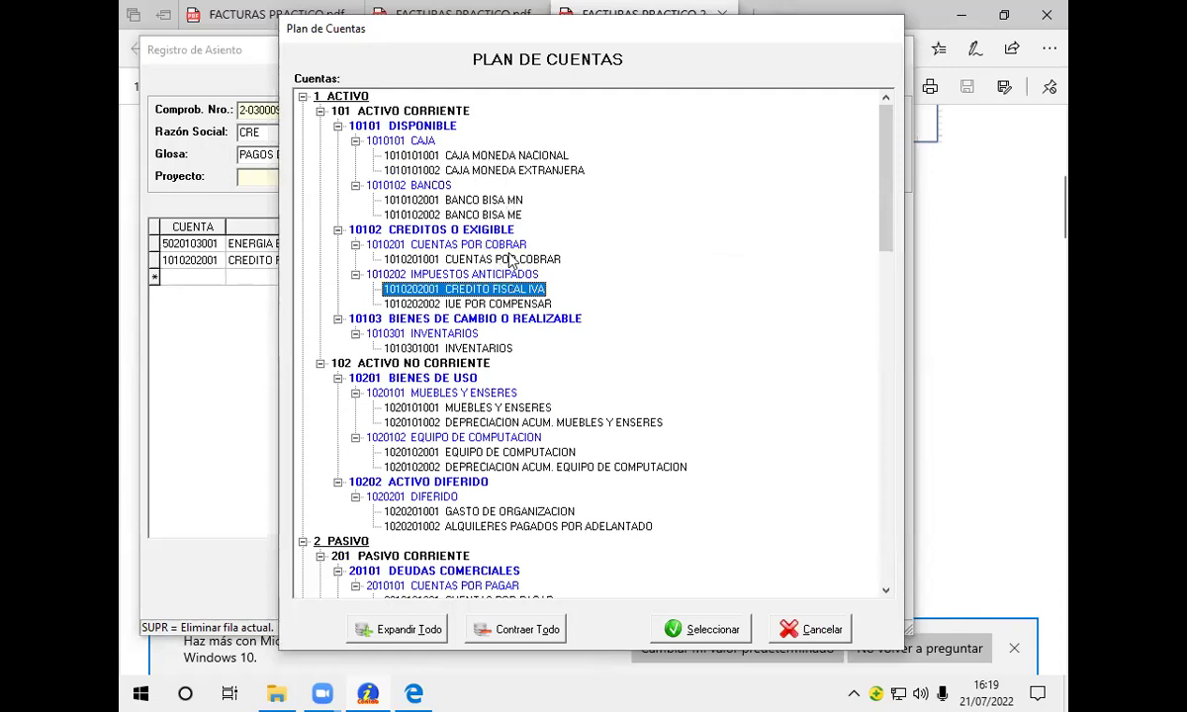
Credit BANCO BISA MN 425 on a third line and discard the empty extra row
left_click(496, 203)
double_click(497, 204)
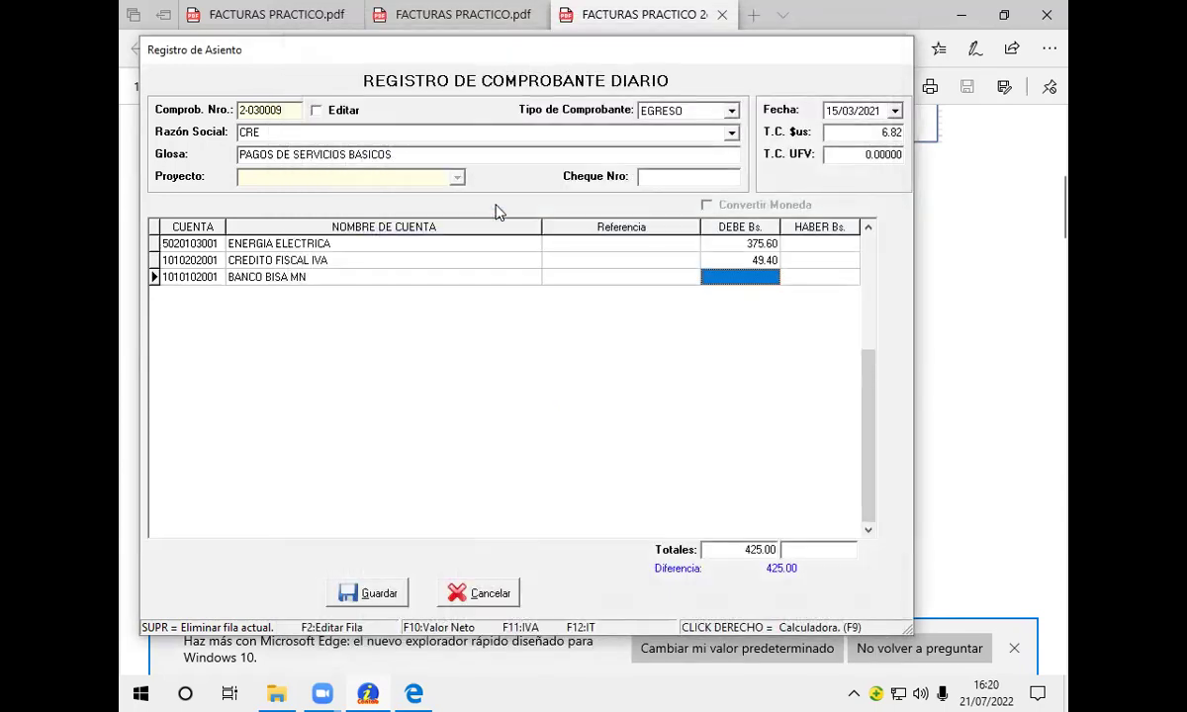
left_click(810, 277)
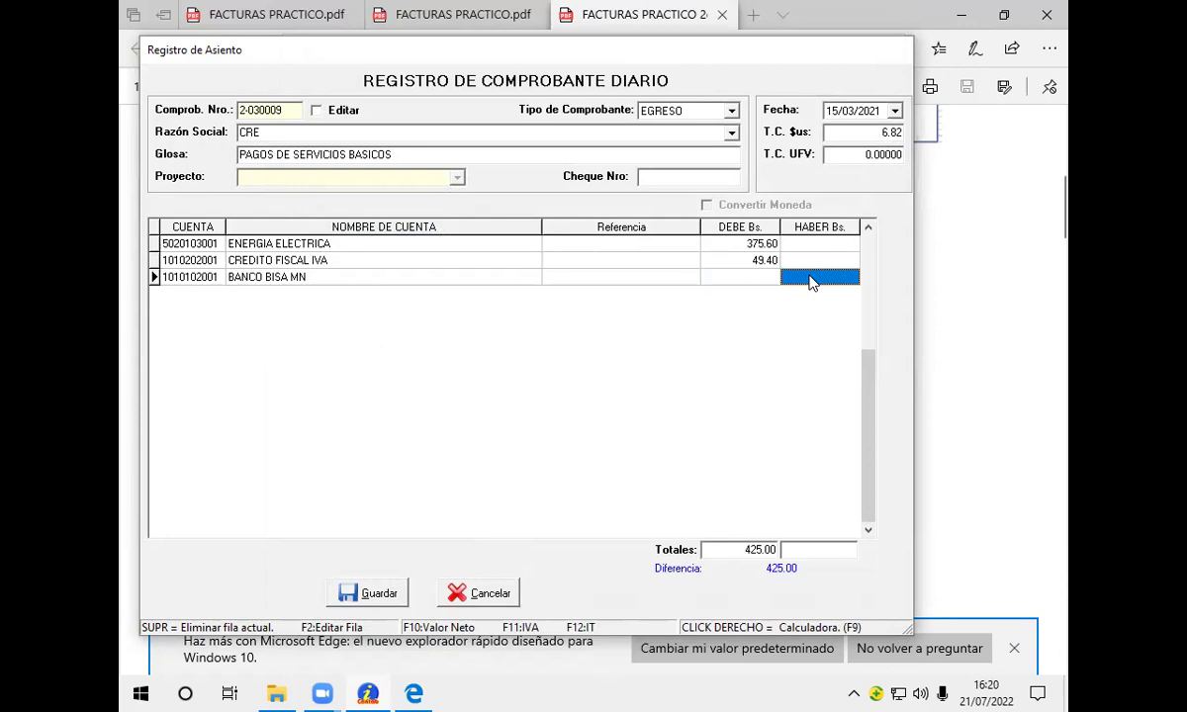
type("425")
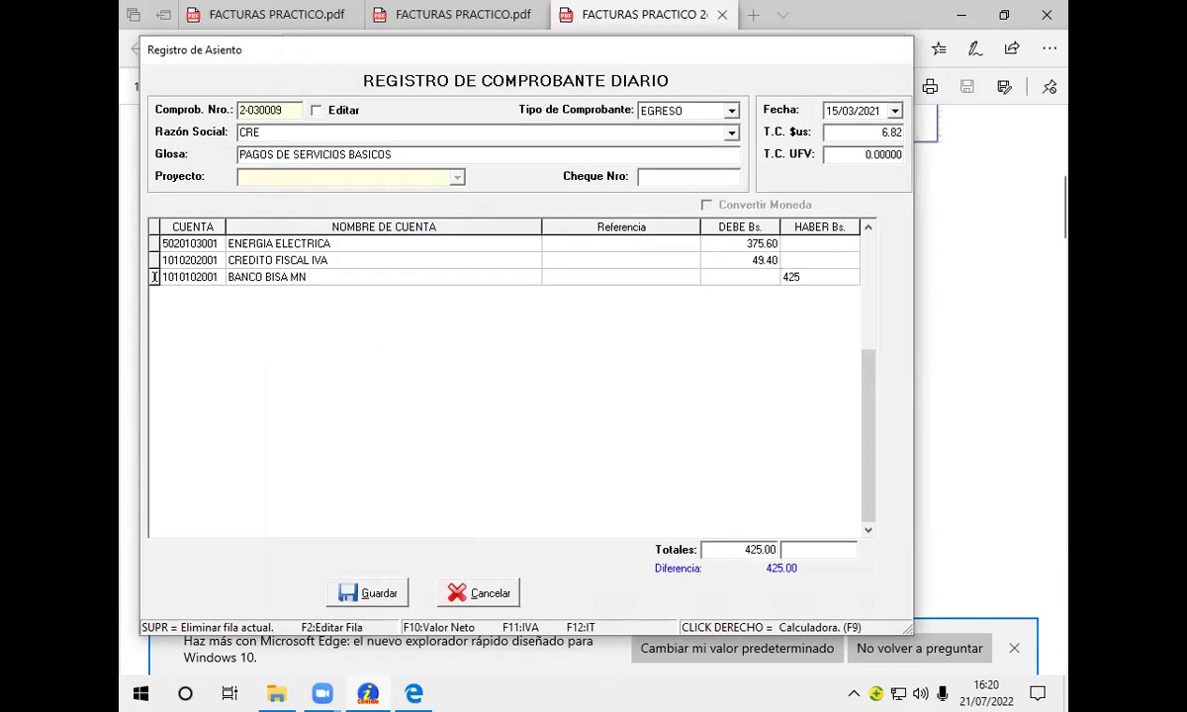
key("Return")
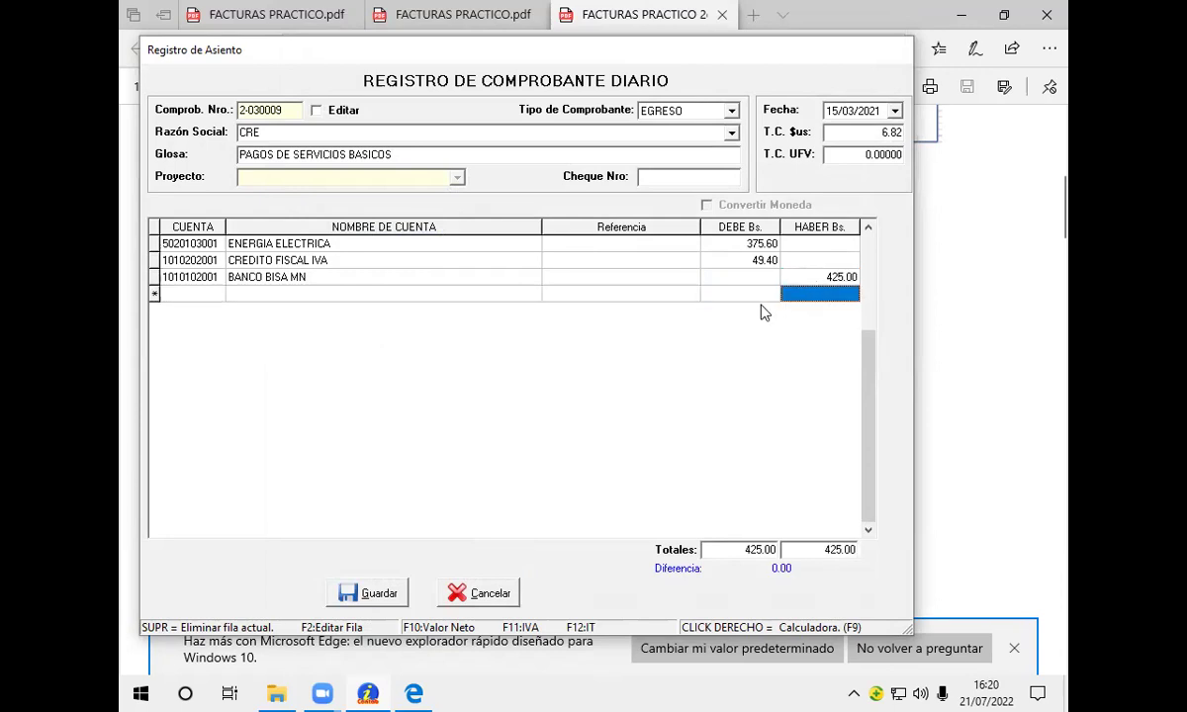
key("Up")
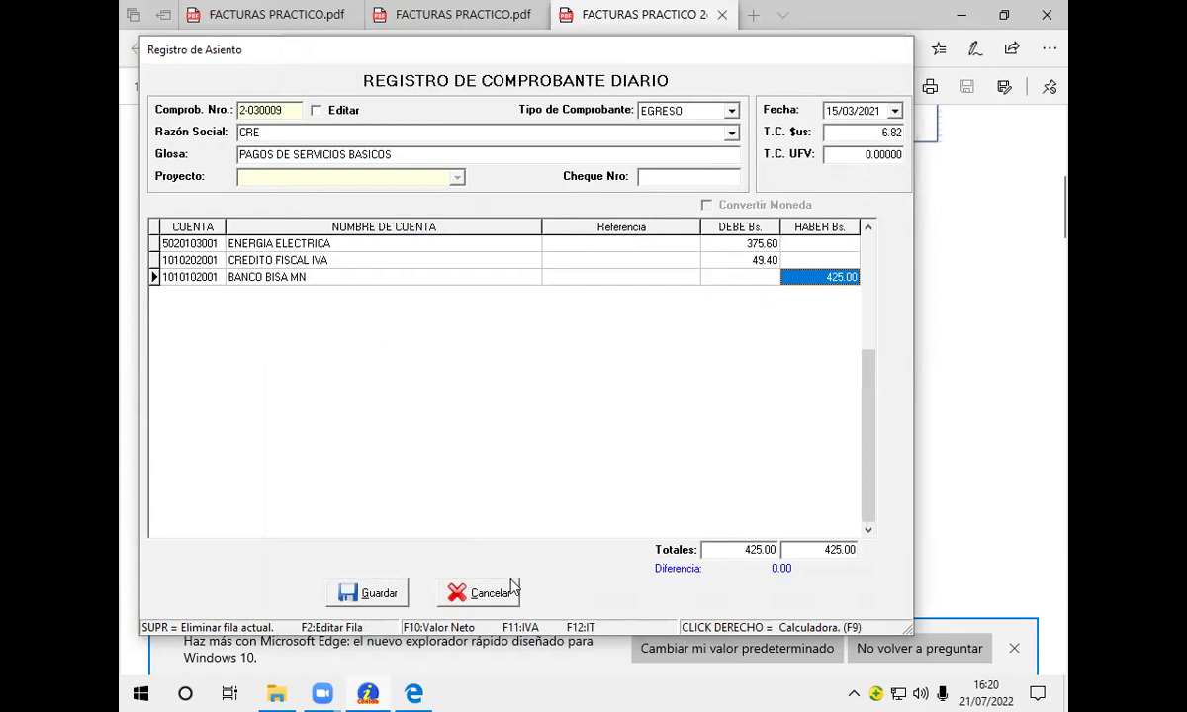
Save the balanced utilities voucher and open a new voucher entry form
left_click(381, 593)
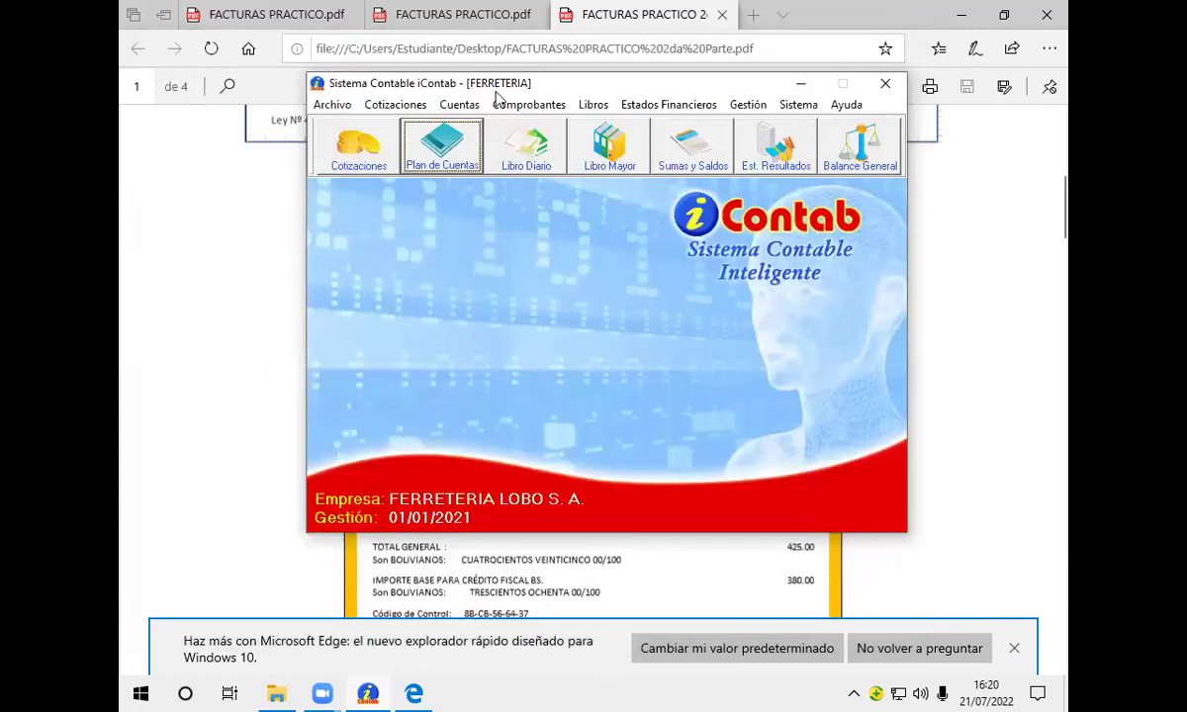
left_click(529, 104)
left_click(539, 125)
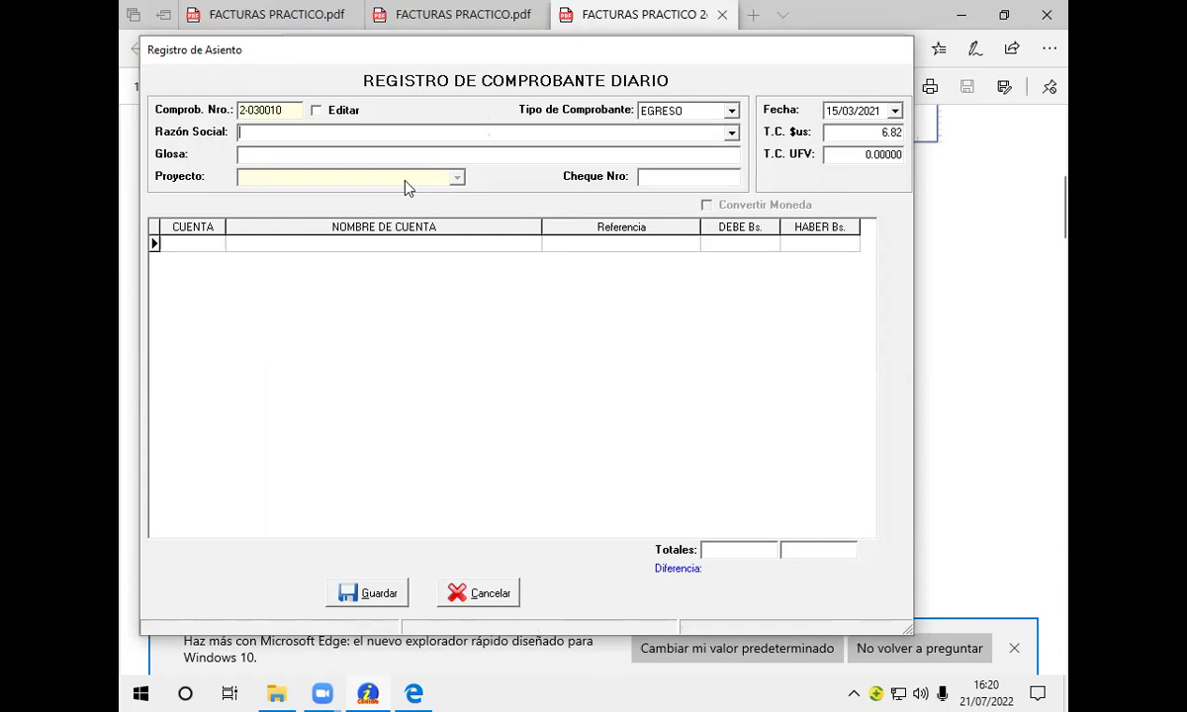
Give voucher 2-030010 glosa VENTA DE MERCADERIA, date 16/03/2021 and rate 6.82, then view the invoice PDF
left_click(388, 159)
type("VENTA DE MERCADERIA")
left_click(401, 131)
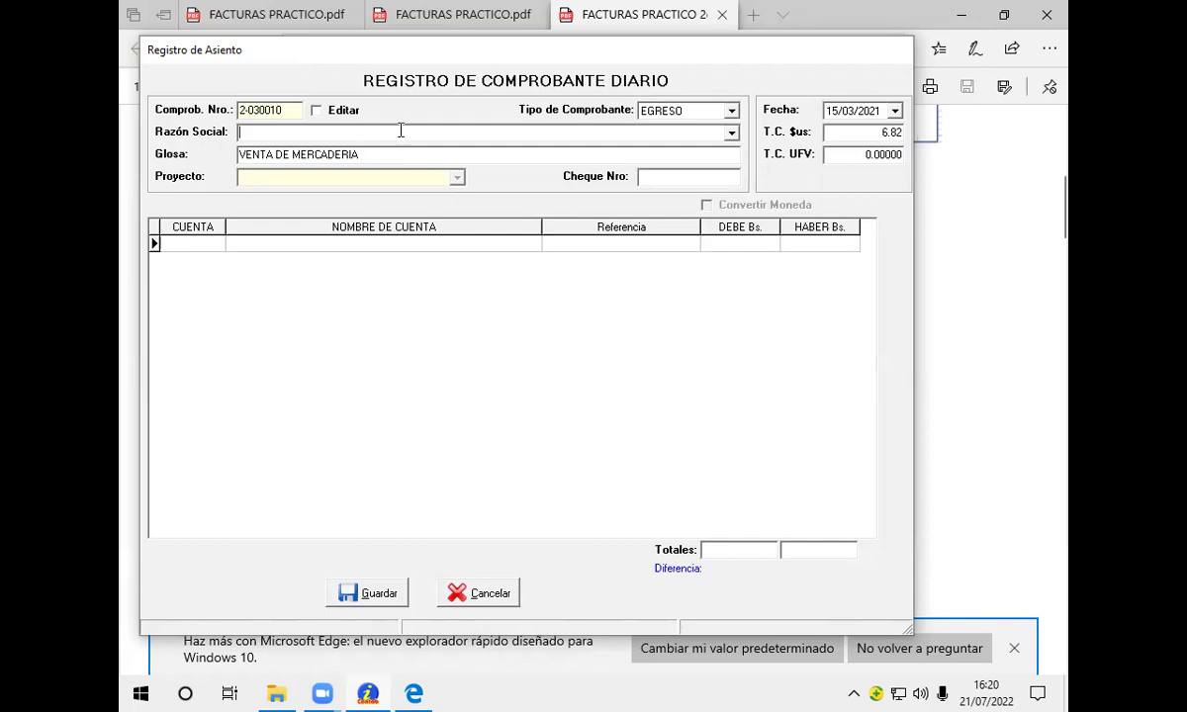
left_click(831, 112)
type("16")
left_click(901, 137)
key("BackSpace")
key("BackSpace")
key("BackSpace")
key("BackSpace")
type("6.82")
left_click(645, 132)
left_click(414, 694)
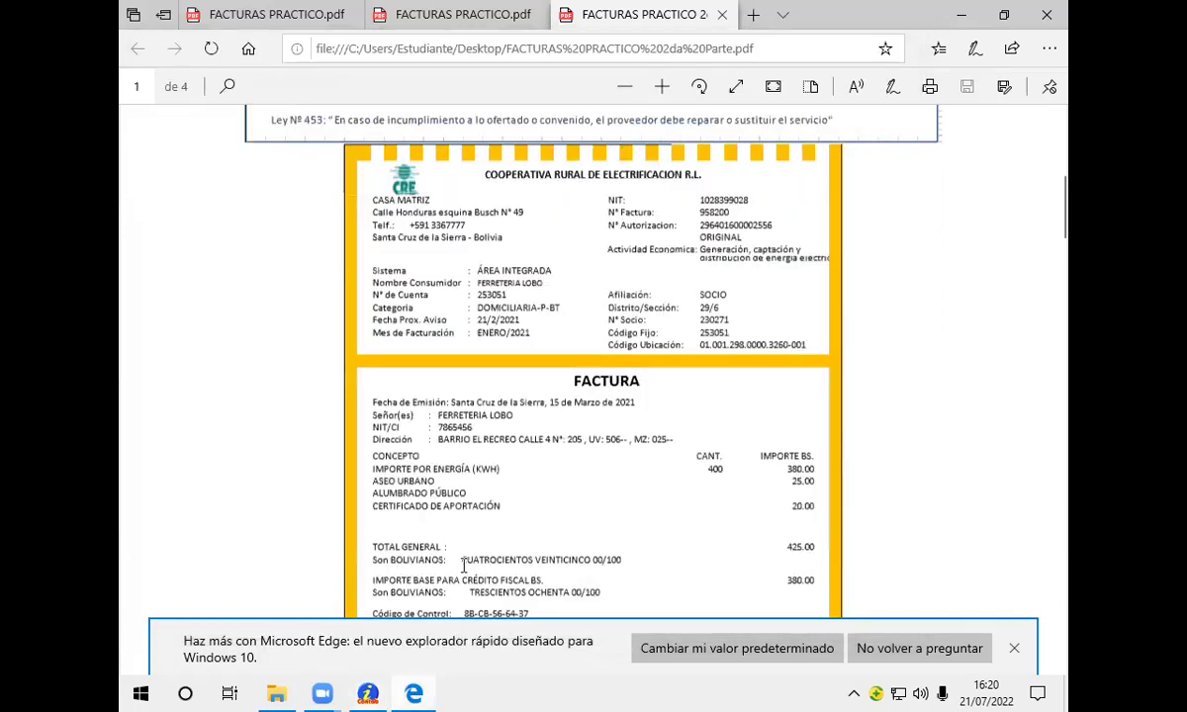
Scroll the invoice PDF to page 2 showing Ferretería Lobo's 32250 Bs sales invoice
scroll(507, 540, "down", 3)
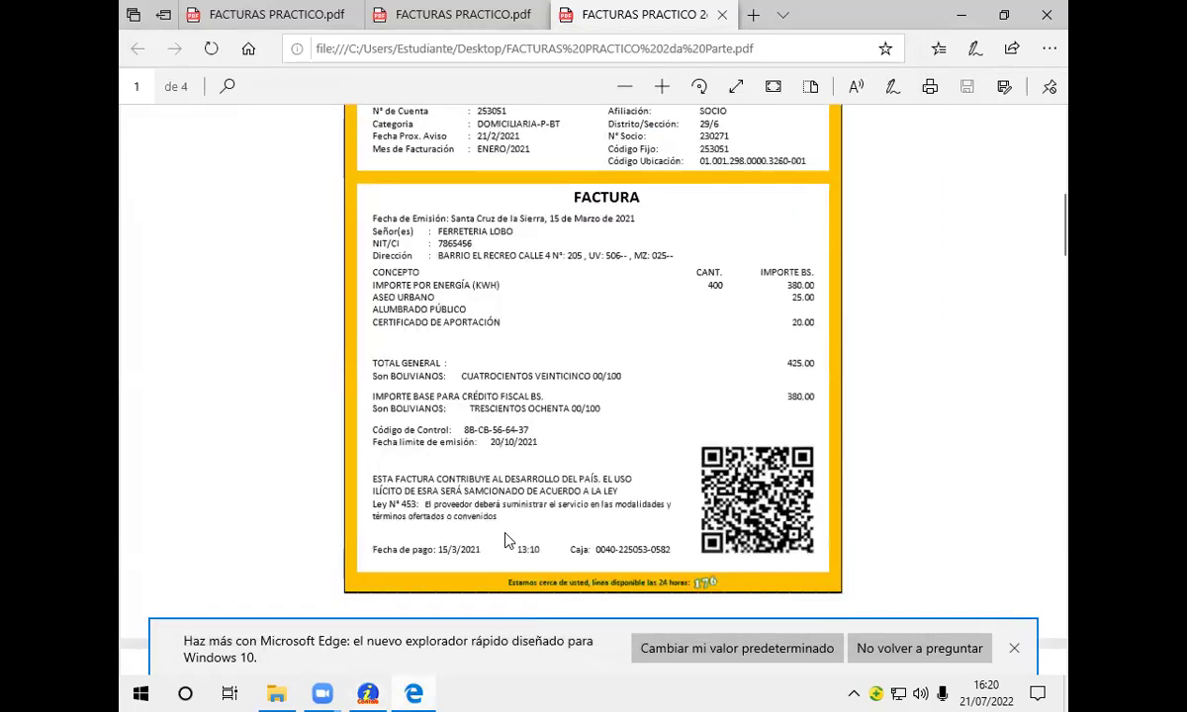
scroll(507, 534, "down", 5)
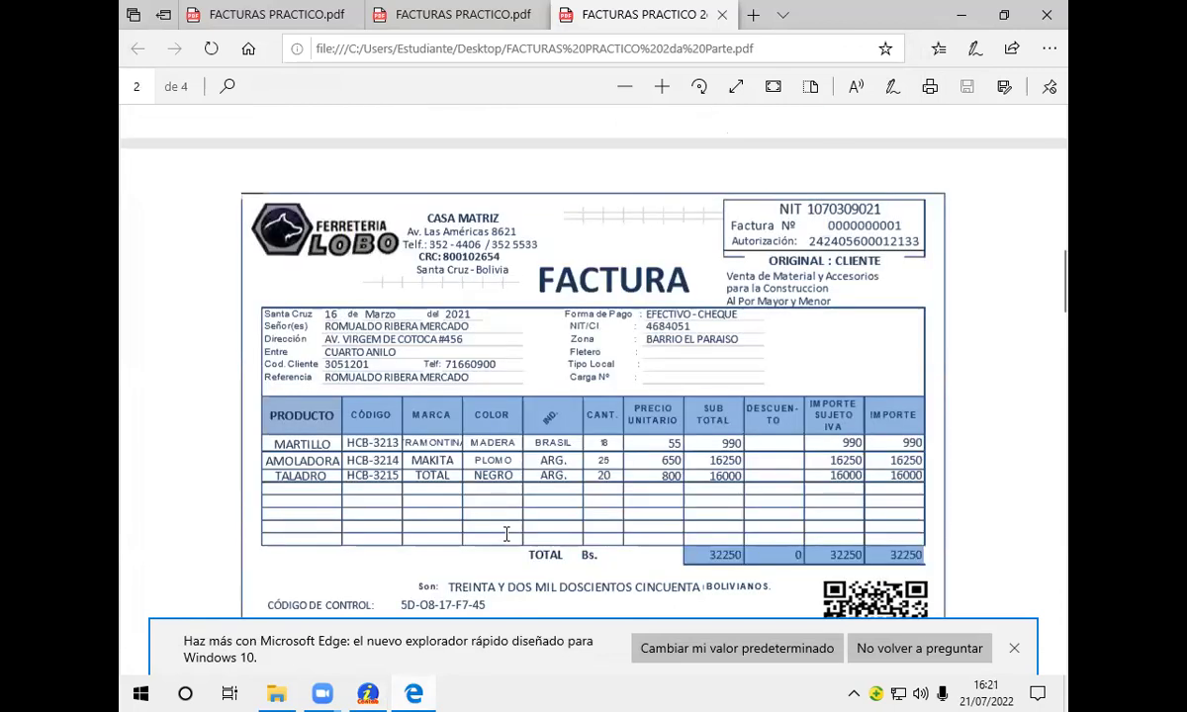
scroll(512, 539, "down", 3)
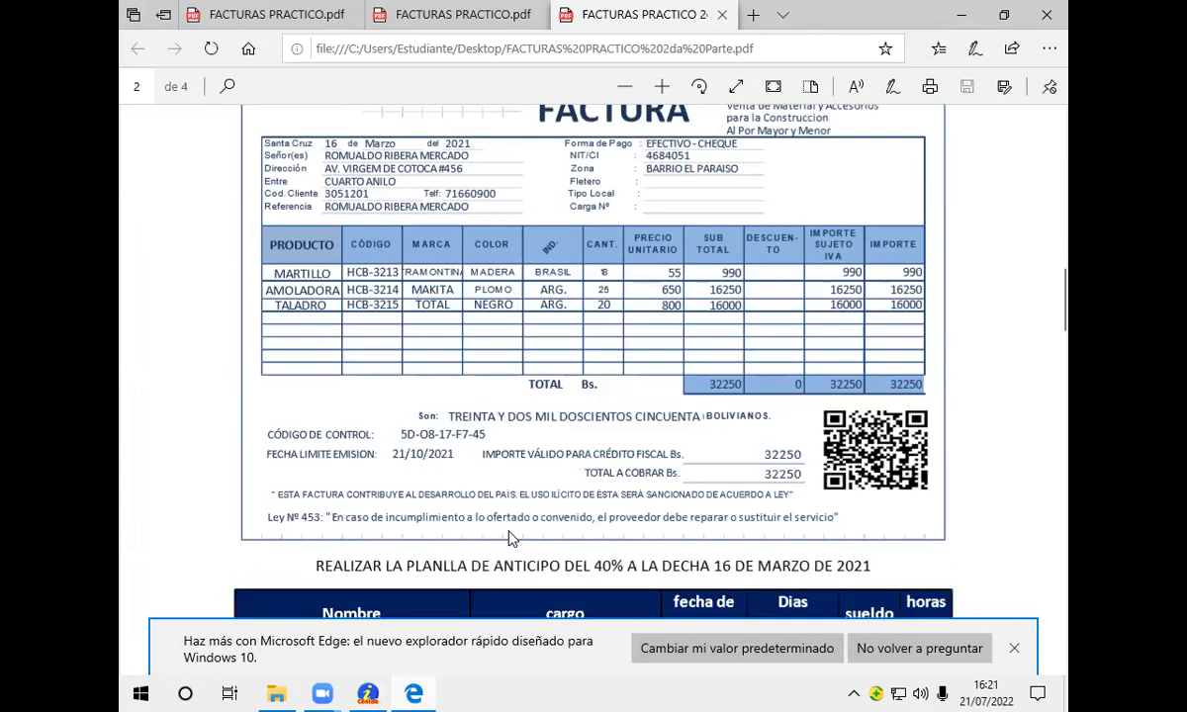
scroll(512, 539, "up", 2)
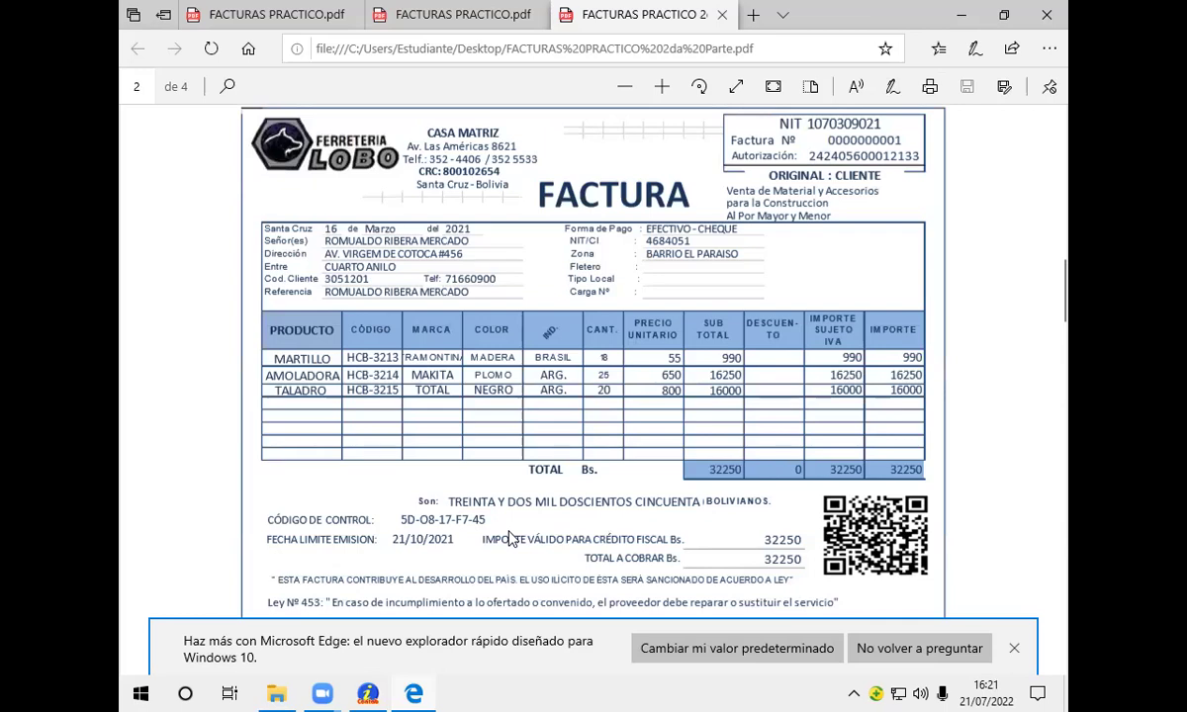
scroll(510, 537, "up", 3)
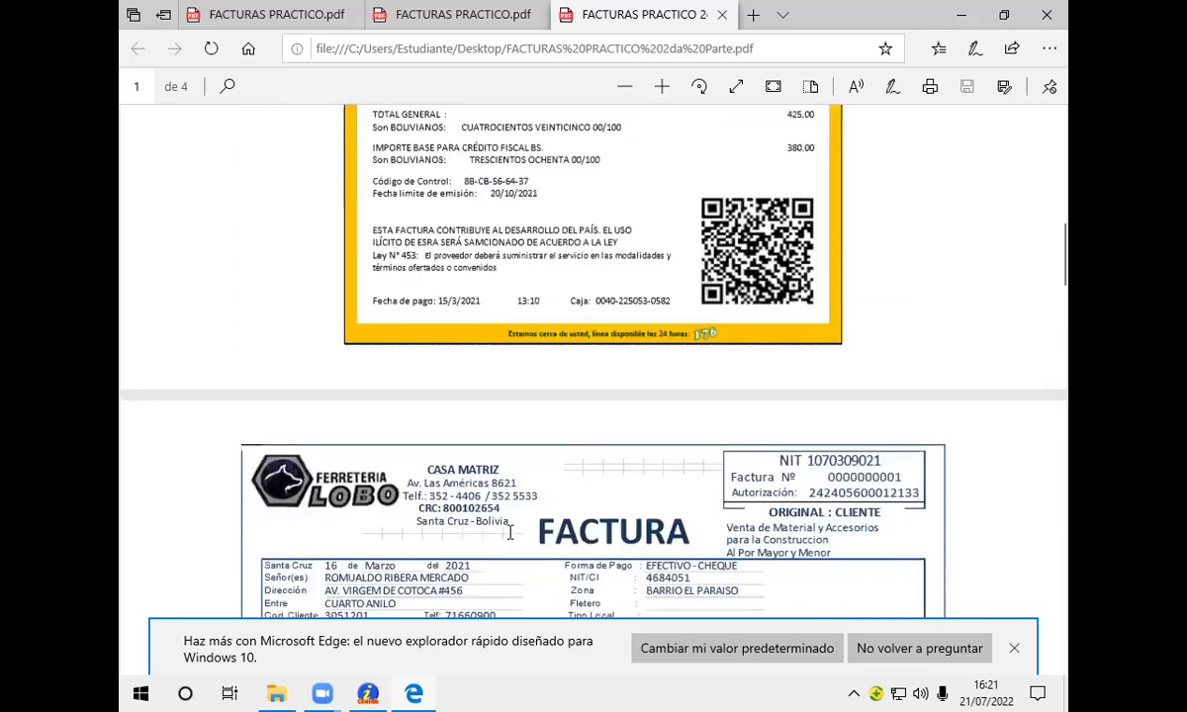
scroll(511, 533, "up", 5)
scroll(510, 533, "down", 4)
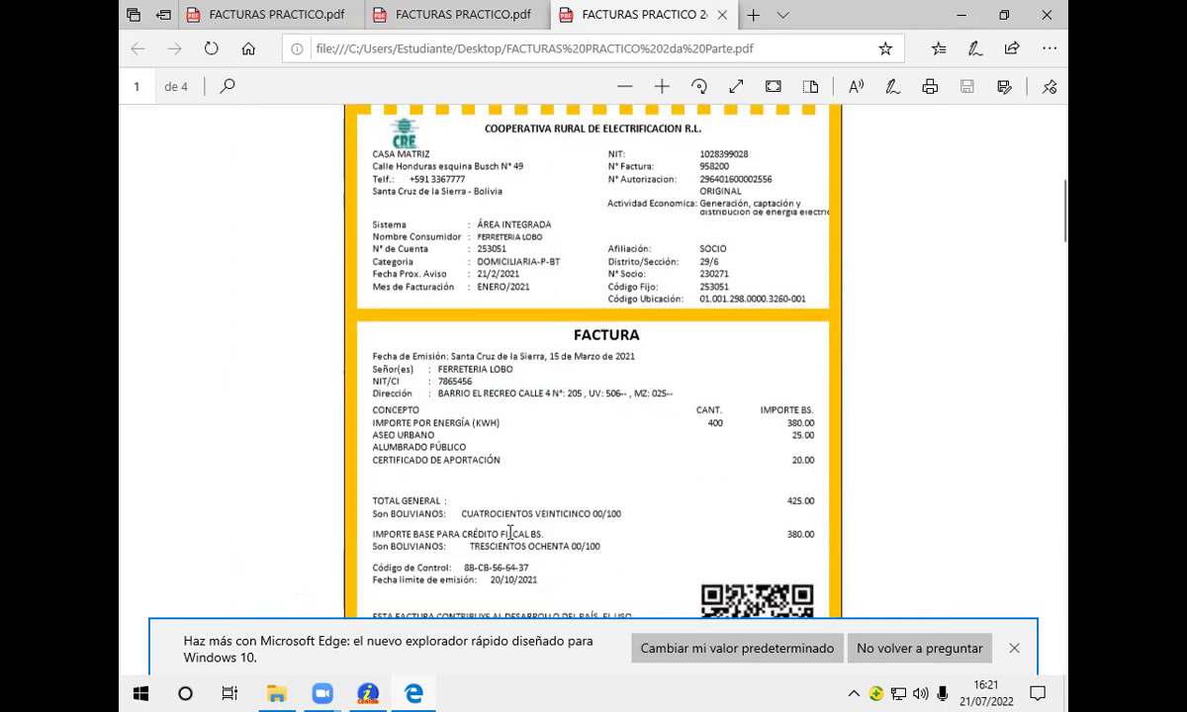
scroll(511, 533, "down", 3)
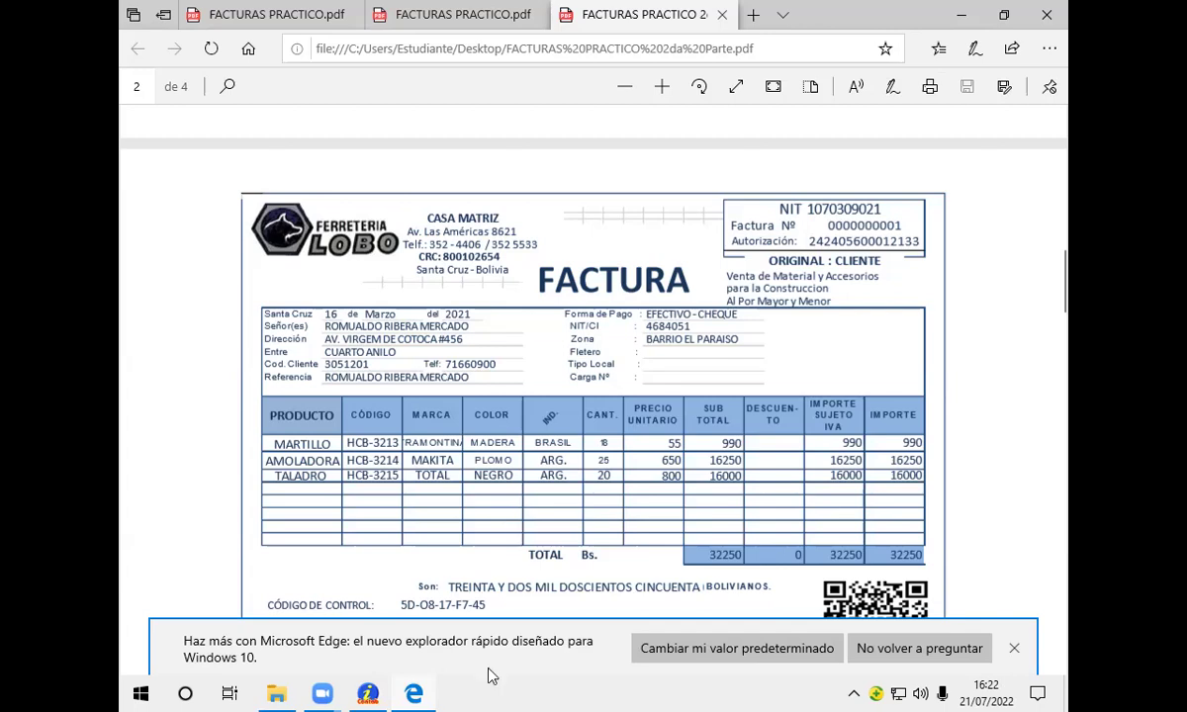
Enter the customer's full name from the invoice as Razón Social, accepting the autocomplete suggestion
left_click(358, 688)
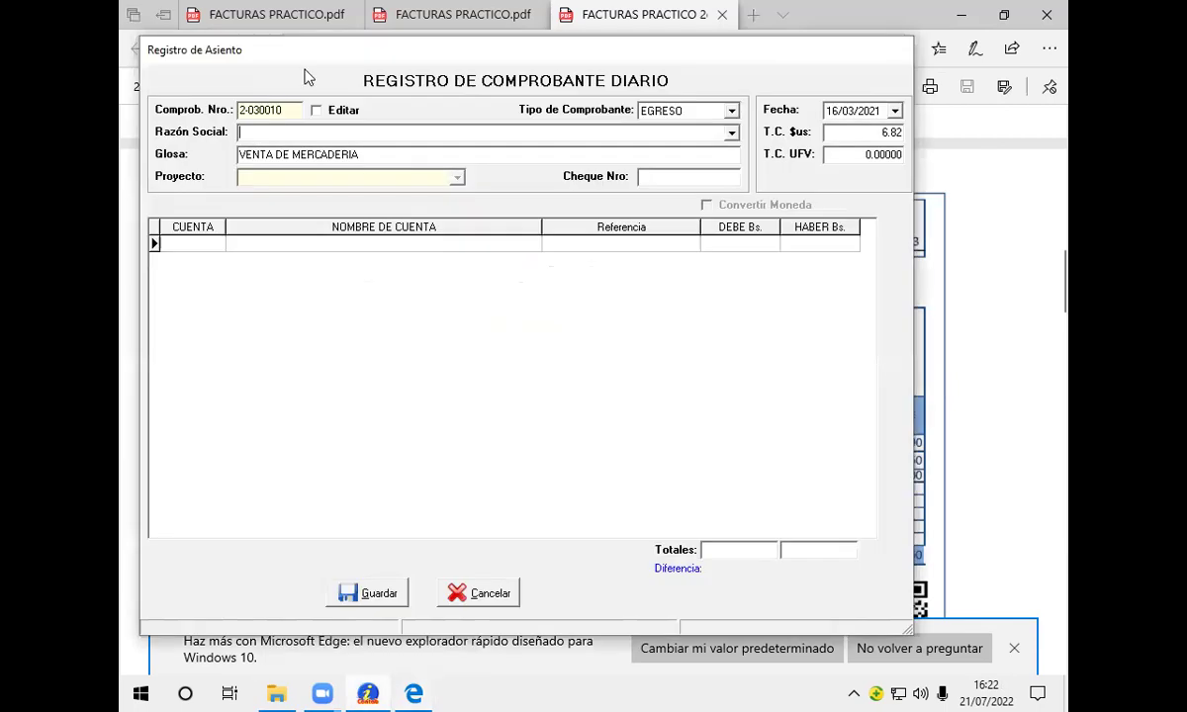
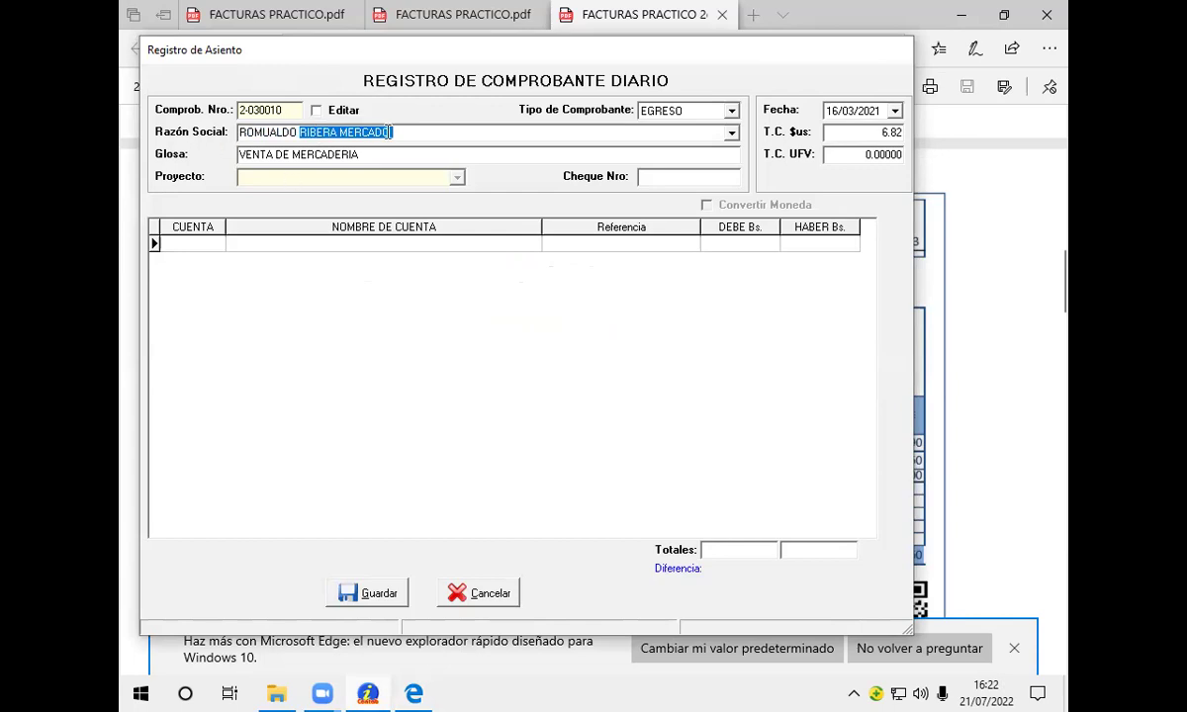
left_click(410, 136)
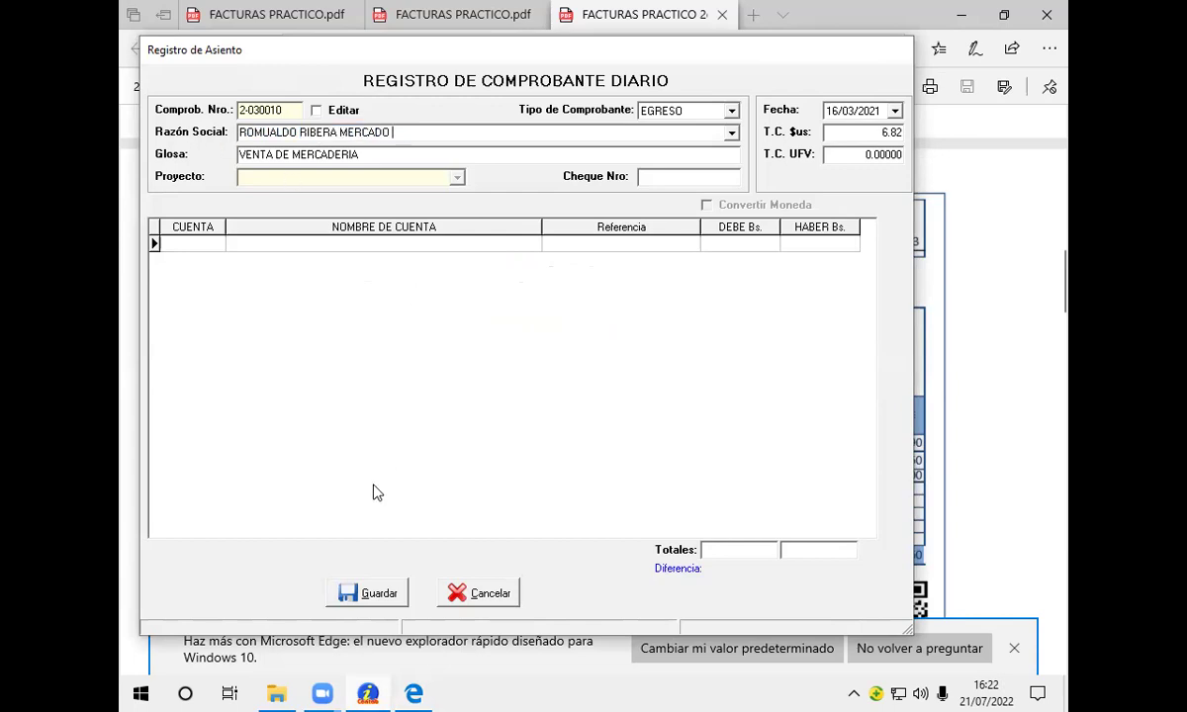
left_click(413, 691)
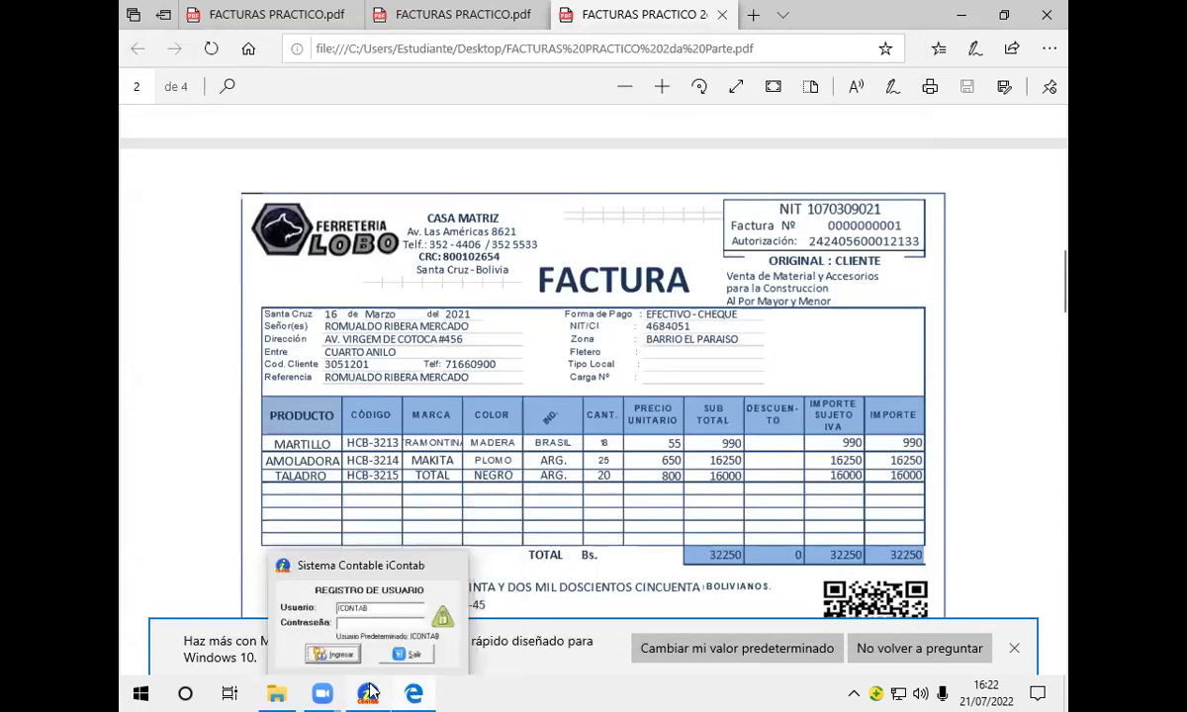
left_click(368, 693)
left_click(459, 136)
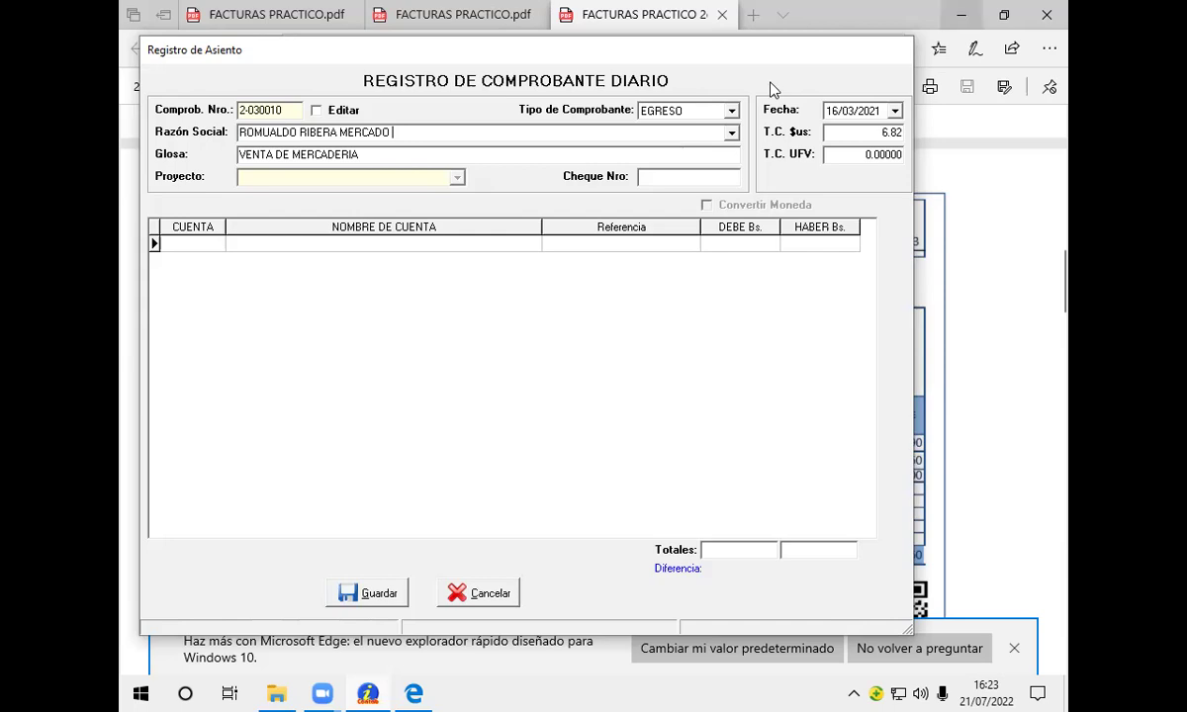
Switch the voucher to TRASPASO and debit CAJA MONEDA NACIONAL 32250 on the first line
left_click(734, 111)
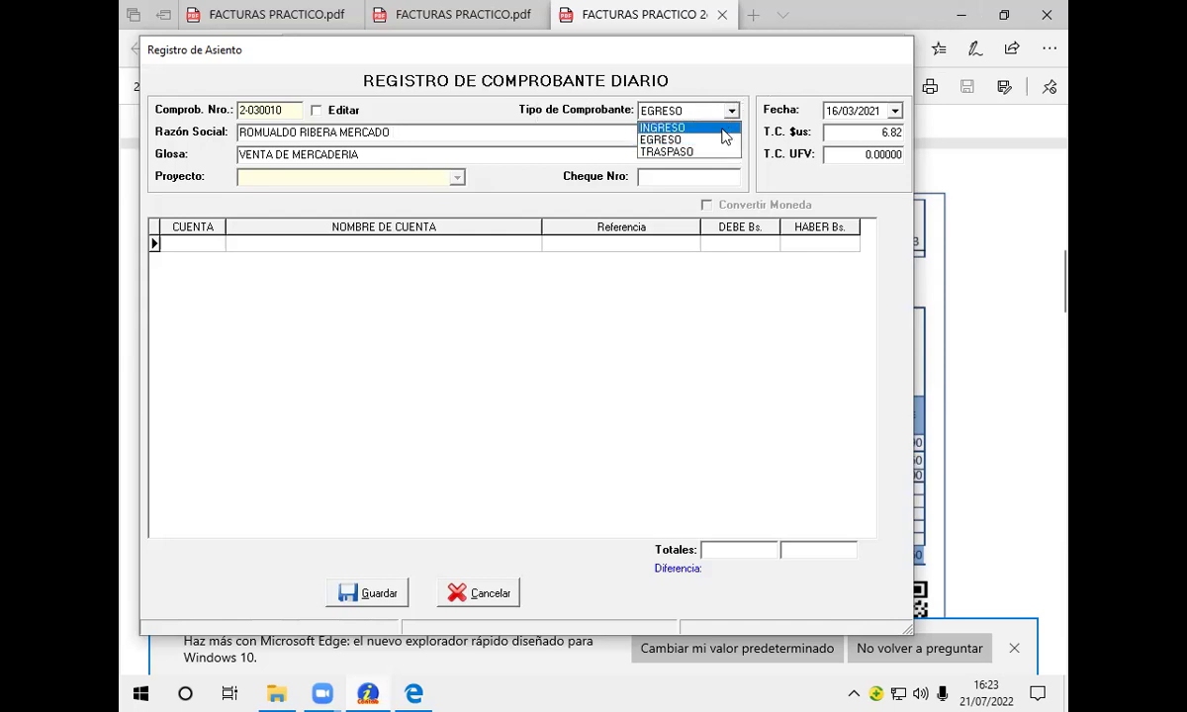
left_click(668, 150)
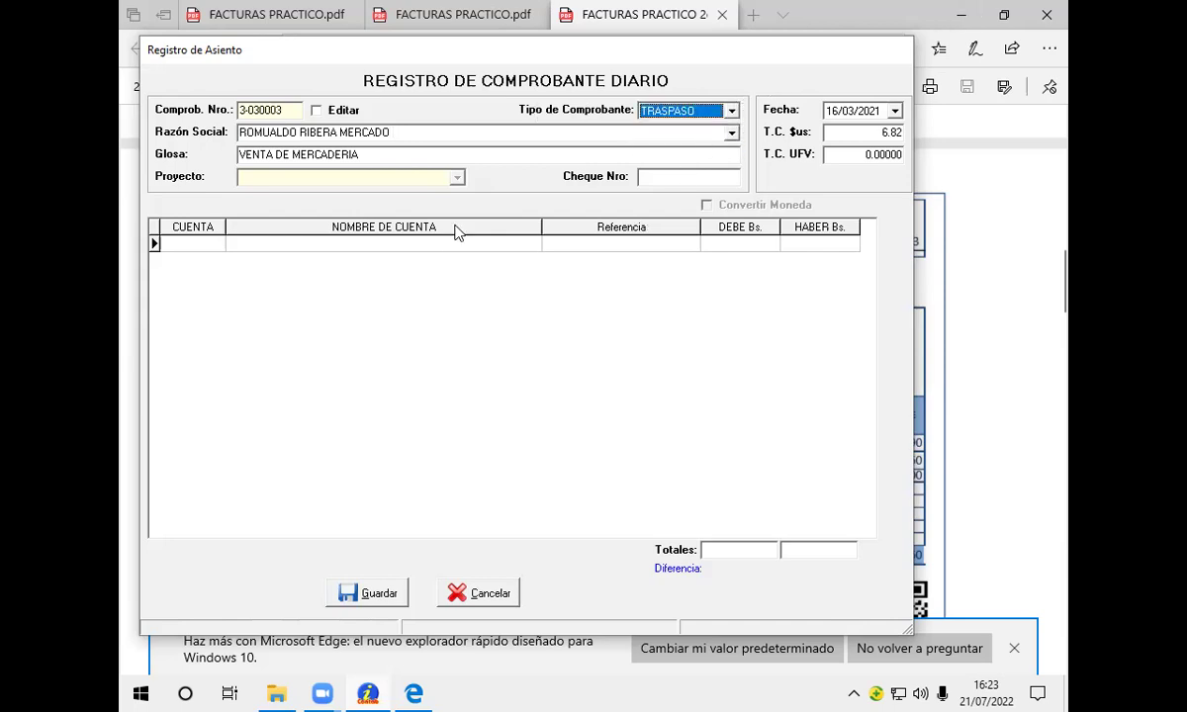
left_click(441, 250)
right_click(442, 249)
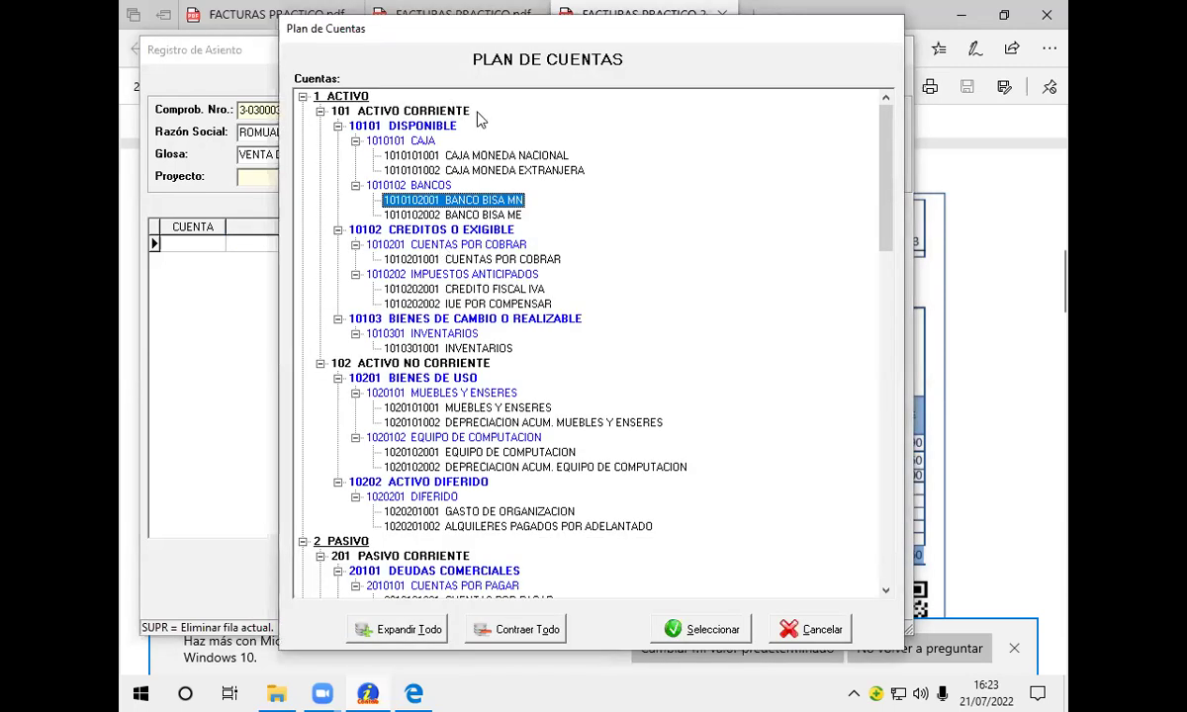
left_click(521, 158)
double_click(527, 158)
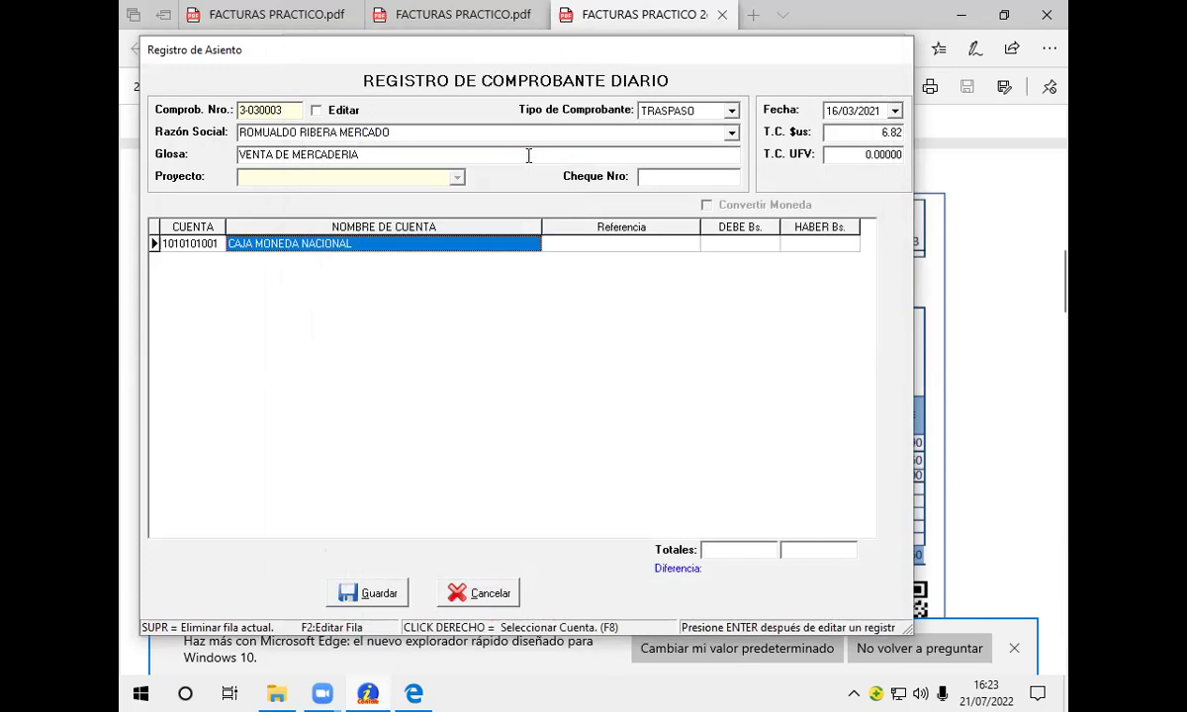
left_click(739, 248)
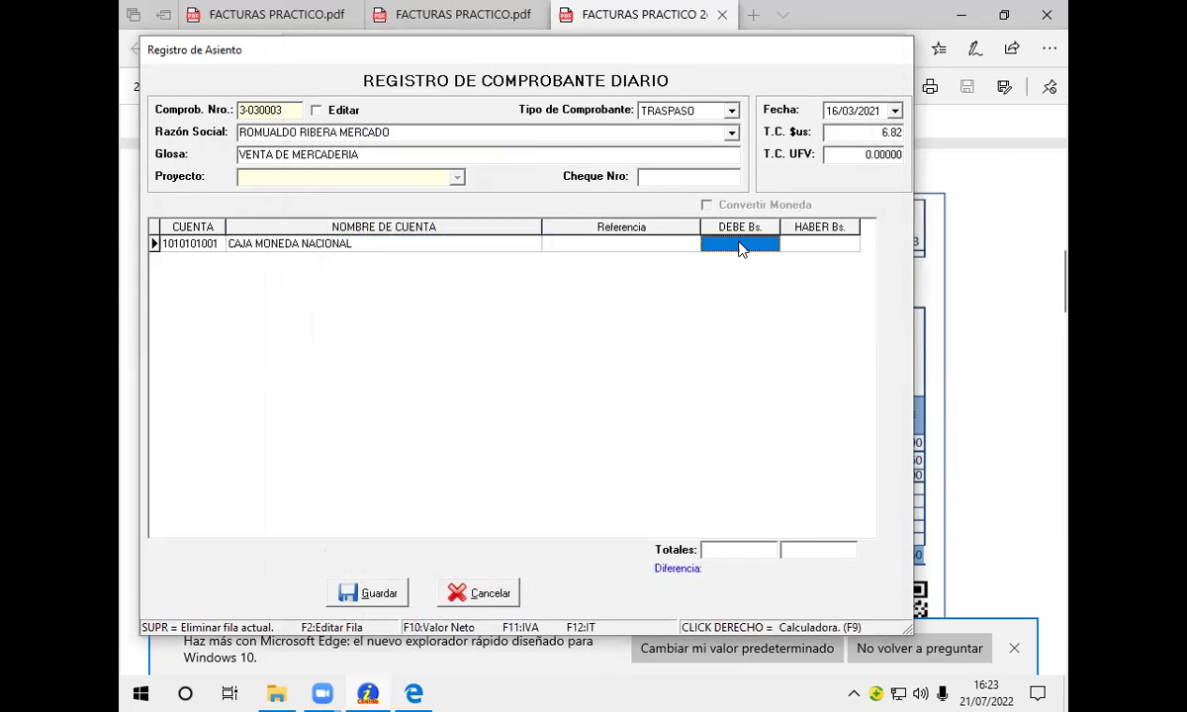
type("32250")
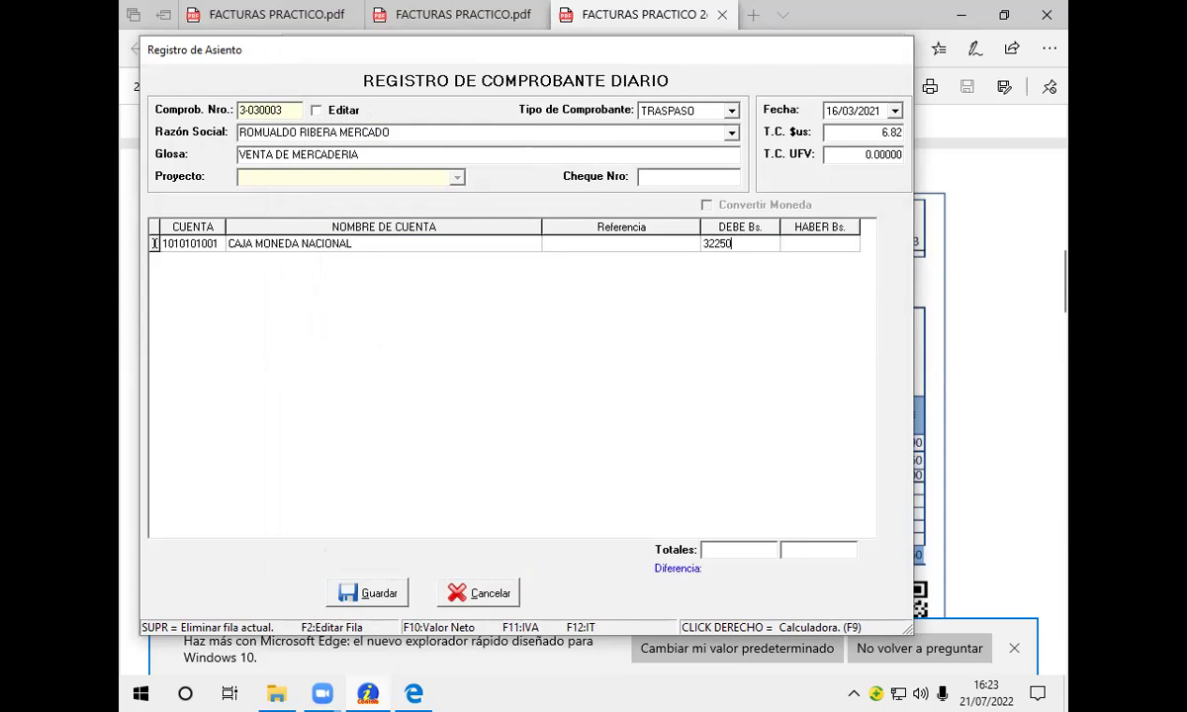
key("Return")
key("Return")
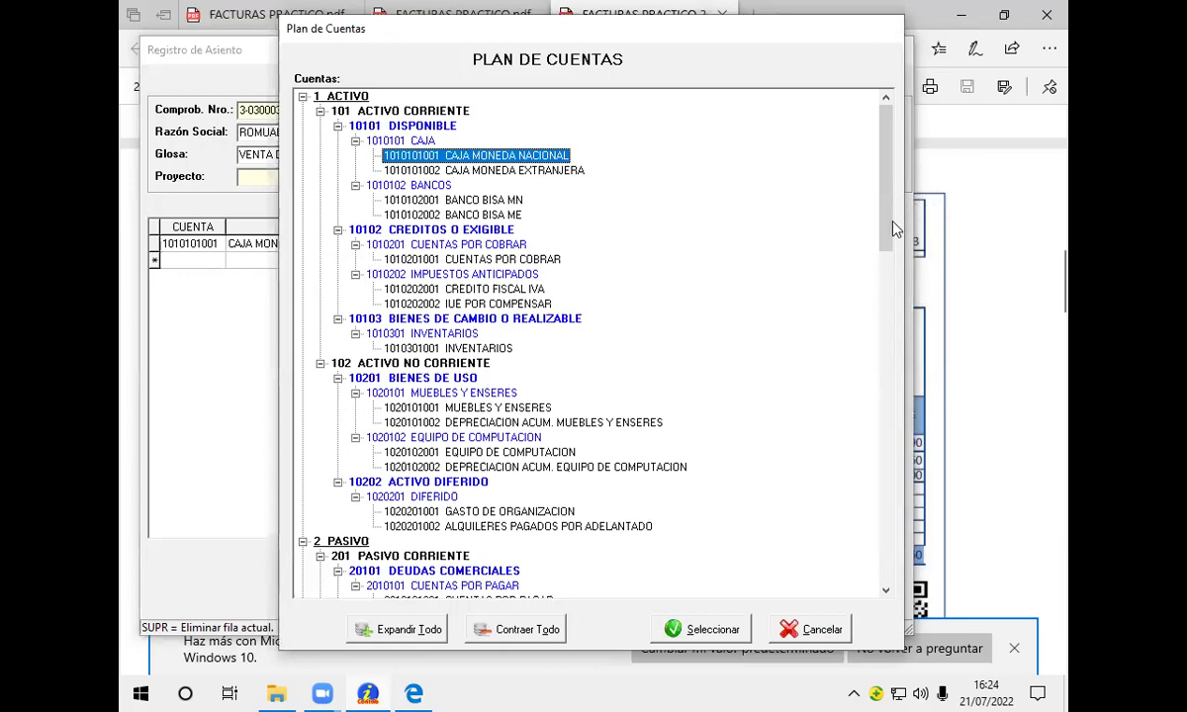
Add IMPUESTO A LAS TRANSACCIONES as the second line with a 967.50 debit
scroll(894, 358, "down", 20)
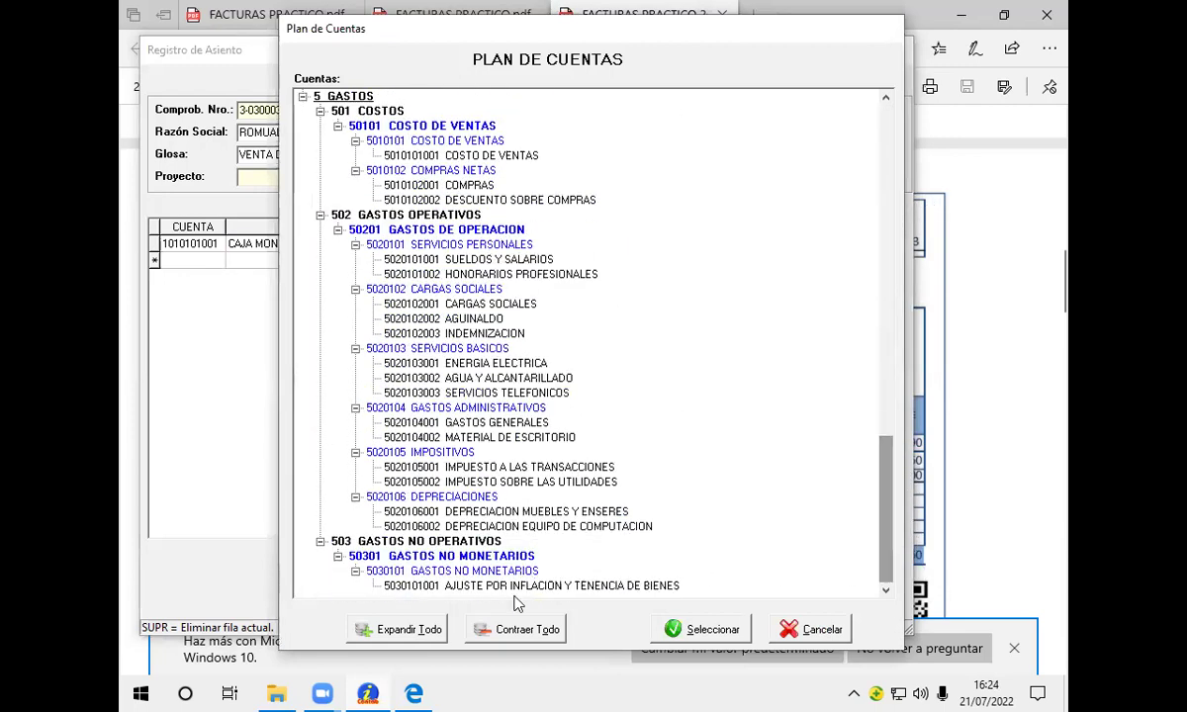
double_click(534, 467)
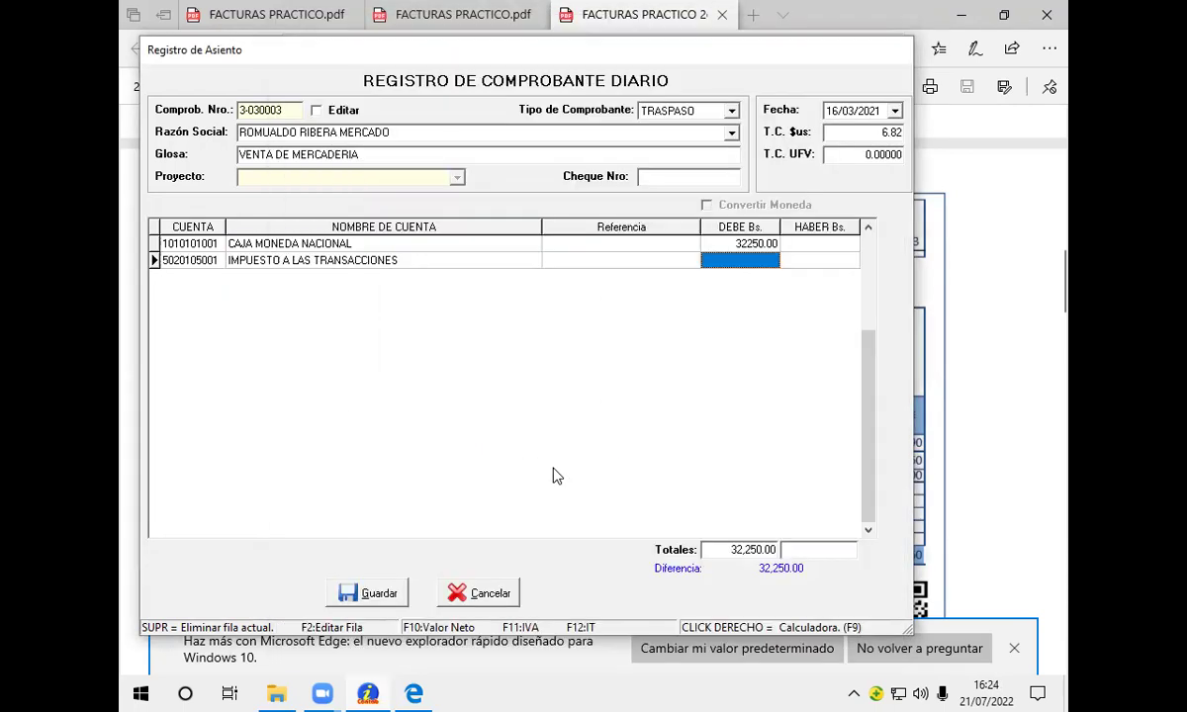
type("967")
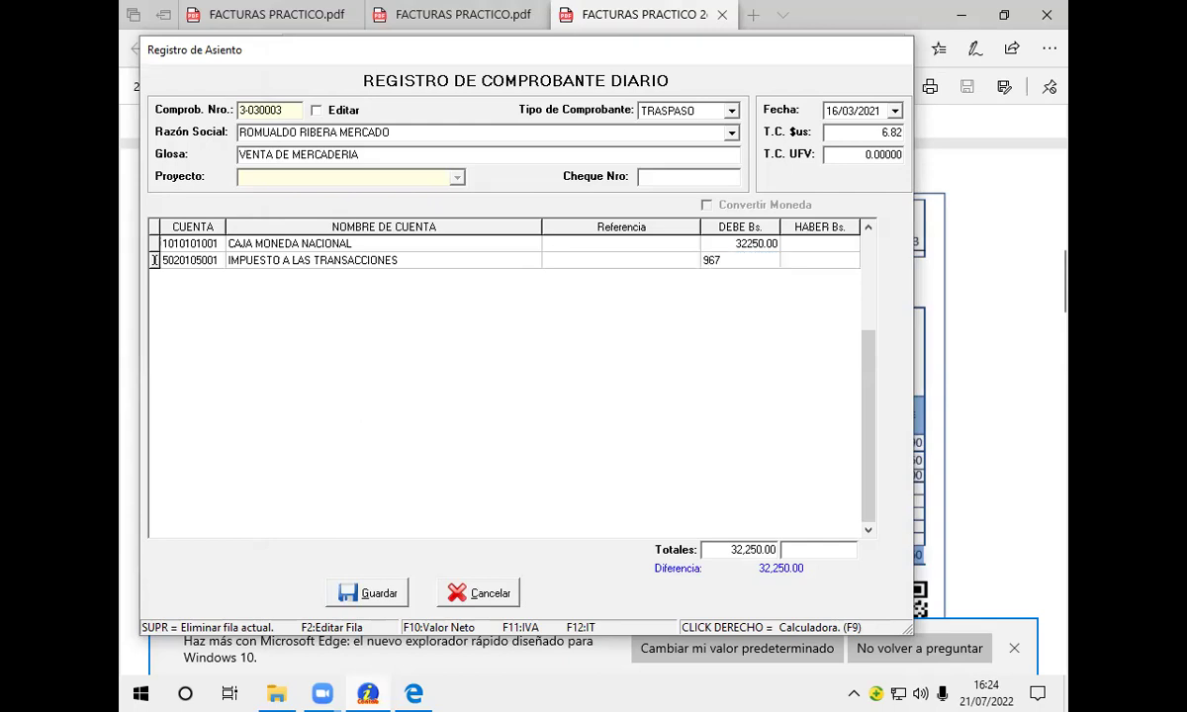
type(".5")
key("Return")
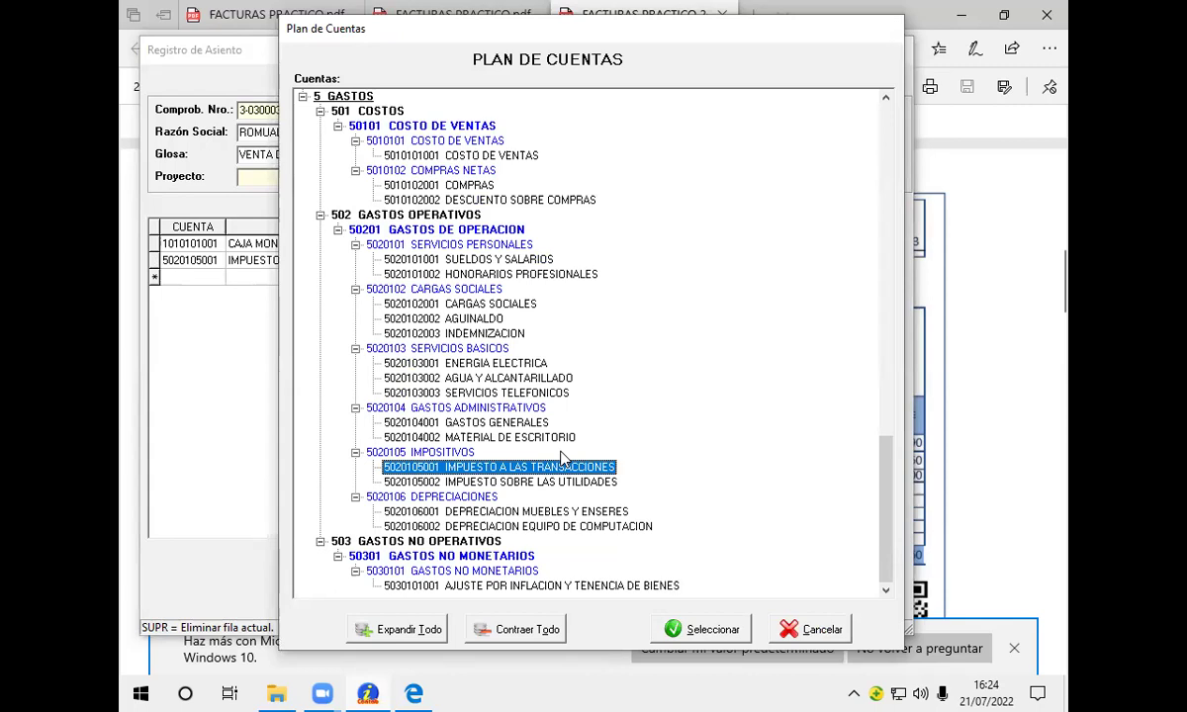
scroll(562, 457, "up", 4)
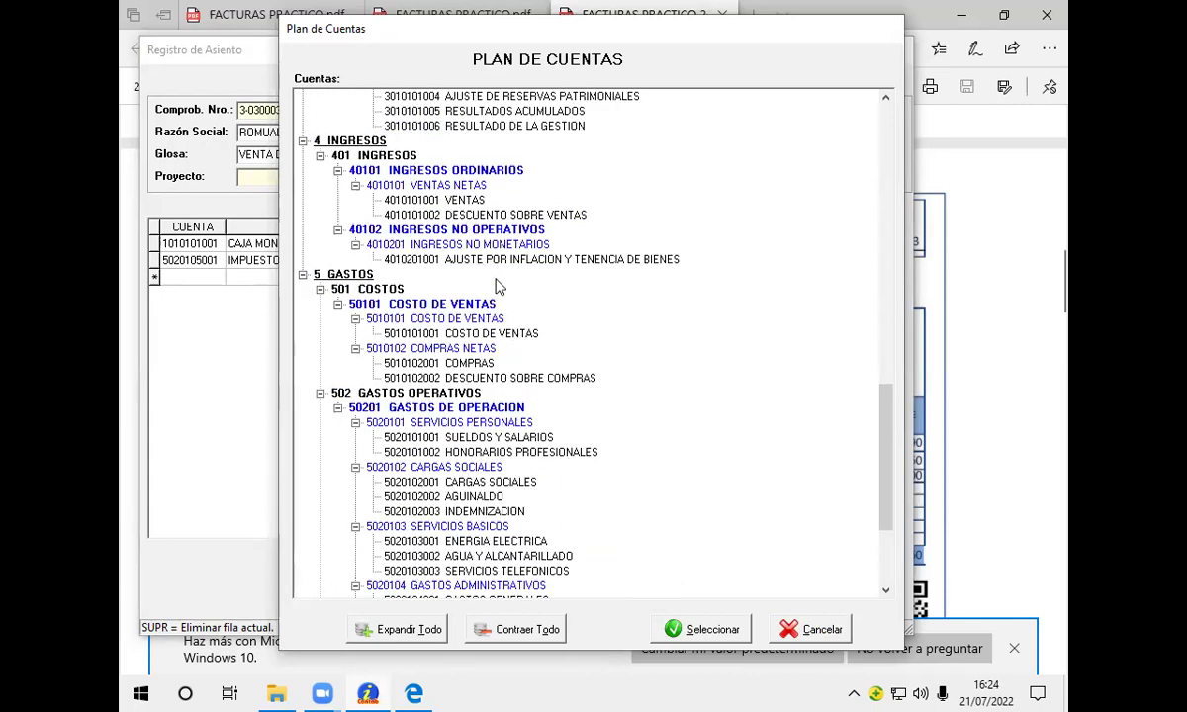
left_click(481, 199)
double_click(483, 200)
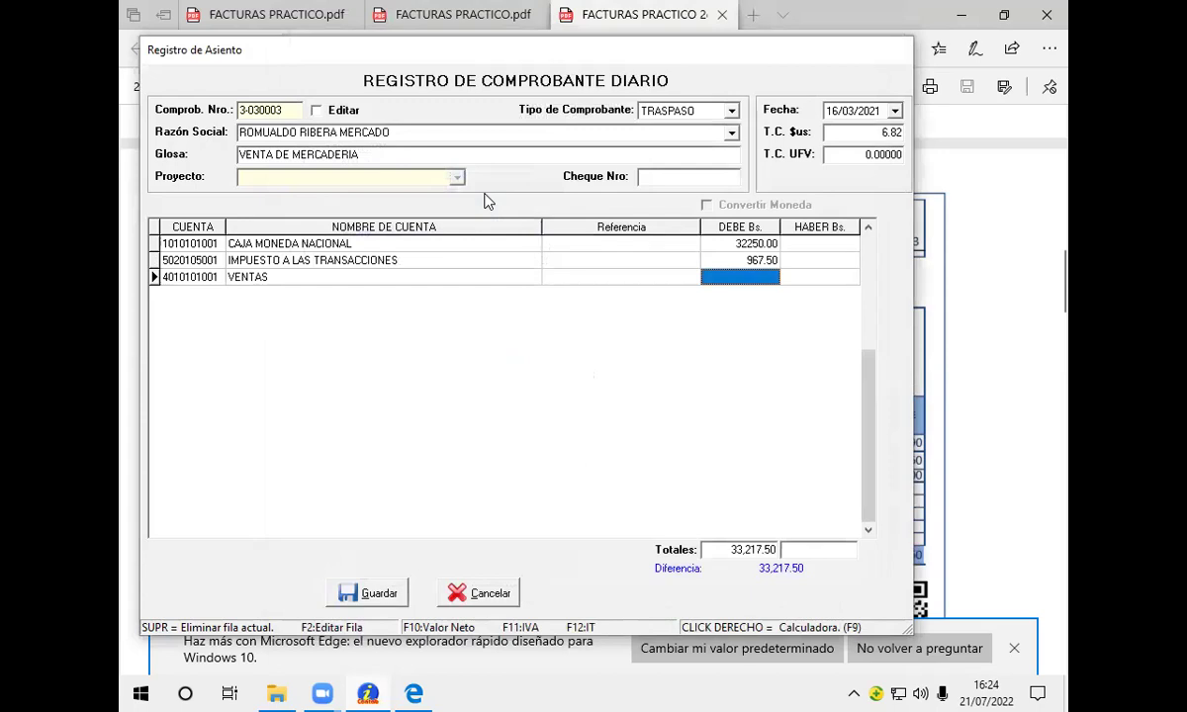
left_click(837, 278)
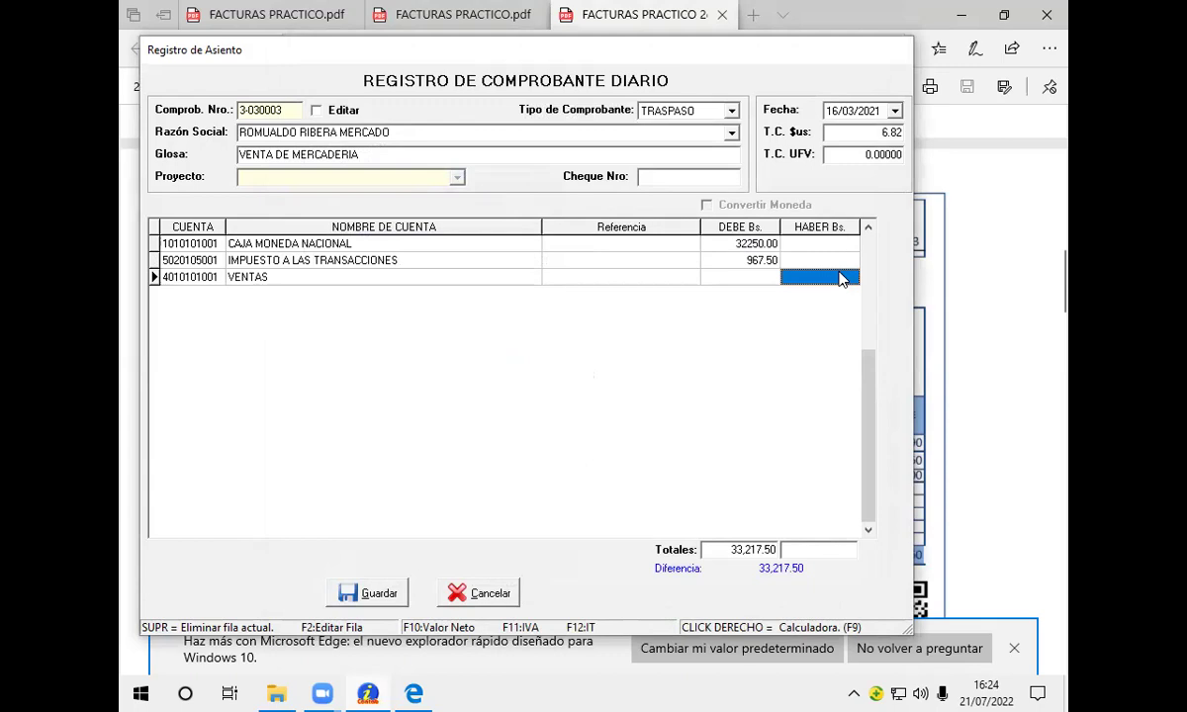
type("28057.5")
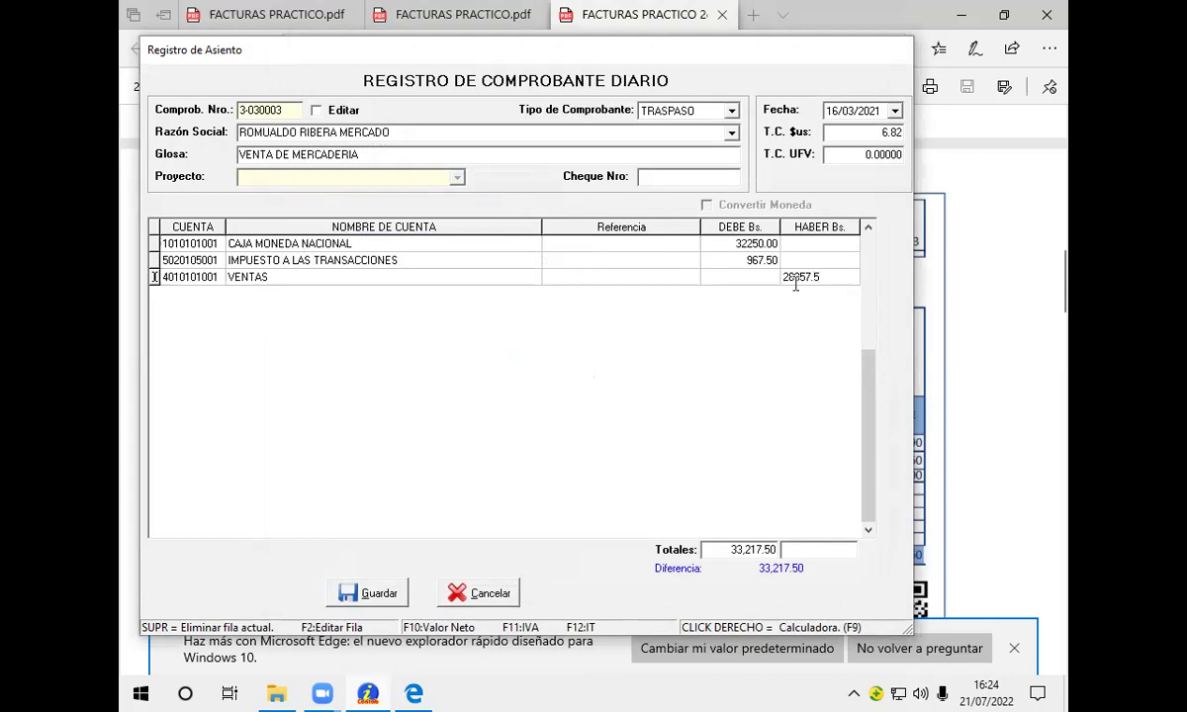
key("Return")
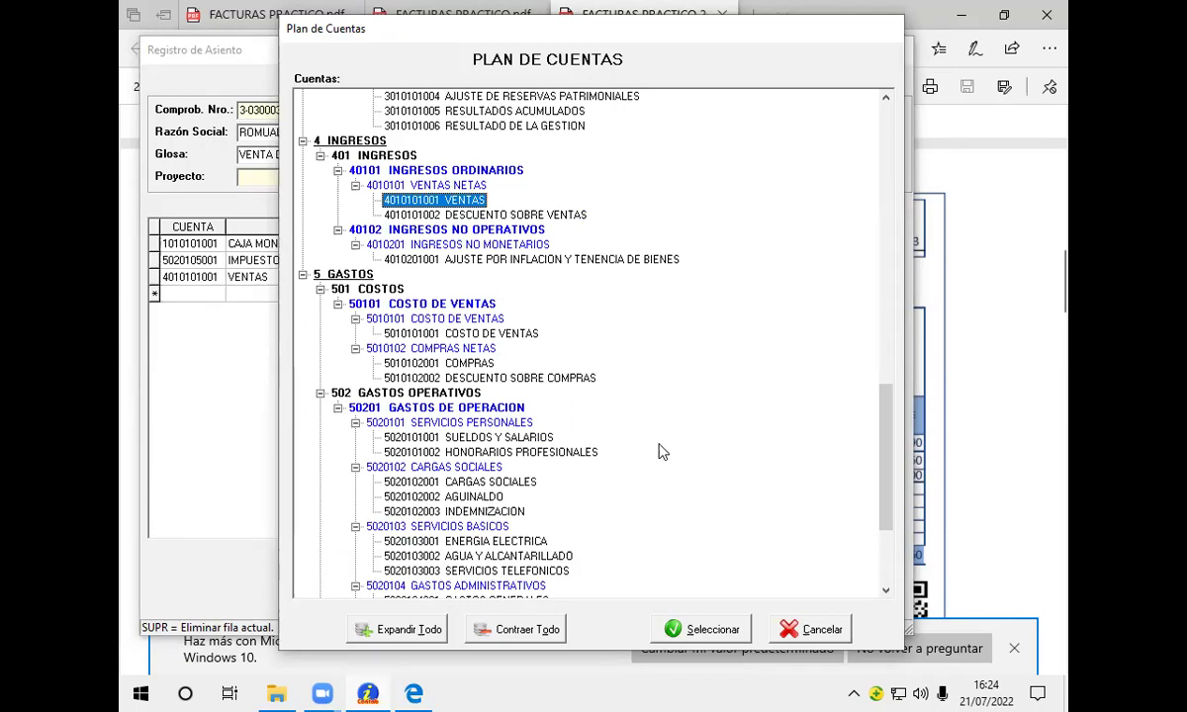
scroll(662, 453, "up", 20)
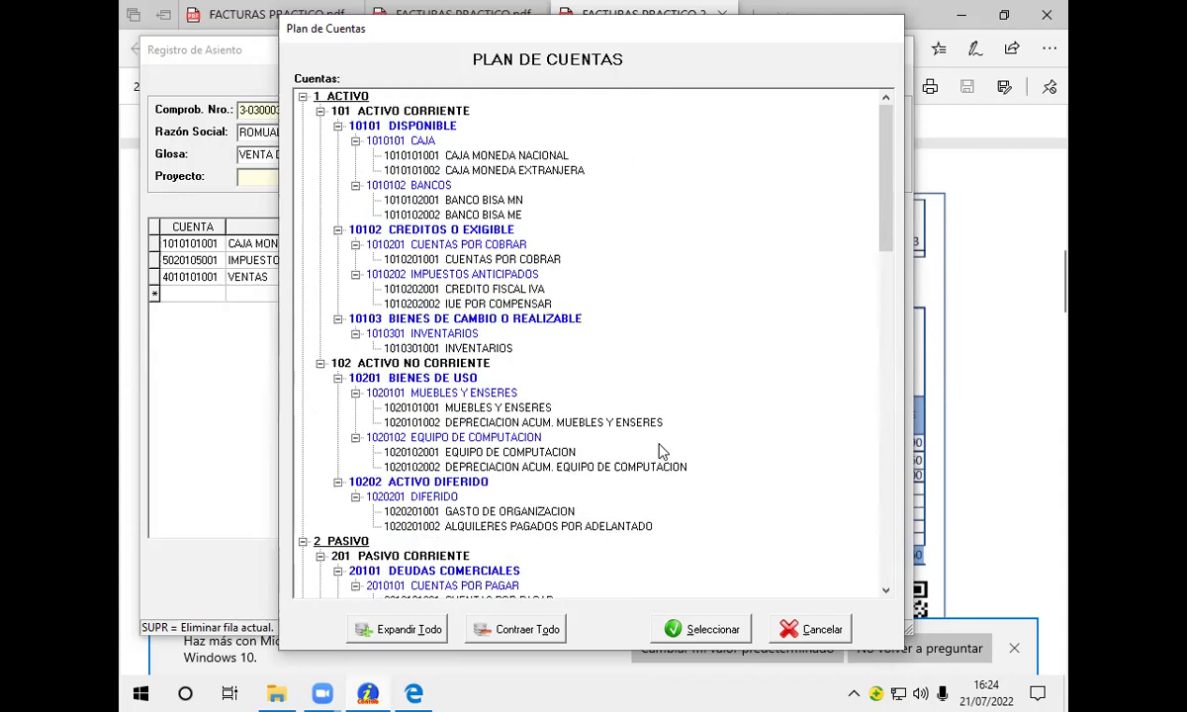
scroll(663, 452, "down", 2)
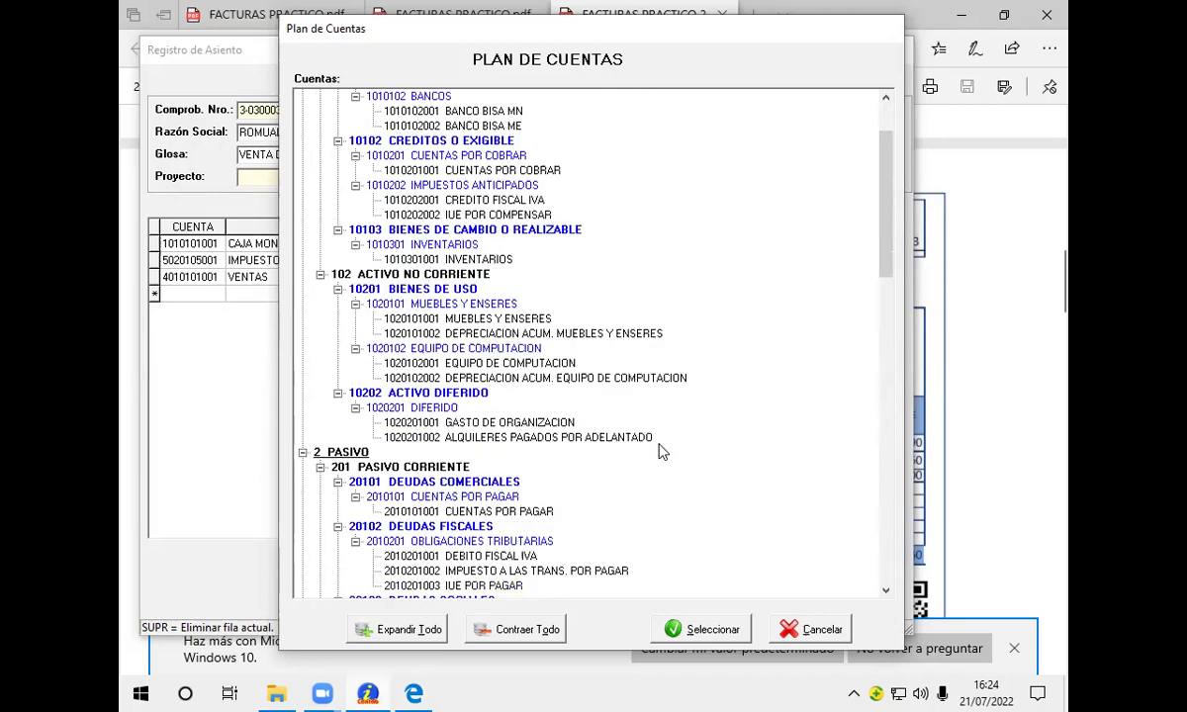
scroll(663, 452, "down", 2)
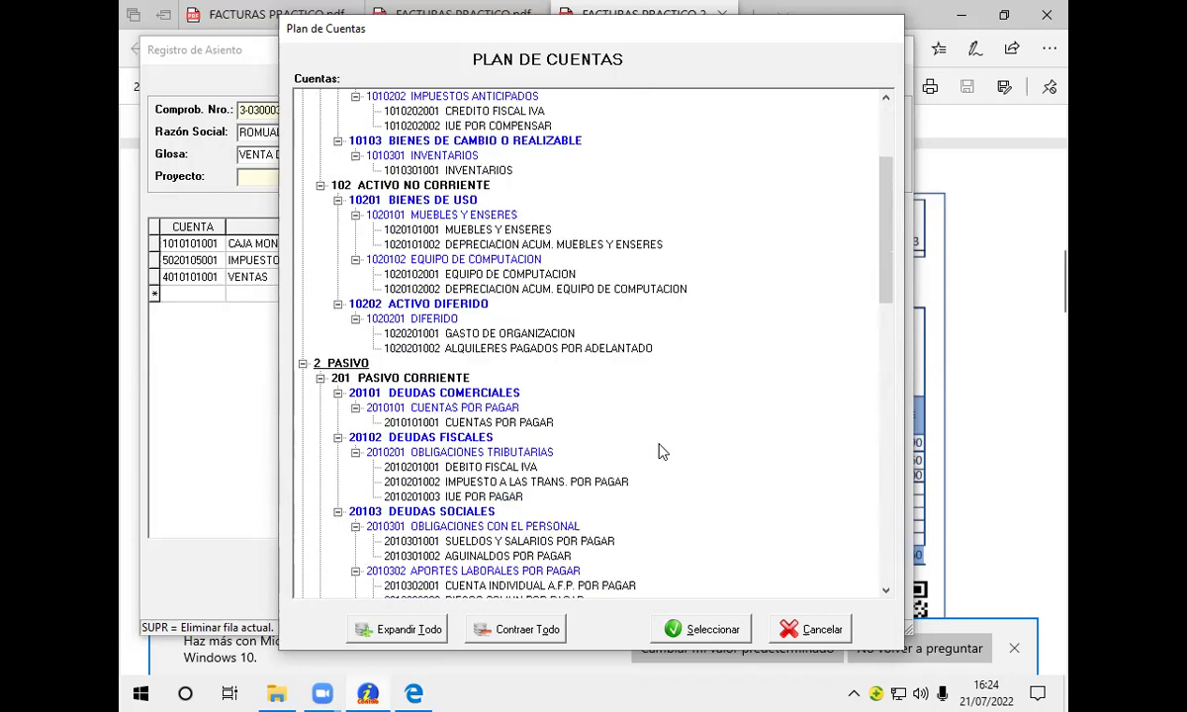
left_click(515, 468)
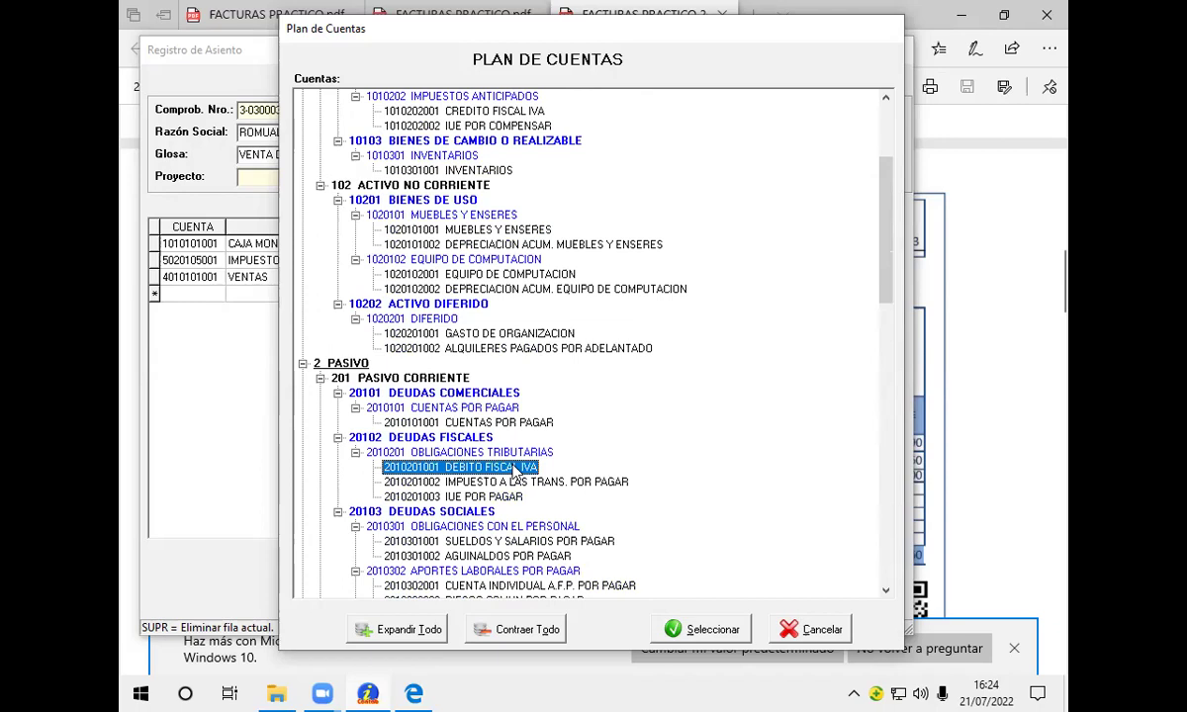
double_click(515, 468)
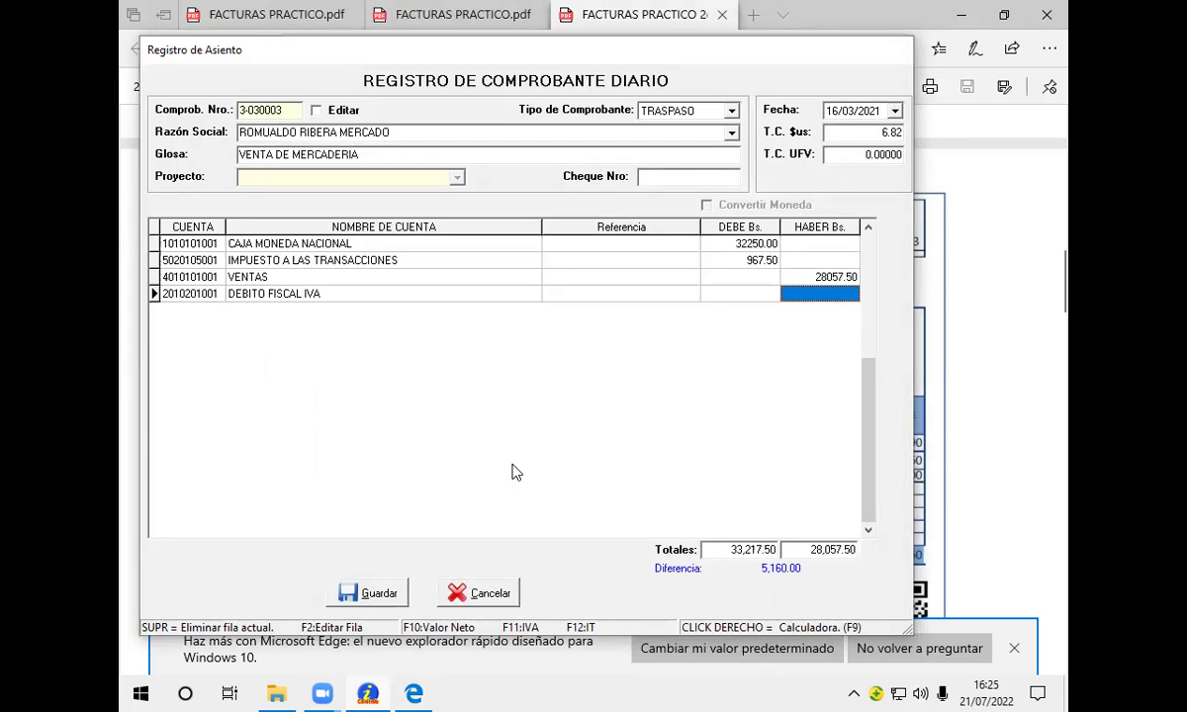
type("419")
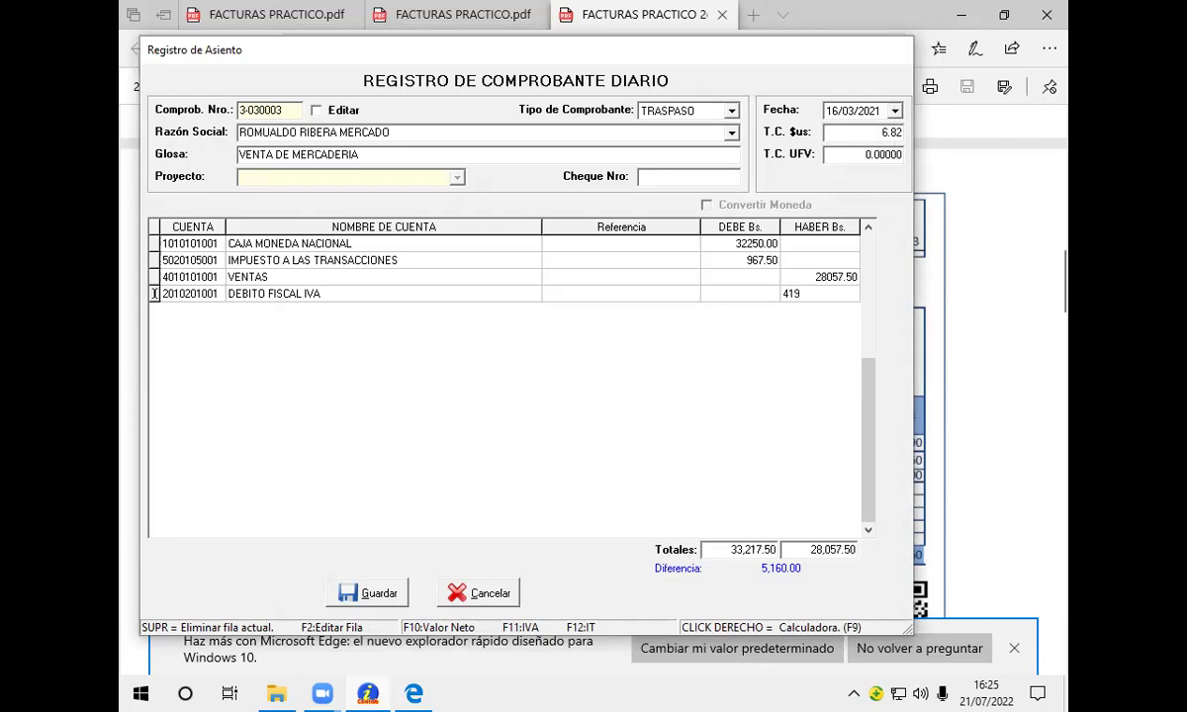
type("2.5")
key("Return")
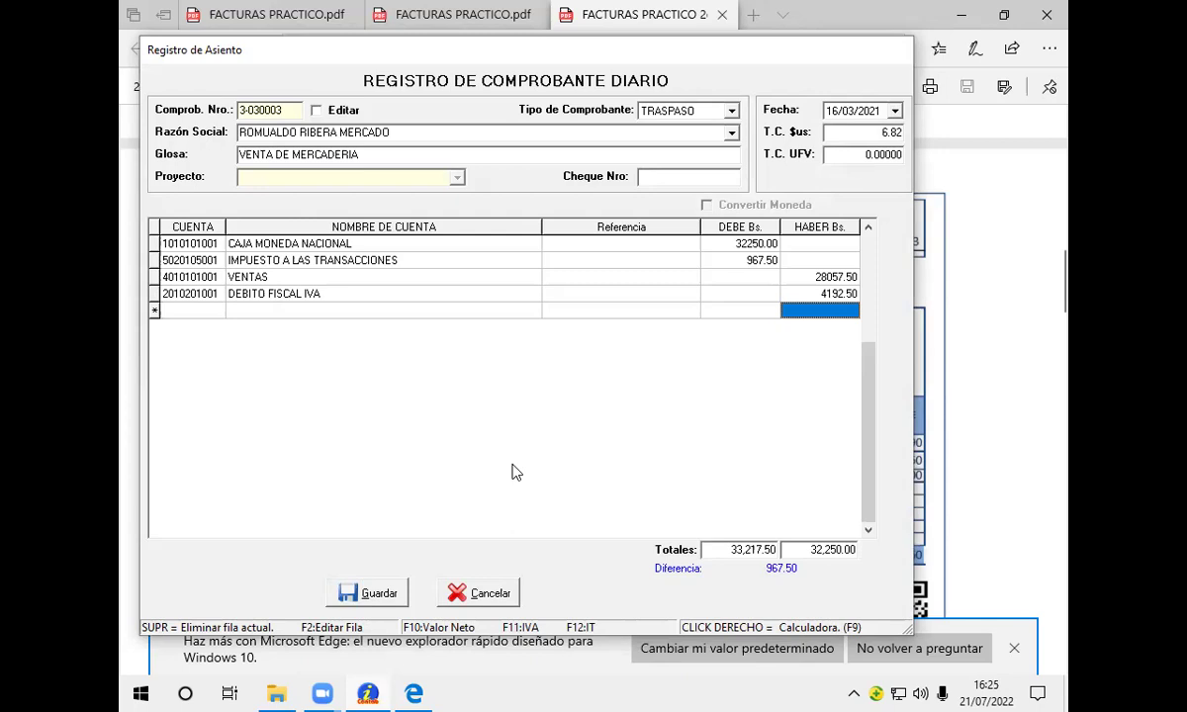
key("Return")
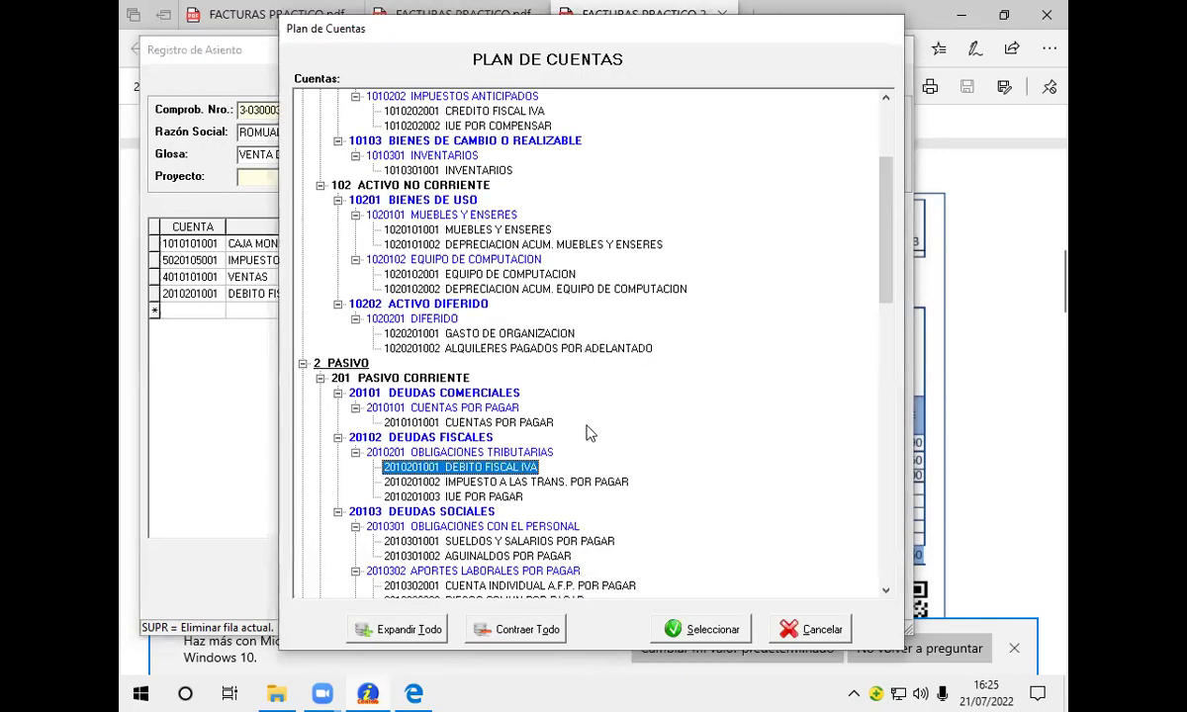
scroll(587, 432, "up", 4)
scroll(587, 432, "down", 7)
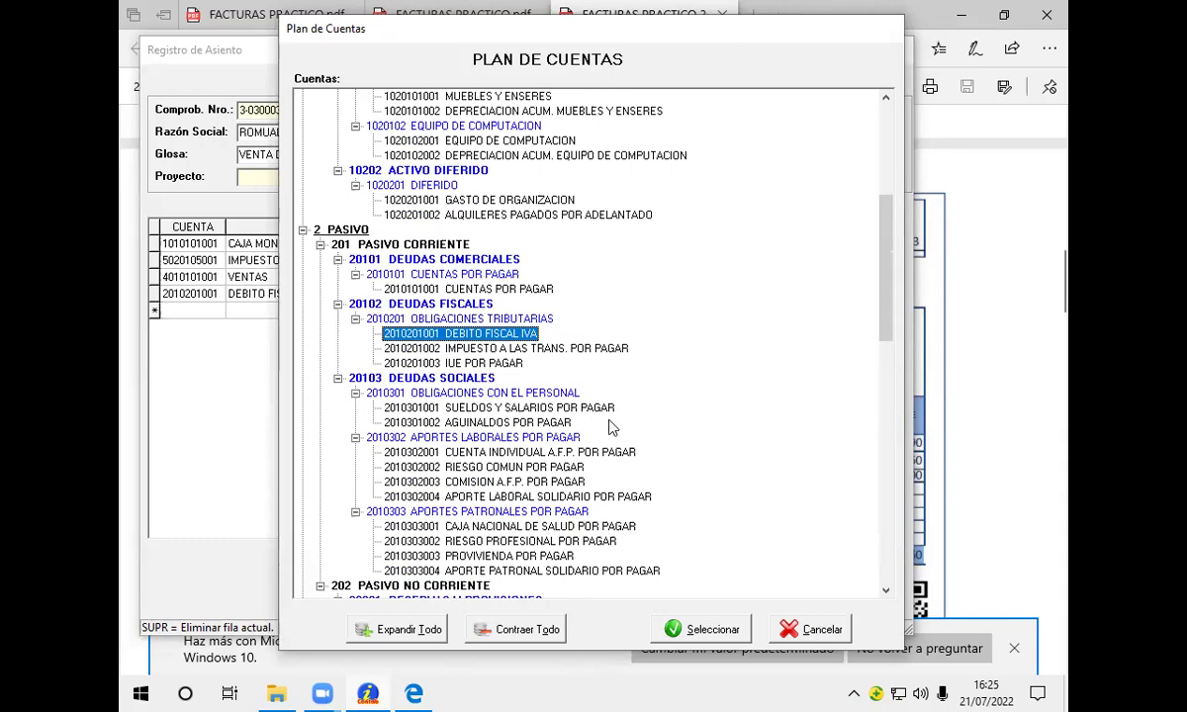
scroll(610, 427, "down", 2)
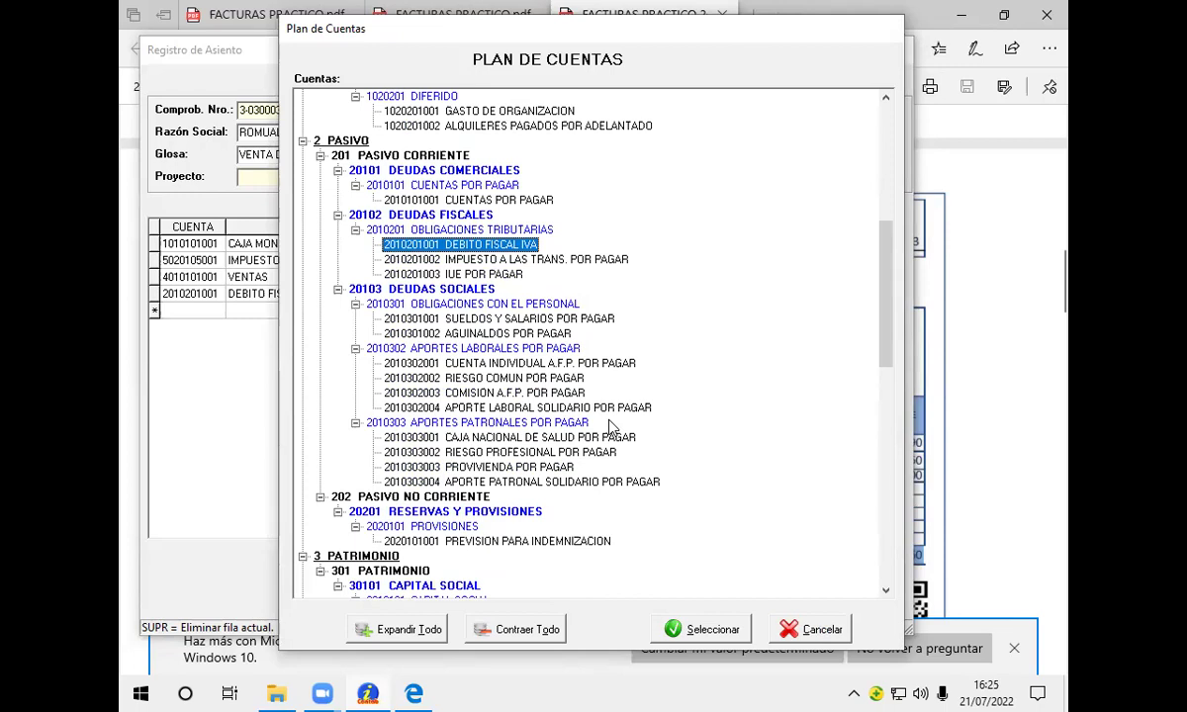
left_click(535, 259)
double_click(535, 260)
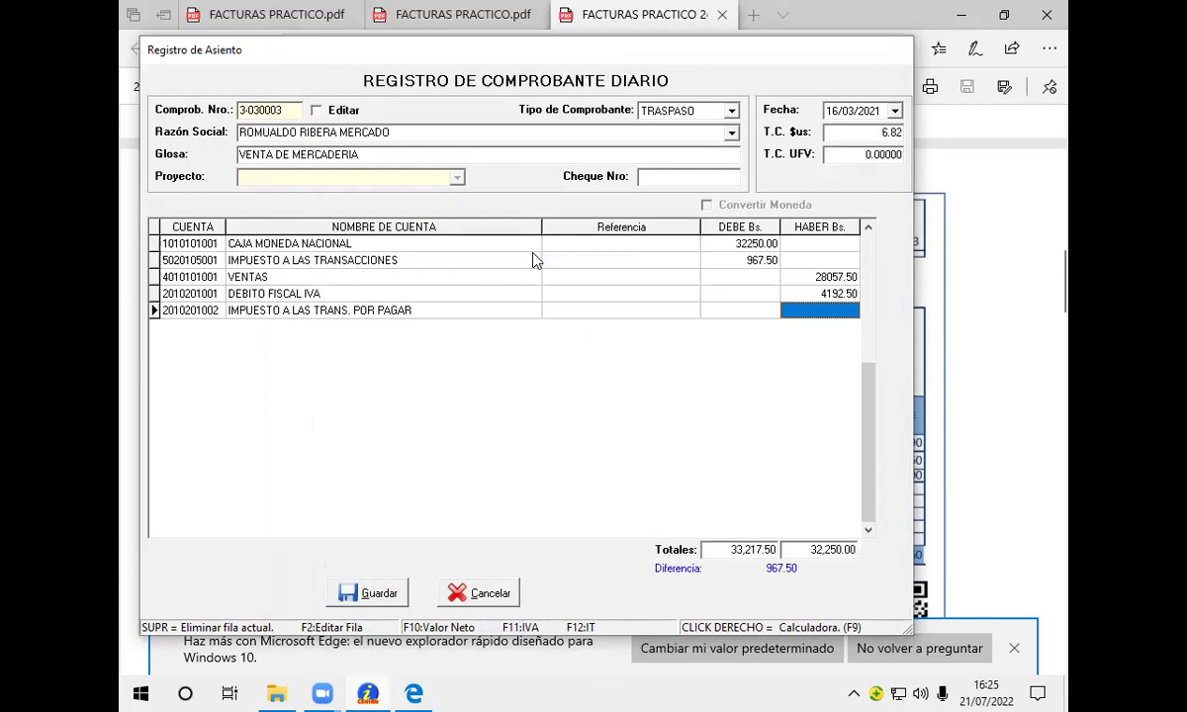
type("9")
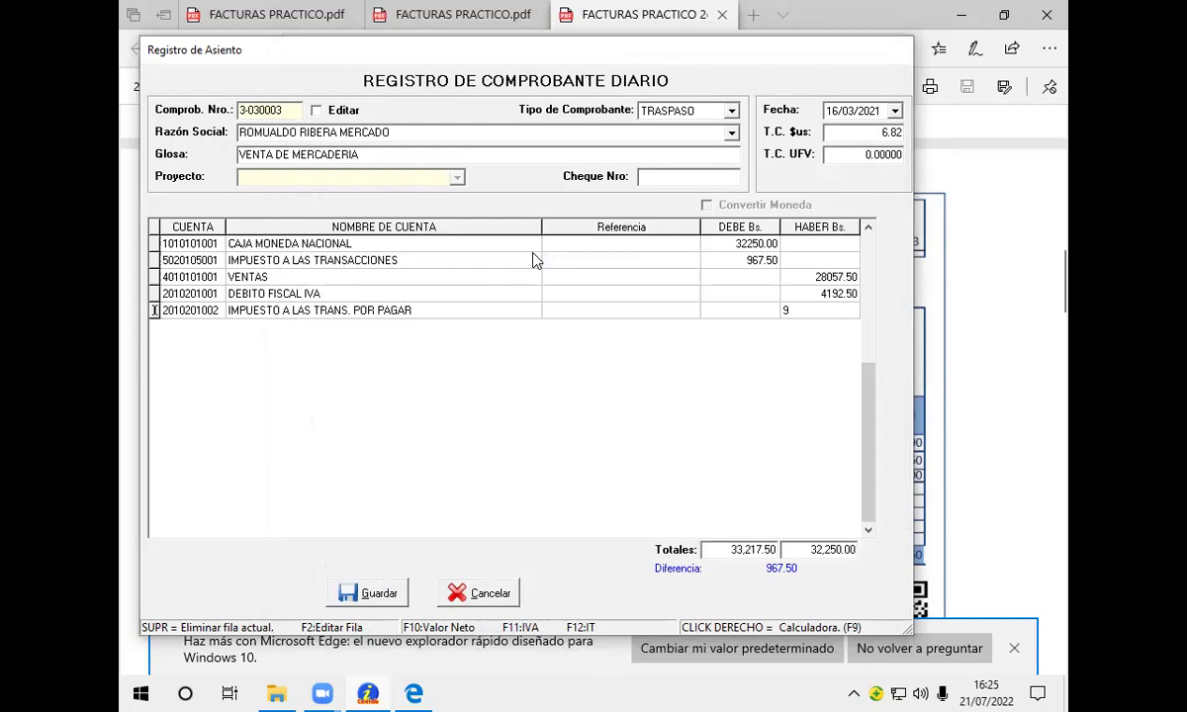
type("67.5")
key("Return")
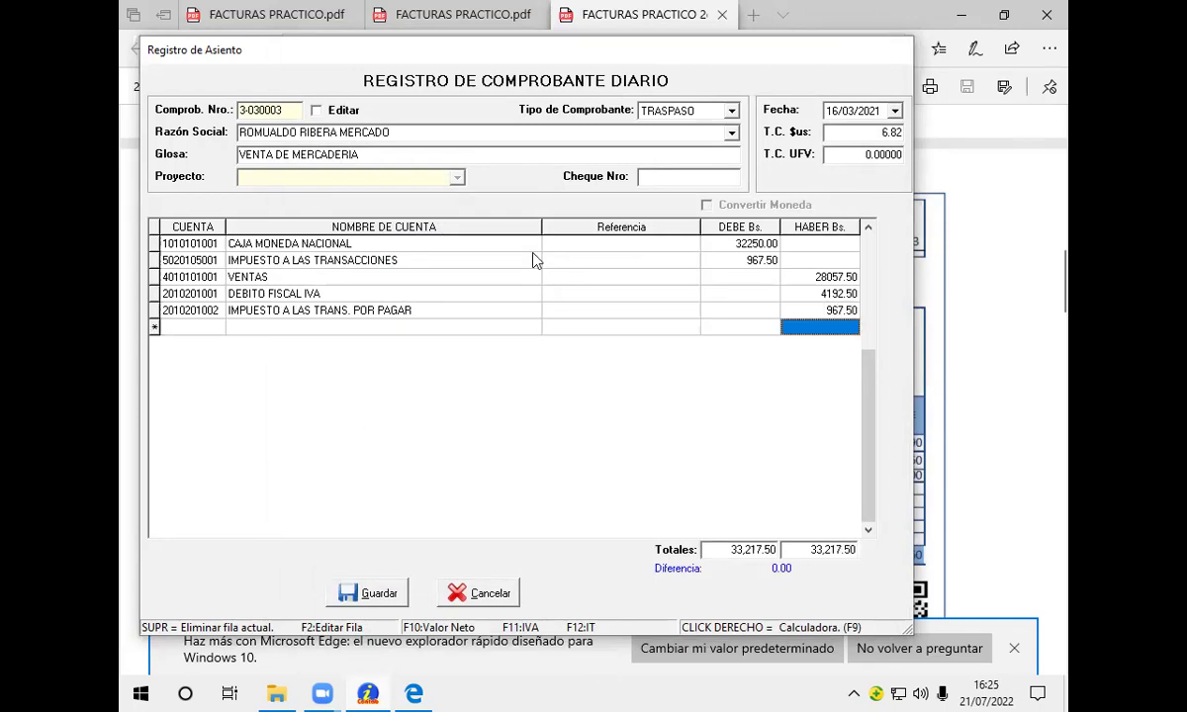
Drop the empty extra line, save the voucher balanced at 33,217.50, and start voucher 3-030004
key("Up")
key("Left")
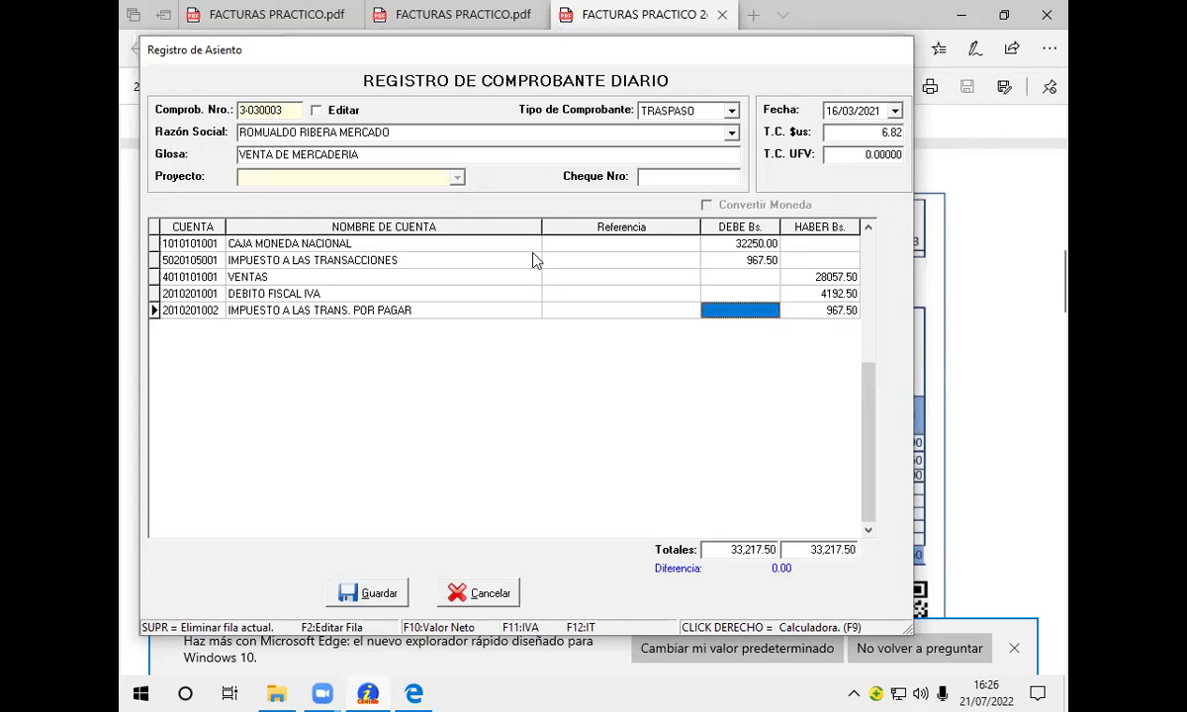
left_click(376, 592)
left_click(521, 103)
left_click(587, 128)
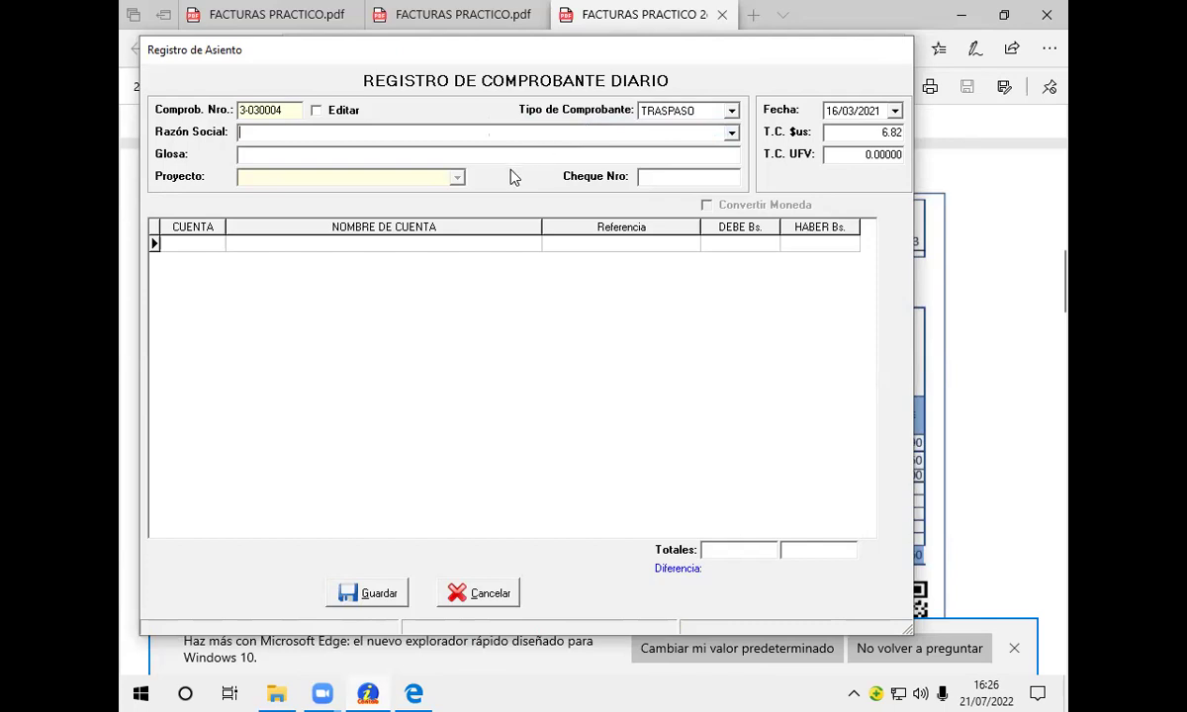
left_click(732, 113)
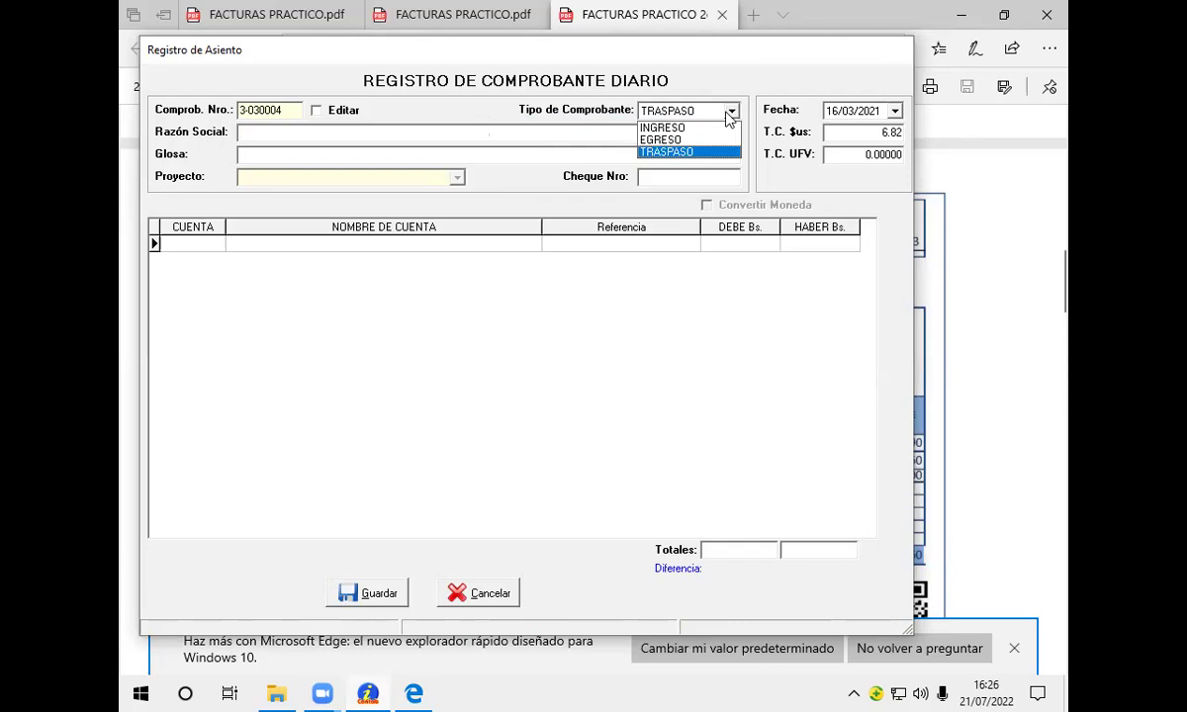
left_click(693, 140)
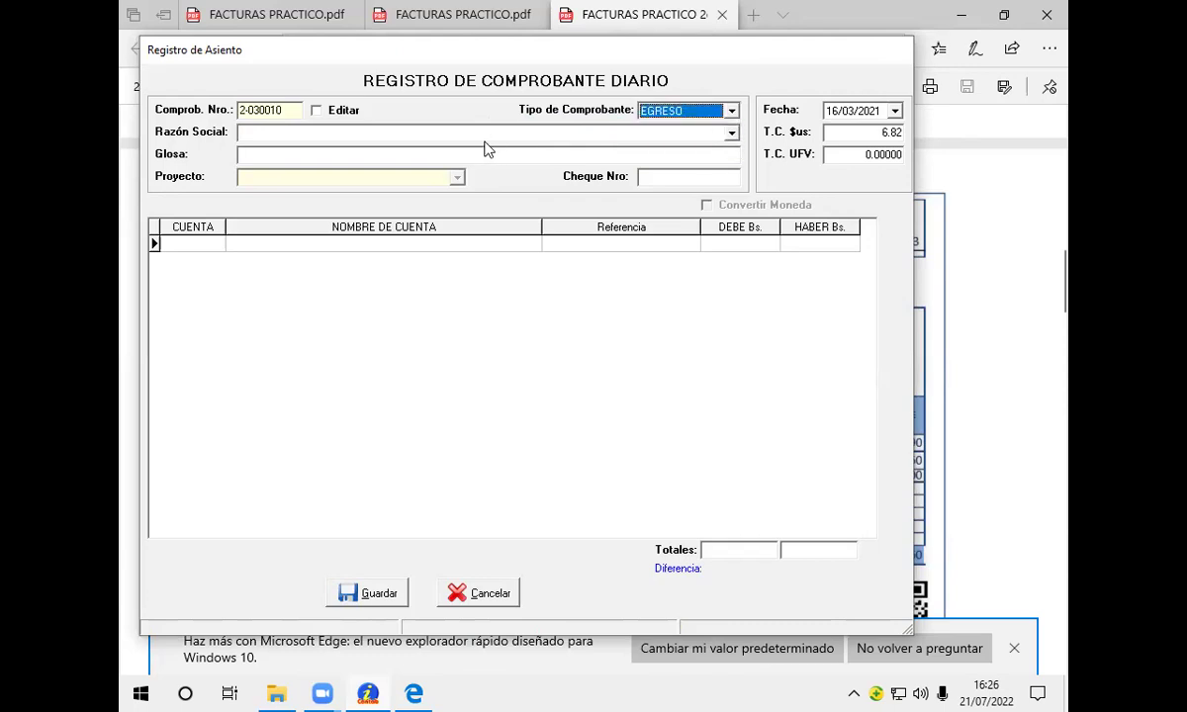
left_click(490, 132)
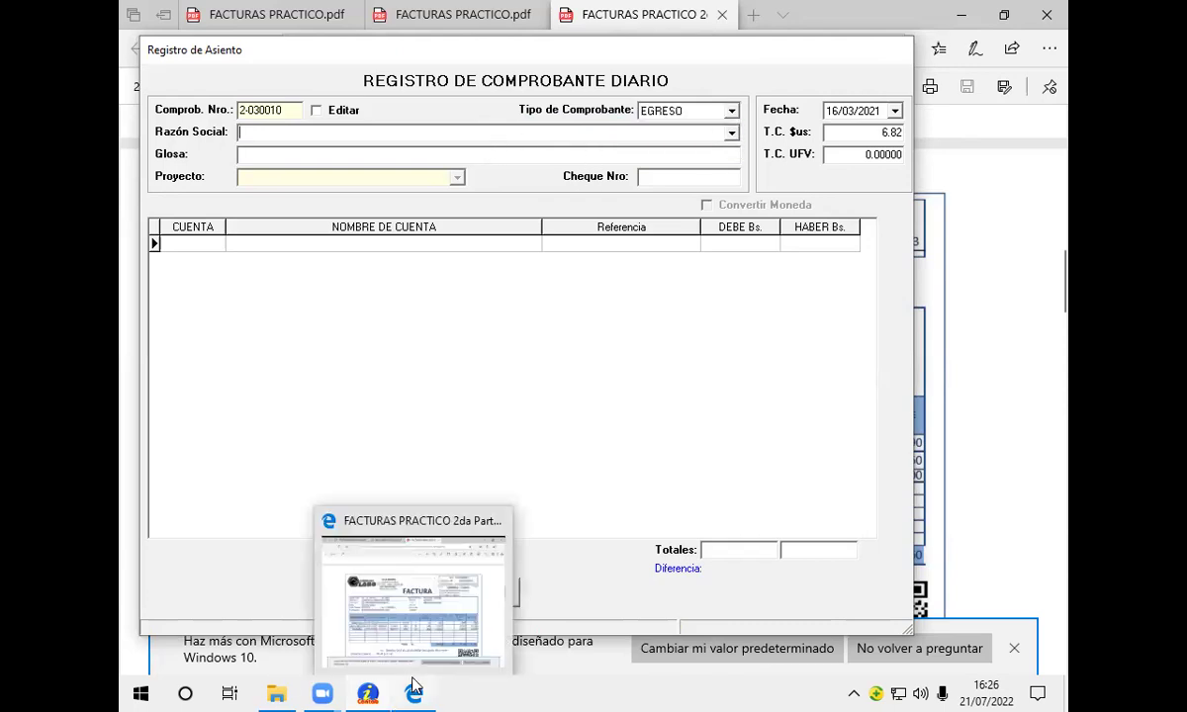
left_click(414, 685)
scroll(967, 495, "down", 3)
scroll(967, 495, "down", 8)
scroll(966, 494, "up", 5)
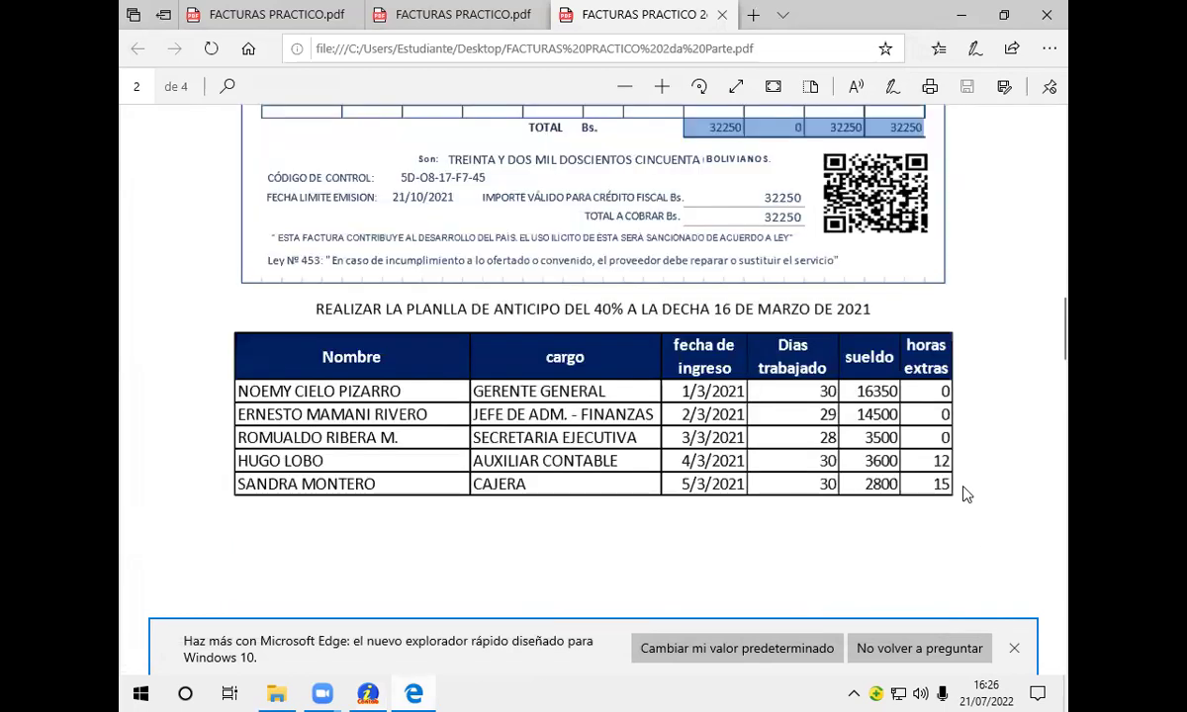
scroll(967, 495, "up", 3)
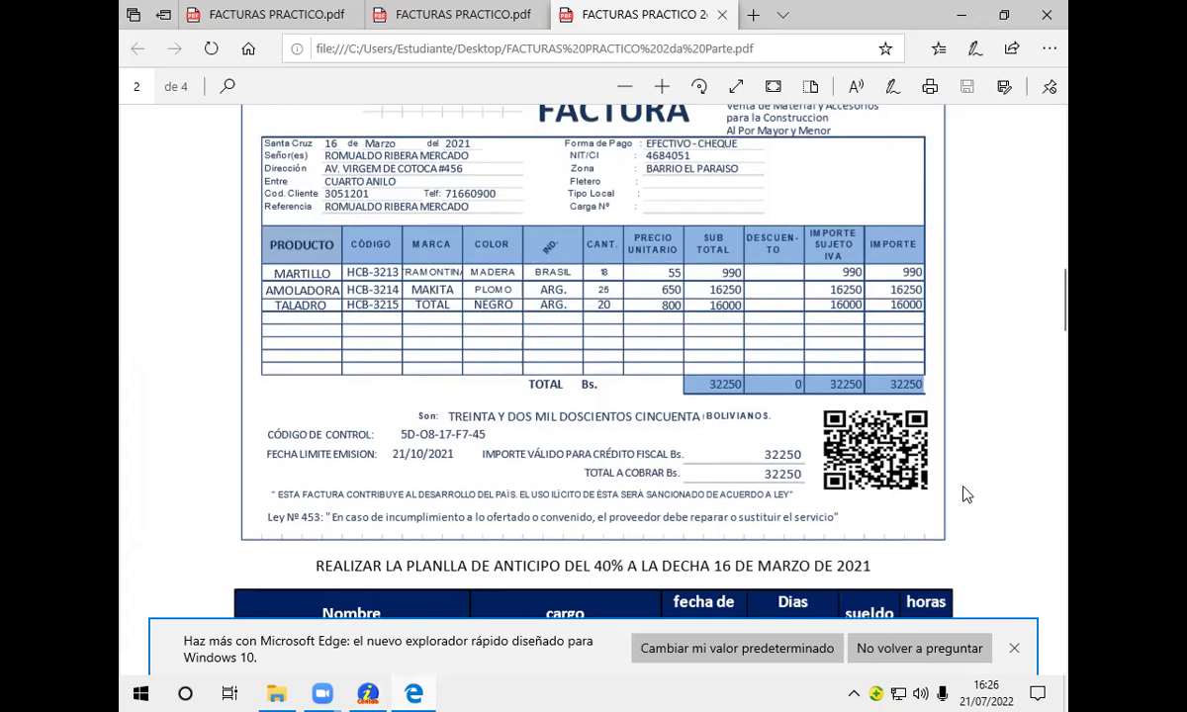
scroll(966, 495, "down", 10)
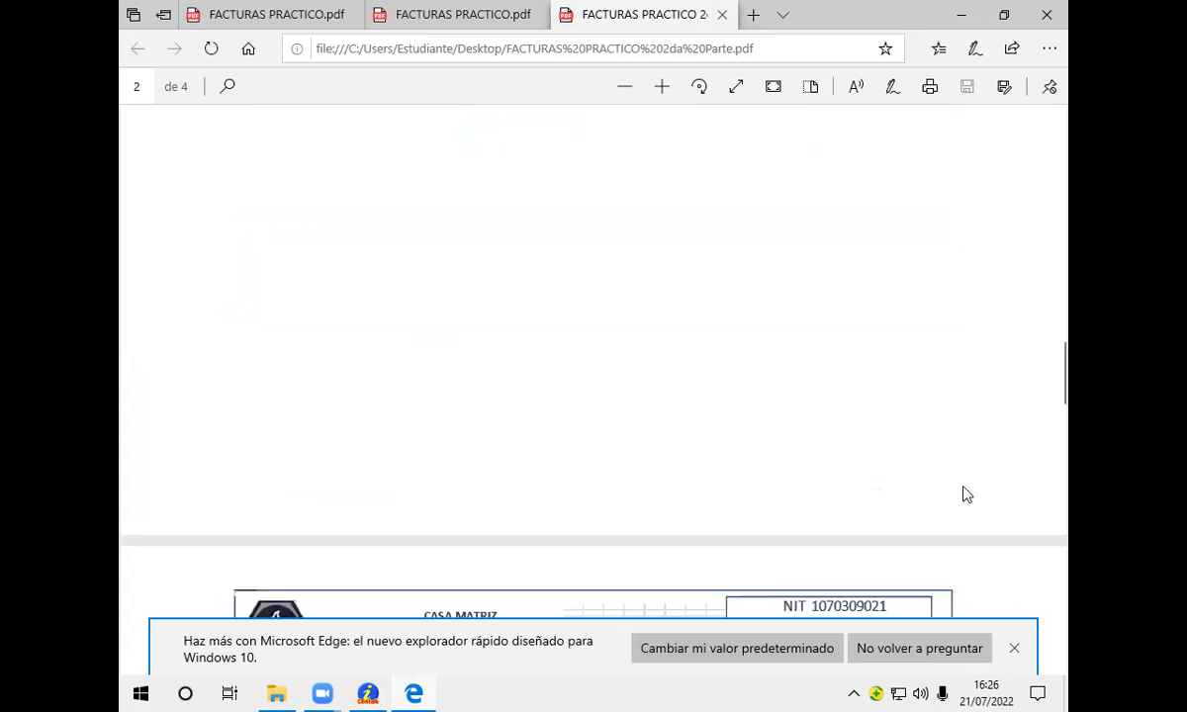
scroll(967, 494, "up", 5)
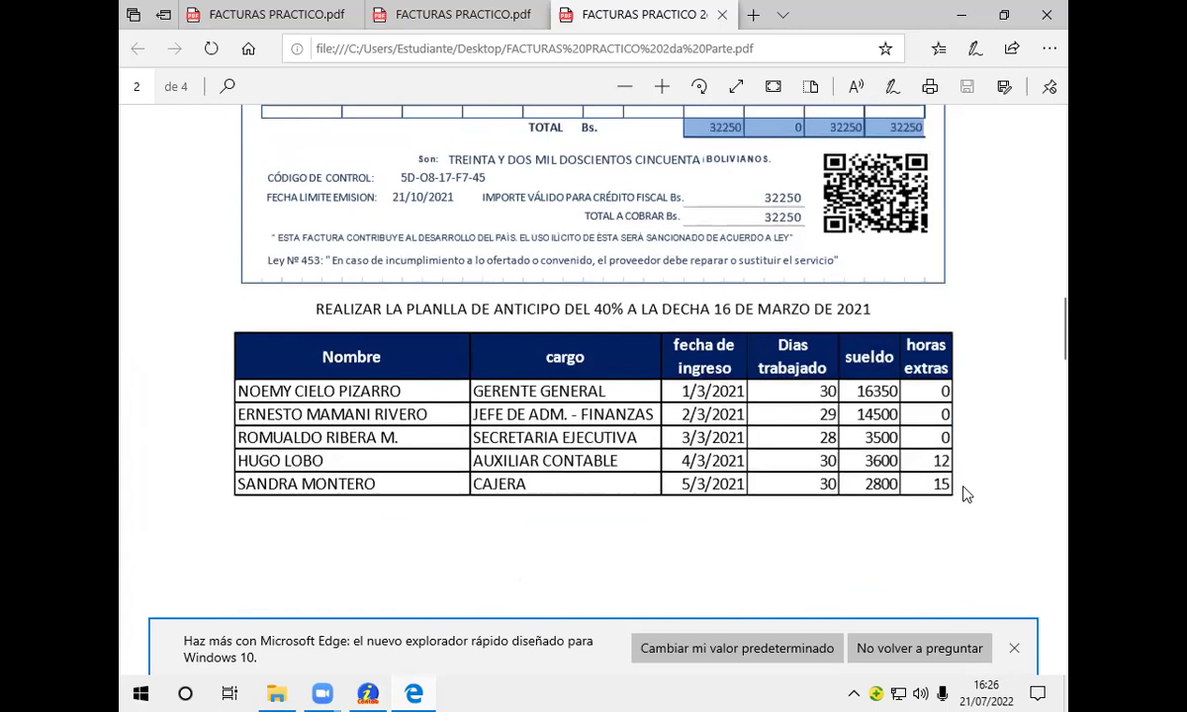
left_click(369, 694)
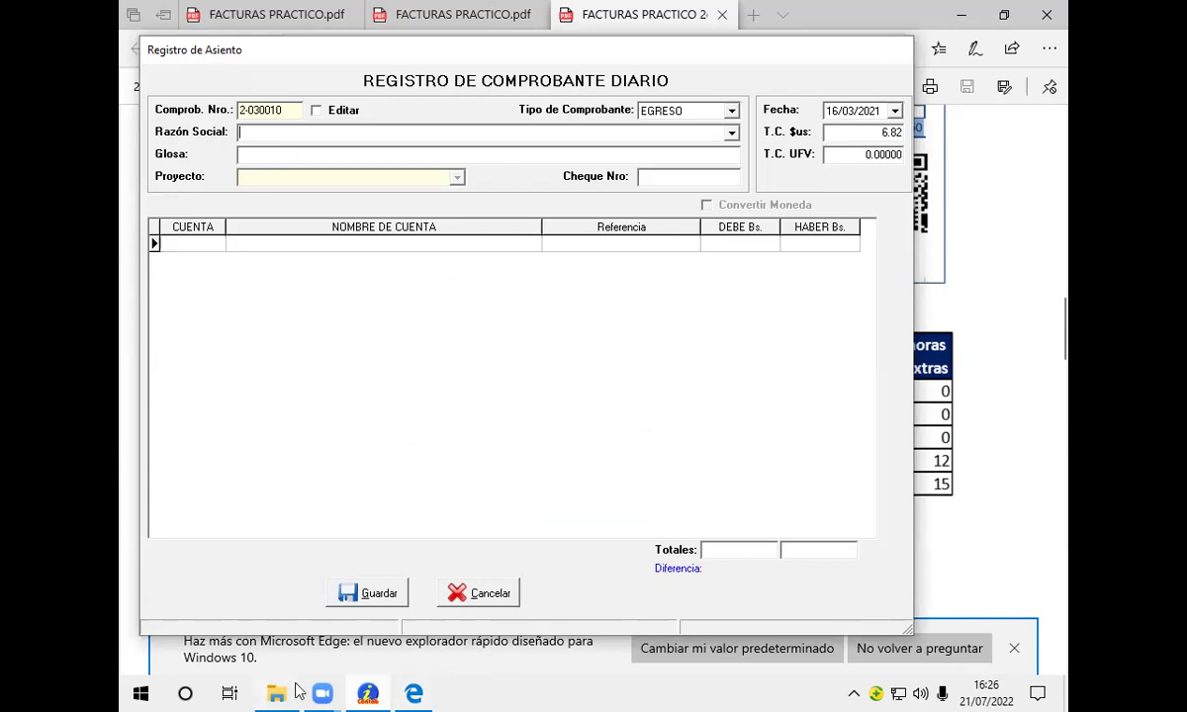
mouse_move(374, 692)
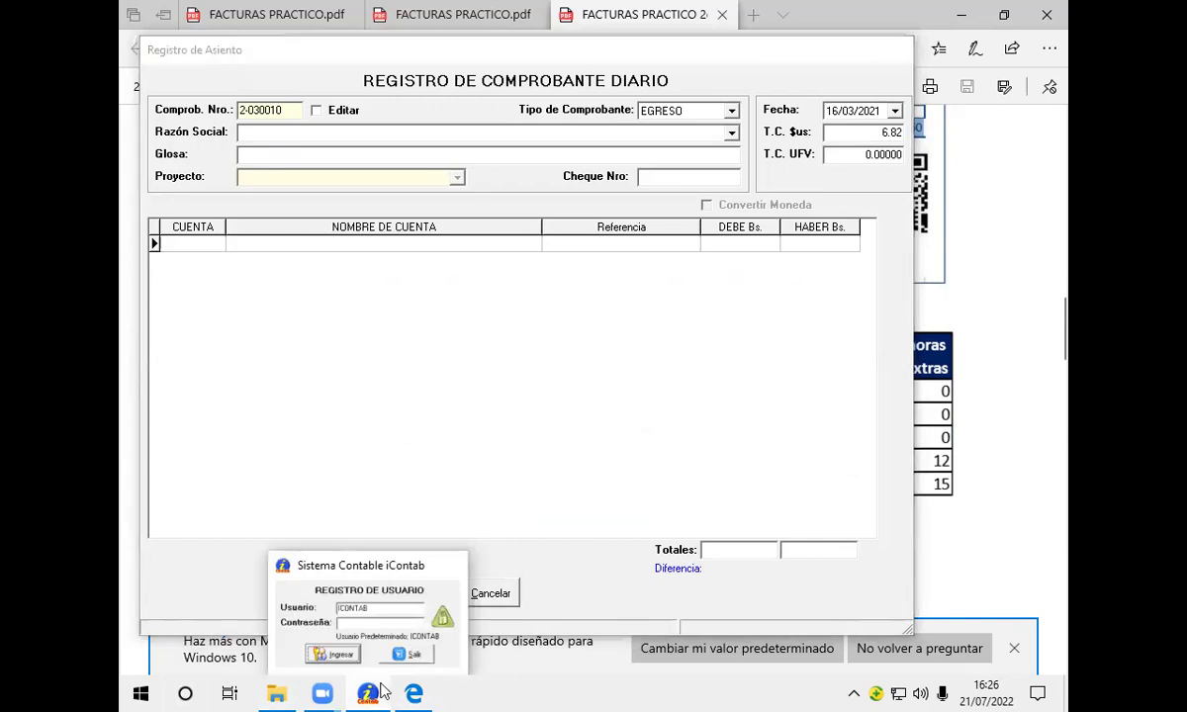
left_click(414, 692)
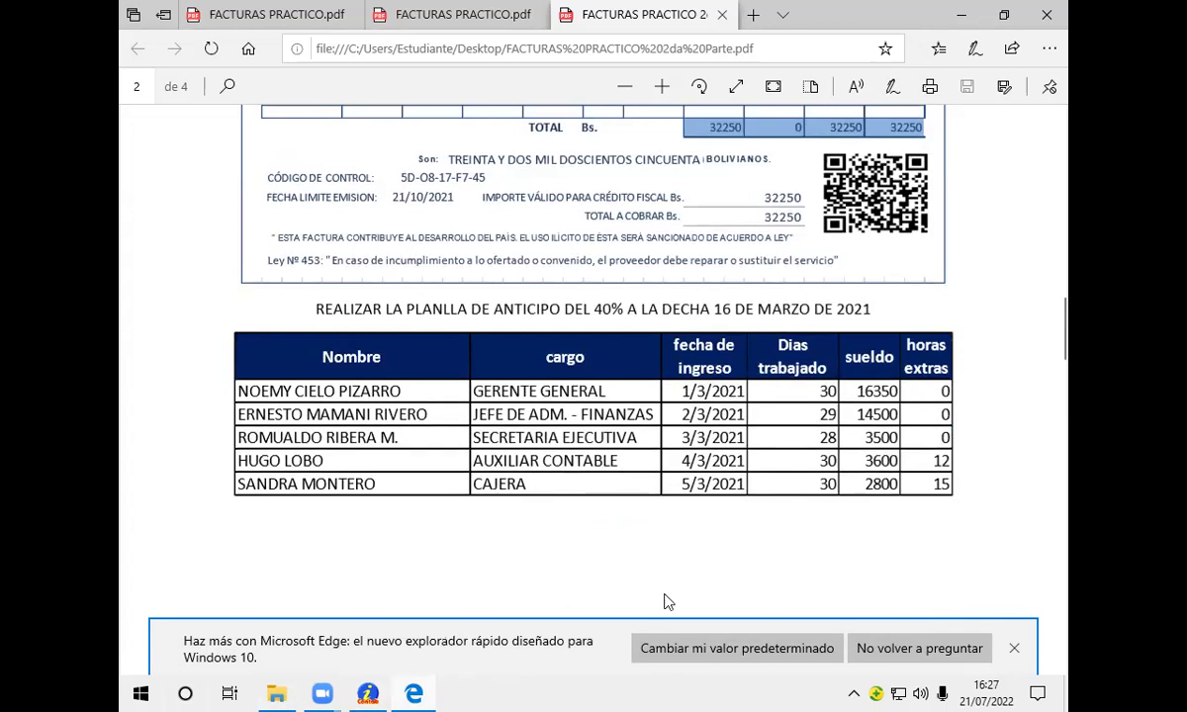
left_click(360, 692)
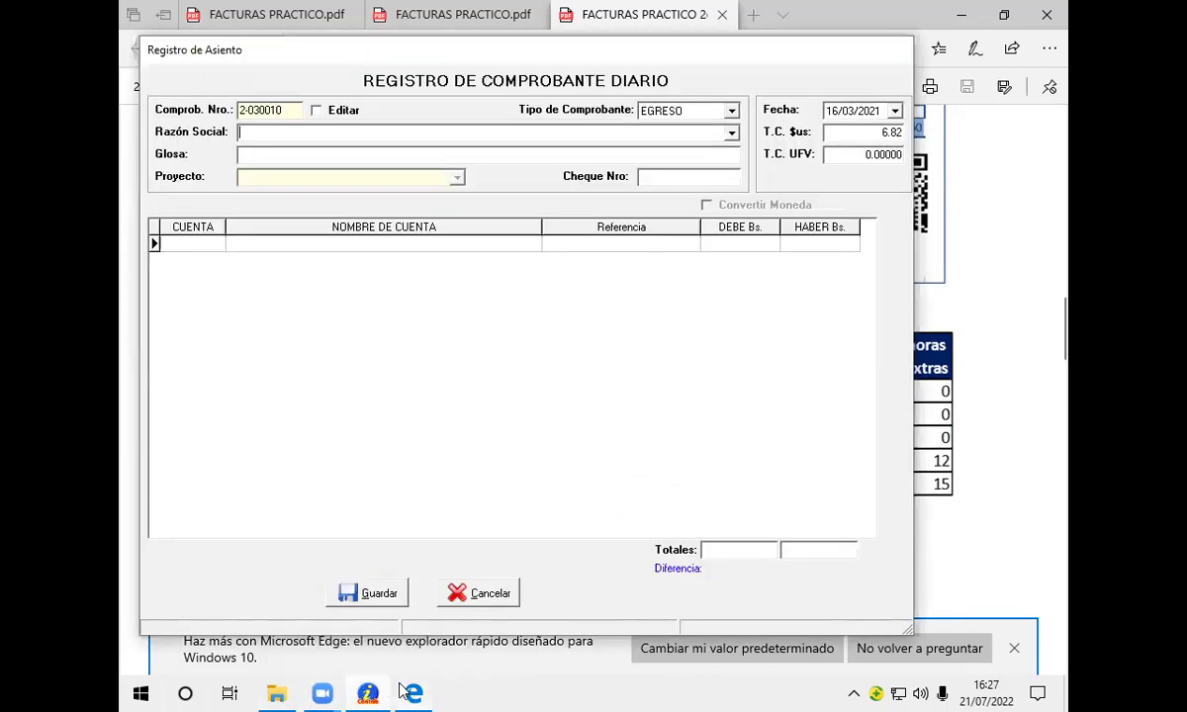
Type the gloss PAGO DE ANTICIPO AL PERSONAL, correcting typos along the way
mouse_move(405, 691)
left_click(330, 154)
type("PAGO DE ASNT")
key("BackSpace")
key("BackSpace")
key("BackSpace")
type("NTICIPO AL PE")
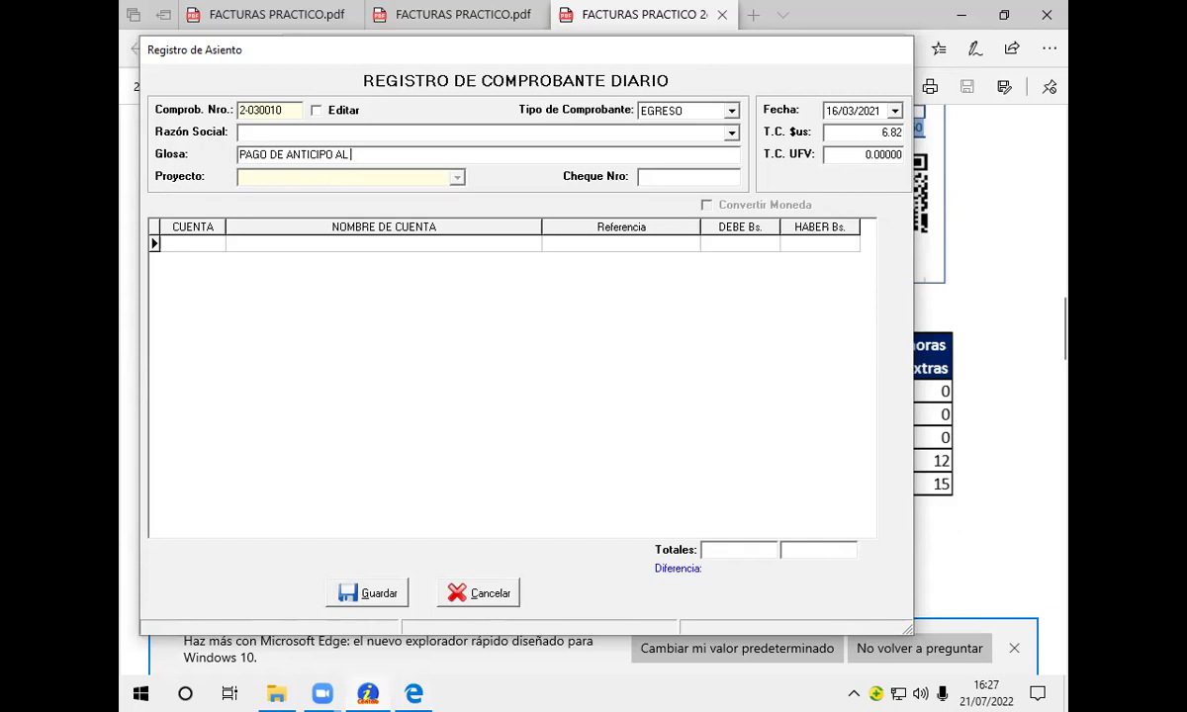
key("BackSpace")
type("ERSONAL")
Open the Plan de Cuentas from the first line's account cell and cancel without choosing
left_click(385, 248)
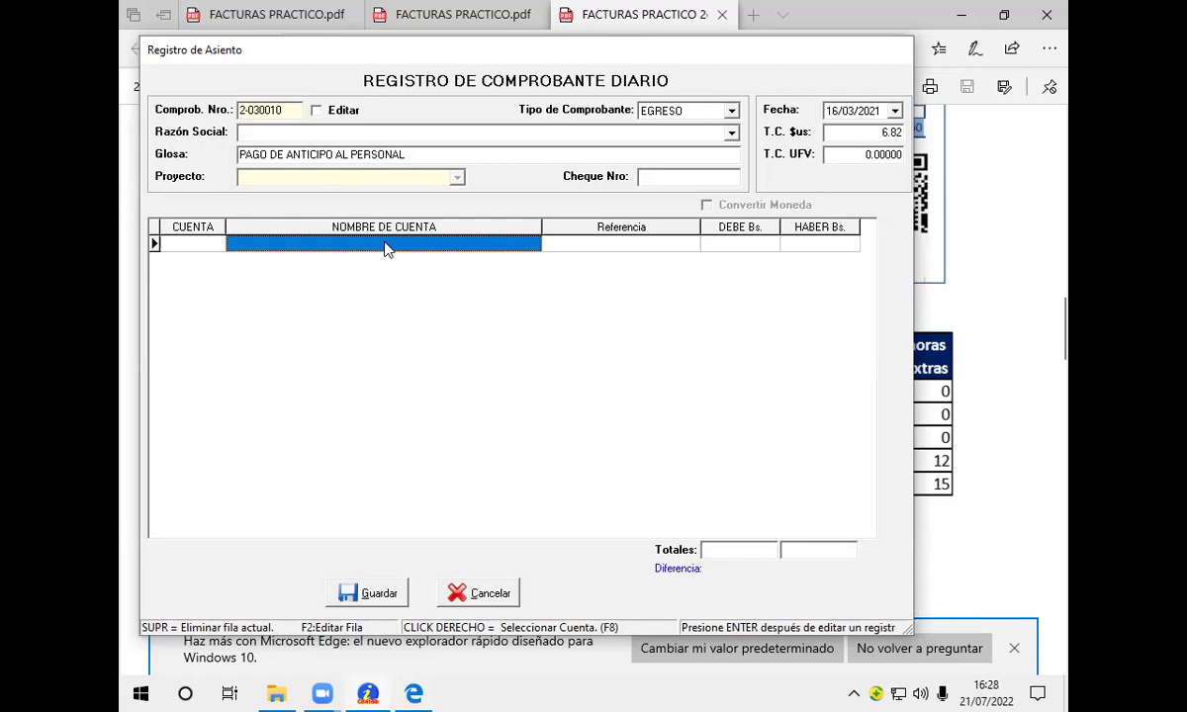
right_click(385, 246)
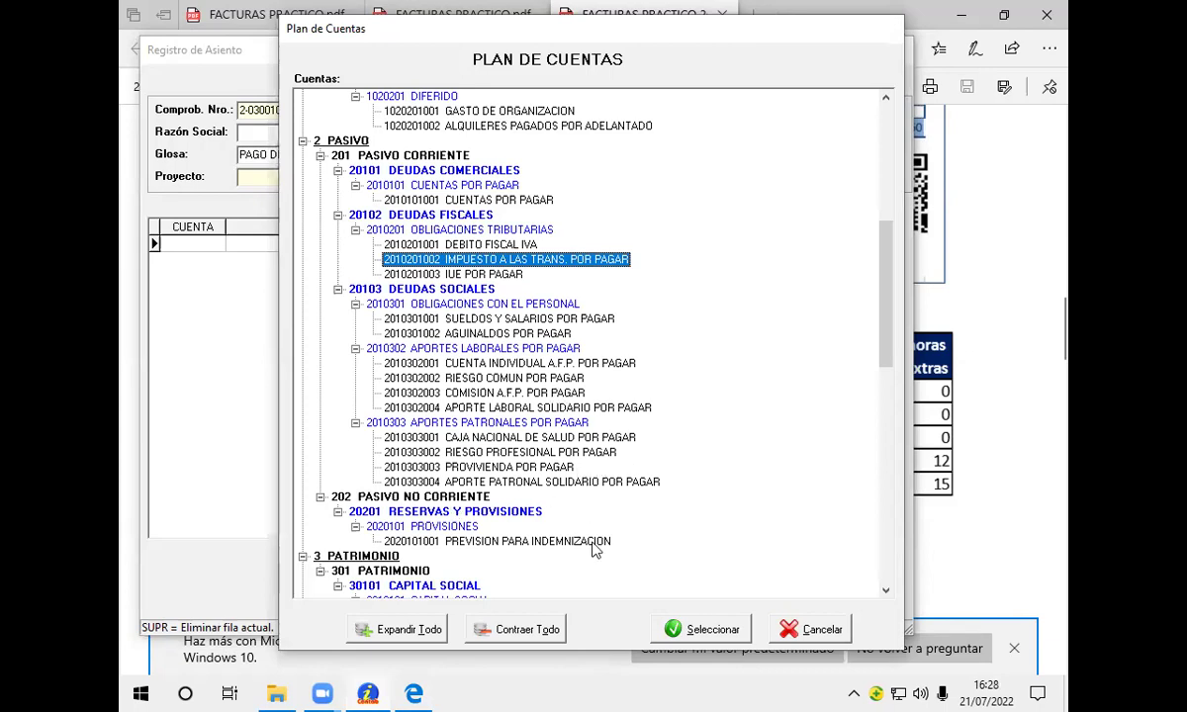
left_click(802, 631)
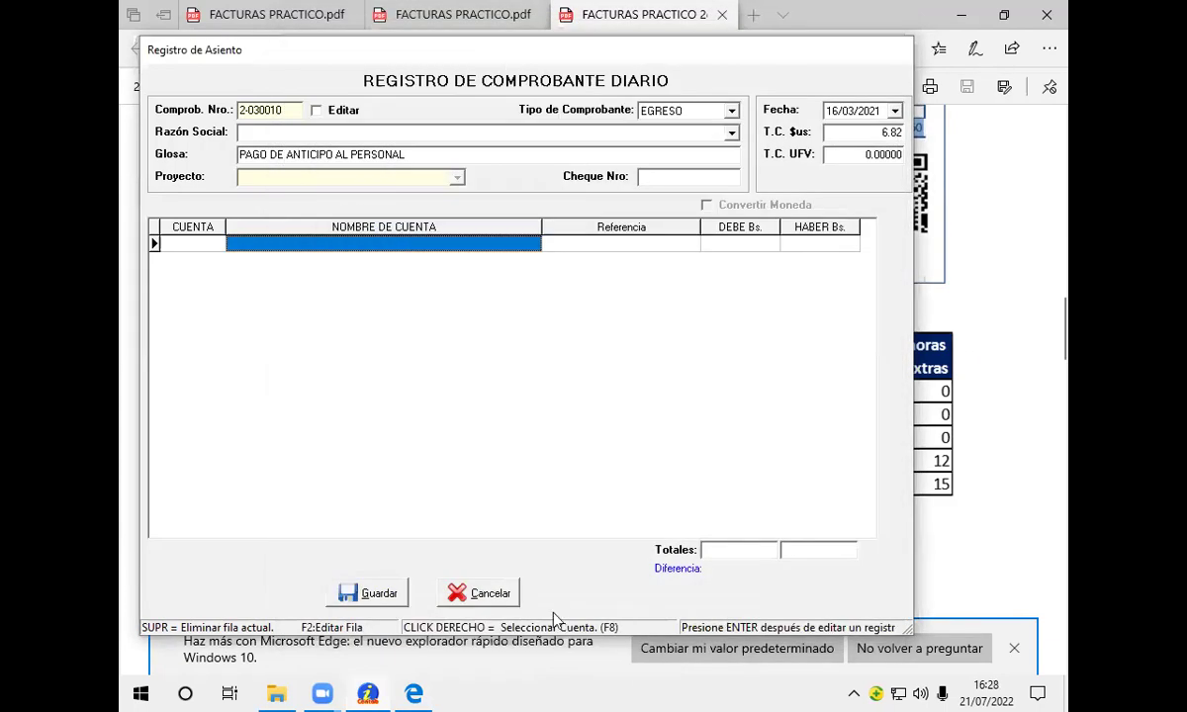
Discard the unfinished voucher and open the Libro Diario for the year
left_click(482, 592)
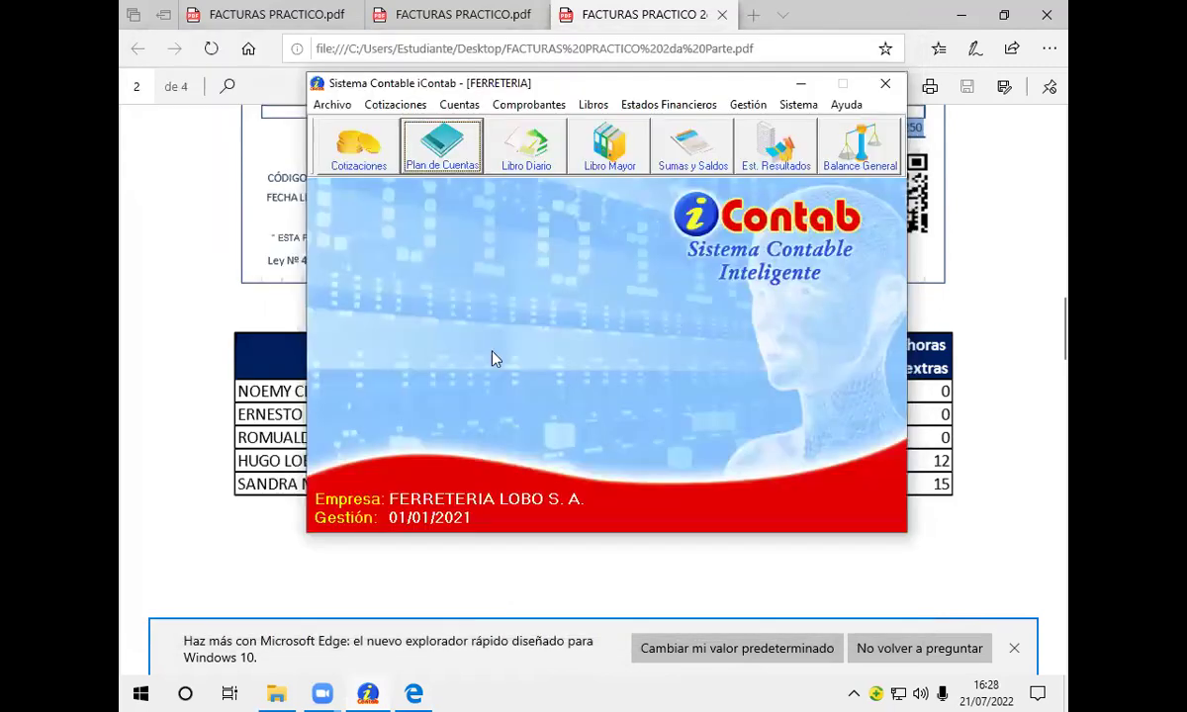
left_click(597, 104)
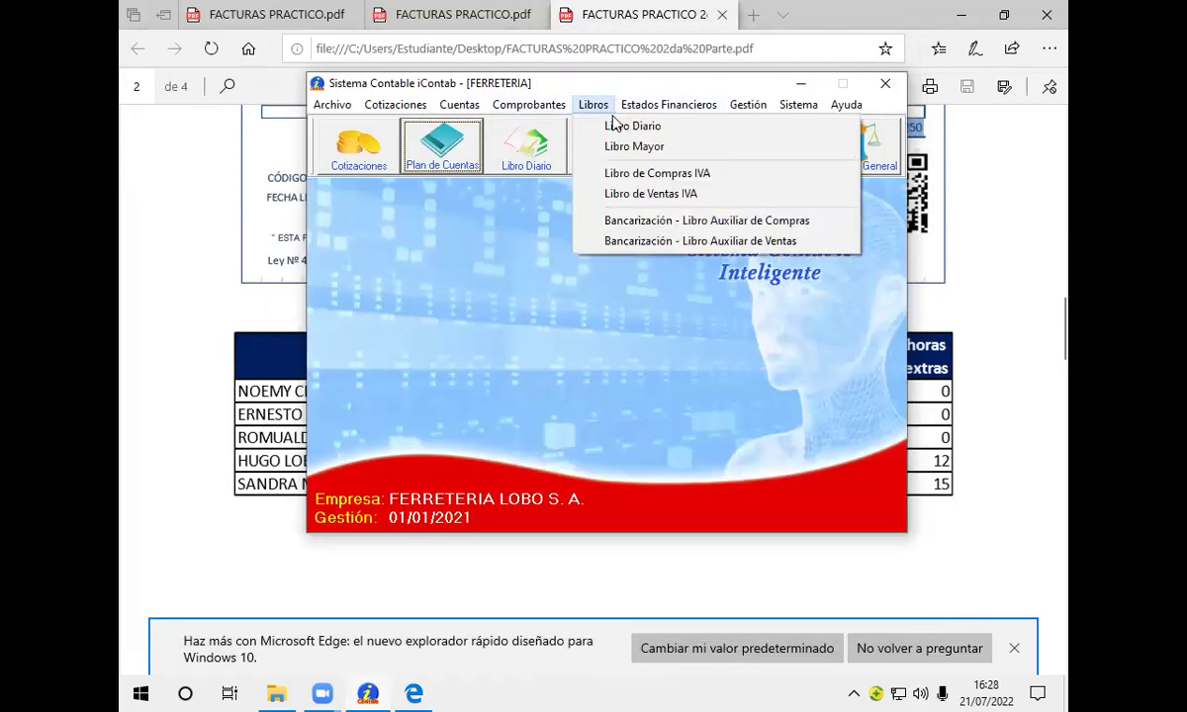
left_click(615, 122)
left_click(550, 277)
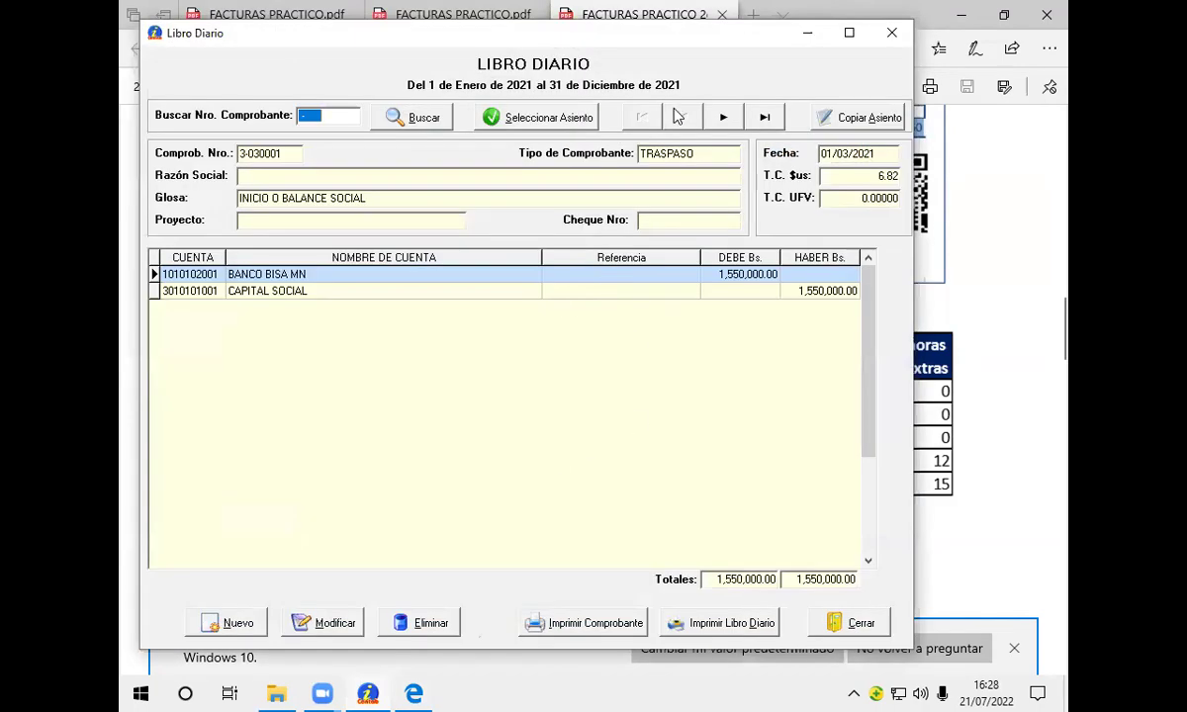
Step through the journal entries up to the last one, sales entry 3-030003
left_click(725, 117)
left_click(725, 118)
left_click(726, 117)
left_click(725, 118)
left_click(726, 118)
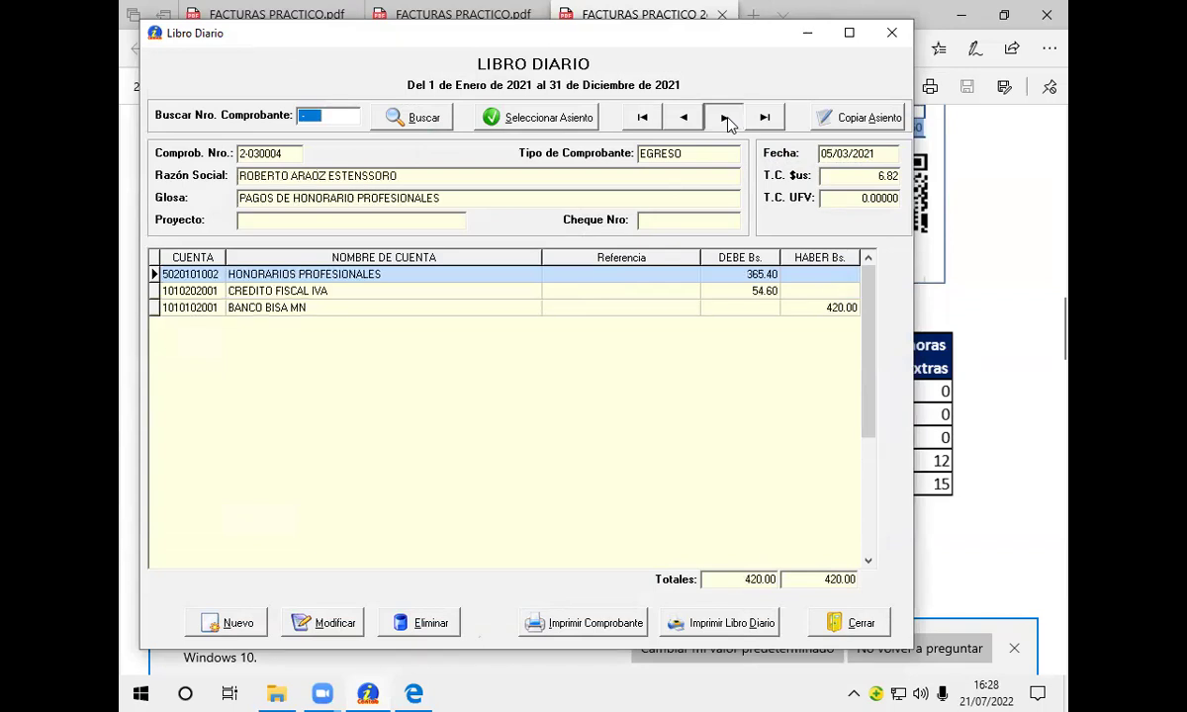
left_click(725, 118)
left_click(725, 118)
left_click(725, 117)
left_click(725, 118)
left_click(726, 117)
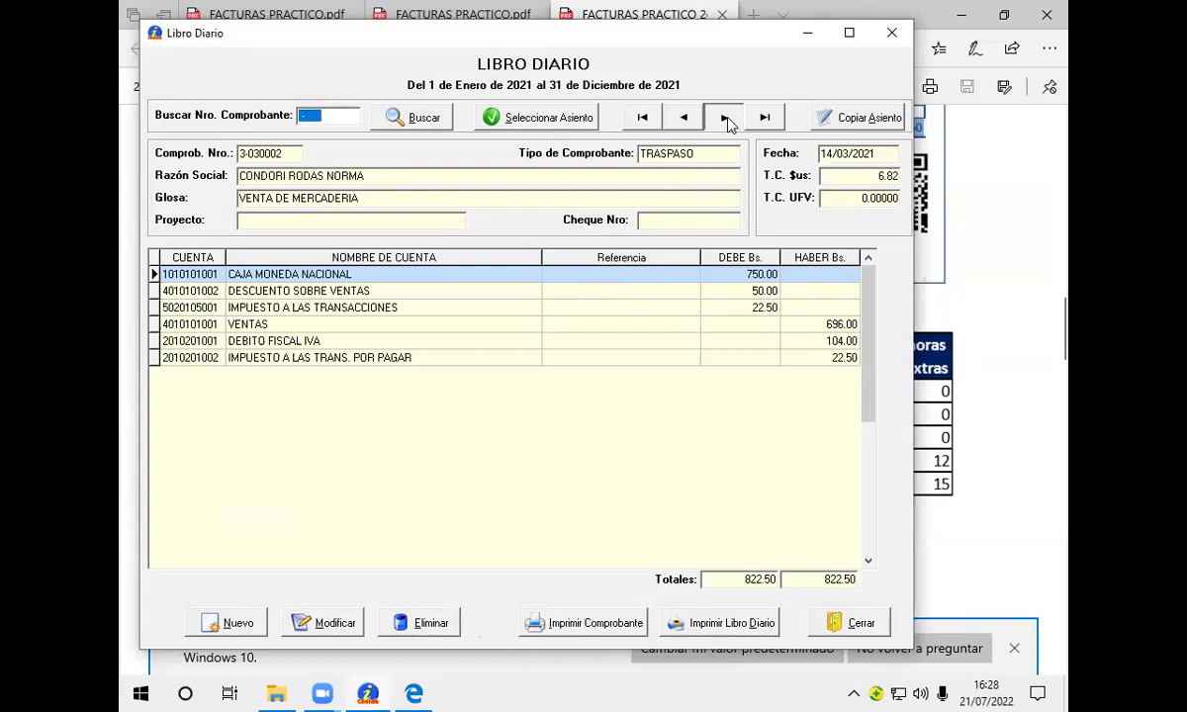
left_click(726, 118)
left_click(725, 118)
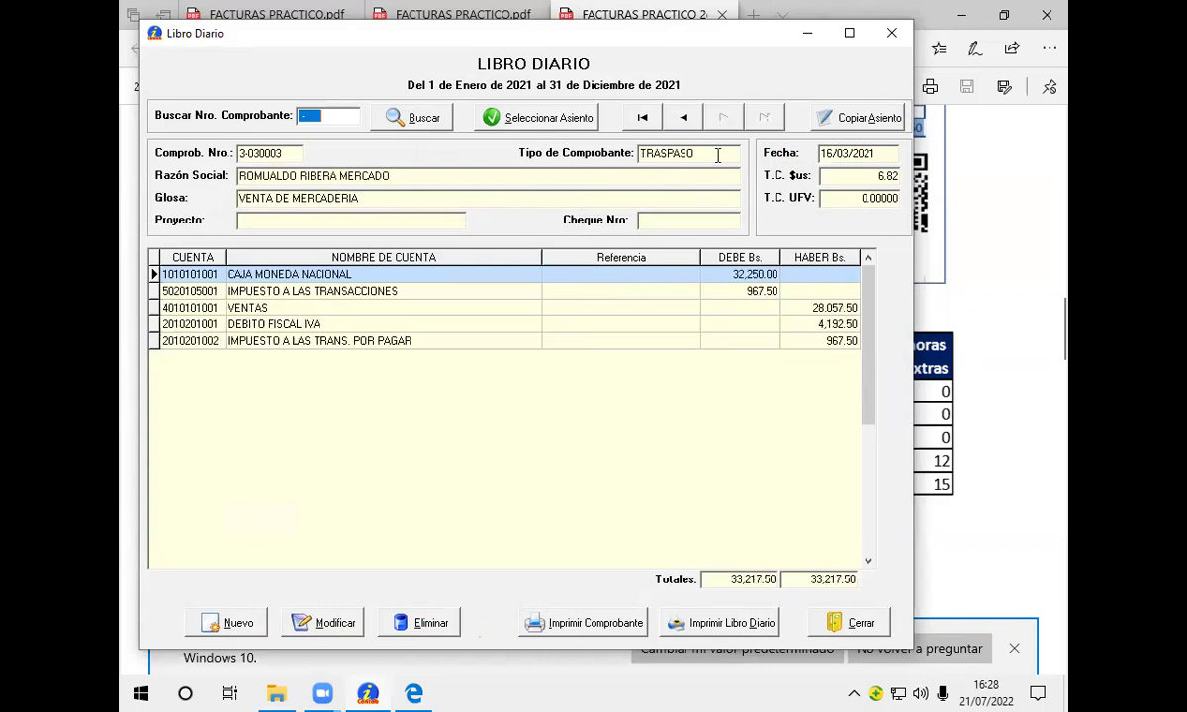
Try Modificar on entry 3-030003 repeatedly, dismissing the empty-journal message each time
left_click(718, 156)
left_click(323, 623)
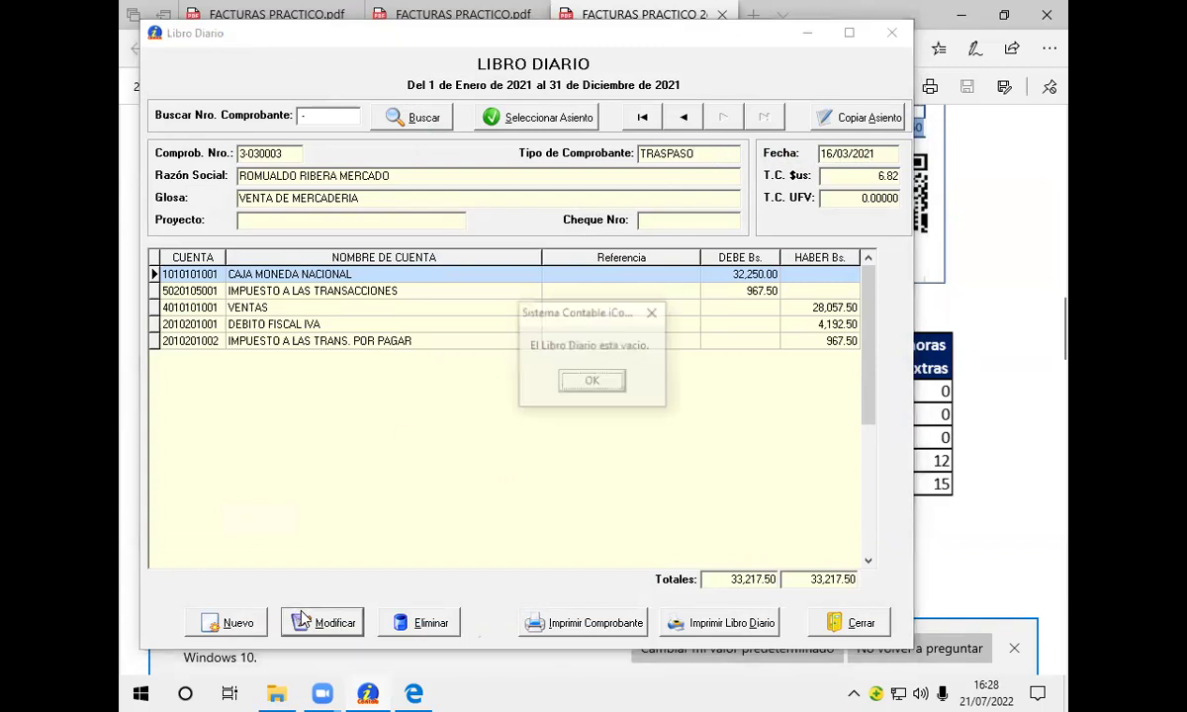
left_click(590, 381)
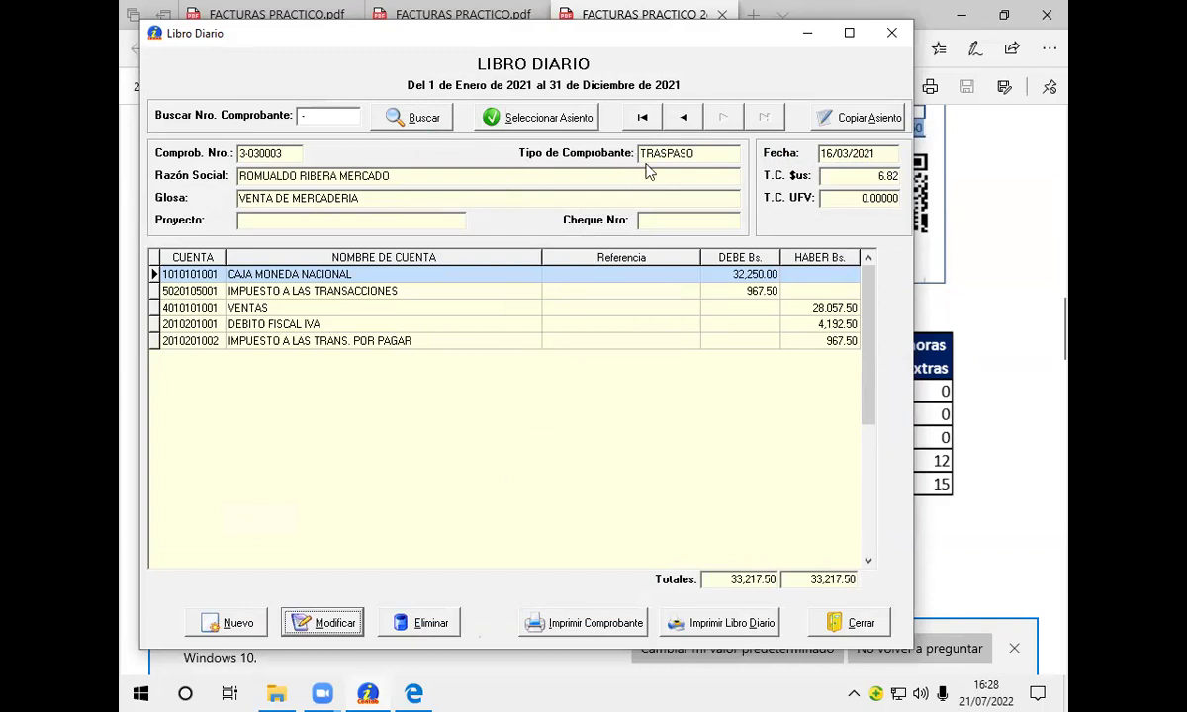
left_click(356, 623)
left_click(591, 379)
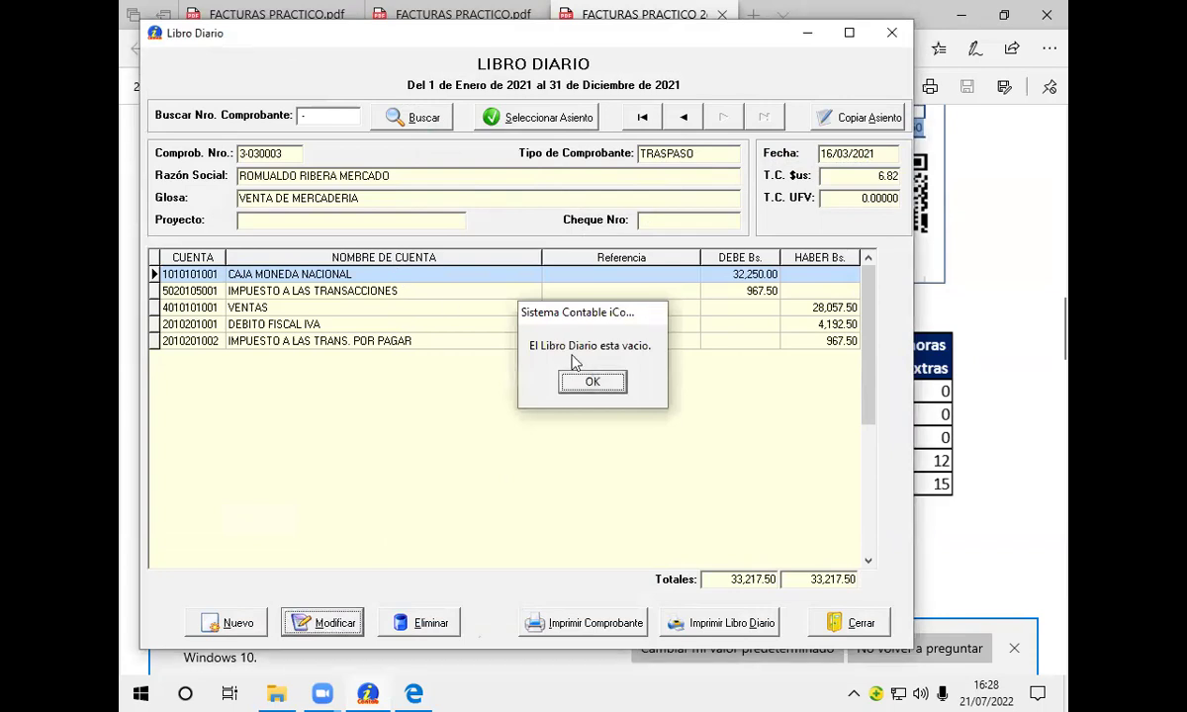
left_click(521, 308)
left_click(522, 290)
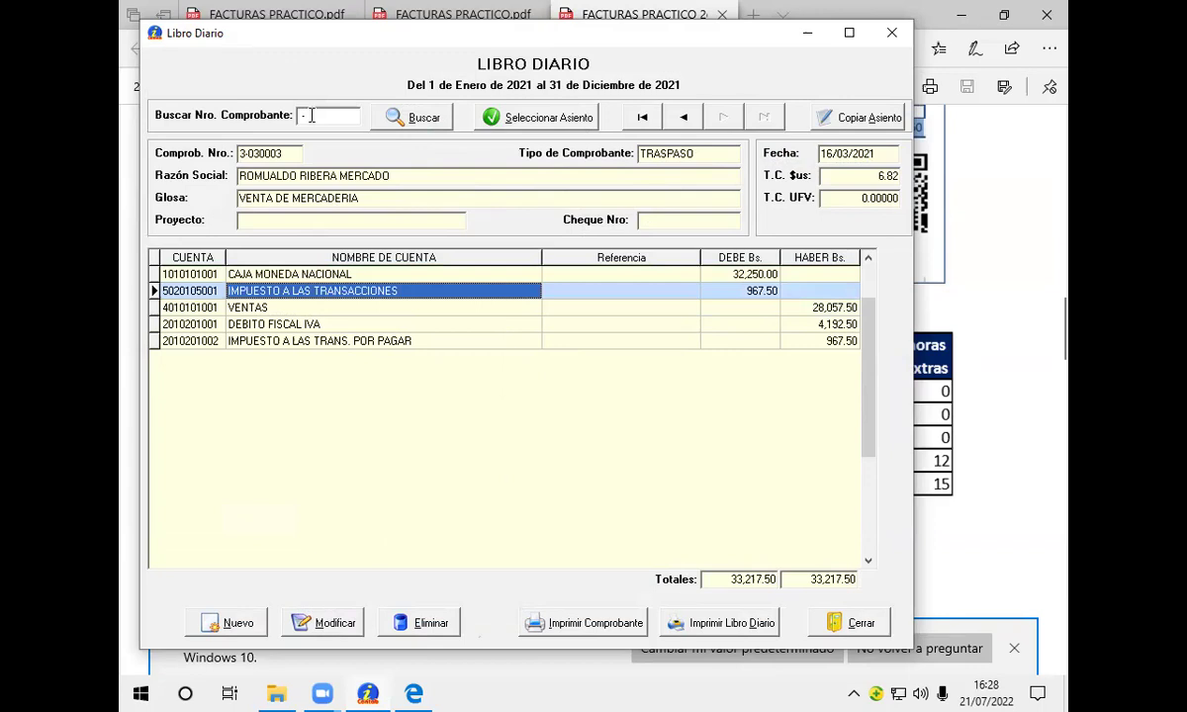
left_click(651, 148)
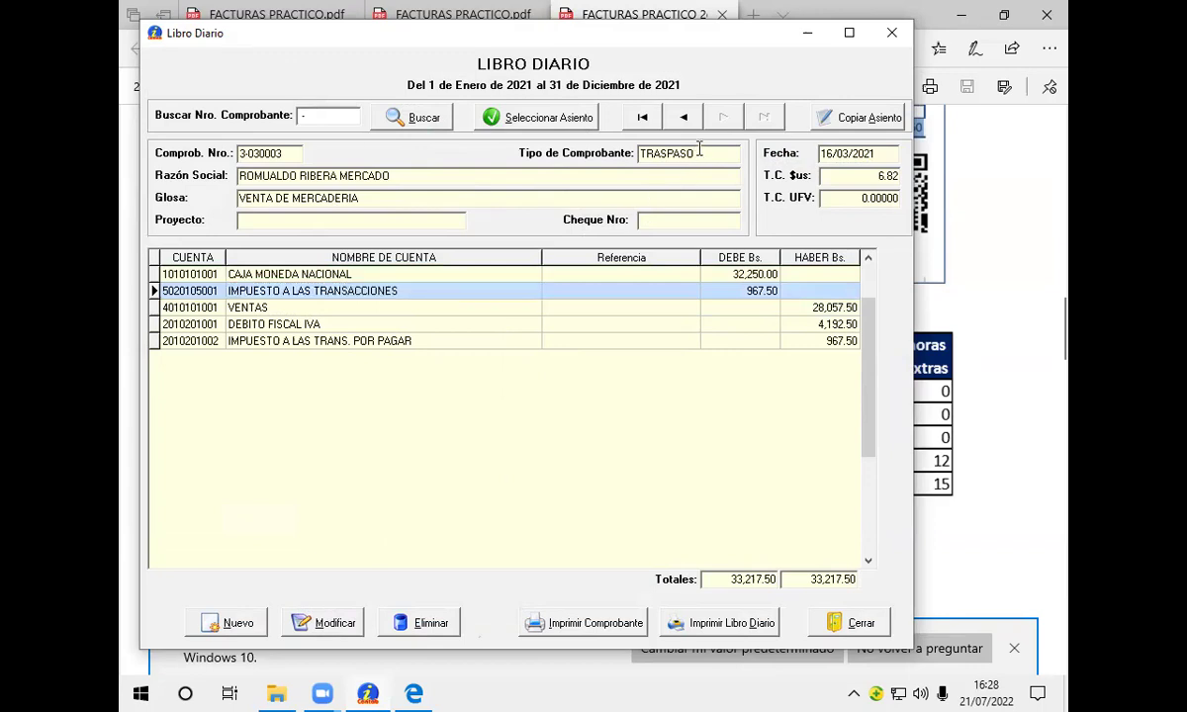
left_click(345, 625)
left_click(594, 383)
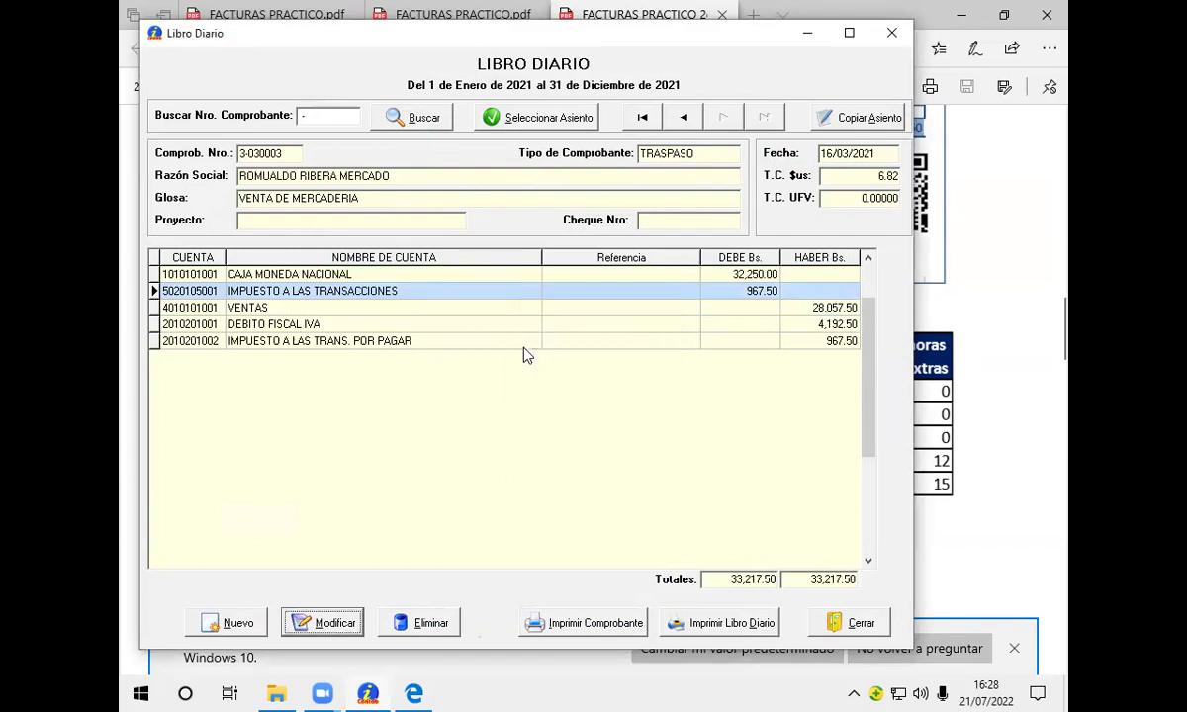
Inspect the entry's line reference cells, retry Modificar once more, then close the Libro Diario
left_click(564, 342)
left_click(564, 343)
left_click(564, 344)
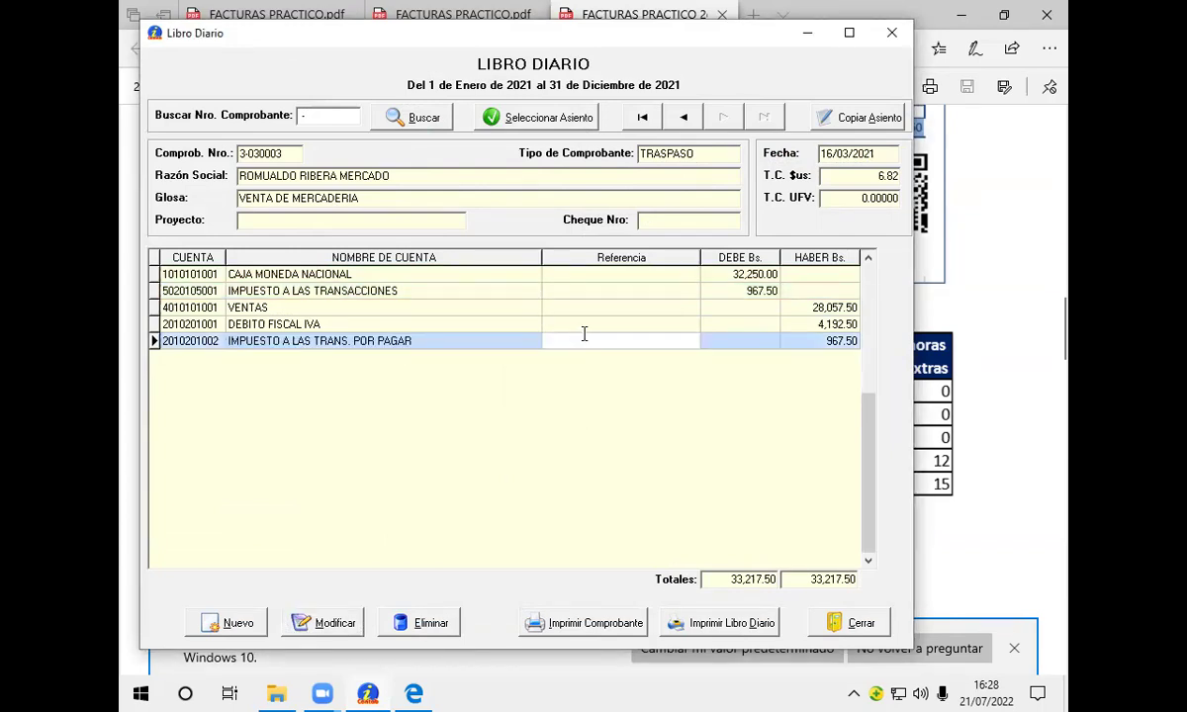
left_click(584, 326)
left_click(592, 309)
left_click(597, 292)
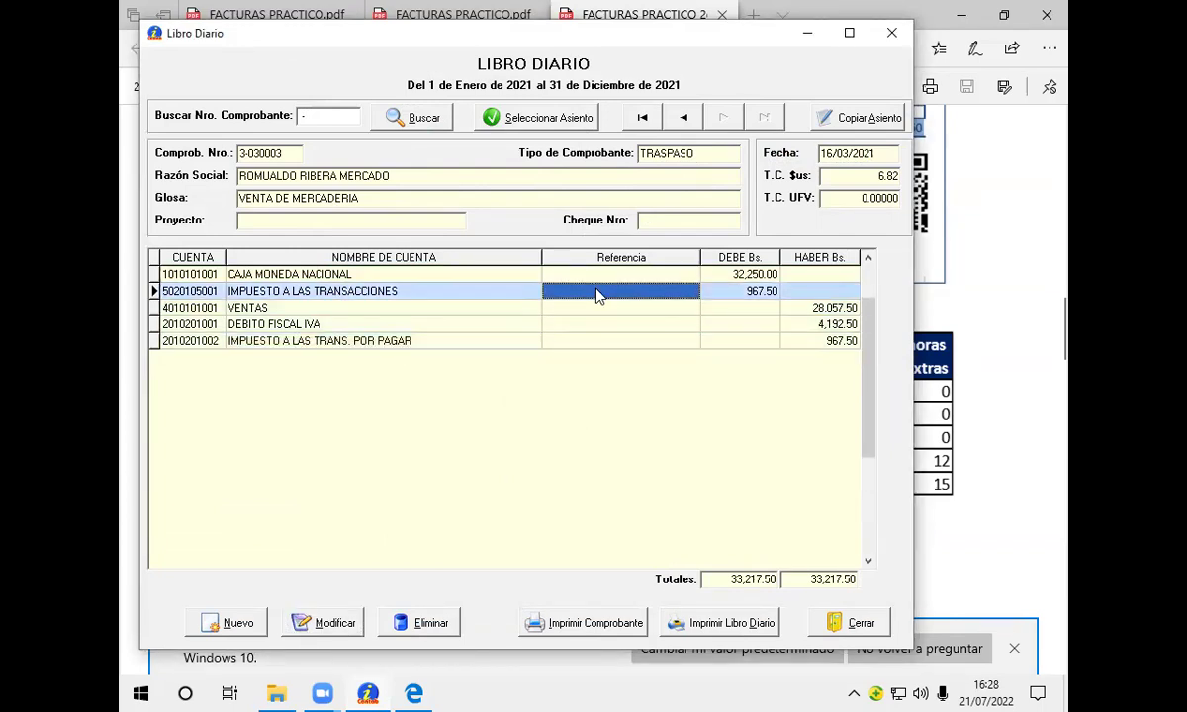
double_click(695, 156)
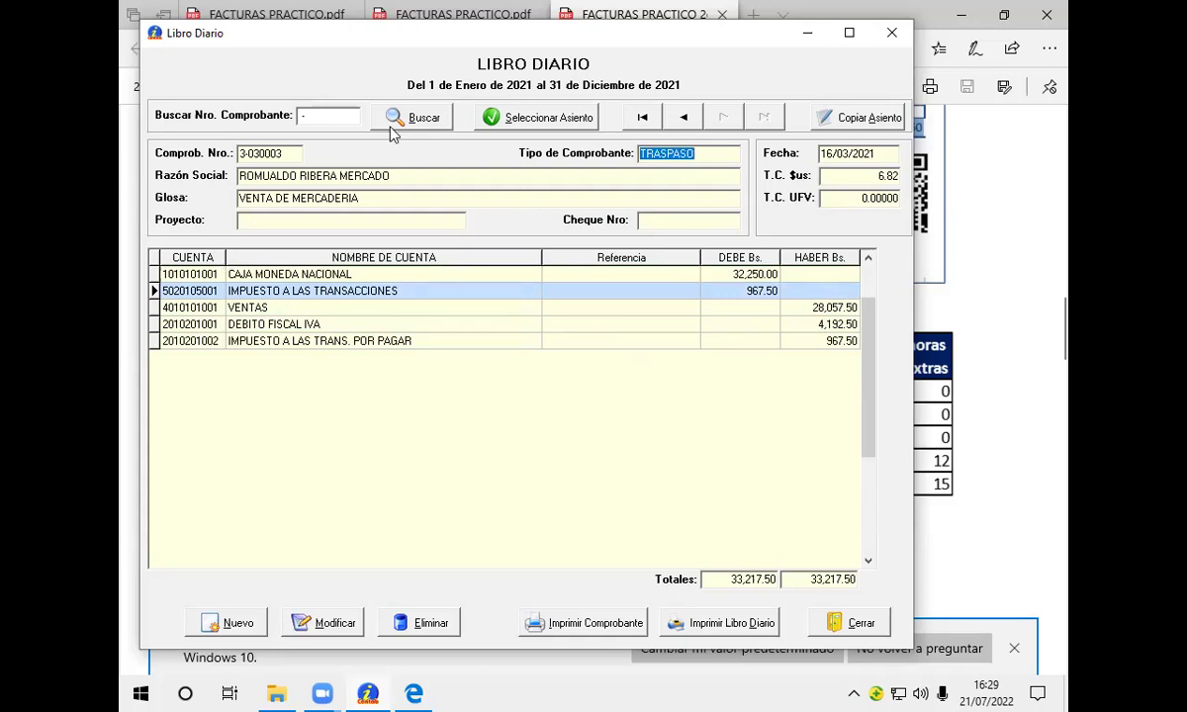
left_click(337, 623)
left_click(591, 383)
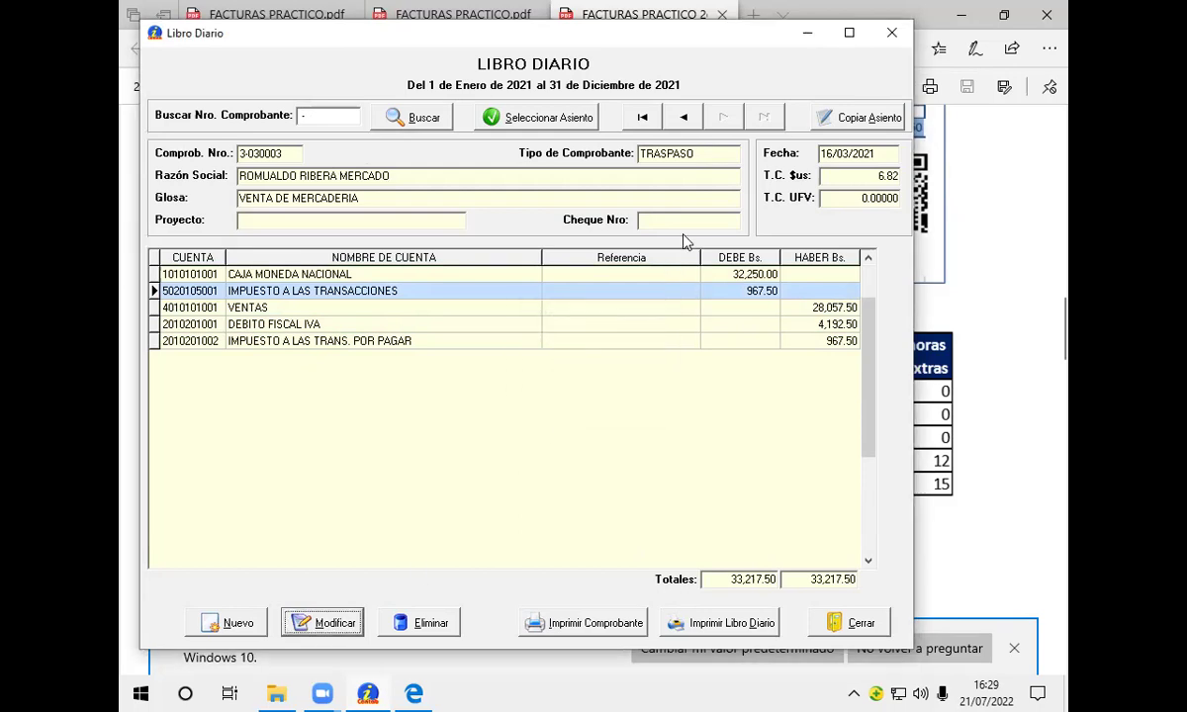
double_click(727, 147)
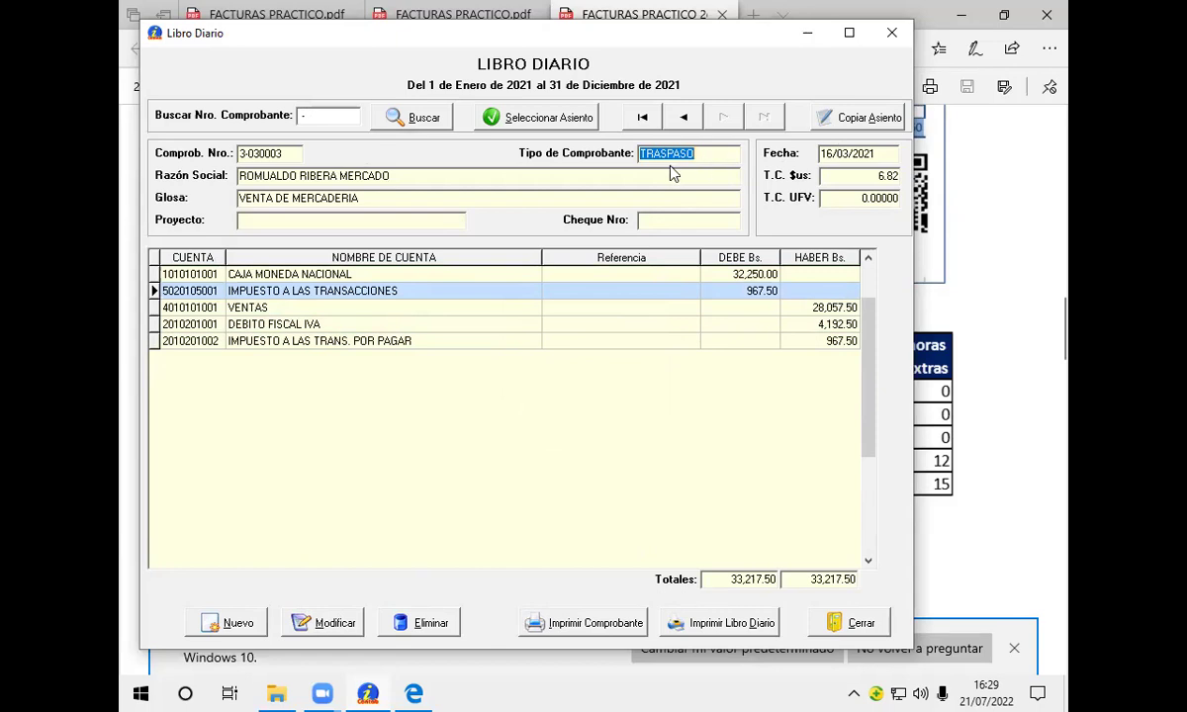
key("End")
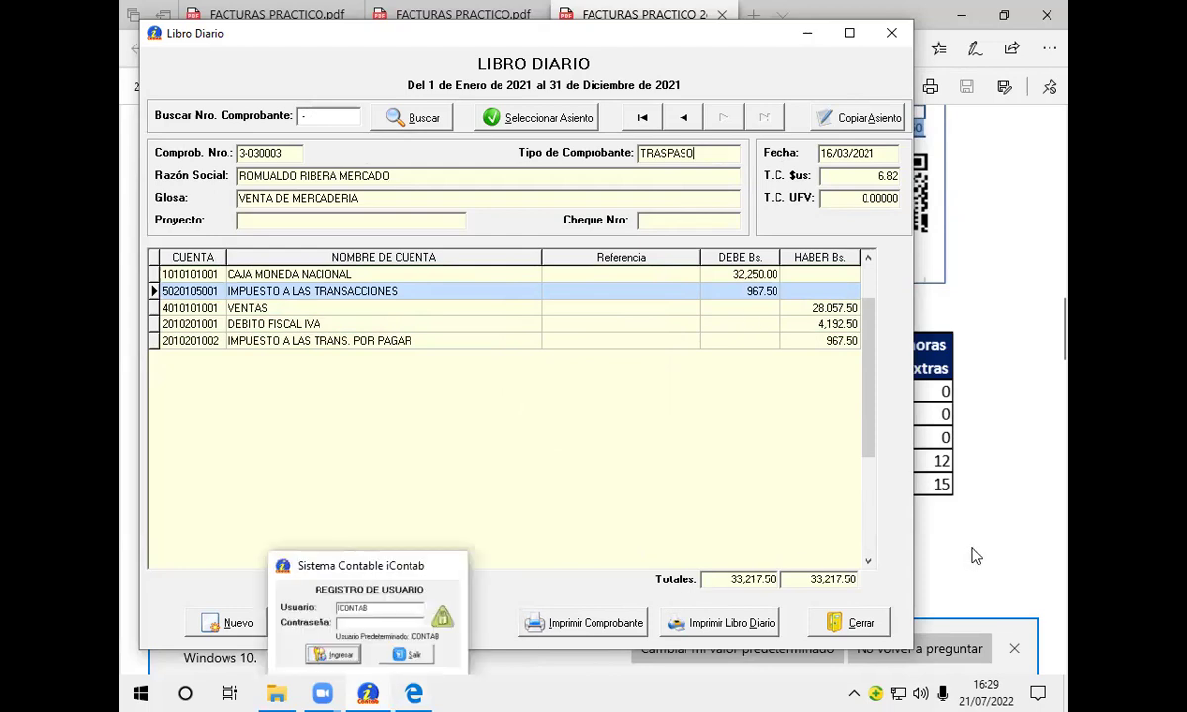
left_click(841, 626)
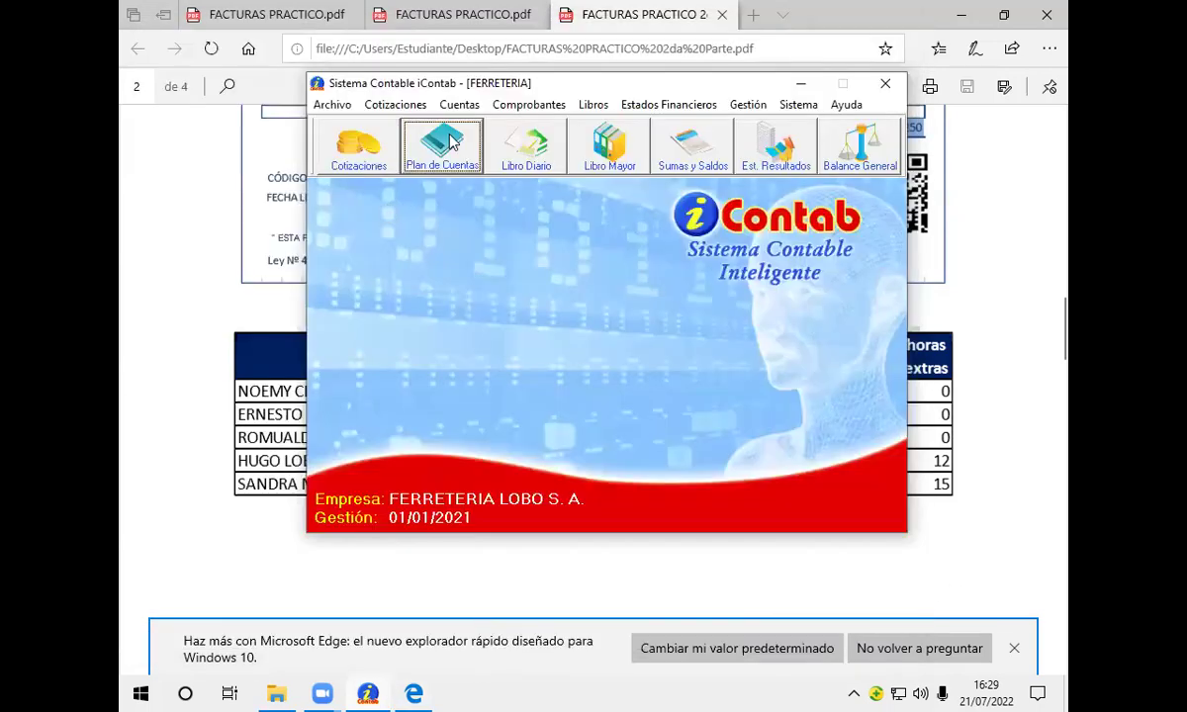
Open a new EGRESO voucher 2-030010 dated 16/03/2021 and clear stray text from Glosa
left_click(530, 104)
left_click(549, 125)
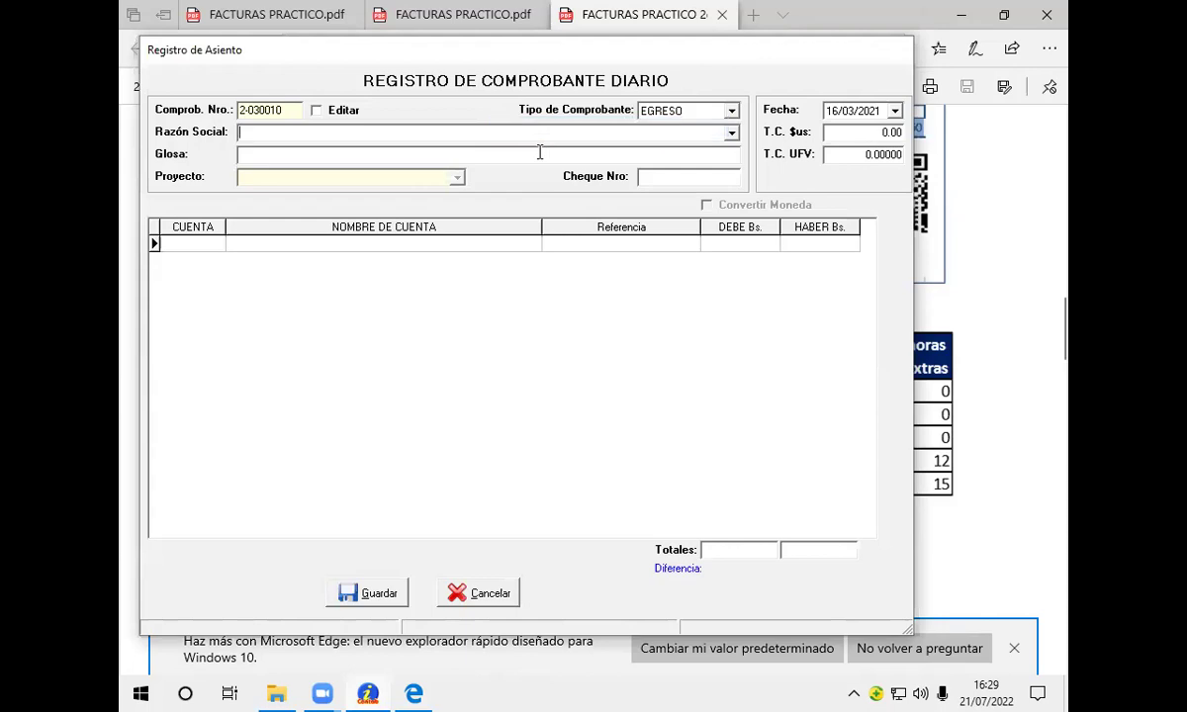
left_click(456, 153)
type("AA")
key("BackSpace")
key("BackSpace")
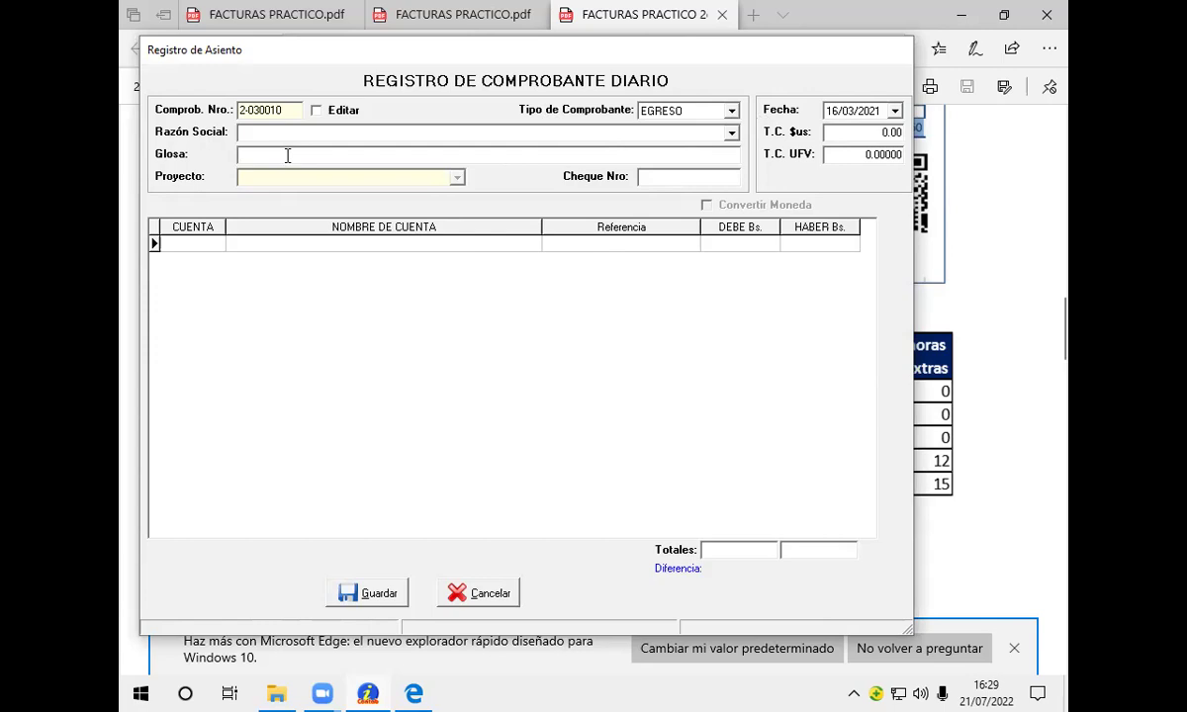
Enter 'PAGO DE ANTICIPO AL PERSONAL' as the voucher's Glosa, correcting the accented E
type("PAGO DE ANTICIPO AL PE")
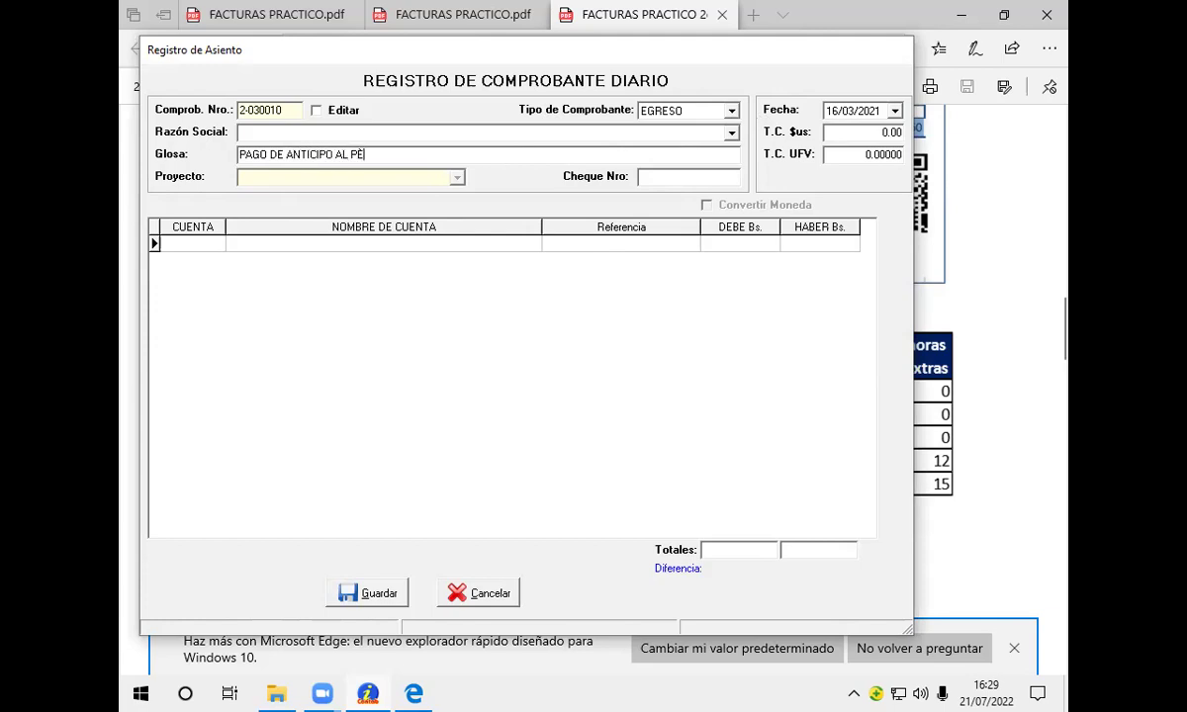
key("BackSpace")
type("ERSONAL")
left_click(371, 244)
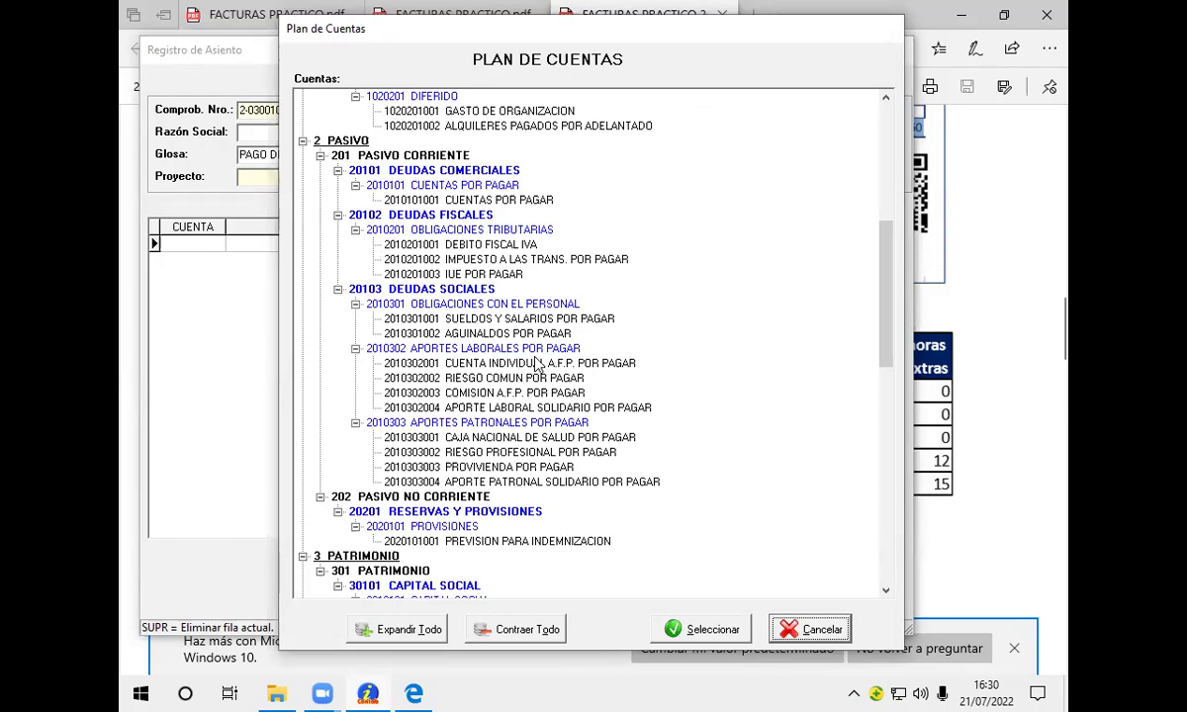
scroll(537, 366, "down", 4)
scroll(537, 366, "up", 1)
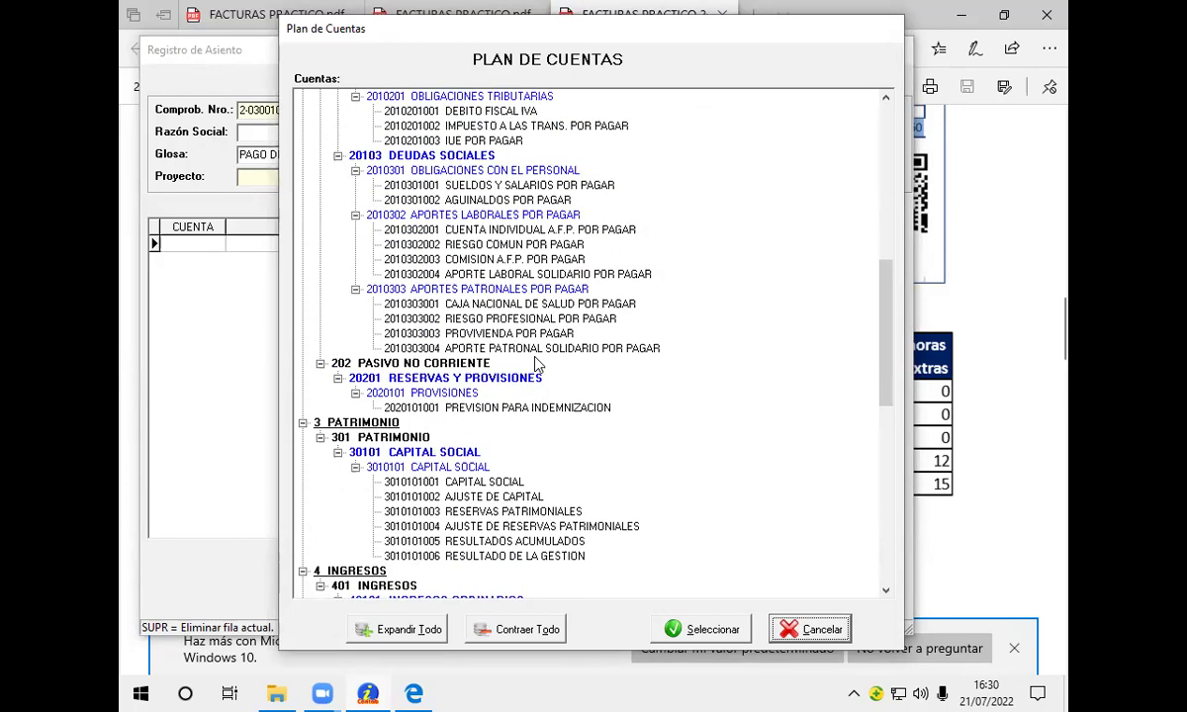
scroll(538, 366, "up", 12)
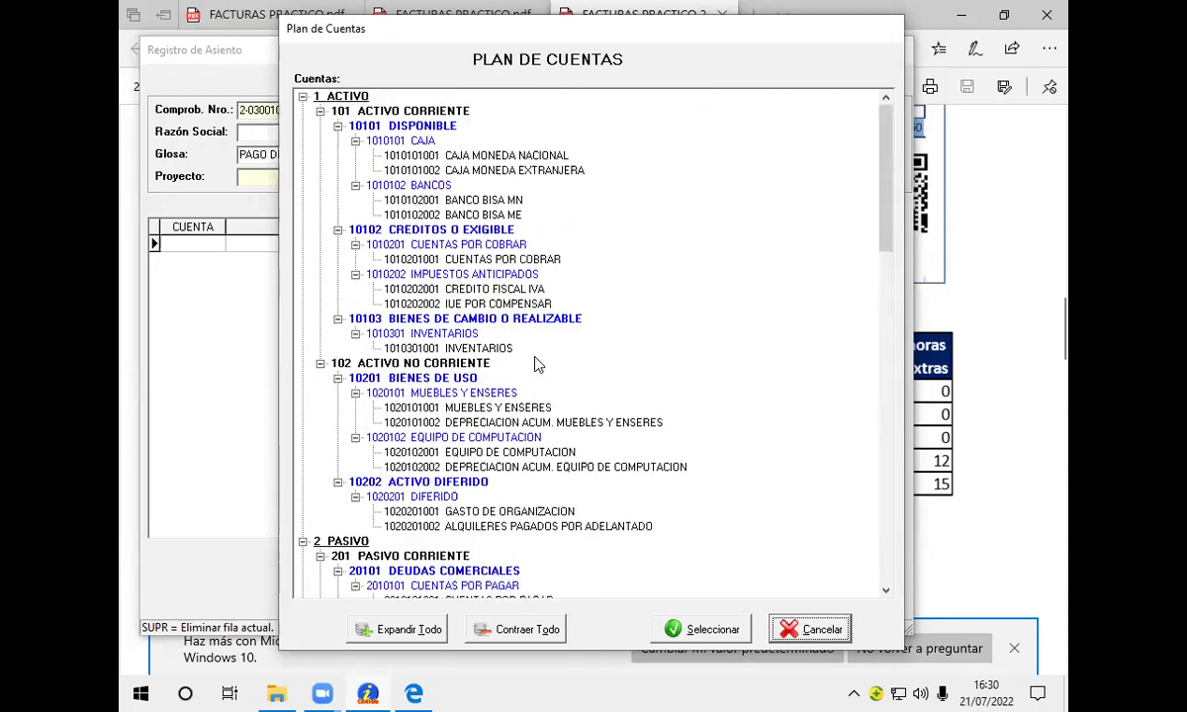
scroll(538, 366, "down", 1)
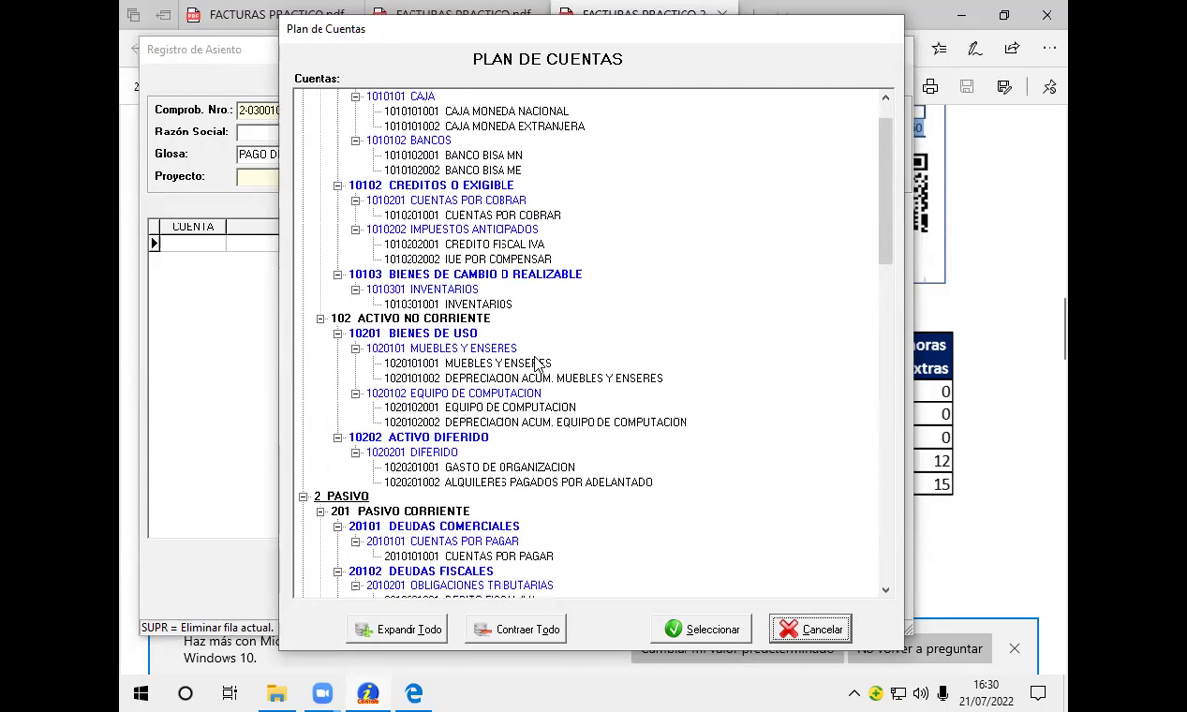
scroll(537, 366, "down", 3)
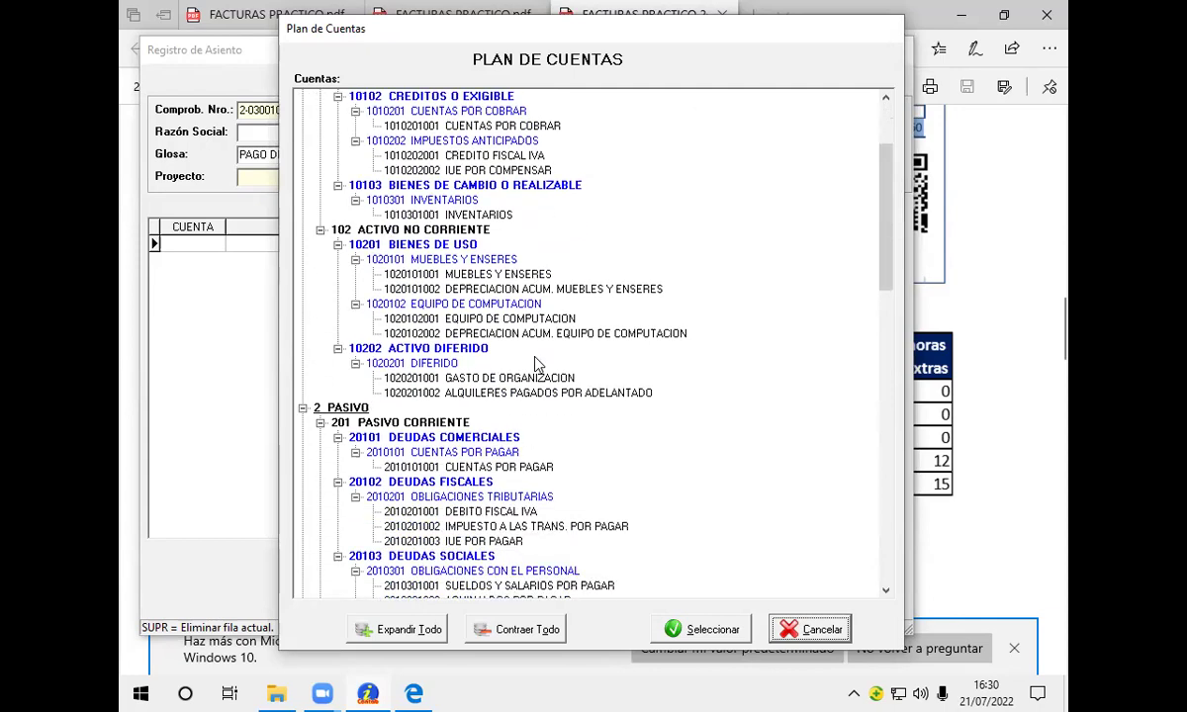
scroll(537, 367, "down", 1)
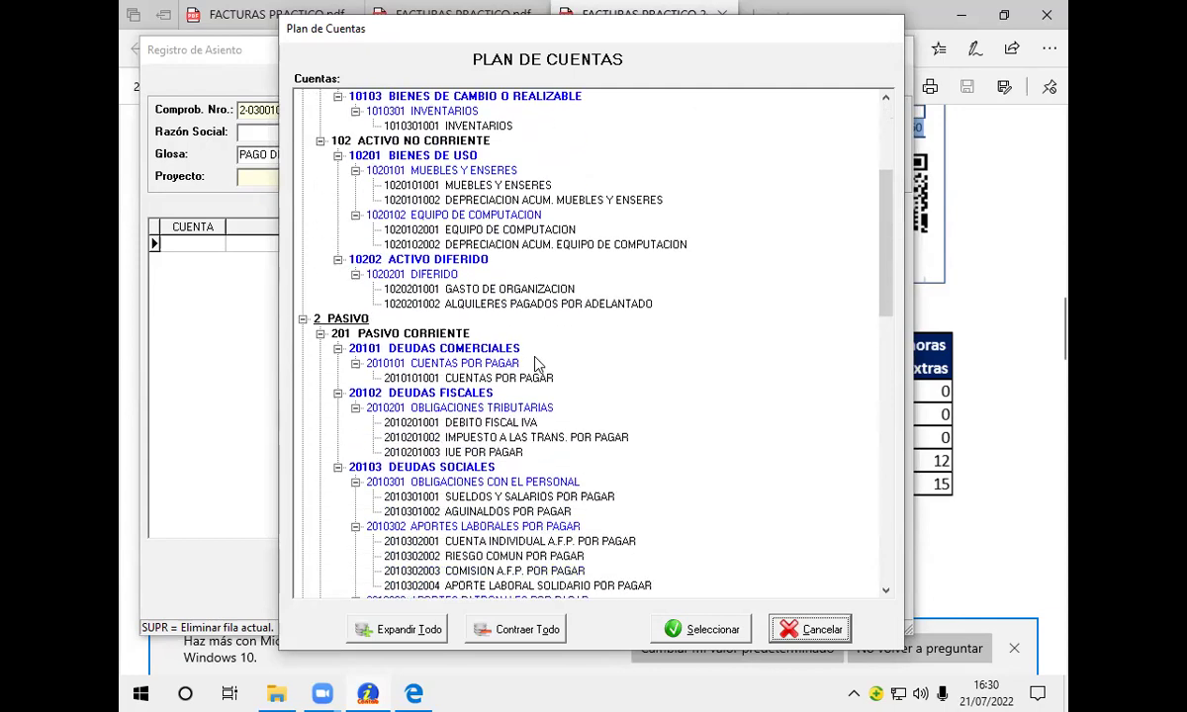
scroll(537, 366, "down", 1)
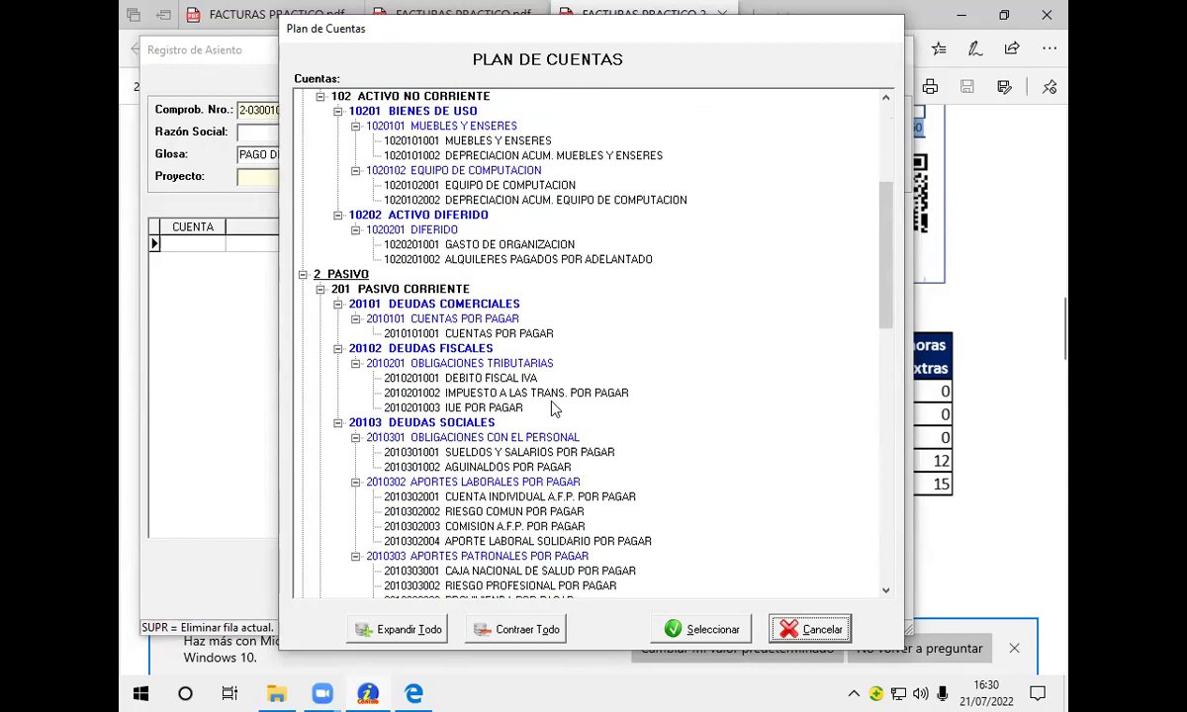
scroll(555, 409, "down", 2)
scroll(554, 408, "down", 2)
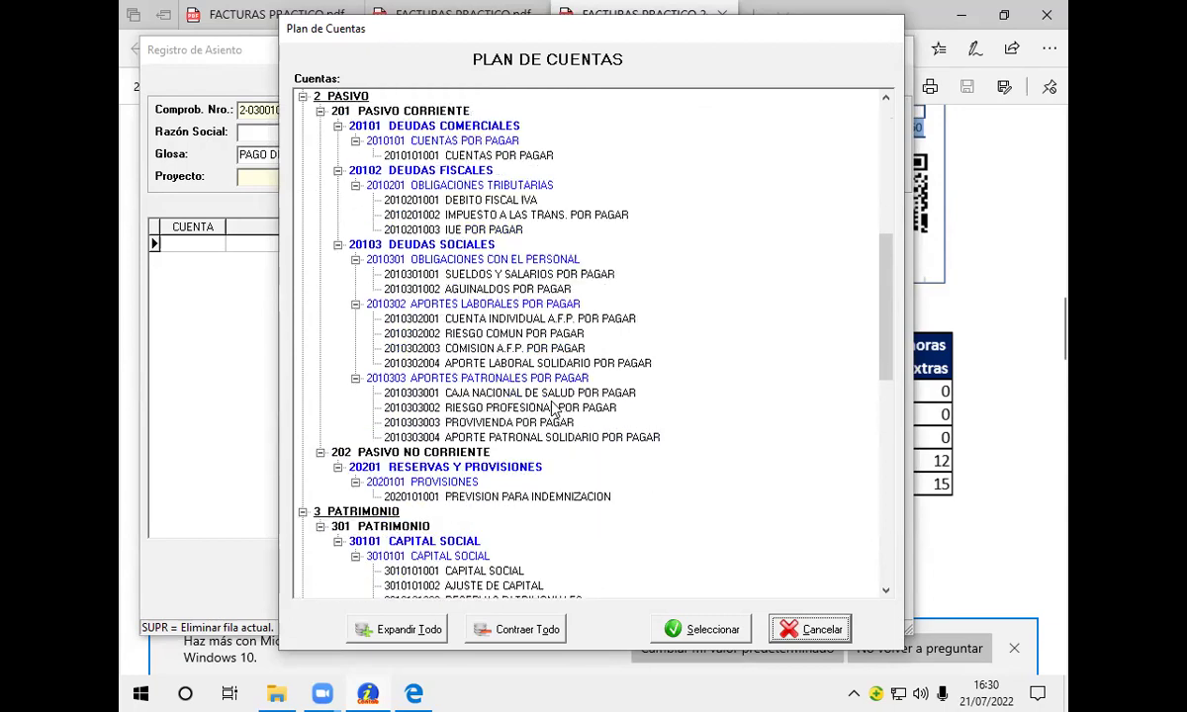
scroll(554, 408, "down", 2)
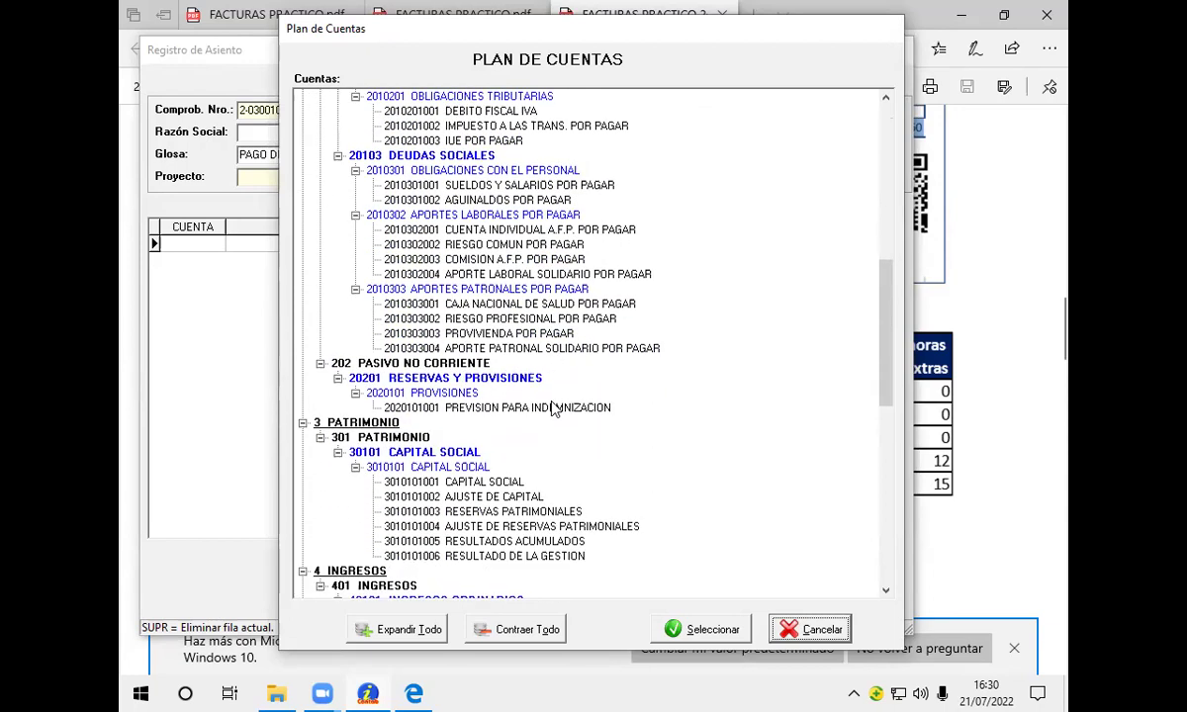
scroll(554, 408, "down", 2)
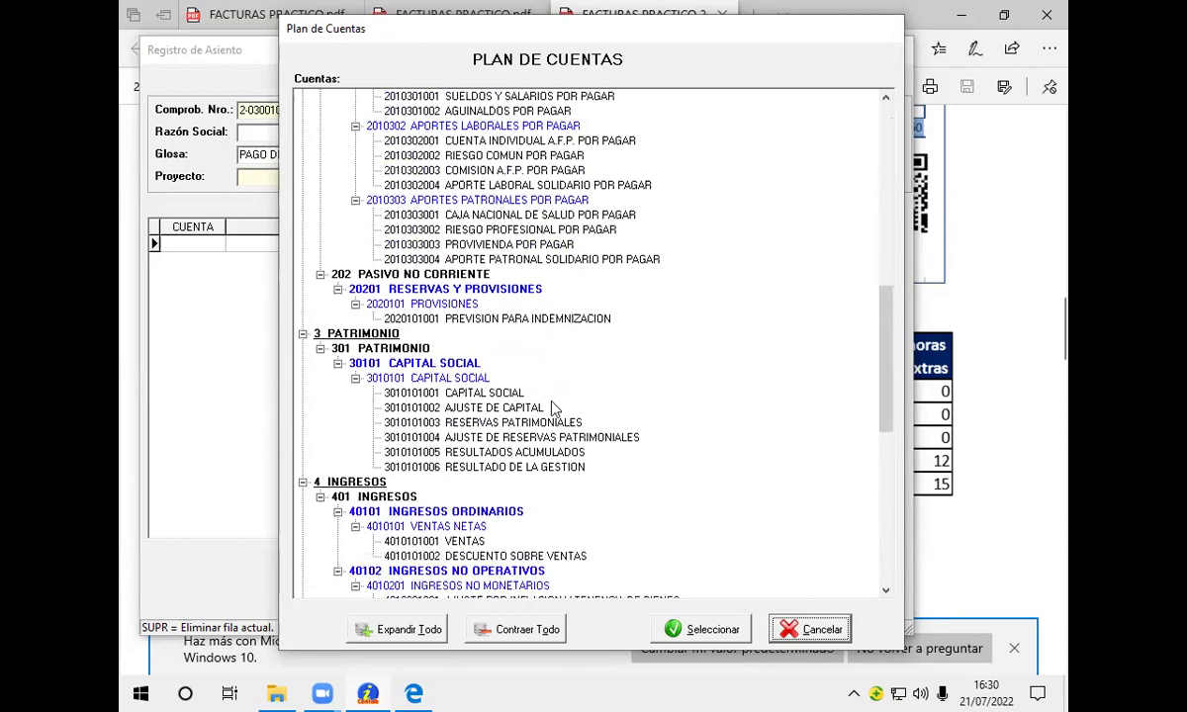
scroll(554, 408, "down", 2)
scroll(554, 409, "down", 1)
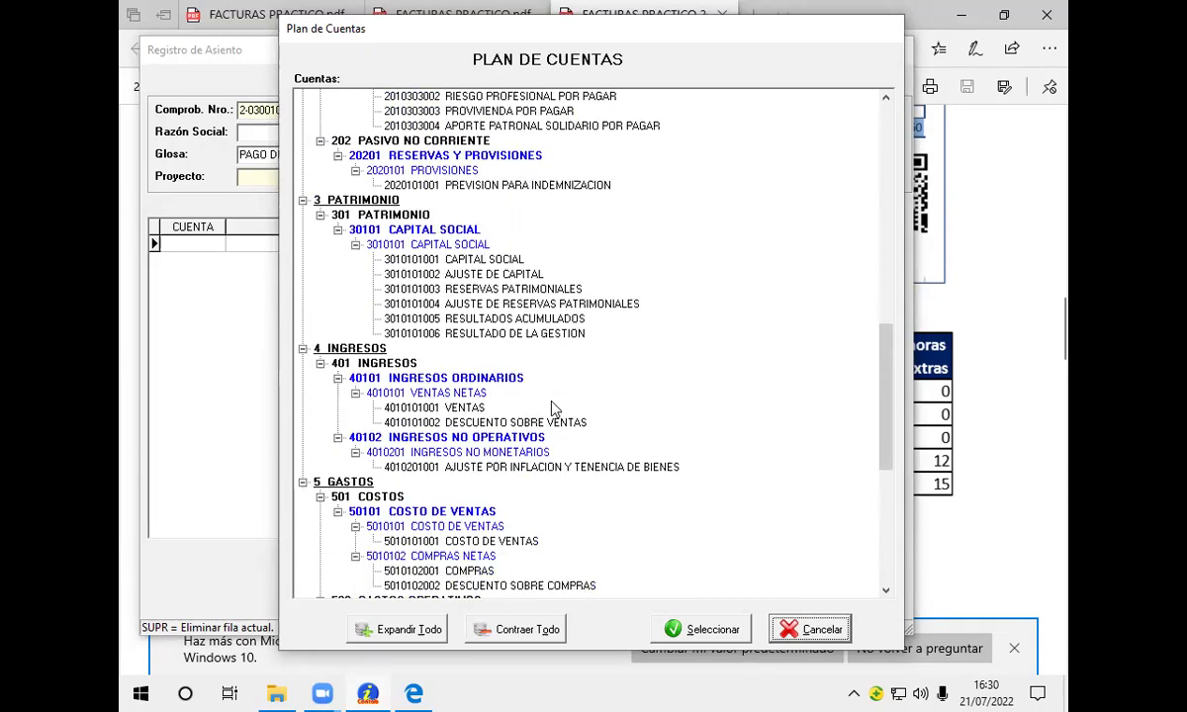
scroll(554, 408, "down", 1)
scroll(554, 409, "down", 2)
scroll(554, 408, "down", 1)
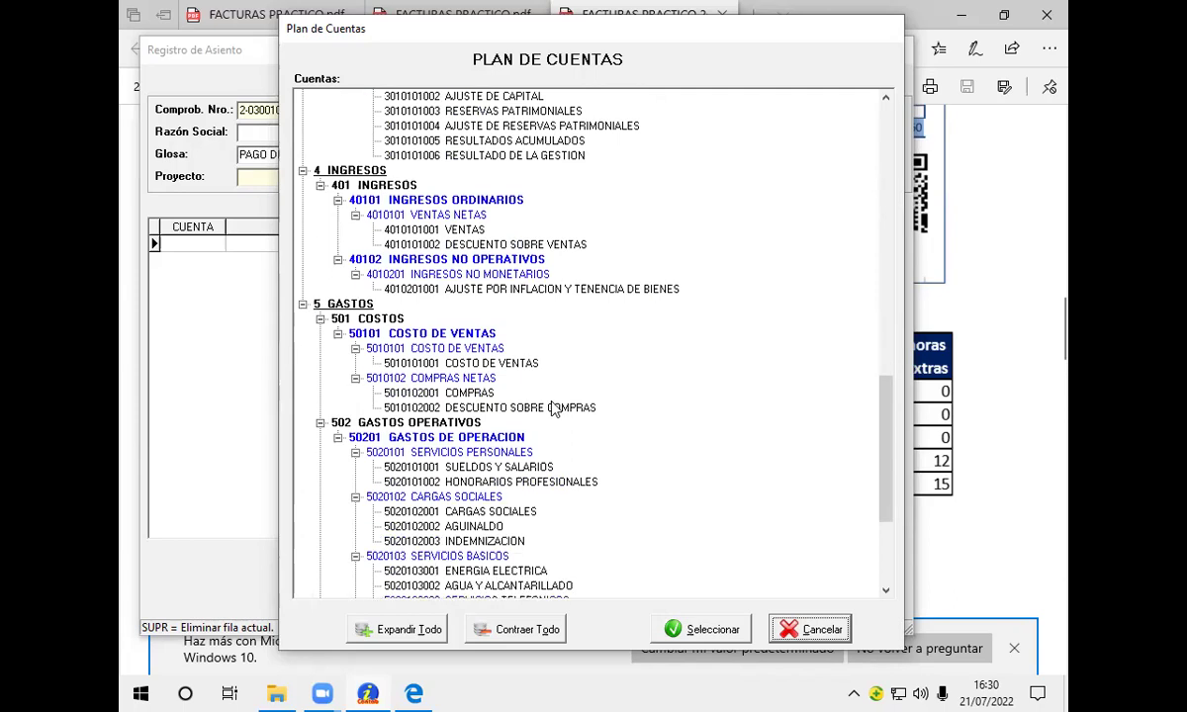
scroll(554, 409, "down", 1)
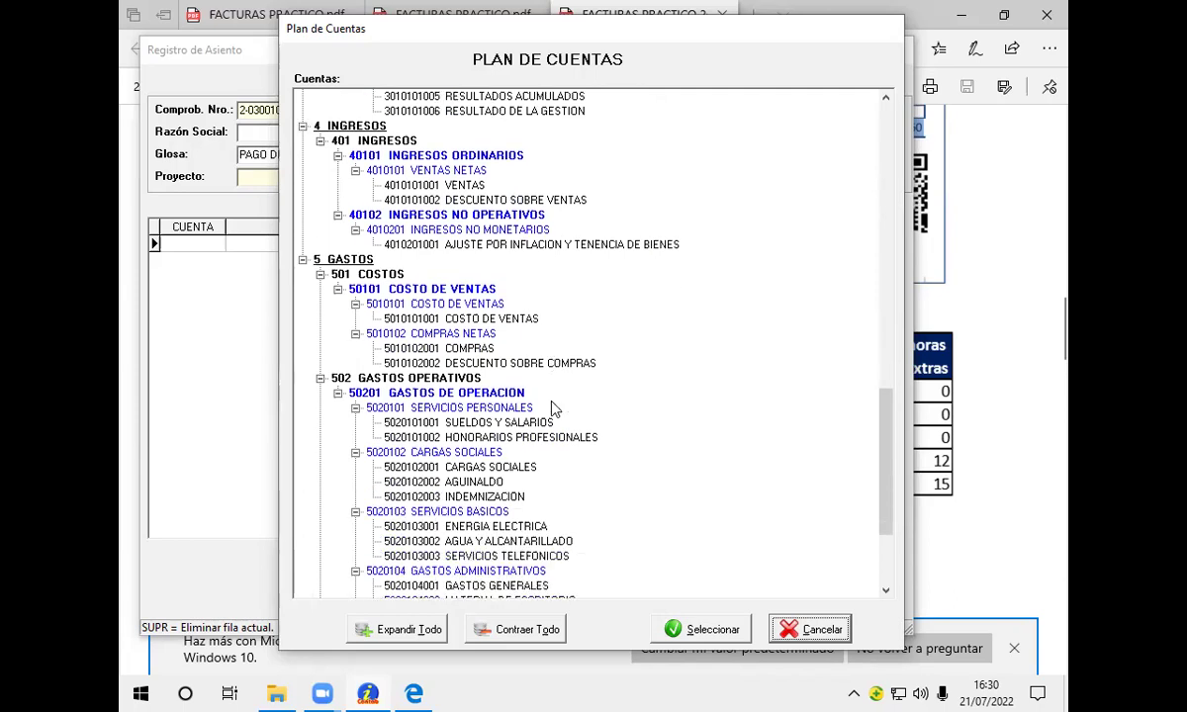
scroll(554, 408, "down", 2)
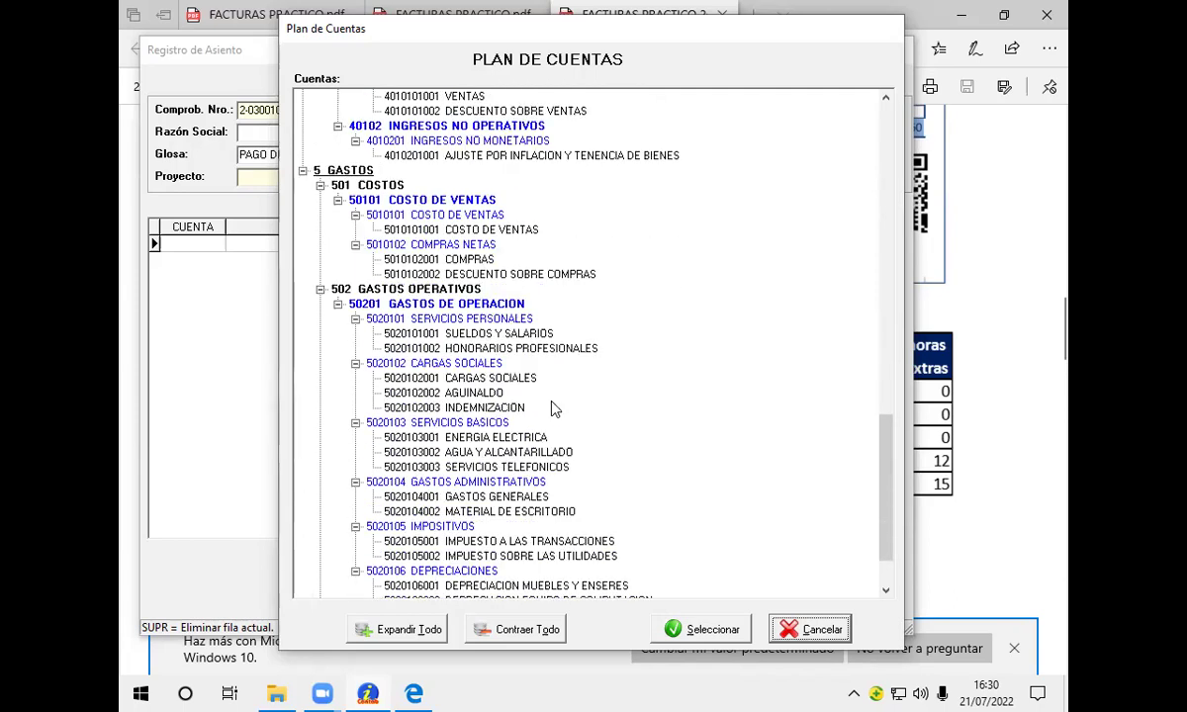
scroll(554, 409, "down", 2)
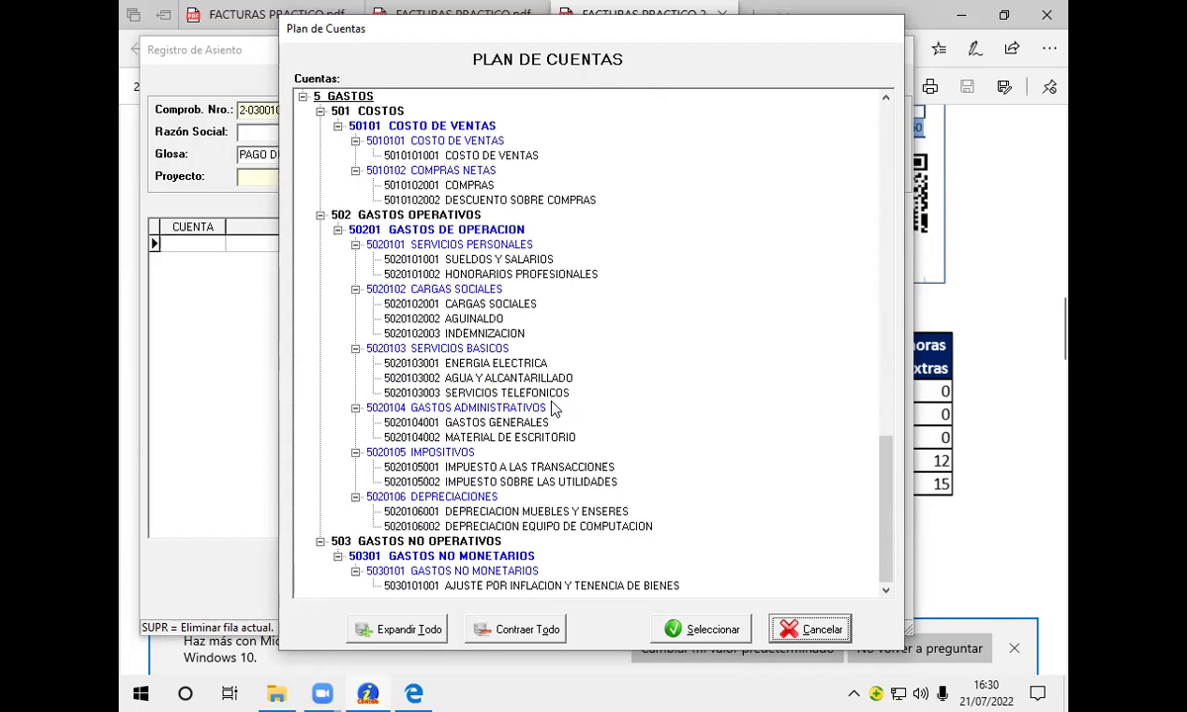
left_click(821, 627)
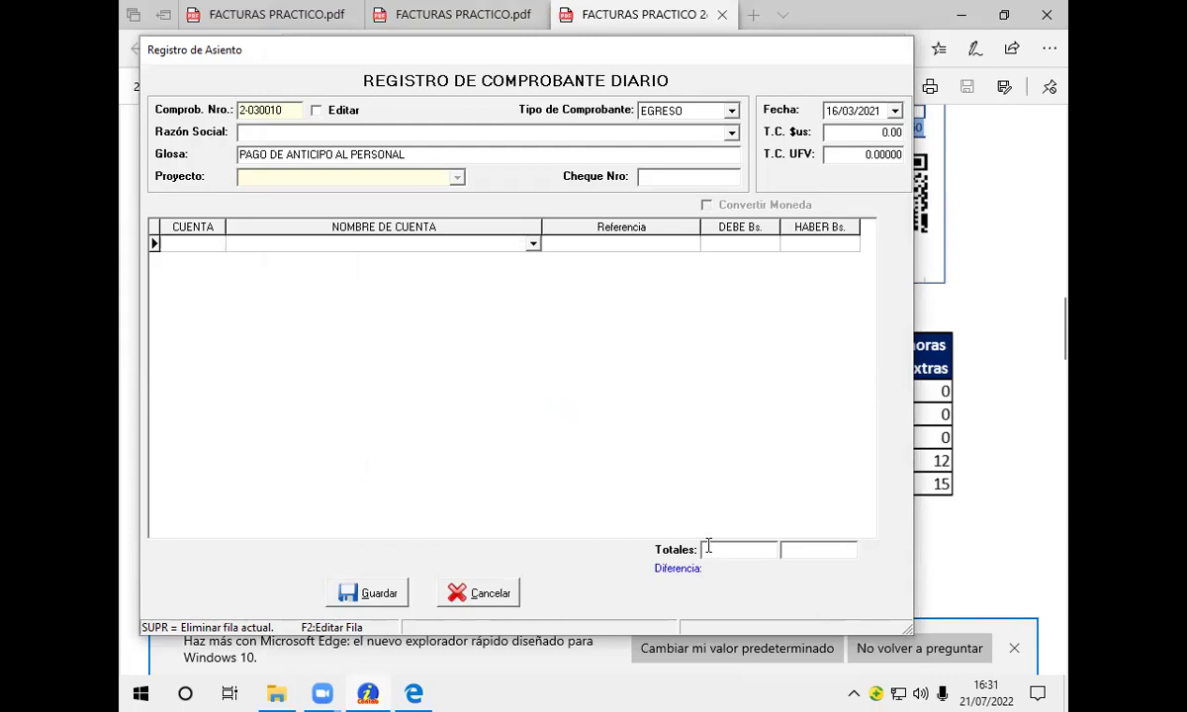
Replace the voucher's T.C. $us exchange rate with 6.82
left_click(838, 133)
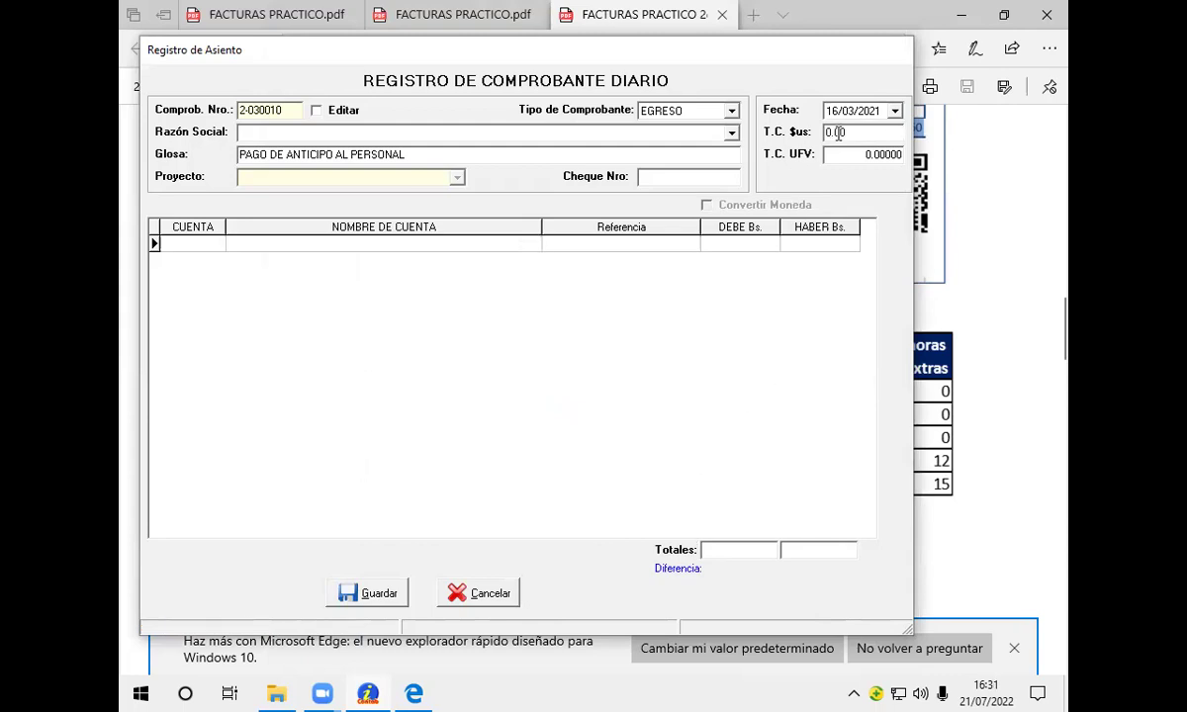
key("BackSpace")
key("BackSpace")
key("BackSpace")
key("BackSpace")
type("6.82")
left_click(429, 246)
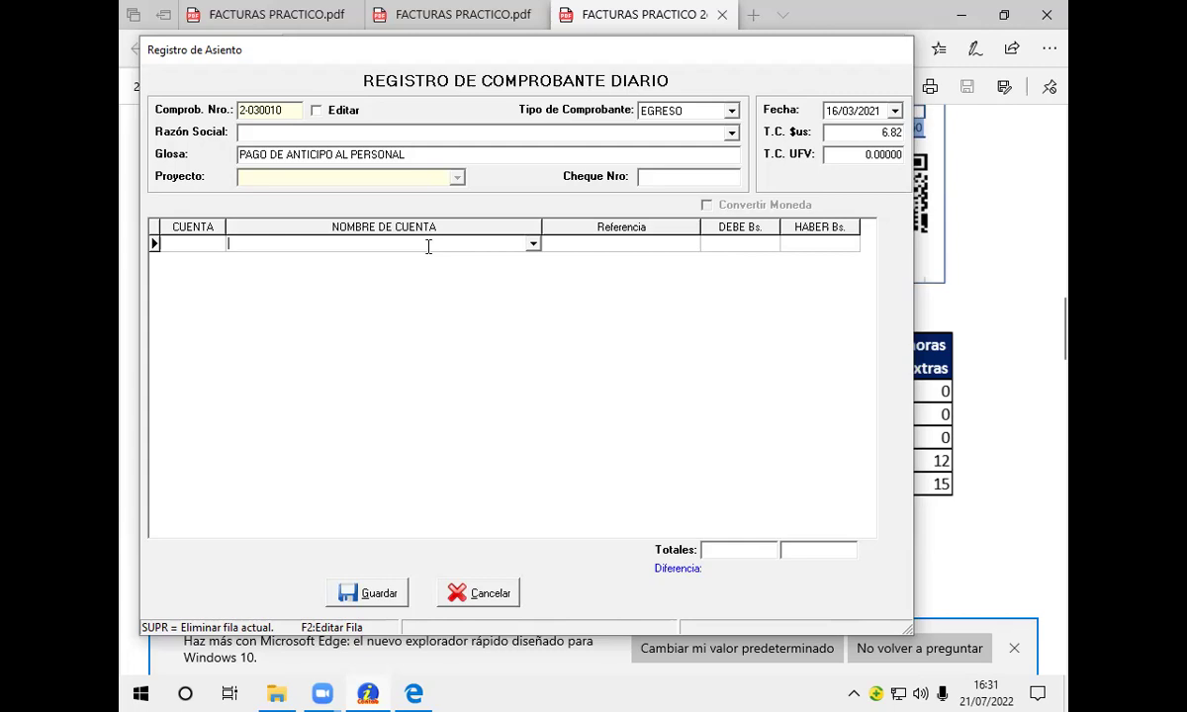
Open the Plan de Cuentas for the first line and return the tree to 1 ACTIVO
double_click(427, 248)
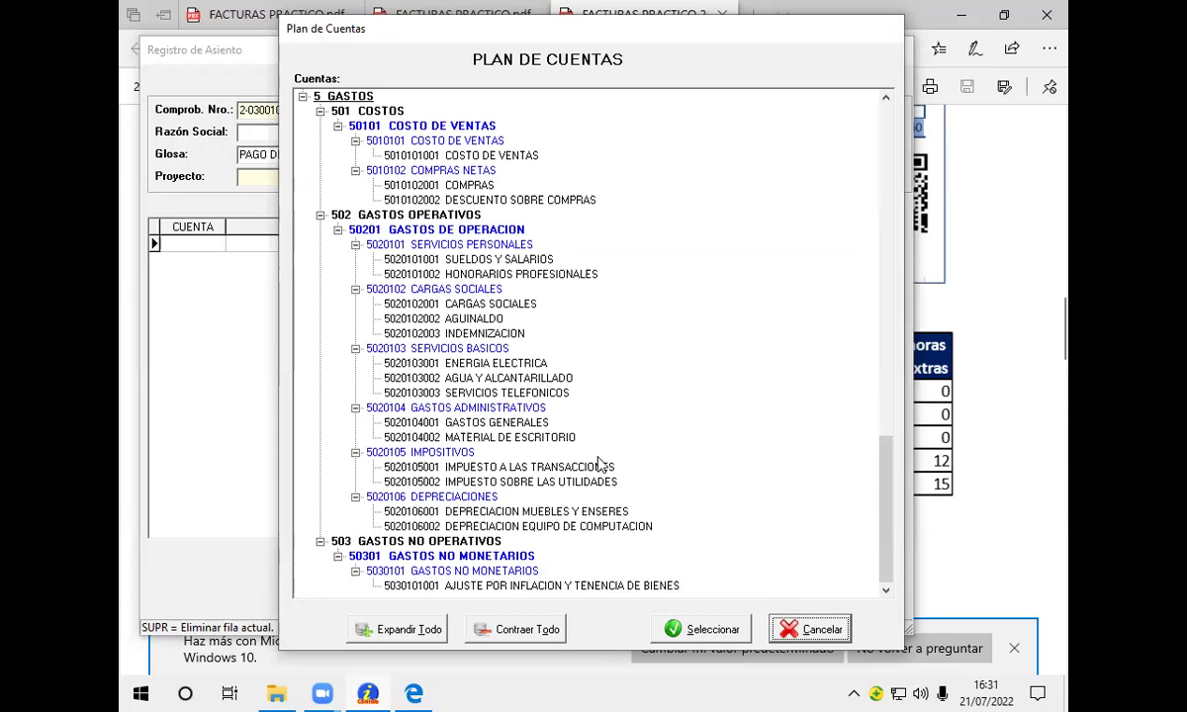
scroll(600, 465, "up", 4)
scroll(601, 465, "up", 9)
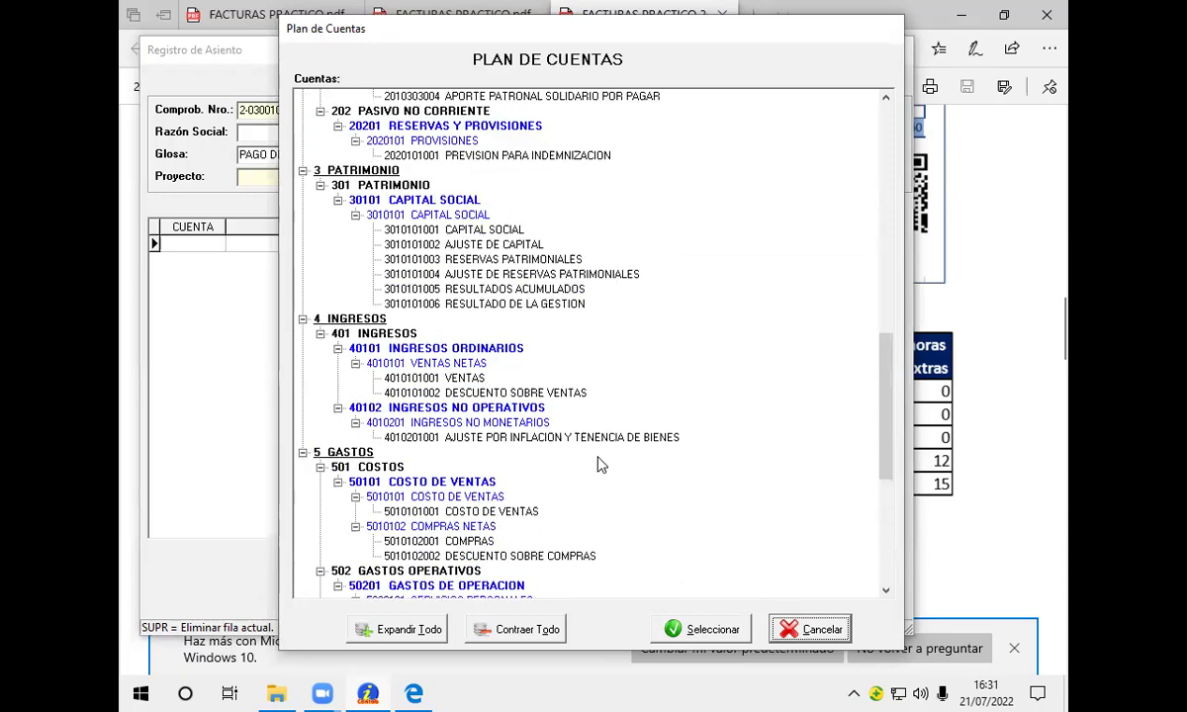
scroll(600, 463, "up", 13)
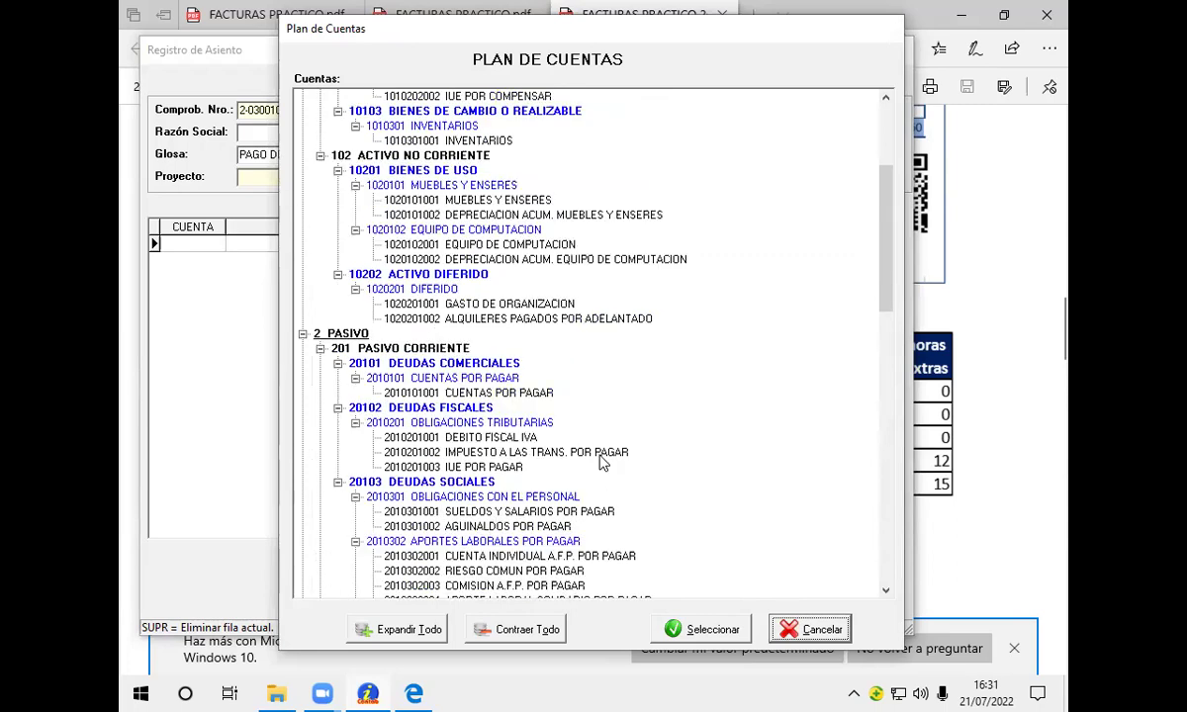
scroll(601, 463, "down", 2)
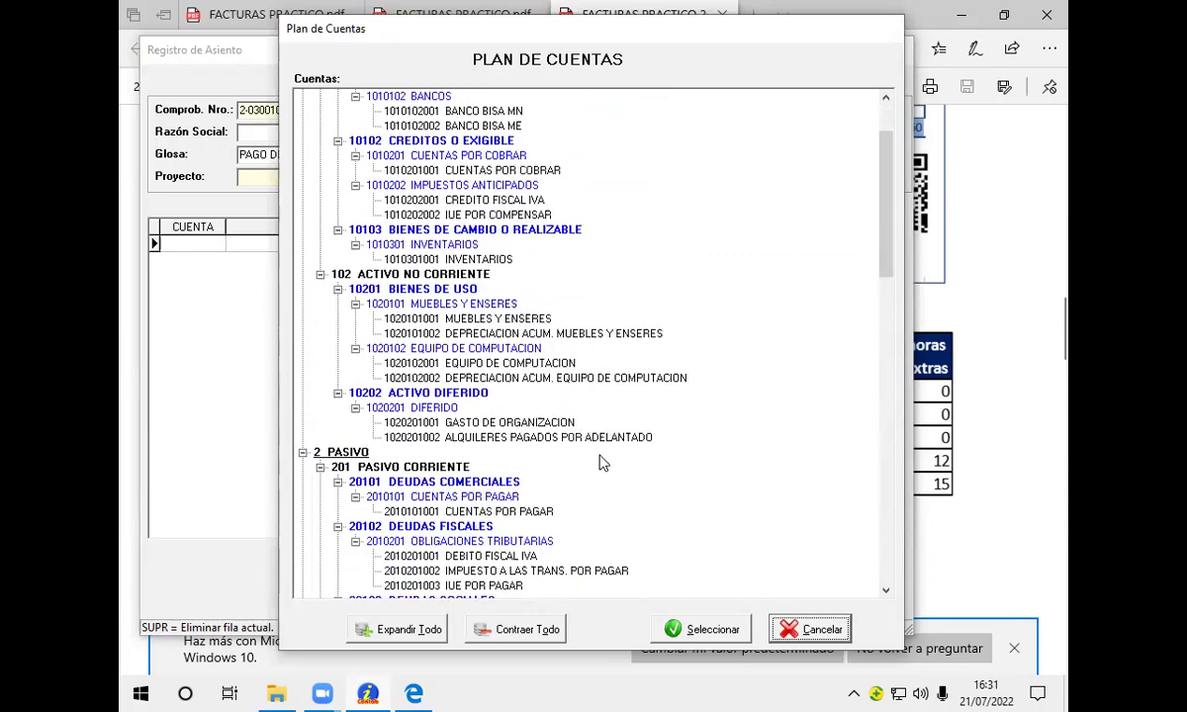
scroll(603, 463, "down", 19)
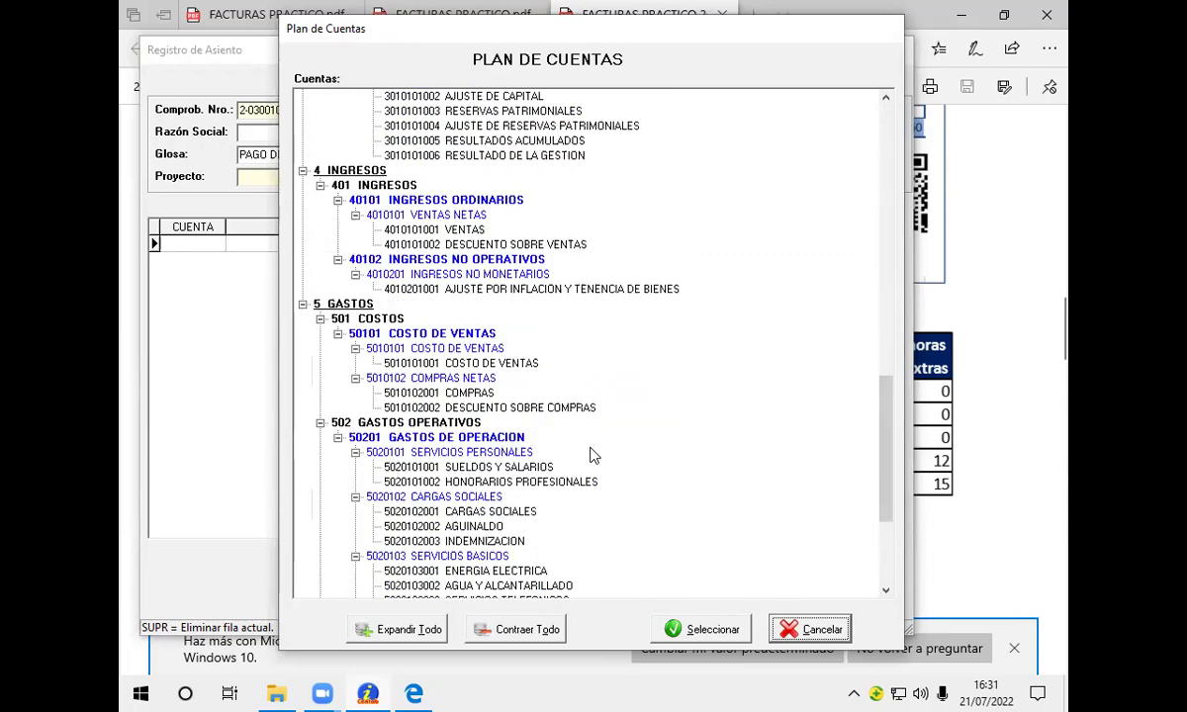
scroll(589, 457, "up", 17)
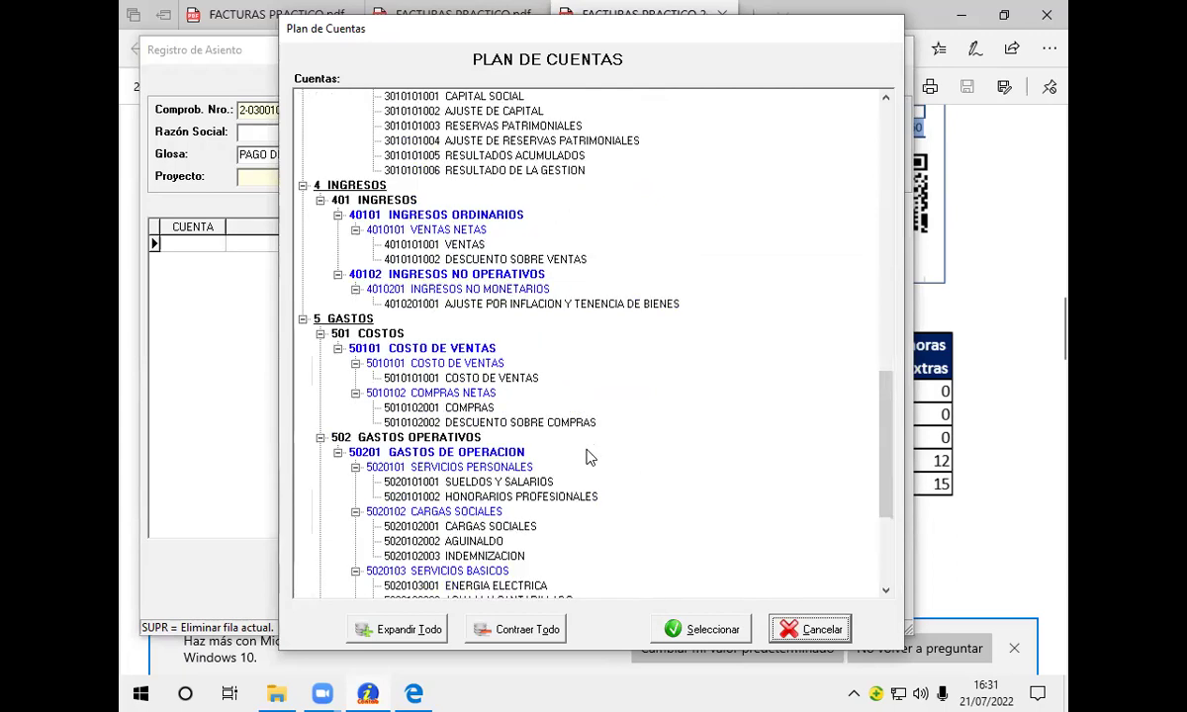
scroll(589, 457, "down", 10)
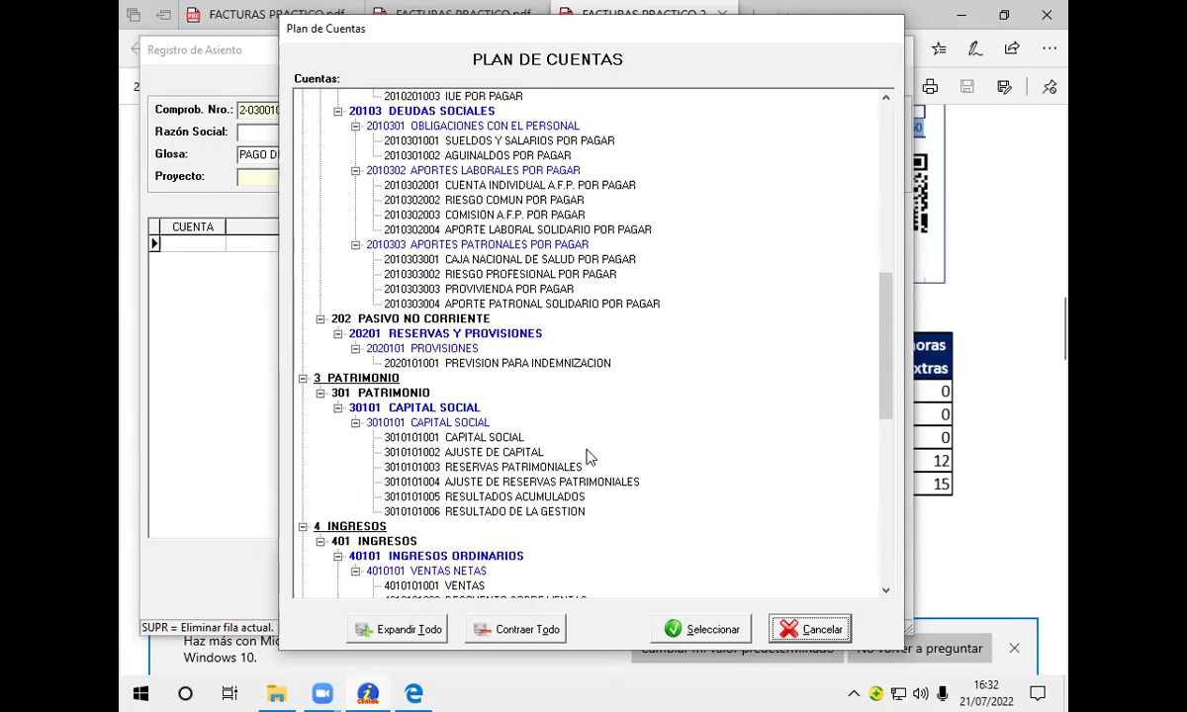
scroll(591, 457, "up", 4)
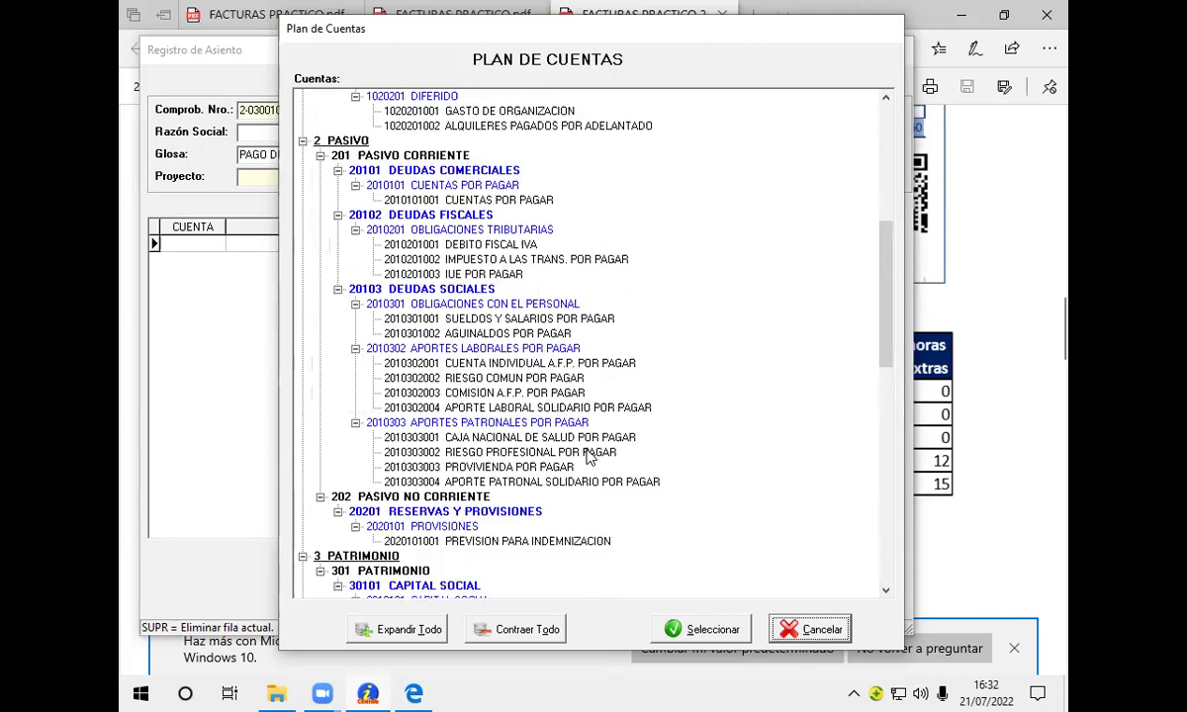
scroll(591, 457, "up", 9)
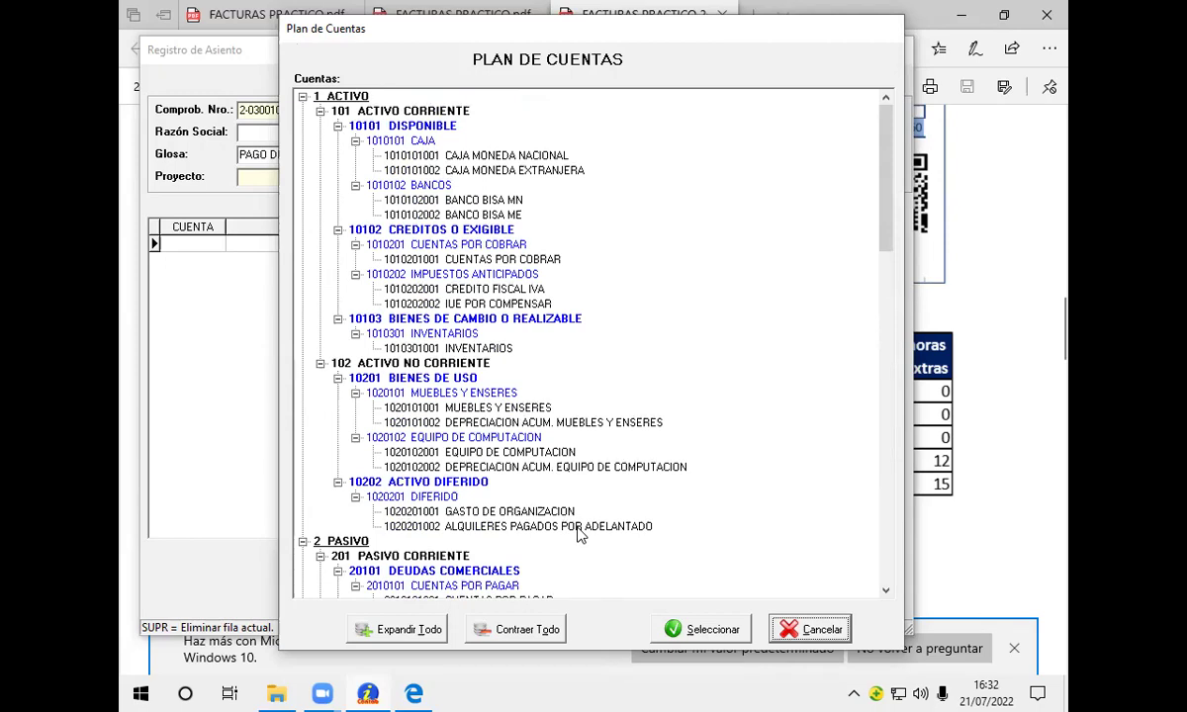
Start a sub-account under DISPONIBLE, then cancel the unwanted Registro de Cuenta form
right_click(447, 132)
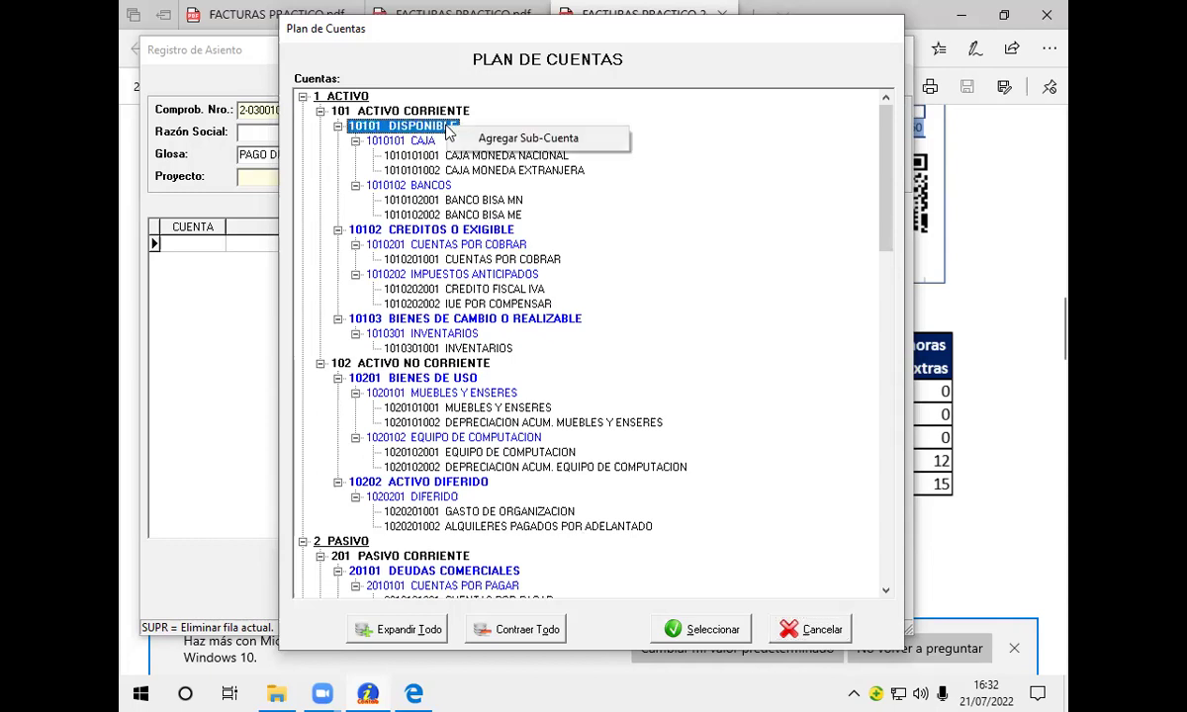
left_click(539, 145)
left_click(561, 202)
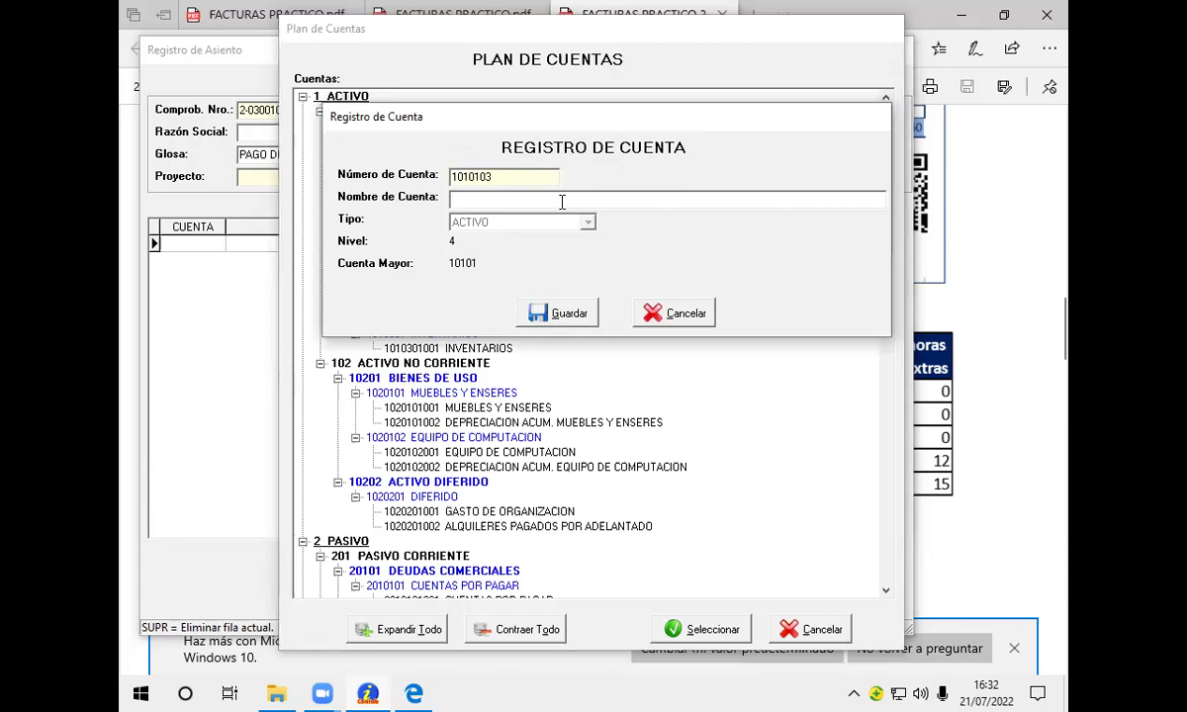
left_click(661, 310)
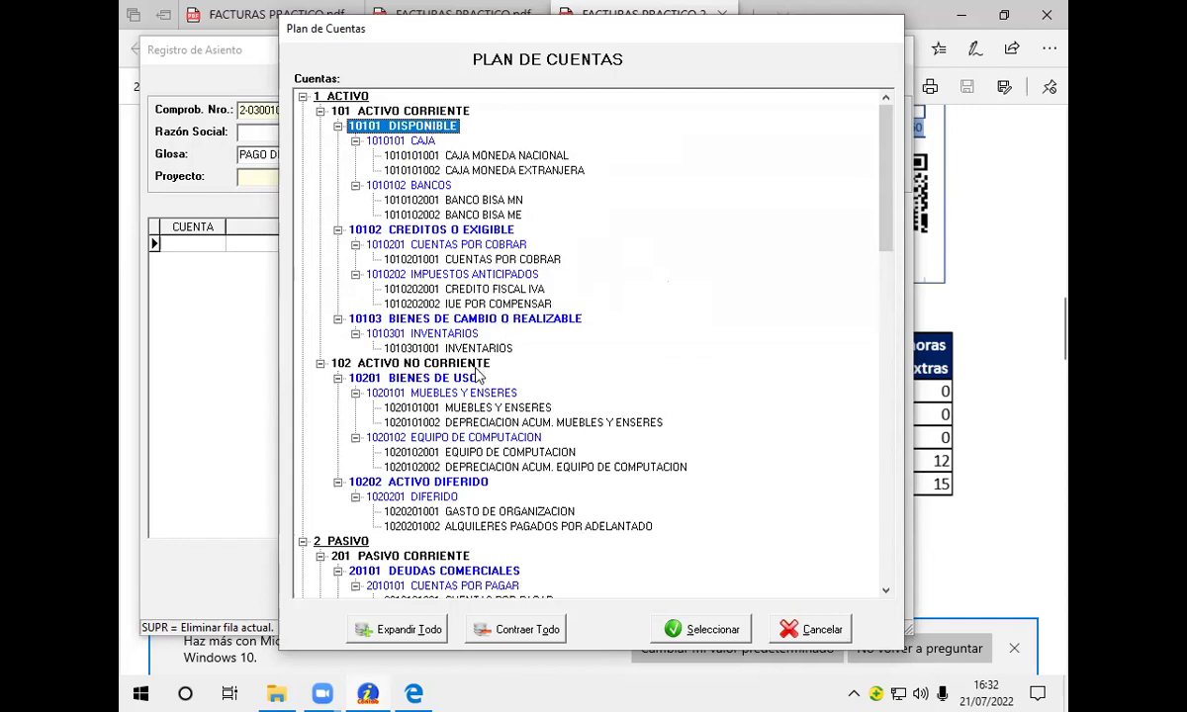
Add sub-account 'ATICIPO AL PERSONAL' under 1020201 DIFERIDO, save it, and select it
scroll(475, 495, "down", 2)
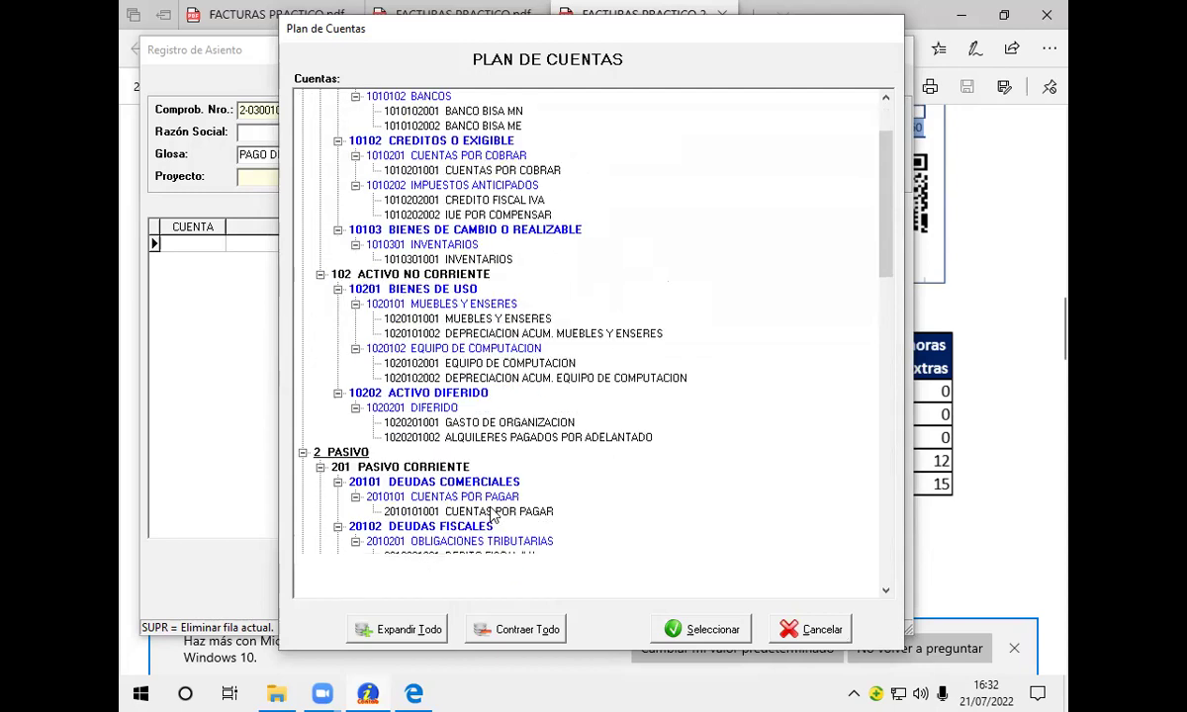
right_click(447, 412)
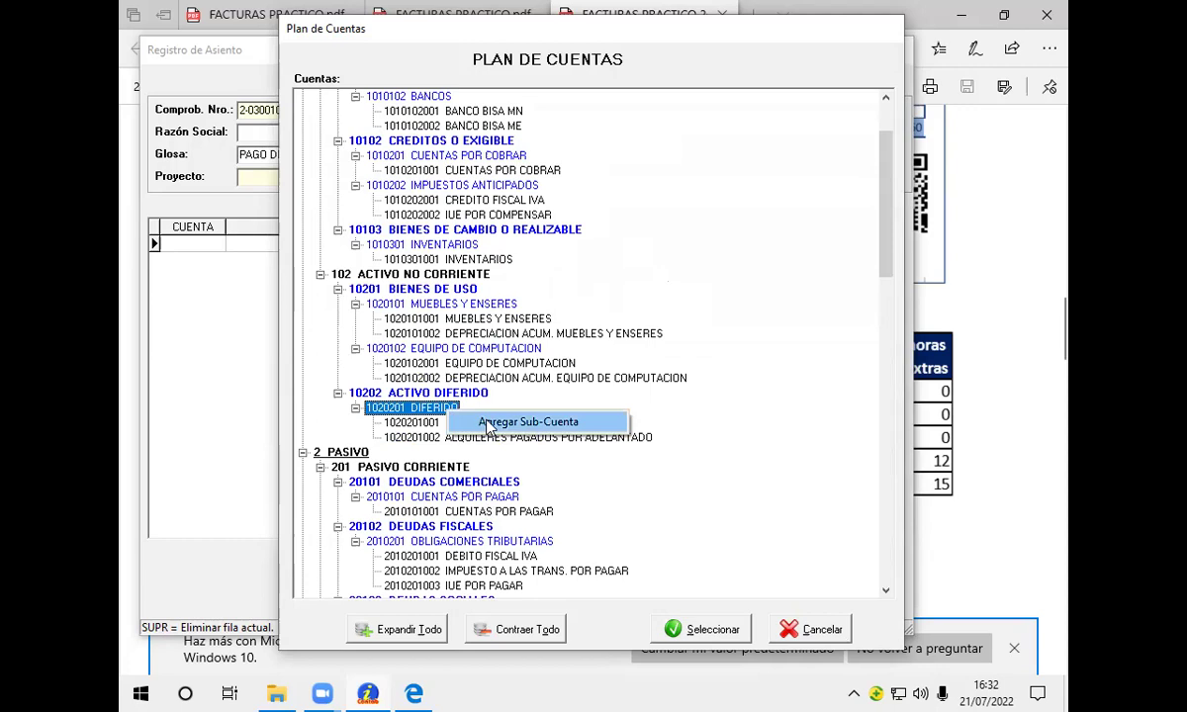
left_click(499, 416)
left_click(510, 199)
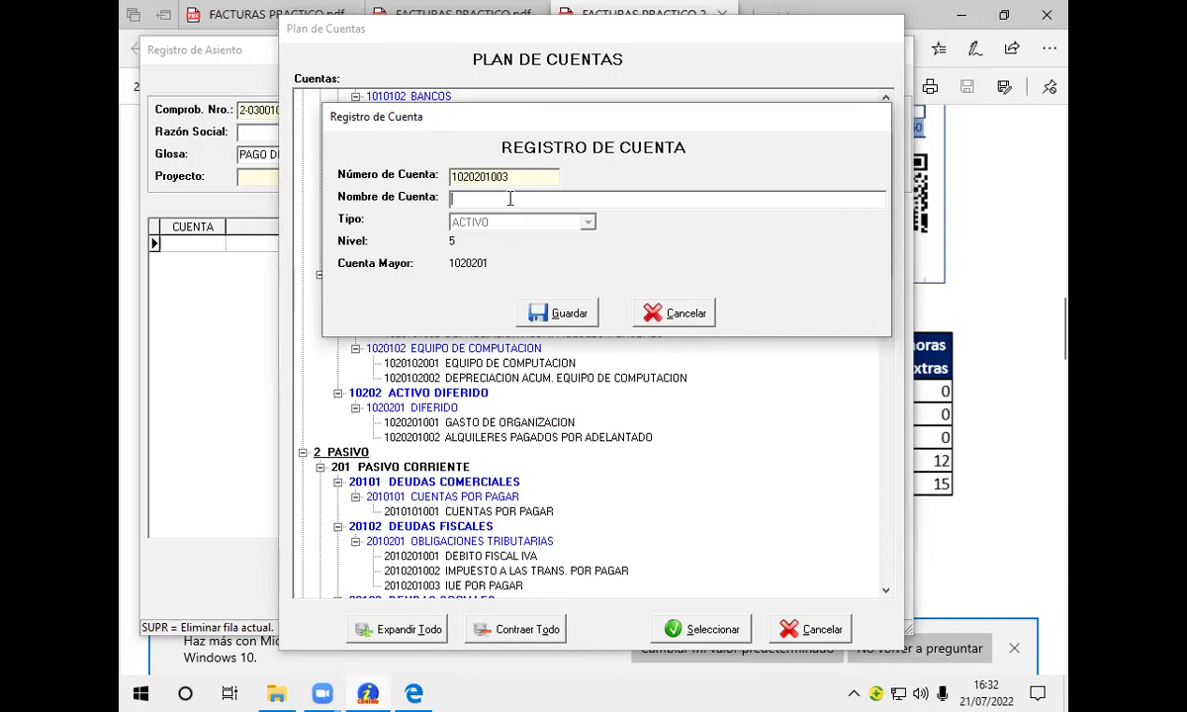
type("ATICIPO AL PERSO")
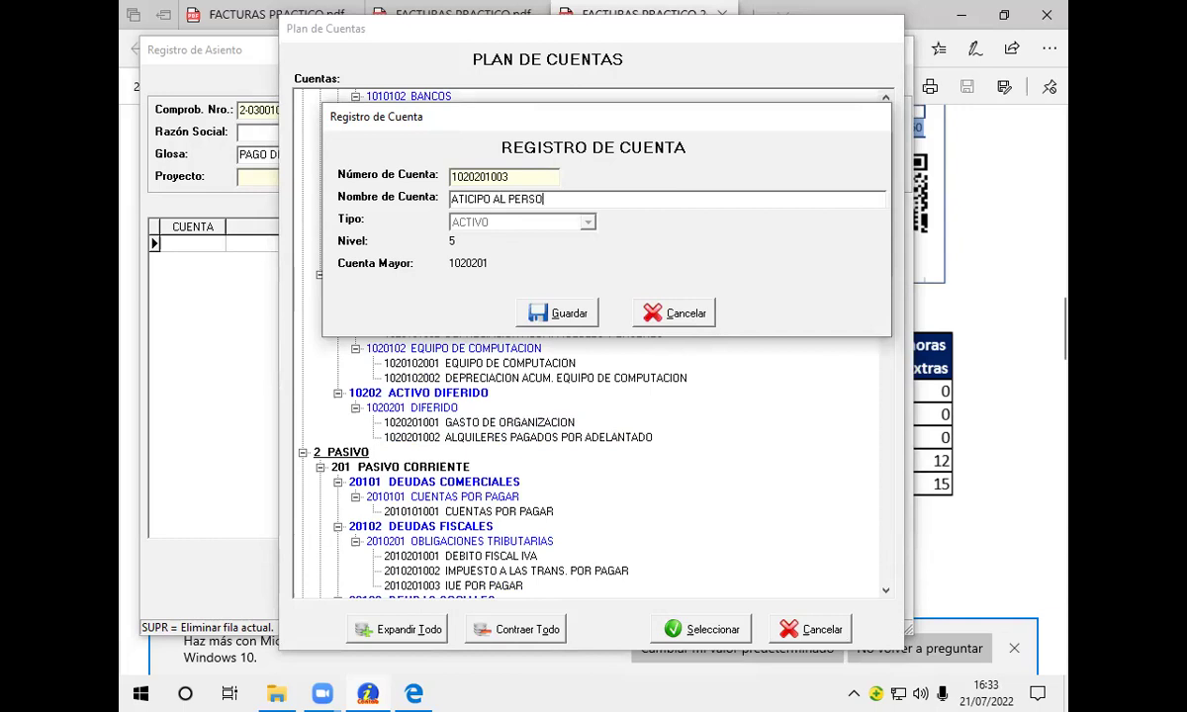
type("NAL")
left_click(584, 319)
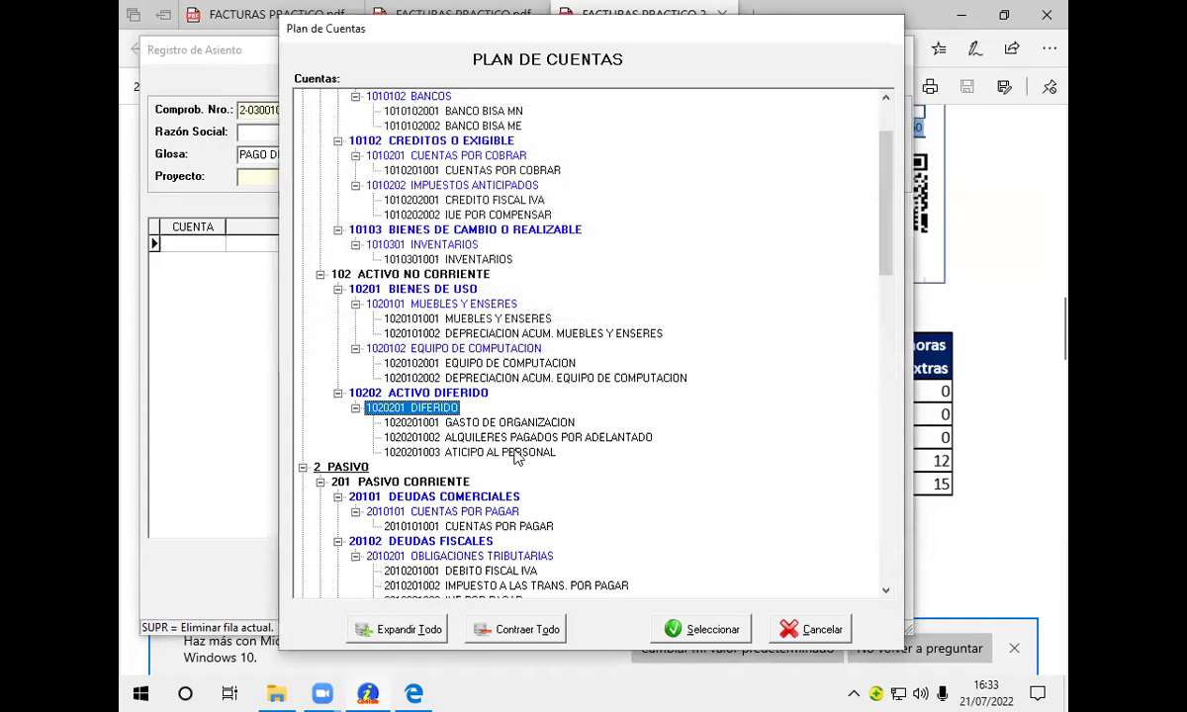
left_click(515, 453)
Add ATICIPO AL PERSONAL as the first line with a 16300 debit
double_click(514, 453)
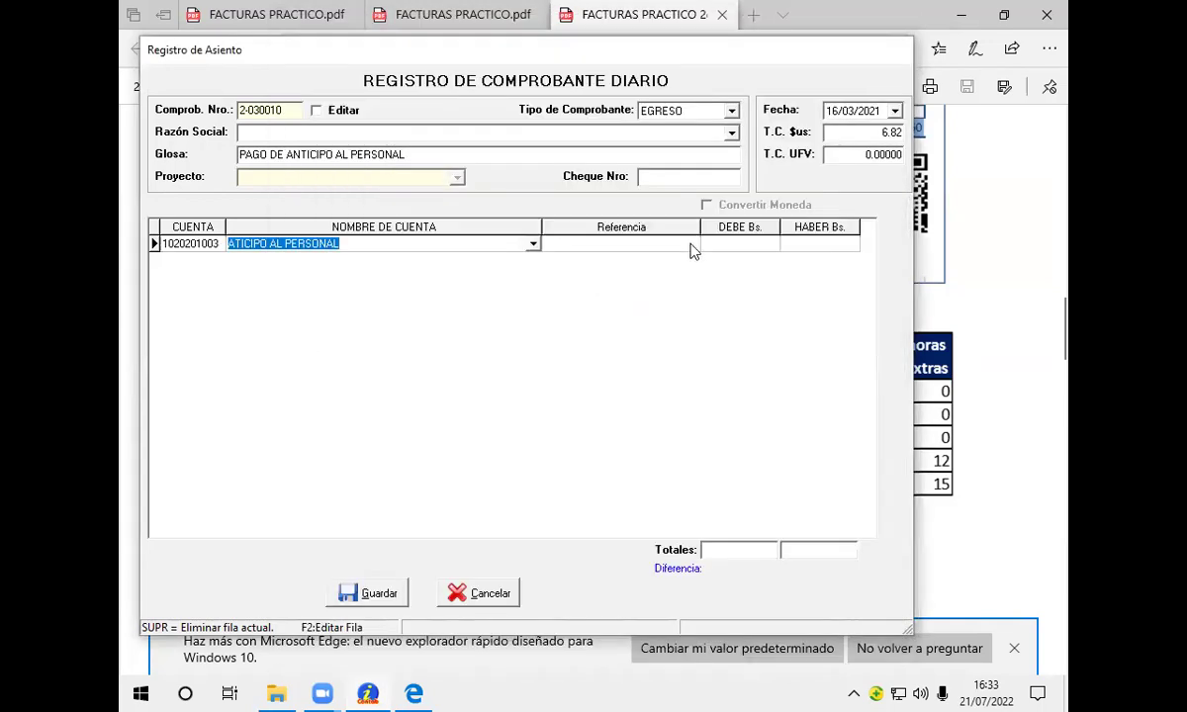
left_click(740, 245)
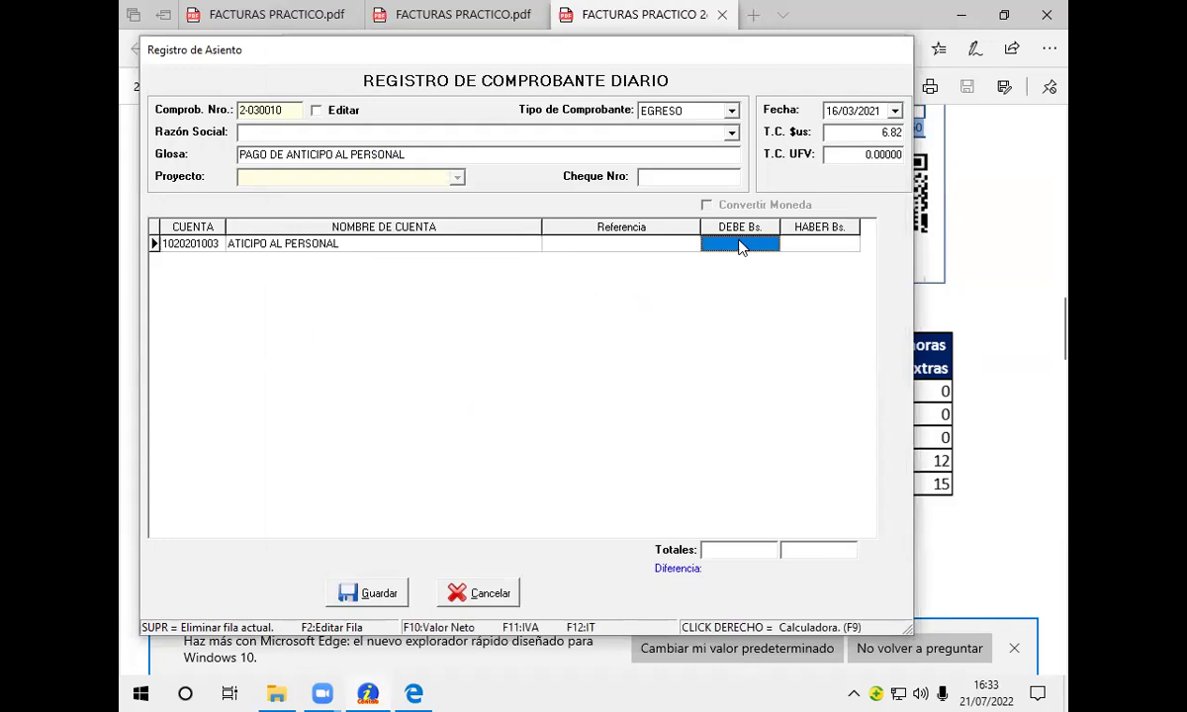
type("16")
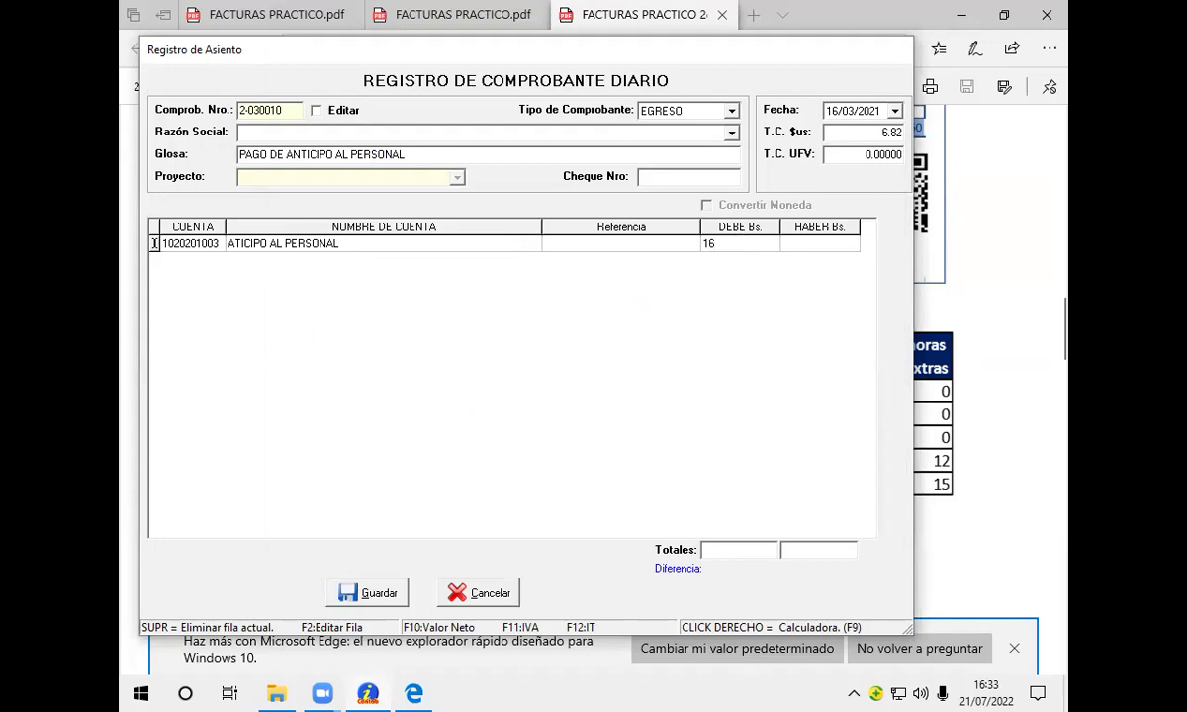
type("300")
key("Return")
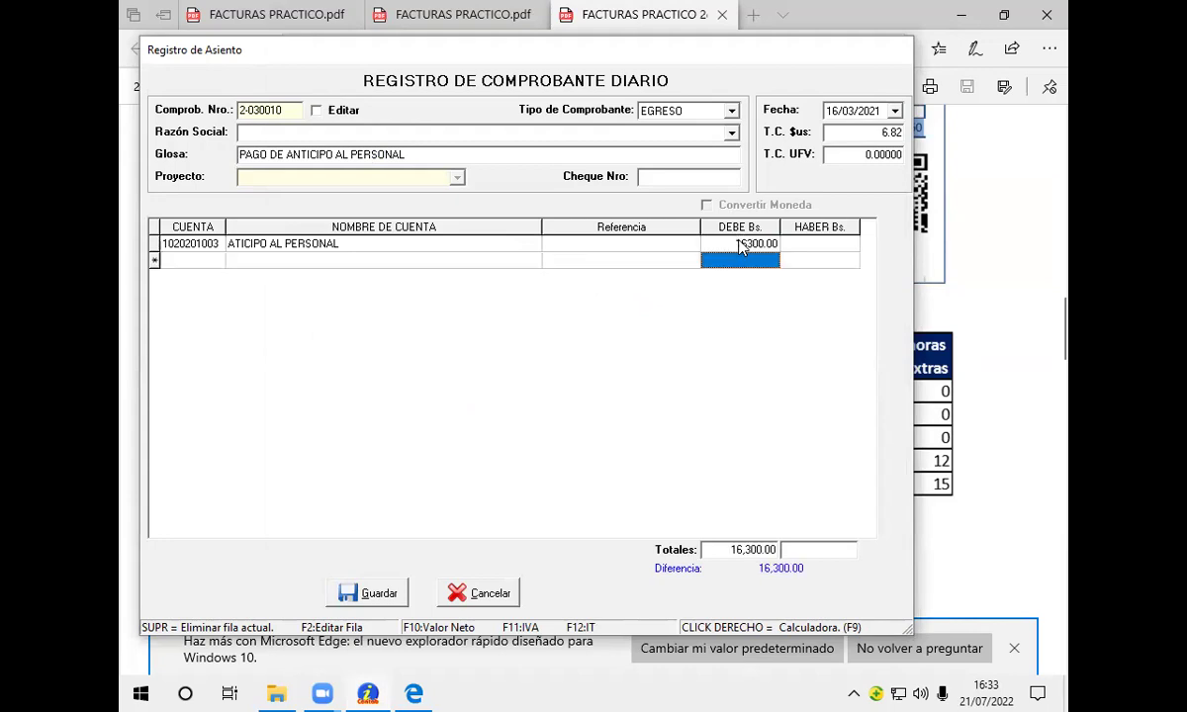
Add BANCO BISA MN with a 16300 credit and save the balanced EGRESO voucher
left_click(523, 261)
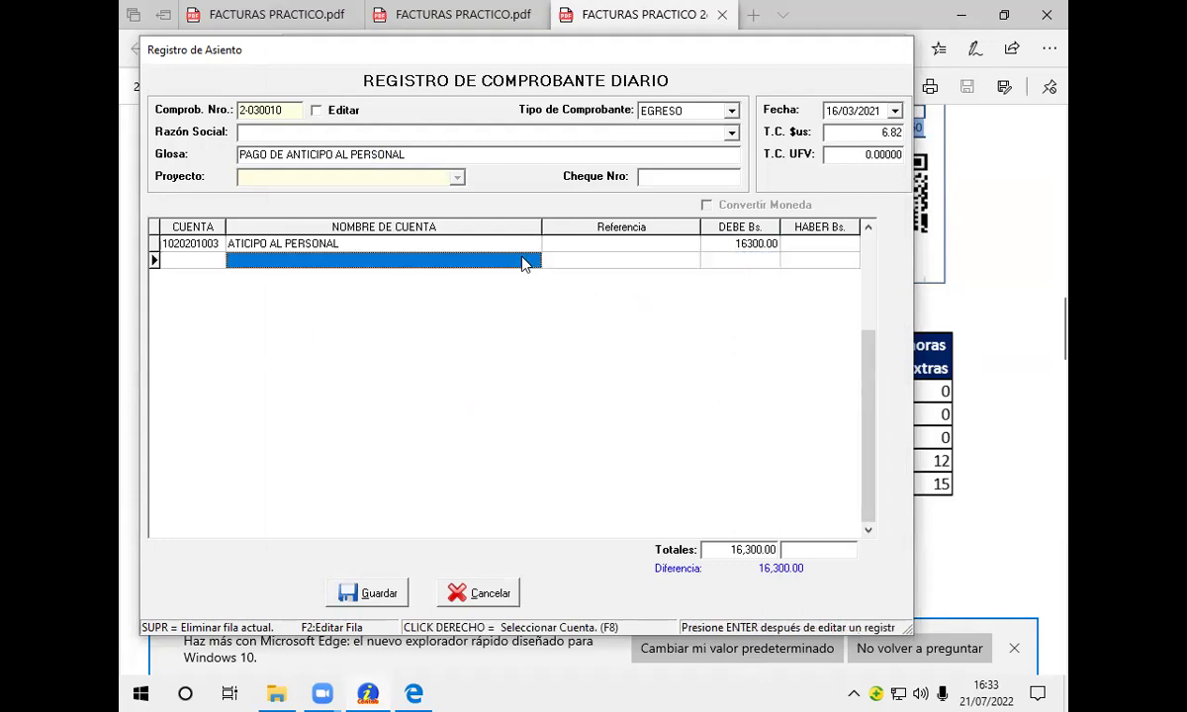
right_click(524, 261)
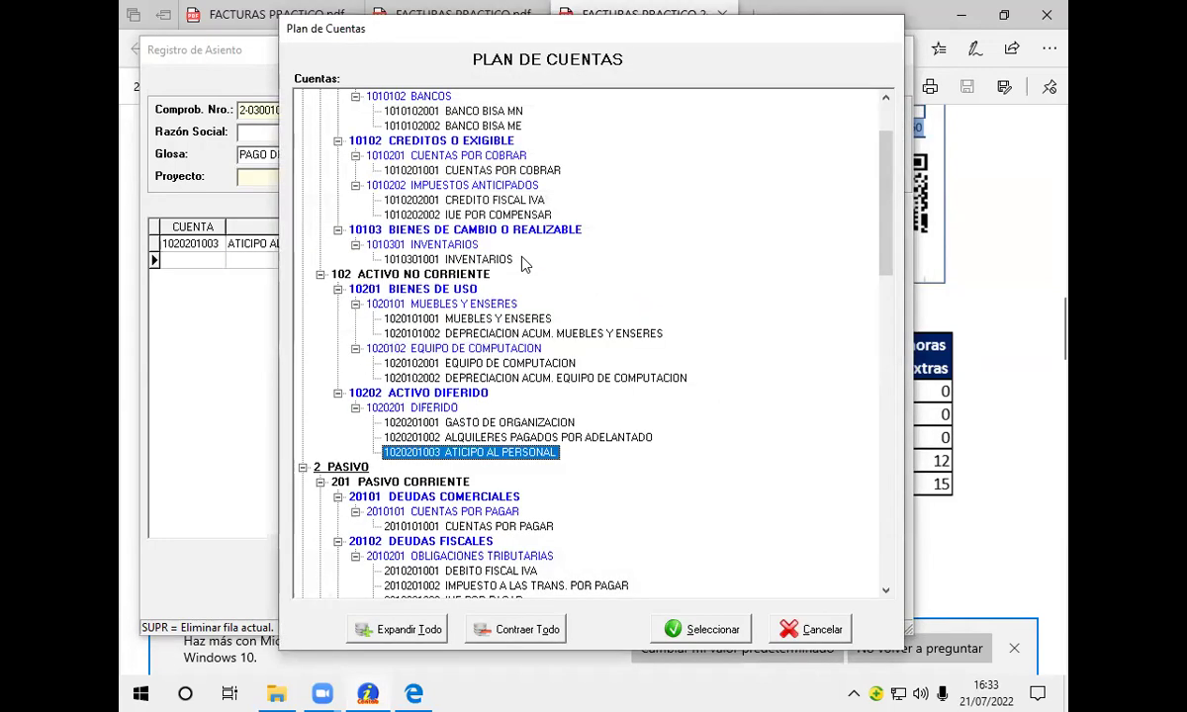
left_click(492, 112)
double_click(491, 111)
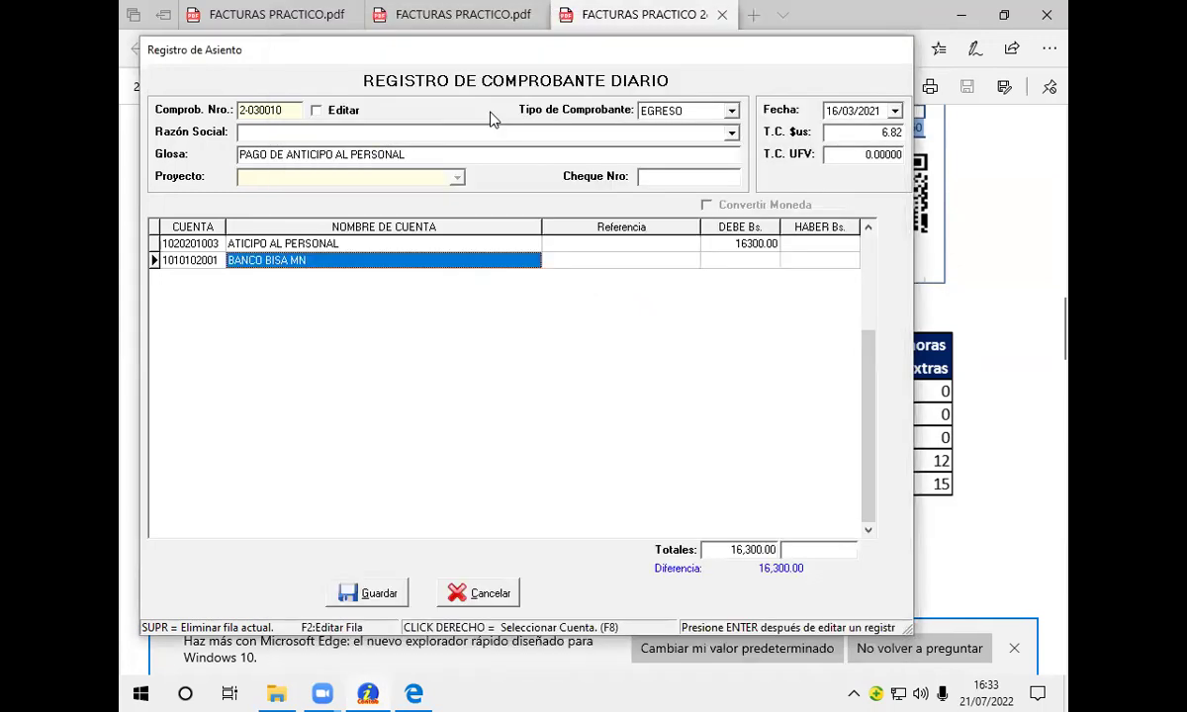
left_click(806, 261)
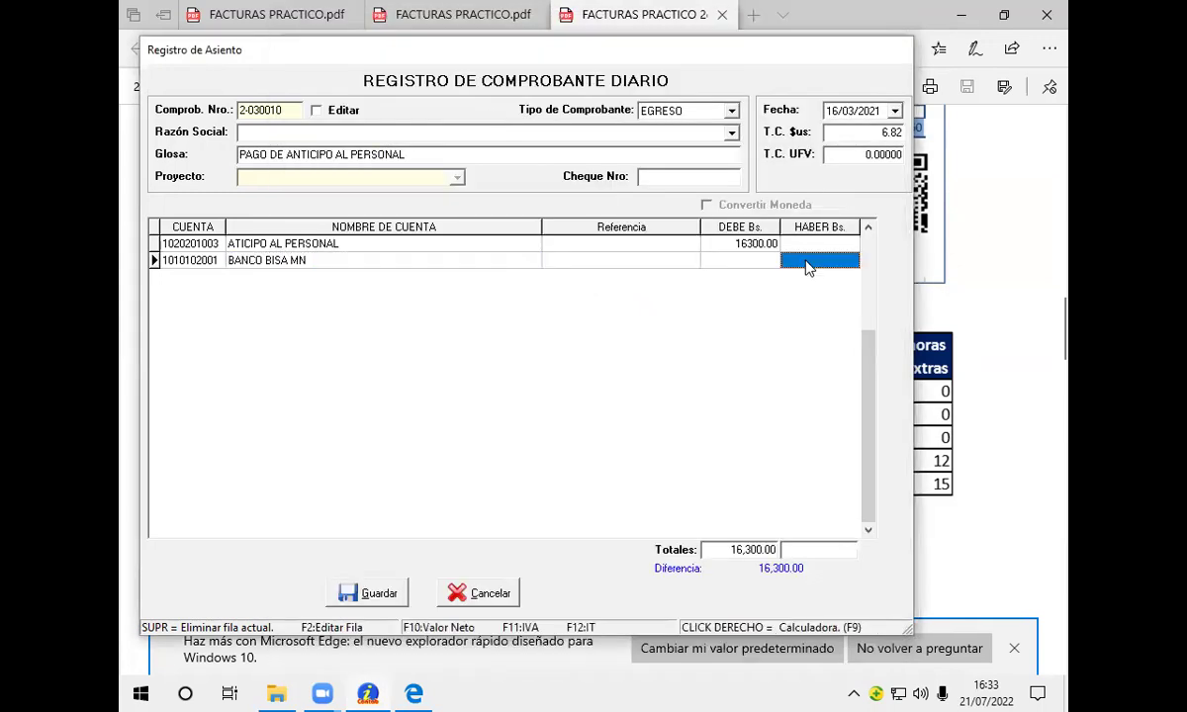
type("16300")
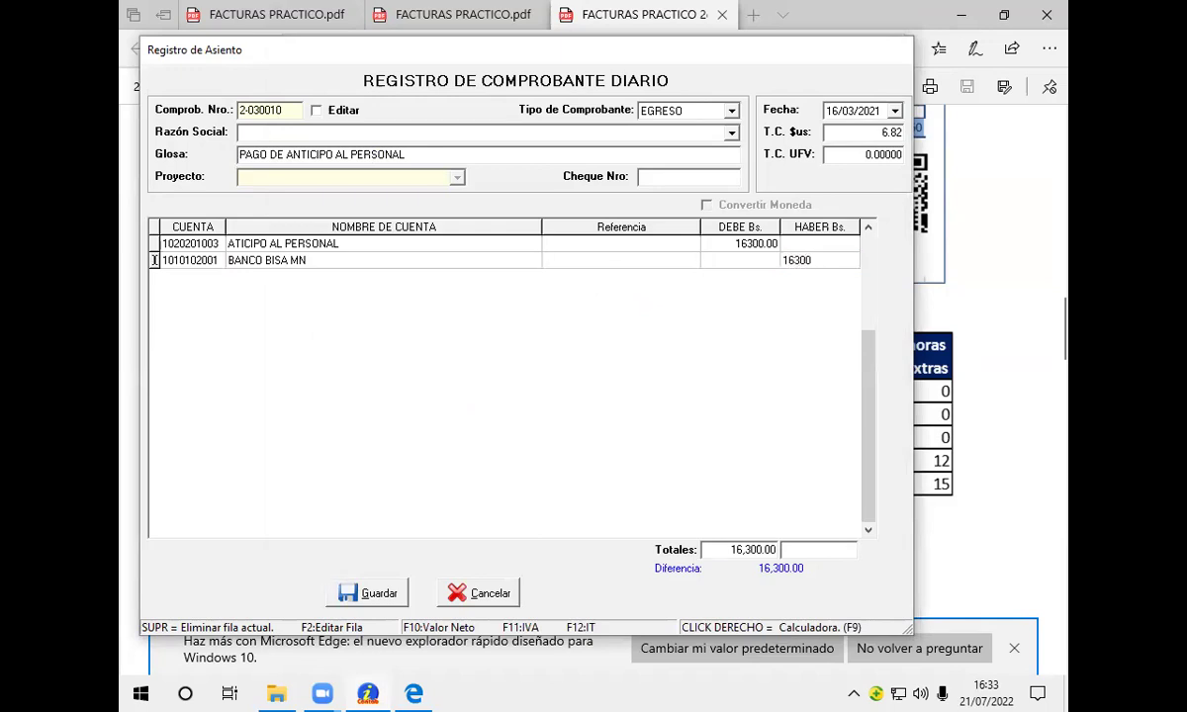
key("Return")
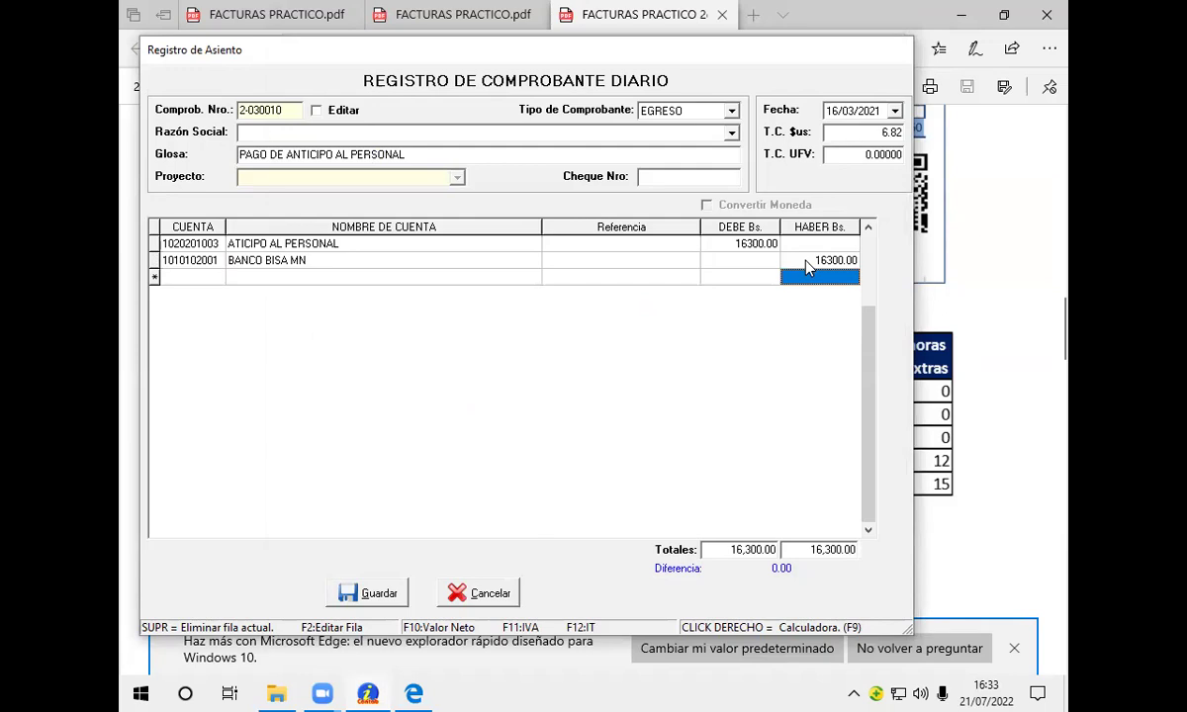
key("Left")
key("Up")
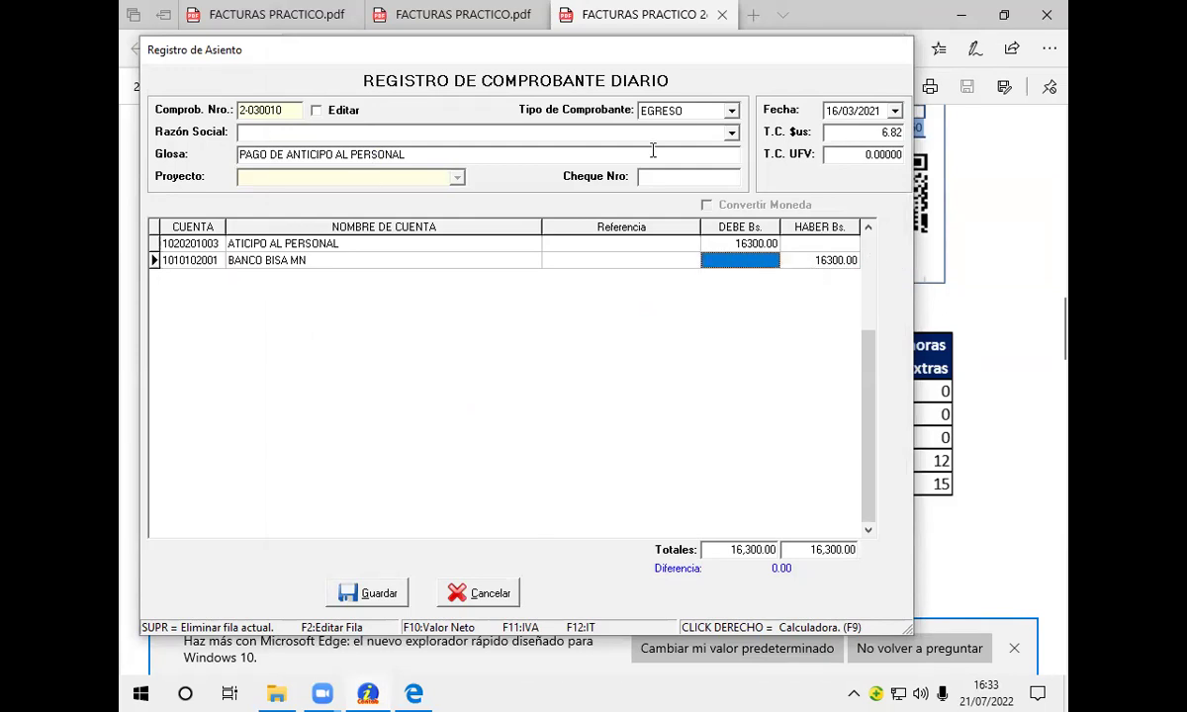
left_click(380, 594)
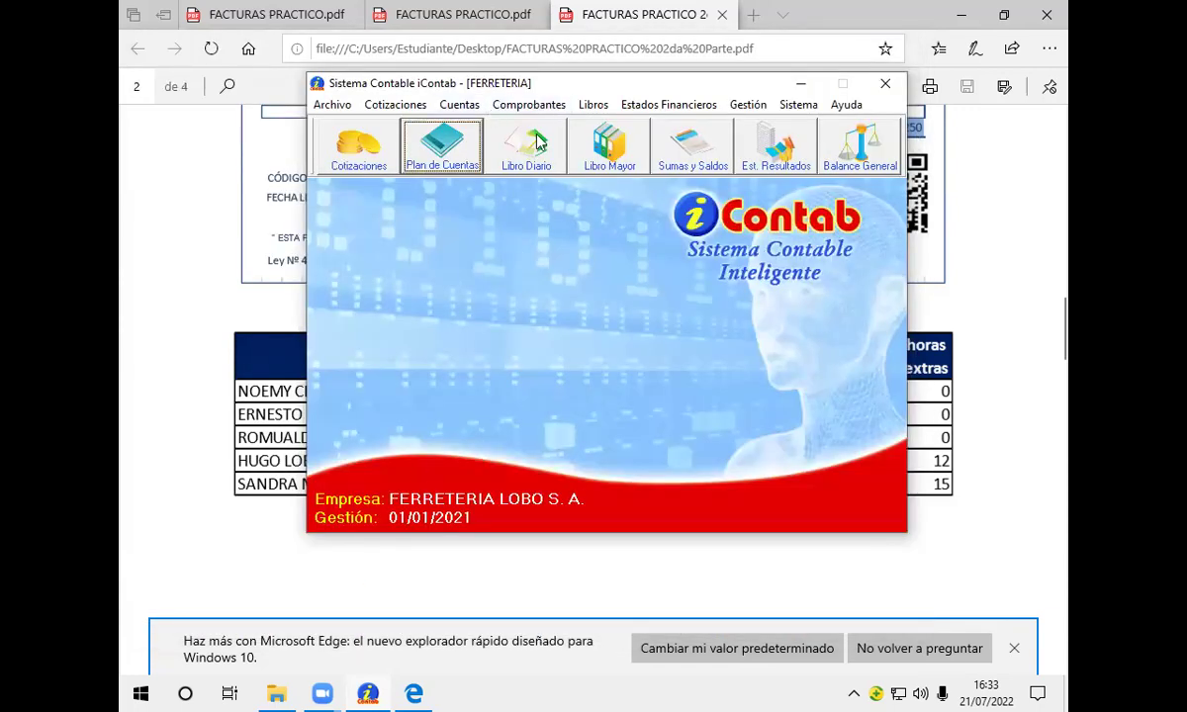
Open the Libro Diario for the full year 2021
left_click(594, 105)
left_click(609, 122)
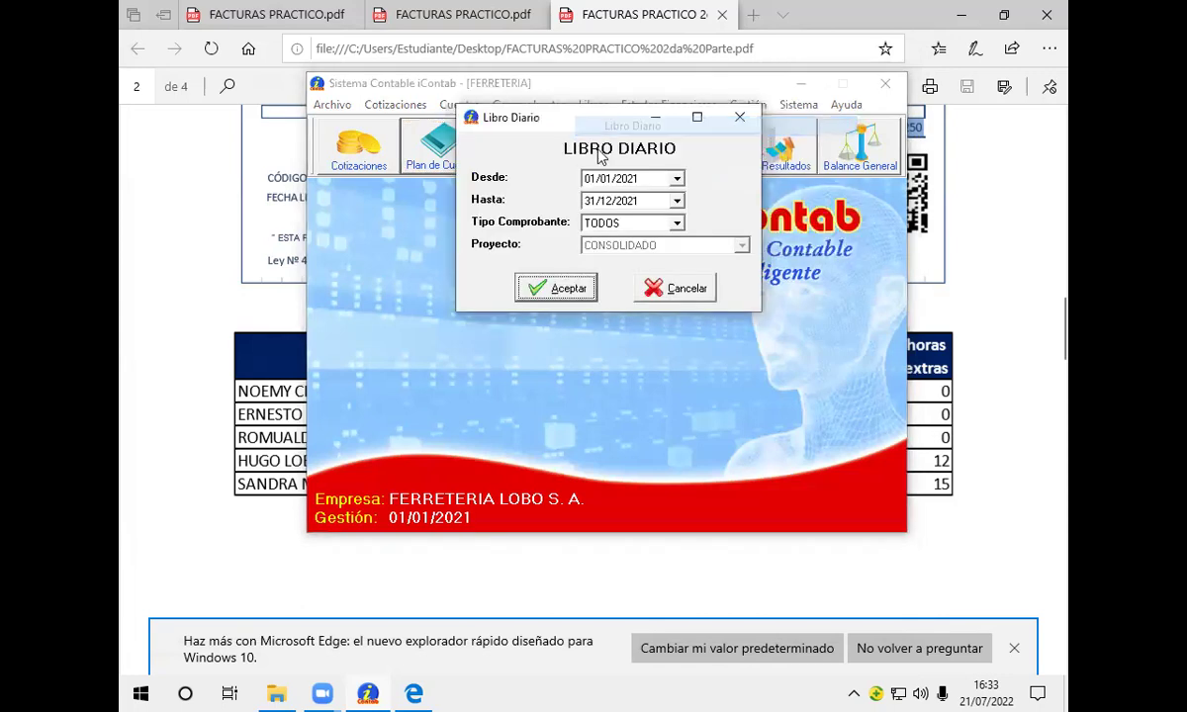
left_click(570, 288)
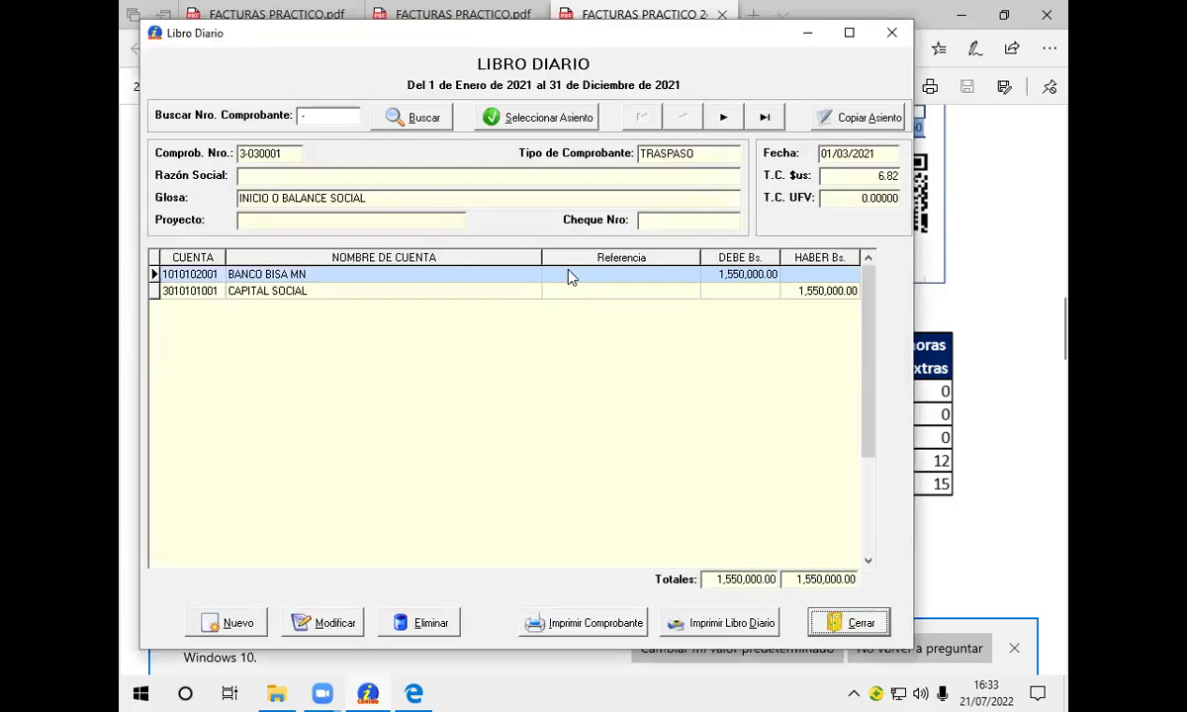
Browse the journal entries and return to merchandise-sale voucher 3-030003
left_click(720, 117)
left_click(721, 117)
left_click(720, 117)
left_click(721, 117)
left_click(720, 117)
left_click(720, 116)
left_click(721, 117)
left_click(720, 117)
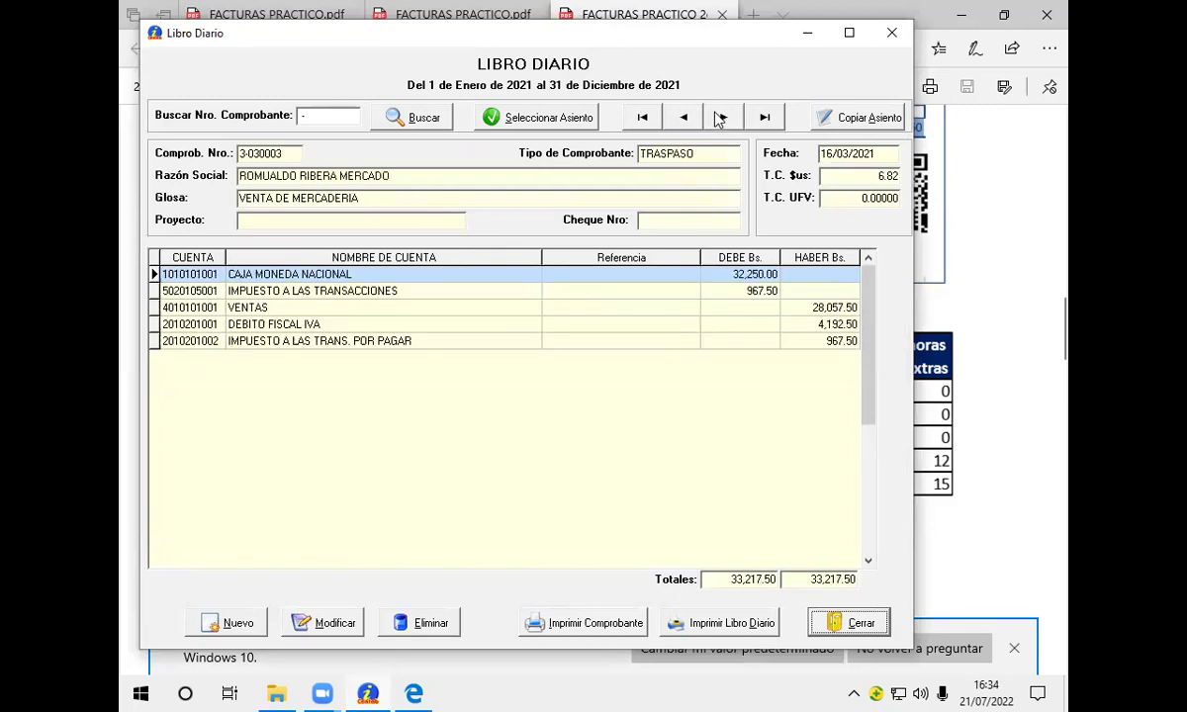
left_click(720, 117)
left_click(720, 117)
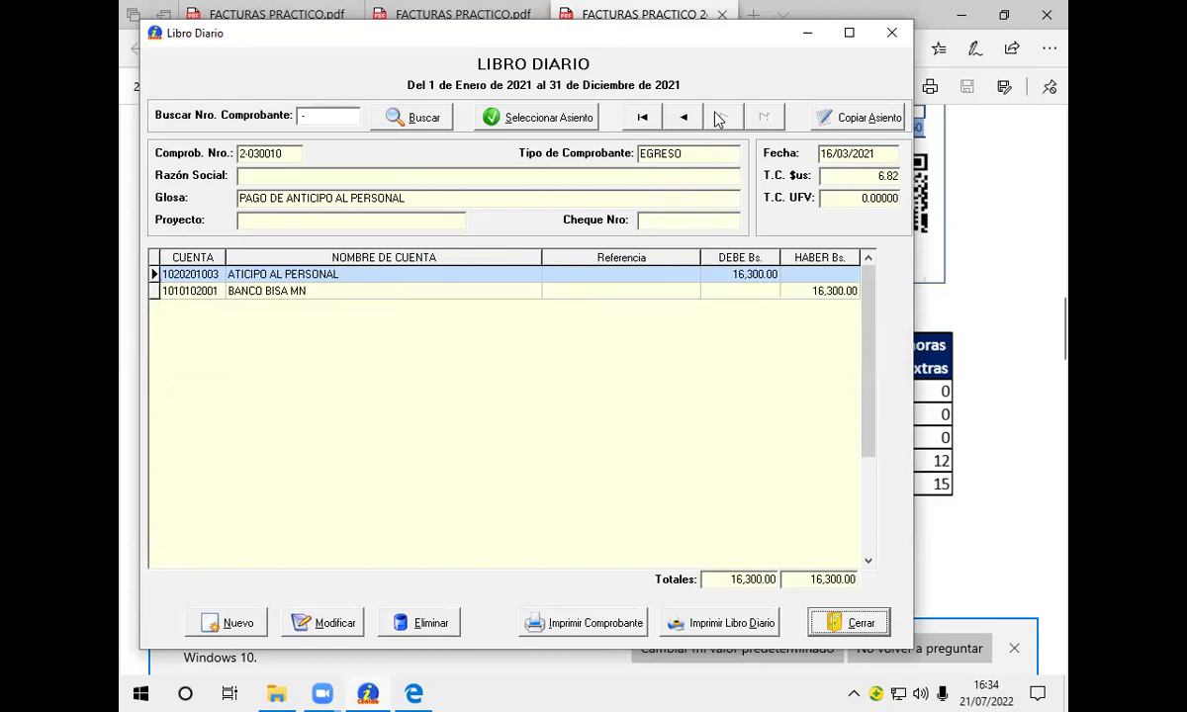
left_click(694, 117)
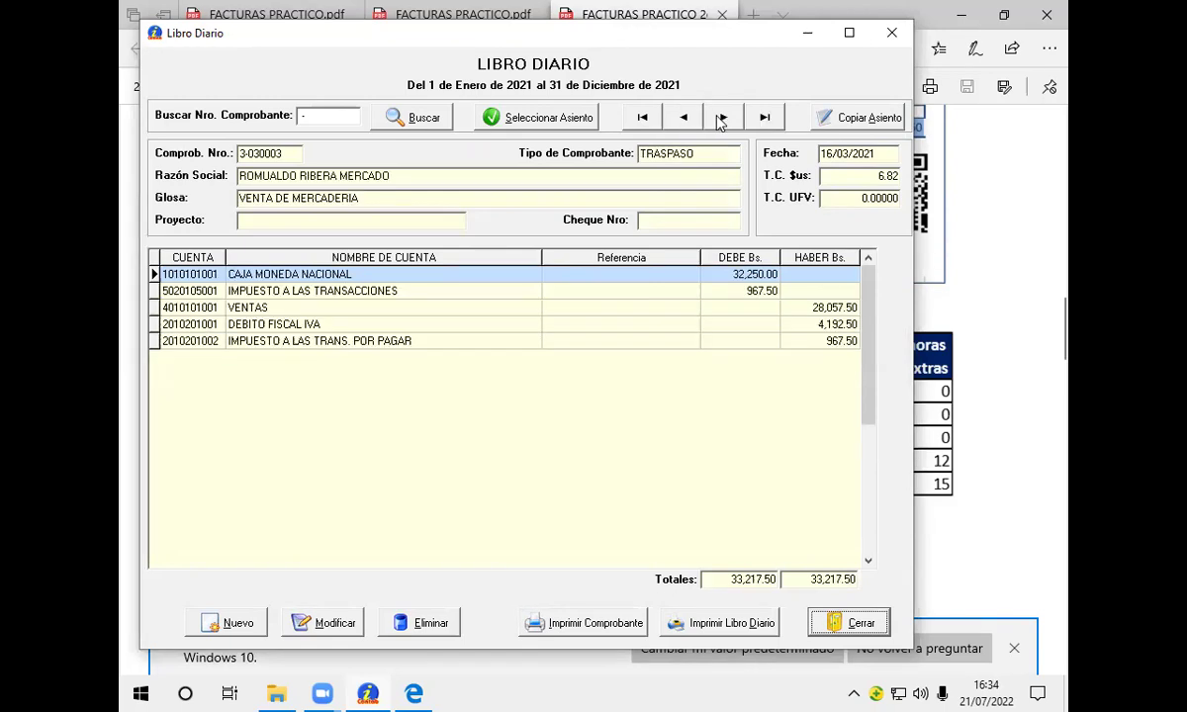
left_click(721, 118)
left_click(720, 117)
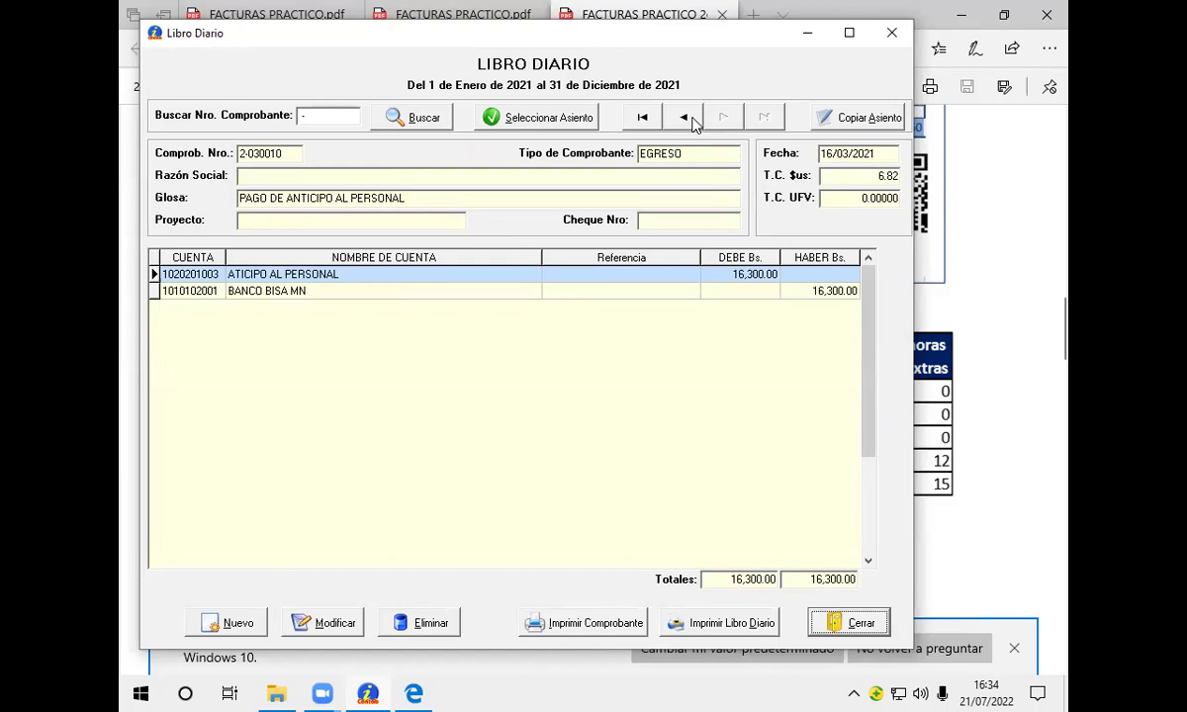
left_click(685, 118)
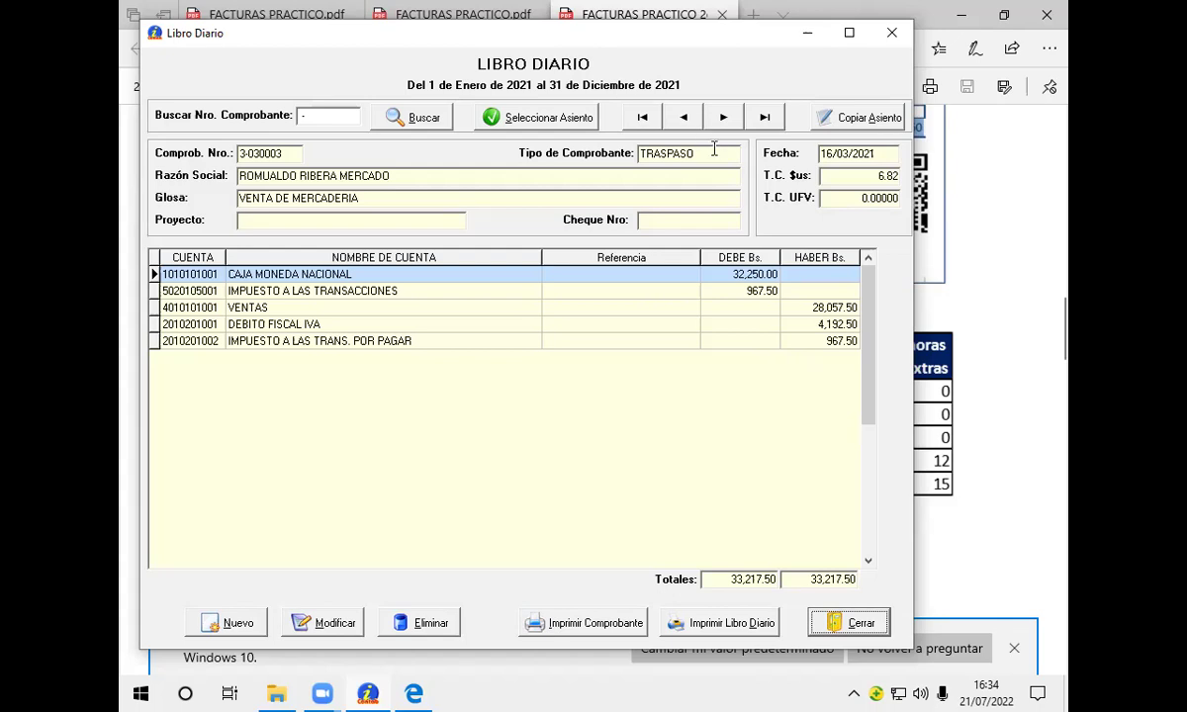
left_click(712, 151)
left_click(714, 150)
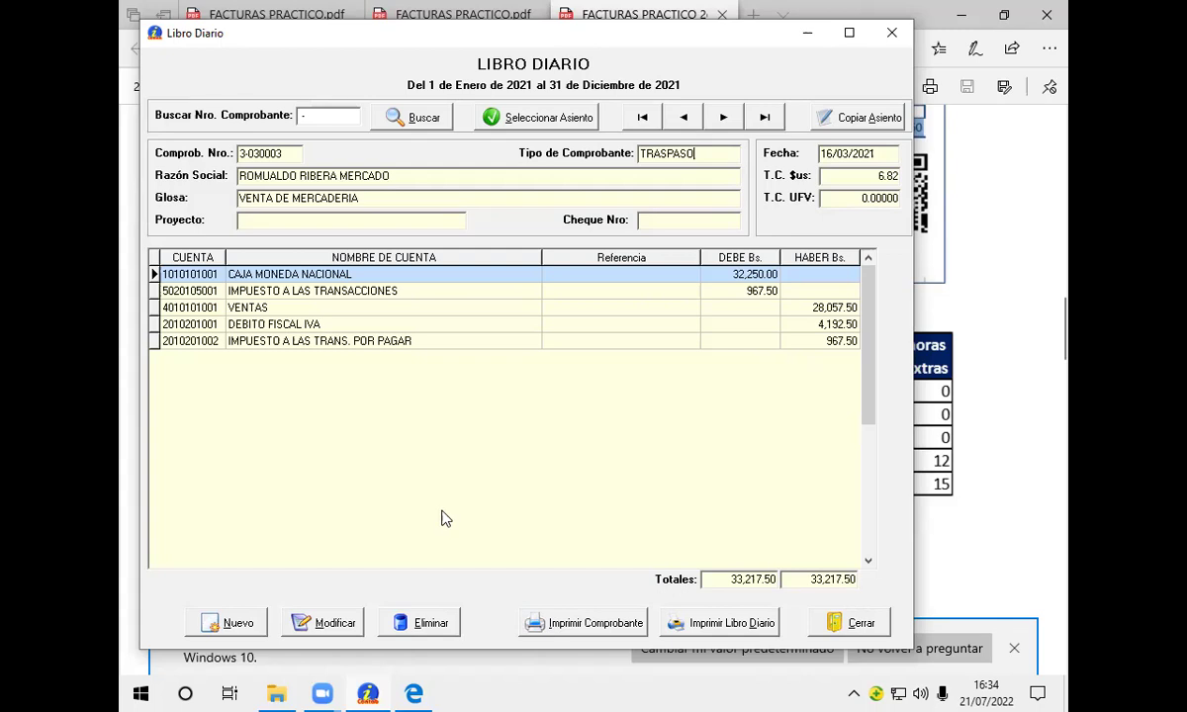
Change the sale entry's voucher type to INGRESO and save it
left_click(352, 625)
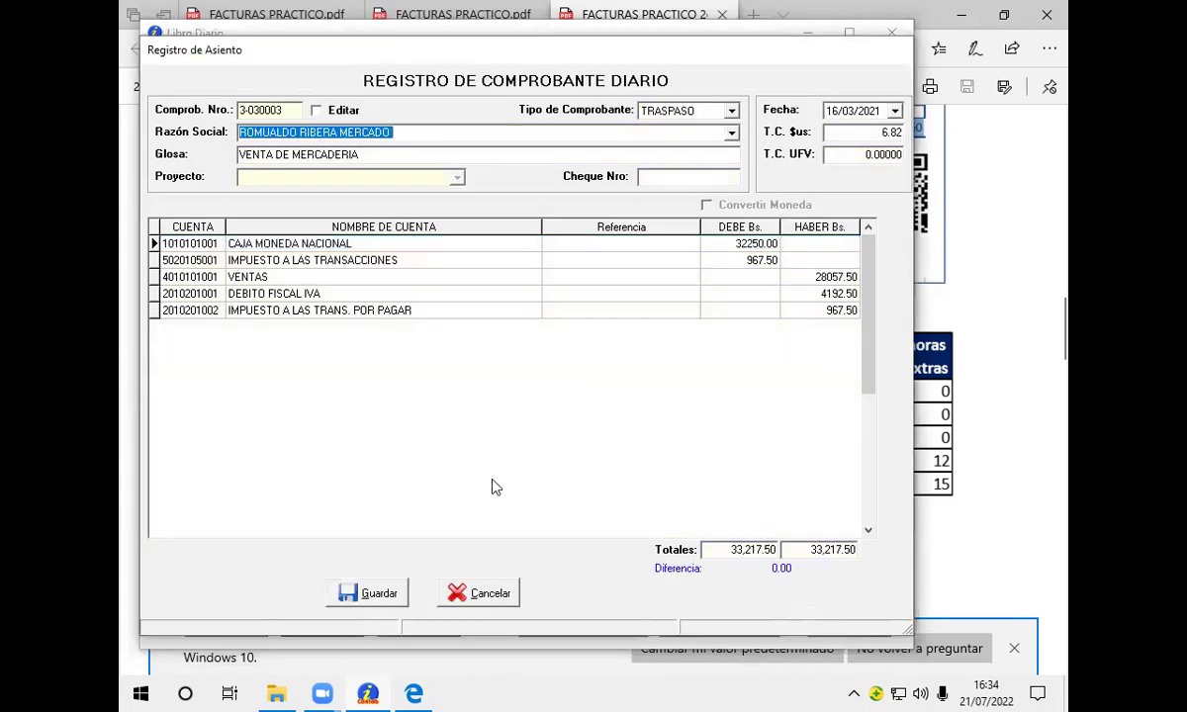
left_click(733, 110)
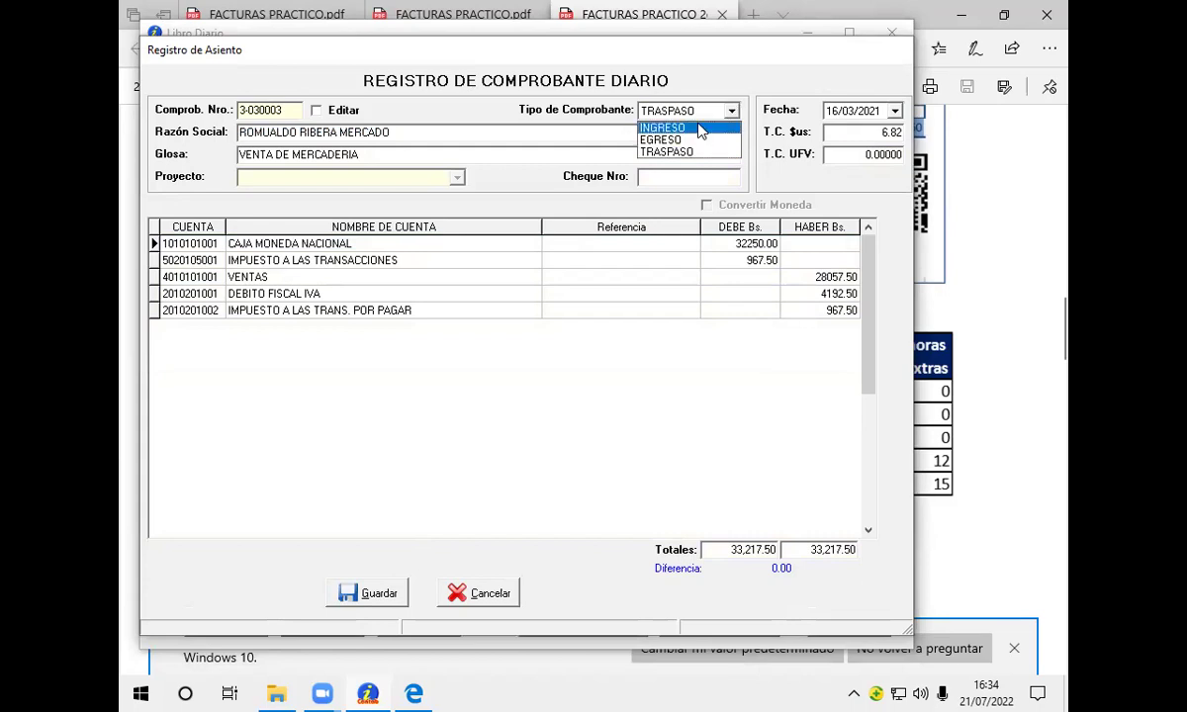
left_click(699, 131)
left_click(384, 594)
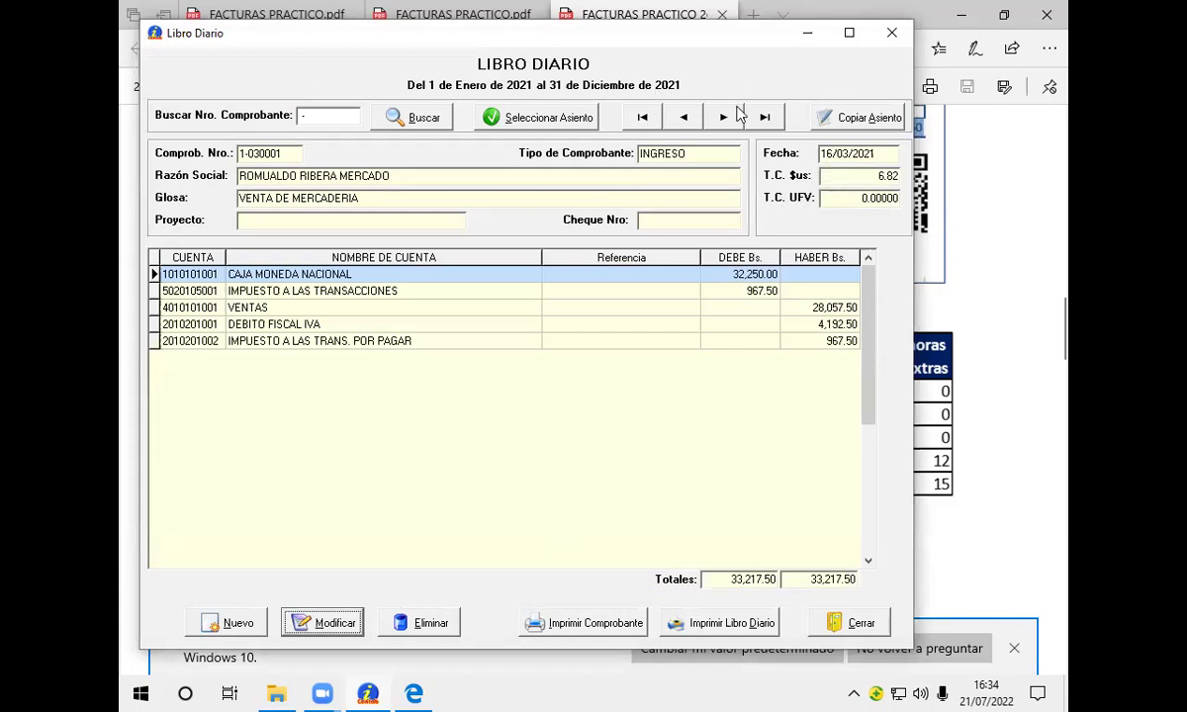
Jump to the last journal voucher and close the Libro Diario
left_click(688, 114)
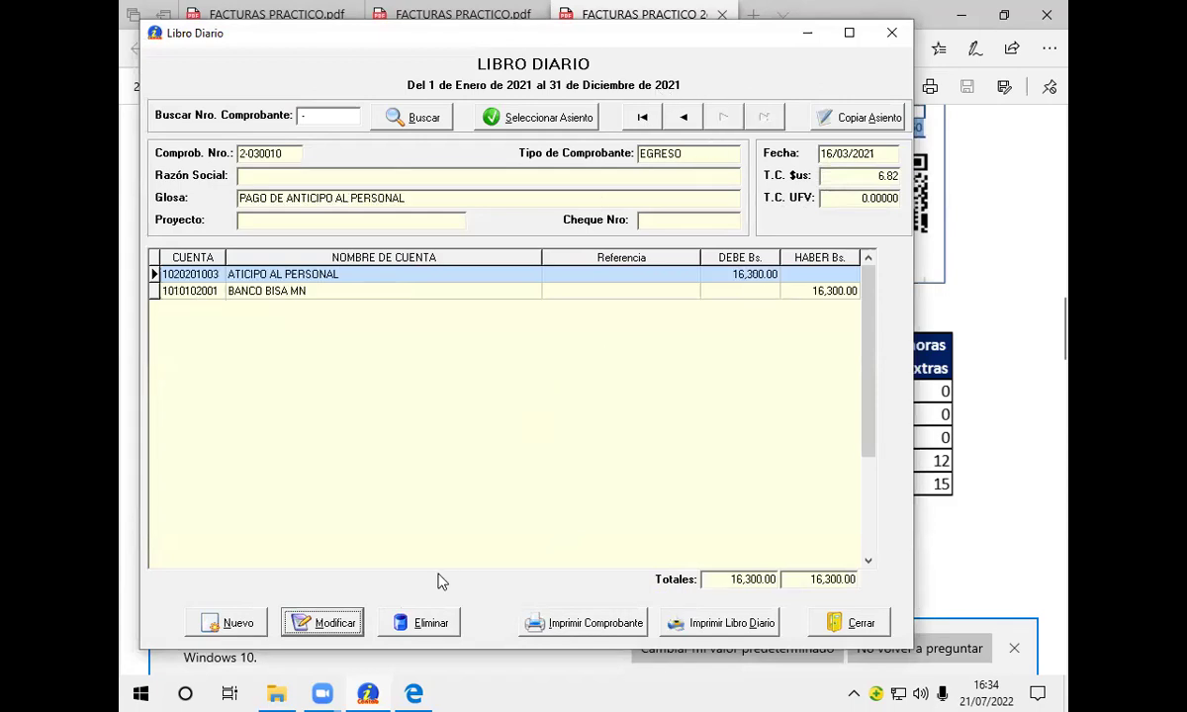
left_click(861, 623)
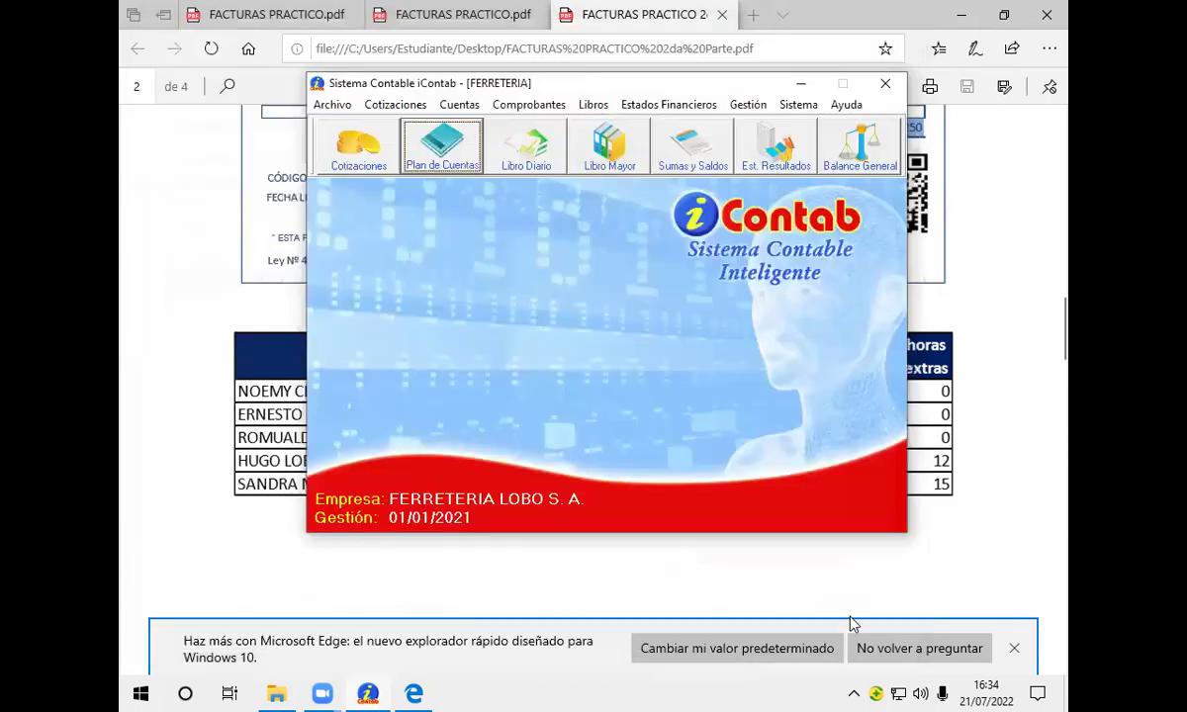
left_click(528, 103)
Start a new Registro de Comprobante with Glosa 'VENTA DE MERCADERIA'
left_click(560, 128)
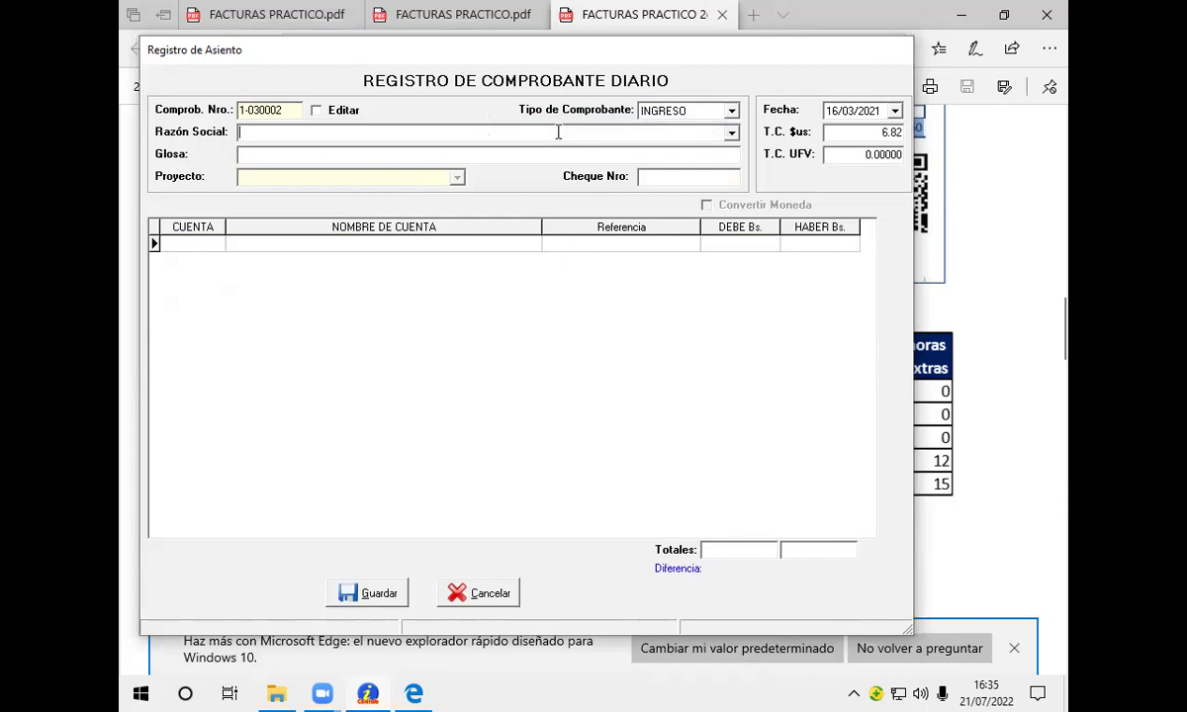
left_click(433, 156)
type("VENTA DE MERC")
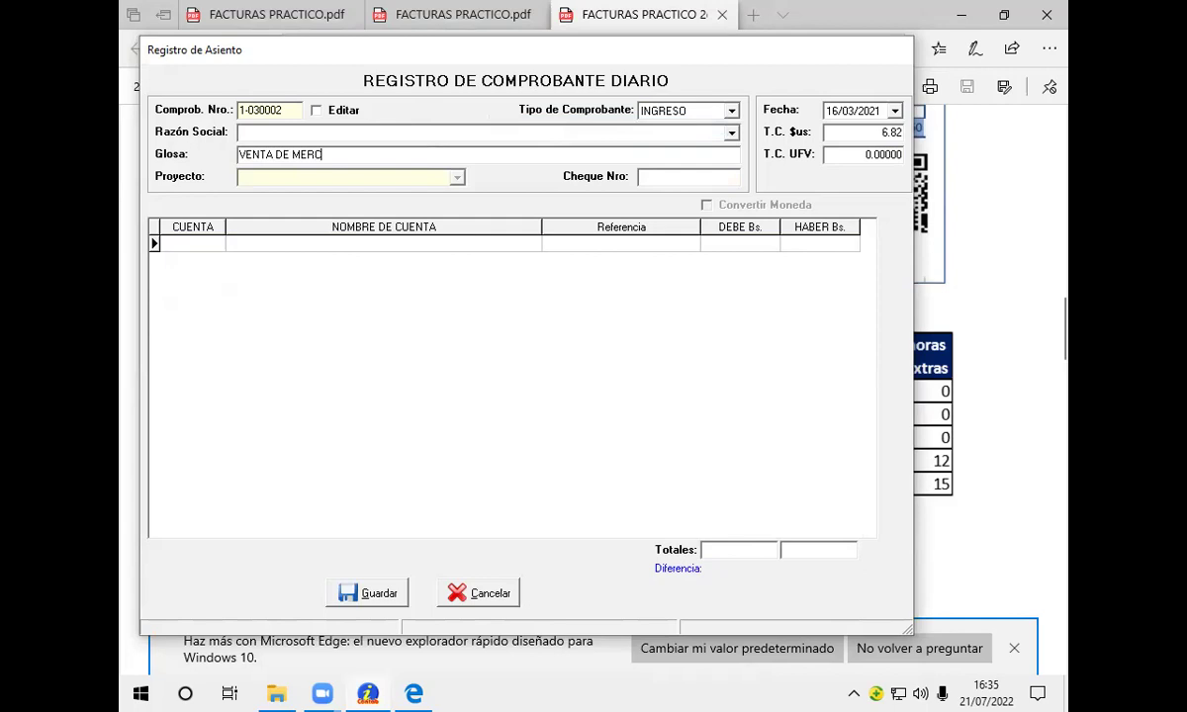
type("ADERIA")
left_click(513, 131)
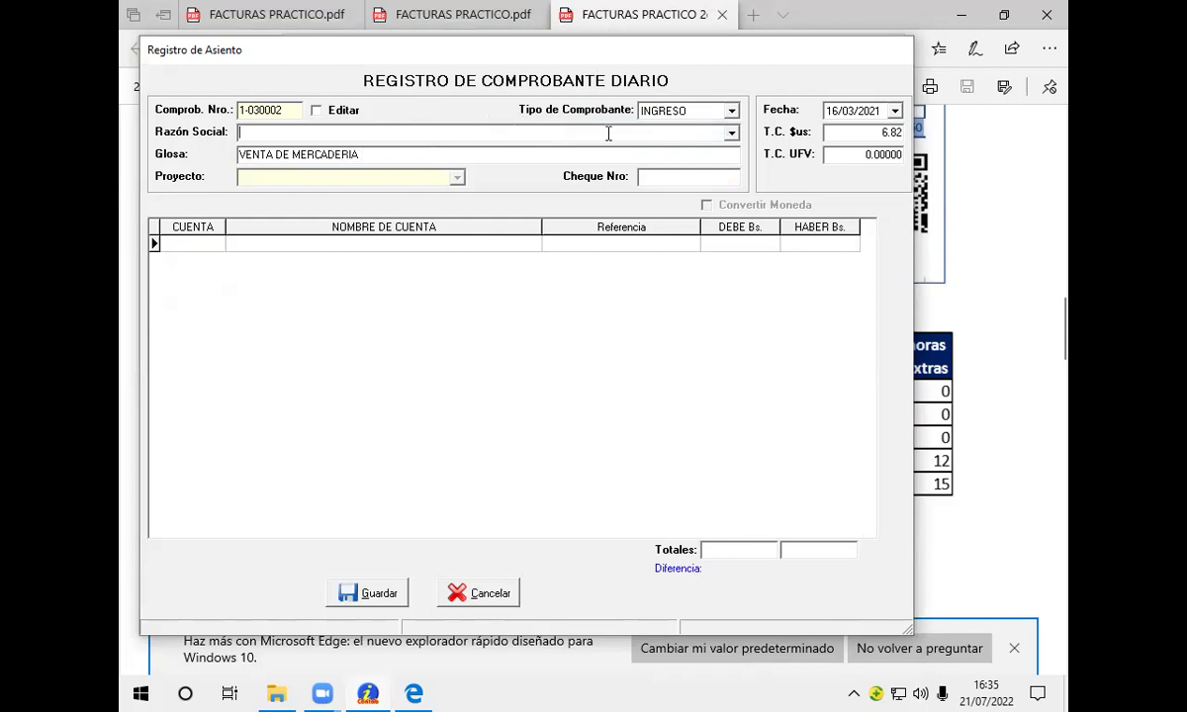
Set the voucher date day to 18 and the T.C. $us to 6.82
left_click(839, 117)
type("18")
left_click(877, 137)
key("BackSpace")
key("BackSpace")
key("BackSpace")
key("BackSpace")
type("6.82")
Check the invoice PDF and type the customer's name into Razón Social
left_click(547, 132)
left_click(393, 641)
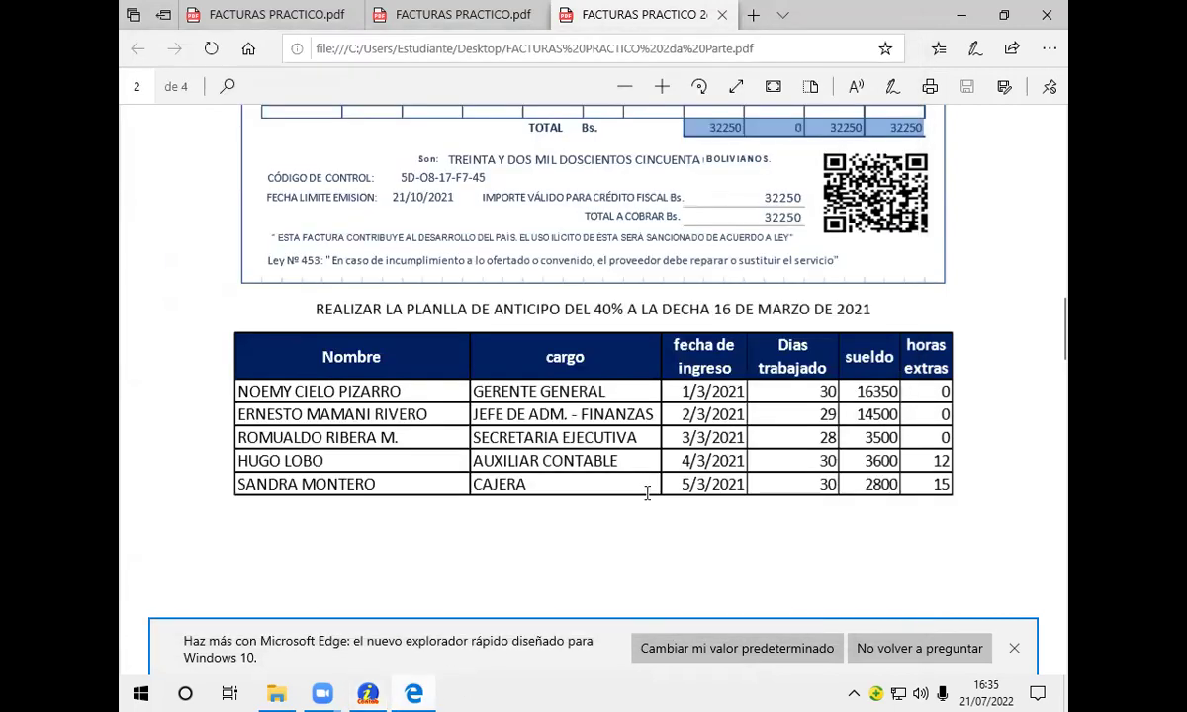
scroll(649, 492, "down", 1)
scroll(649, 492, "down", 6)
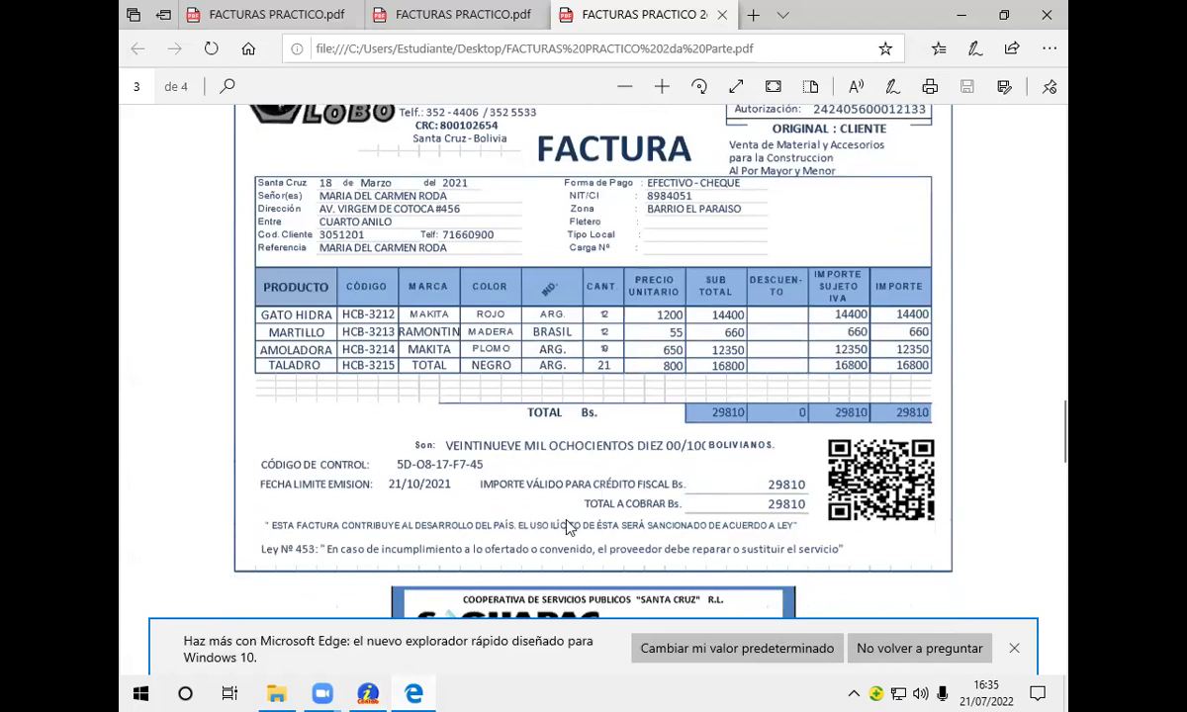
left_click(385, 693)
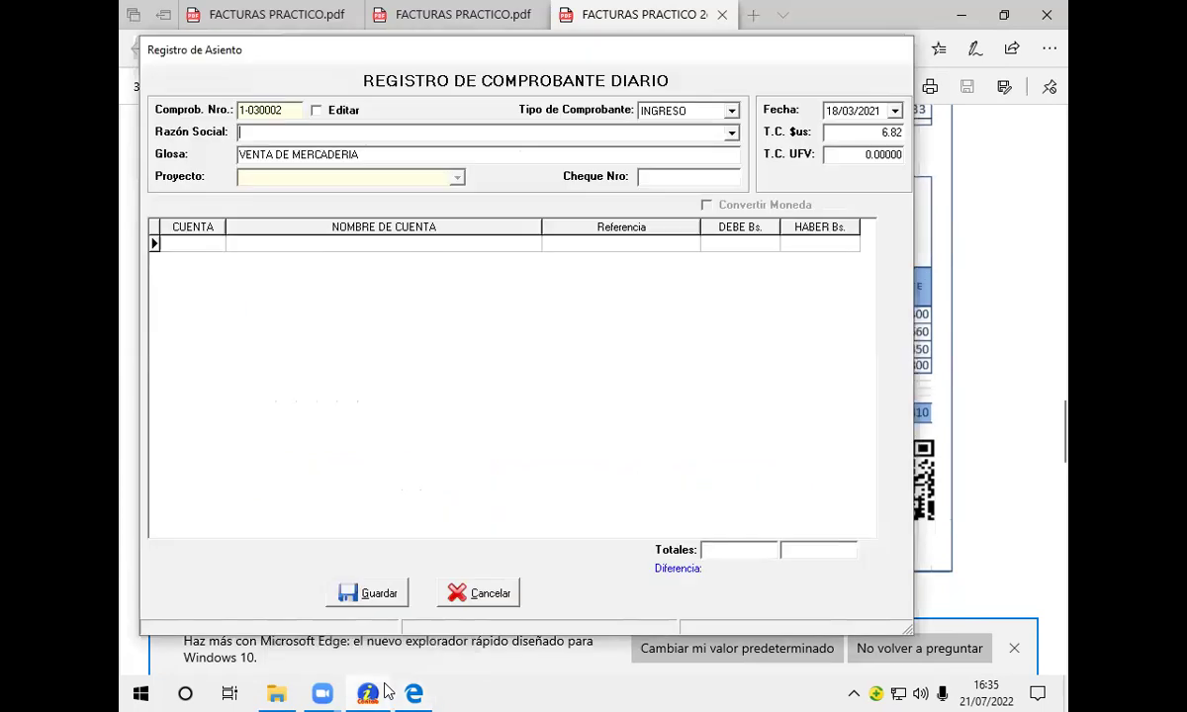
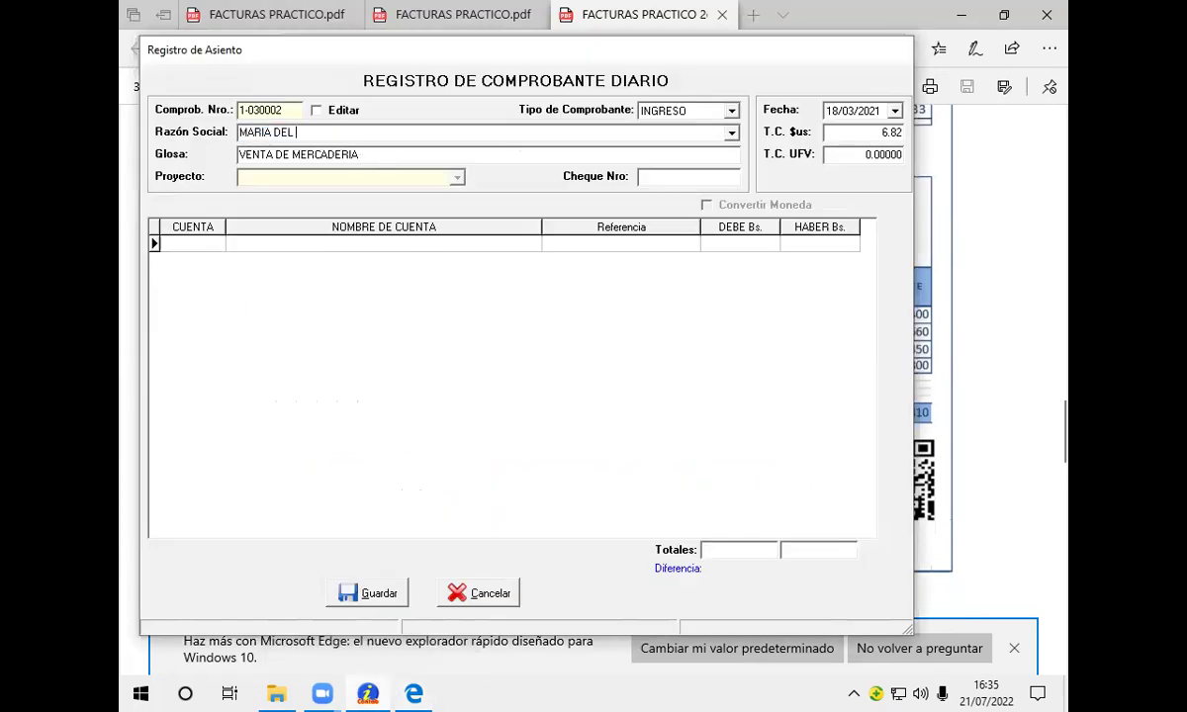
Verify the name on the invoice and complete the customer's surname in Razón Social
left_click(417, 693)
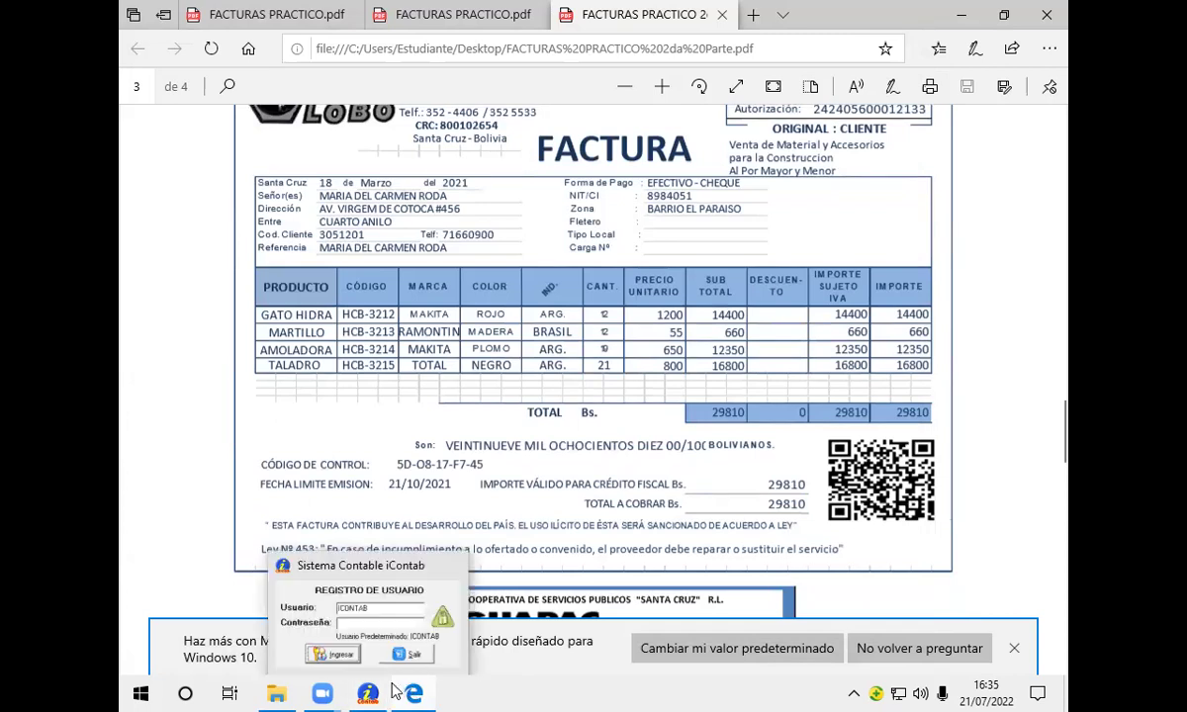
left_click(382, 692)
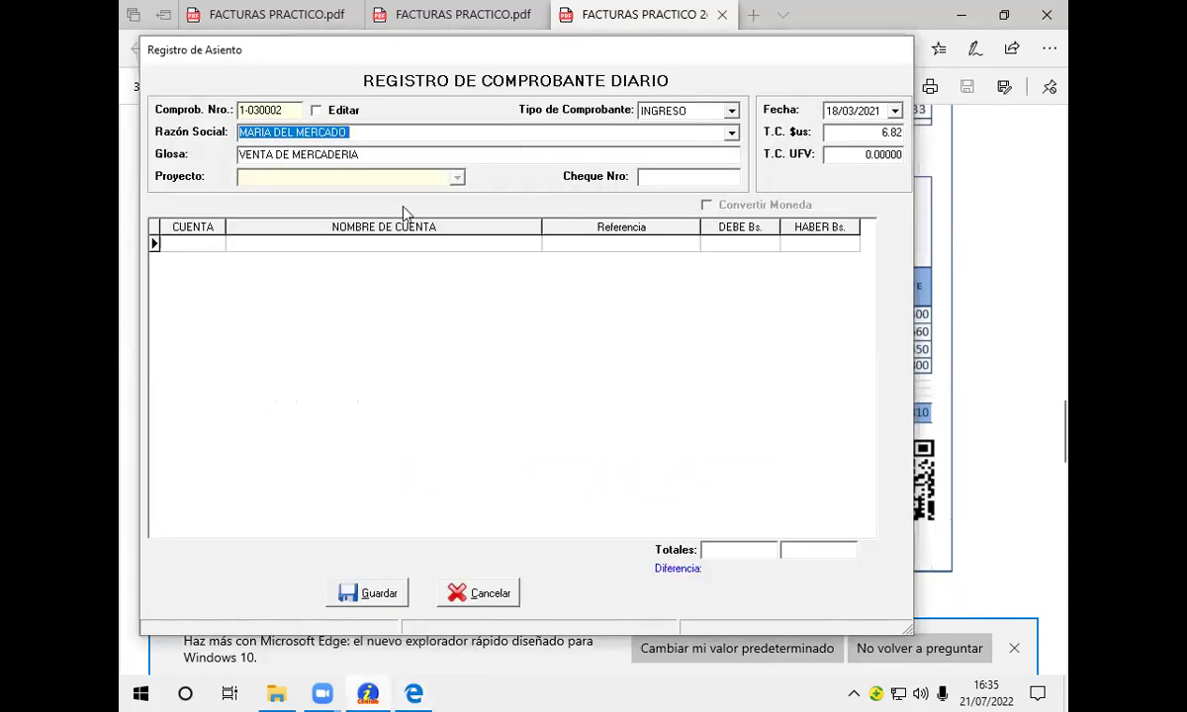
left_click(388, 135)
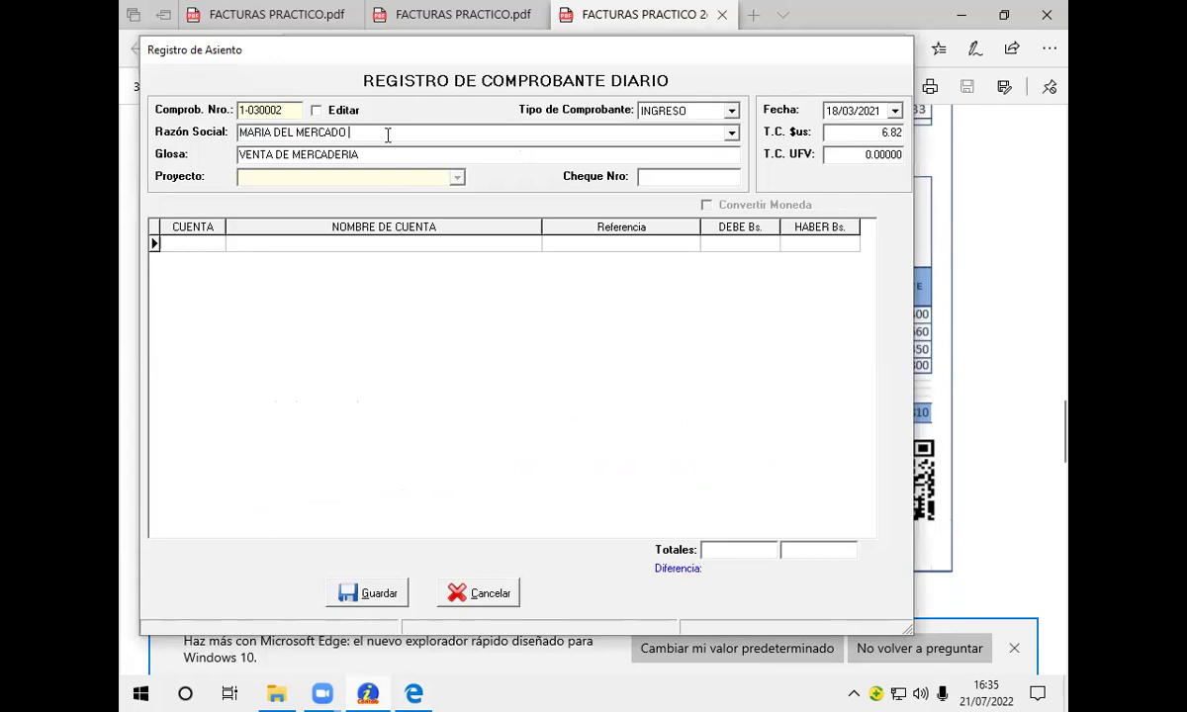
type("RODAS")
key("BackSpace")
Open the Plan de Cuentas from the first line's account cell and browse the account tree
left_click(412, 247)
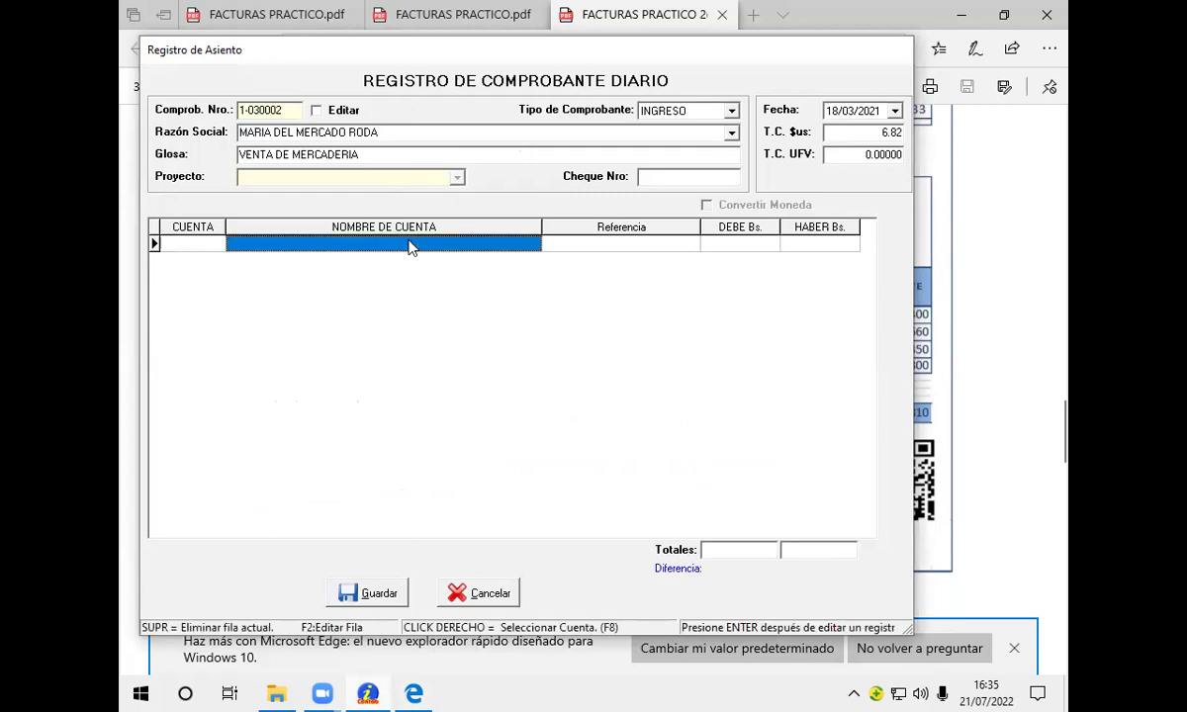
right_click(413, 248)
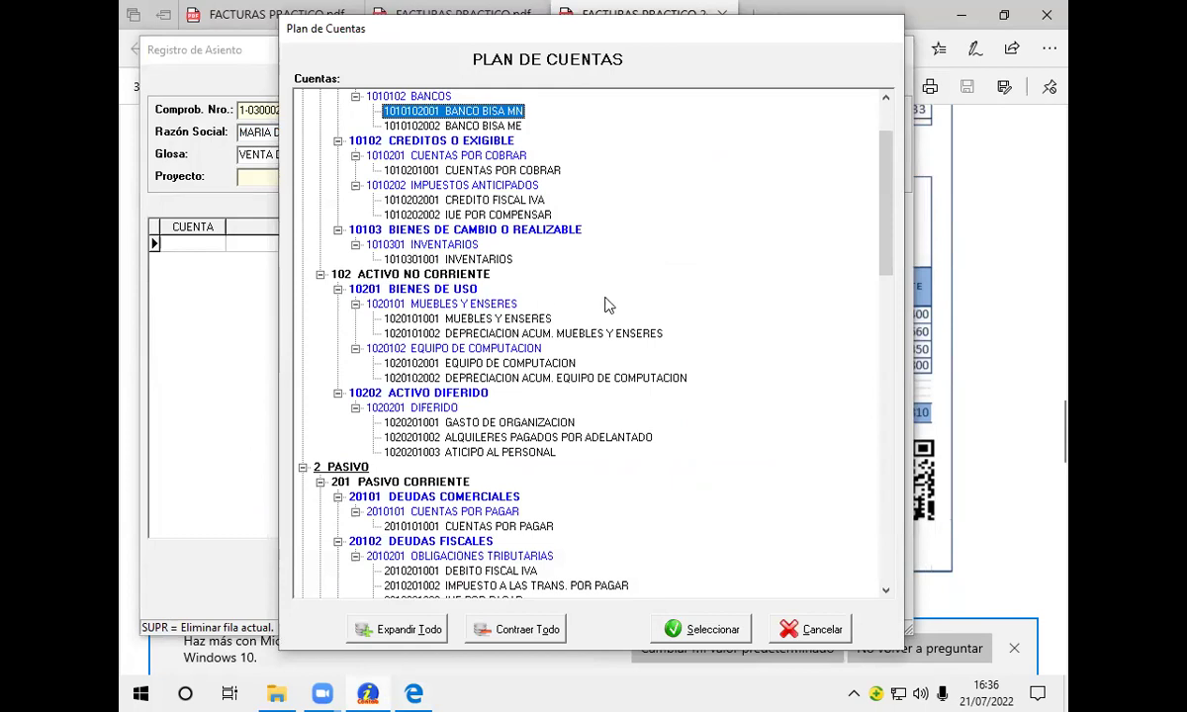
scroll(589, 365, "down", 2)
scroll(589, 365, "down", 1)
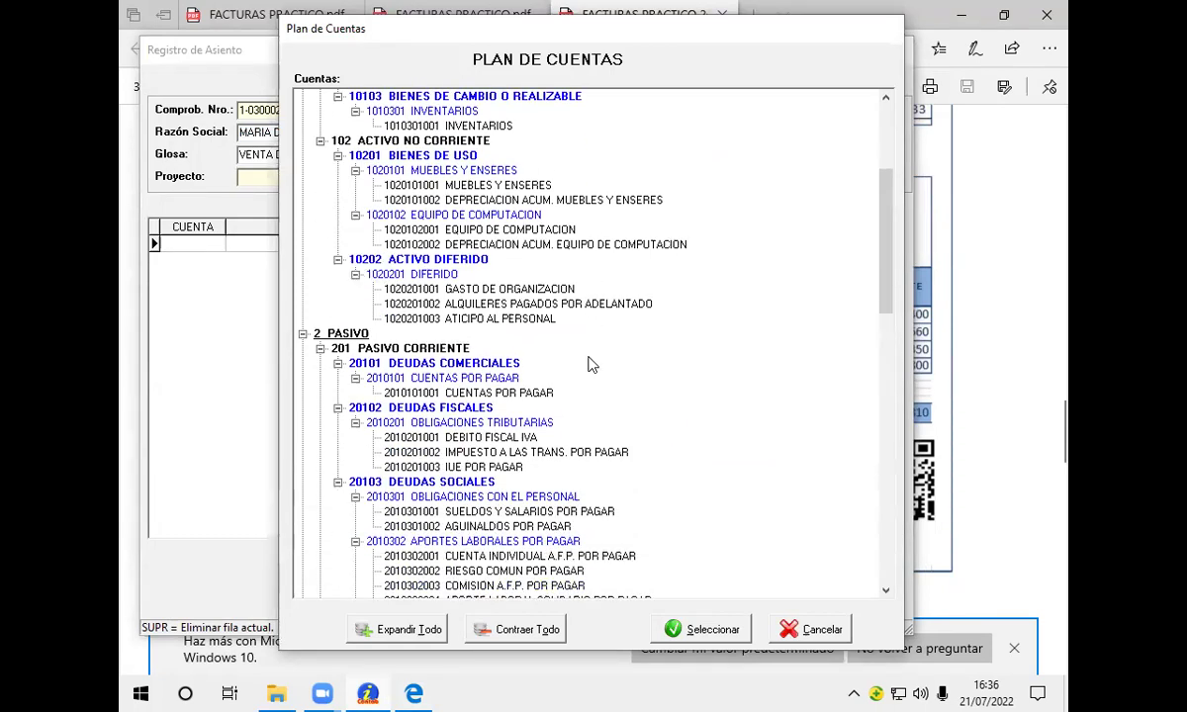
scroll(588, 365, "down", 5)
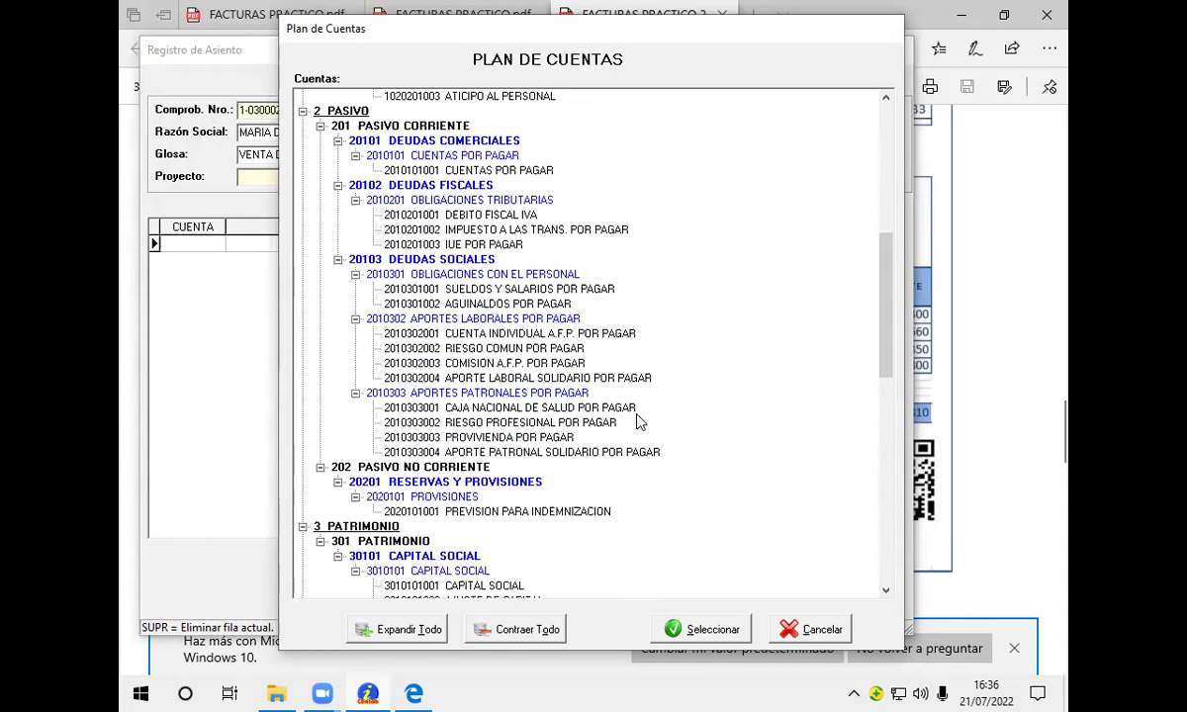
scroll(605, 445, "down", 3)
scroll(606, 447, "down", 4)
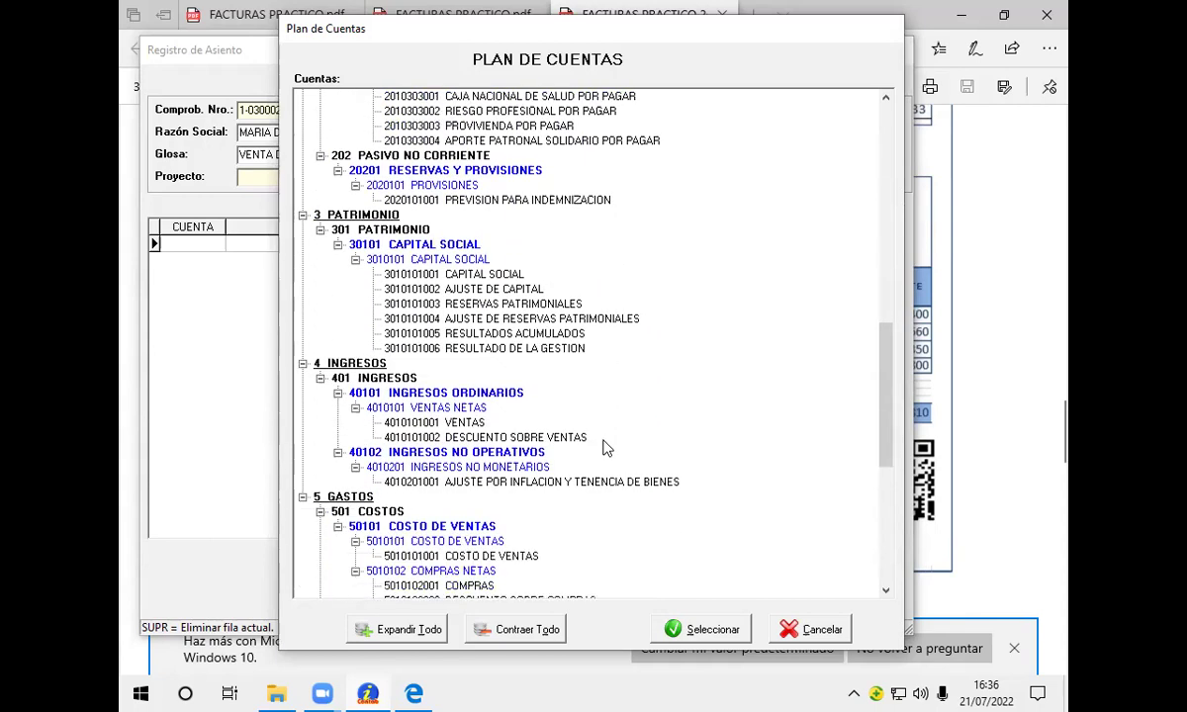
scroll(607, 449, "down", 5)
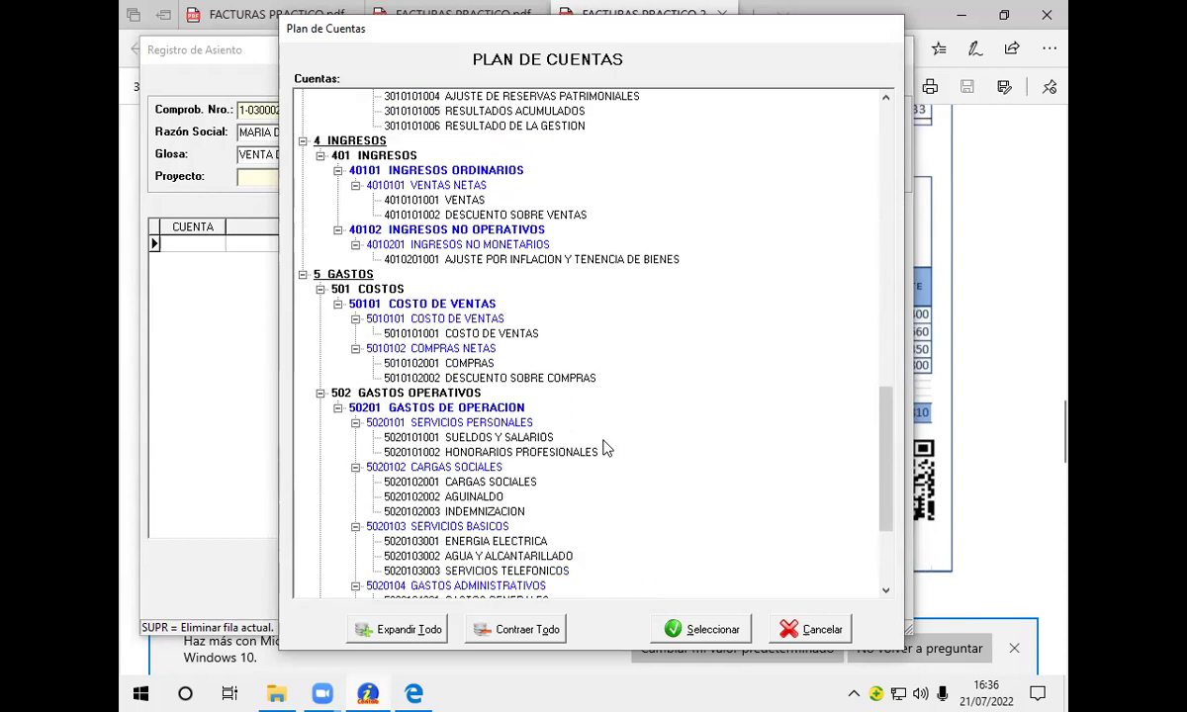
scroll(607, 448, "down", 4)
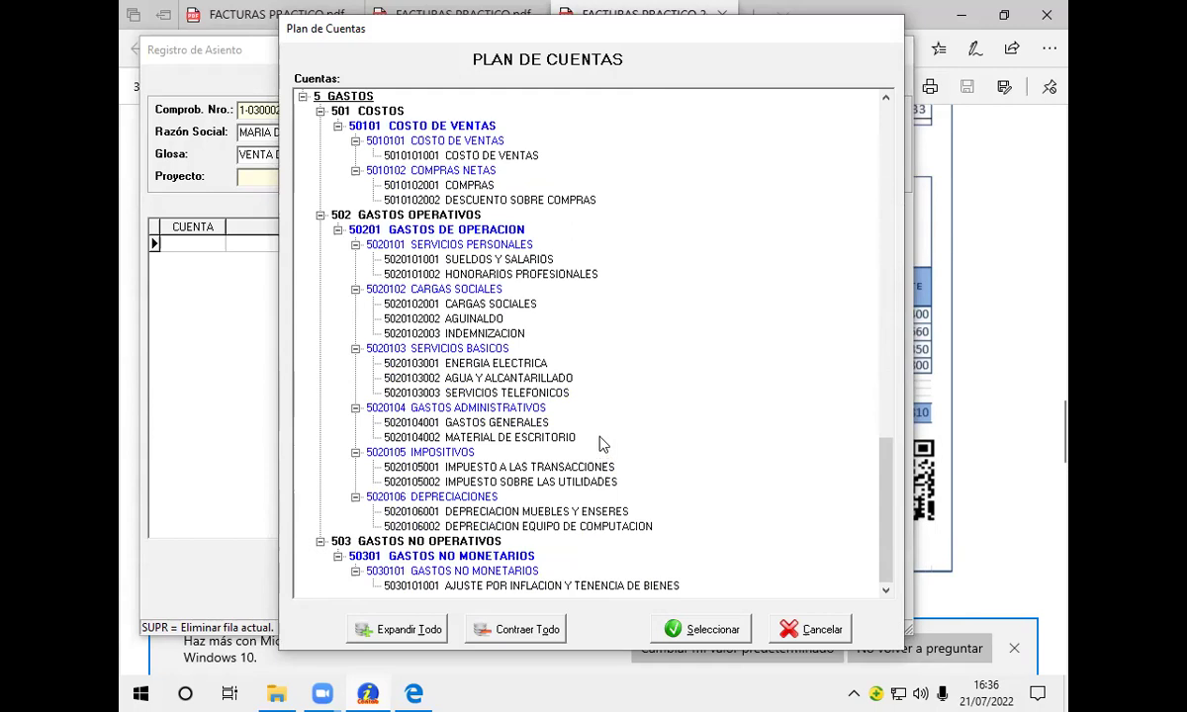
scroll(604, 445, "up", 6)
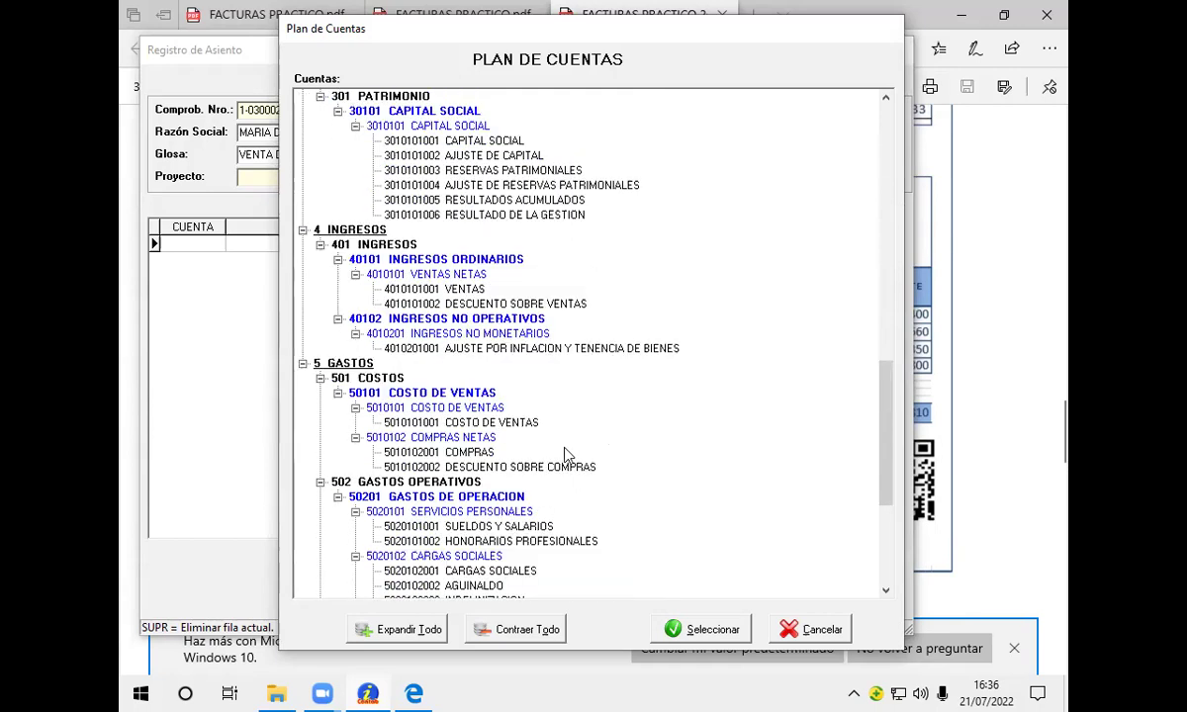
scroll(568, 454, "up", 5)
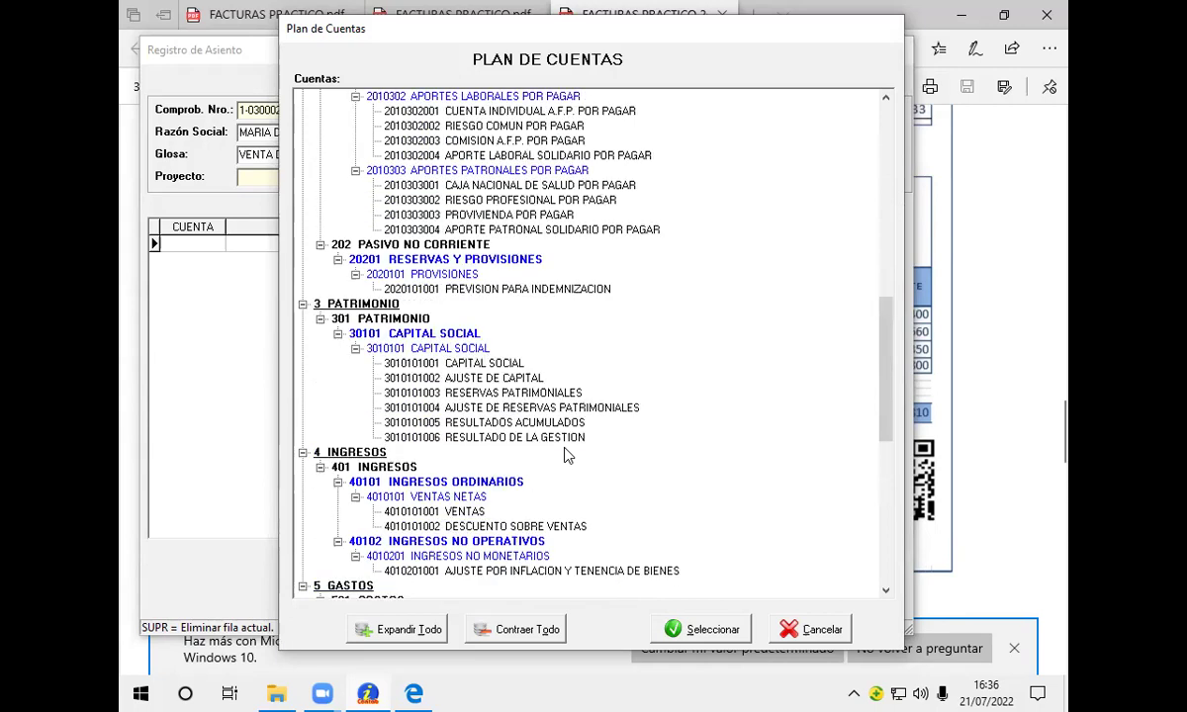
scroll(568, 454, "up", 4)
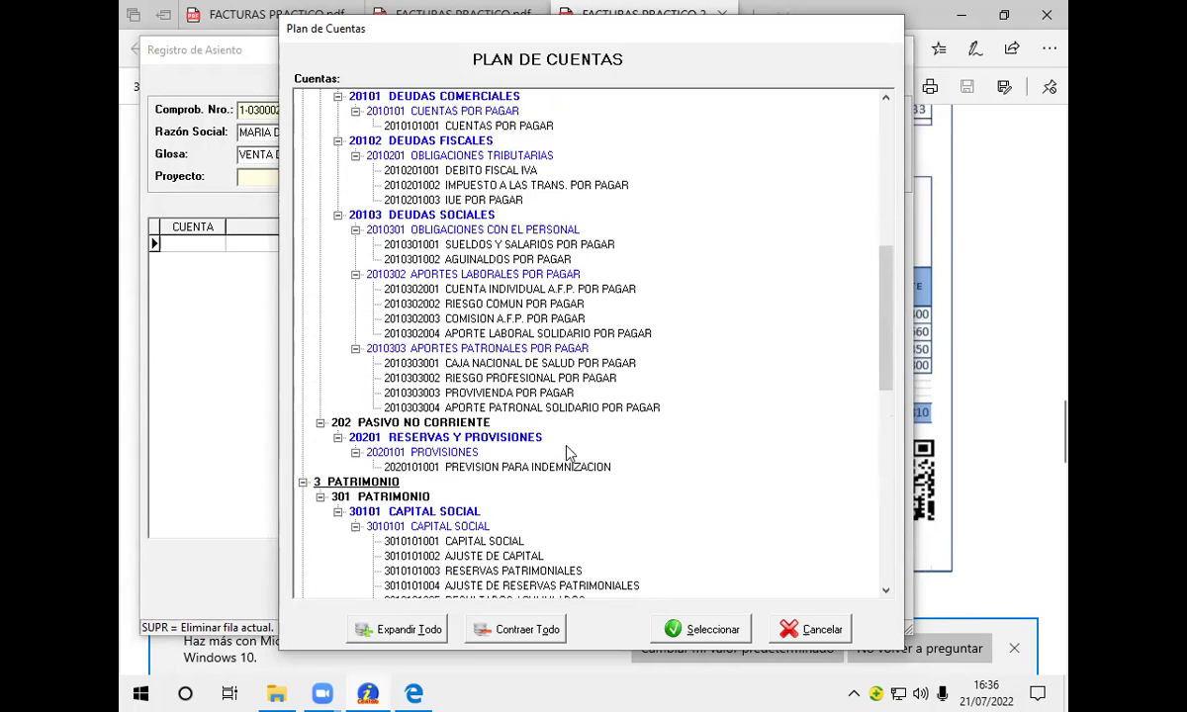
scroll(568, 454, "up", 3)
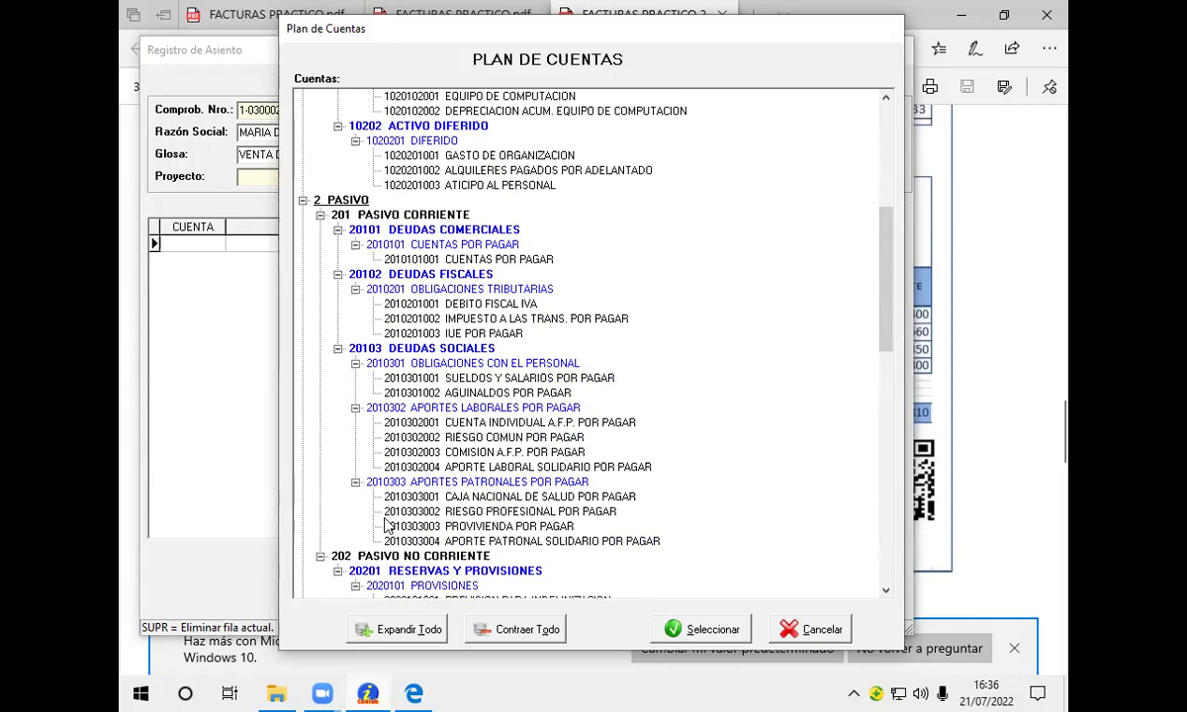
scroll(563, 461, "up", 5)
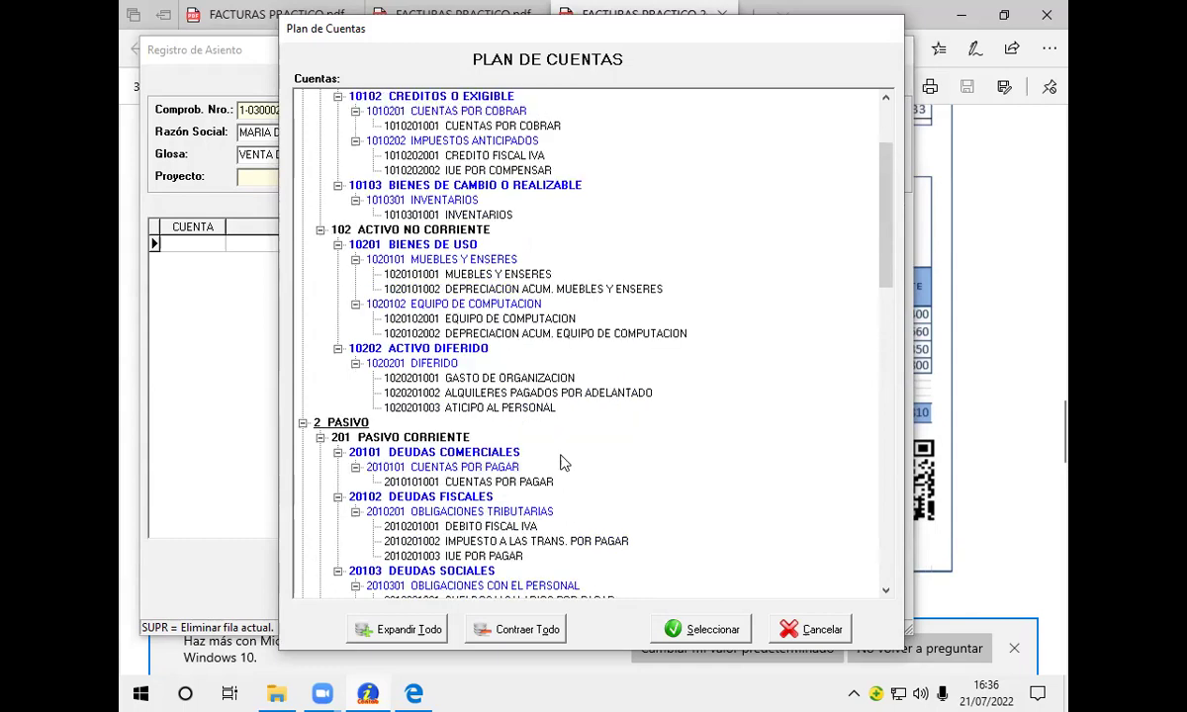
scroll(563, 461, "up", 3)
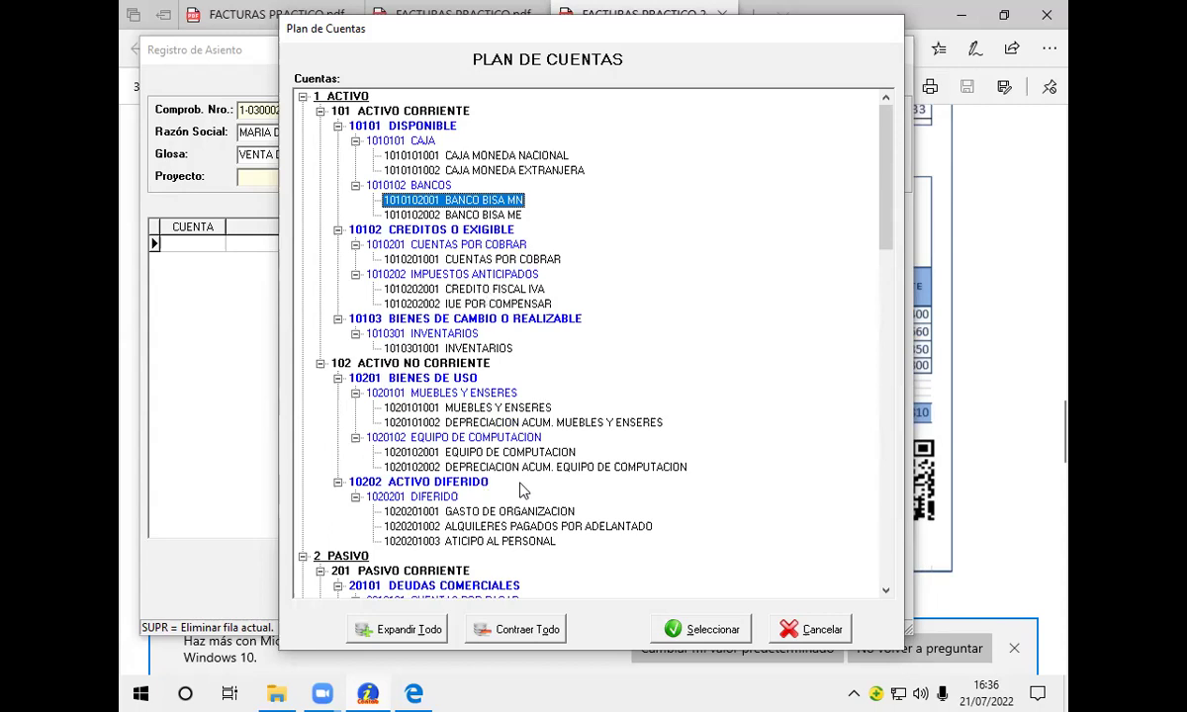
scroll(500, 490, "down", 1)
scroll(507, 515, "down", 1)
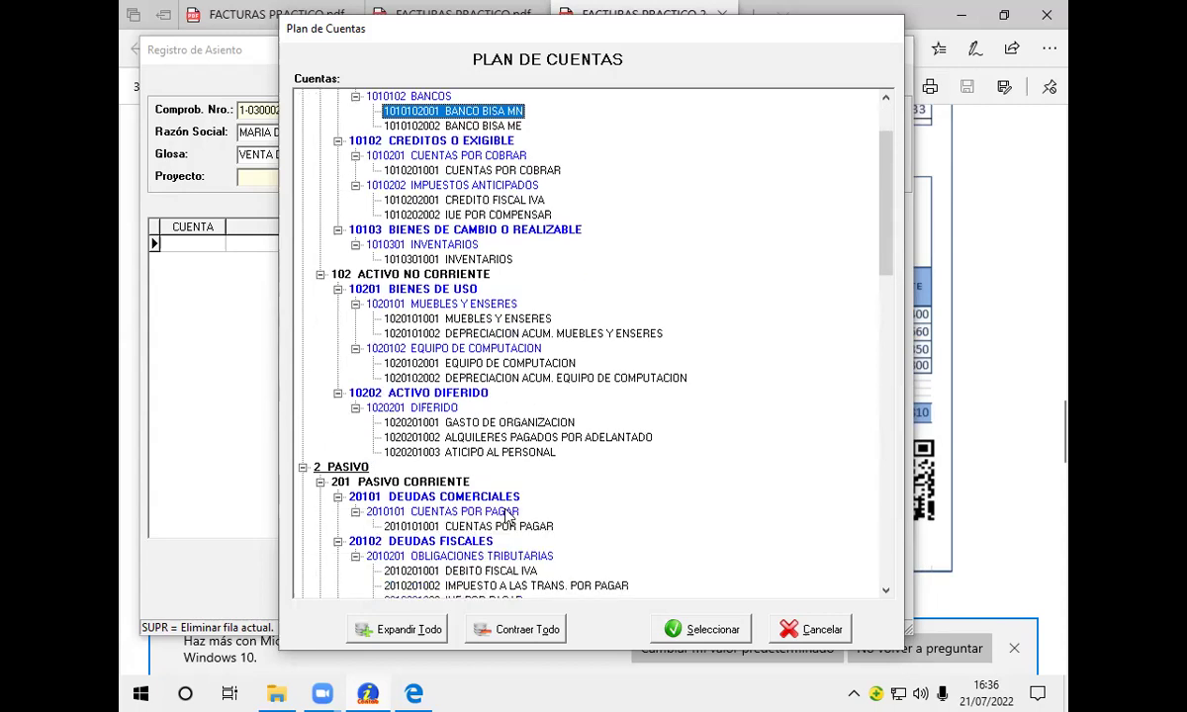
scroll(506, 515, "down", 1)
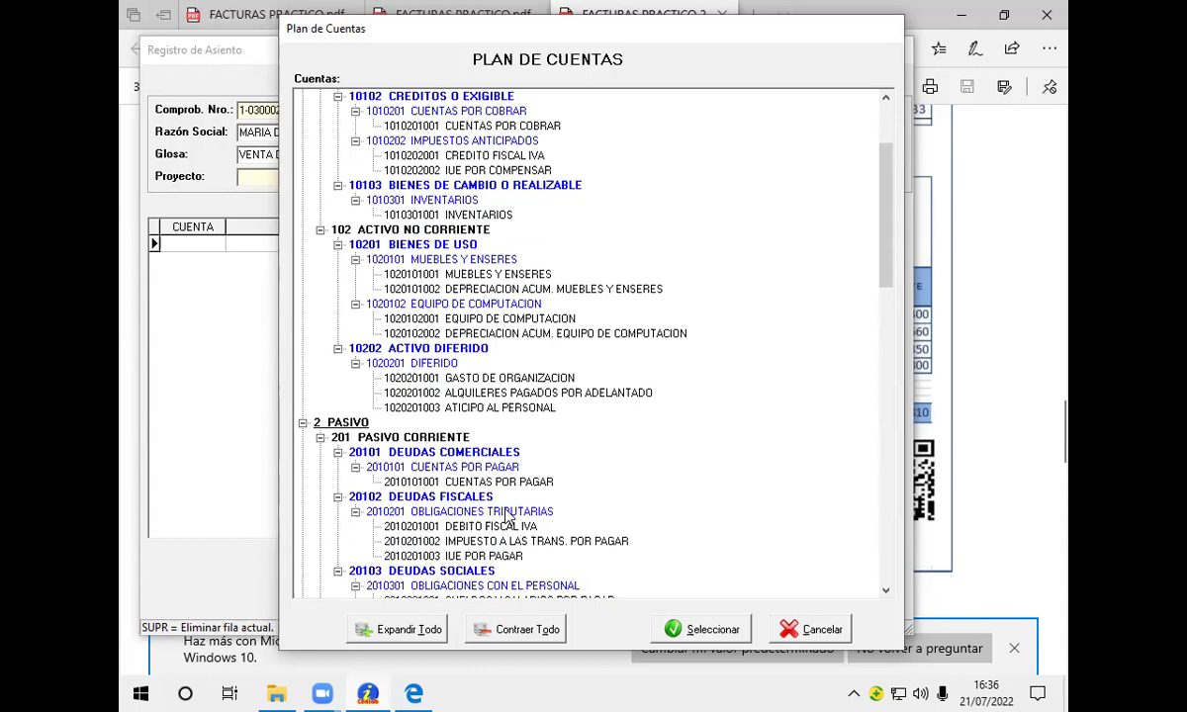
scroll(507, 515, "down", 1)
scroll(509, 515, "down", 1)
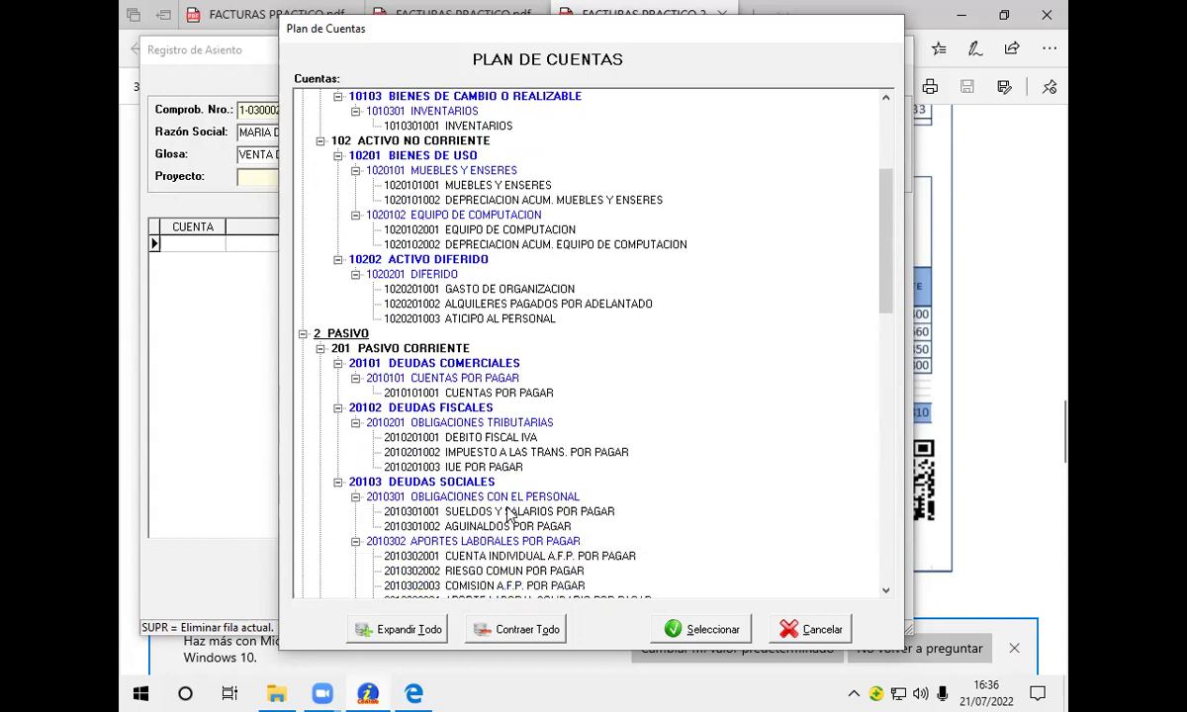
scroll(508, 515, "up", 2)
scroll(480, 483, "up", 3)
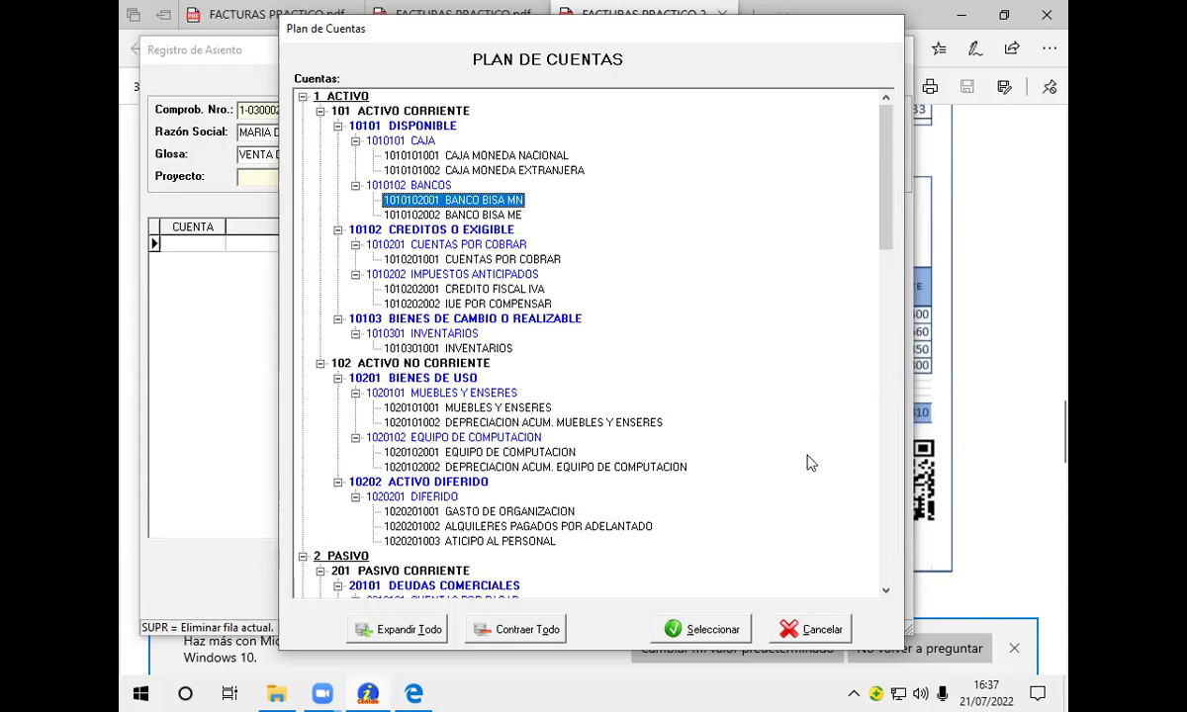
Discard the half-filled voucher and open the full-year Libro Diario journal
left_click(812, 630)
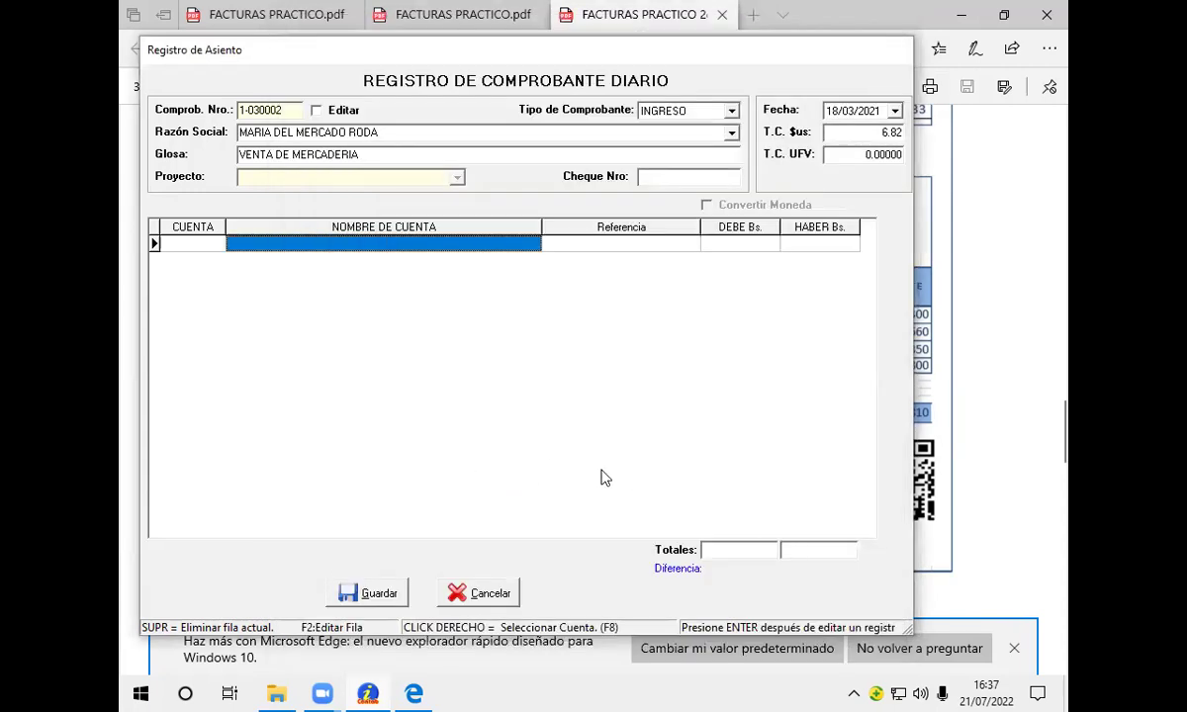
left_click(492, 593)
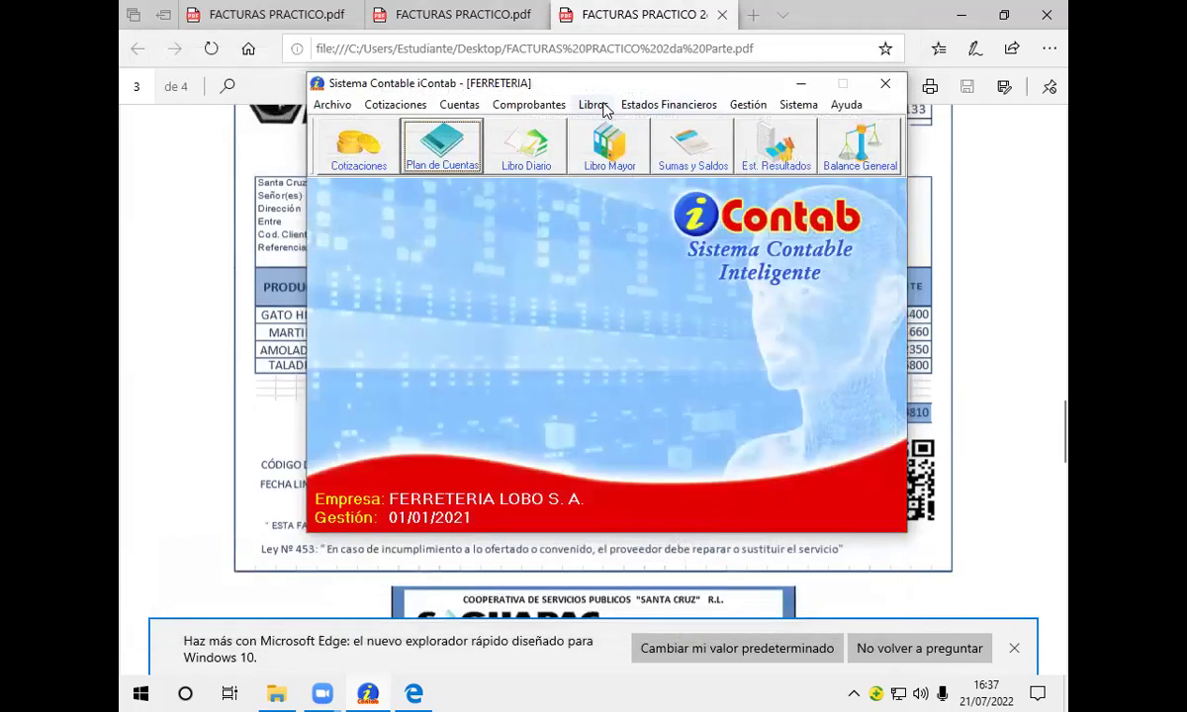
left_click(638, 105)
mouse_move(591, 105)
left_click(623, 126)
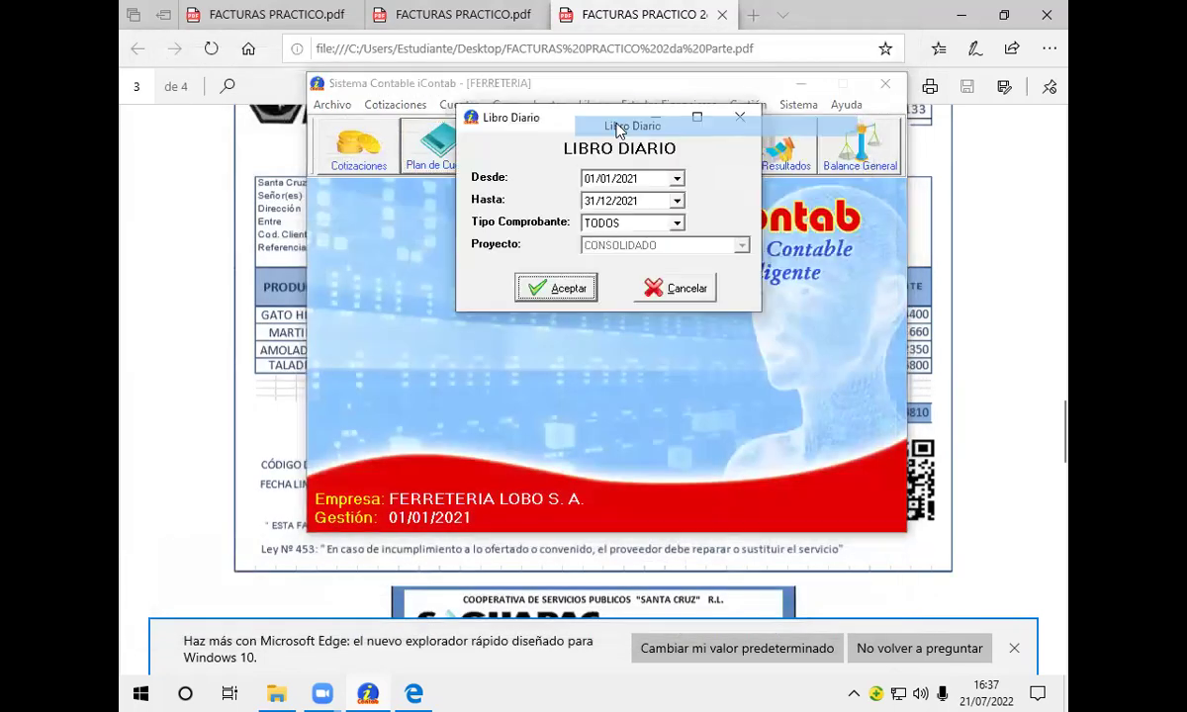
left_click(550, 286)
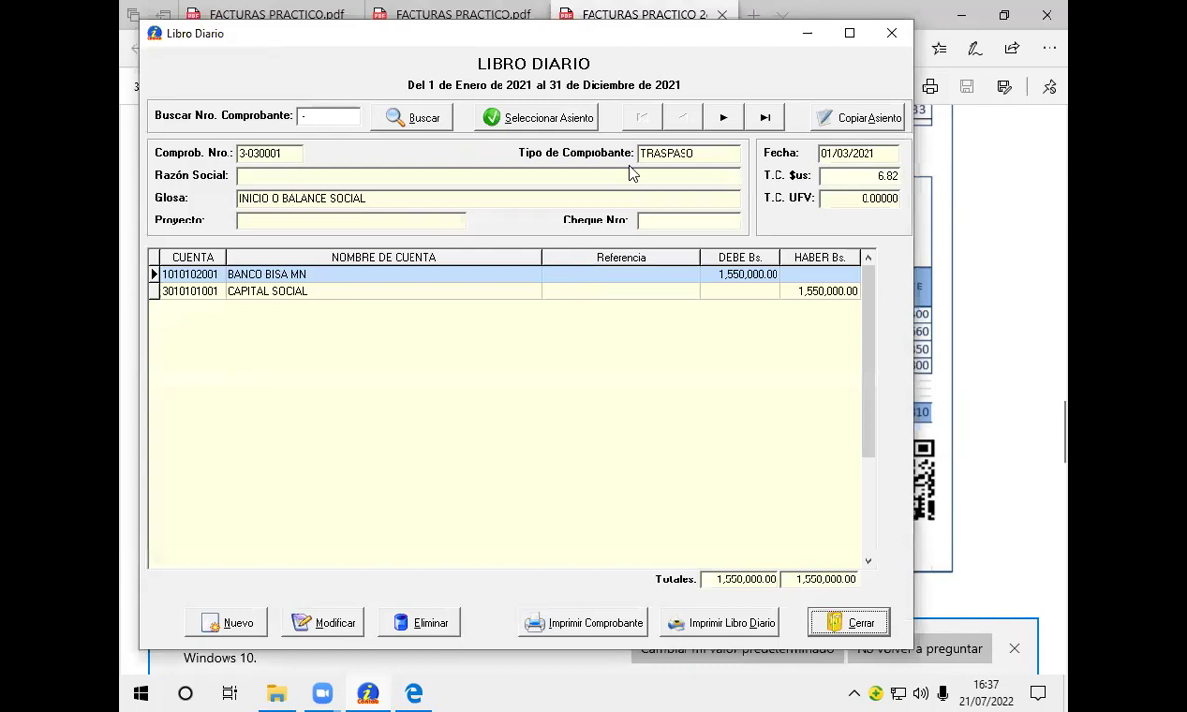
Step through the journal entries up to EGRESO voucher 2-030007, then close the journal
left_click(724, 117)
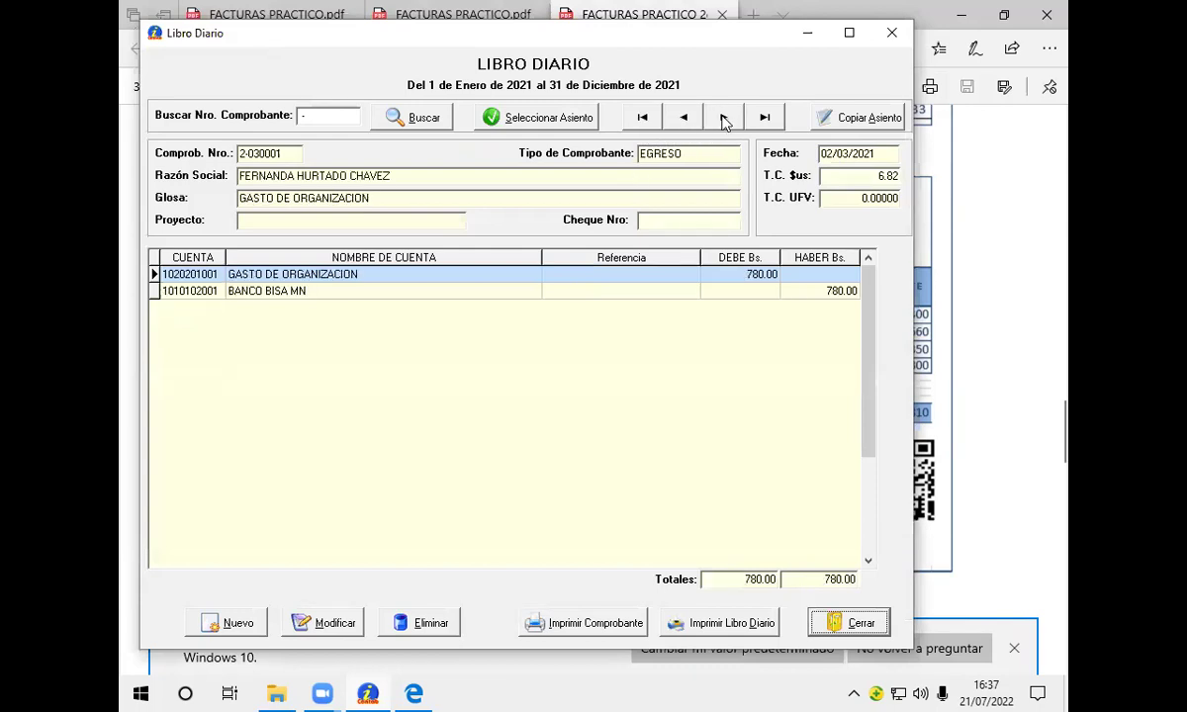
left_click(723, 117)
left_click(723, 117)
left_click(723, 117)
left_click(723, 117)
left_click(723, 117)
left_click(723, 117)
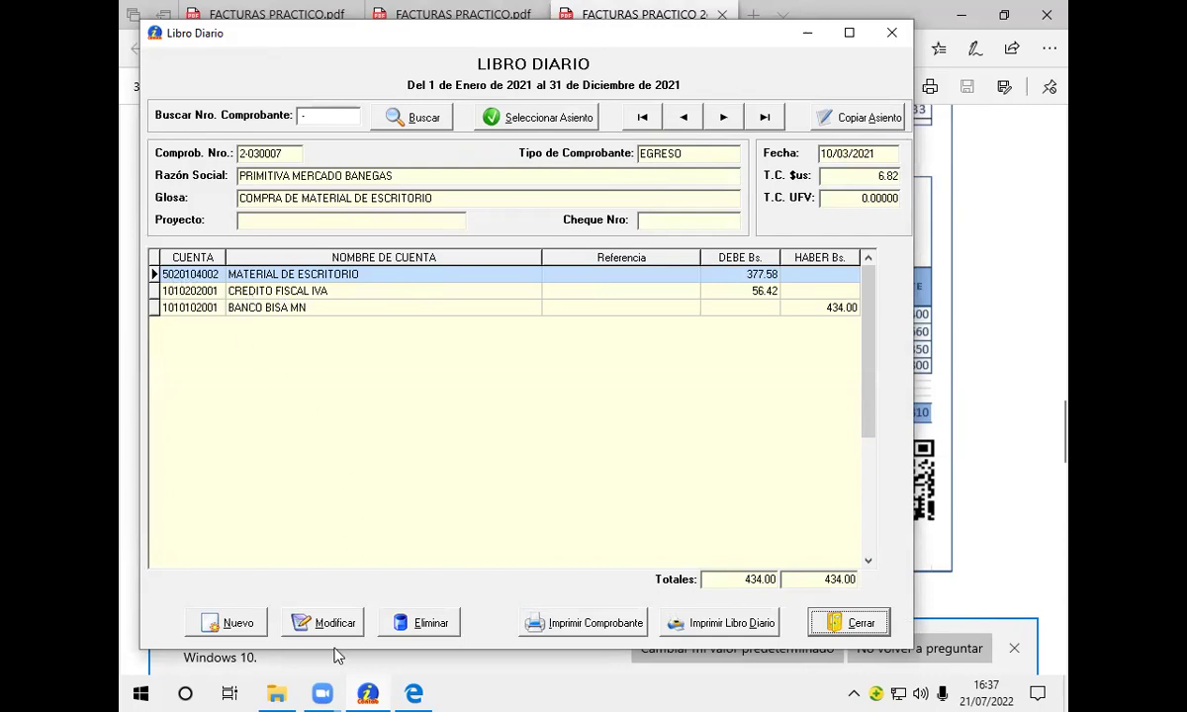
left_click(863, 624)
left_click(527, 105)
Start a new INGRESO voucher with CAJA MONEDA NACIONAL debiting 29,810.00 on line one
key("Right")
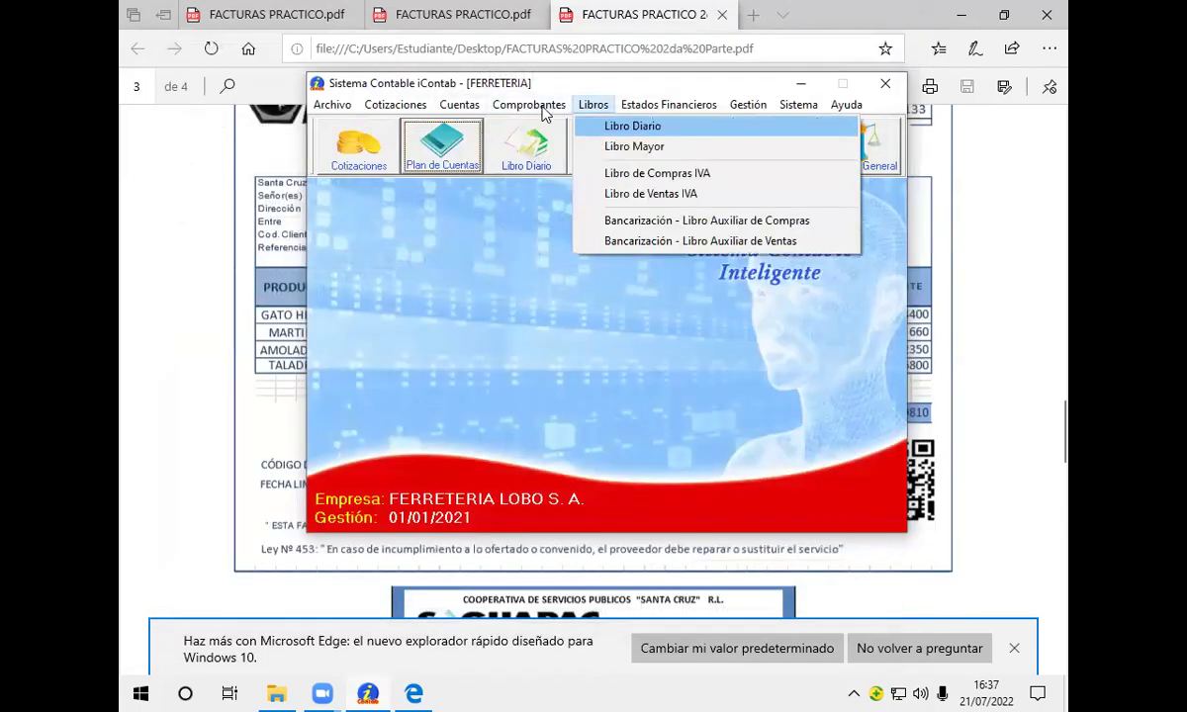
left_click(550, 126)
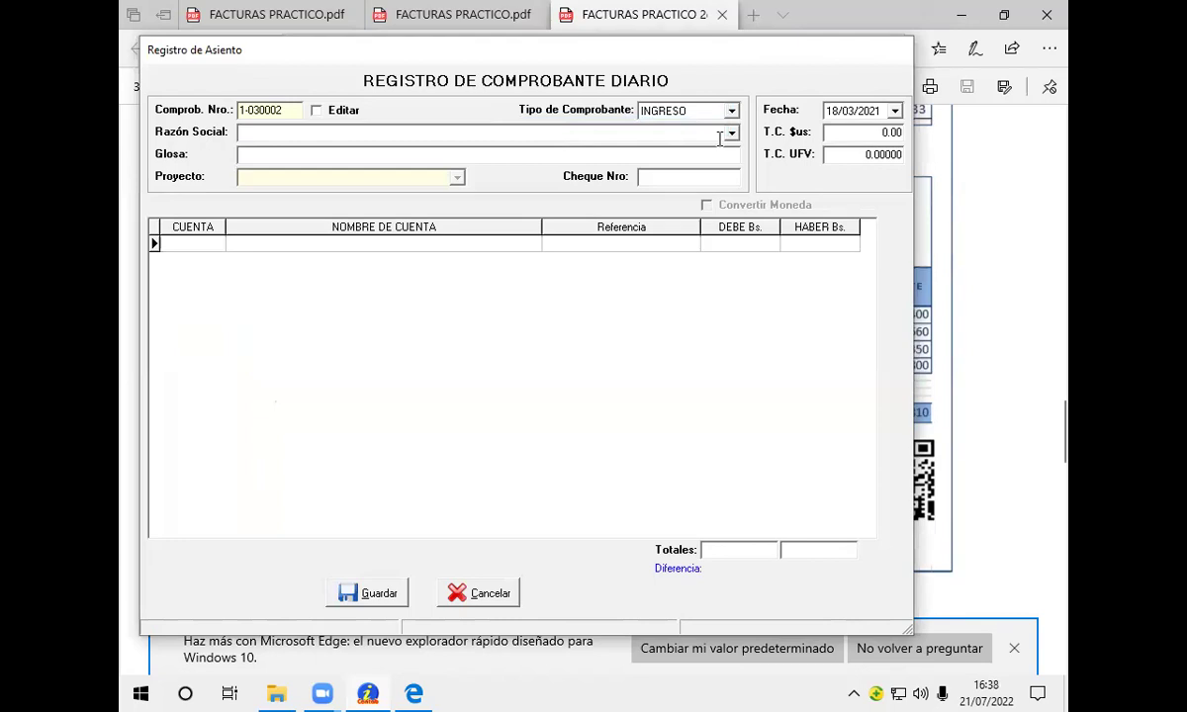
left_click(503, 241)
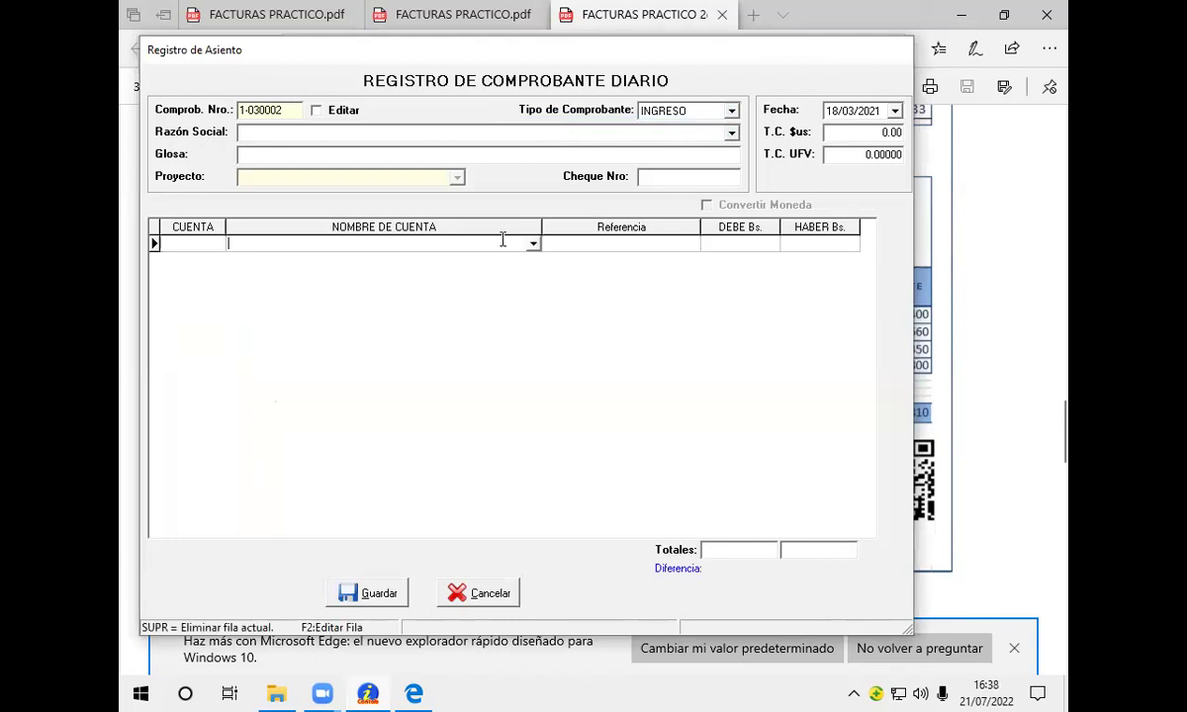
left_click(499, 241)
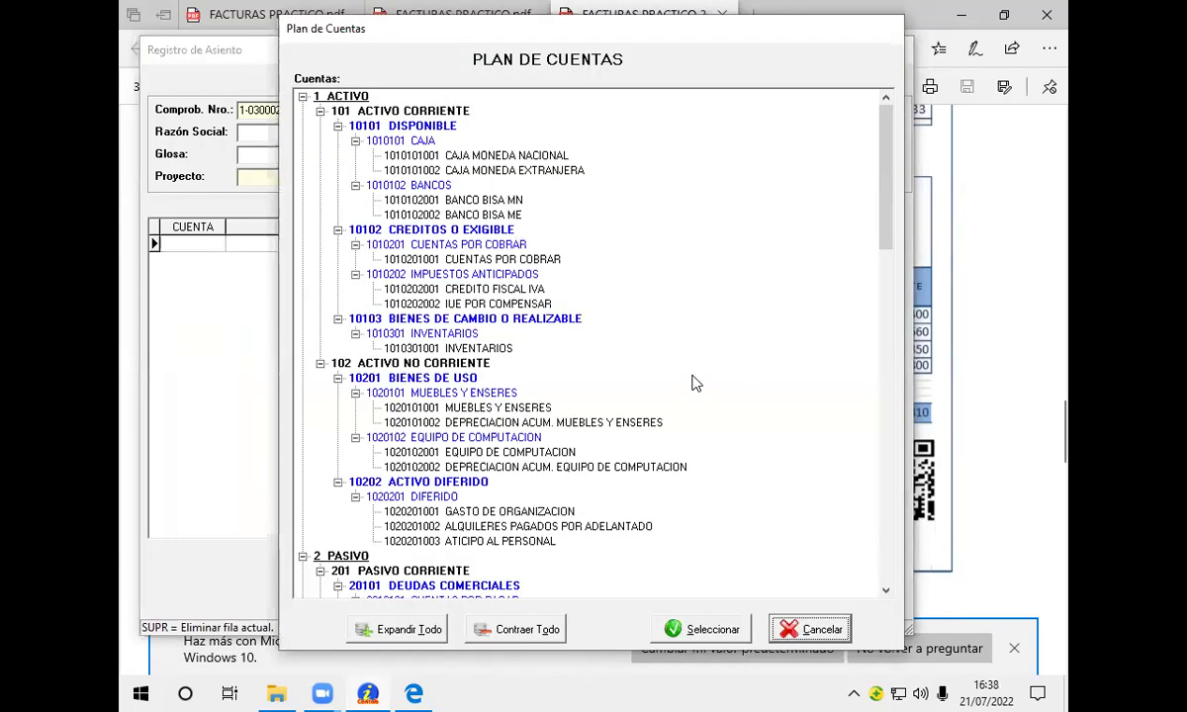
double_click(500, 155)
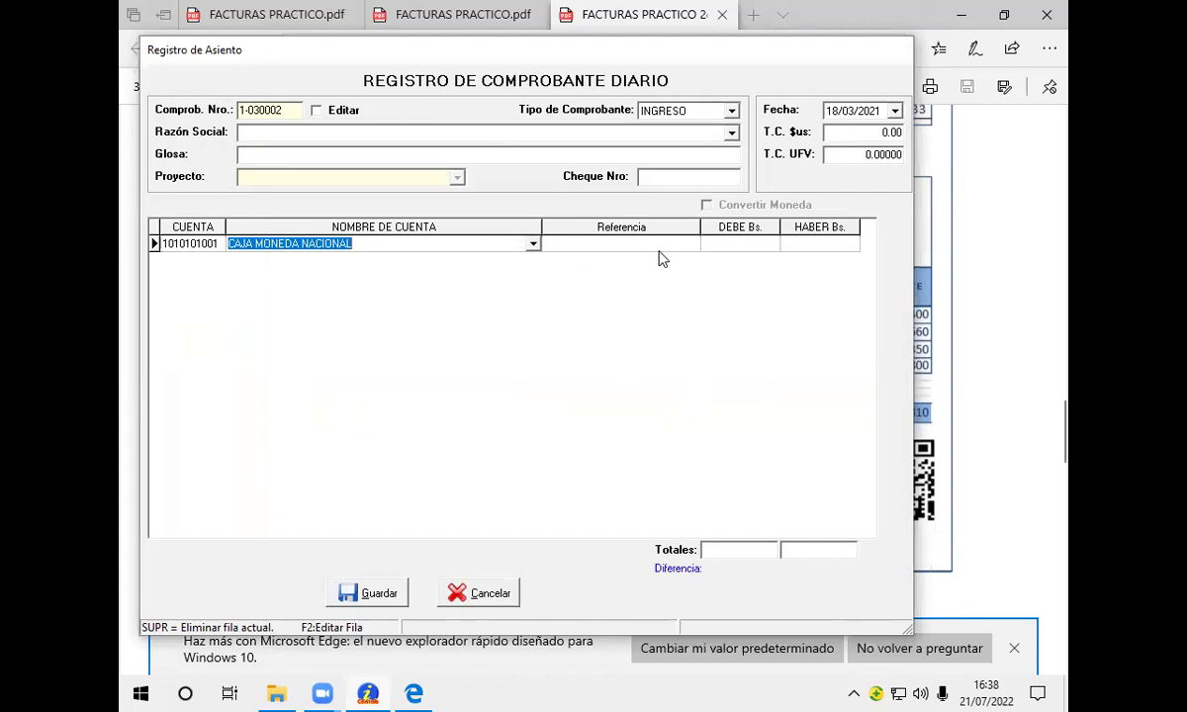
left_click(754, 247)
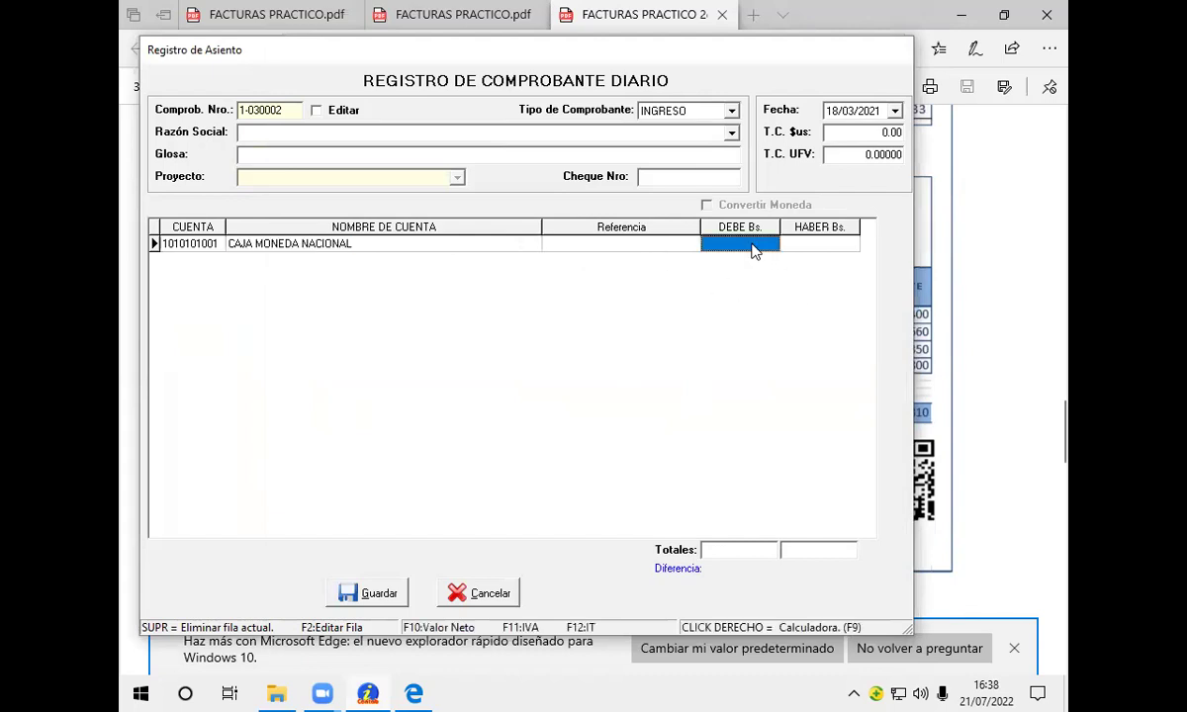
type("2")
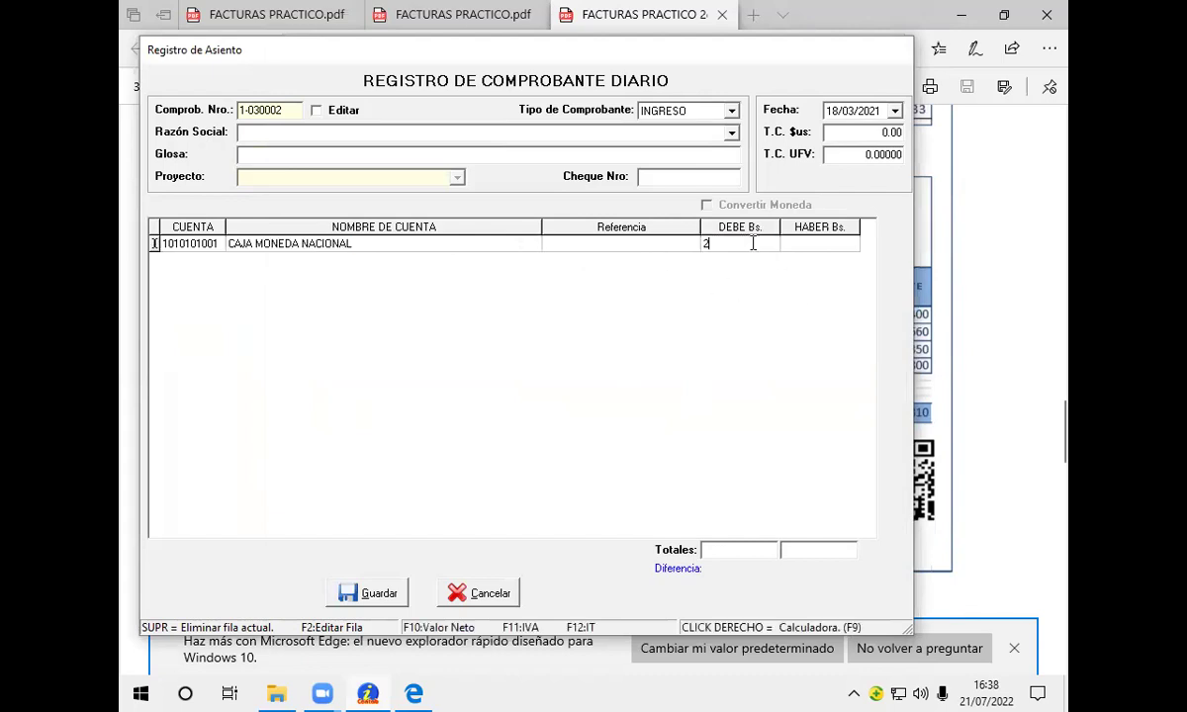
type("9810")
key("Return")
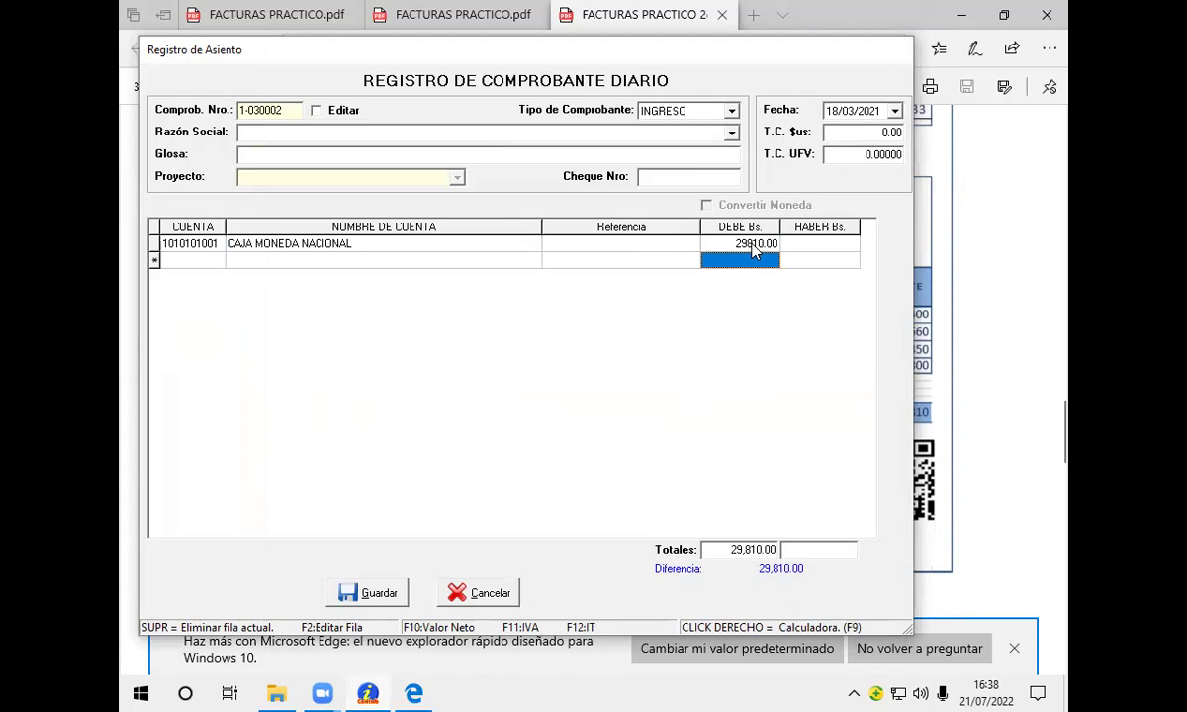
key("Return")
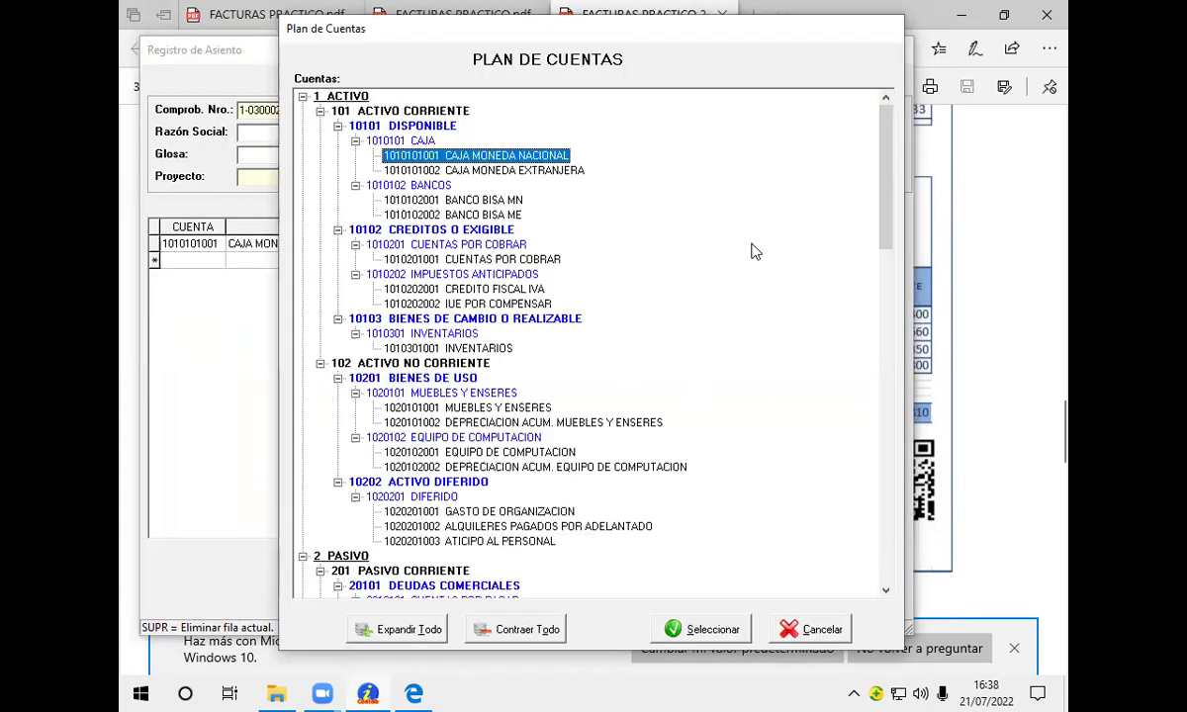
scroll(831, 248, "down", 12)
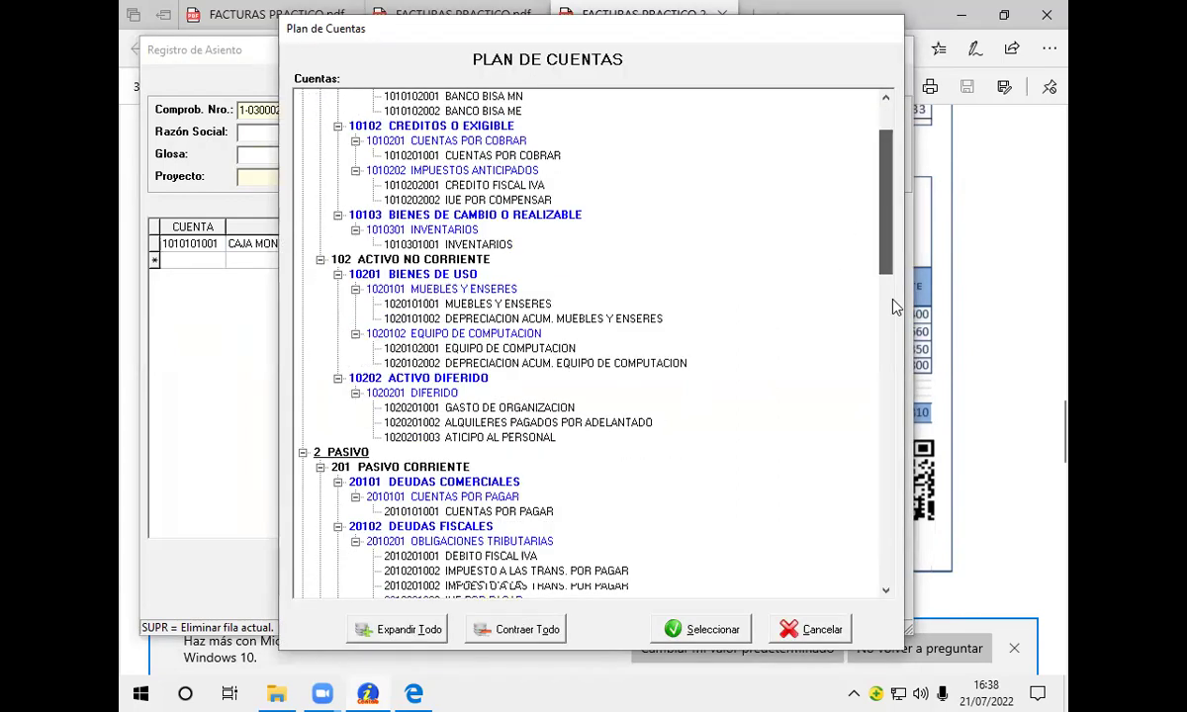
scroll(594, 445, "down", 4)
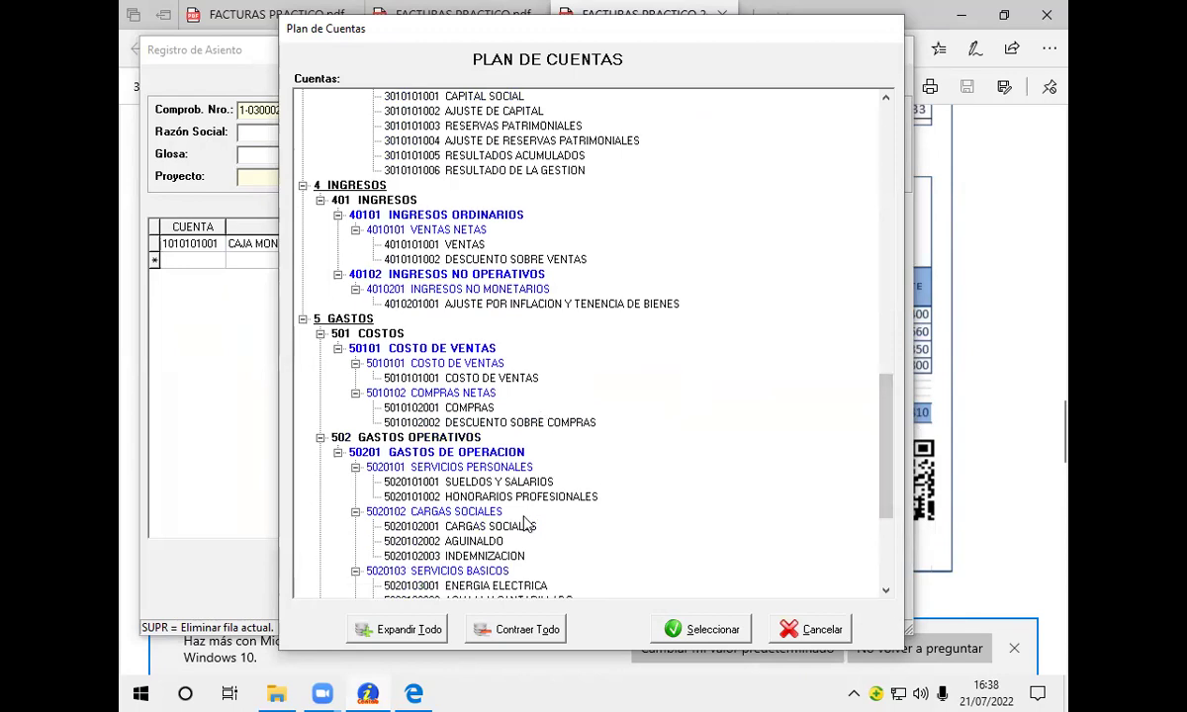
scroll(557, 547, "down", 5)
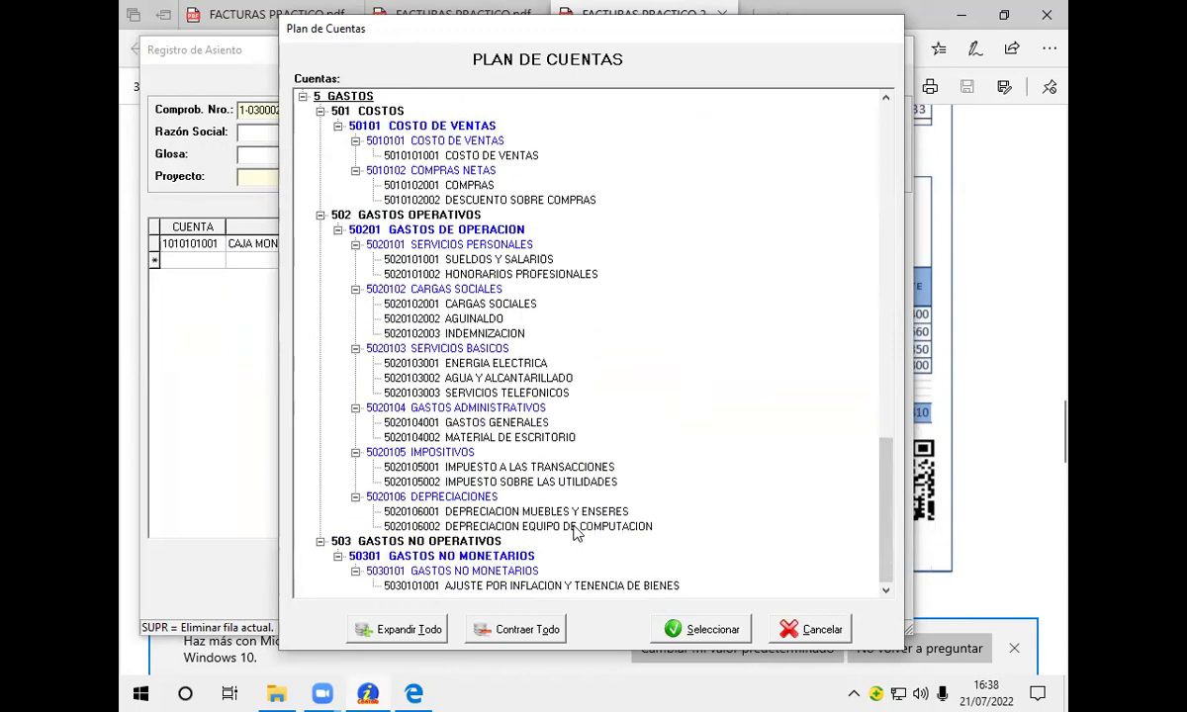
double_click(557, 469)
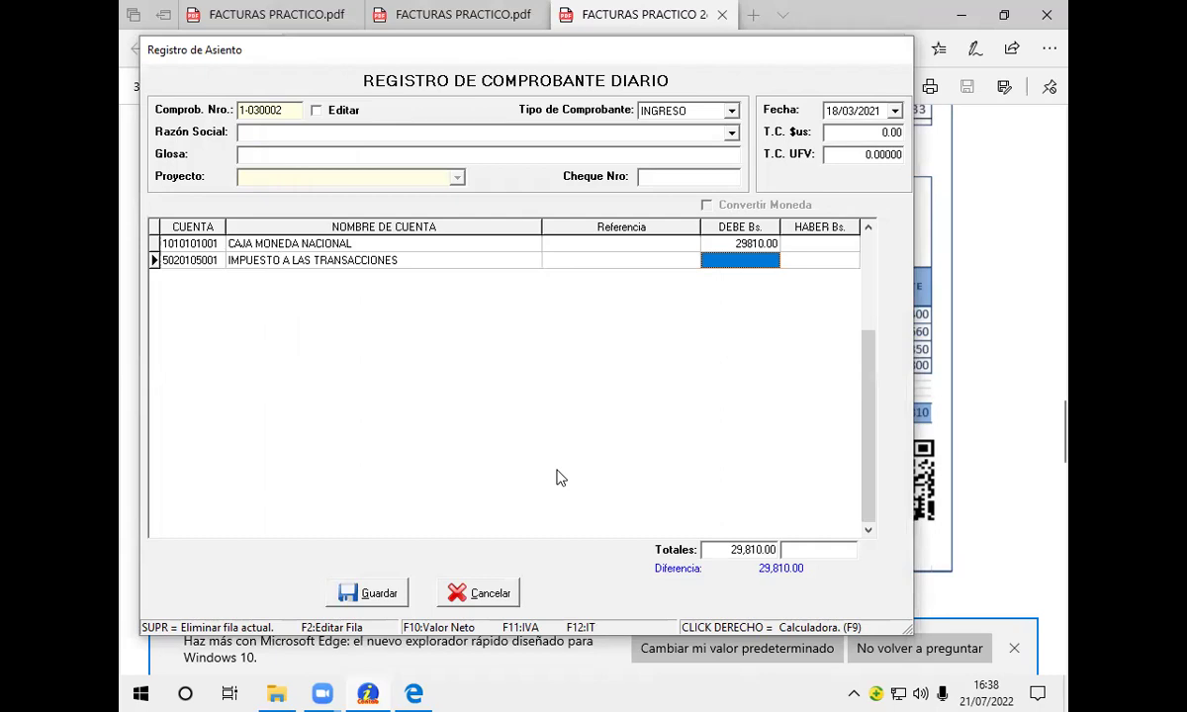
type("894")
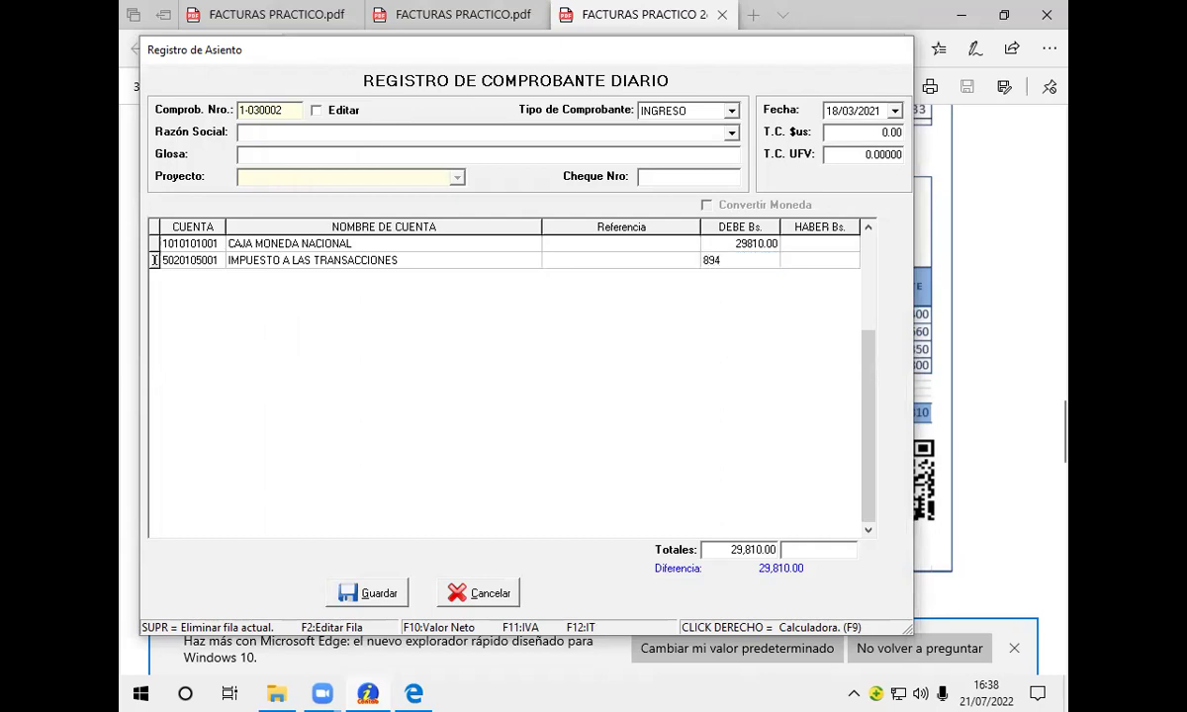
type(".3")
key("Return")
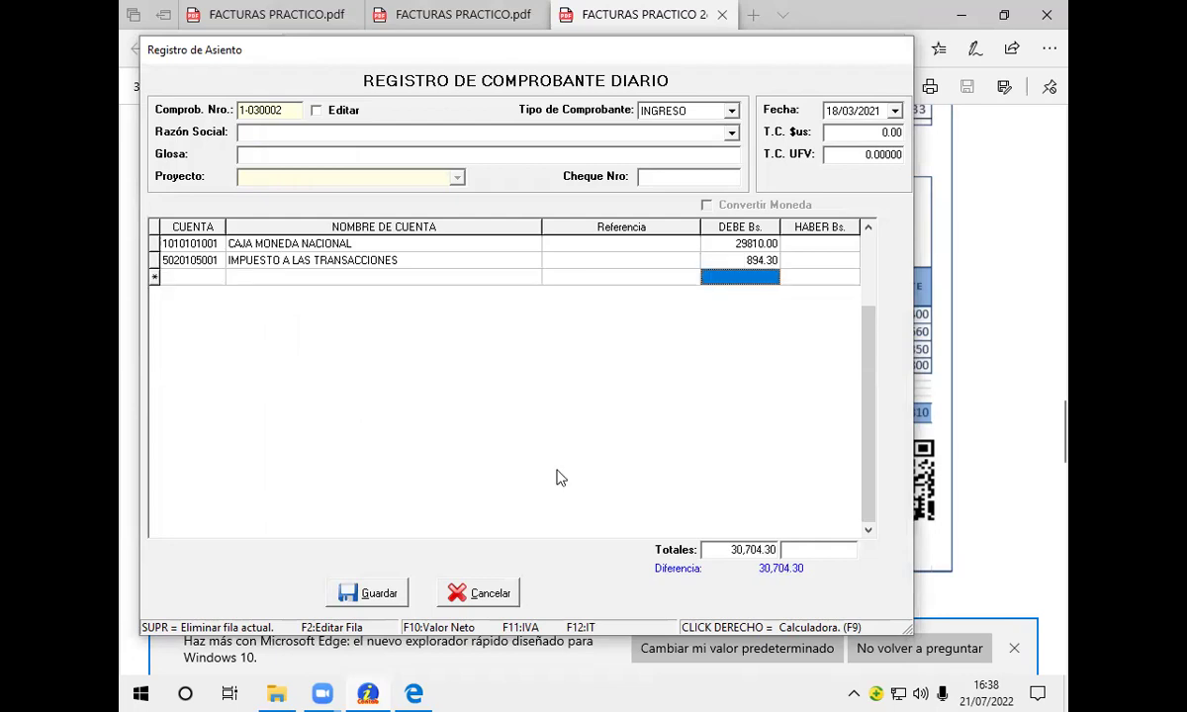
key("Return")
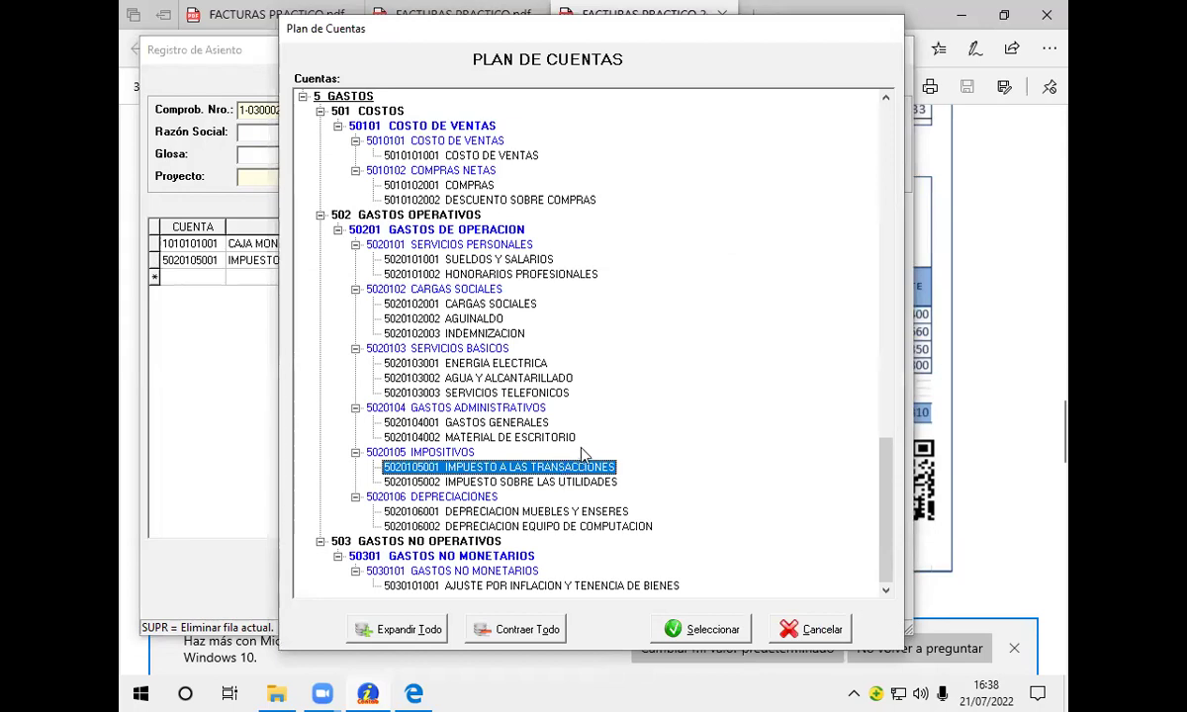
scroll(582, 454, "up", 6)
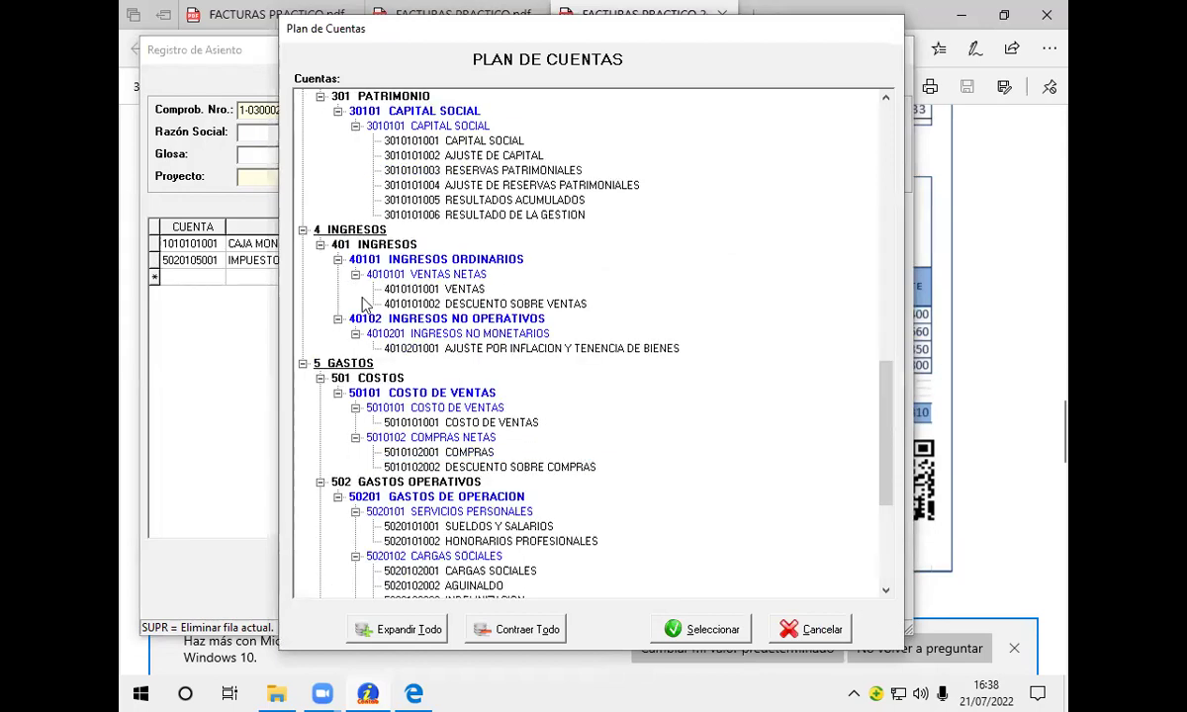
left_click(468, 291)
double_click(468, 291)
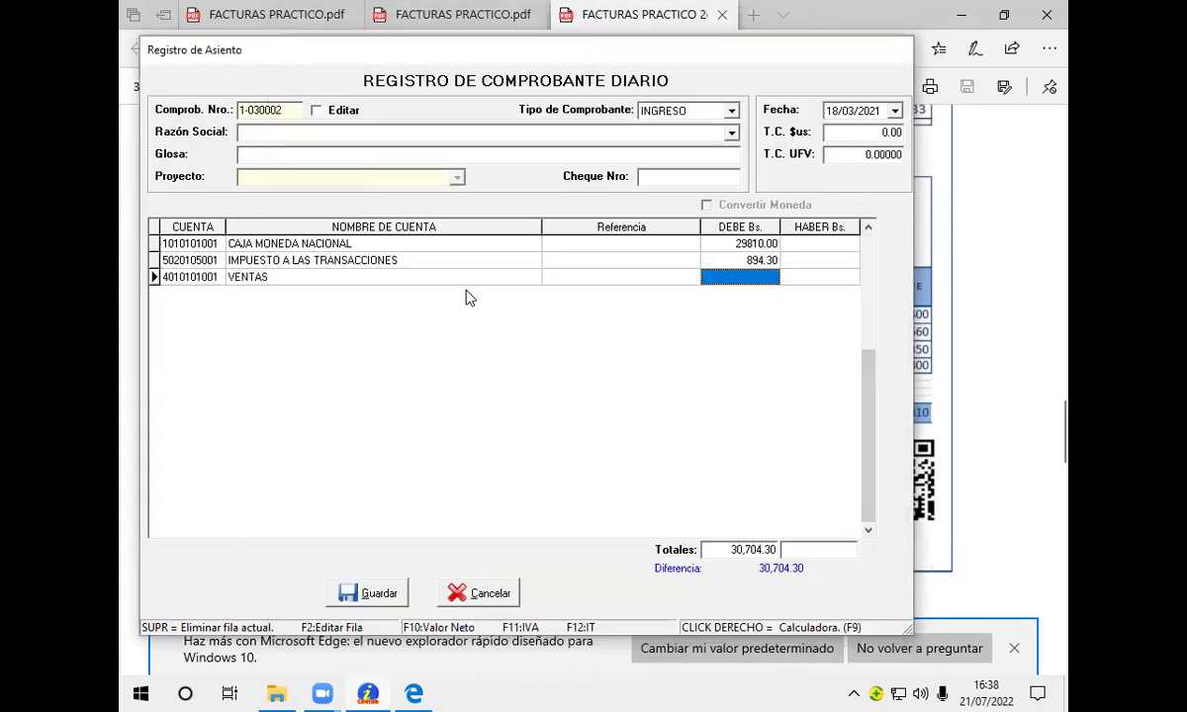
left_click(809, 278)
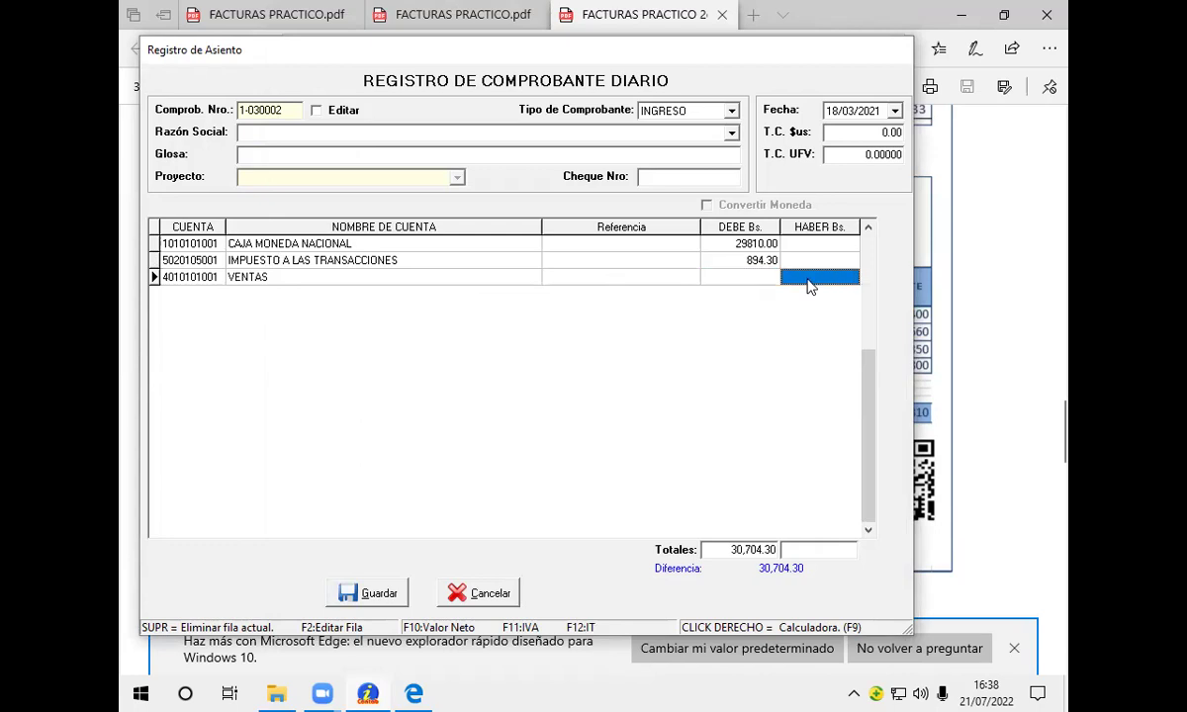
type("25934")
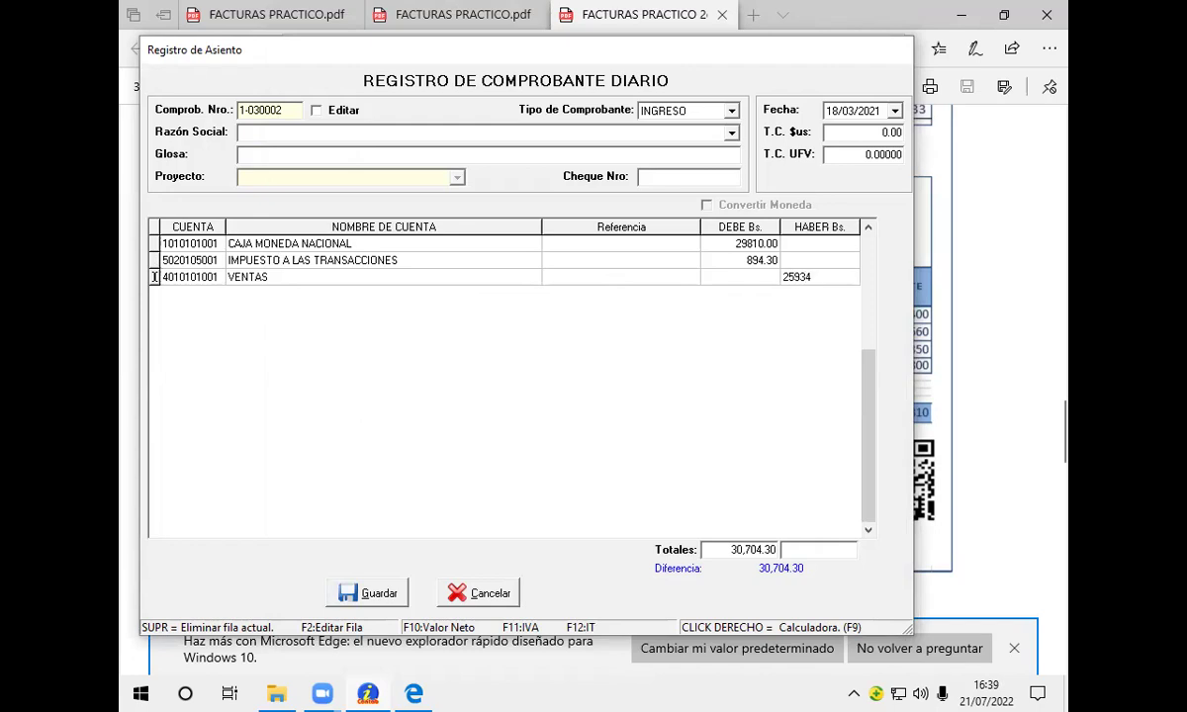
type(".7")
key("Return")
key("Return")
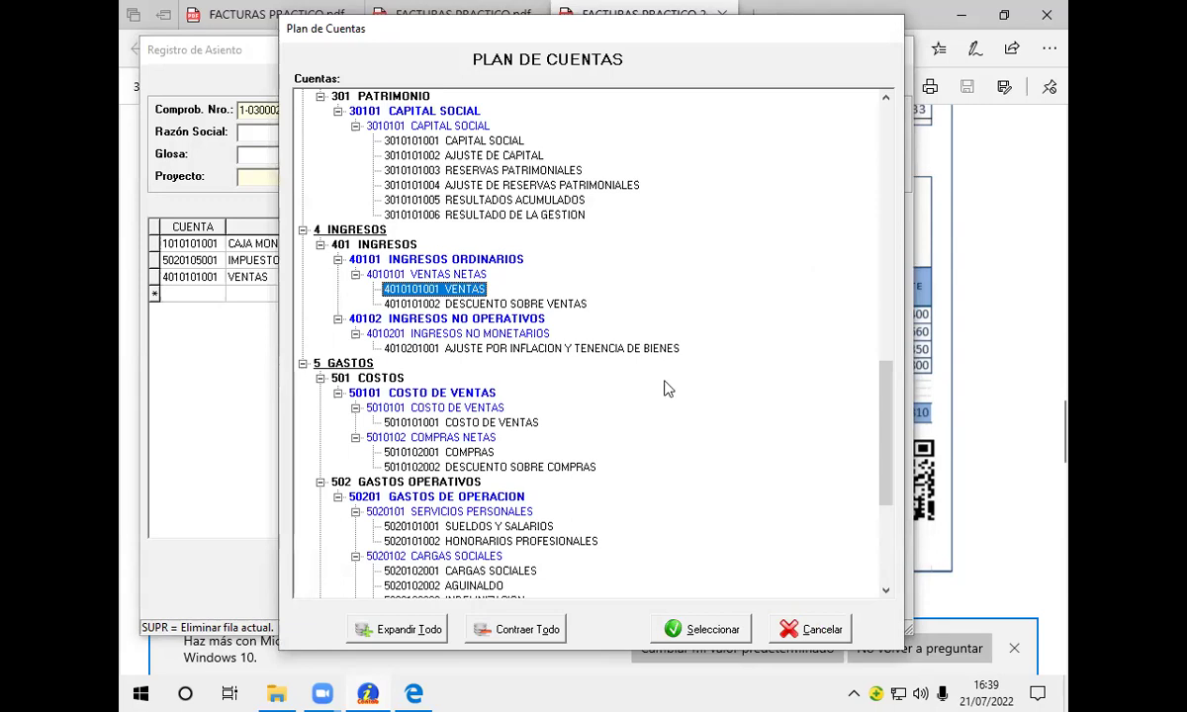
scroll(651, 404, "up", 9)
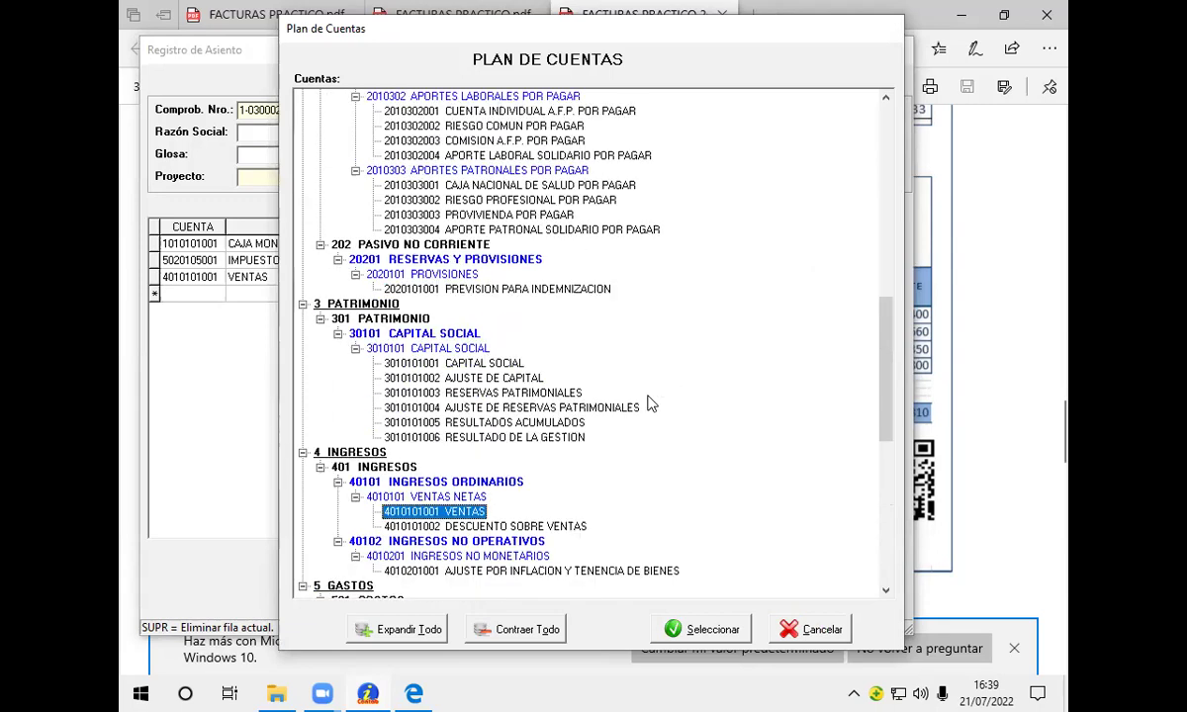
left_click(540, 172)
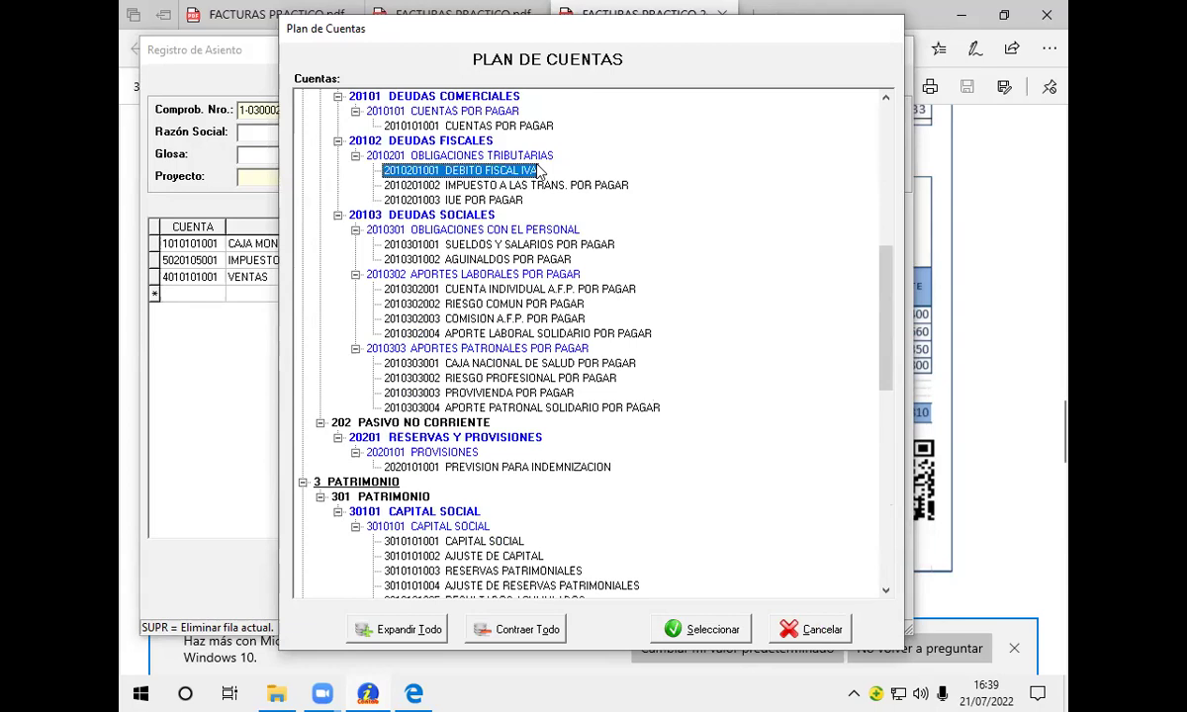
double_click(541, 172)
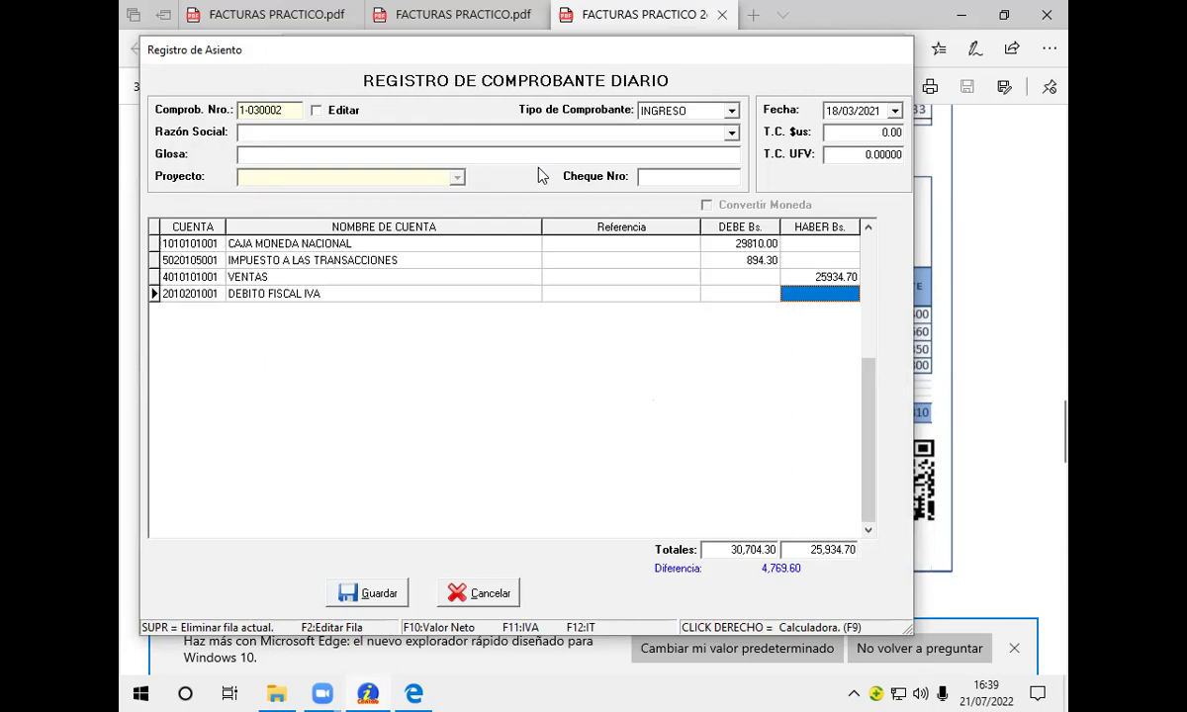
Credit DEBITO FISCAL IVA 3,875.70
type("384")
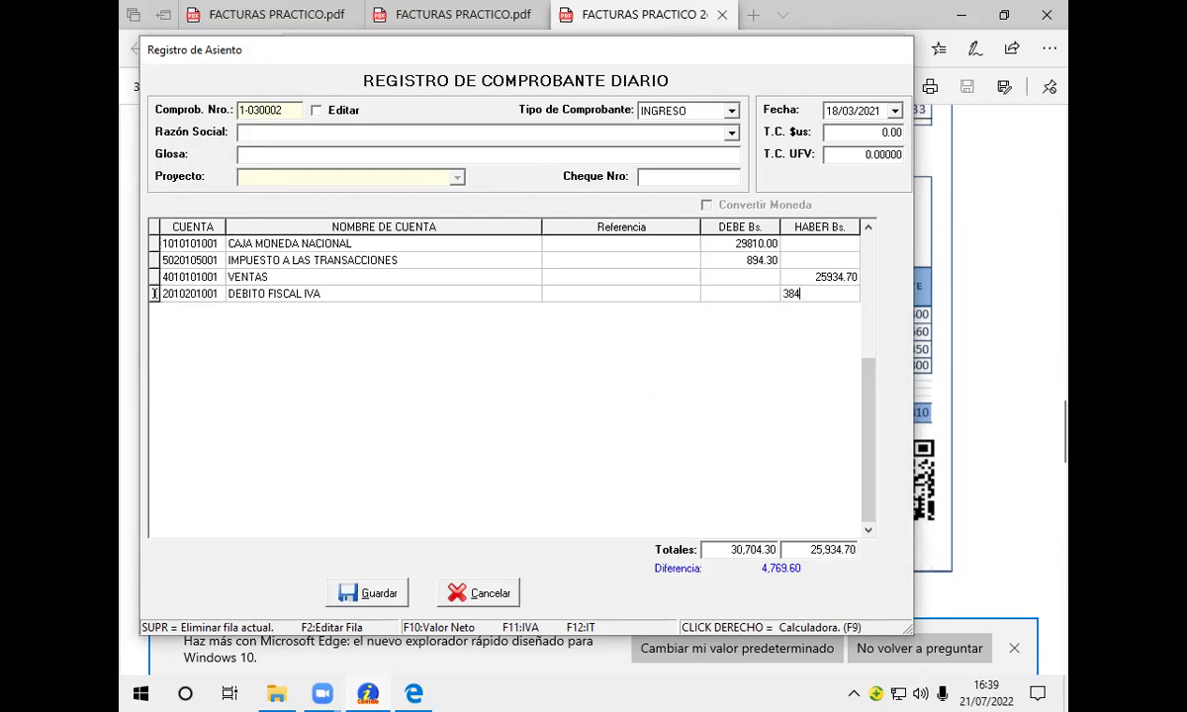
key("BackSpace")
type("75")
type(".70")
key("Return")
key("Return")
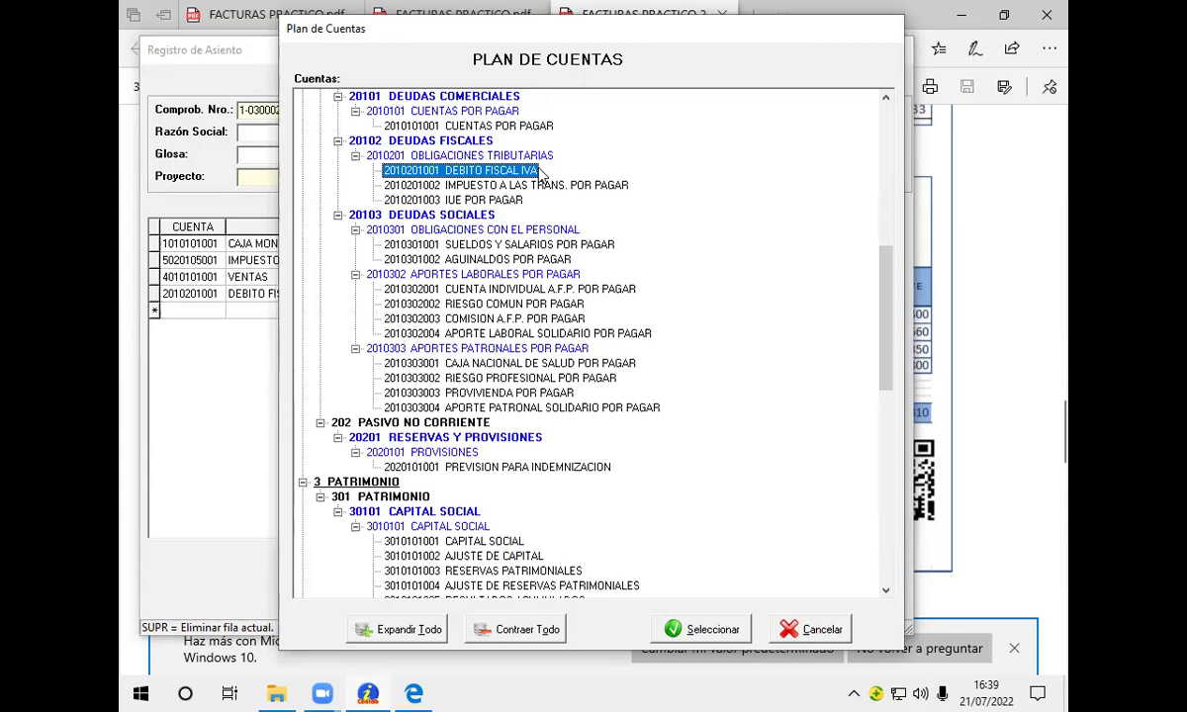
left_click(555, 187)
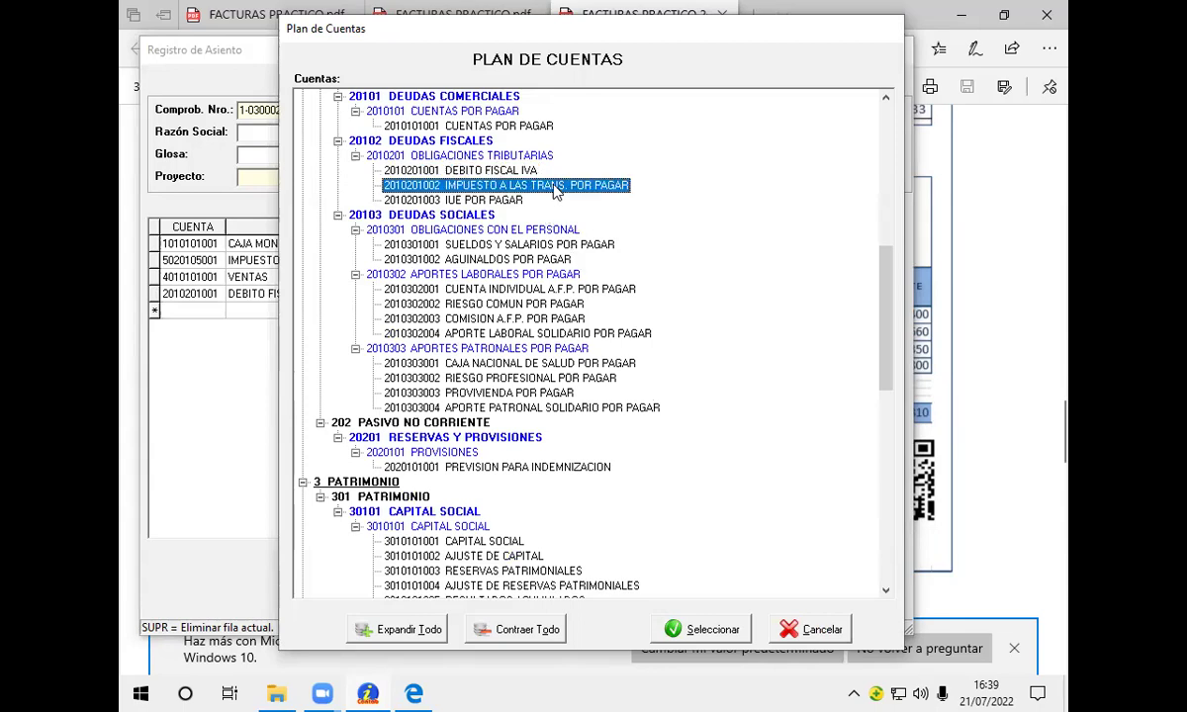
double_click(555, 187)
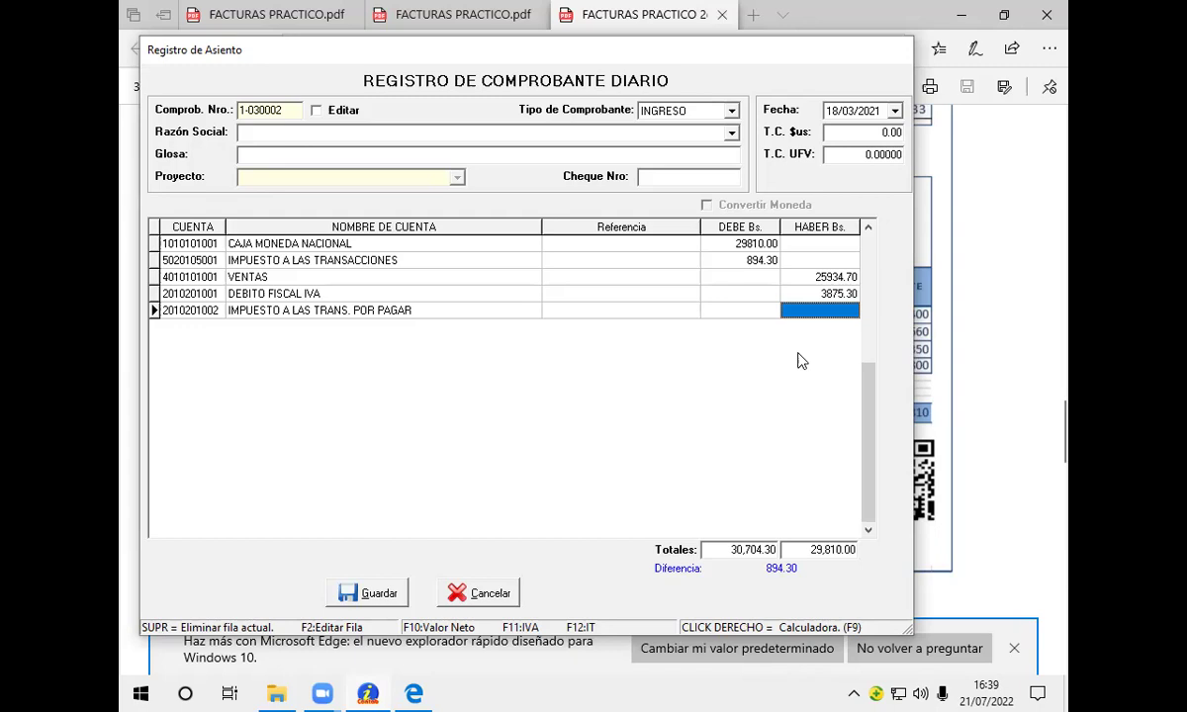
type("89")
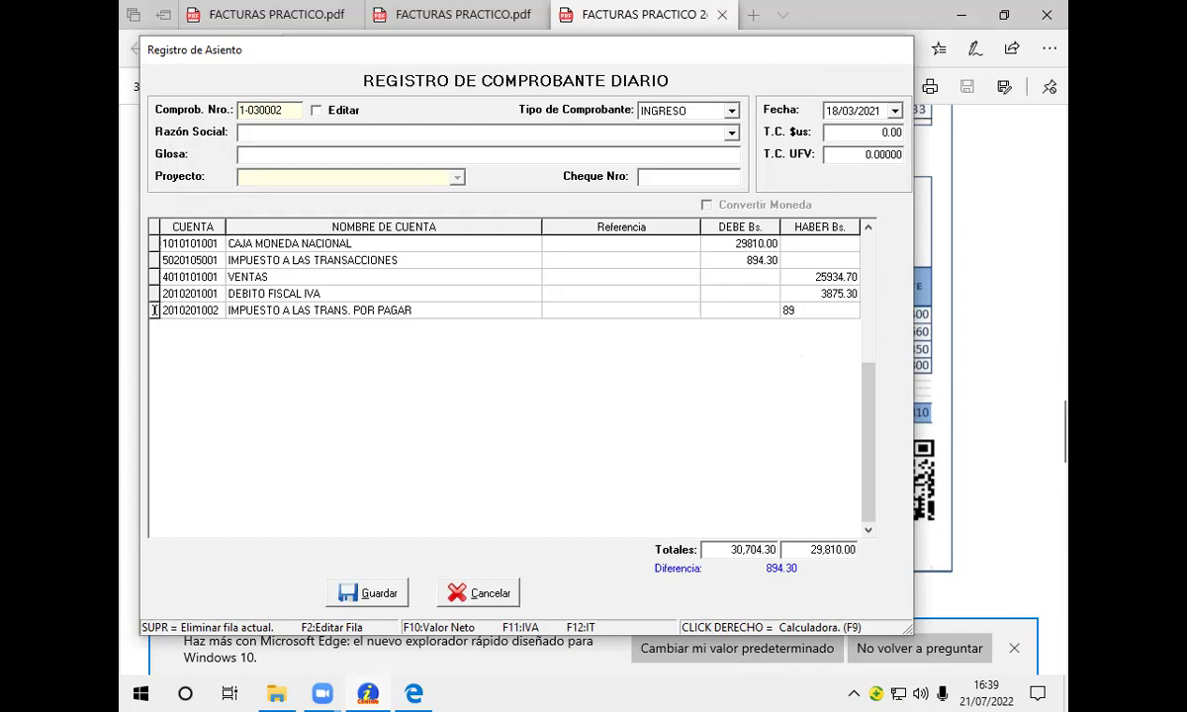
type("4.3")
key("Return")
key("Up")
key("Left")
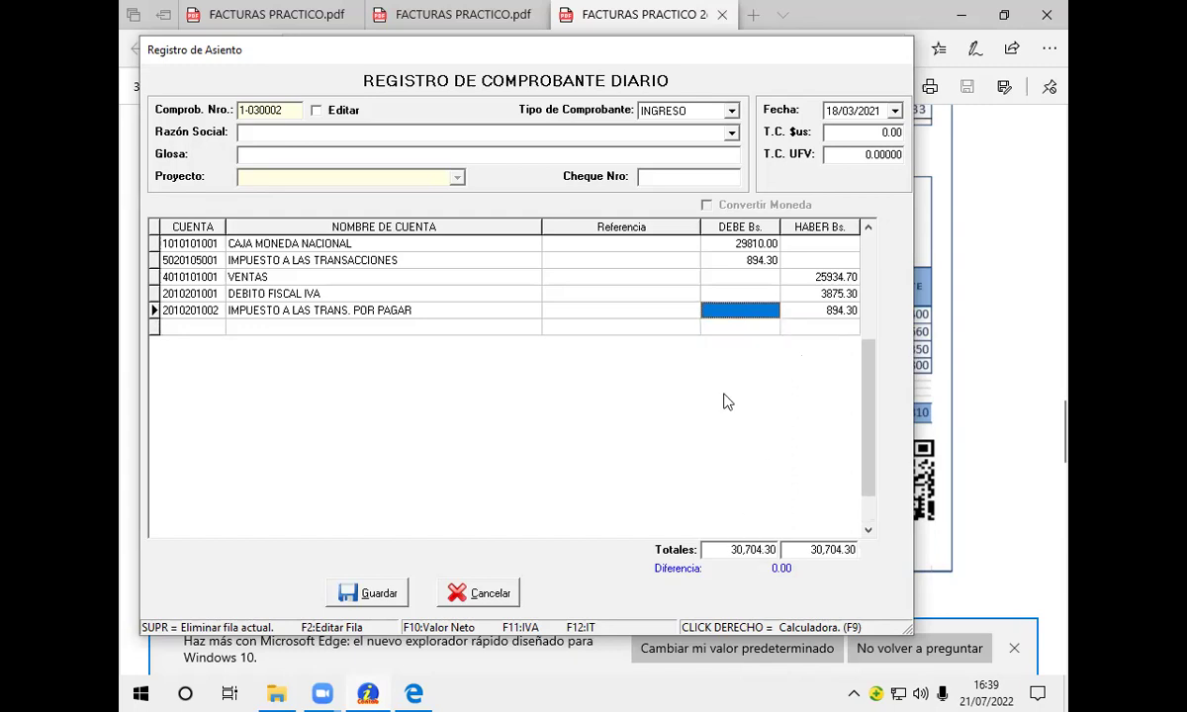
left_click(580, 136)
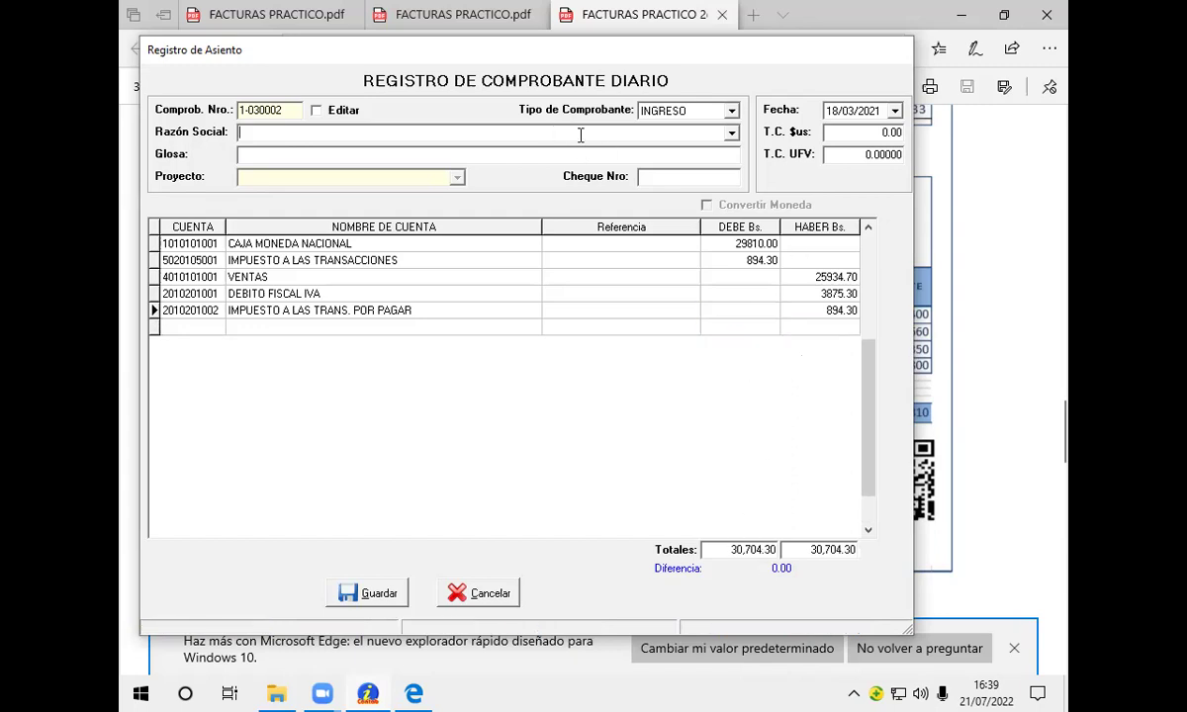
left_click(391, 155)
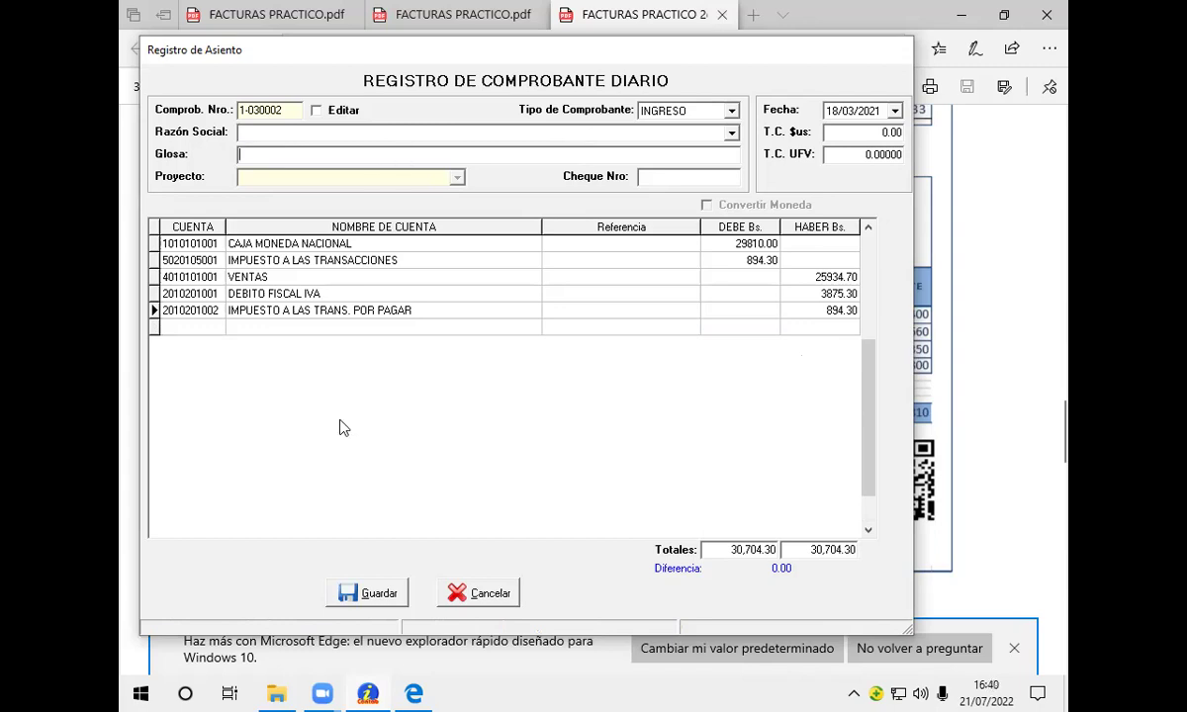
left_click(414, 693)
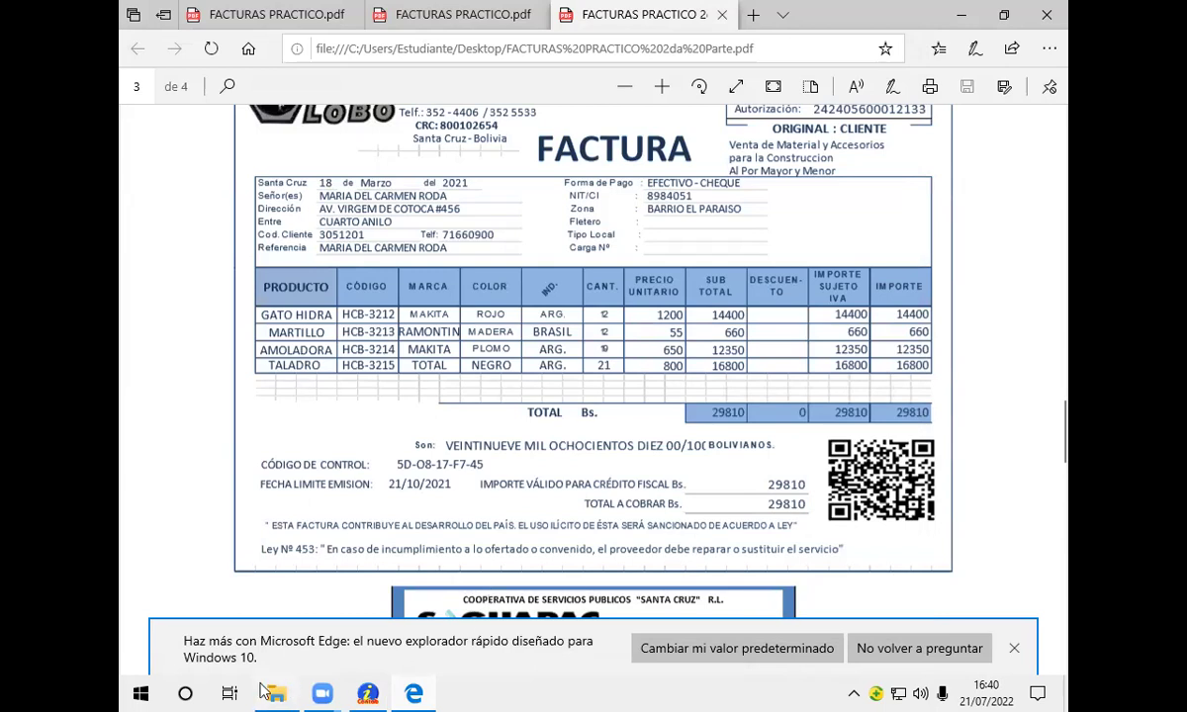
left_click(384, 690)
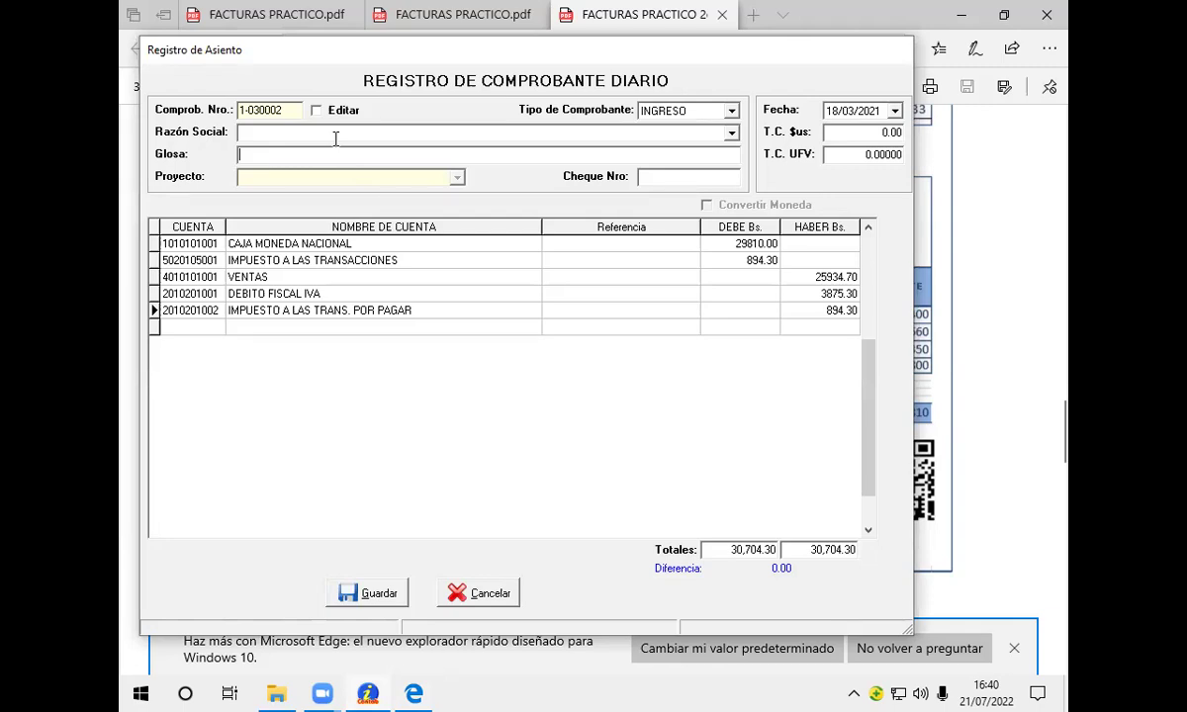
left_click(427, 692)
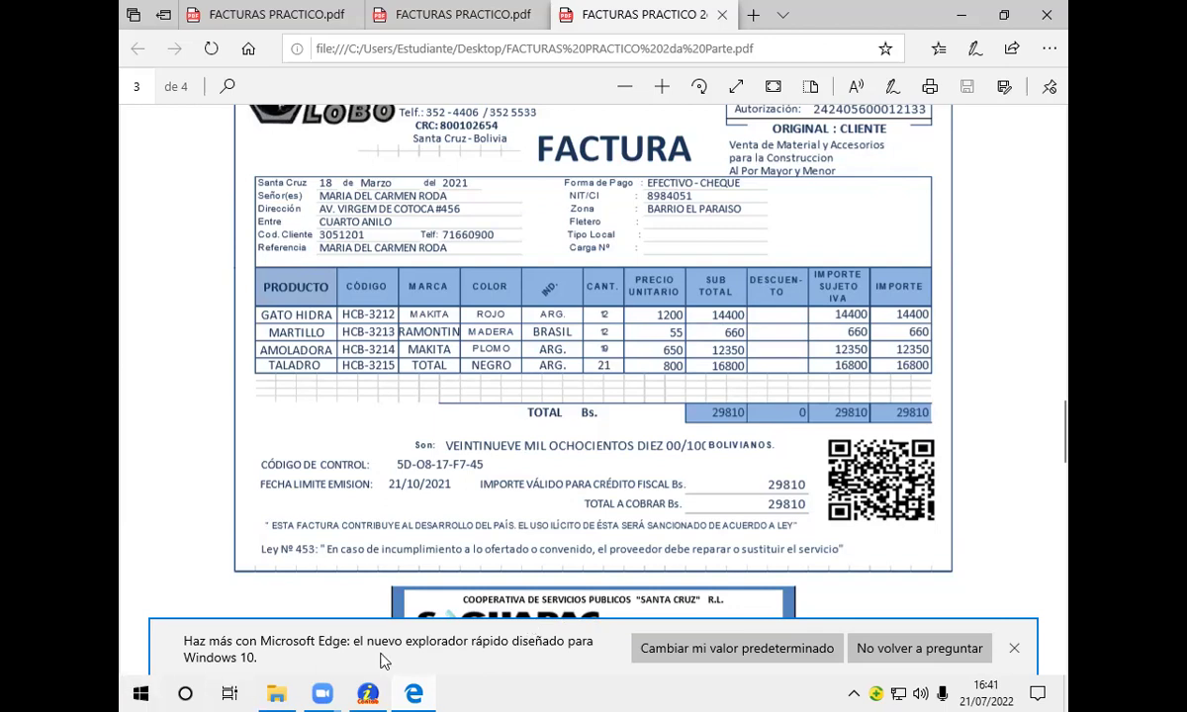
mouse_move(371, 692)
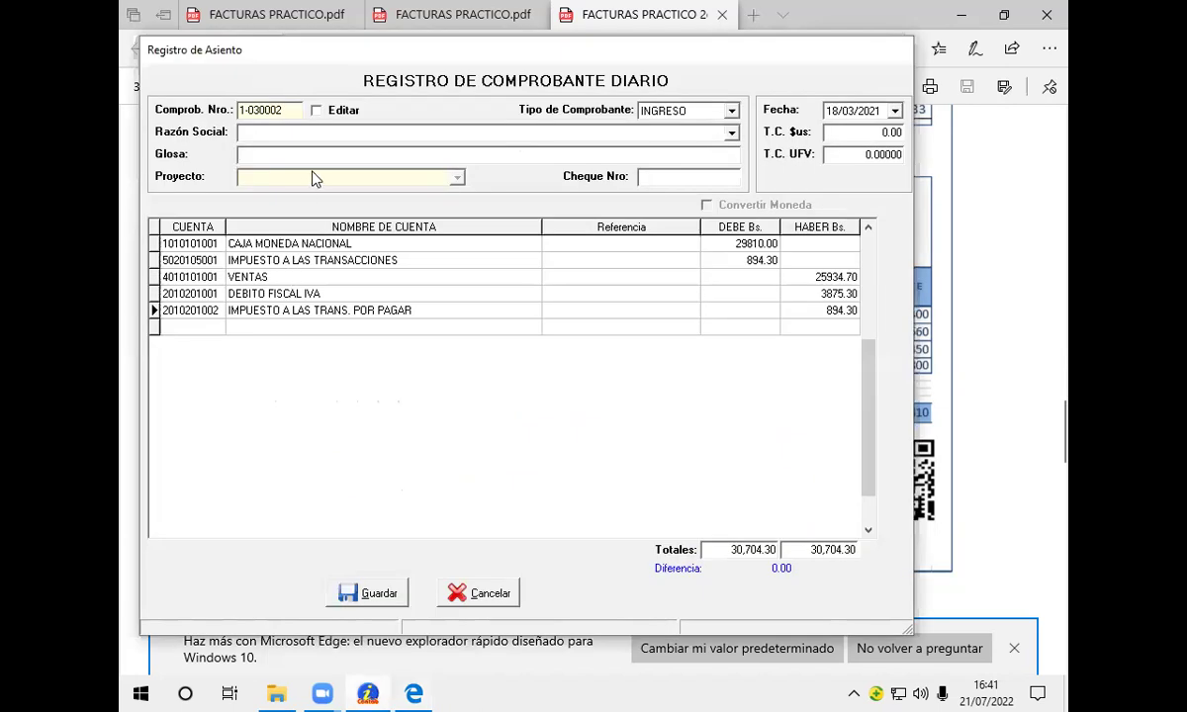
Enter VENTA DE MERCADERIA as the voucher's Glosa
type("VE")
type("NTAS")
key("BackSpace")
type("DE MERCADERIA")
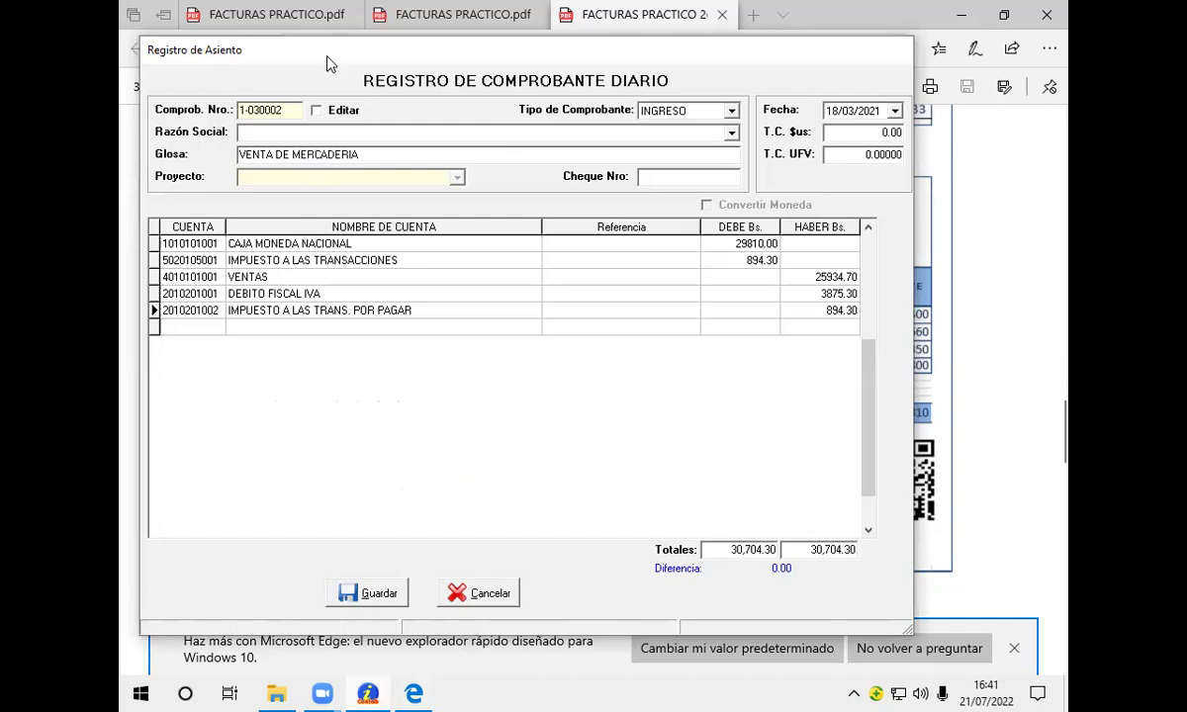
Enter the invoice customer's name in Razón Social and remove the empty trailing line
left_click(342, 130)
left_click(413, 691)
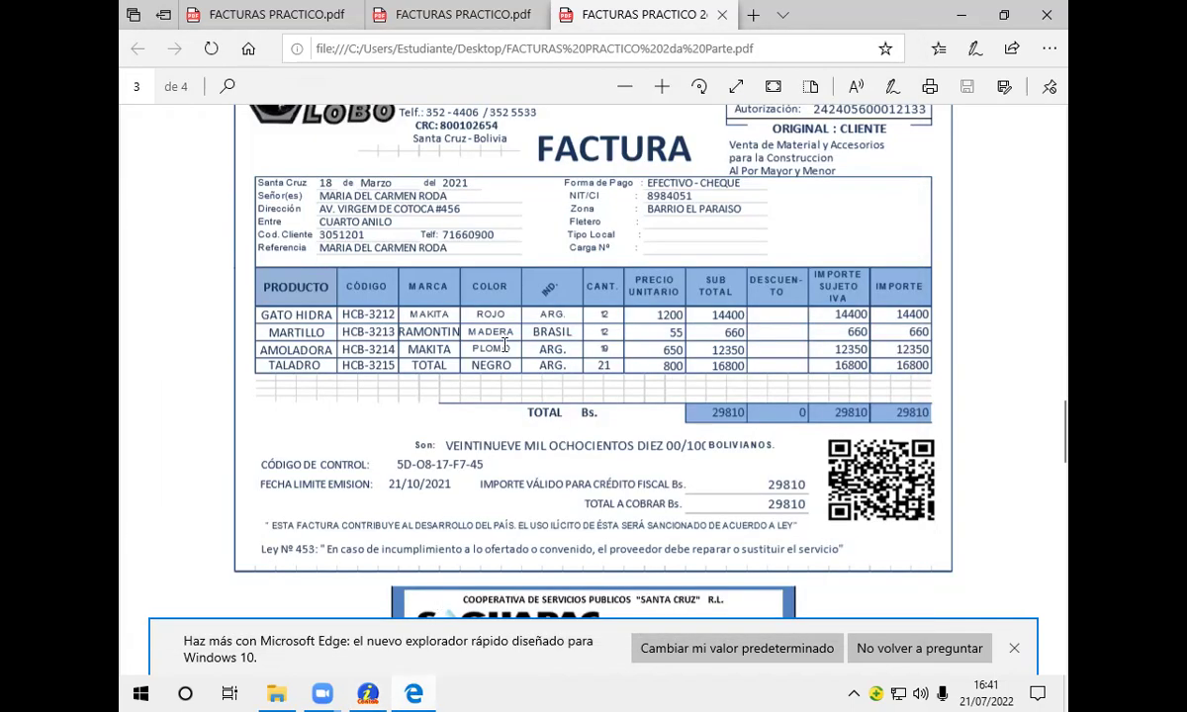
left_click(384, 691)
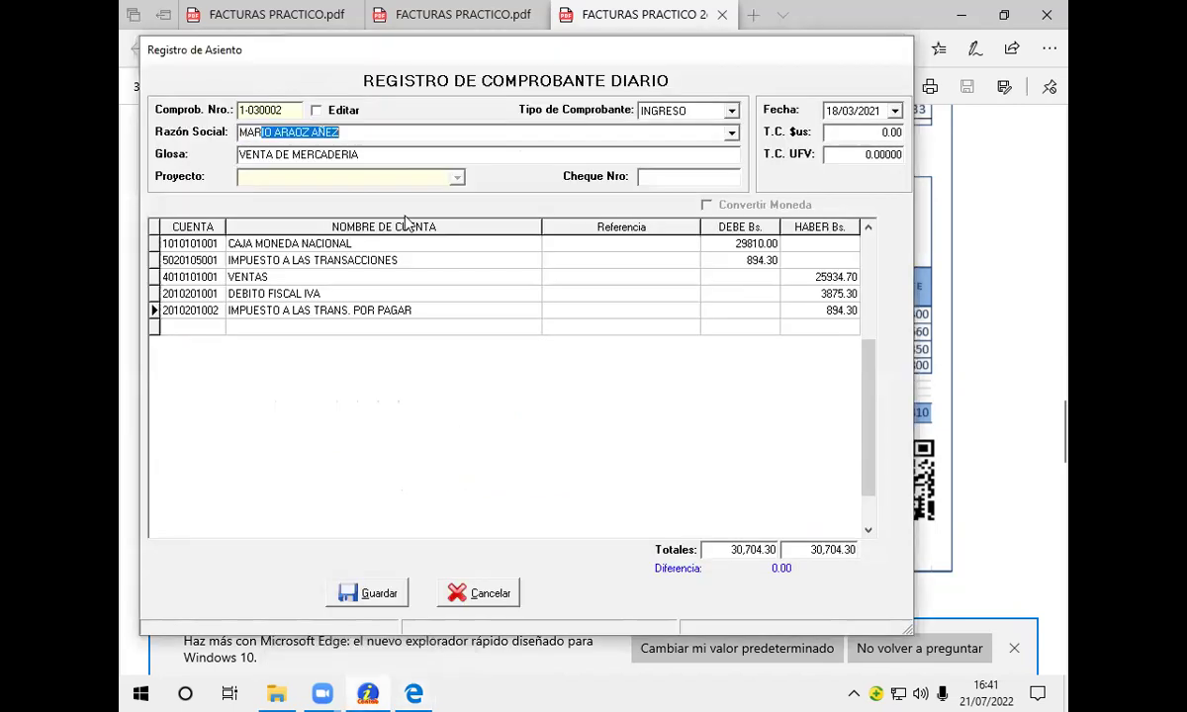
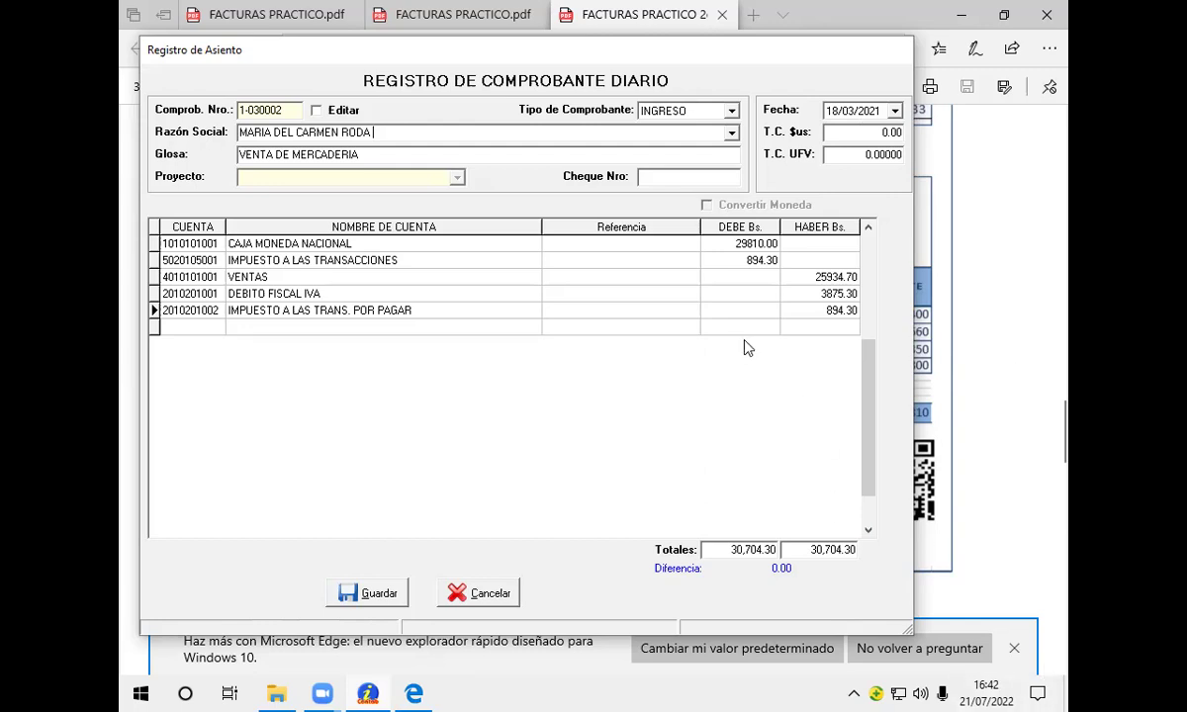
left_click(775, 329)
key("Up")
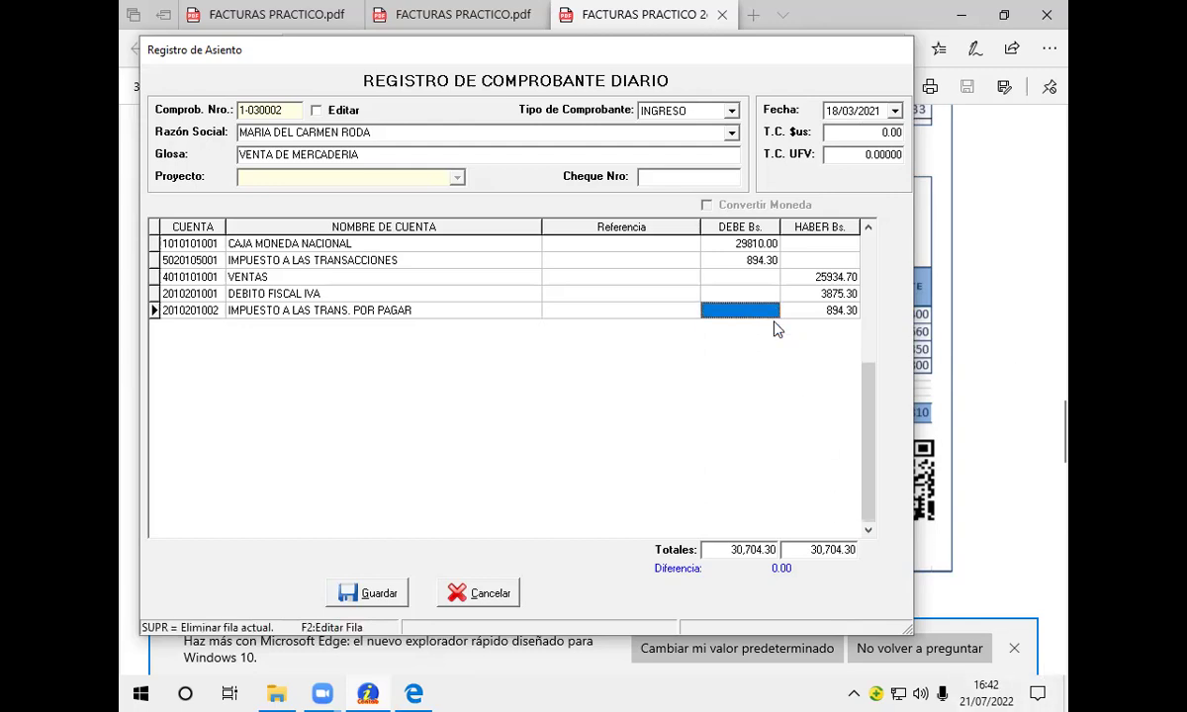
Save sale voucher 1-030002, discard the next blank form, and open the Libro Diario
left_click(364, 586)
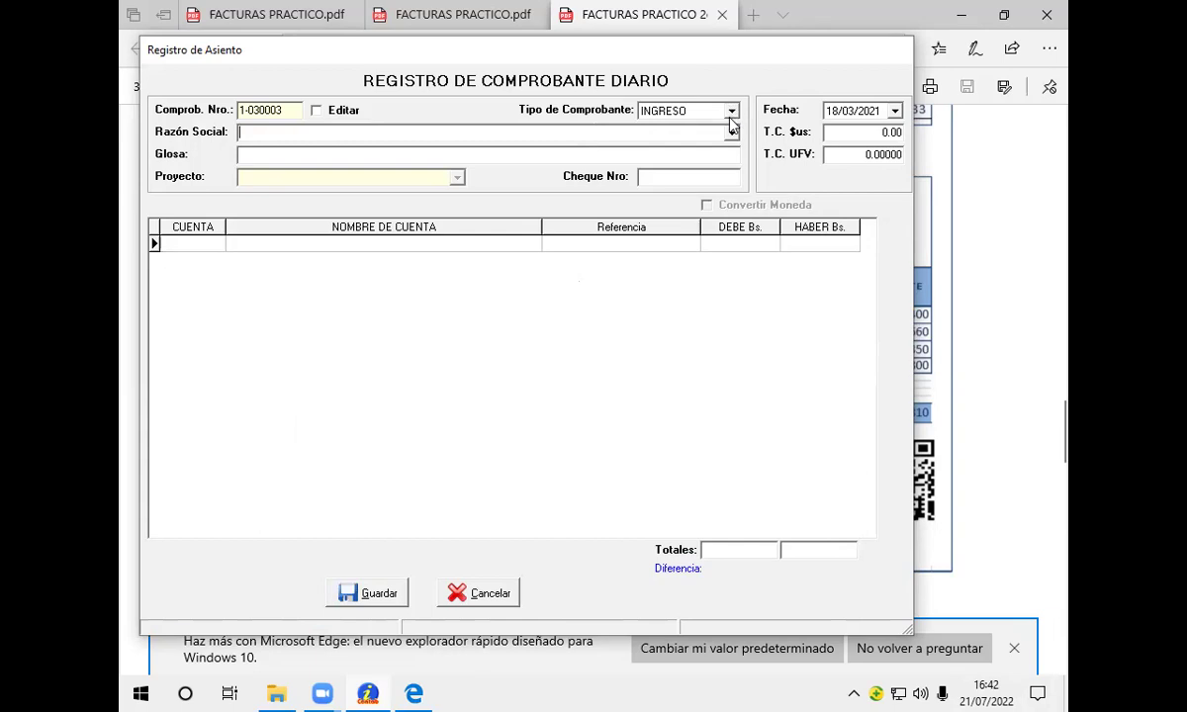
left_click(492, 593)
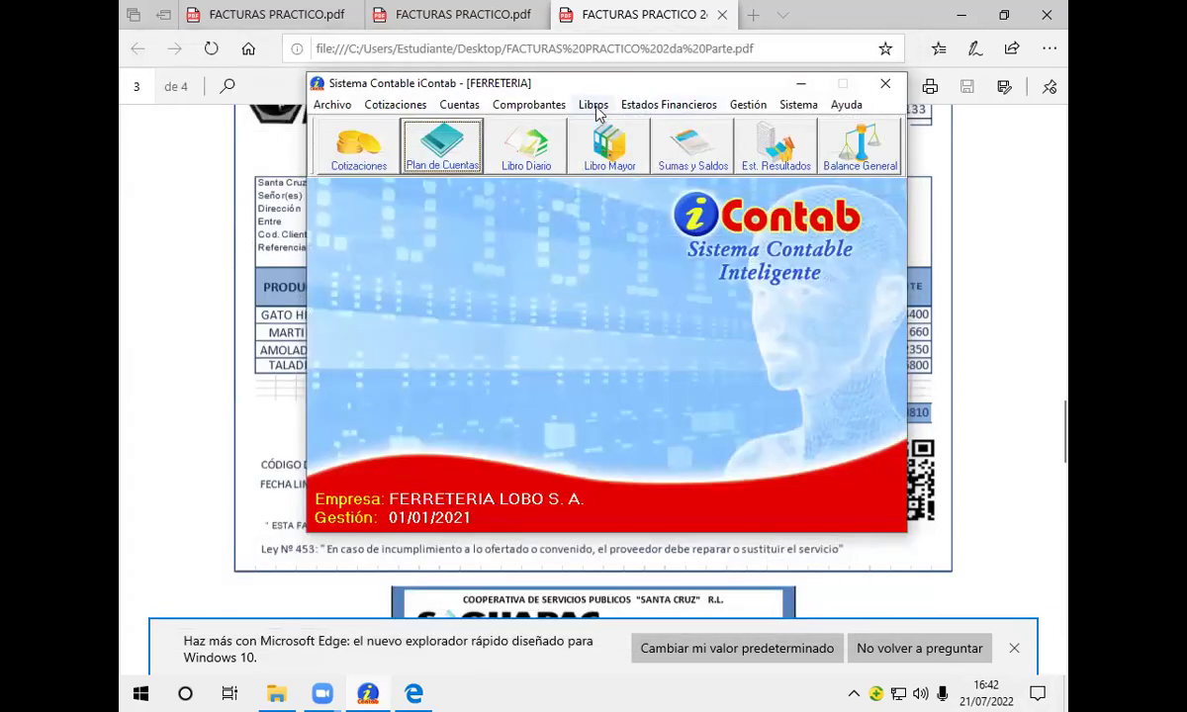
left_click(594, 105)
left_click(615, 125)
left_click(545, 302)
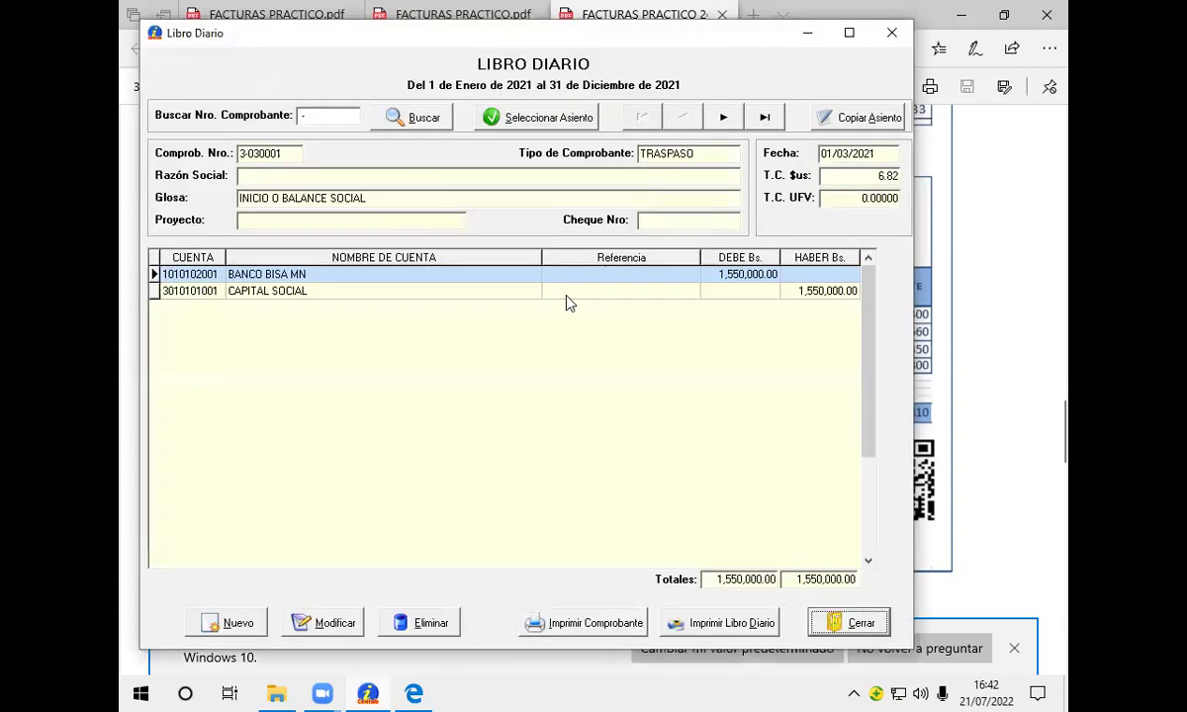
Step through the journal to the latest entry, then close it
left_click(725, 118)
left_click(725, 118)
left_click(725, 118)
left_click(726, 118)
left_click(726, 117)
left_click(725, 118)
left_click(725, 118)
left_click(725, 118)
left_click(726, 118)
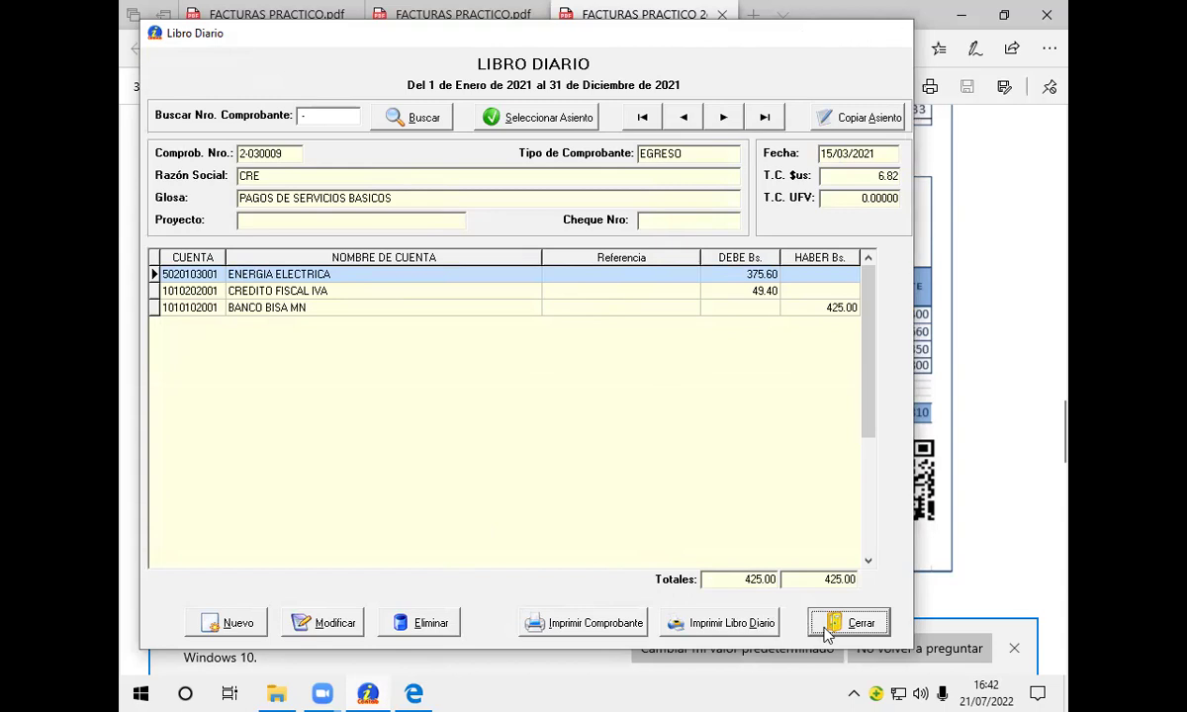
left_click(821, 624)
left_click(529, 104)
Start a new voucher and set its type to EGRESO
left_click(560, 126)
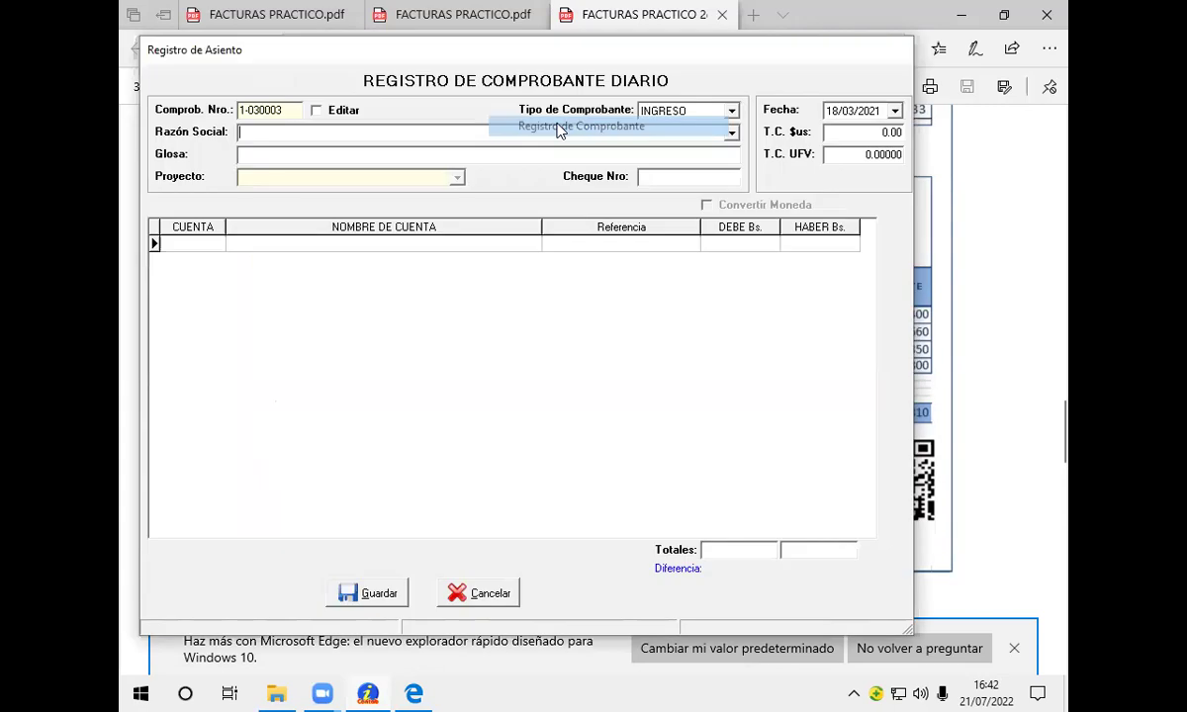
left_click(725, 110)
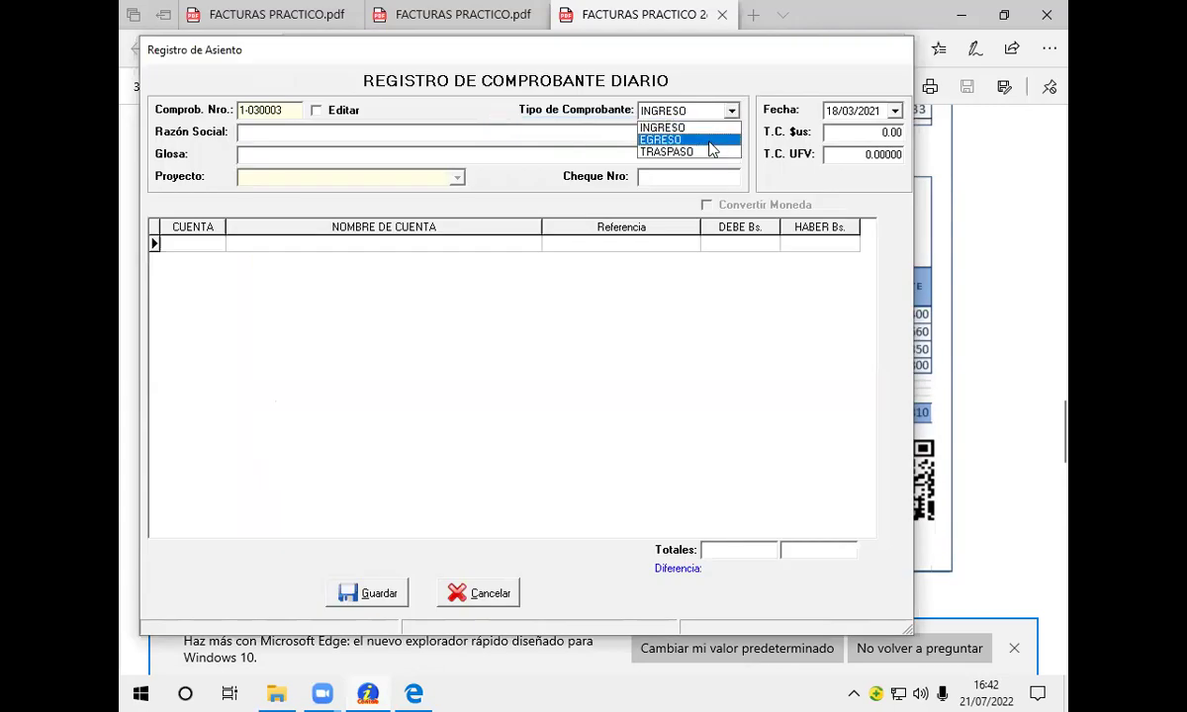
left_click(710, 140)
Enter PAGOS DE SERVICIOS BASICO as the Glosa, checking the invoice PDF
left_click(456, 157)
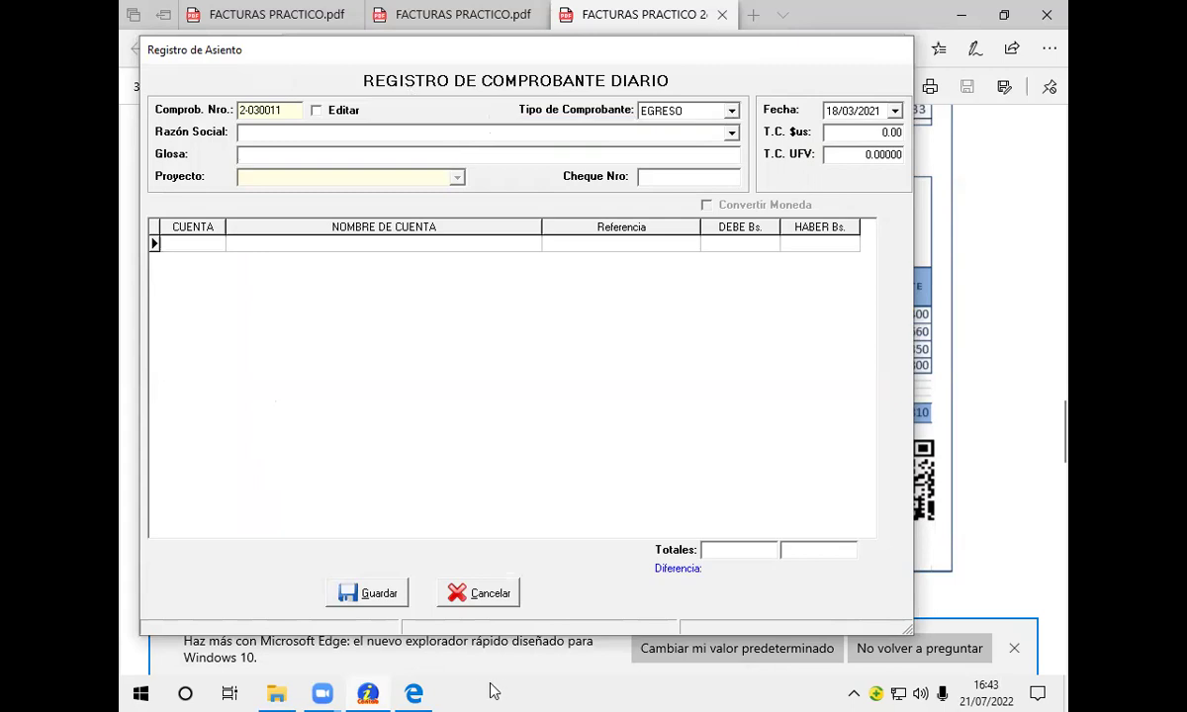
left_click(414, 693)
scroll(909, 544, "down", 5)
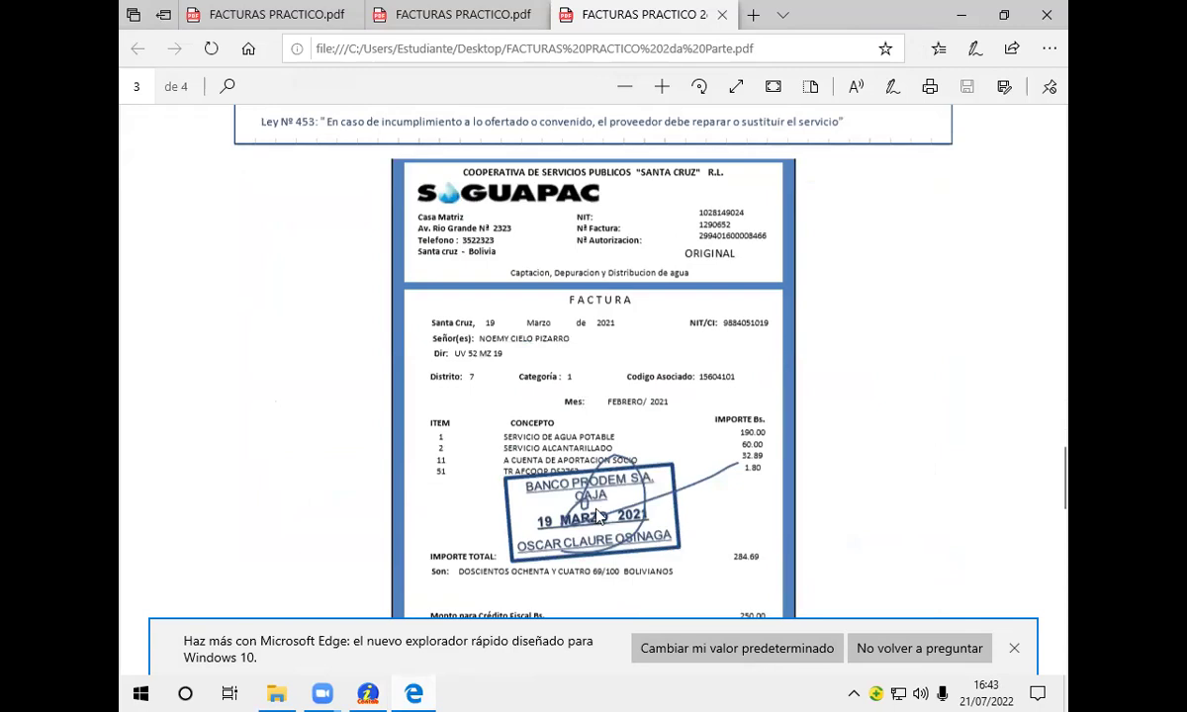
left_click(368, 693)
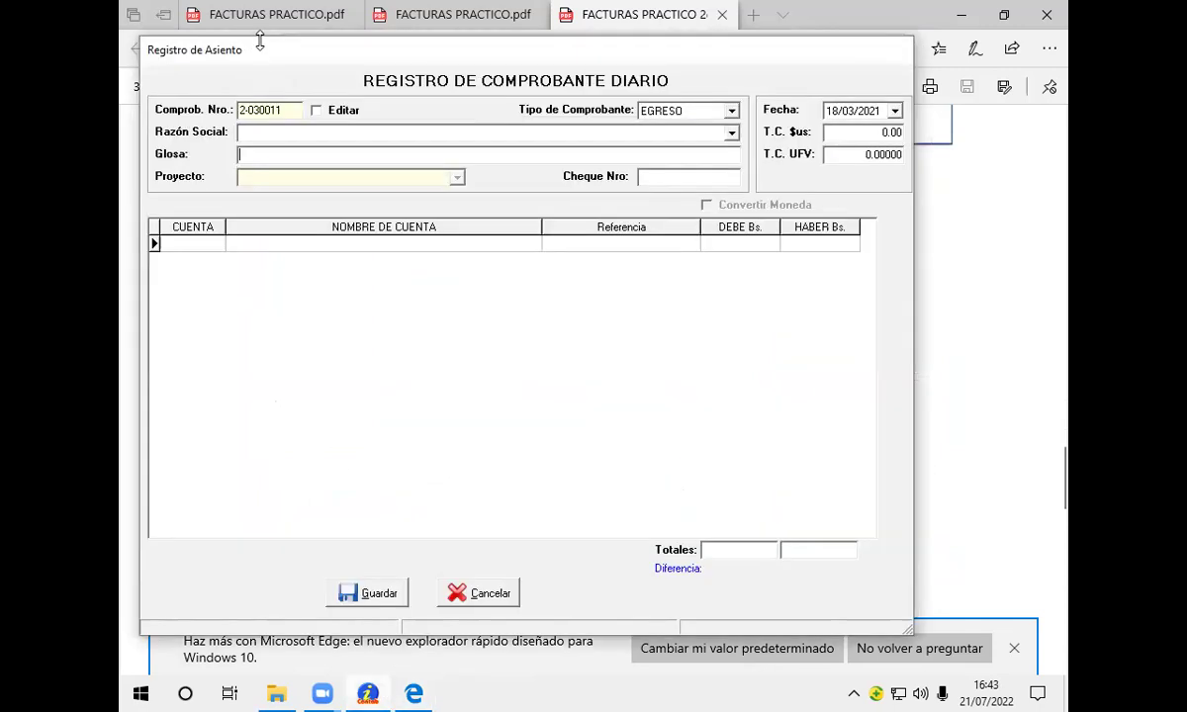
type("PAGOS DE SERVICIOS")
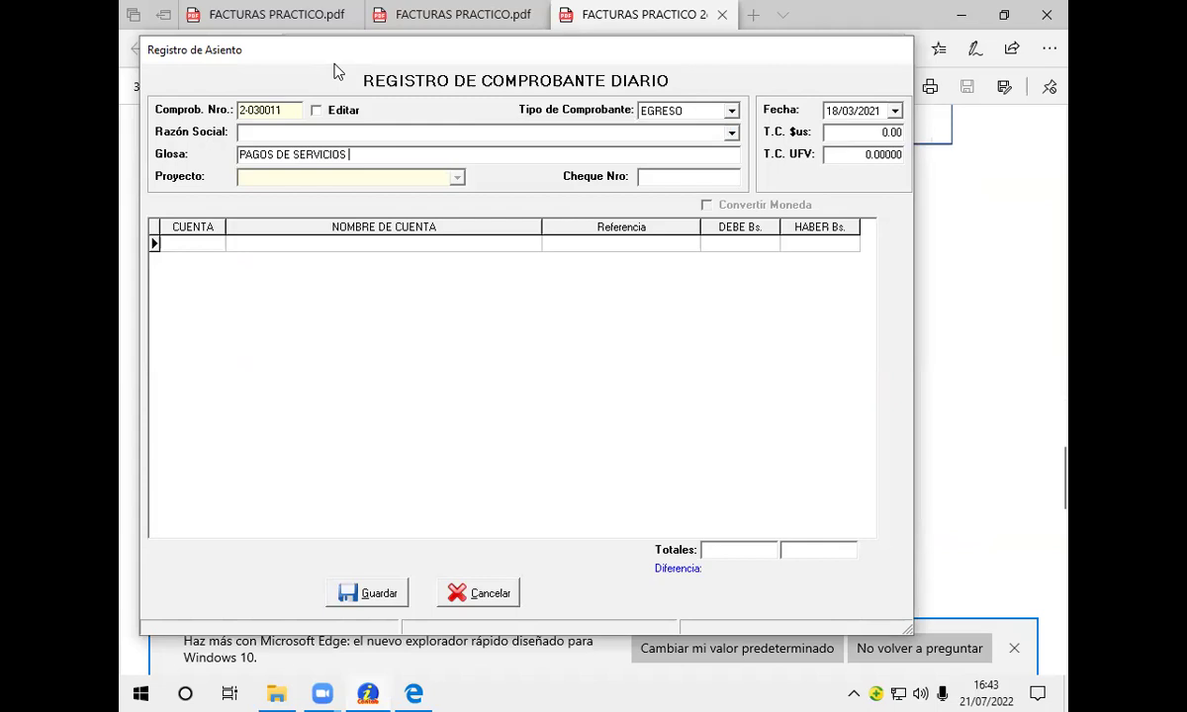
type("BASICO")
Enter SAGUAPAC as the Razón Social, verified against the invoice
left_click(326, 130)
type("SAGUAPAC")
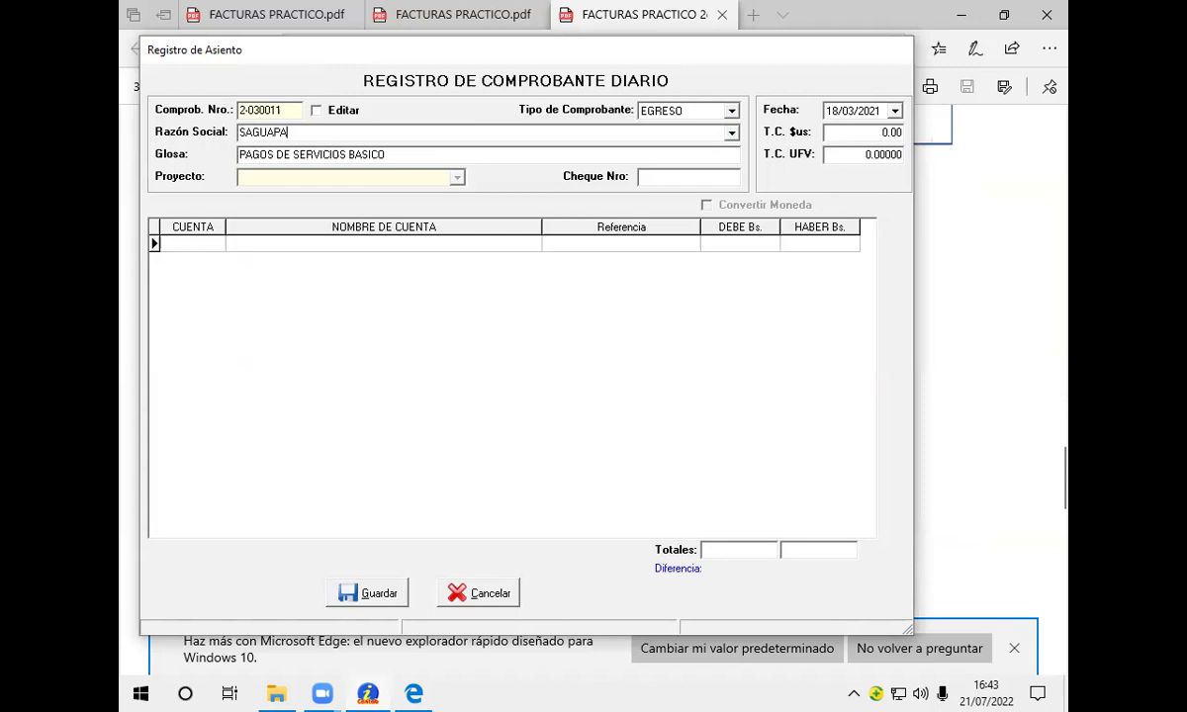
left_click(416, 692)
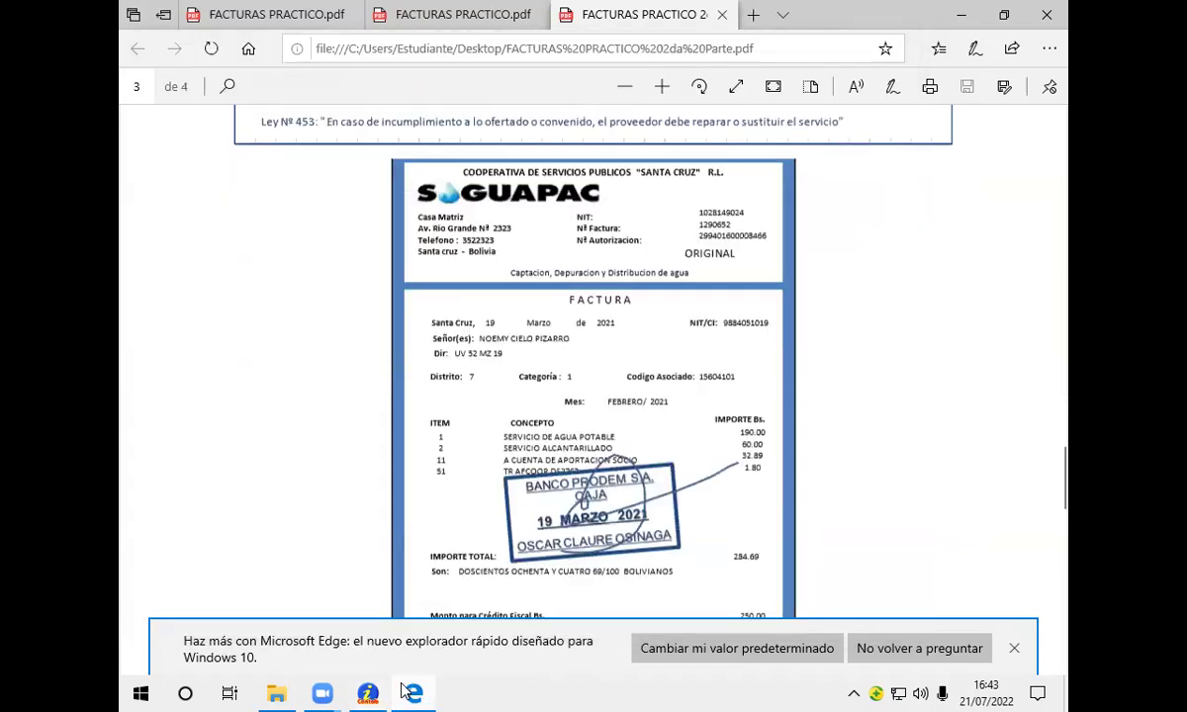
left_click(354, 645)
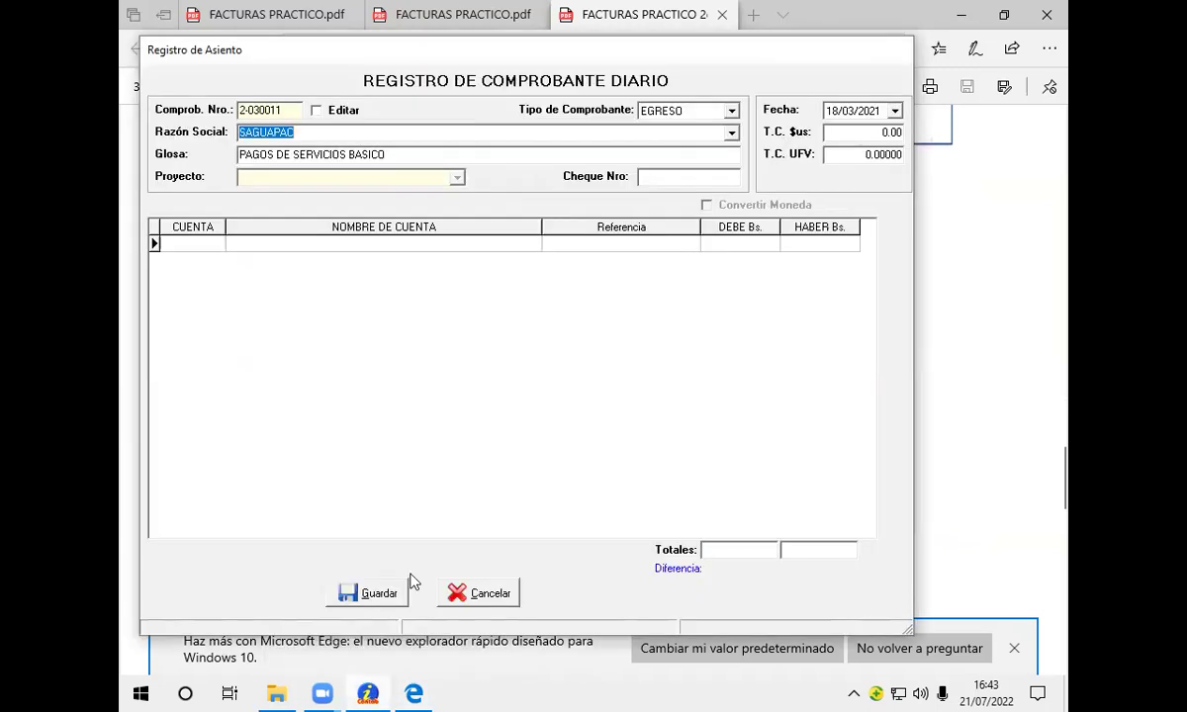
left_click(501, 244)
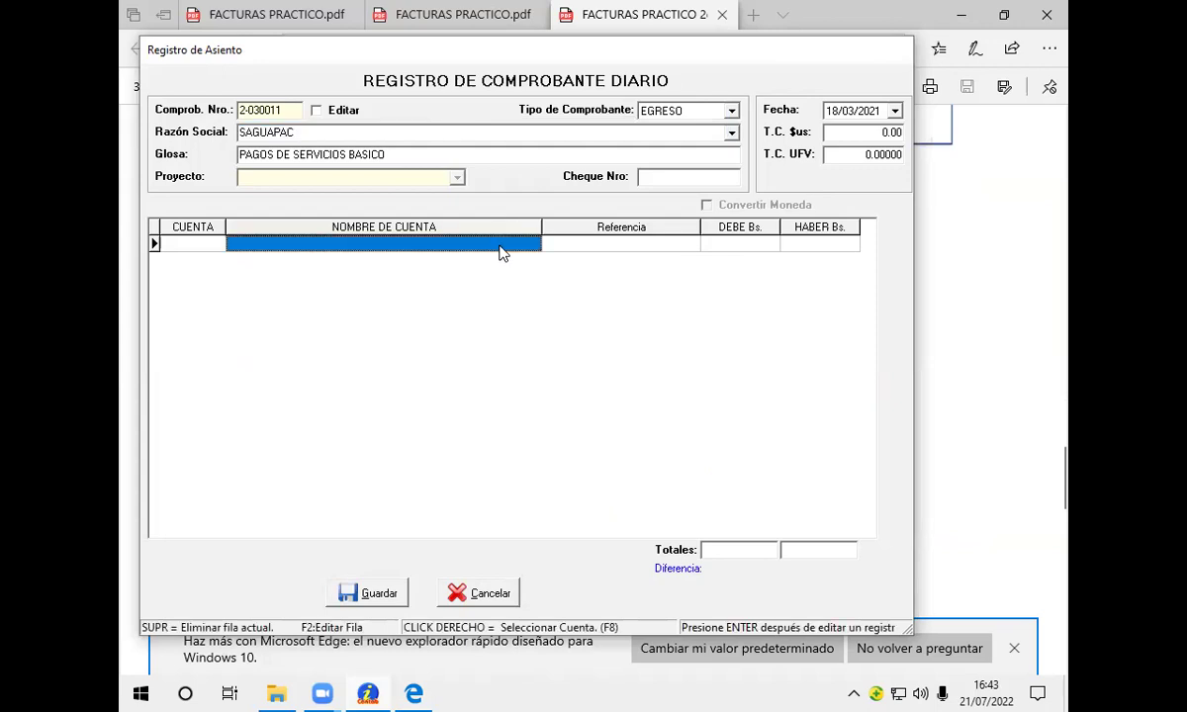
right_click(501, 248)
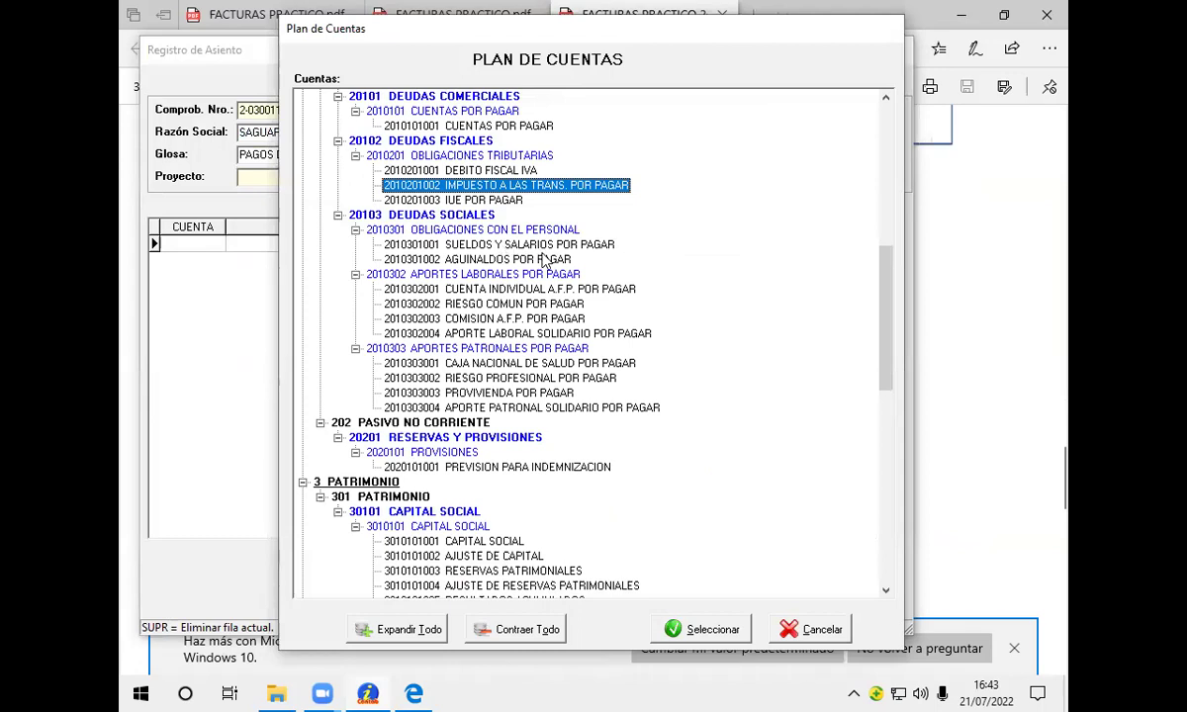
scroll(542, 259, "up", 7)
scroll(543, 260, "up", 4)
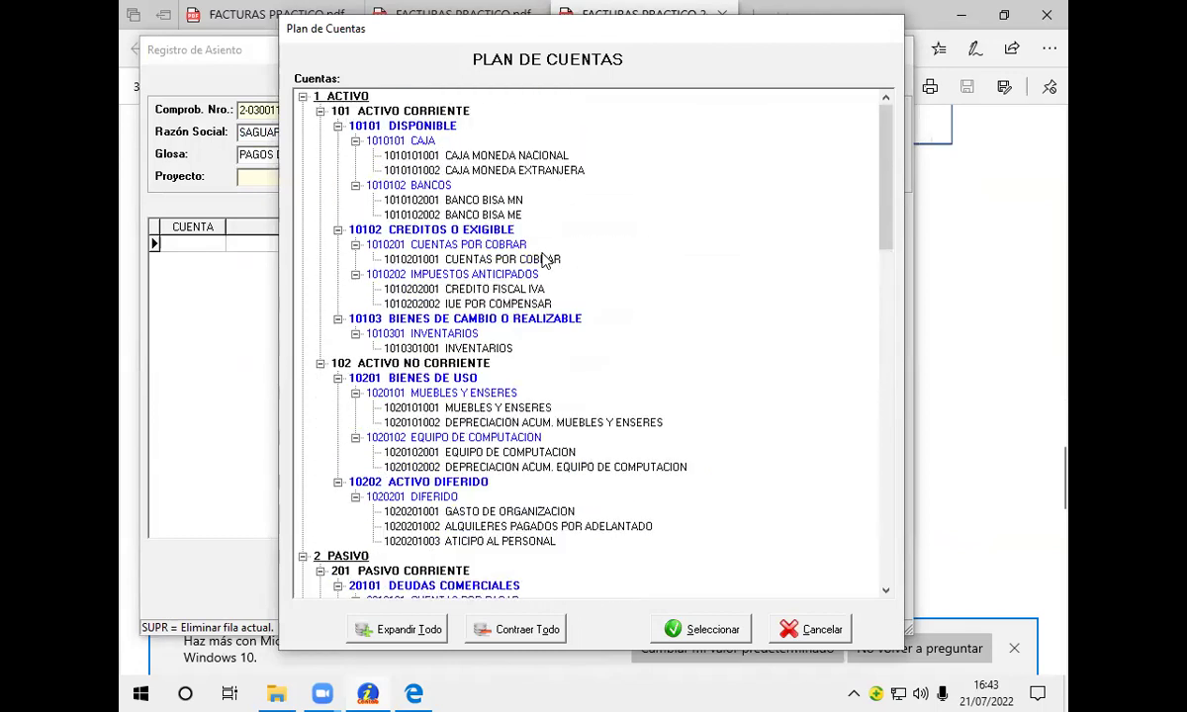
scroll(542, 259, "down", 3)
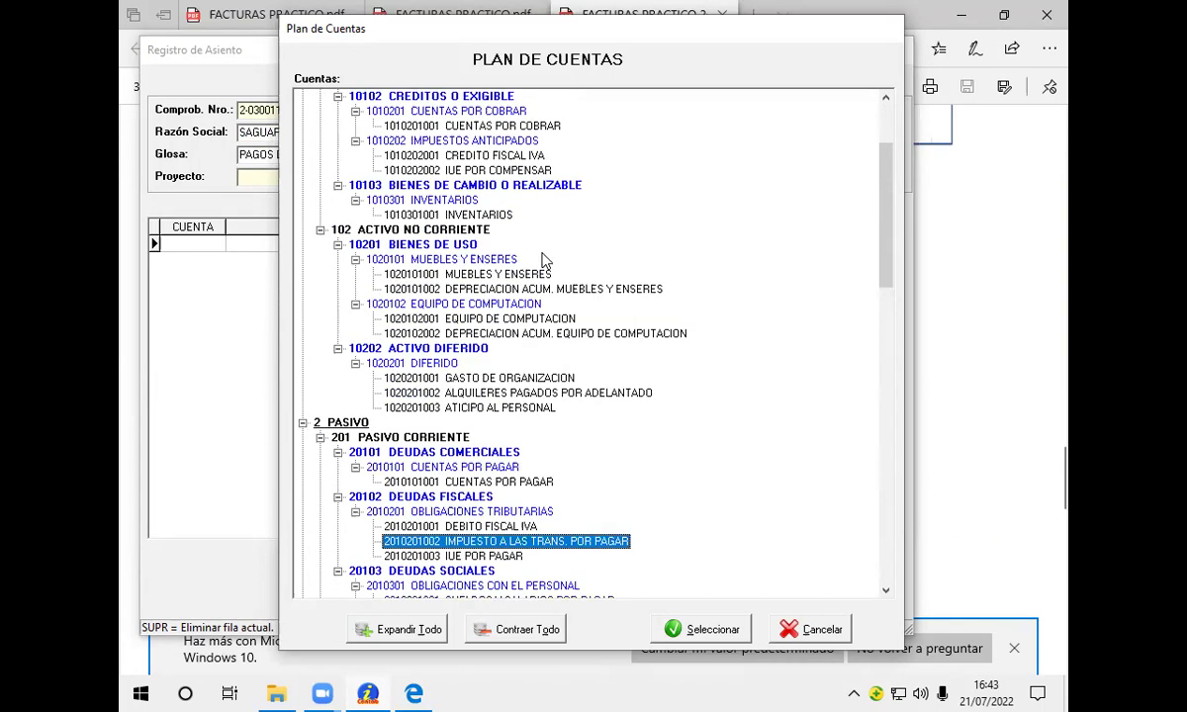
scroll(543, 259, "down", 3)
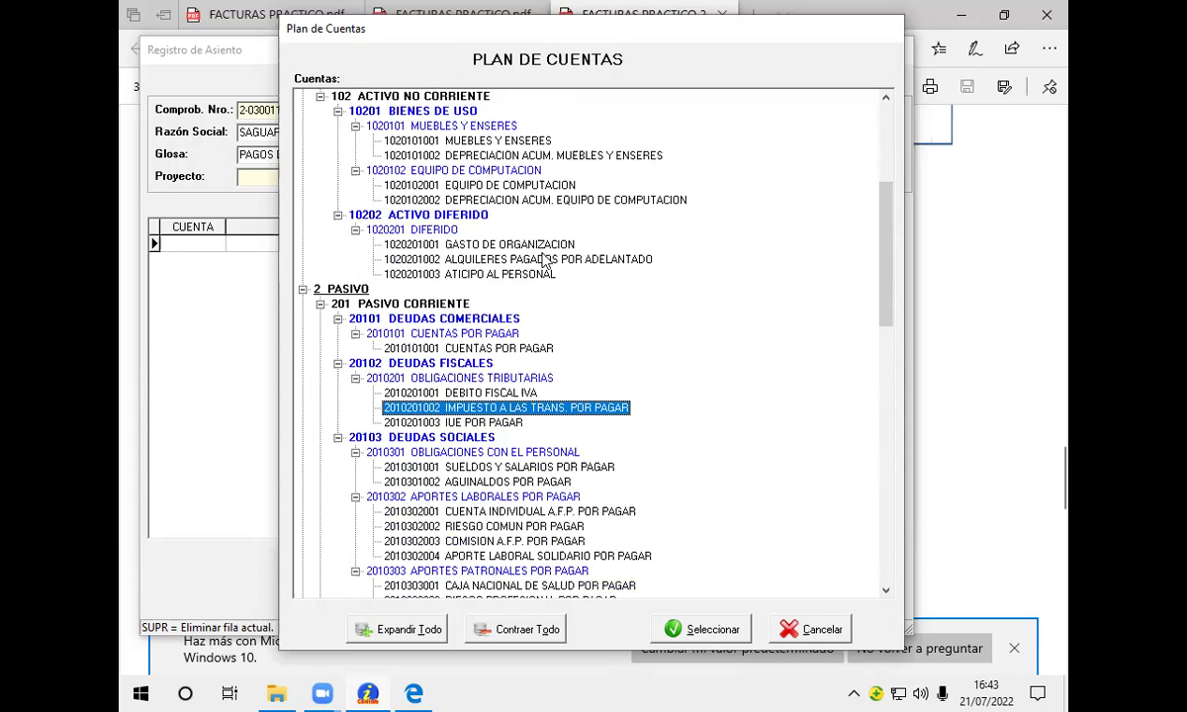
scroll(542, 259, "down", 2)
scroll(544, 259, "down", 2)
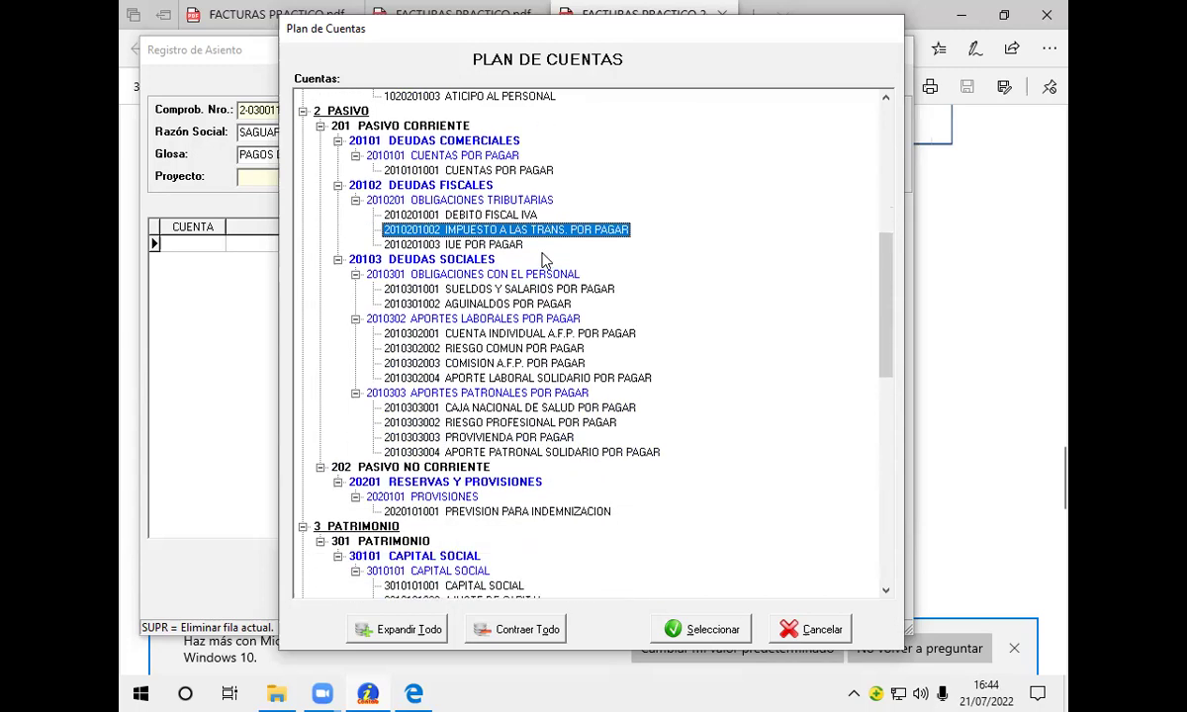
scroll(542, 259, "down", 7)
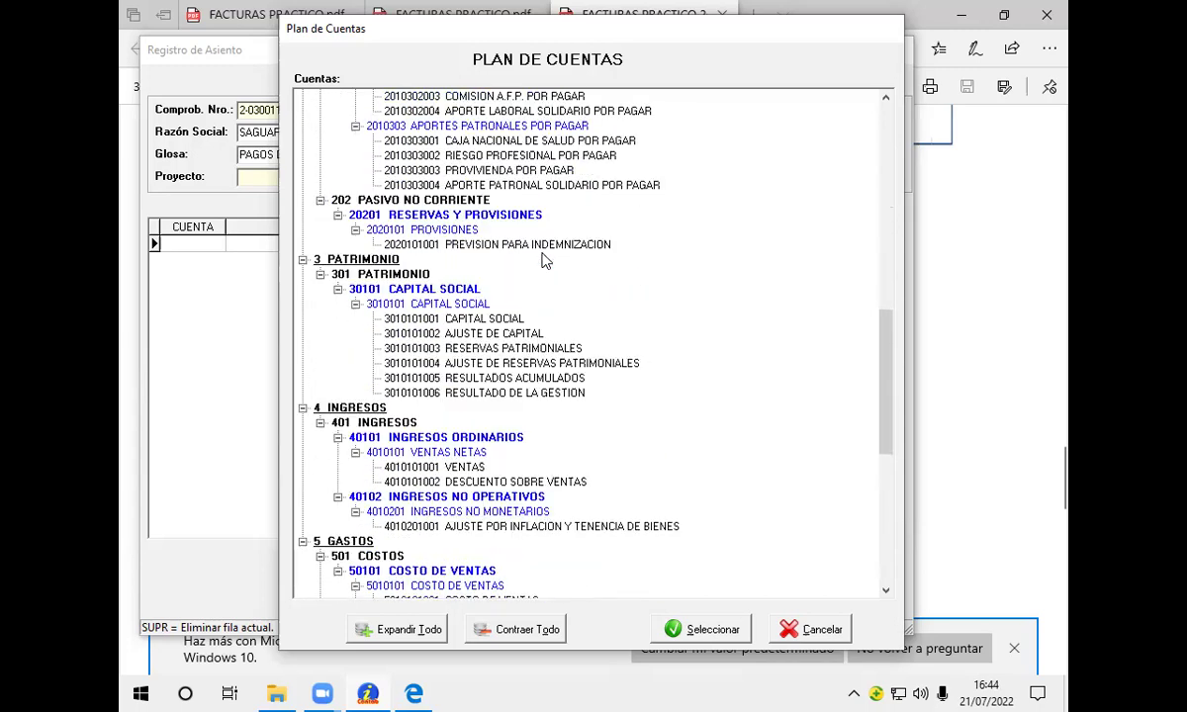
scroll(543, 259, "down", 4)
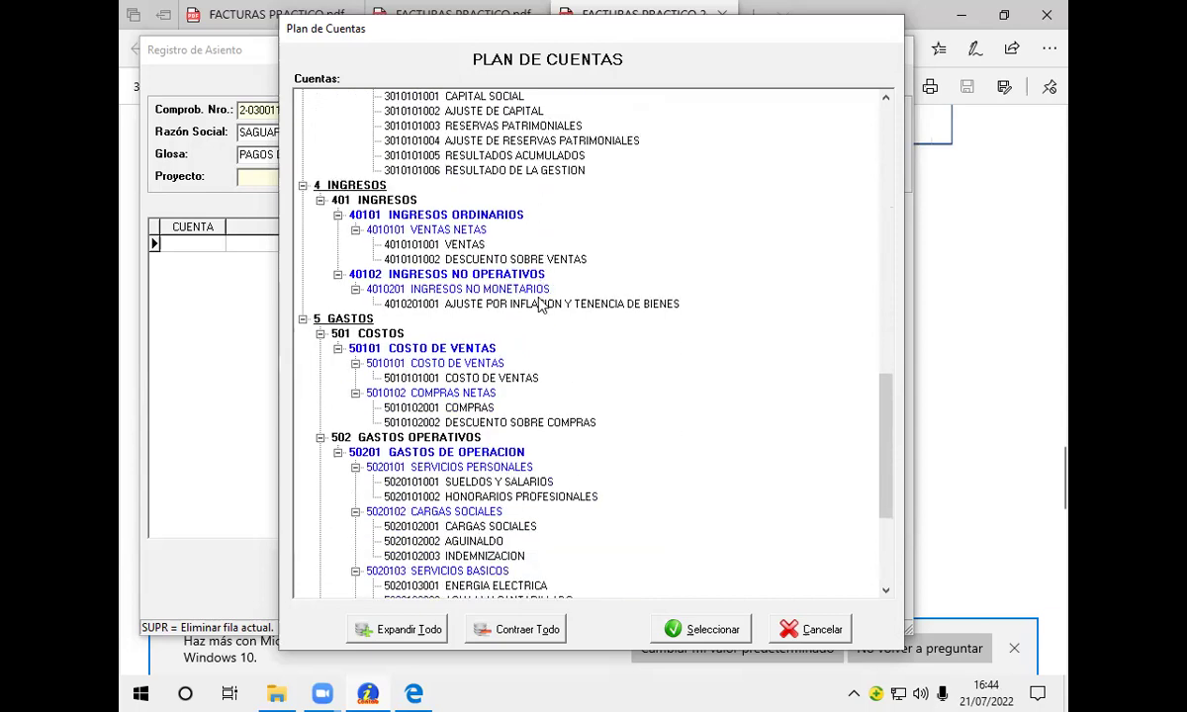
scroll(542, 306, "down", 1)
scroll(543, 306, "down", 2)
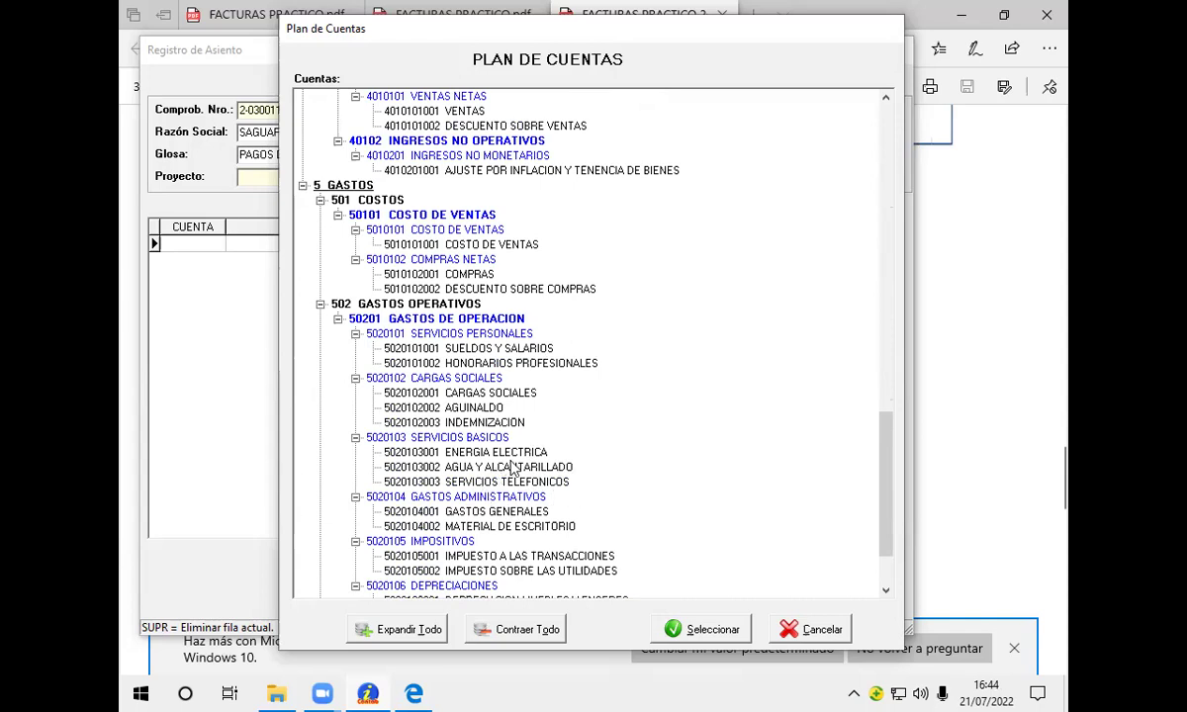
left_click(519, 468)
double_click(521, 469)
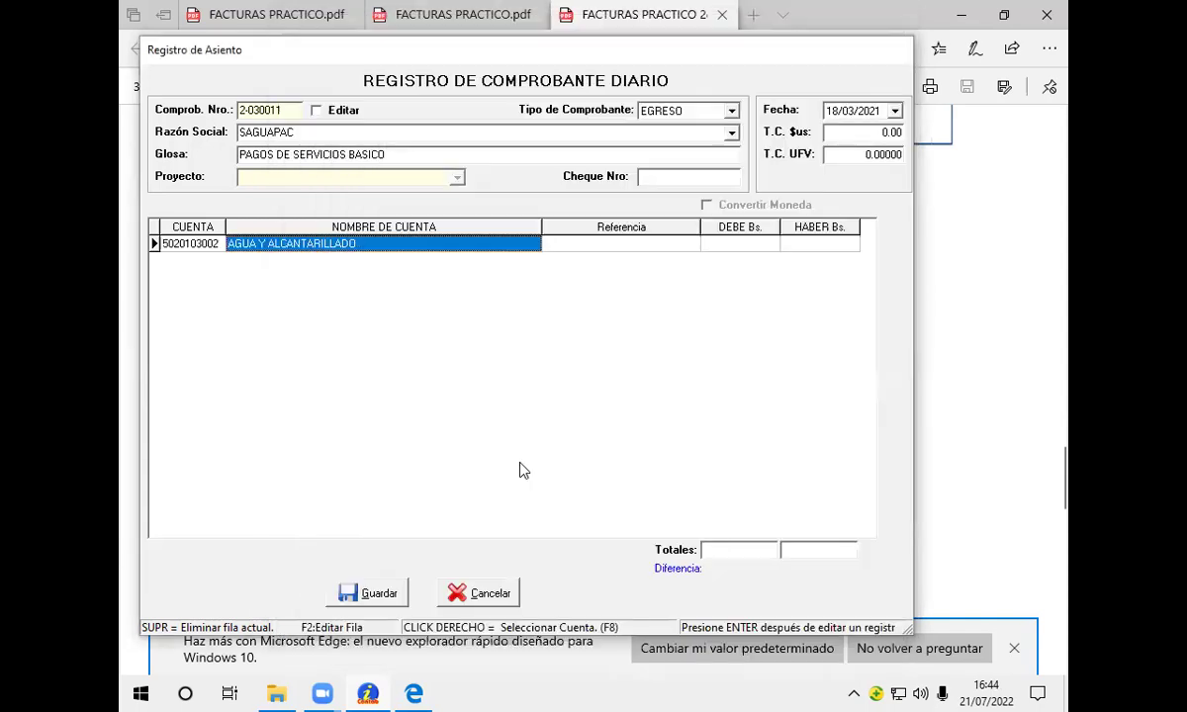
left_click(758, 248)
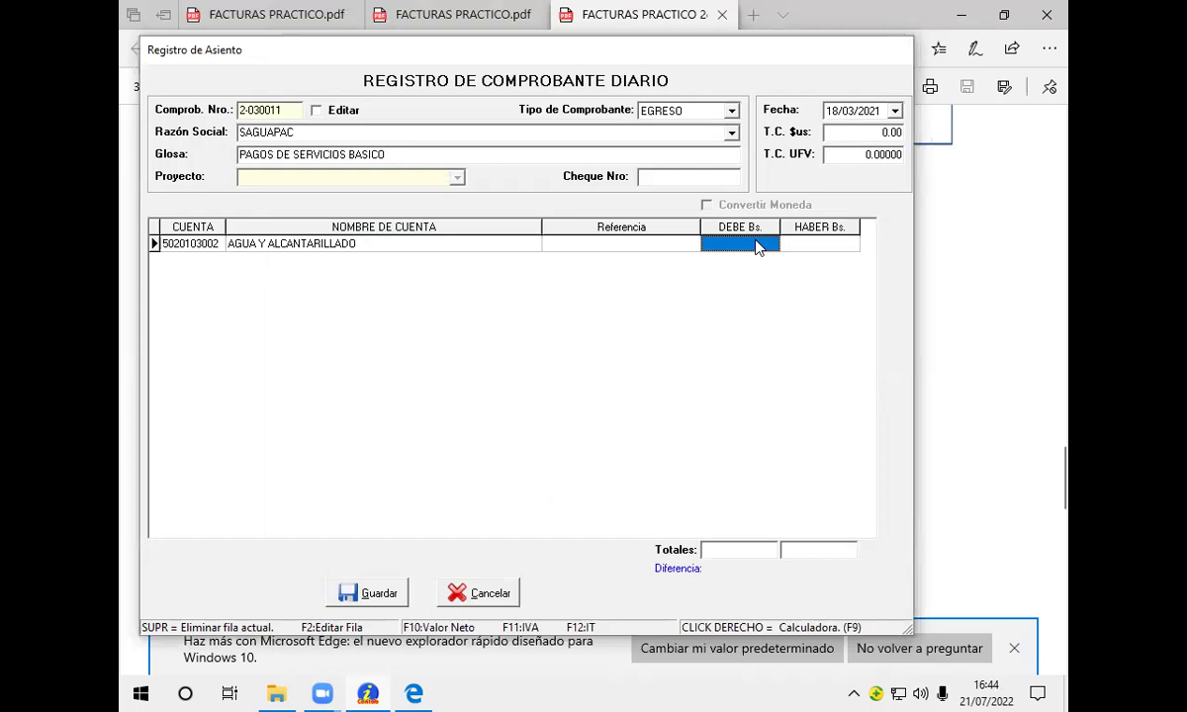
type("252")
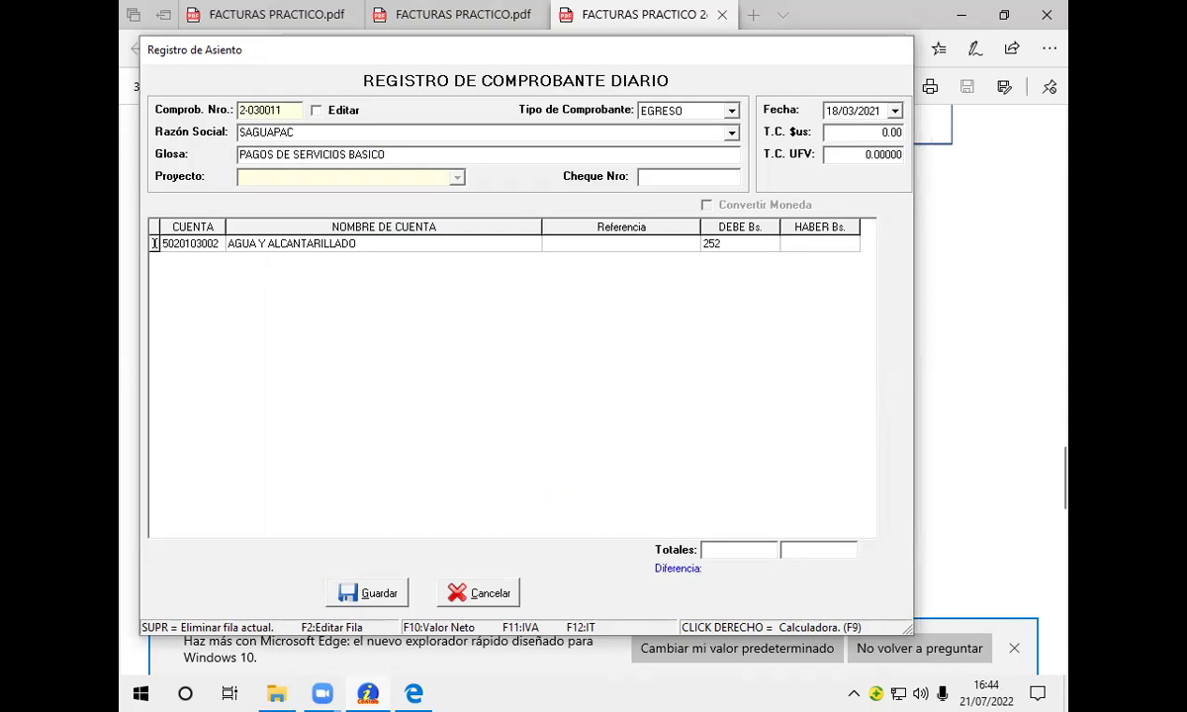
type(".19")
Add CREDITO FISCAL IVA as the second line, debiting 32.50
key("Return")
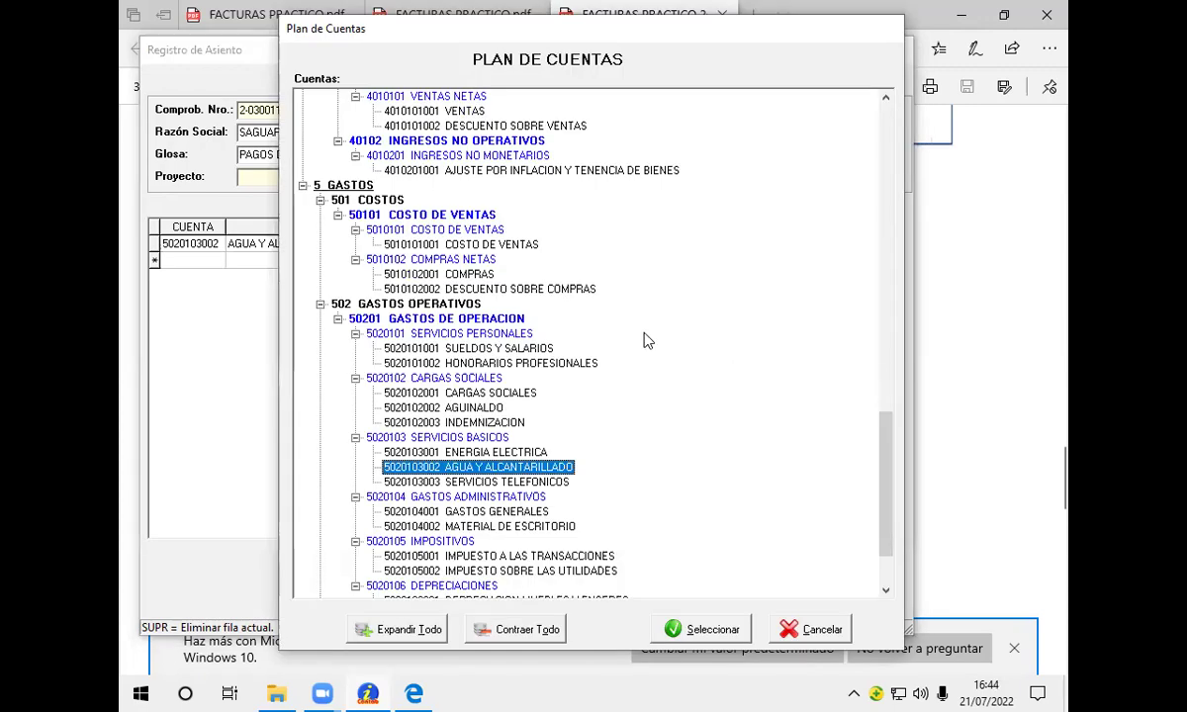
scroll(648, 340, "up", 12)
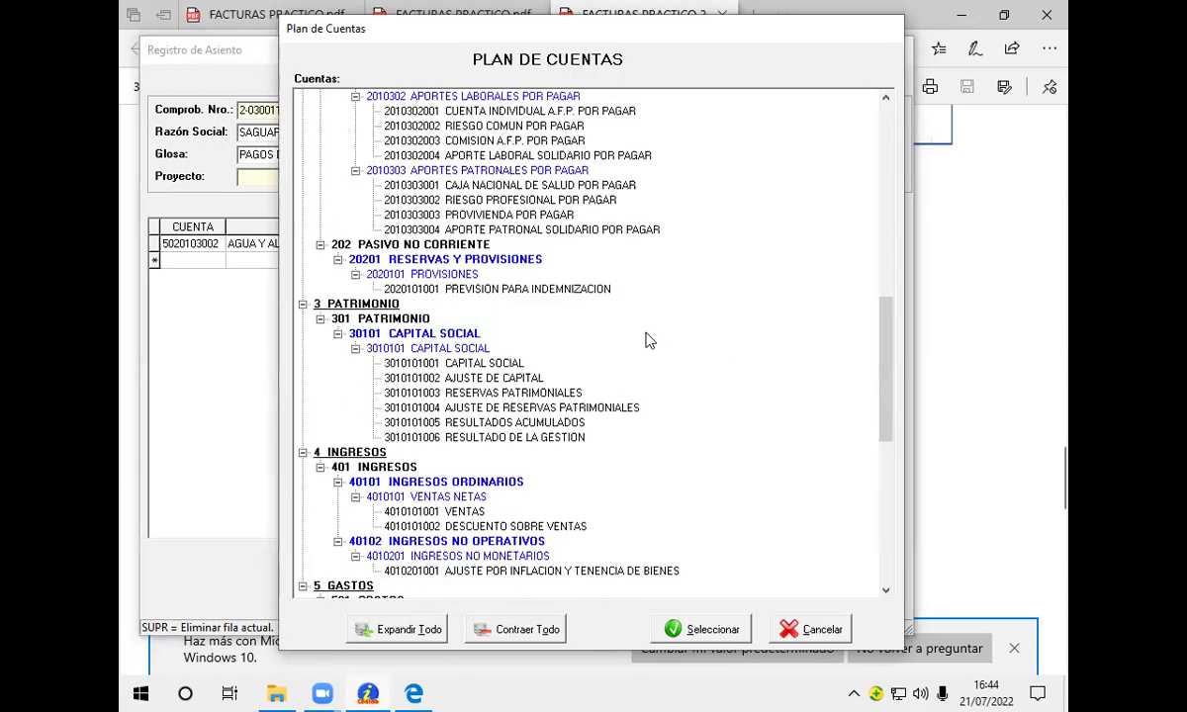
scroll(648, 340, "up", 8)
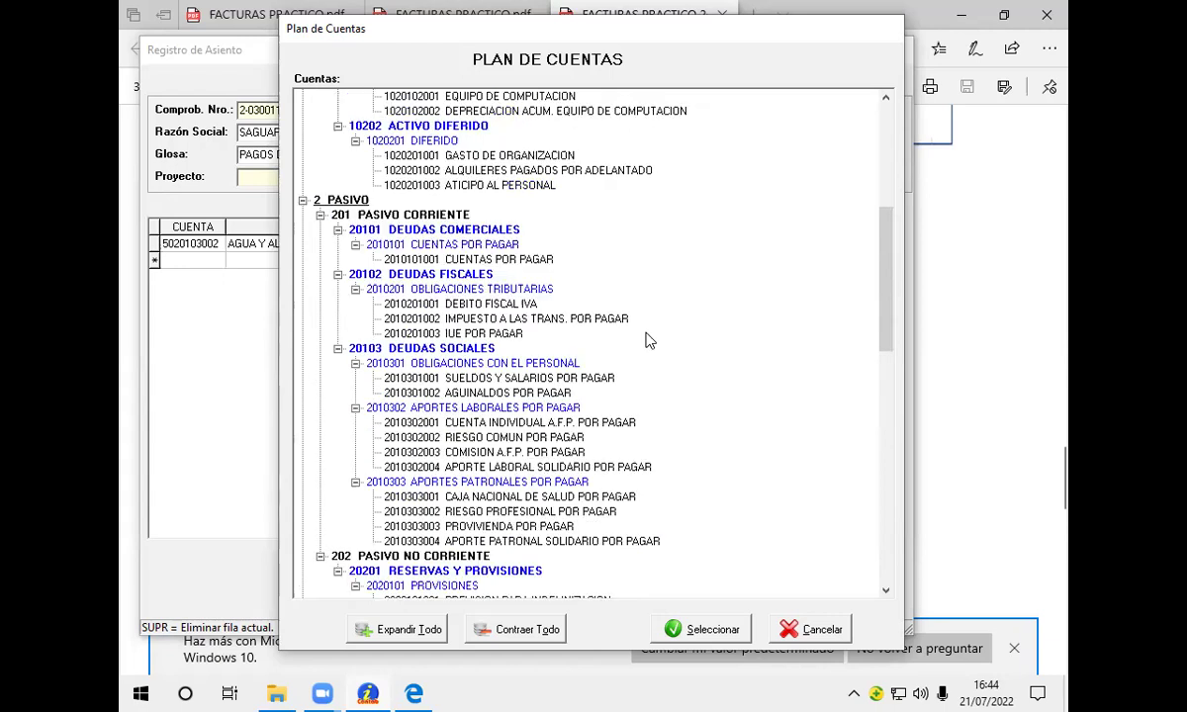
scroll(648, 341, "up", 4)
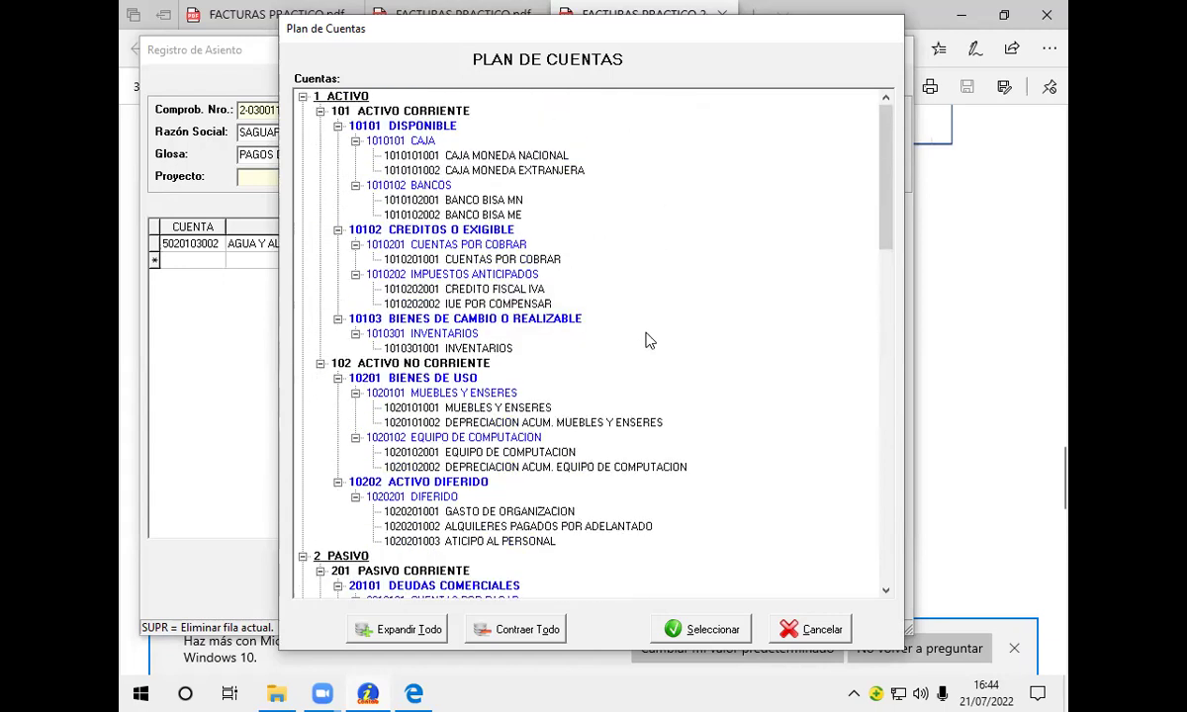
double_click(504, 289)
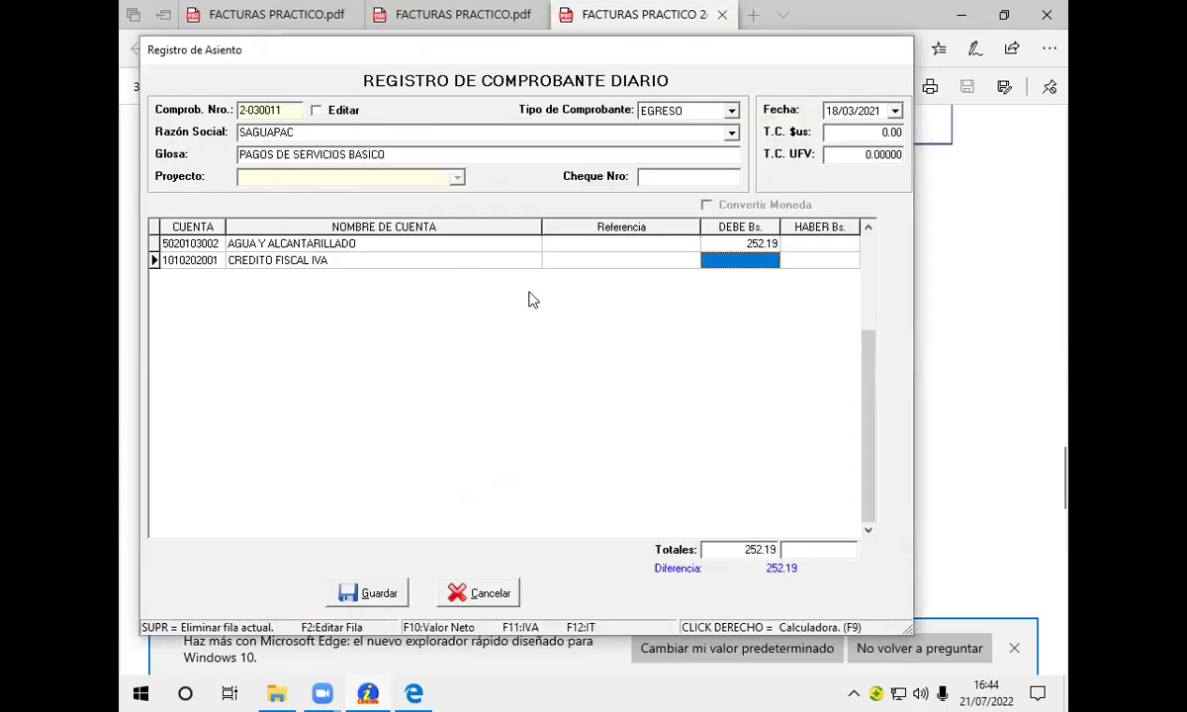
type("3")
type("2")
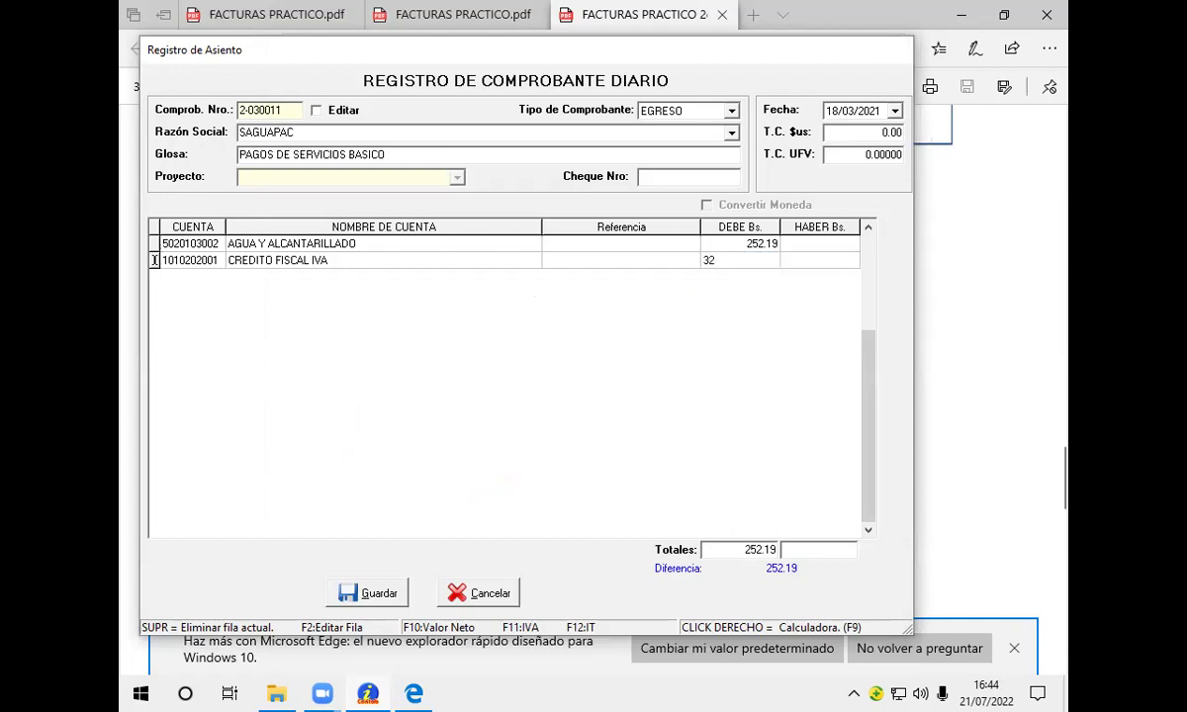
type(".5")
key("Return")
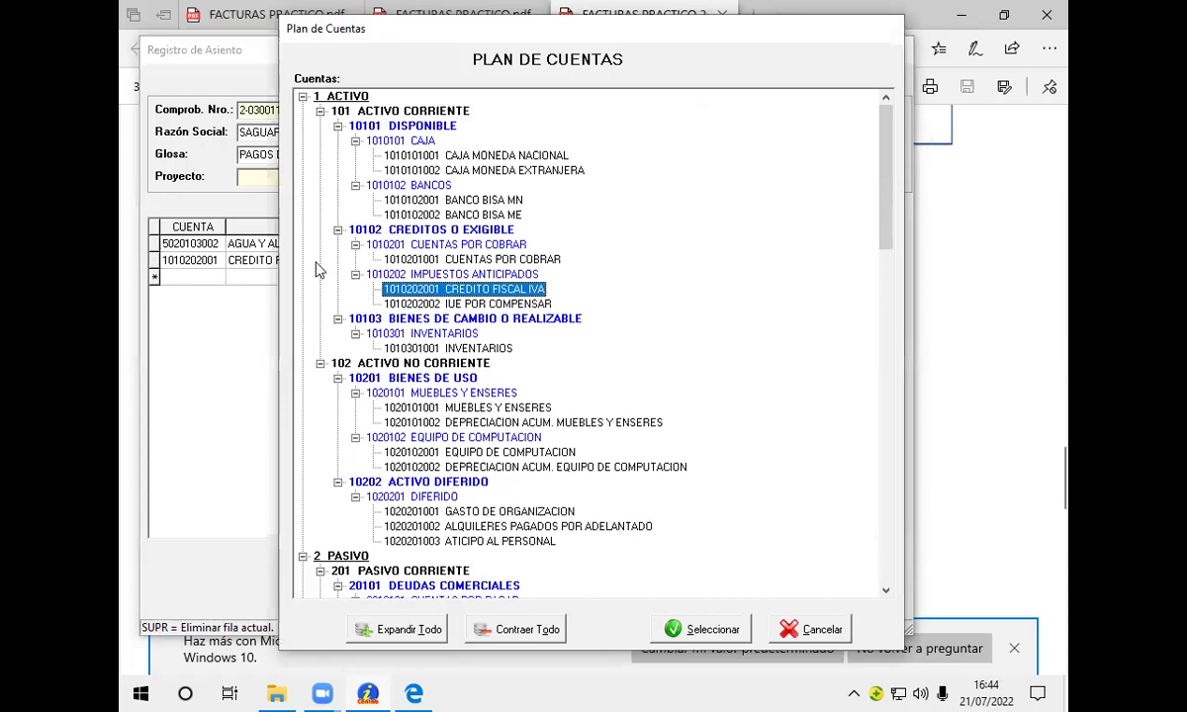
Add BANCO BISA MN crediting 284.69, balancing the voucher
left_click(498, 201)
double_click(499, 201)
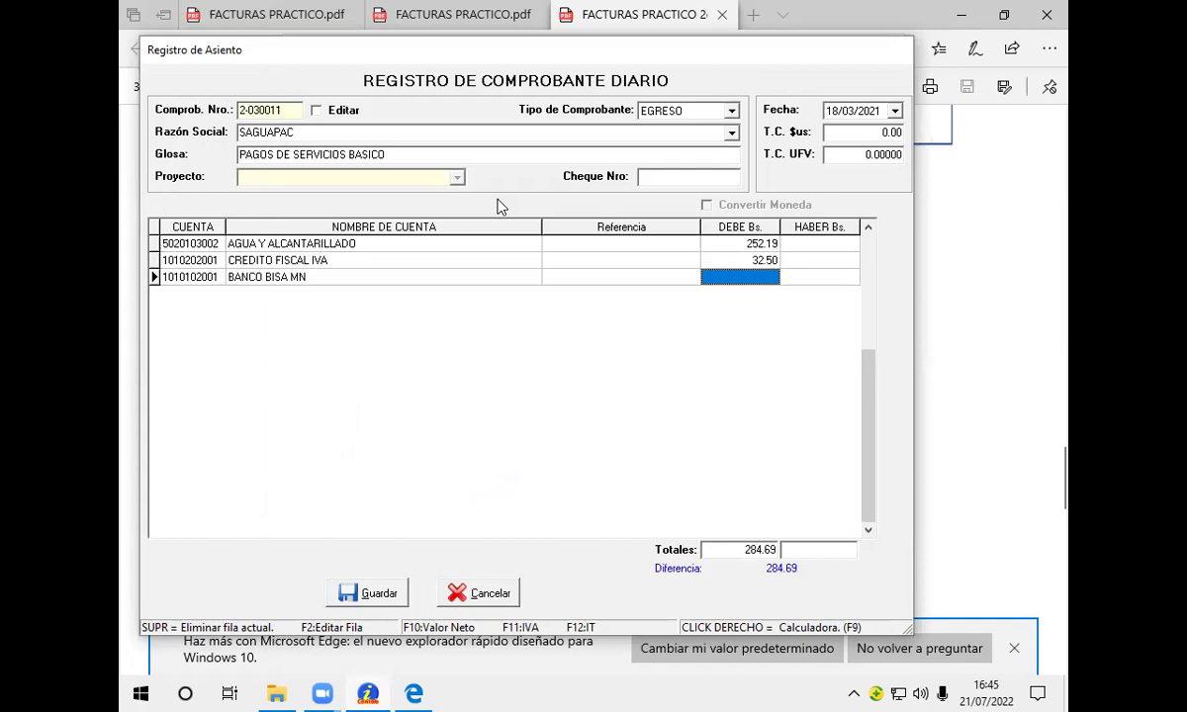
key("Tab")
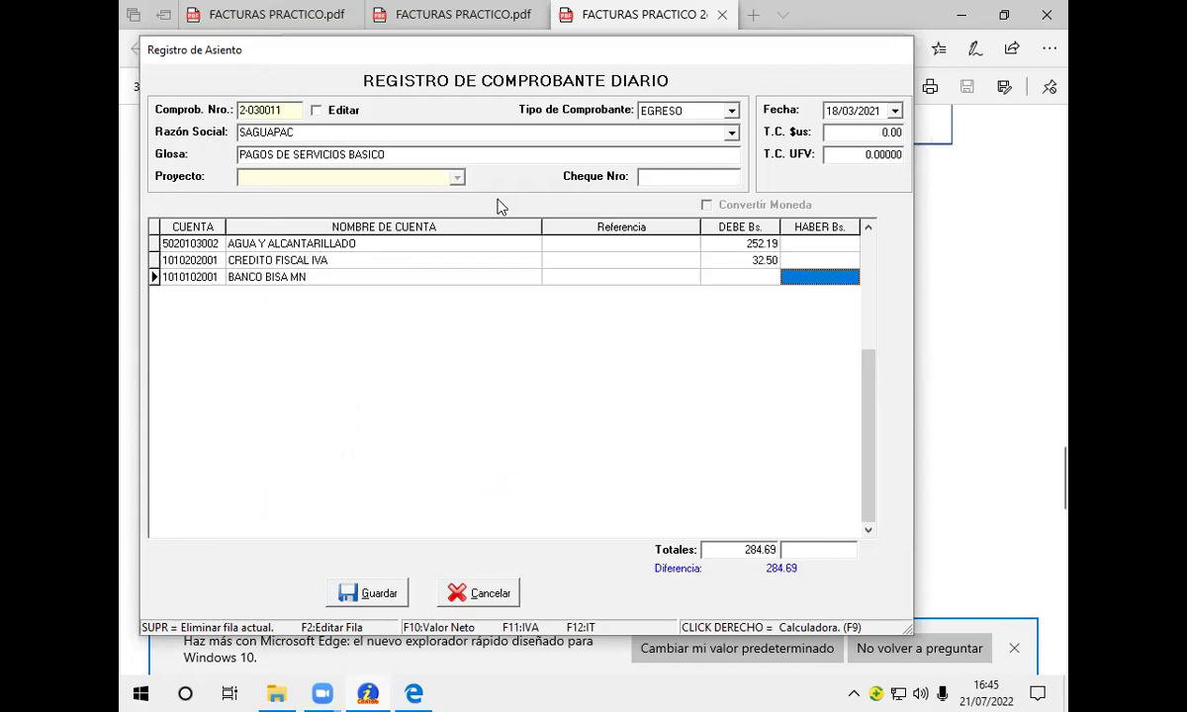
type("2")
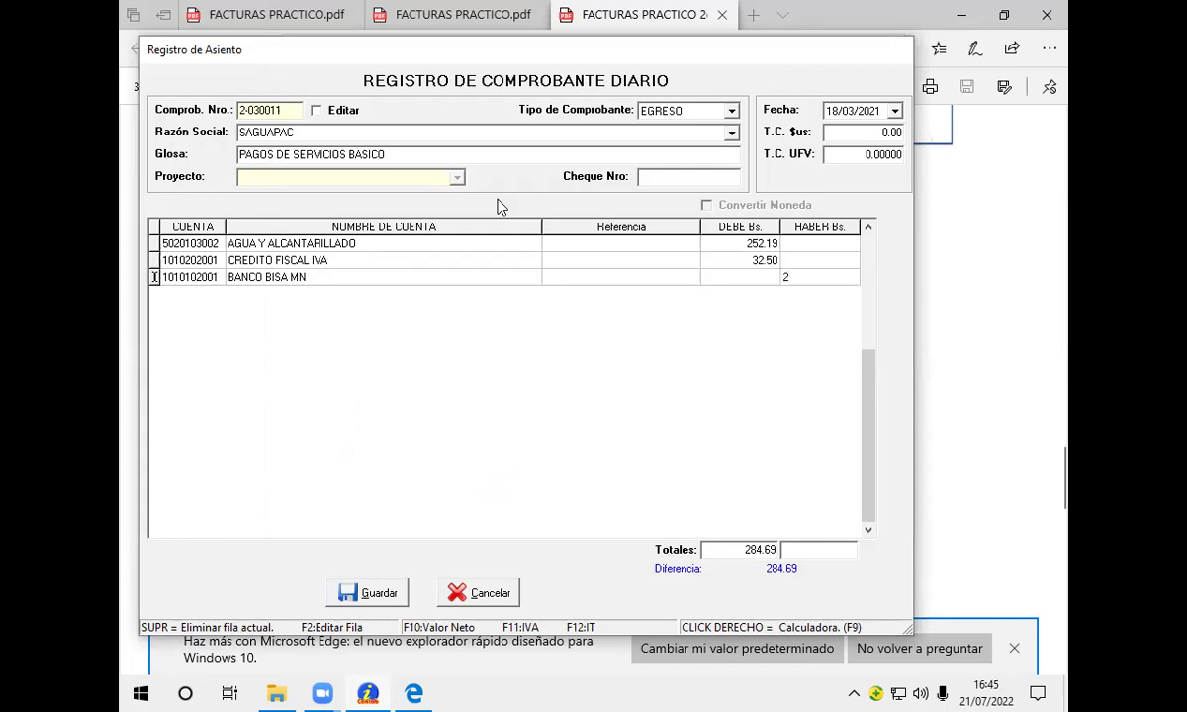
type("84.69")
key("Return")
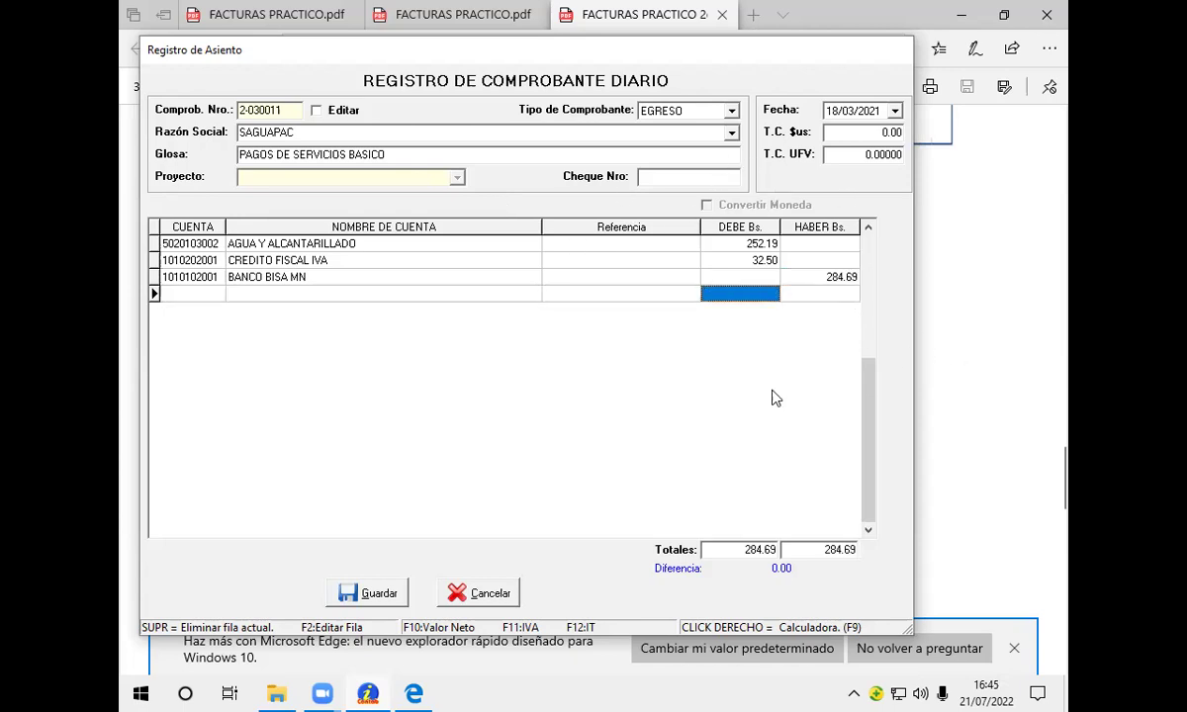
Delete the blank line, save water-service voucher 2-030011, and start new voucher 2-030012
left_click(368, 595)
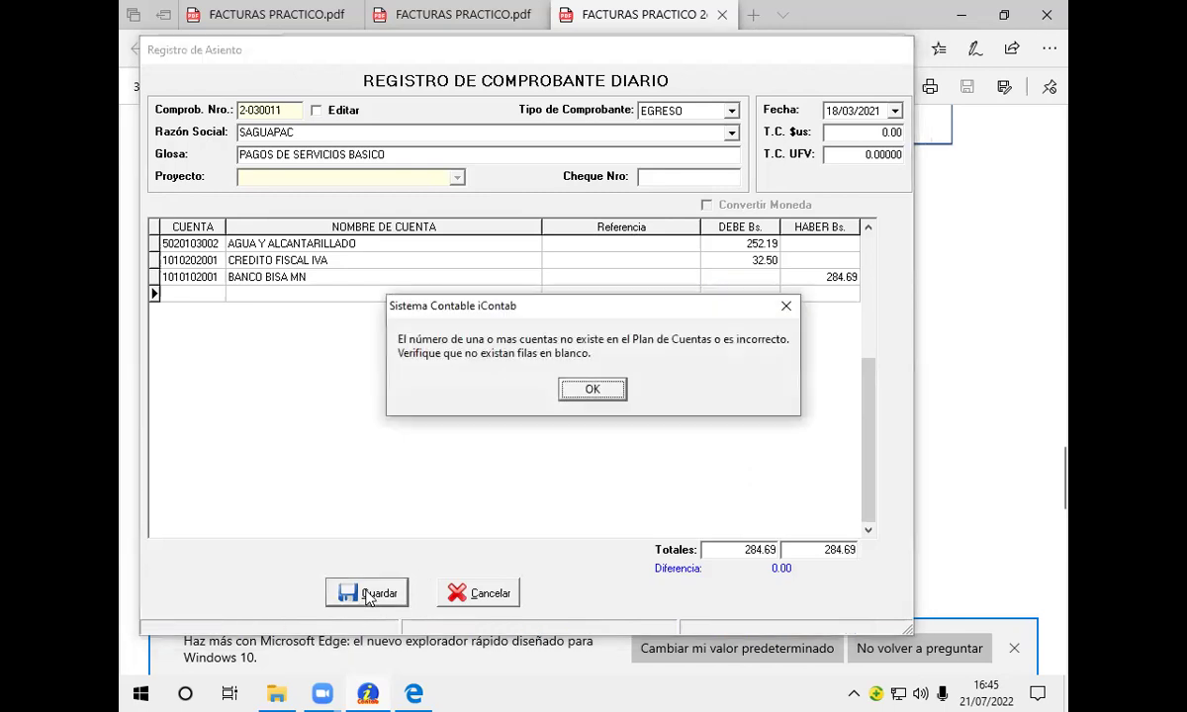
left_click(593, 390)
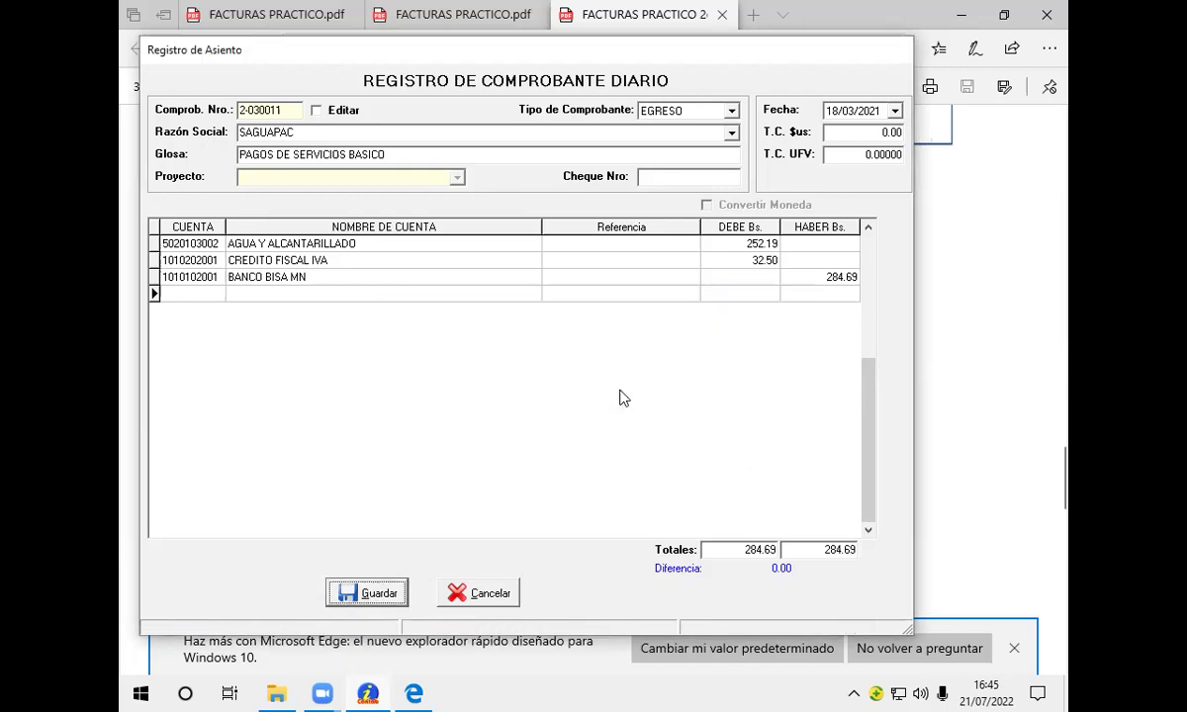
left_click(752, 297)
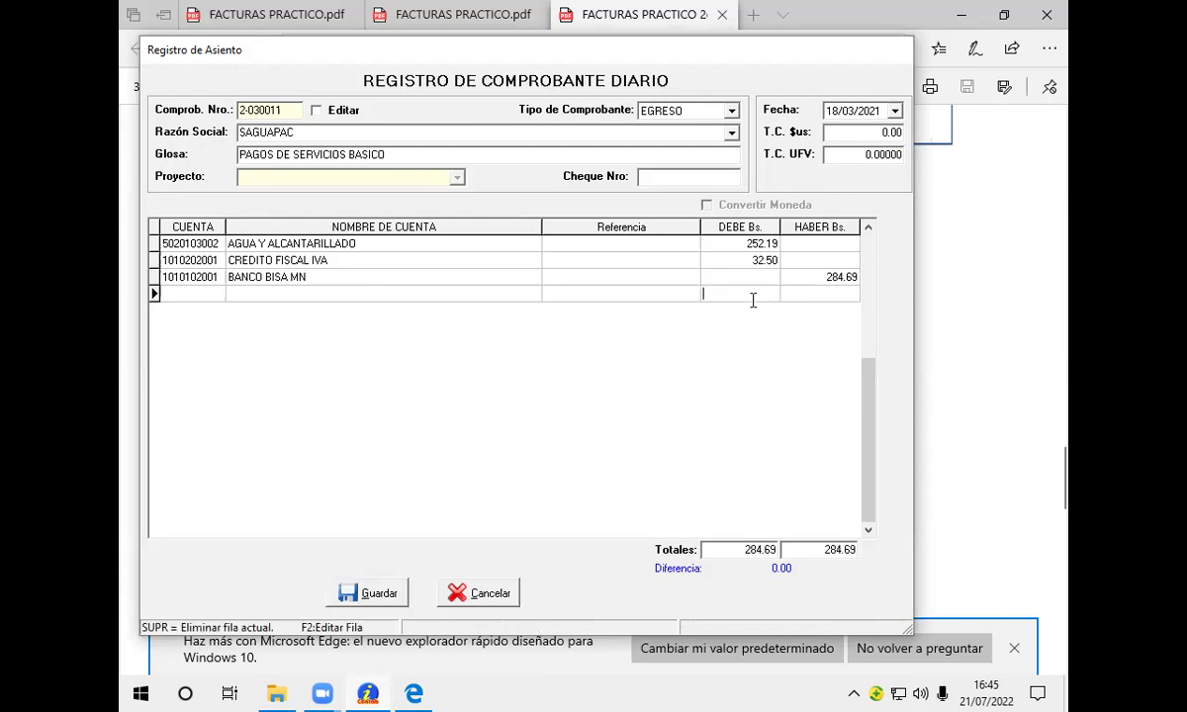
left_click(809, 300)
left_click(671, 301)
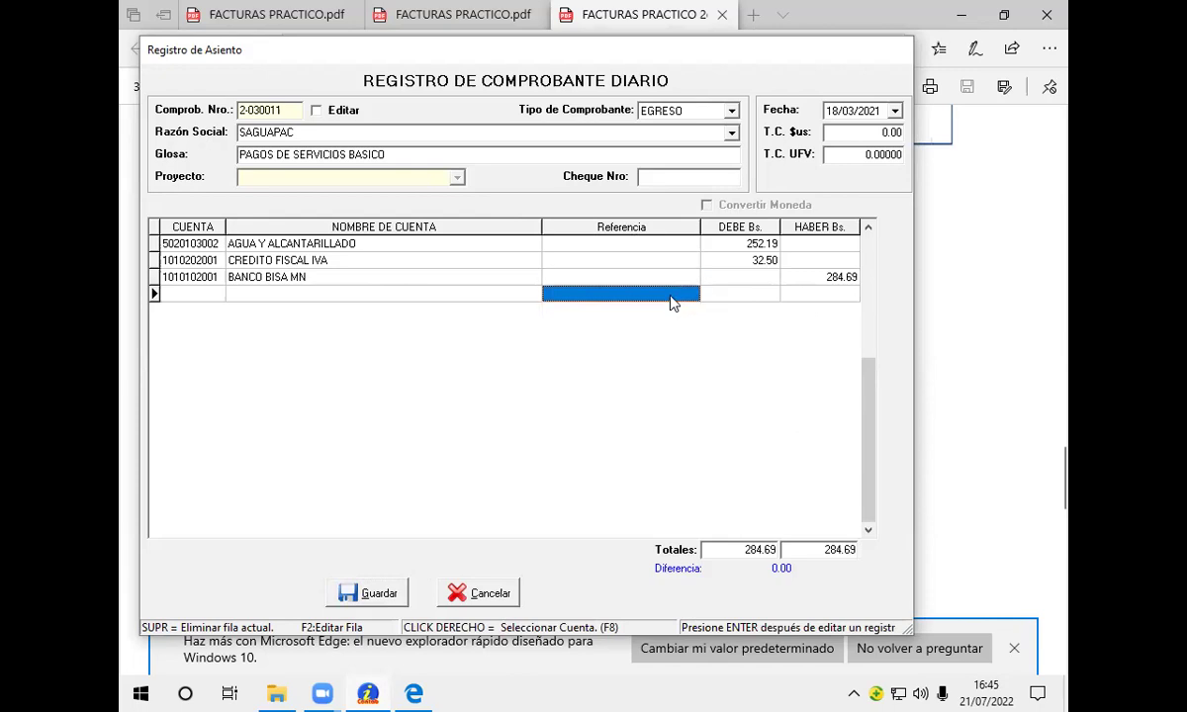
key("Up")
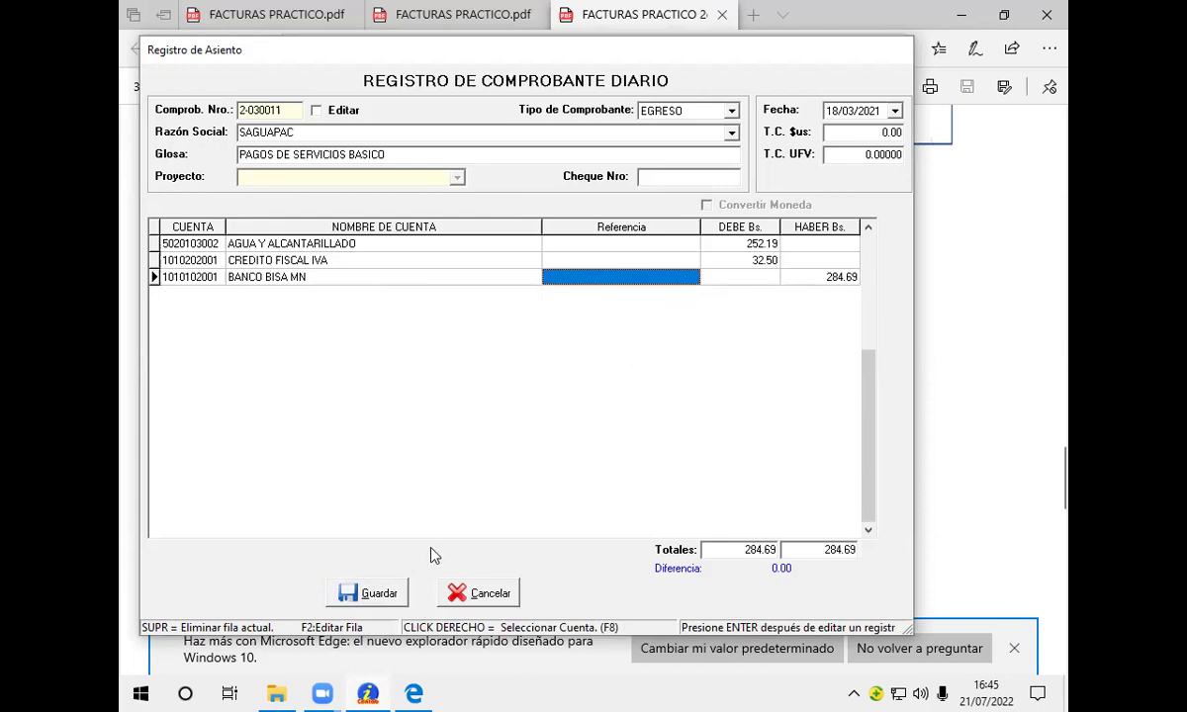
left_click(394, 592)
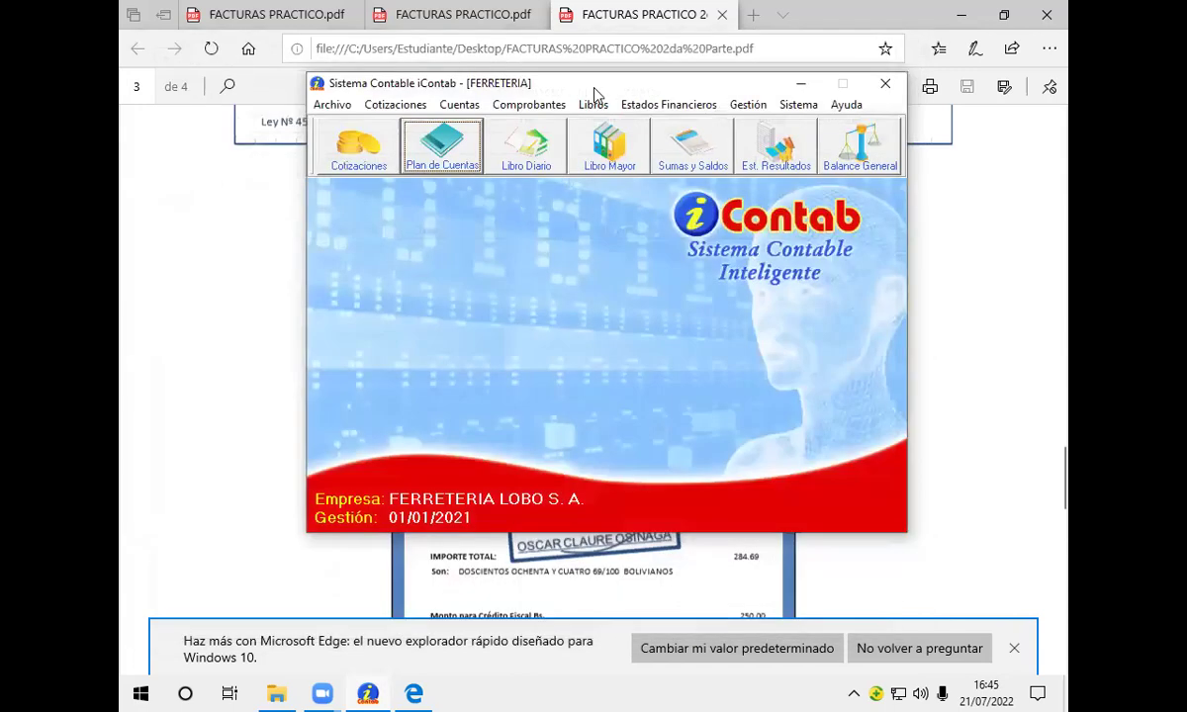
left_click(529, 104)
left_click(579, 125)
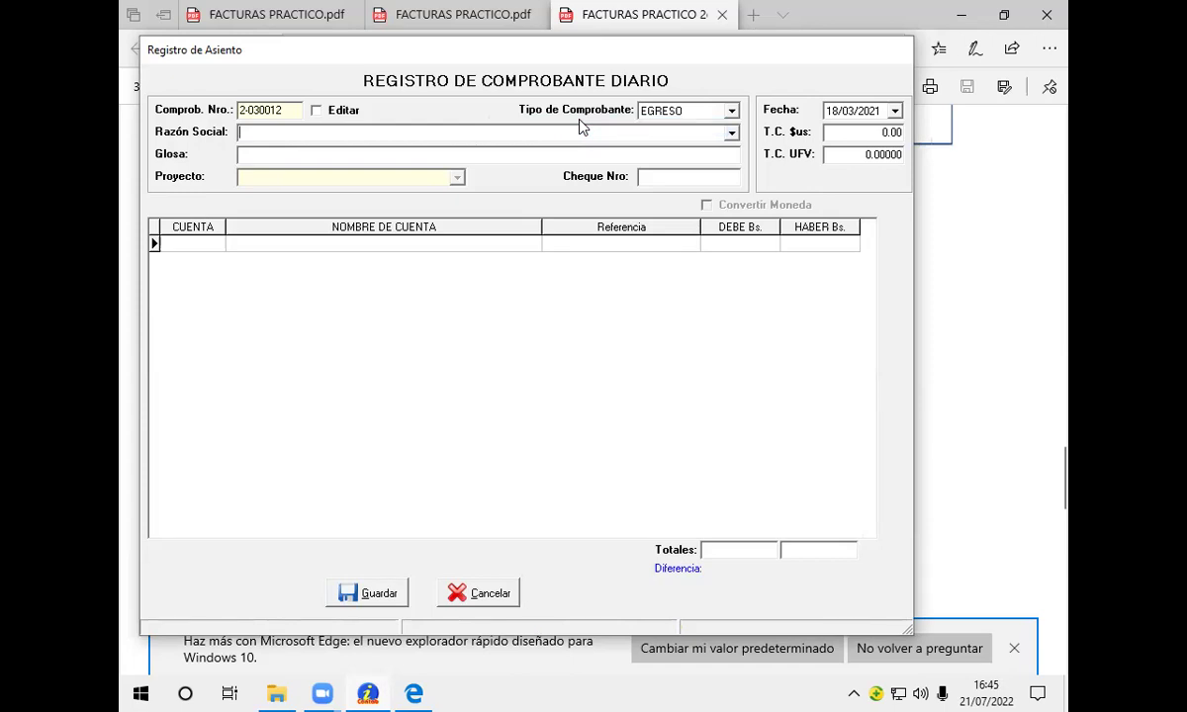
Enter the glosa 'VENTA DE MERCADERIA'
left_click(368, 153)
type("VENE")
key("BackSpace")
type("TA DE MERCADERIA")
Fill in Razón Social with the invoice customer's name, checking it against the invoice PDF
mouse_move(432, 687)
left_click(410, 589)
scroll(591, 550, "down", 5)
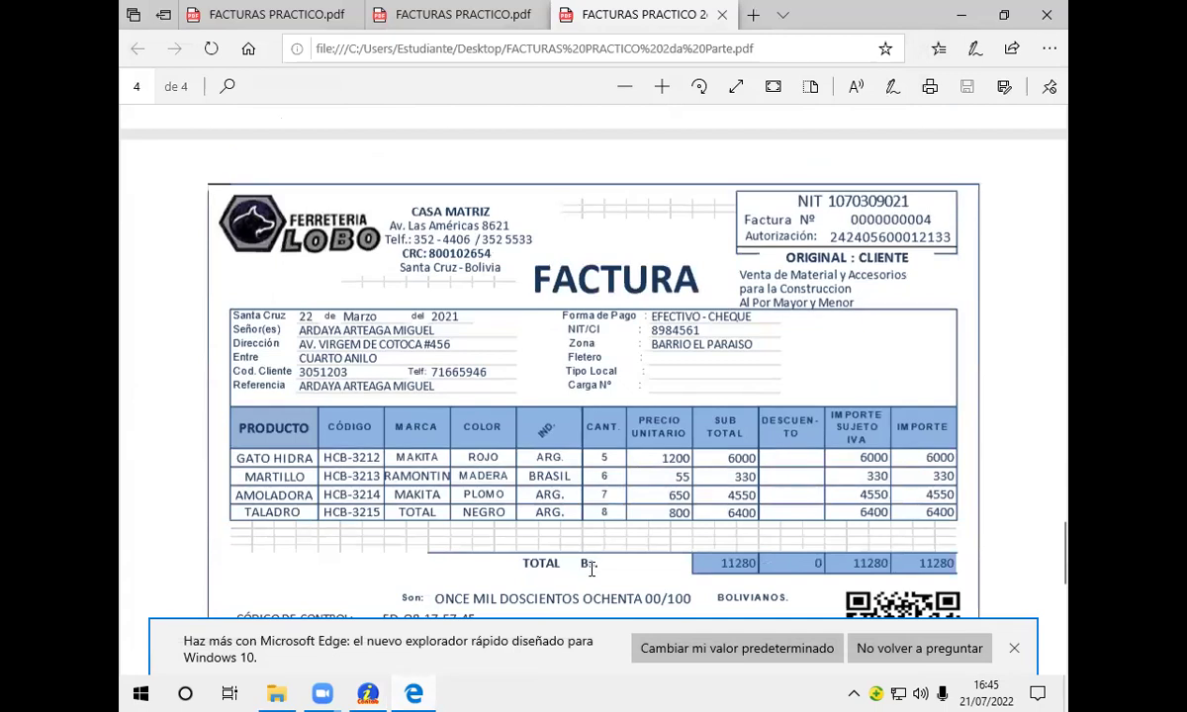
left_click(383, 690)
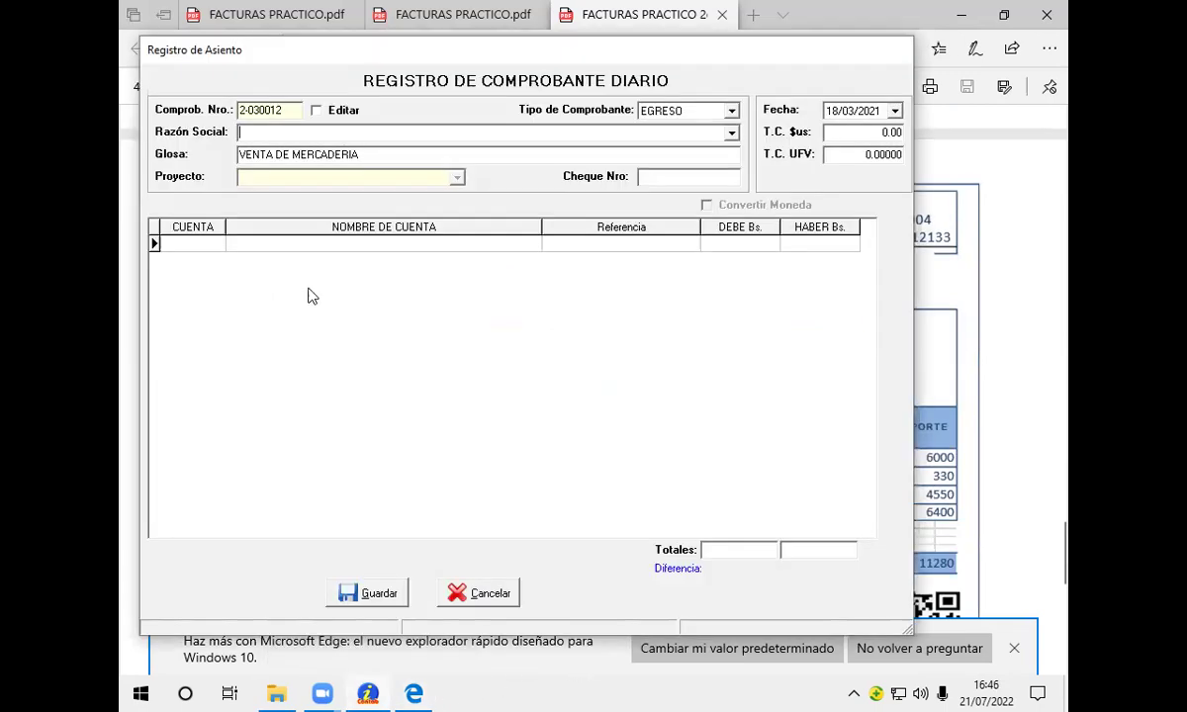
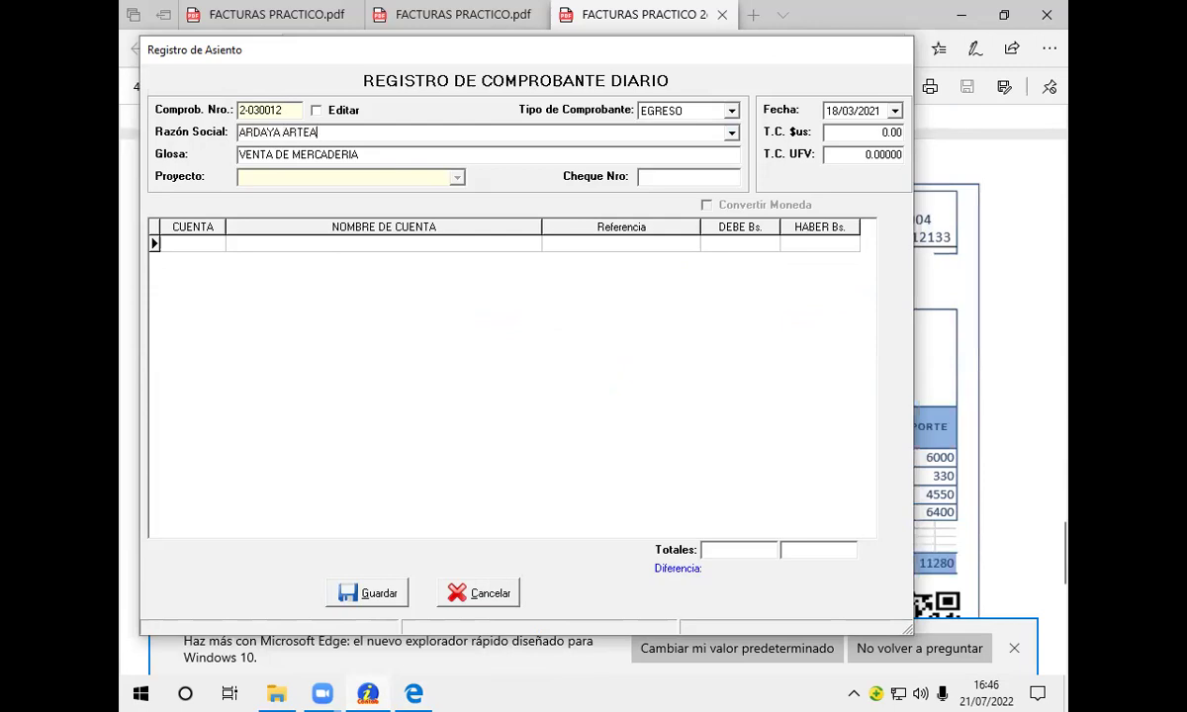
left_click(405, 691)
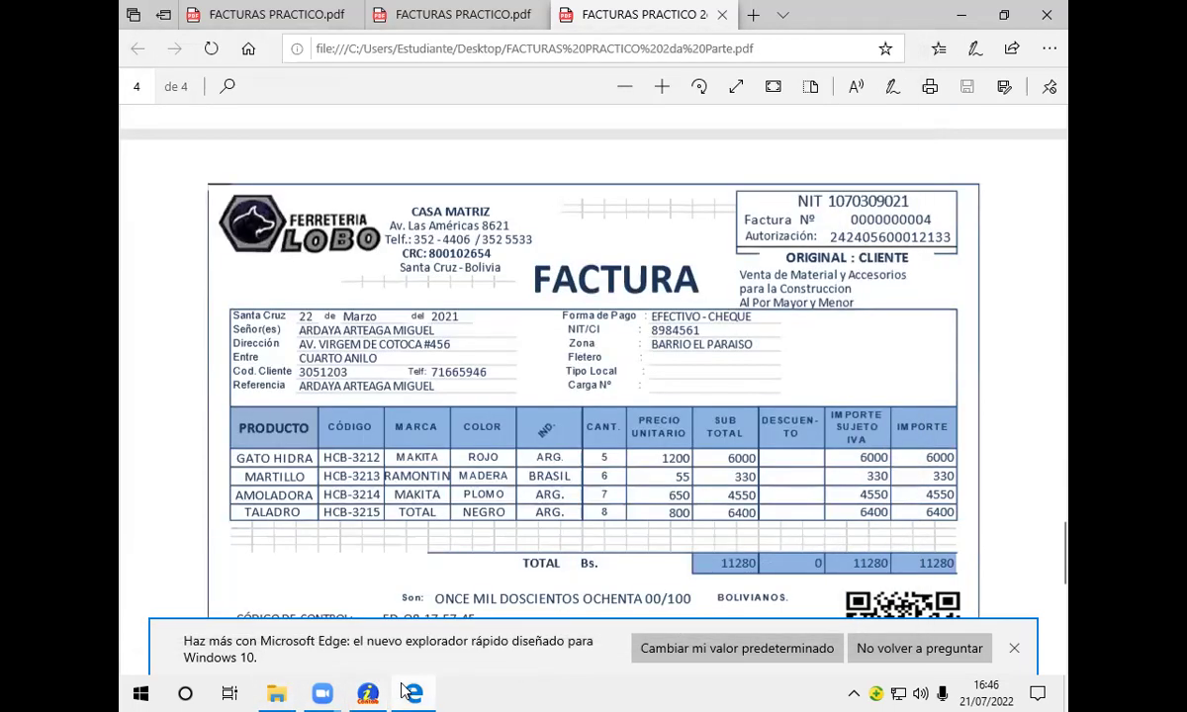
left_click(368, 691)
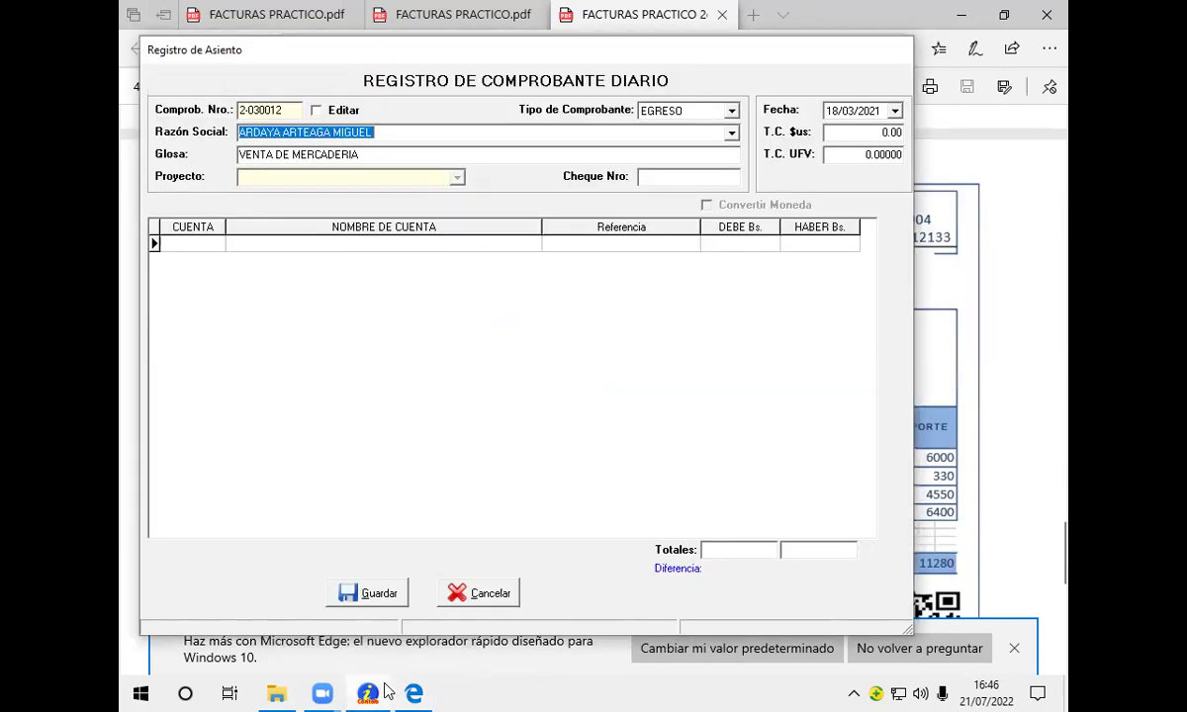
left_click(413, 692)
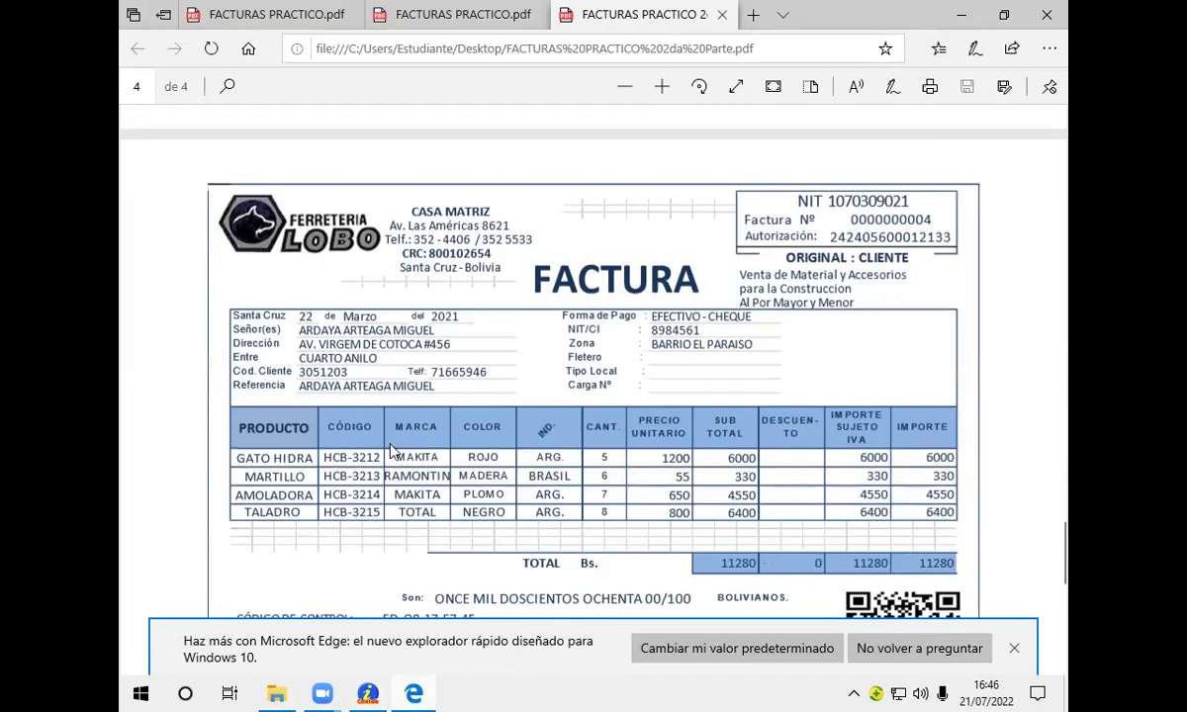
left_click(384, 691)
Set the voucher date to 22/03/2021 and the dollar exchange rate to 6.82
left_click(862, 112)
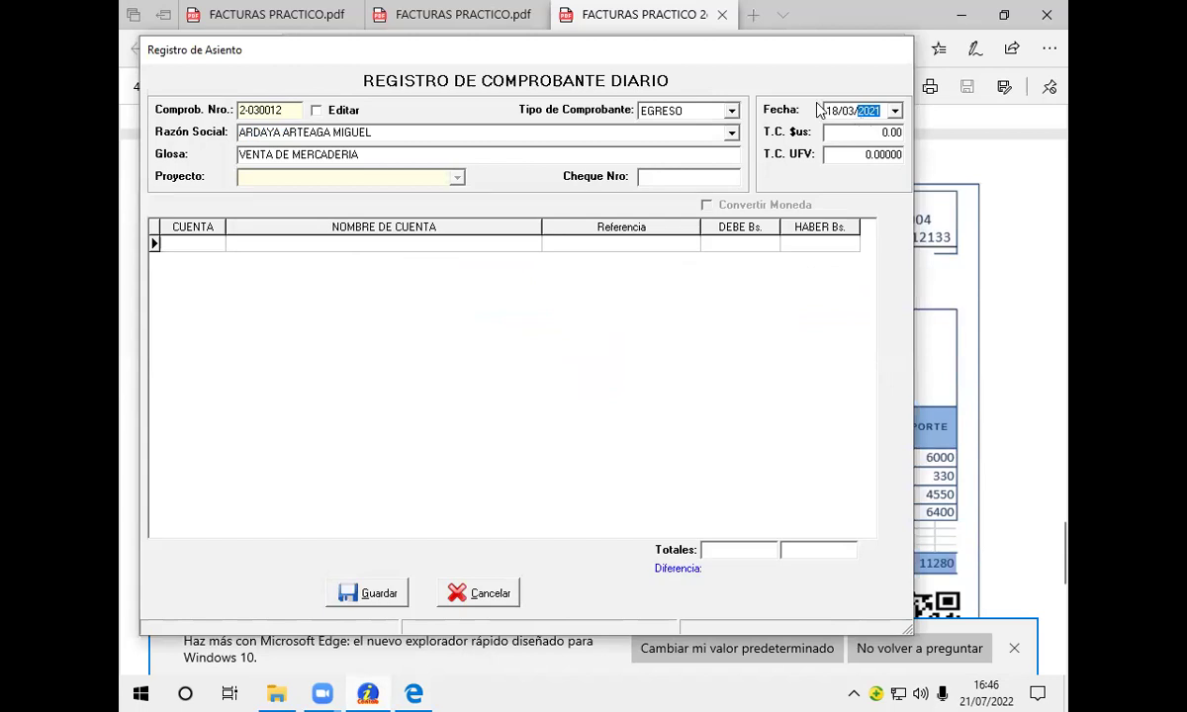
left_click(833, 112)
type("22")
left_click(855, 132)
key("BackSpace")
key("BackSpace")
key("BackSpace")
key("BackSpace")
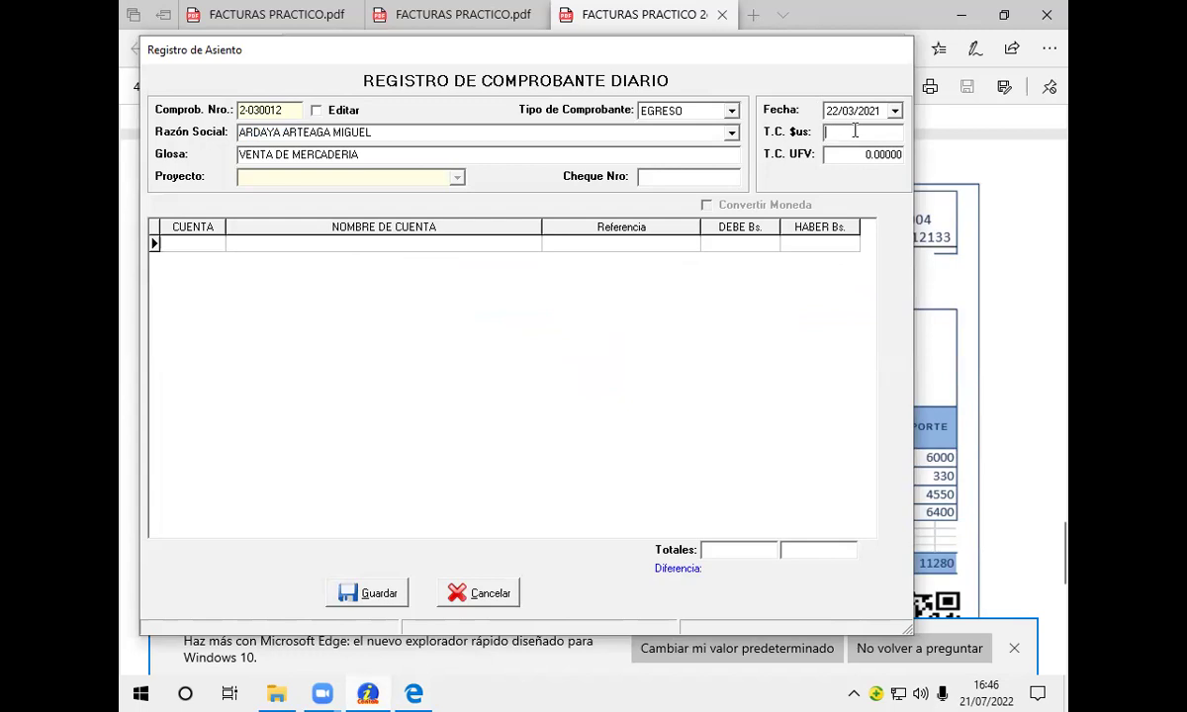
type("6.82")
left_click(368, 244)
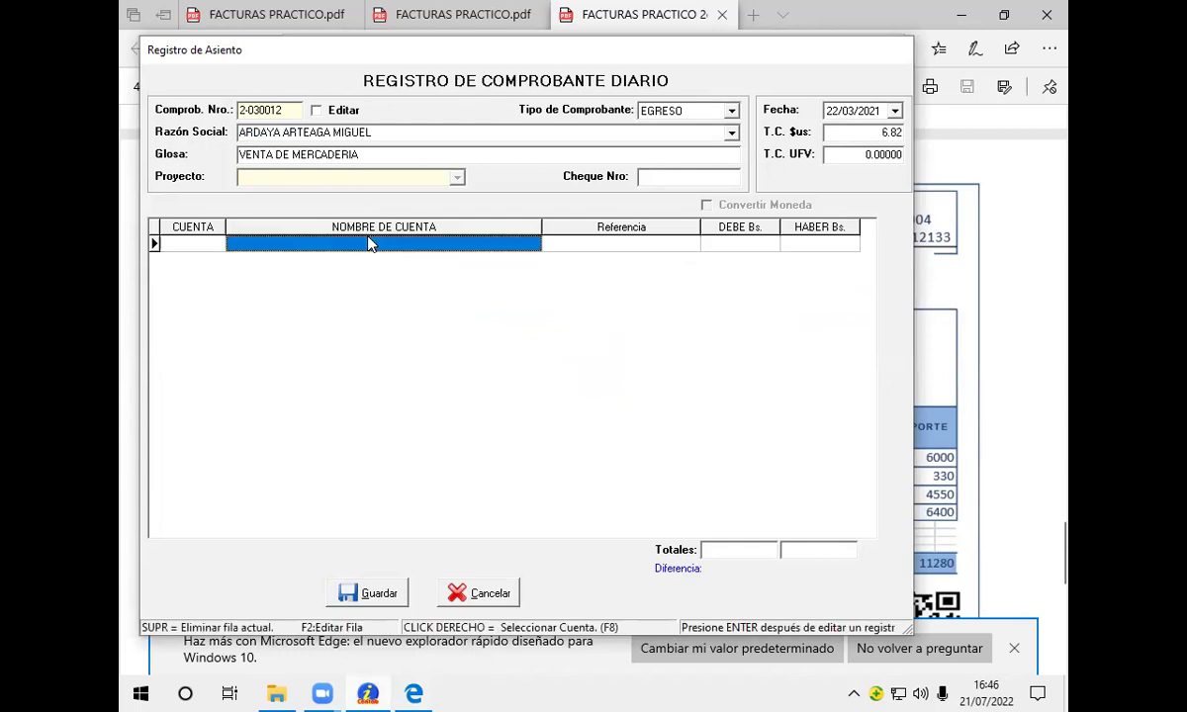
right_click(368, 244)
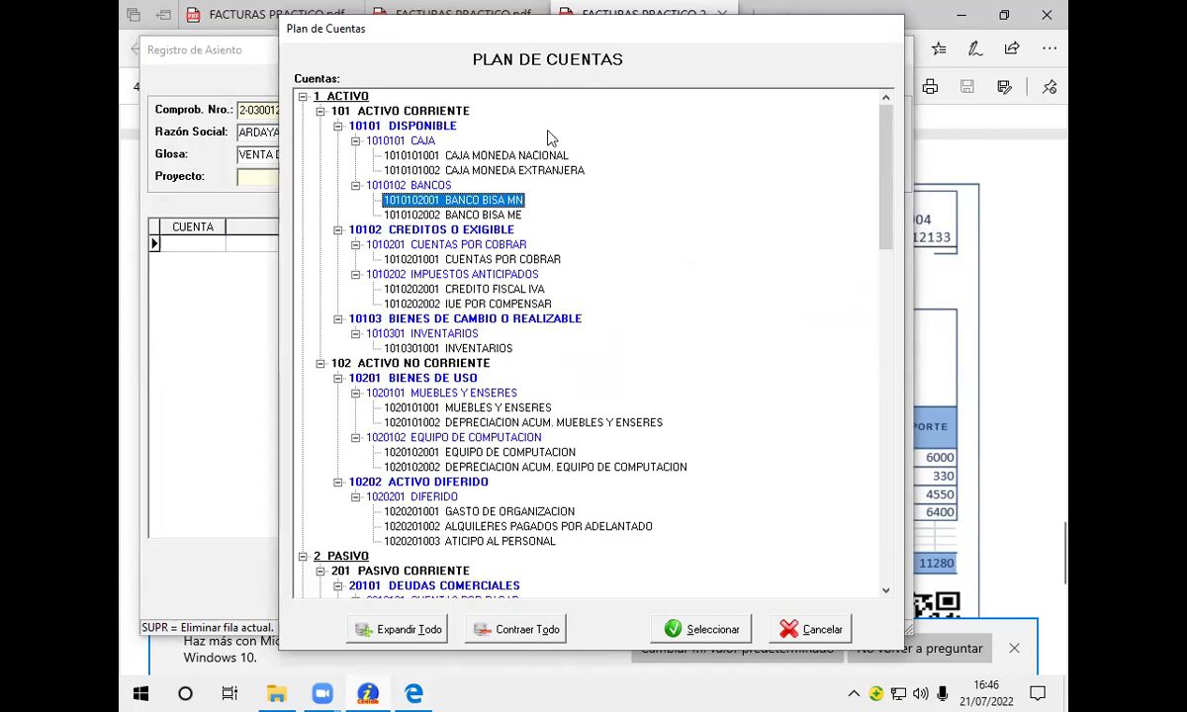
double_click(520, 156)
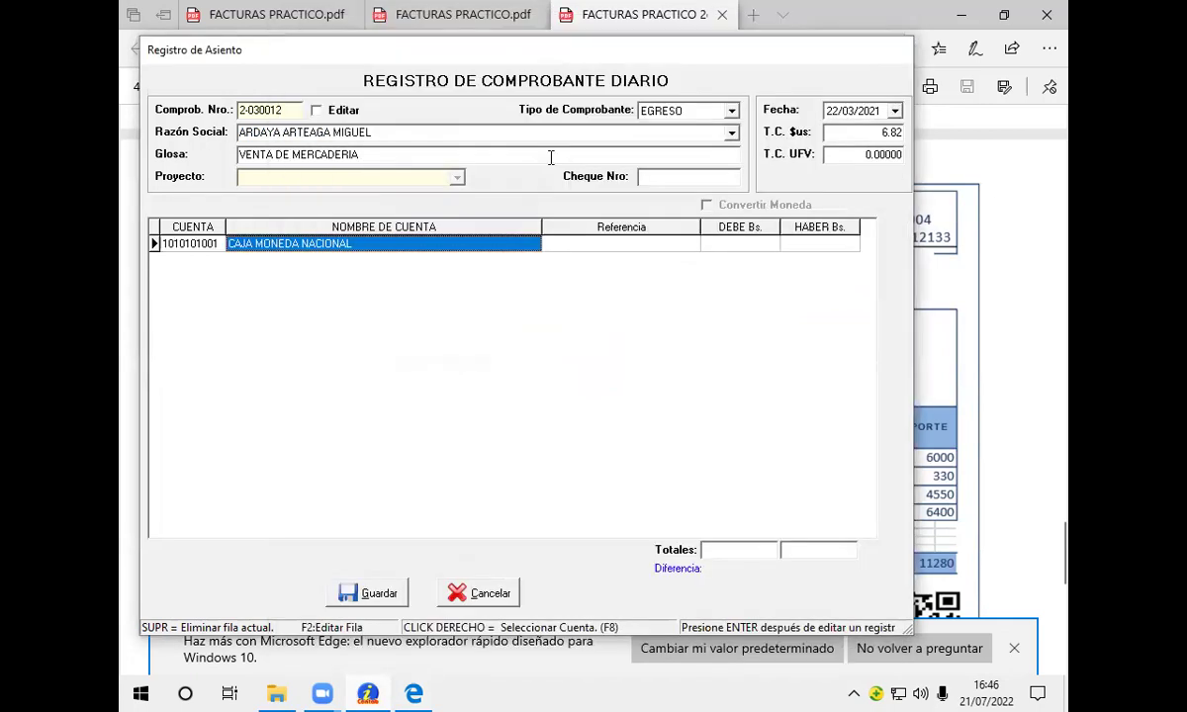
left_click(759, 248)
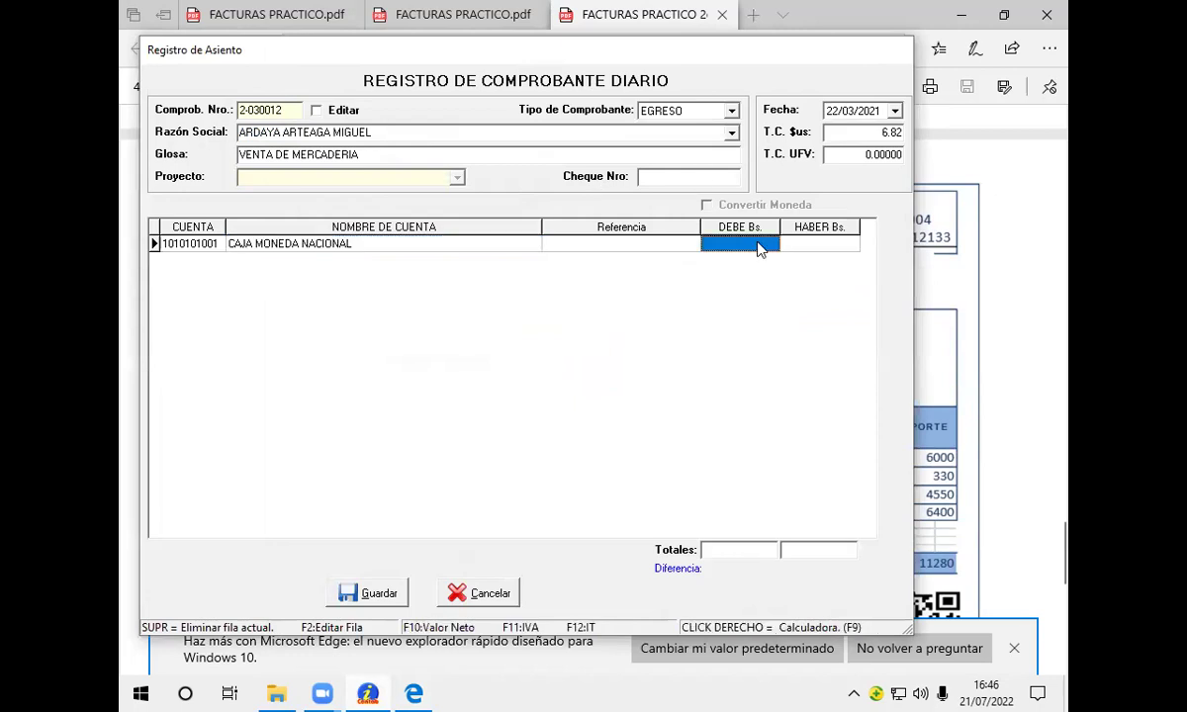
Debit Caja 11,280.00 and add IMPUESTO A LAS TRANSACCIONES with a 338.40 debit
type("11")
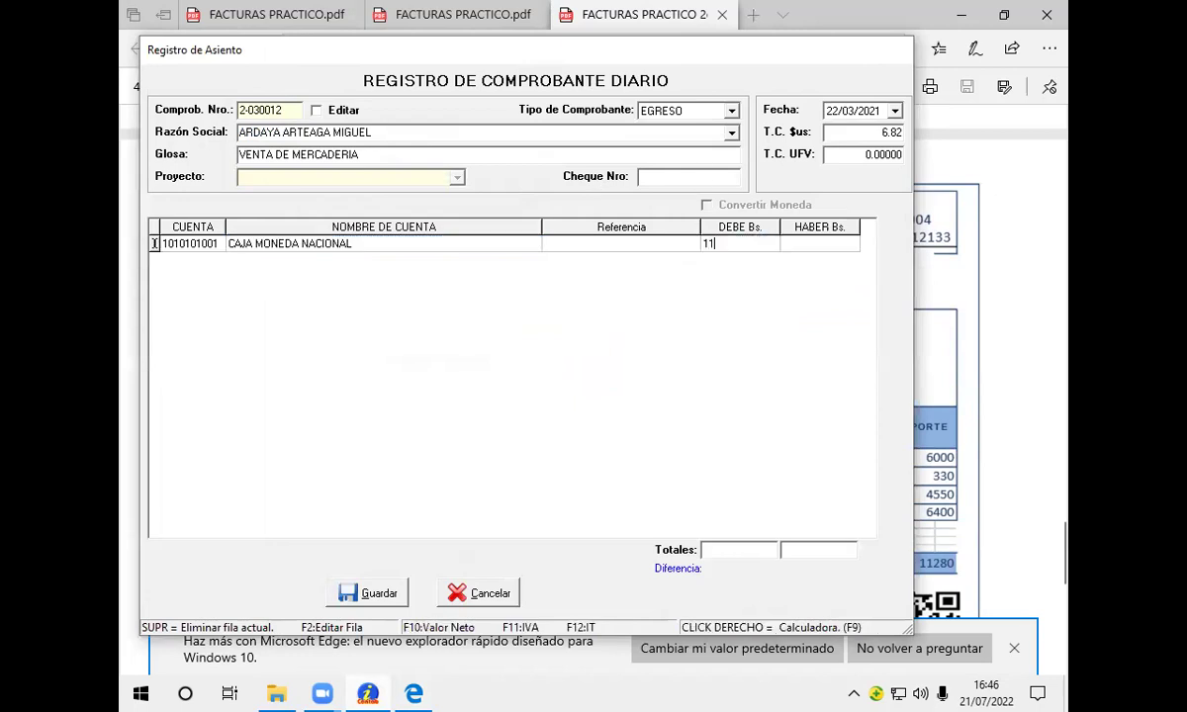
type("280")
key("Return")
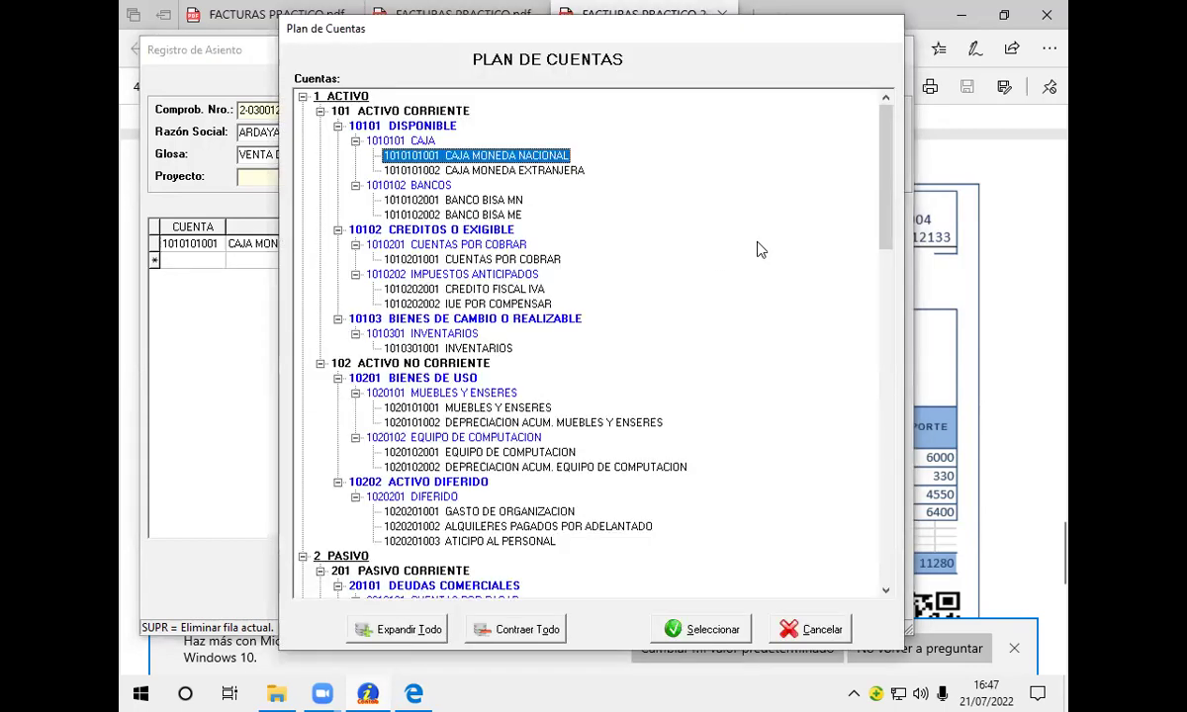
scroll(769, 424, "down", 20)
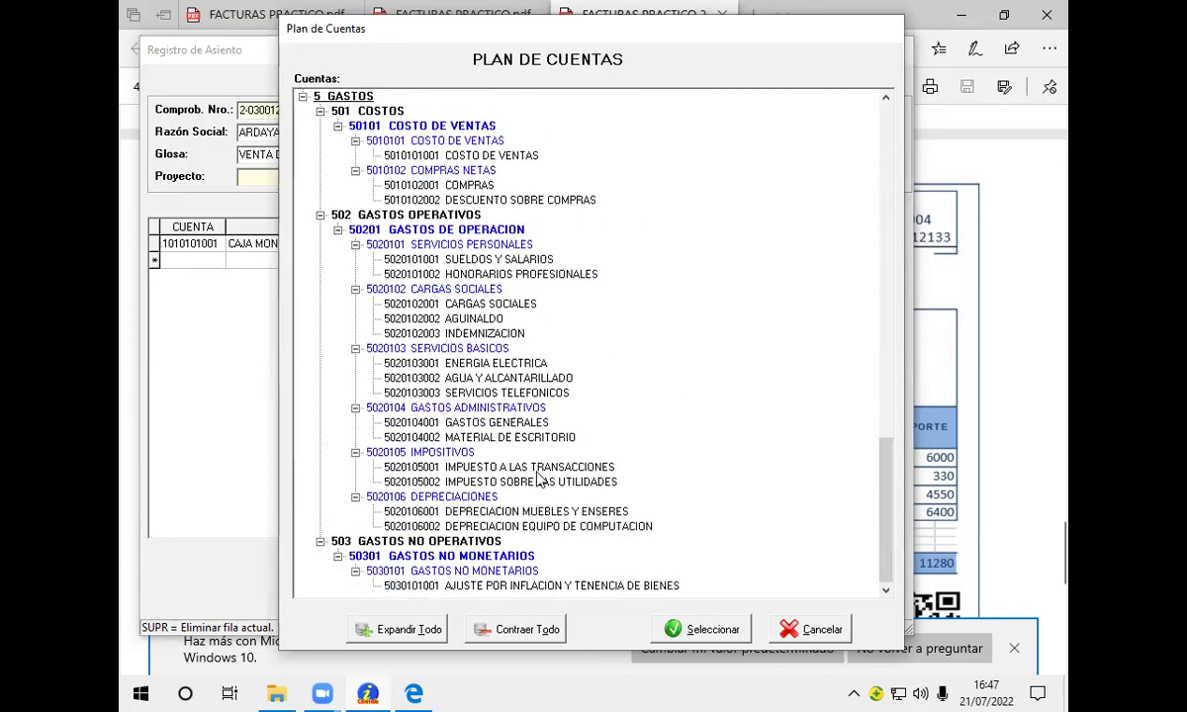
left_click(537, 470)
double_click(537, 470)
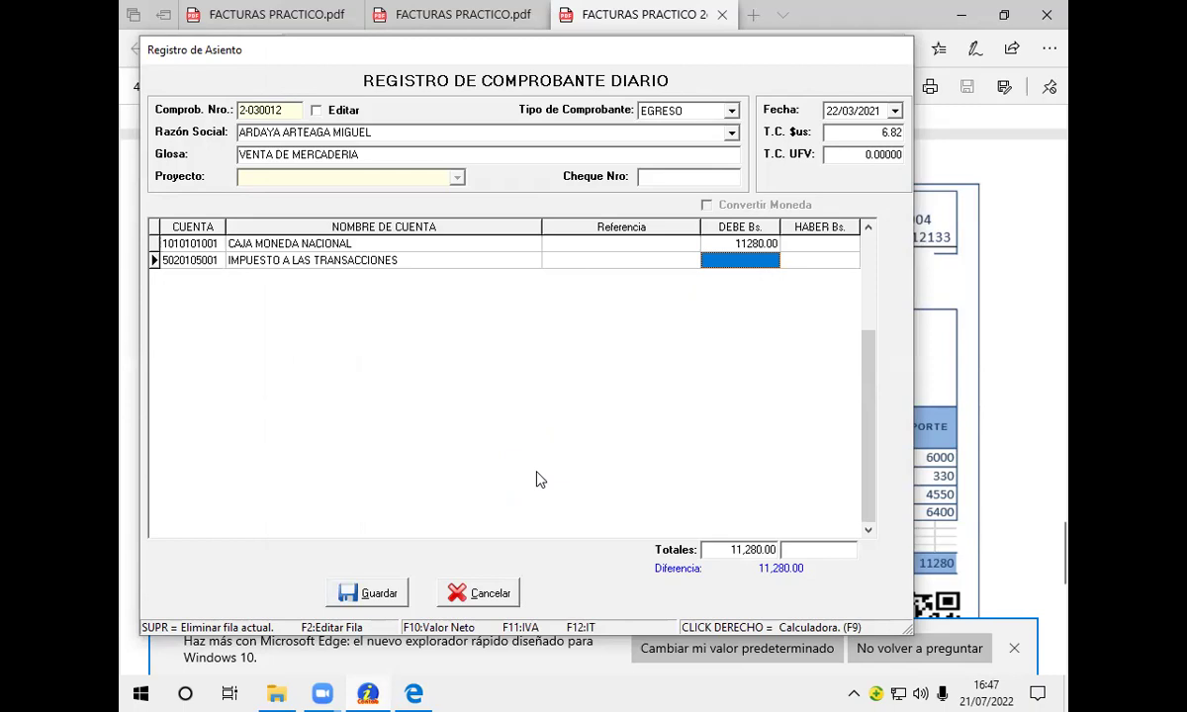
type("338.4")
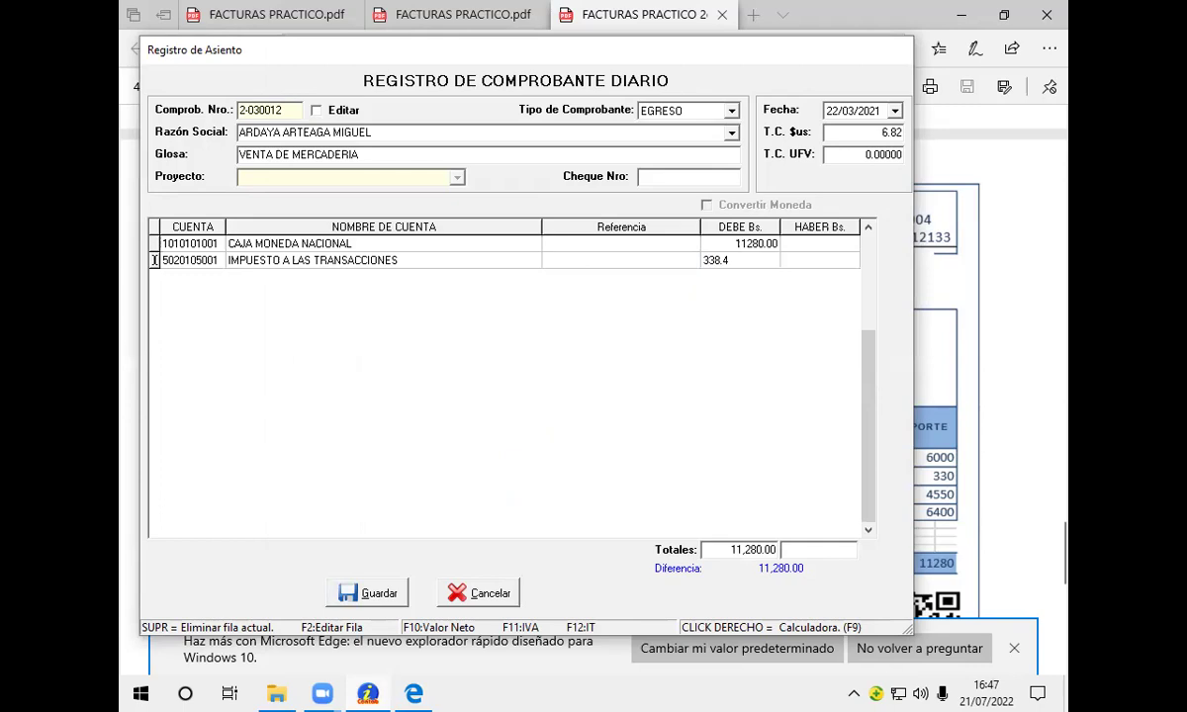
key("Return")
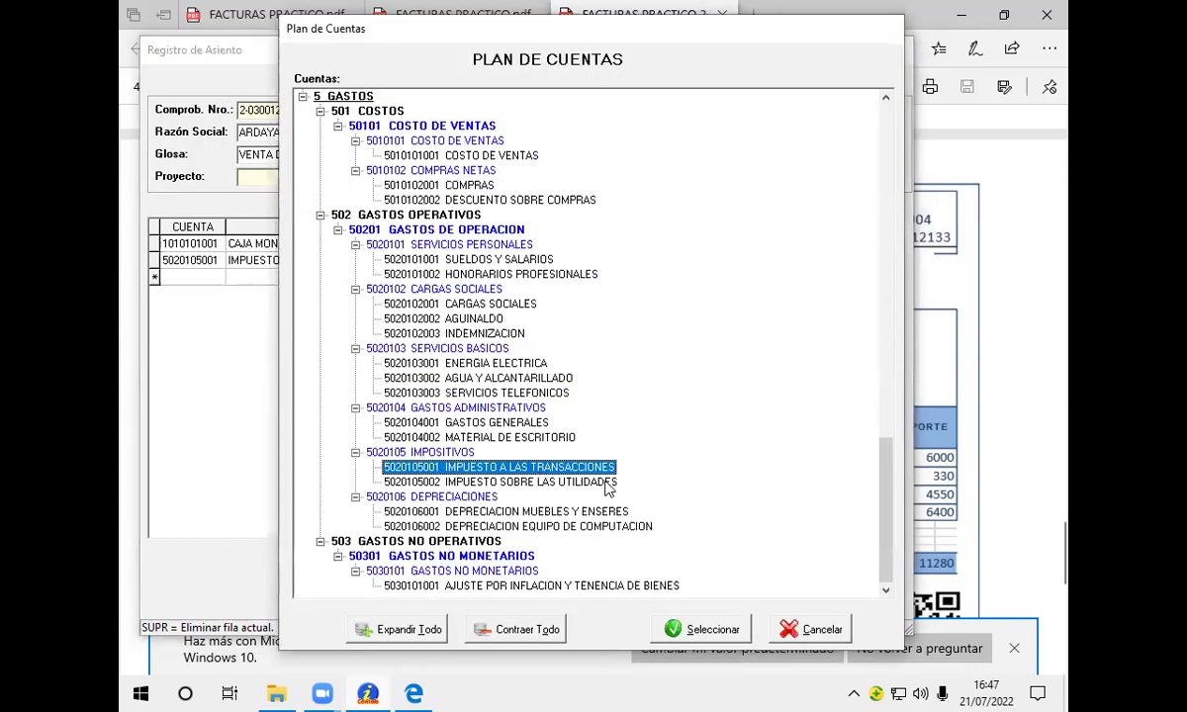
Add the VENTAS account with a 9,813.60 credit
scroll(564, 445, "up", 5)
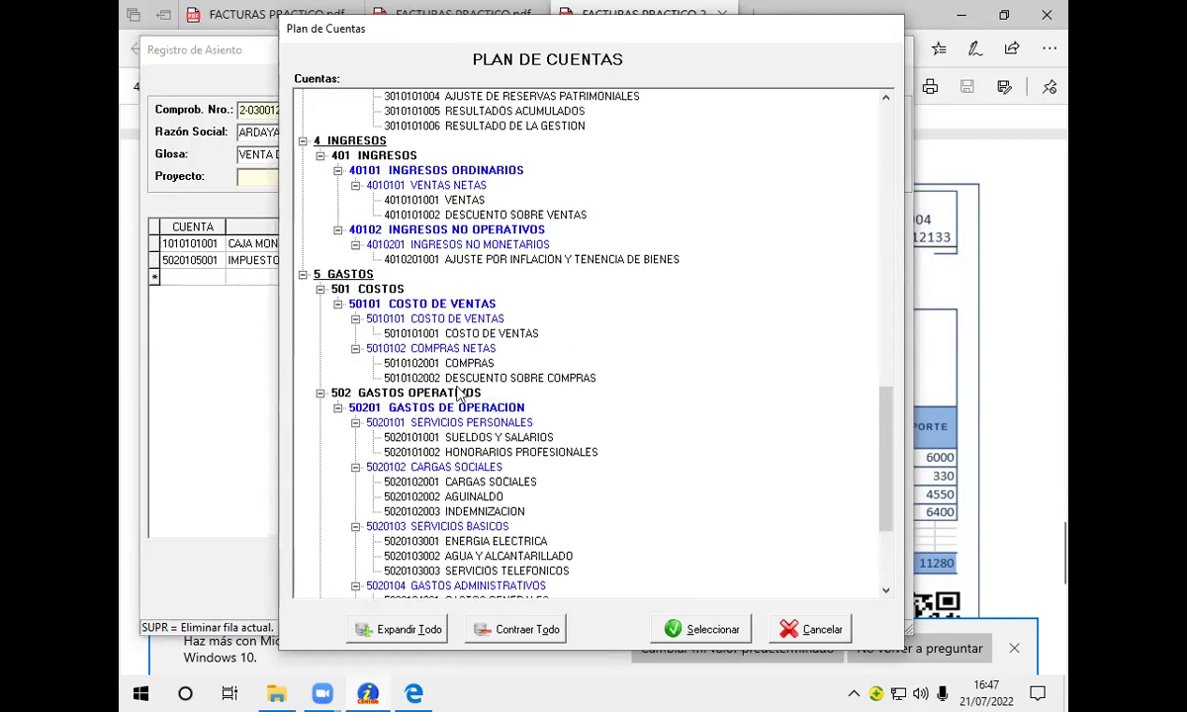
scroll(475, 337, "up", 1)
left_click(450, 273)
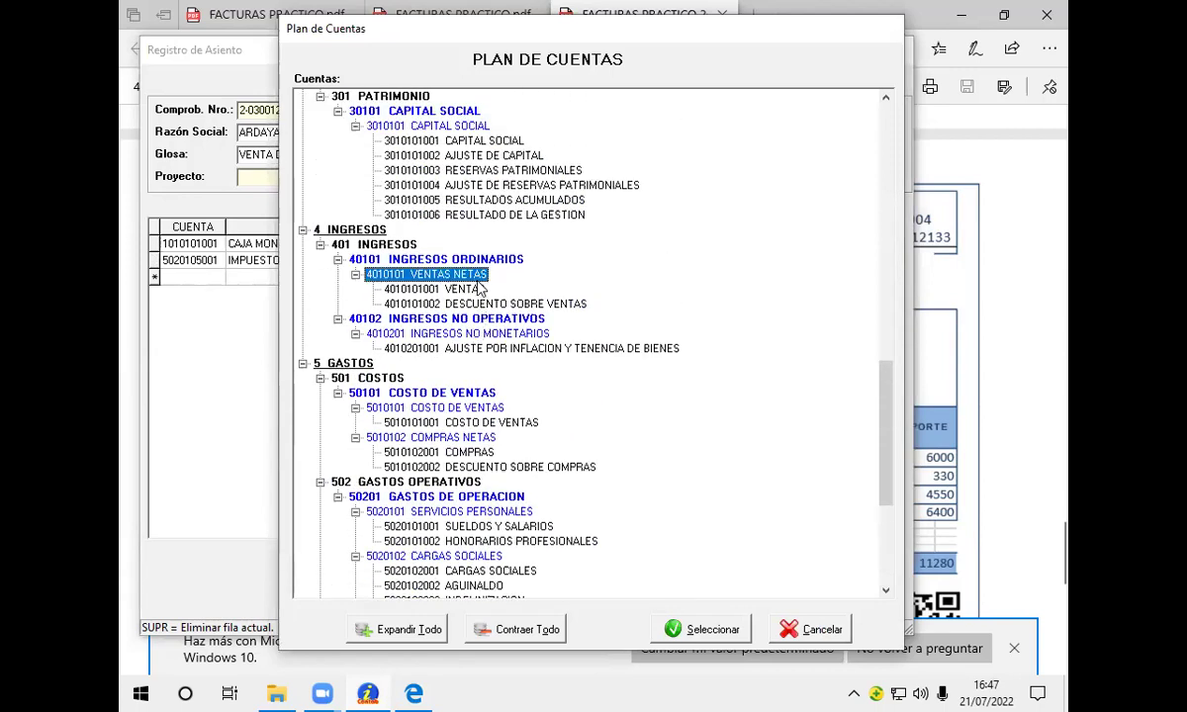
left_click(480, 289)
double_click(480, 289)
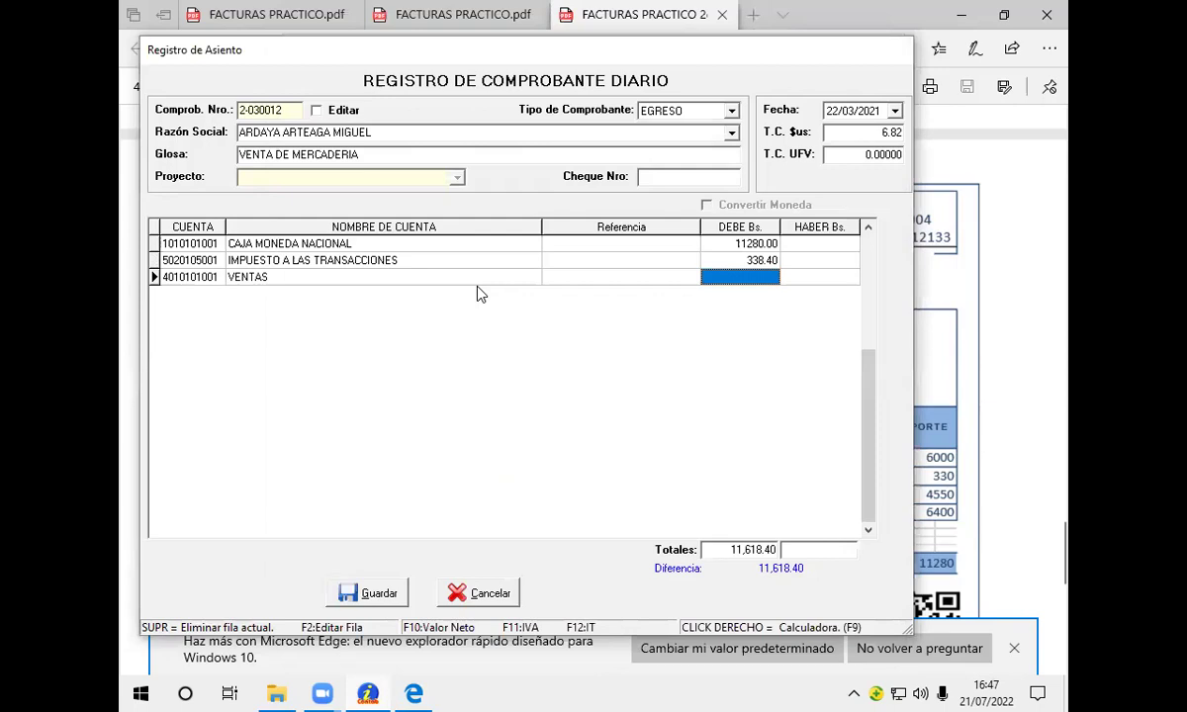
left_click(829, 281)
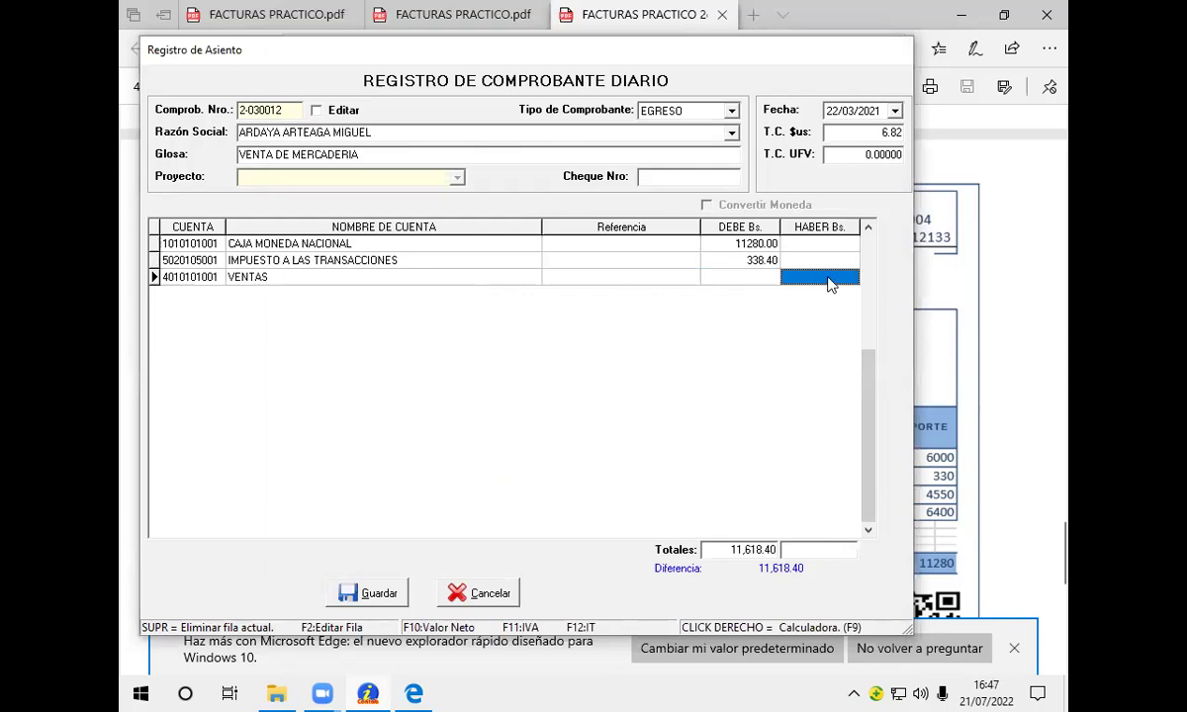
type("9")
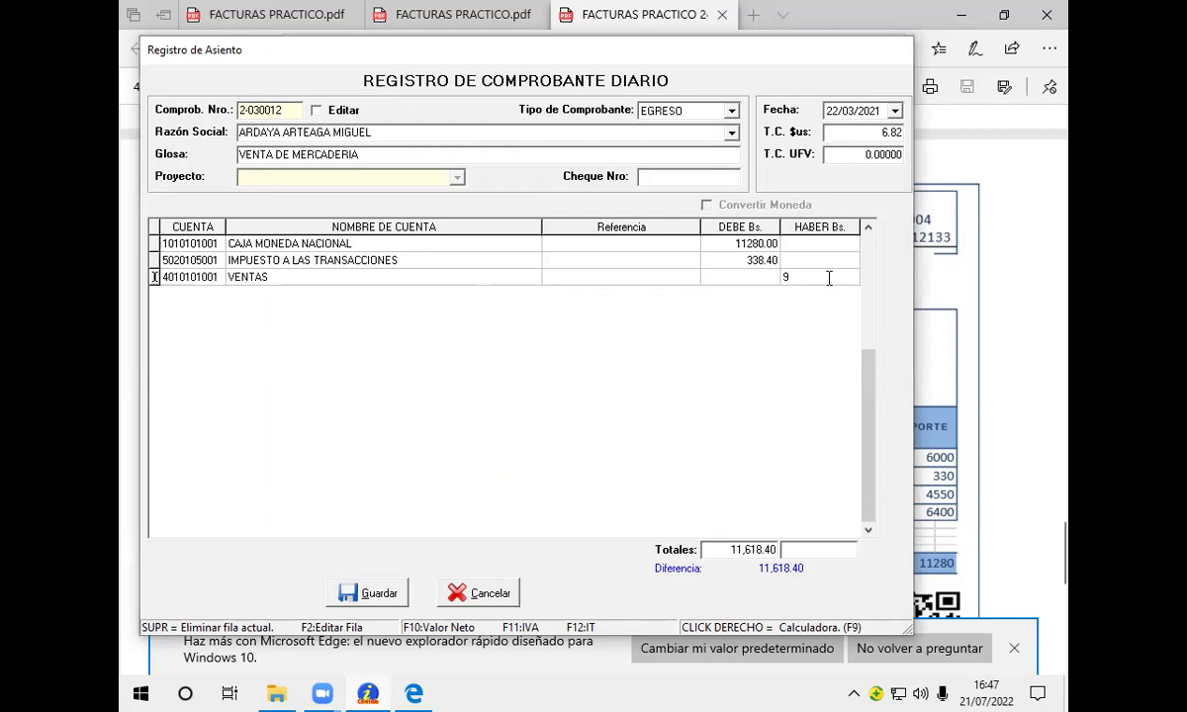
type("813.6")
key("Return")
double_click(829, 282)
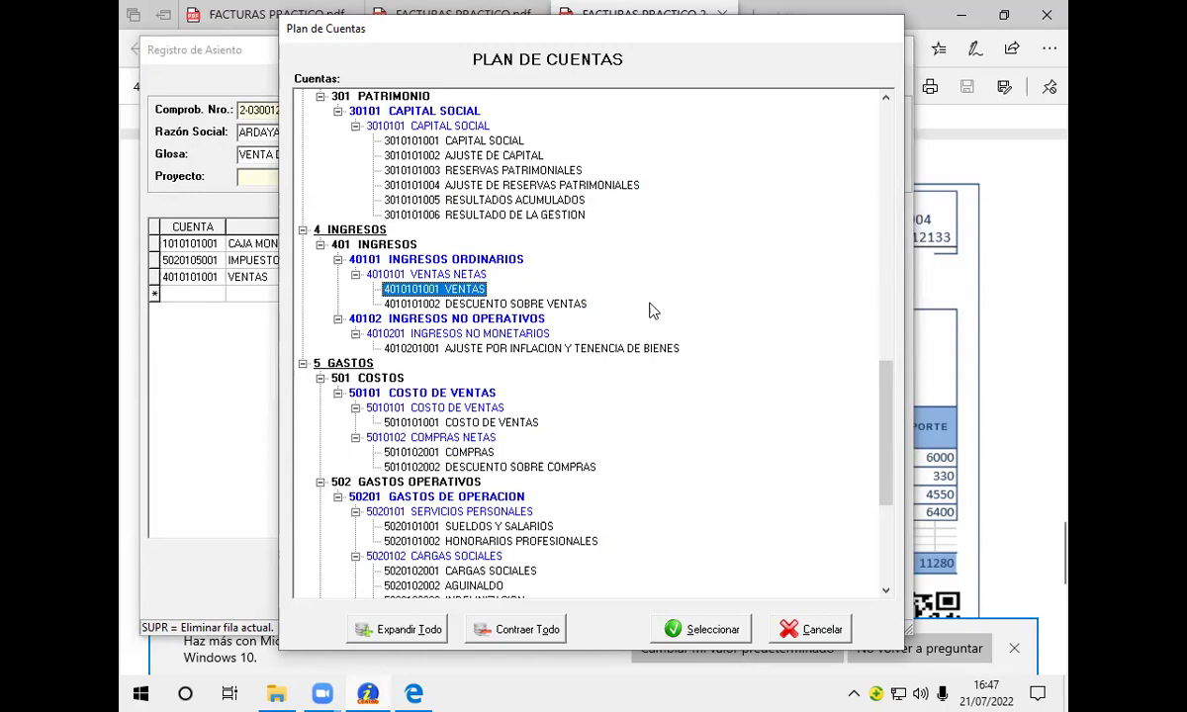
scroll(650, 311, "up", 9)
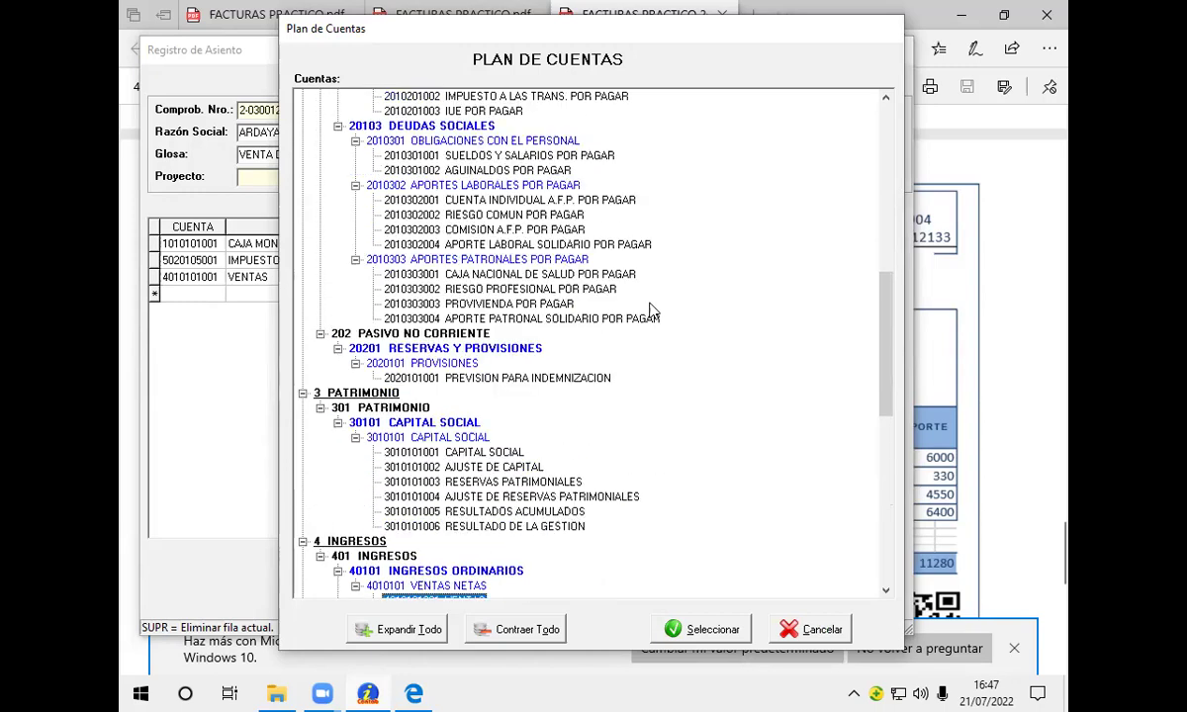
scroll(650, 311, "up", 7)
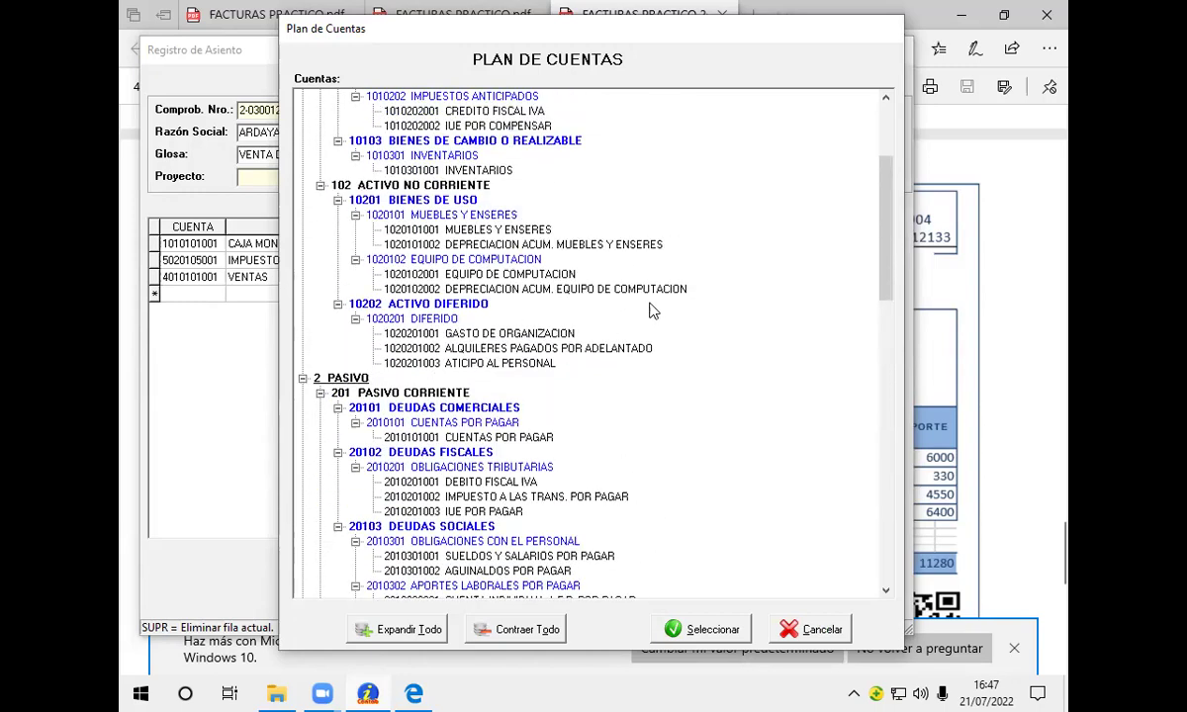
scroll(650, 311, "up", 4)
scroll(650, 310, "down", 1)
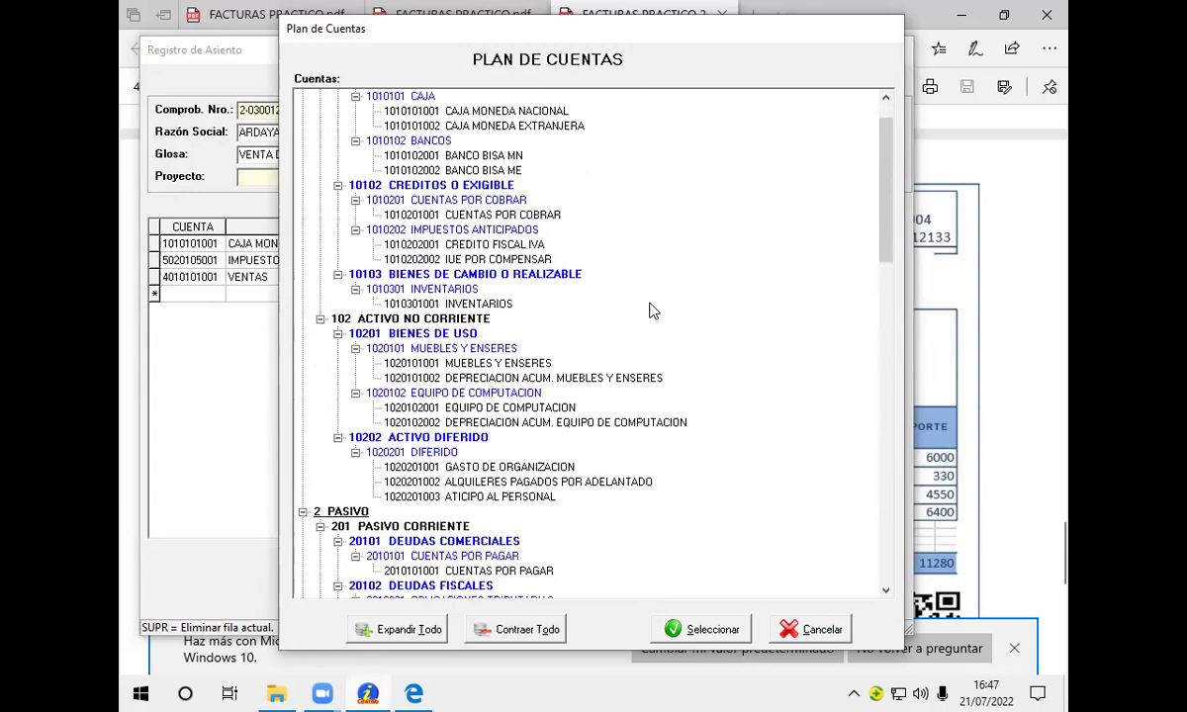
scroll(650, 310, "down", 1)
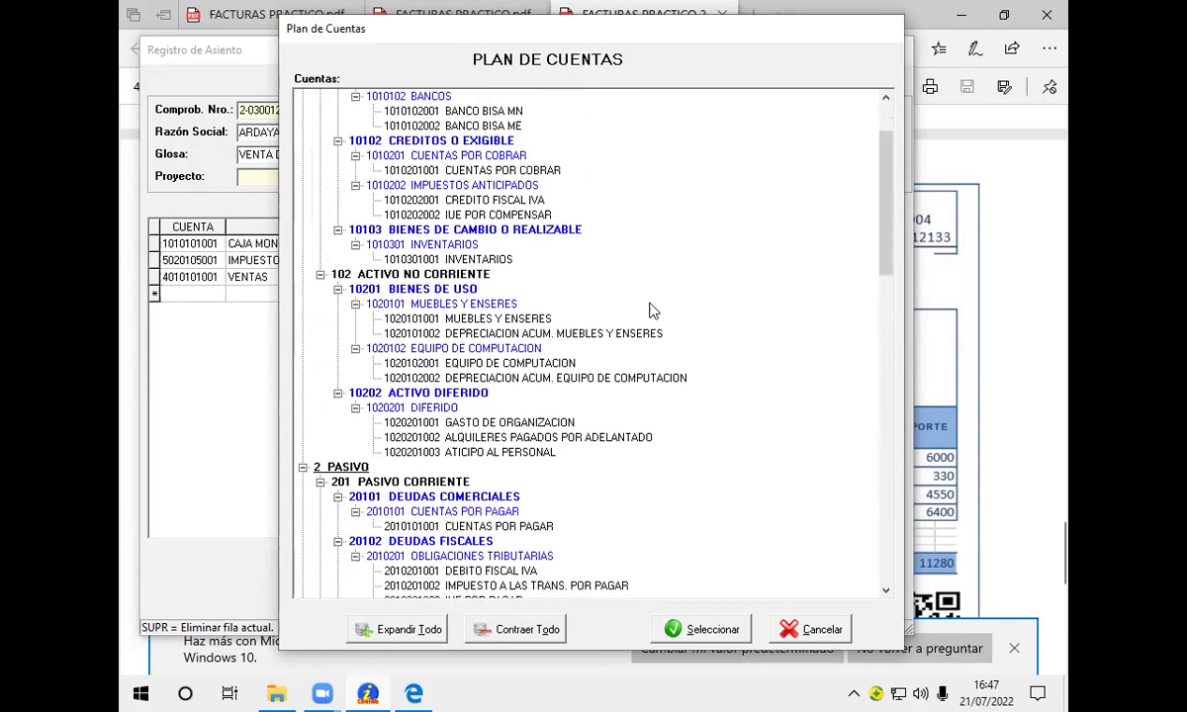
scroll(650, 311, "down", 1)
scroll(650, 310, "down", 5)
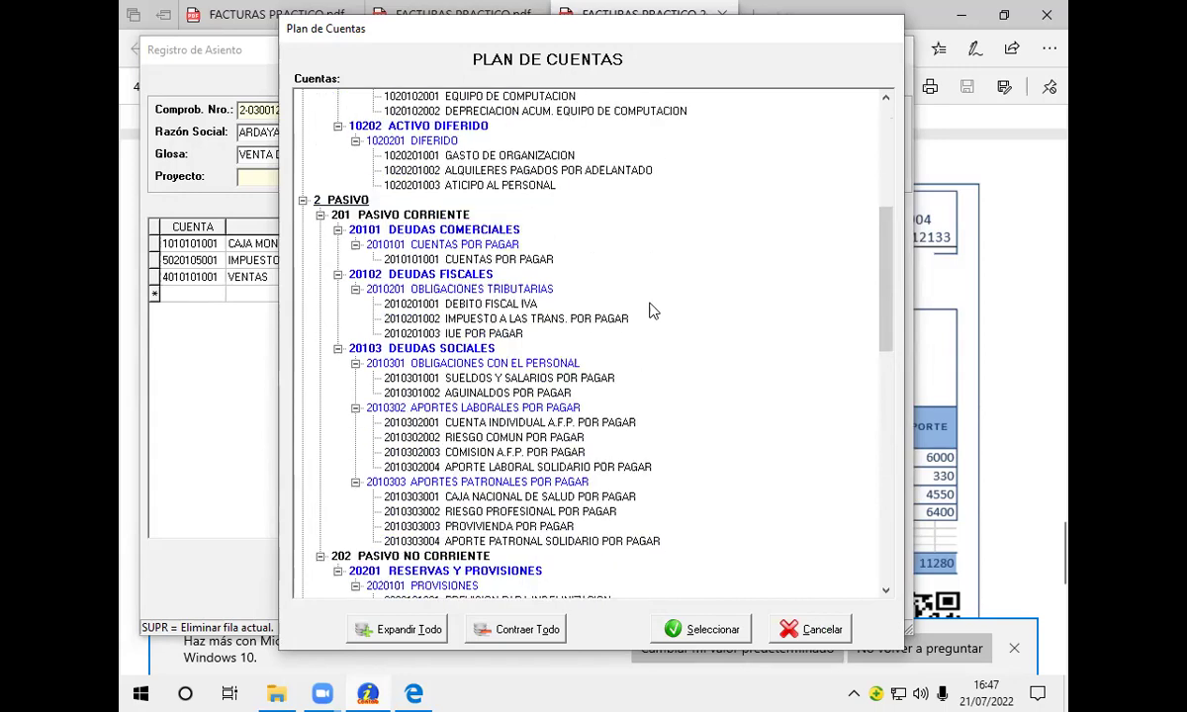
scroll(650, 311, "down", 2)
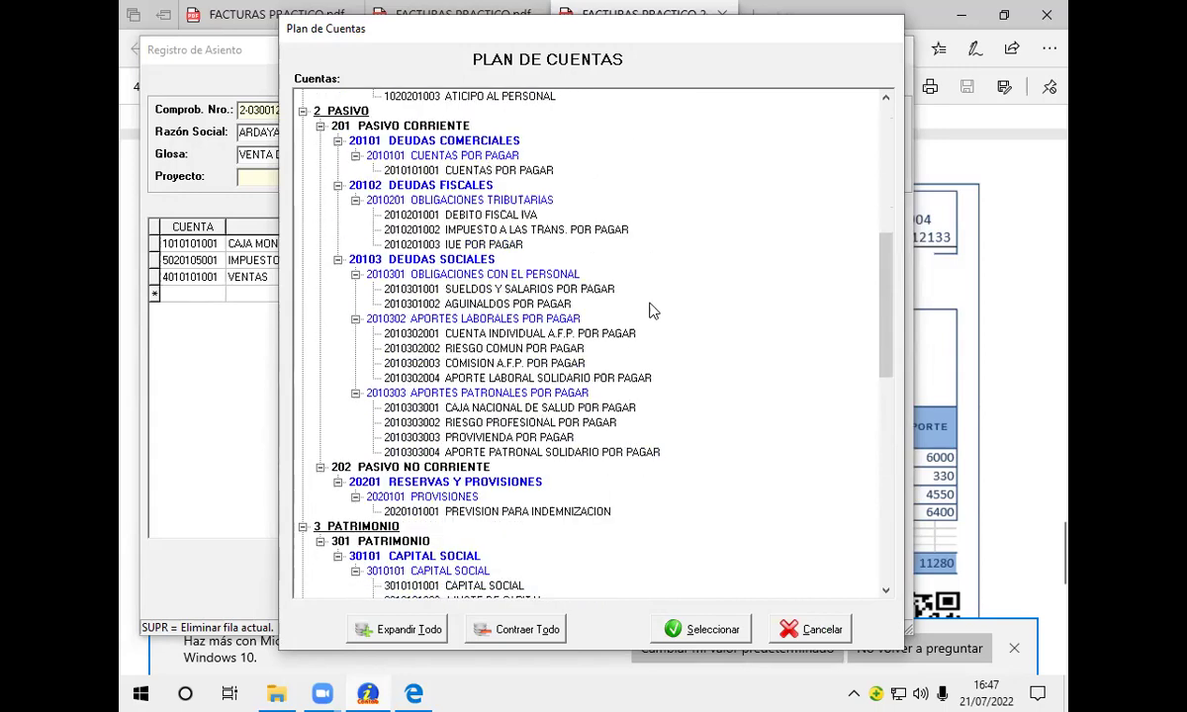
scroll(650, 310, "down", 4)
scroll(650, 311, "down", 4)
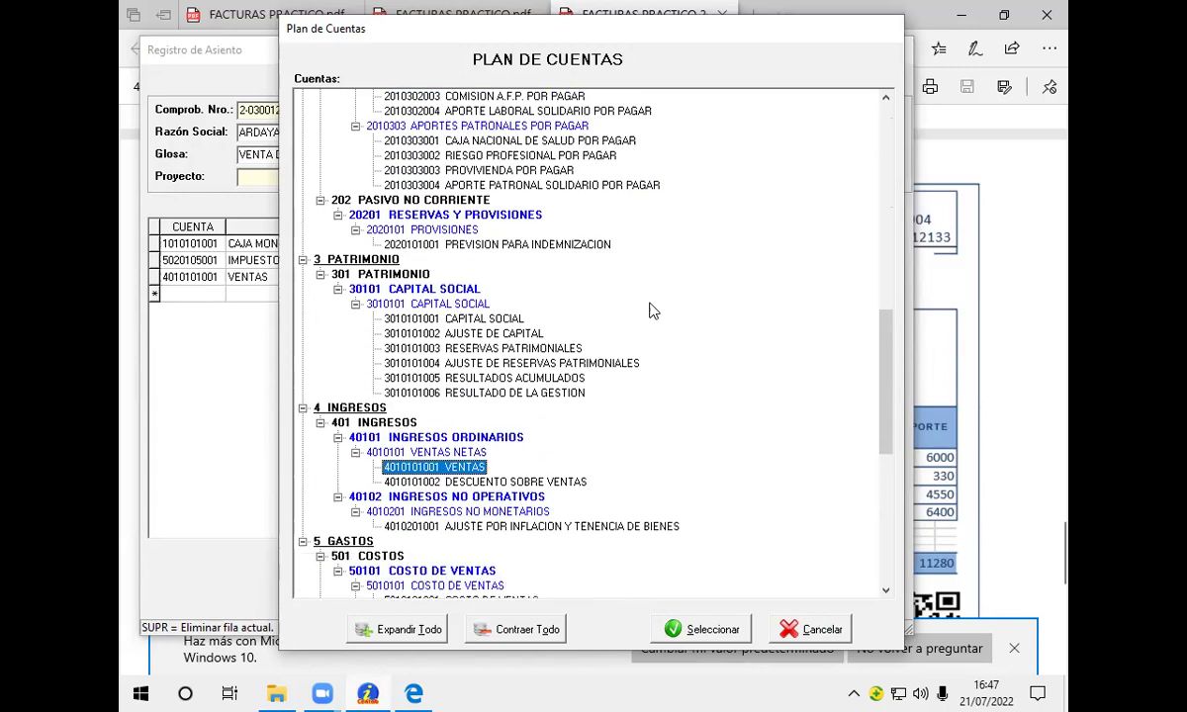
scroll(650, 311, "down", 3)
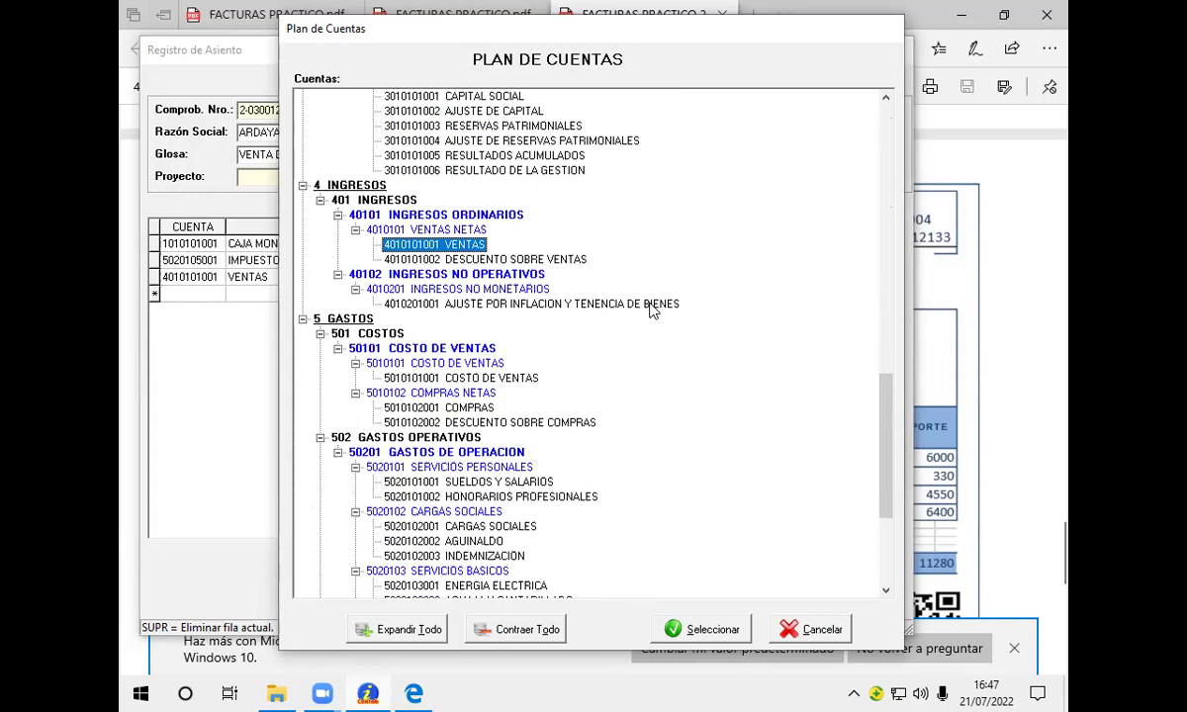
scroll(650, 310, "down", 2)
scroll(653, 311, "down", 3)
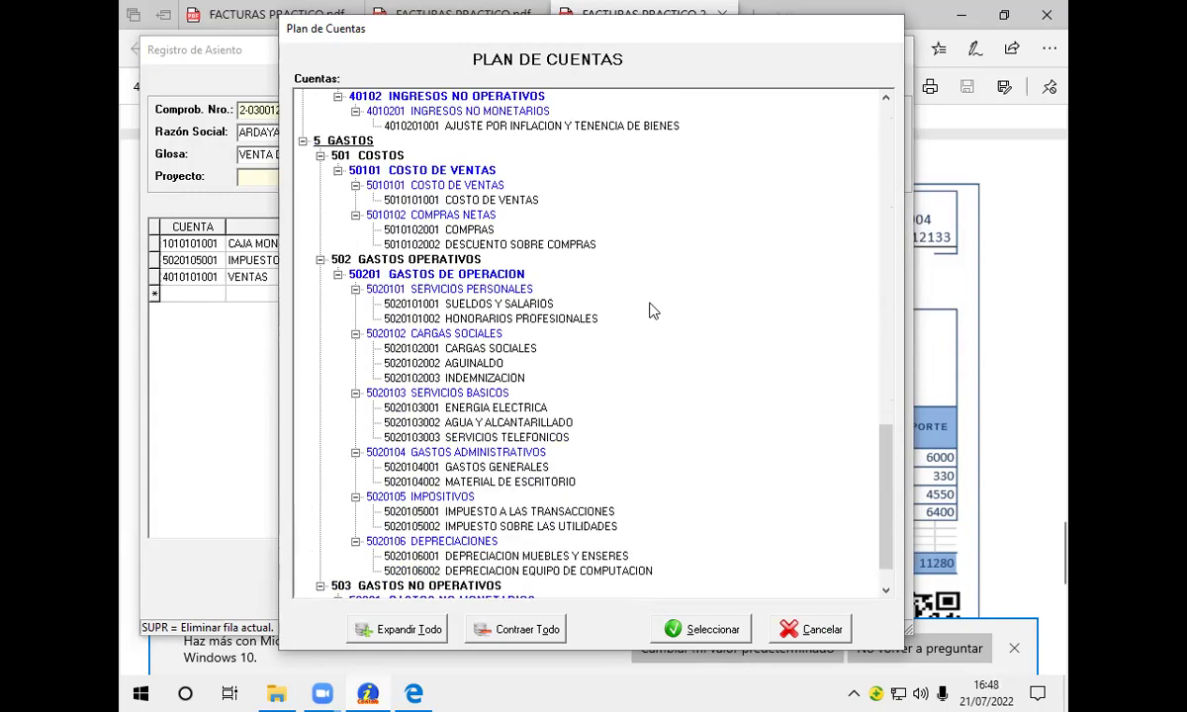
scroll(650, 311, "up", 16)
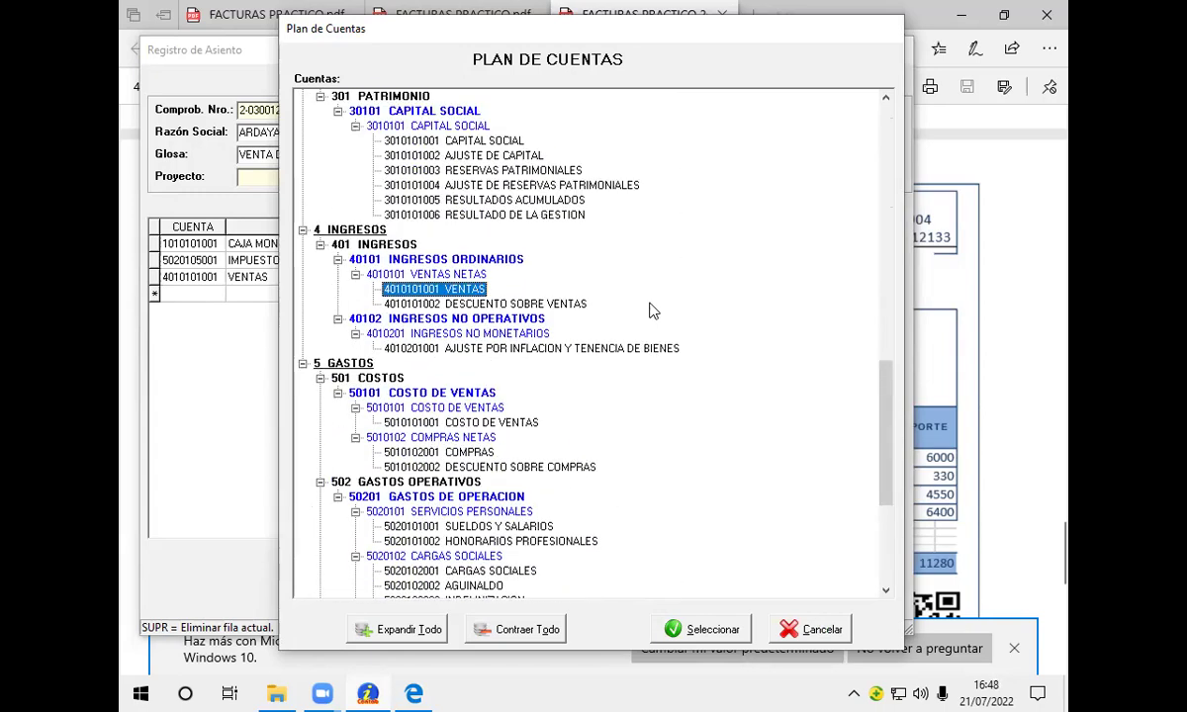
scroll(650, 311, "up", 8)
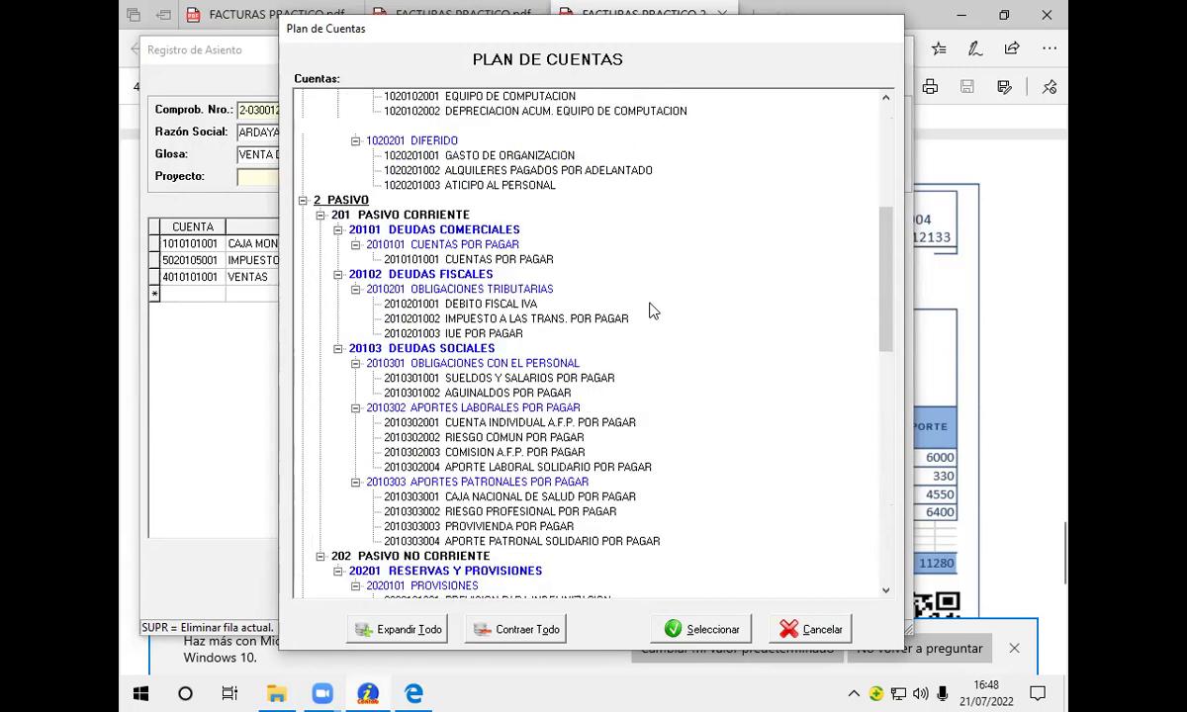
scroll(650, 311, "up", 1)
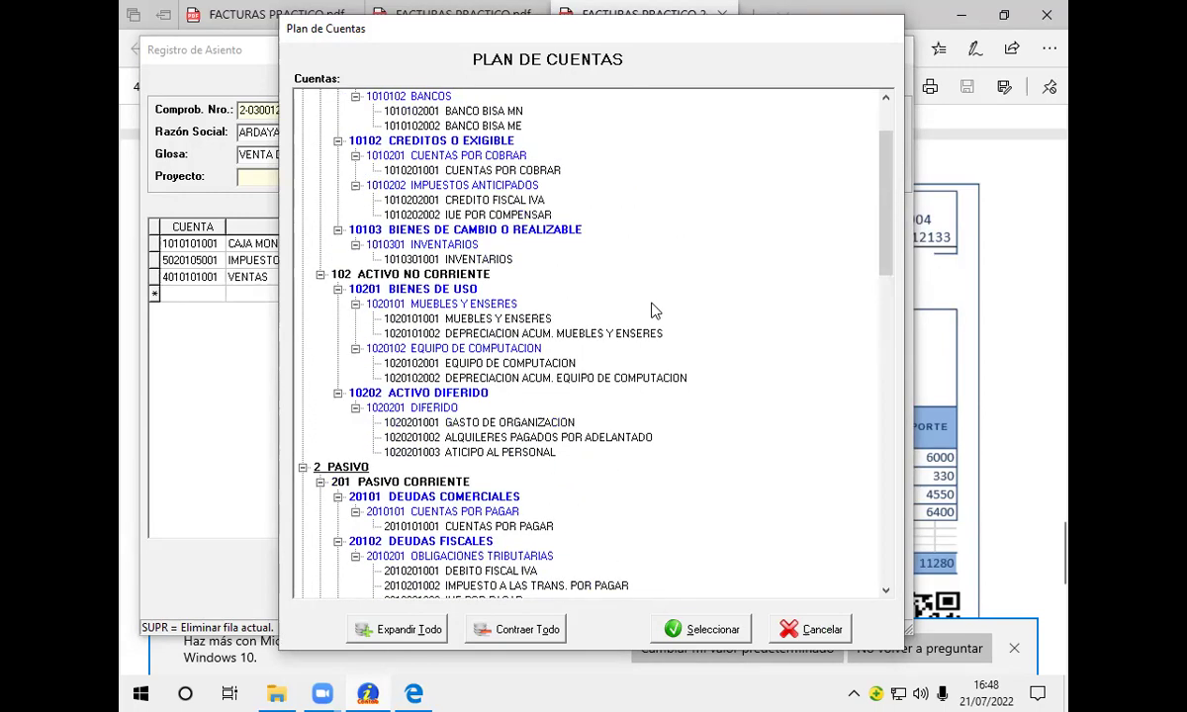
scroll(652, 311, "up", 2)
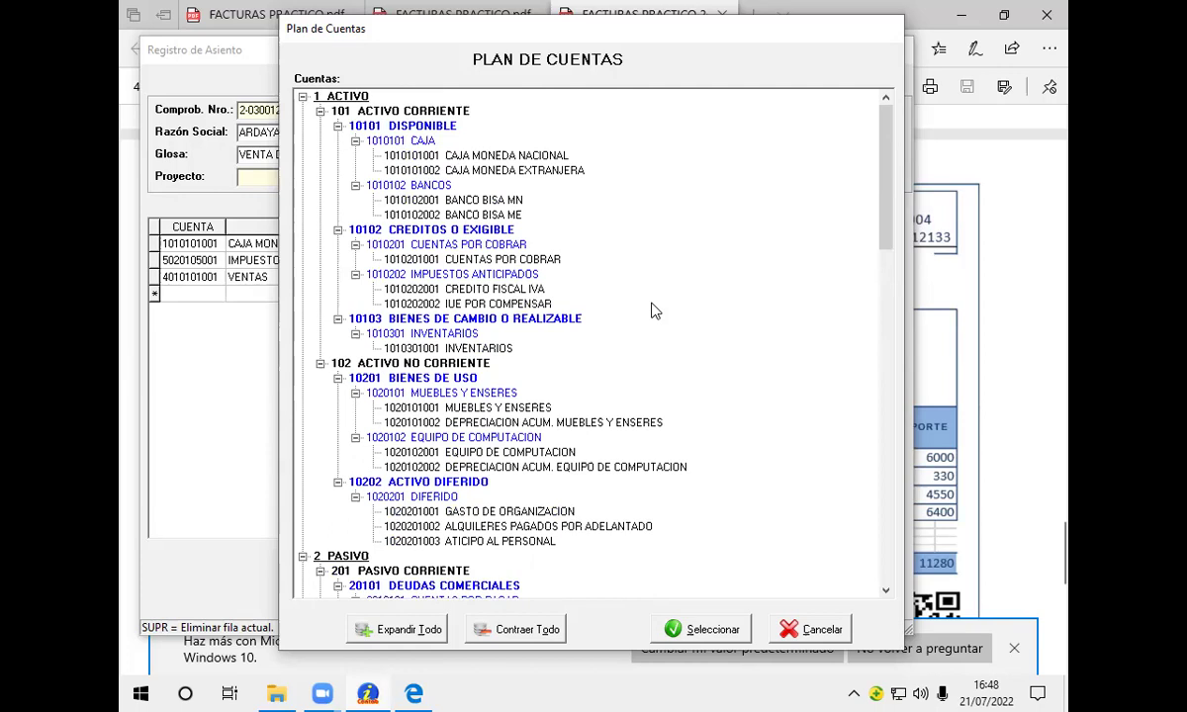
scroll(653, 312, "down", 2)
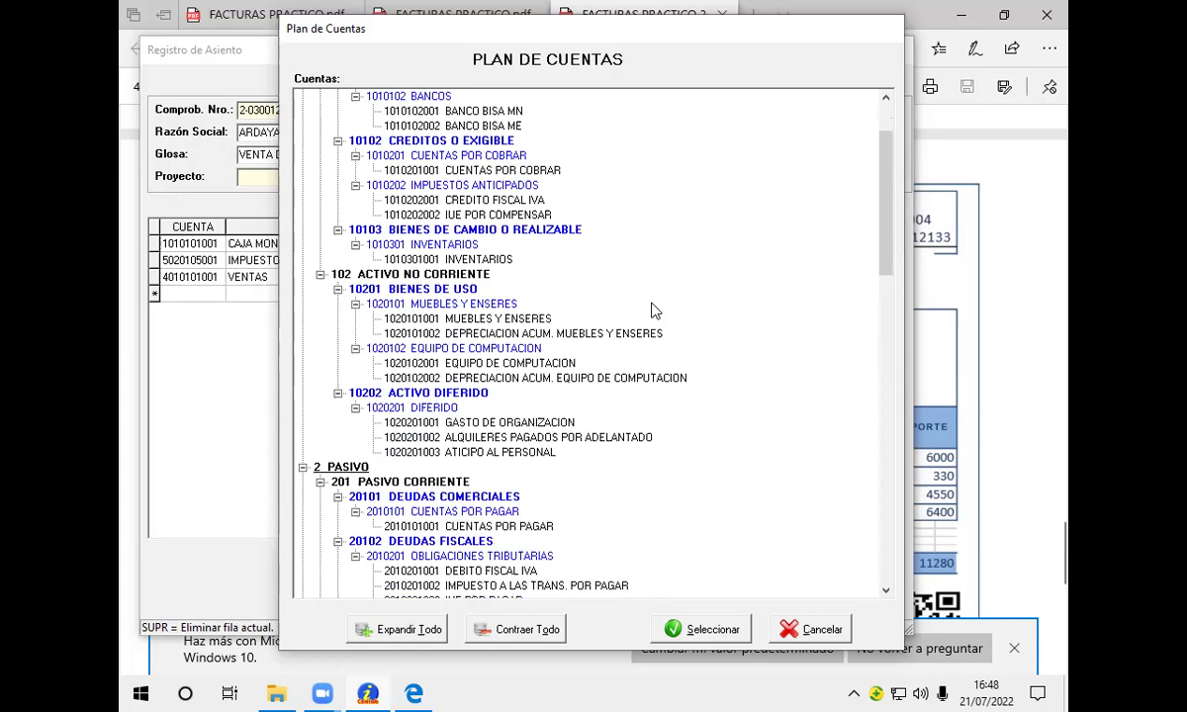
scroll(653, 312, "down", 1)
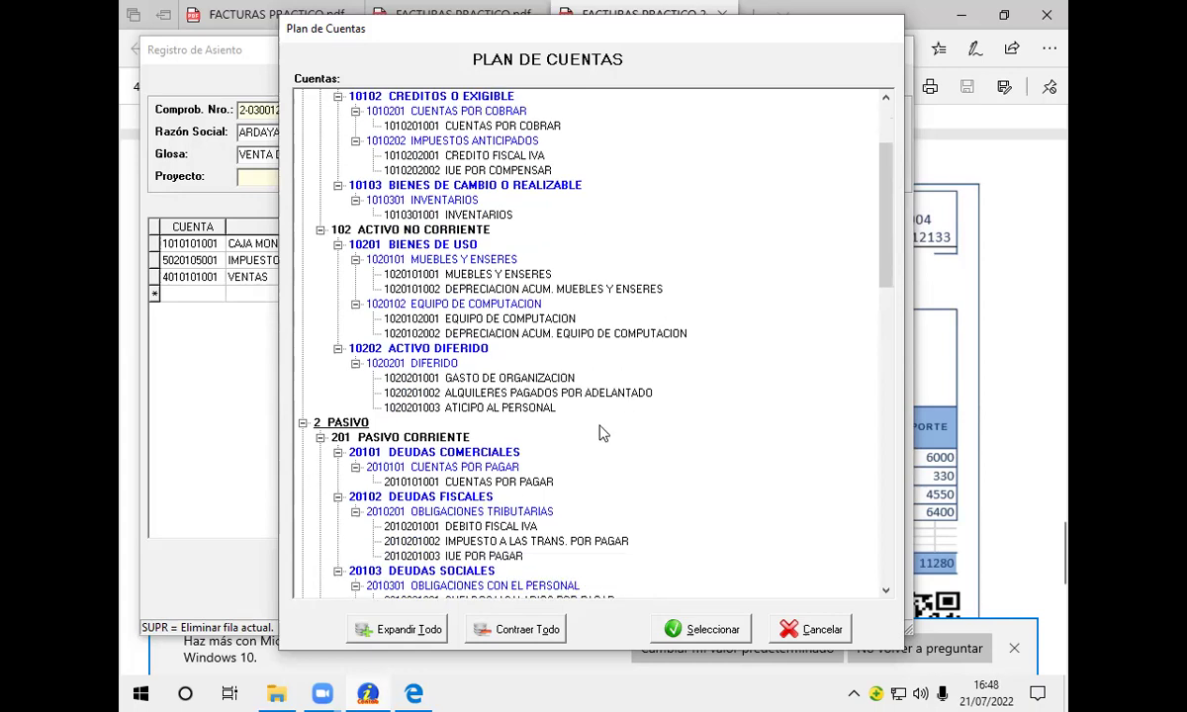
Credit DEBITO FISCAL IVA 1,466.40 and IMPUESTO A LAS TRANS. POR PAGAR 338.40, balancing at 11,618.40
double_click(535, 528)
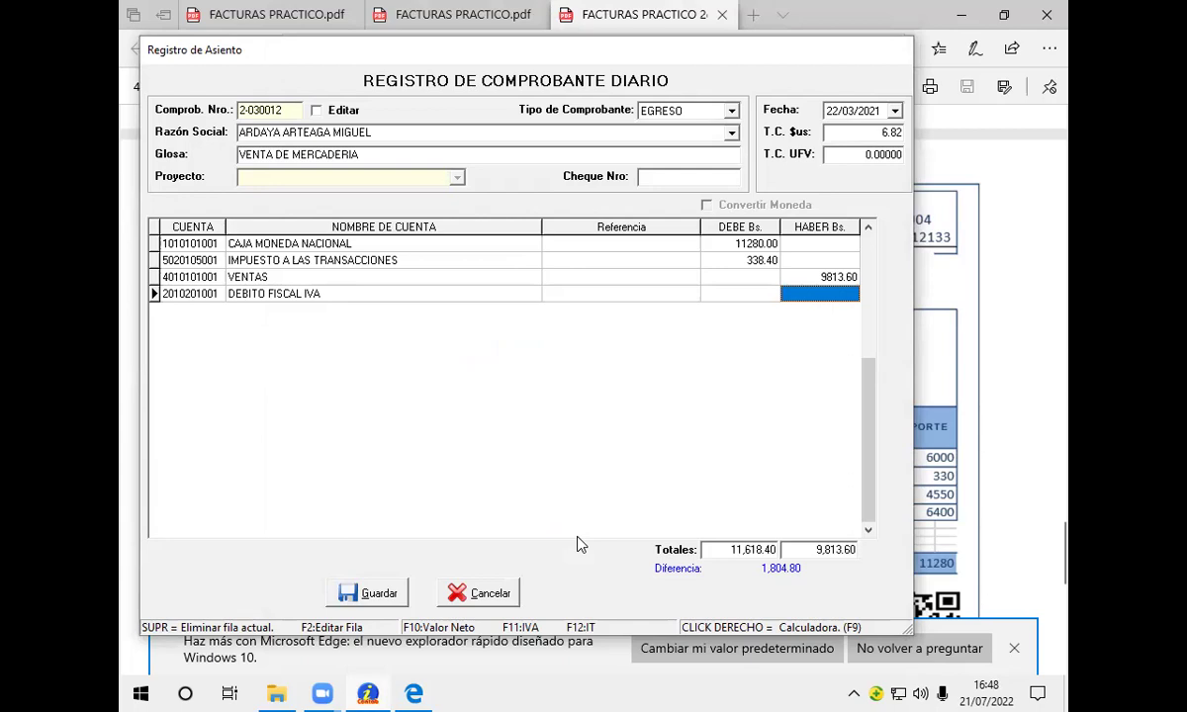
type("14")
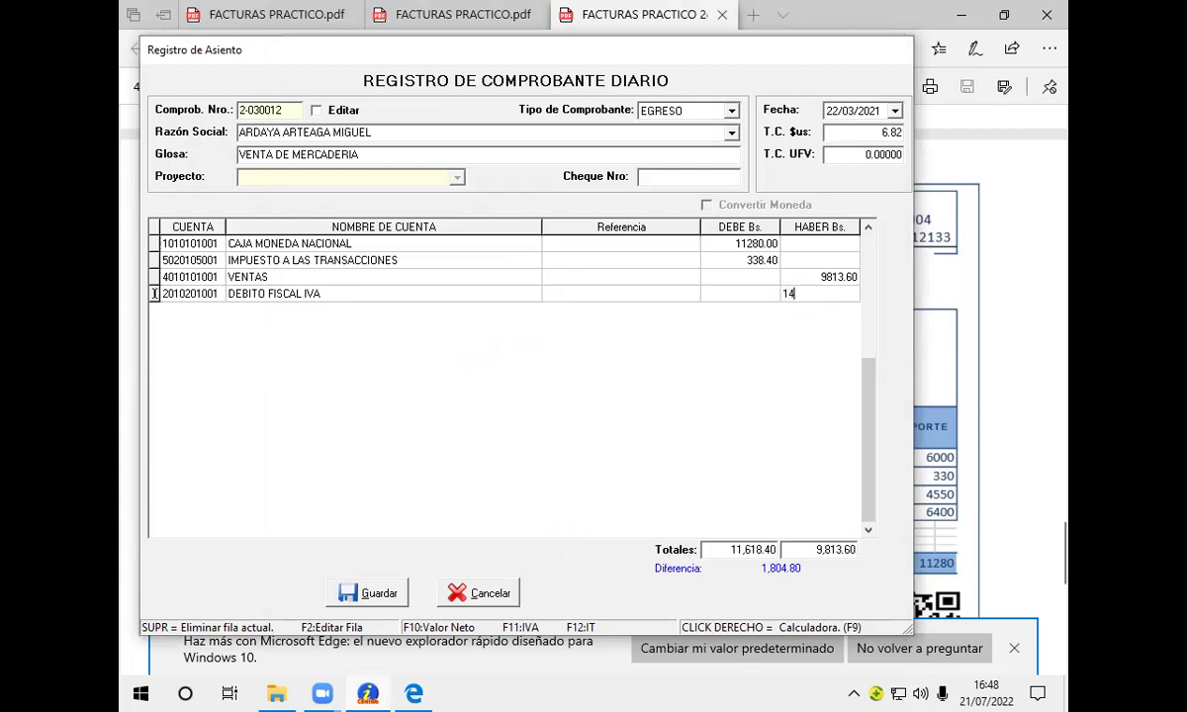
type("66.4")
key("Return")
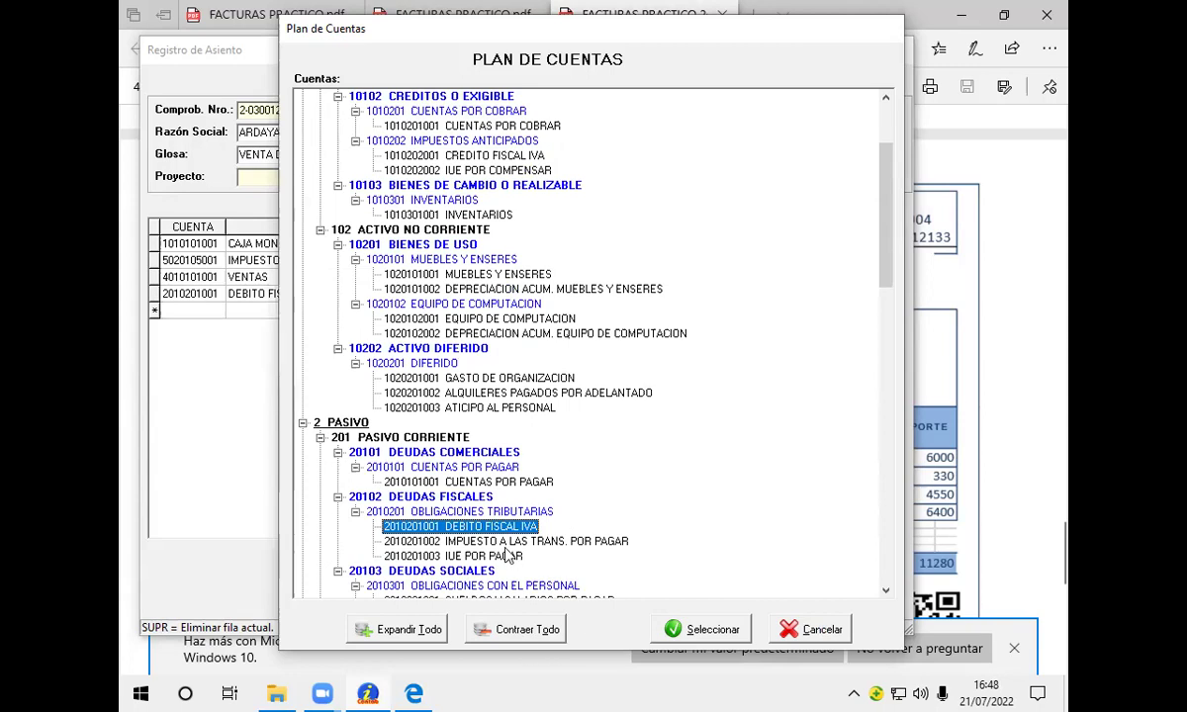
left_click(560, 542)
double_click(560, 541)
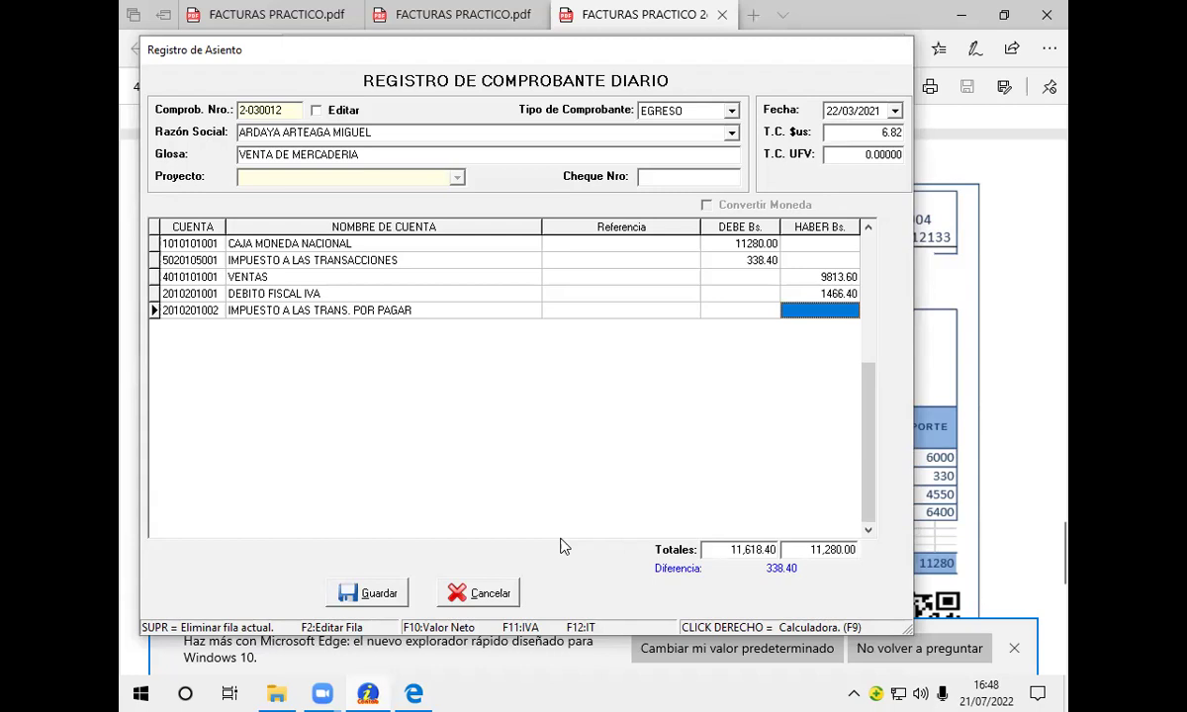
type("33")
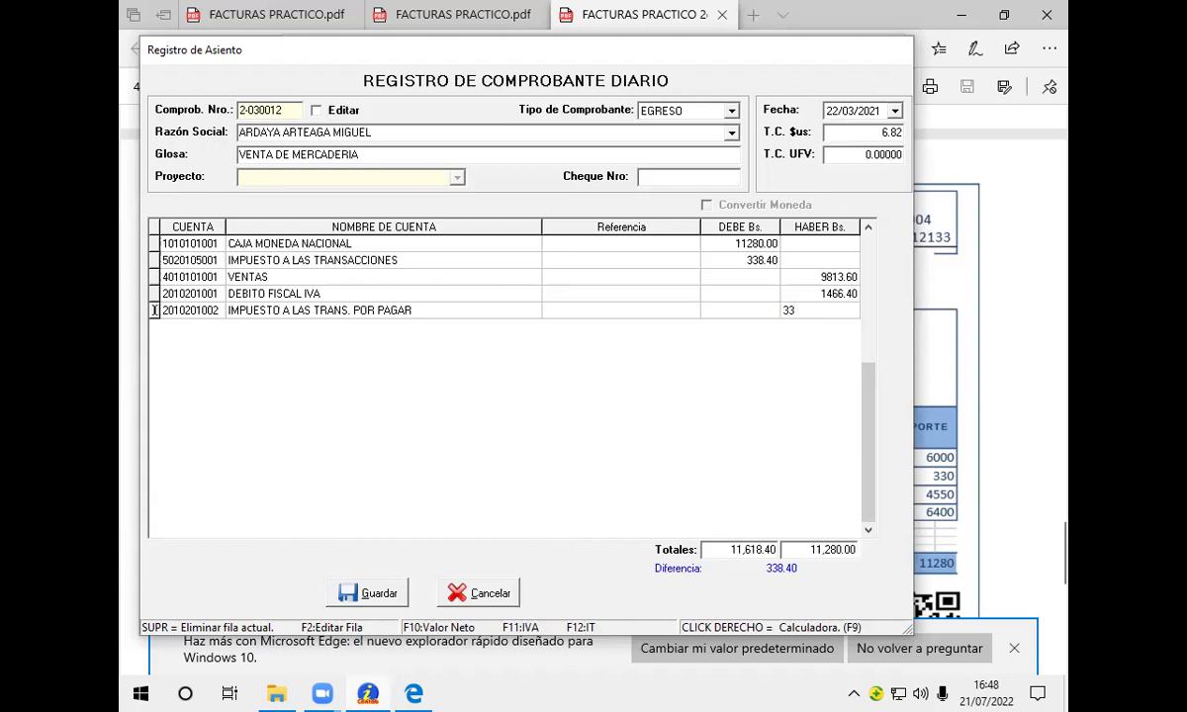
type("8.4")
key("Return")
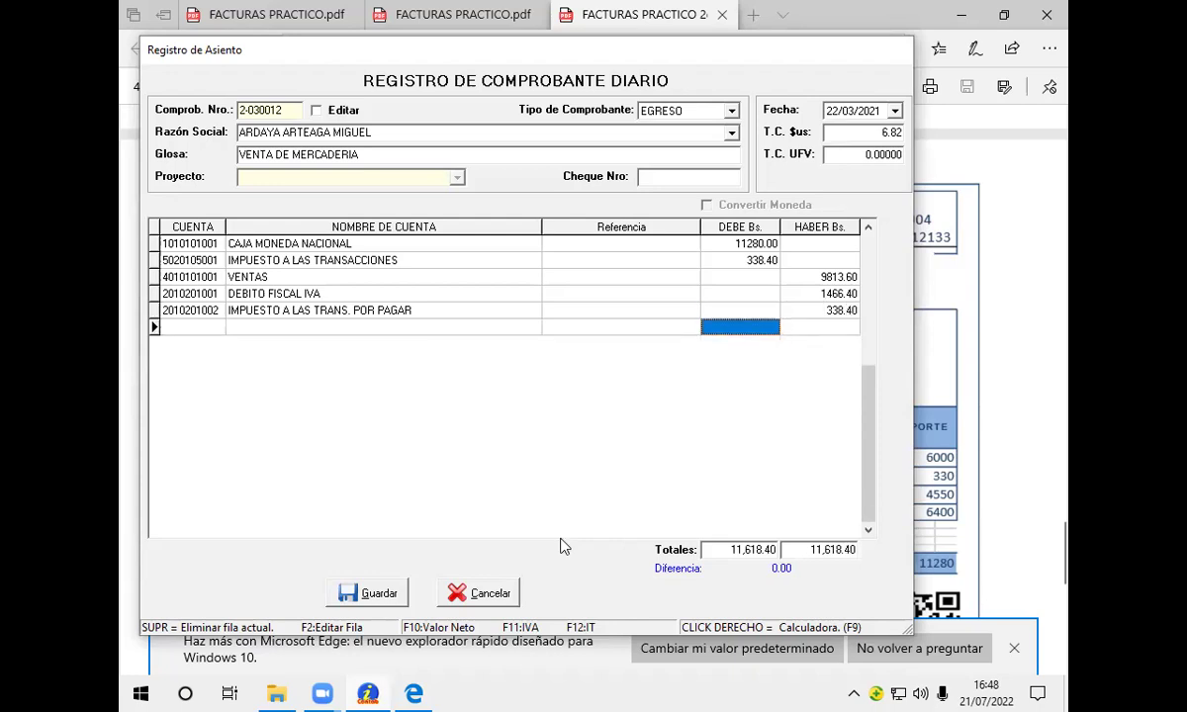
Remove the empty line, change the voucher type to INGRESO, and save it as 1-030003
key("Up")
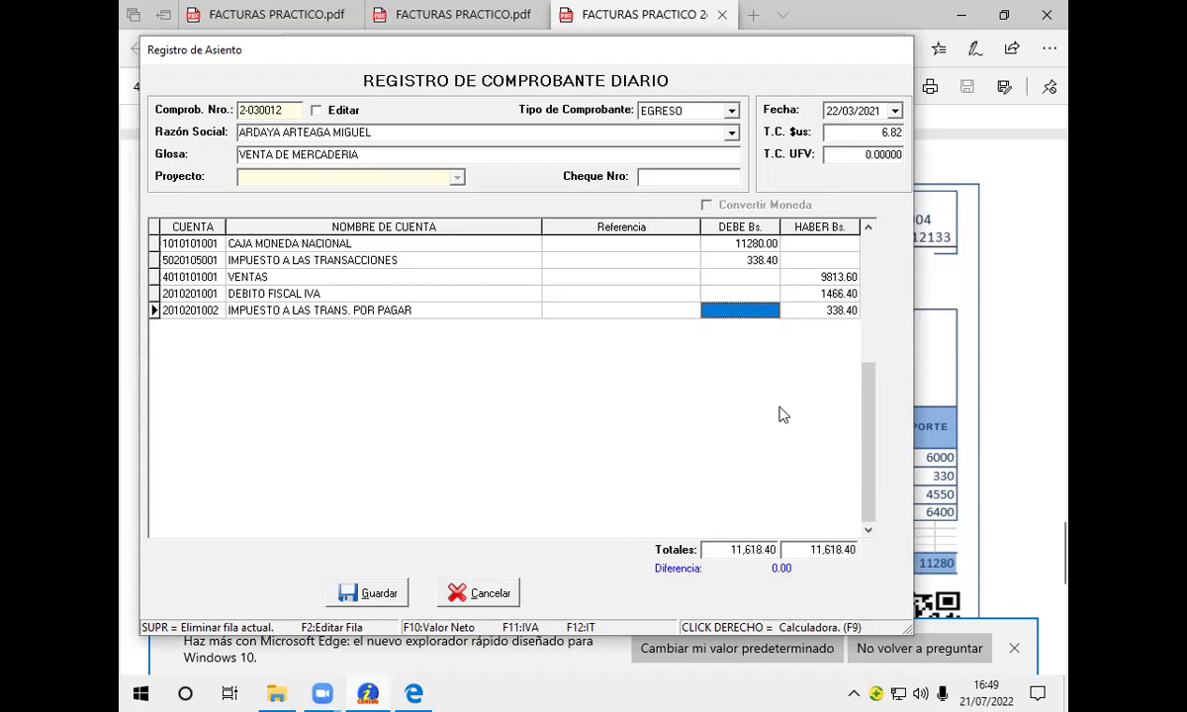
left_click(690, 109)
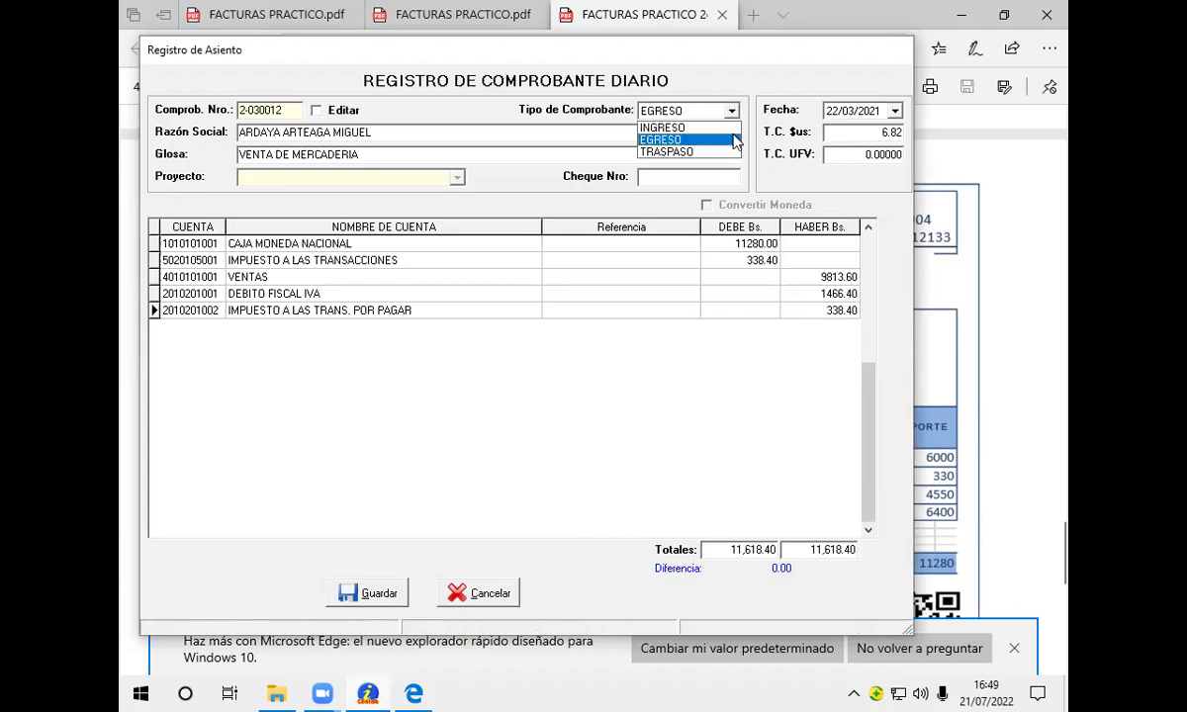
left_click(708, 126)
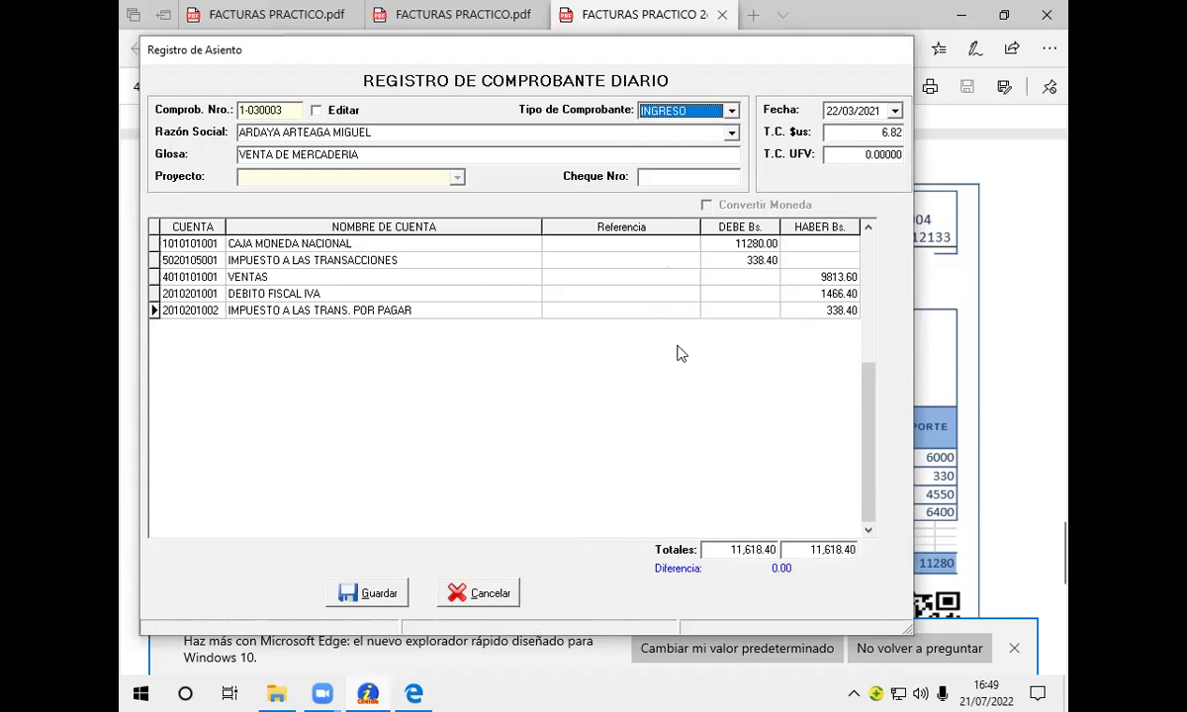
left_click(386, 590)
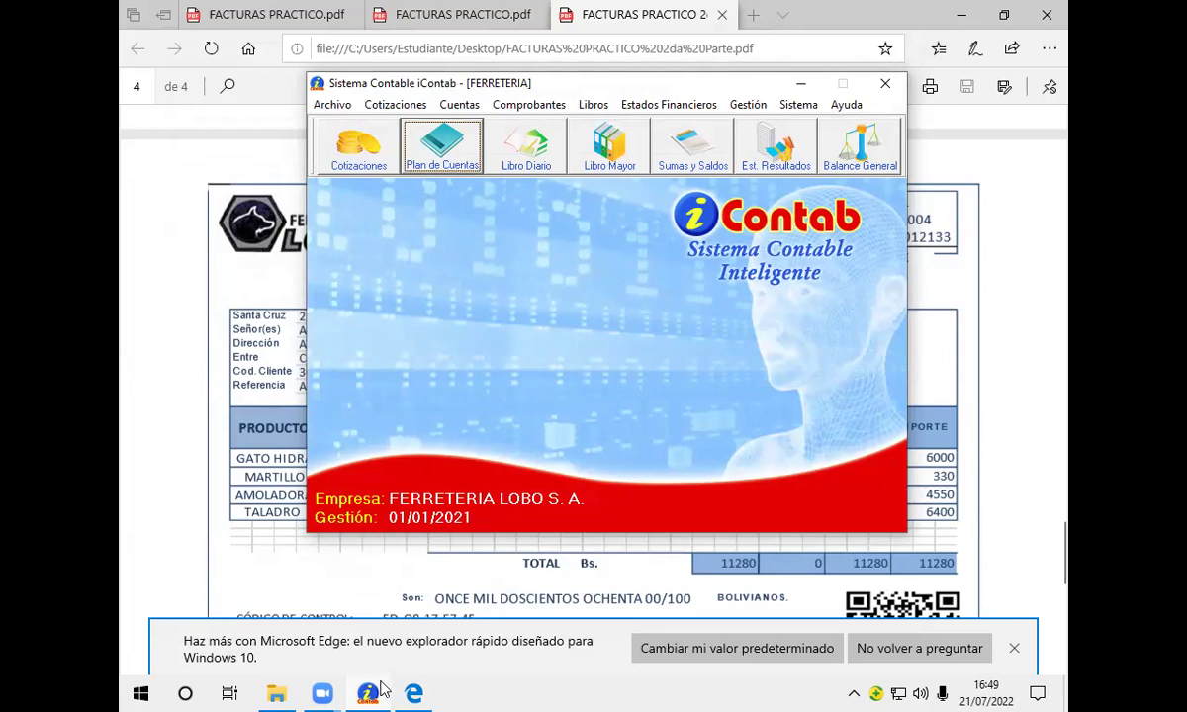
Open a fresh voucher form in iContab, then review the 30 March 2021 payroll table in the PDF
scroll(593, 549, "down", 7)
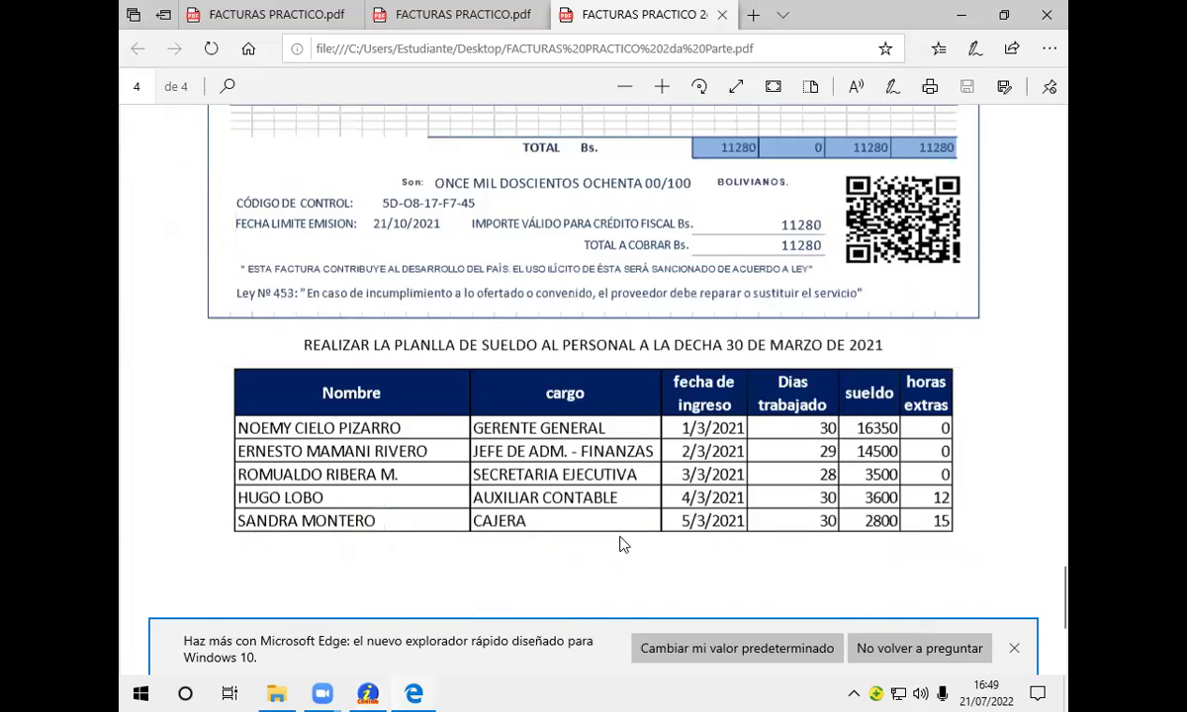
scroll(621, 543, "up", 3)
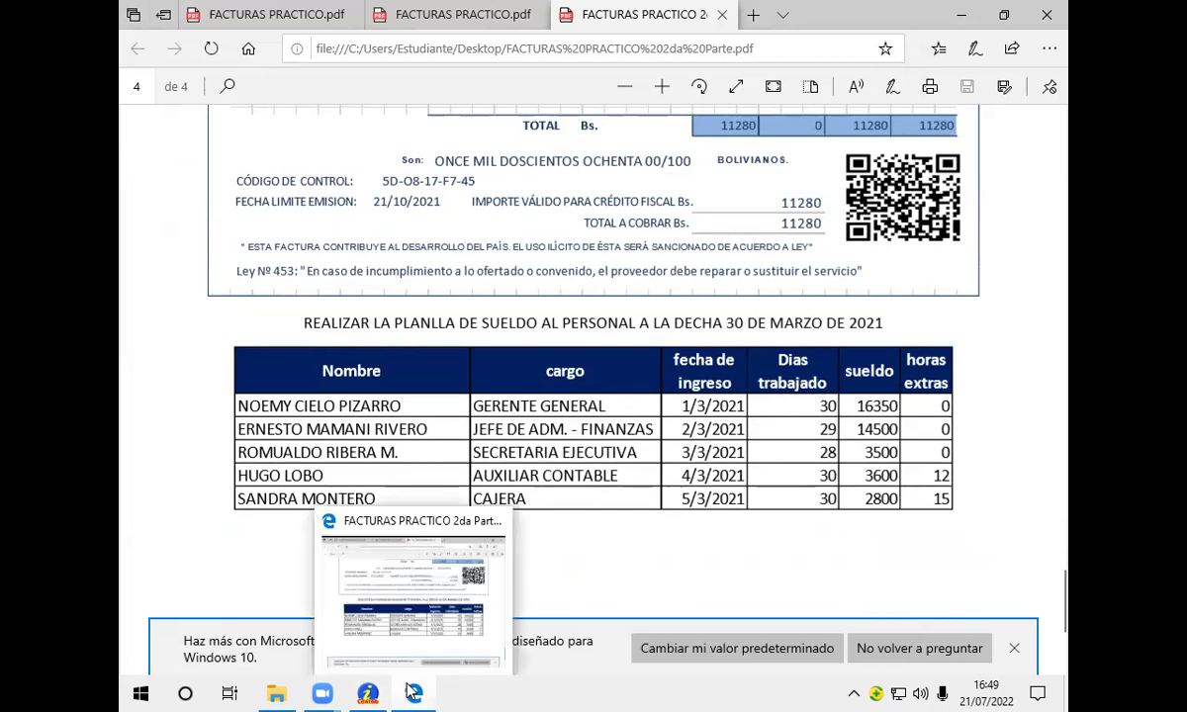
left_click(367, 694)
left_click(524, 104)
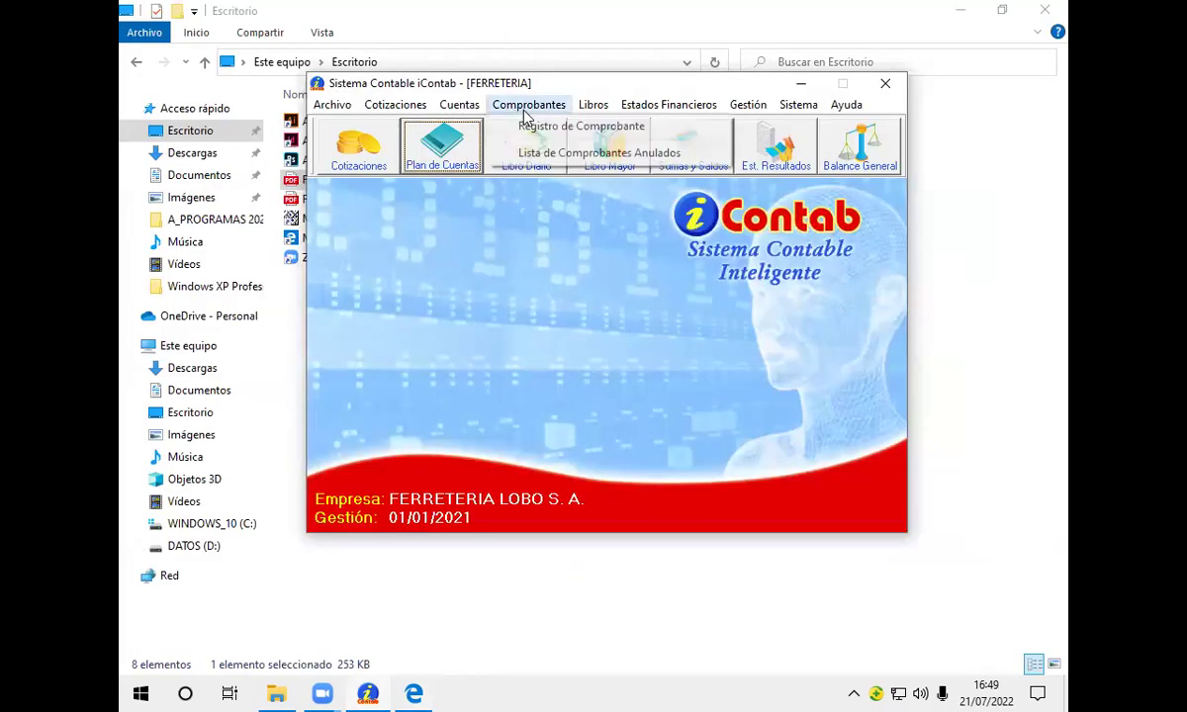
left_click(583, 126)
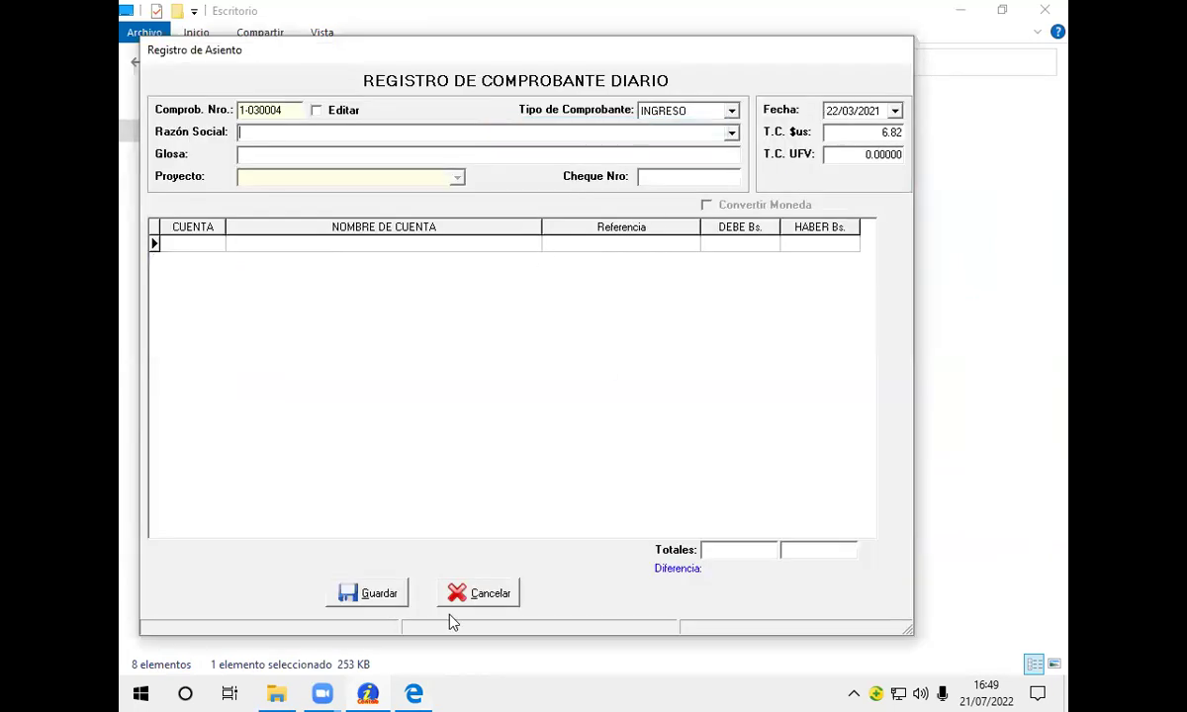
mouse_move(369, 694)
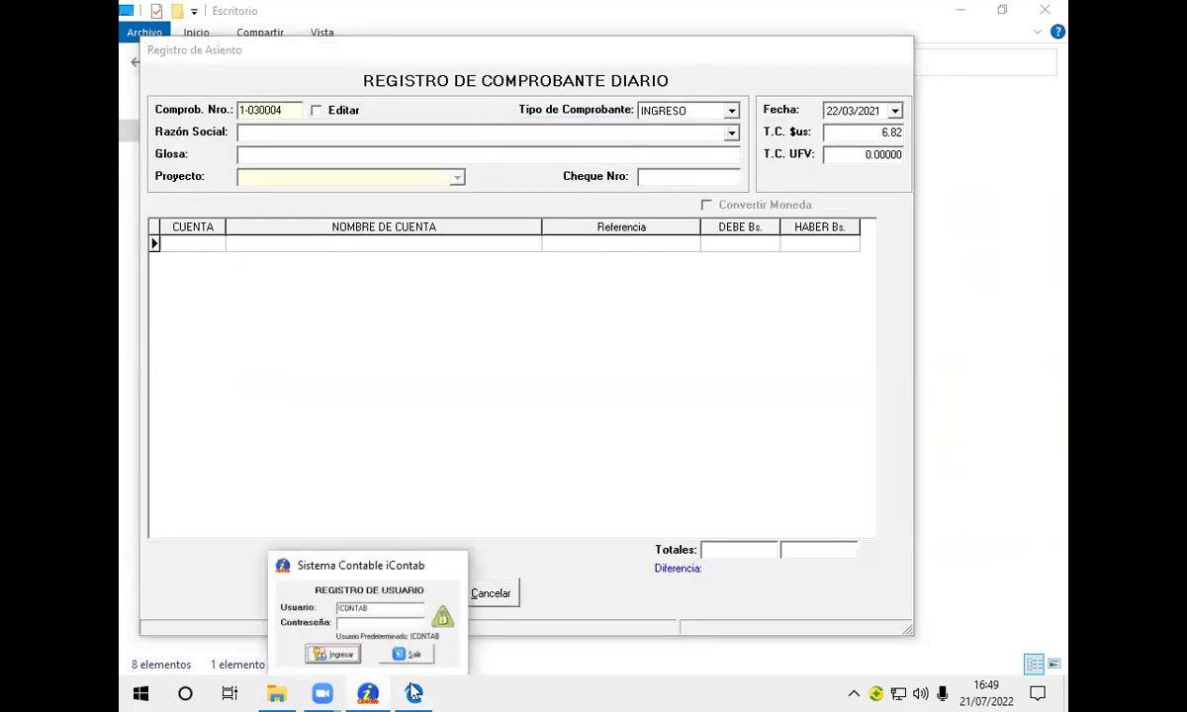
left_click(414, 694)
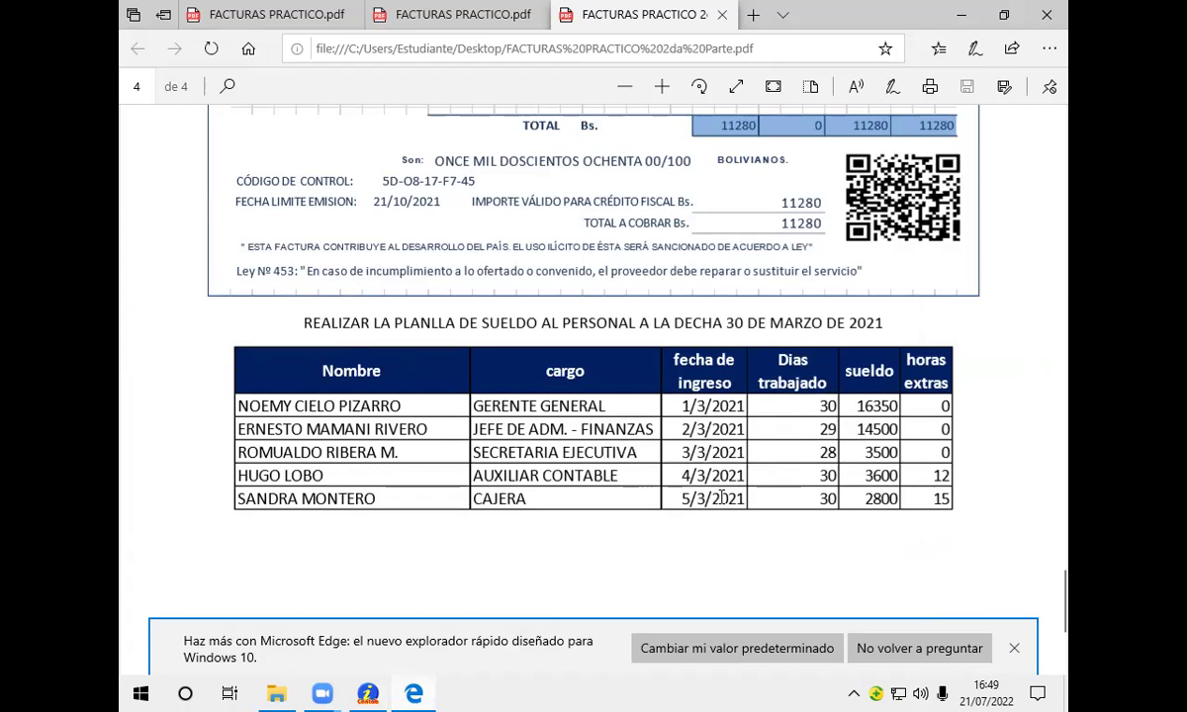
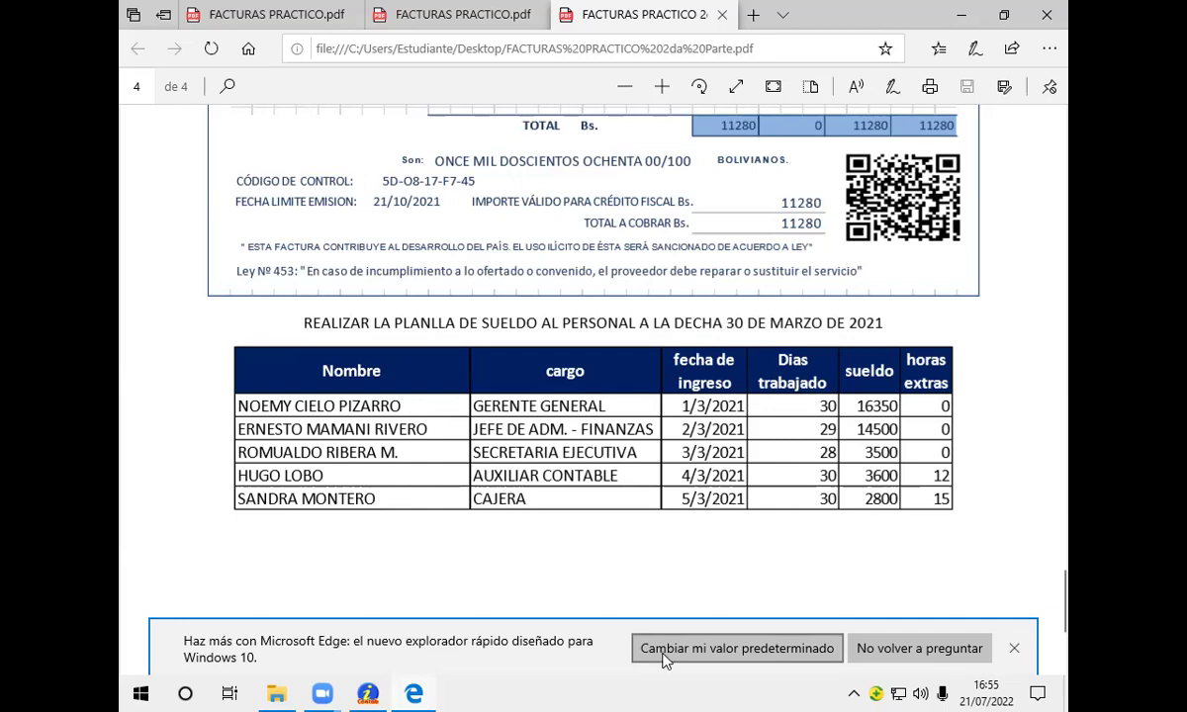
Discard the blank voucher form and open the Libro Diario for 01/01/2021–31/12/2021
left_click(368, 693)
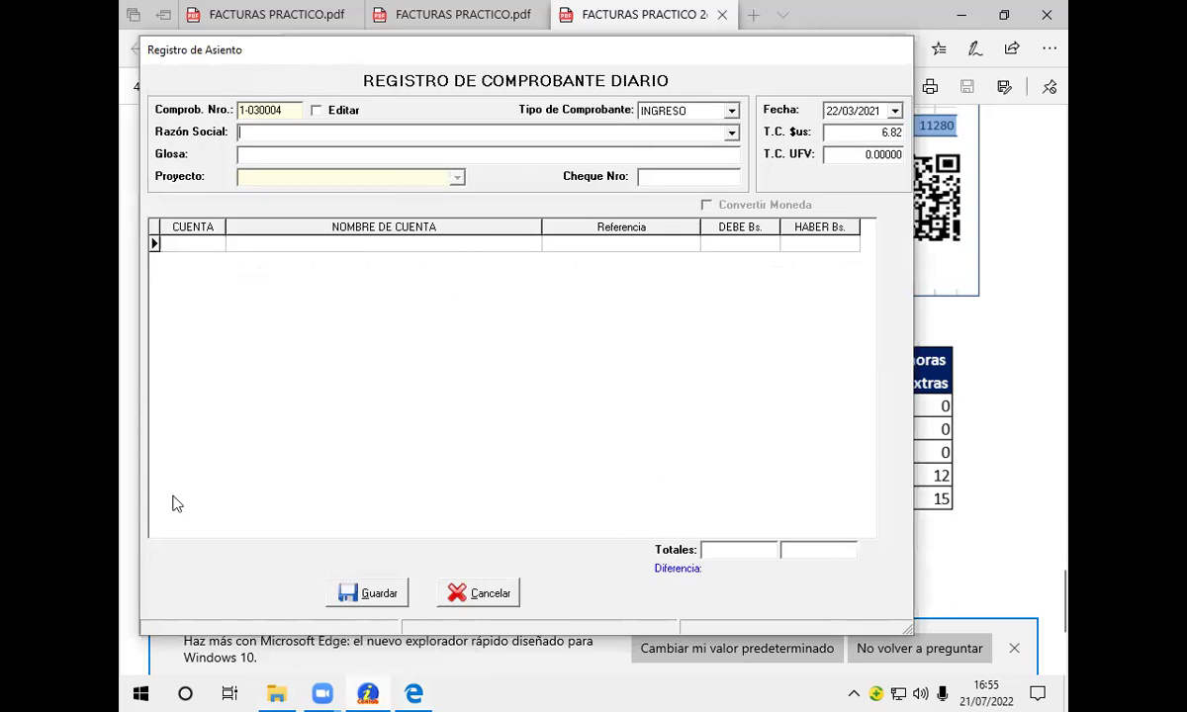
left_click(481, 594)
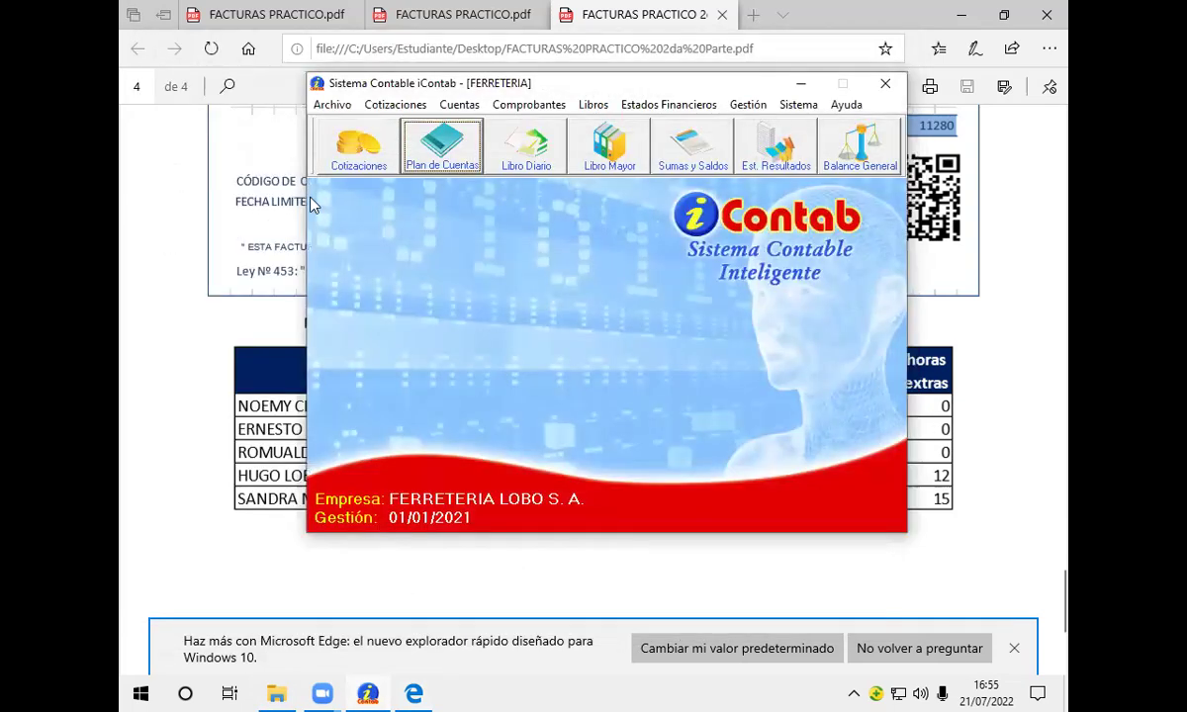
left_click(594, 103)
left_click(597, 126)
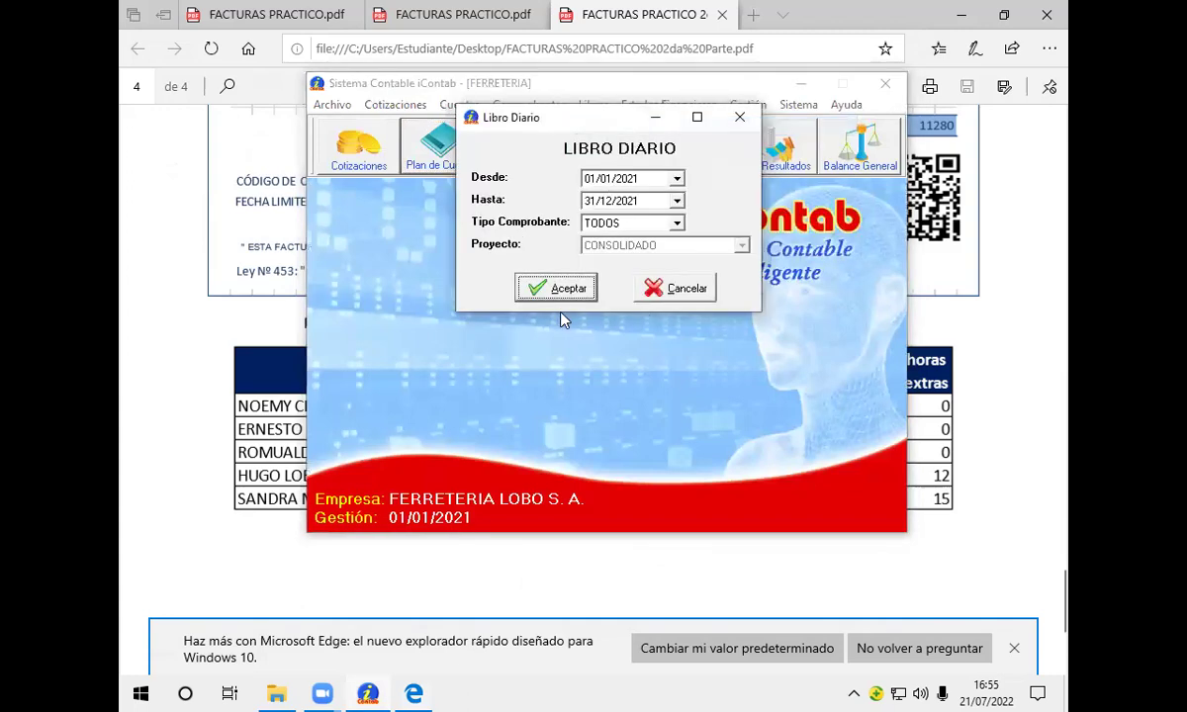
left_click(535, 287)
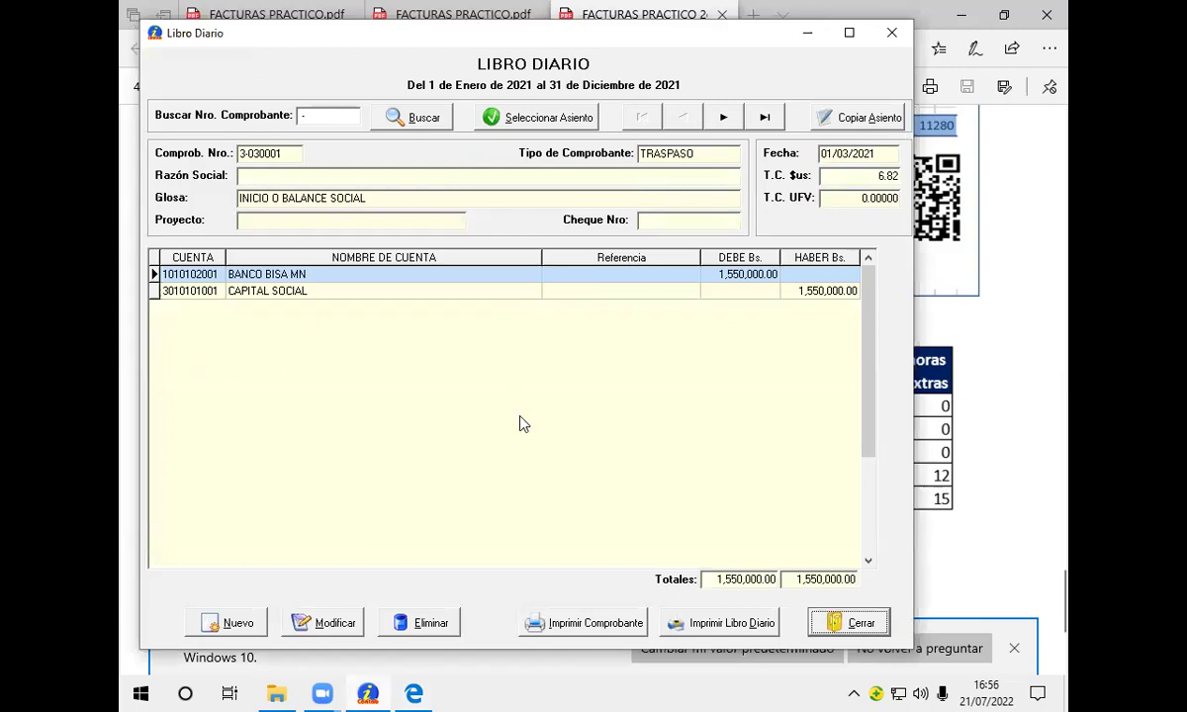
Step forward through the journal vouchers as far as voucher 1-030003
left_click(723, 118)
left_click(723, 117)
left_click(723, 118)
left_click(723, 118)
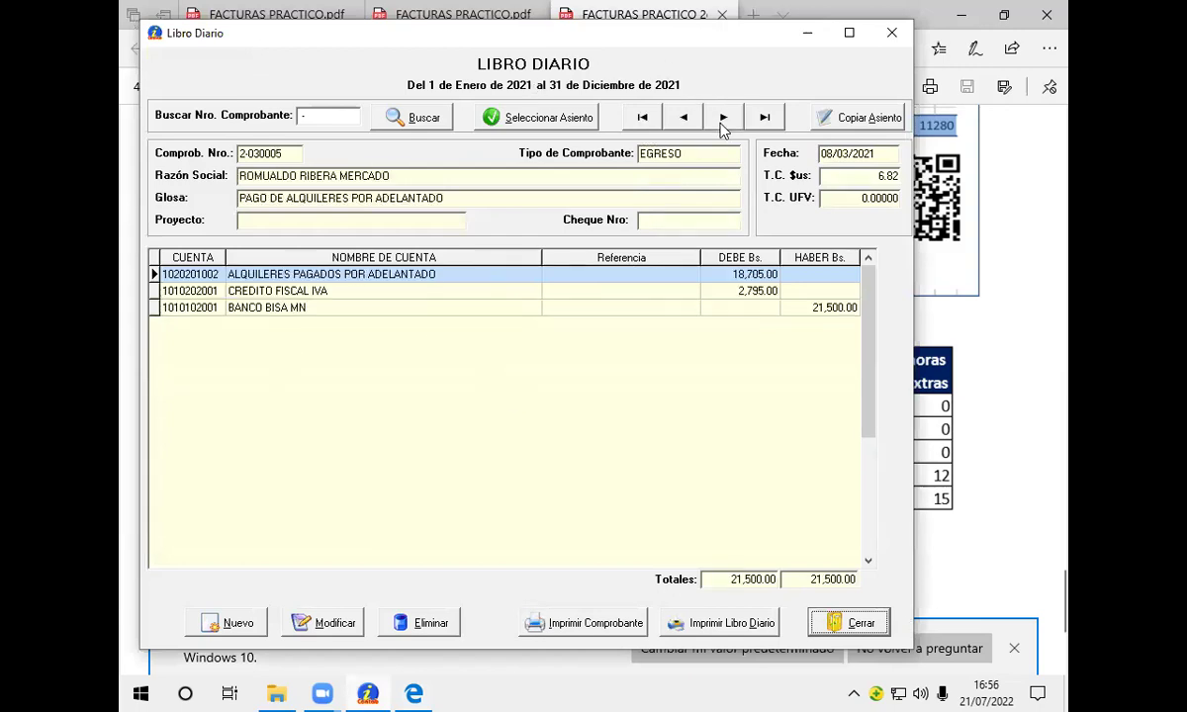
left_click(723, 118)
left_click(724, 118)
left_click(724, 118)
left_click(724, 118)
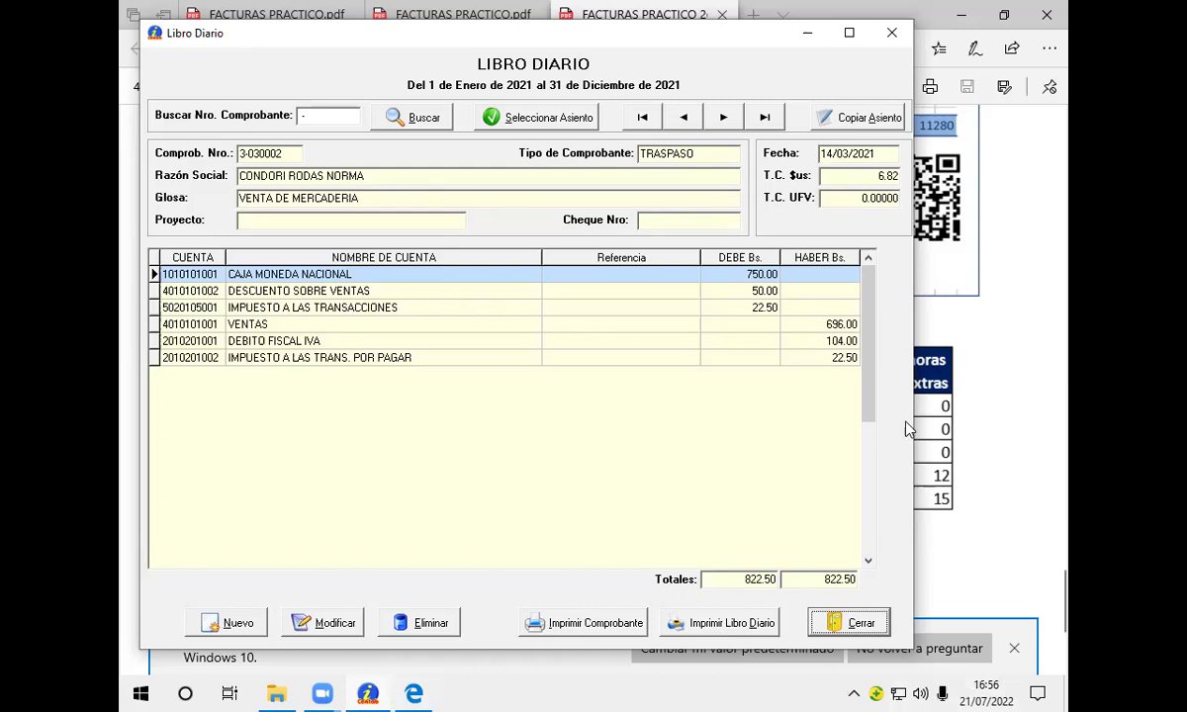
left_click(723, 116)
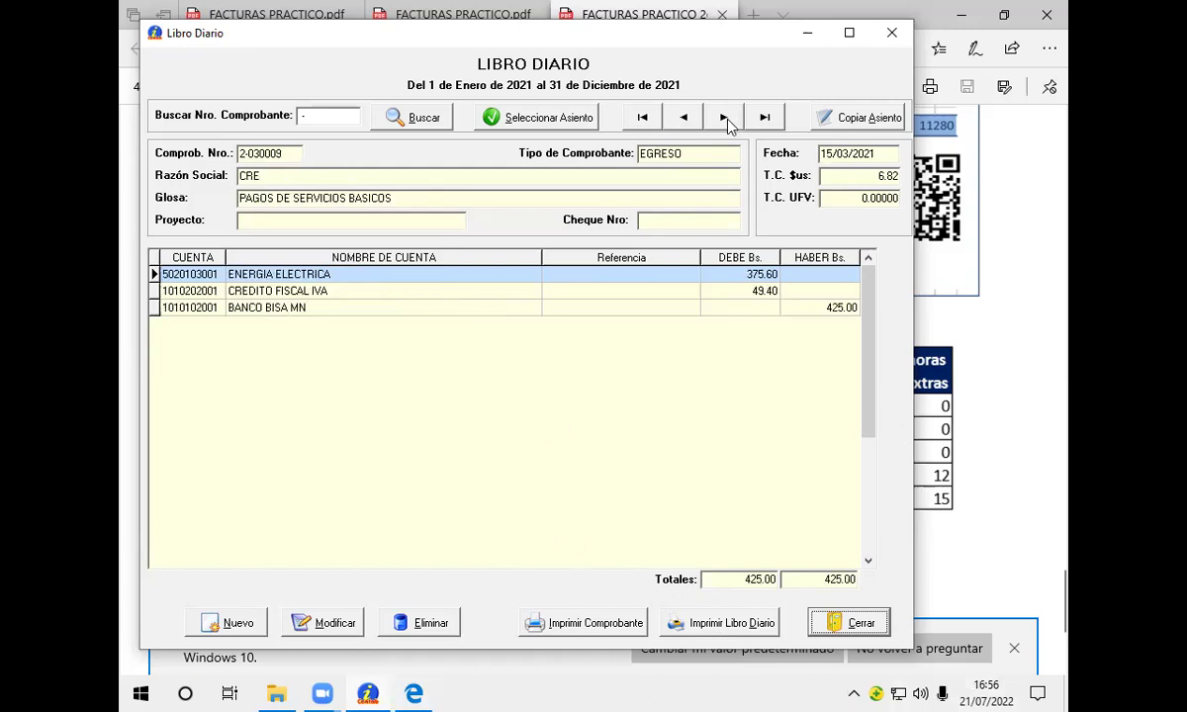
left_click(723, 117)
left_click(723, 116)
left_click(723, 117)
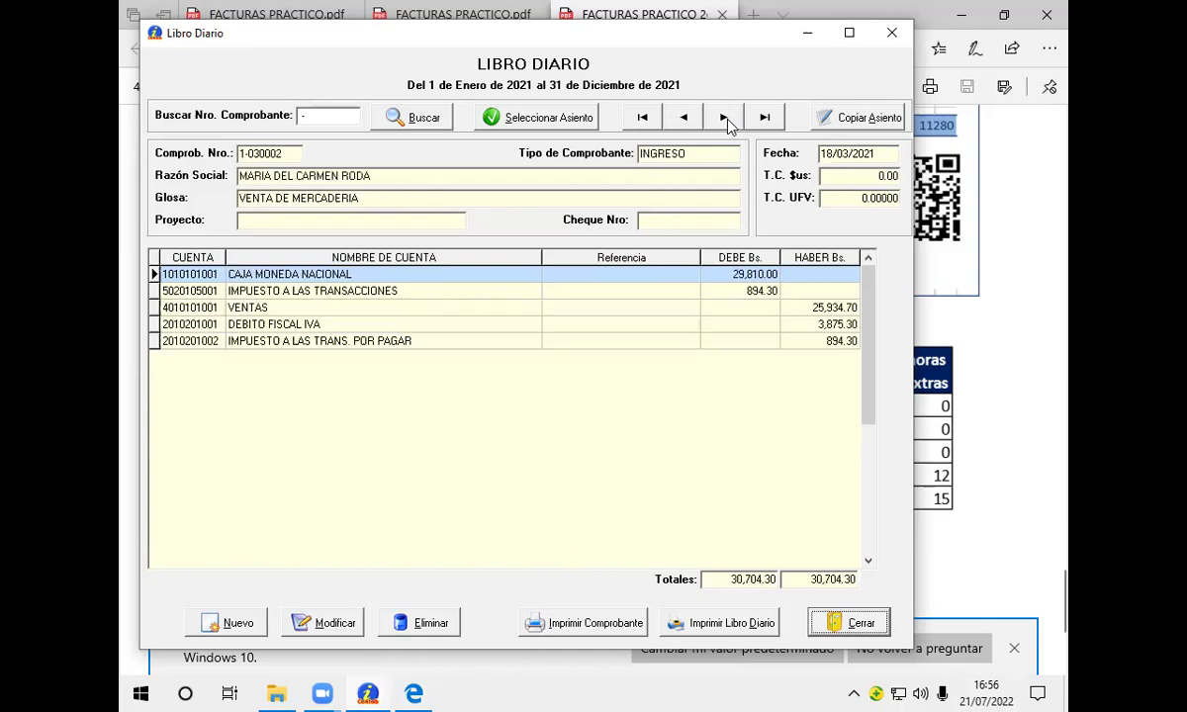
left_click(727, 119)
left_click(727, 121)
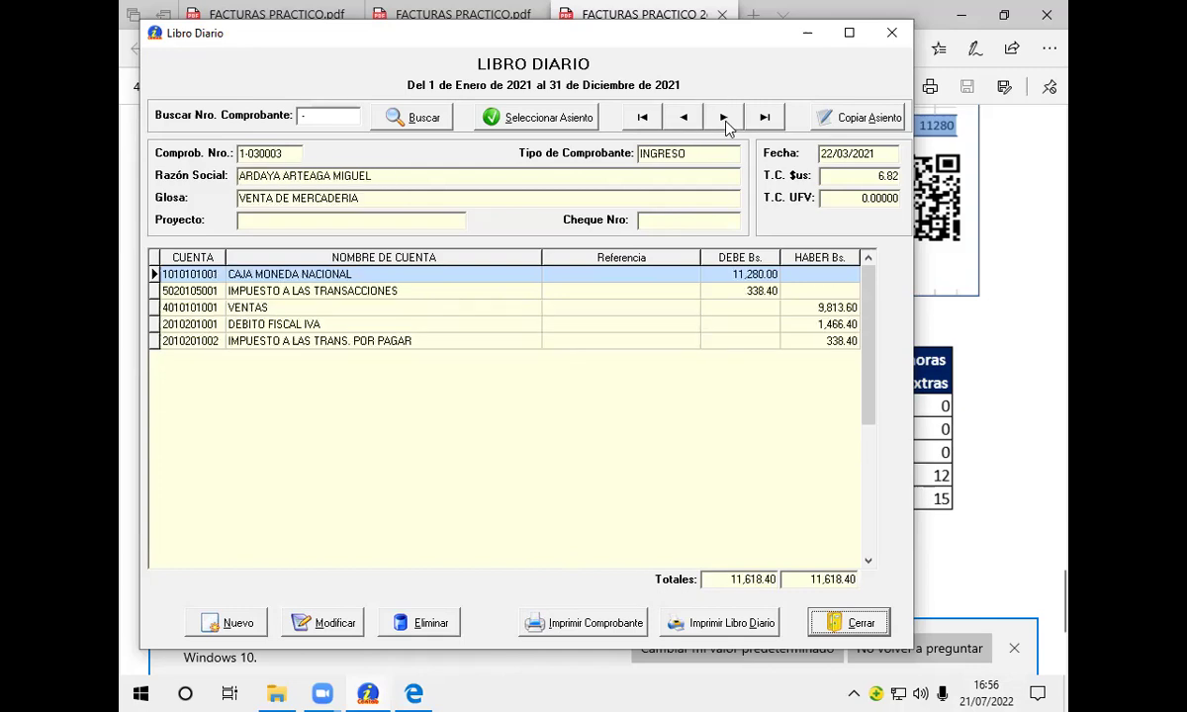
Step back to transfer voucher 3-030002 and inspect its Tipo de Comprobante field
left_click(683, 118)
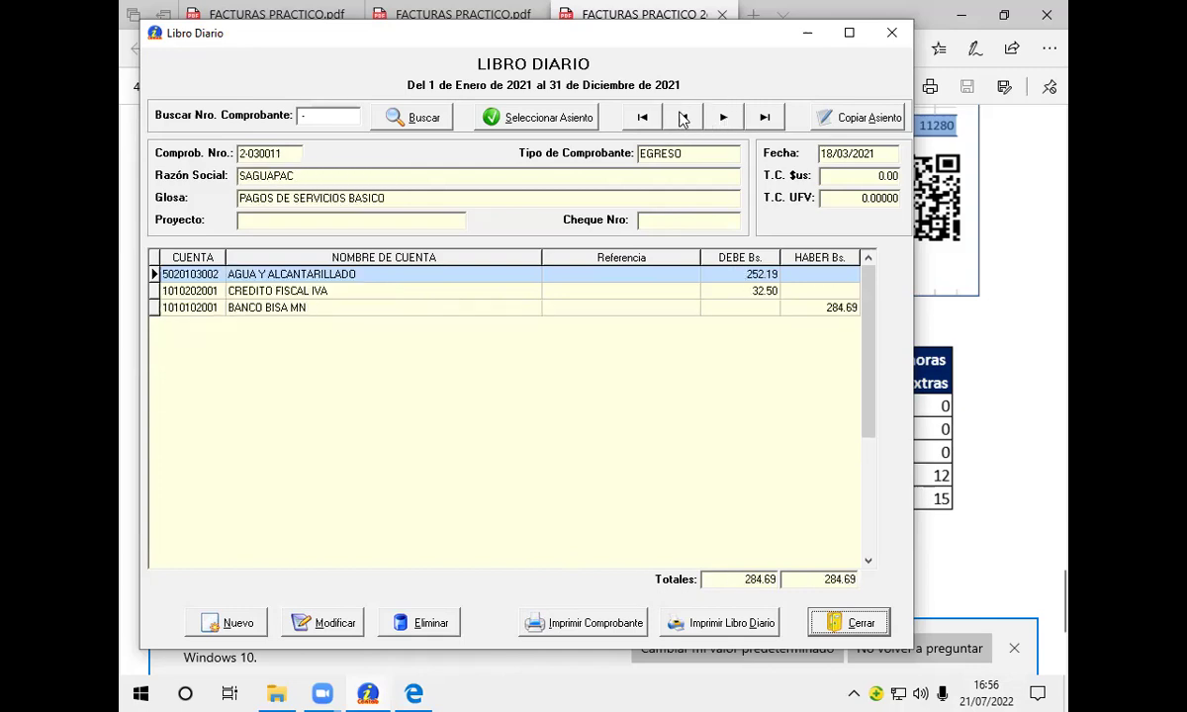
left_click(683, 117)
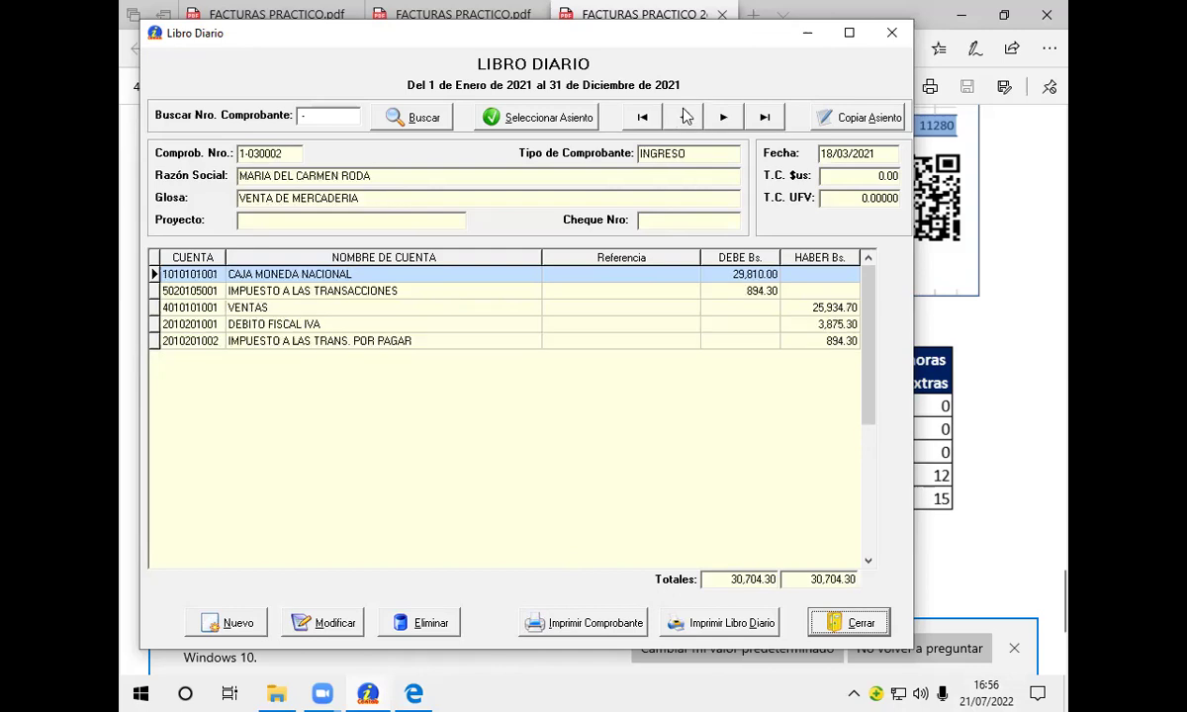
left_click(686, 118)
left_click(686, 118)
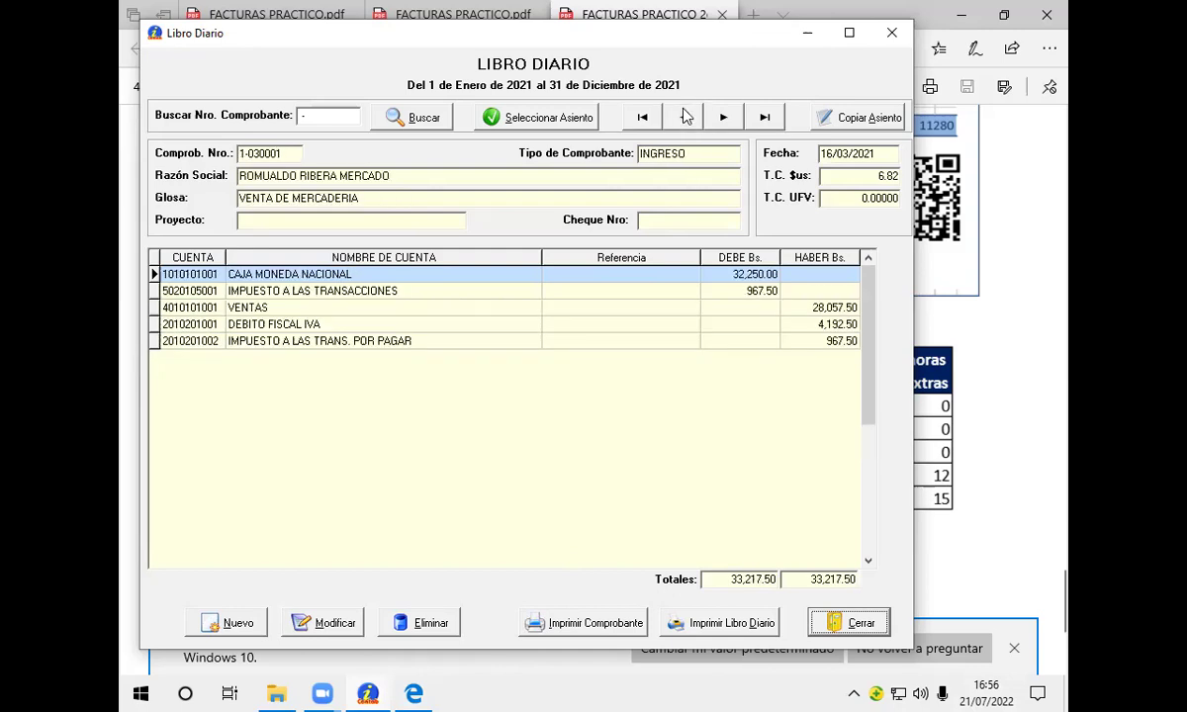
left_click(686, 117)
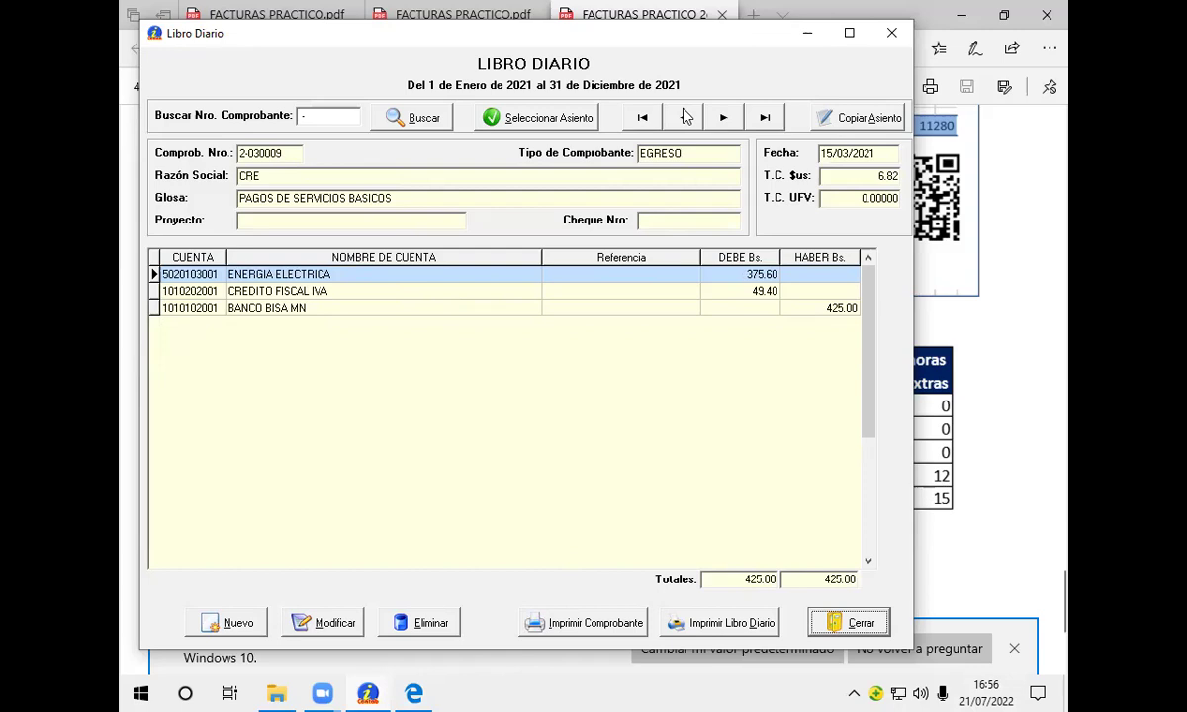
left_click(686, 118)
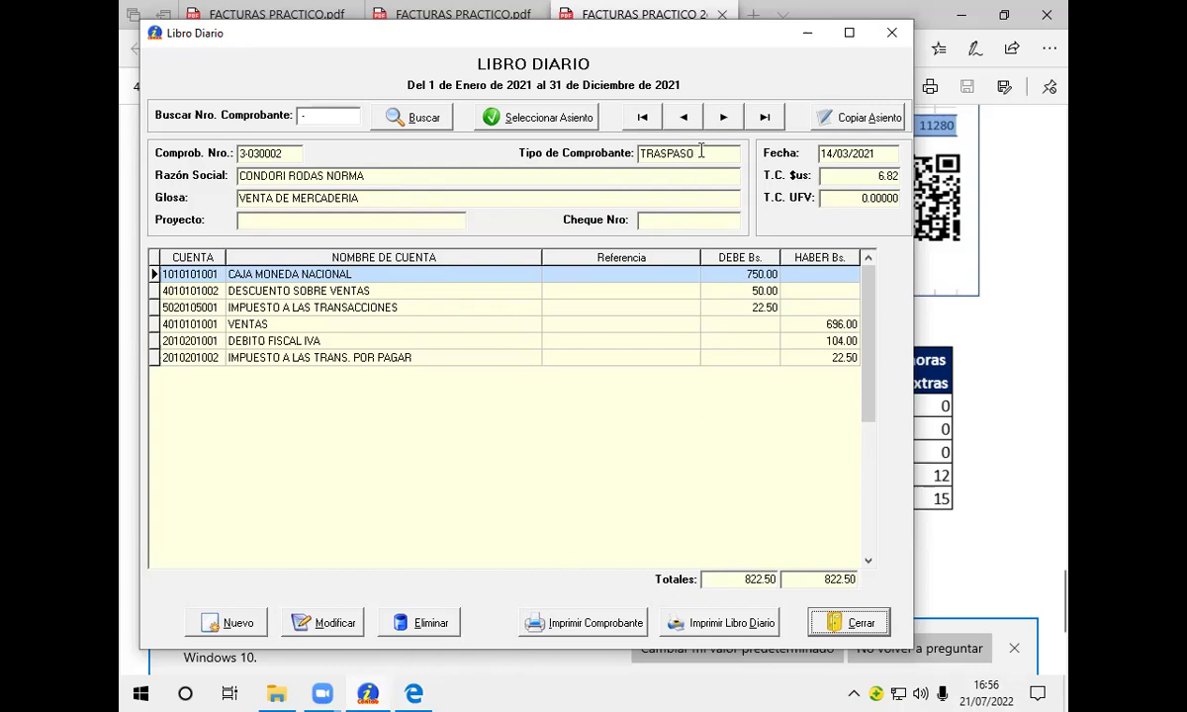
left_click(702, 152)
left_click(703, 152)
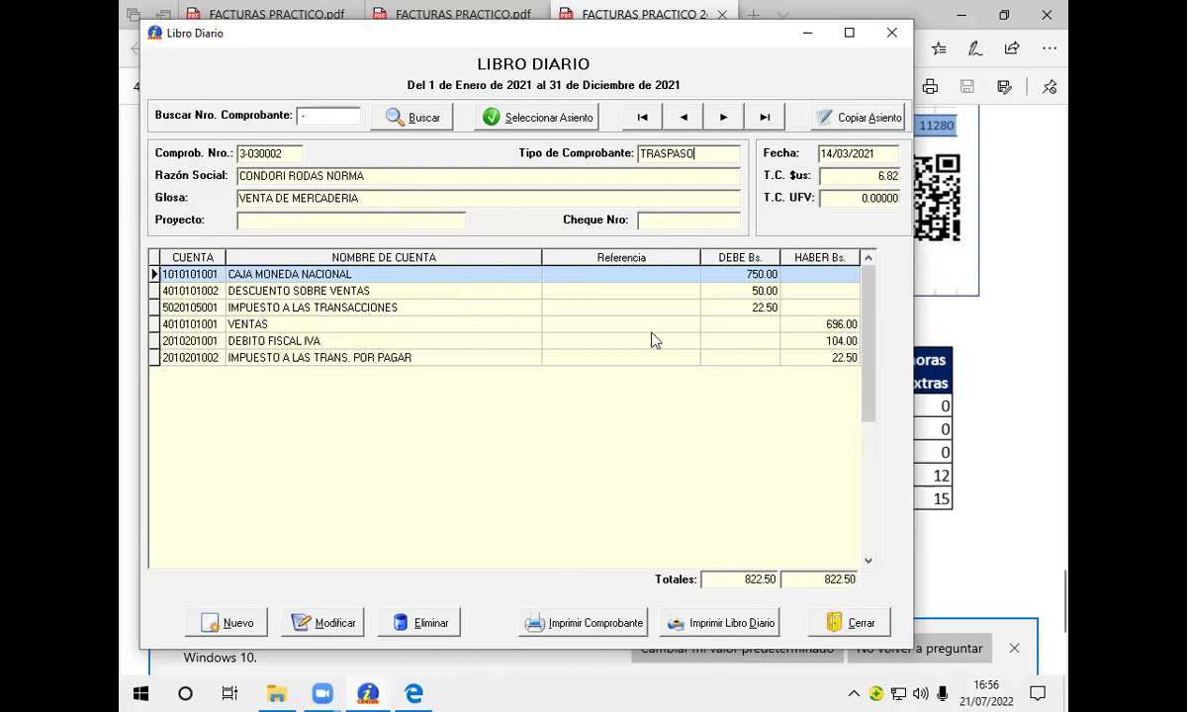
Change voucher 3-030002's type to INGRESO and save it as 1-030004
left_click(354, 631)
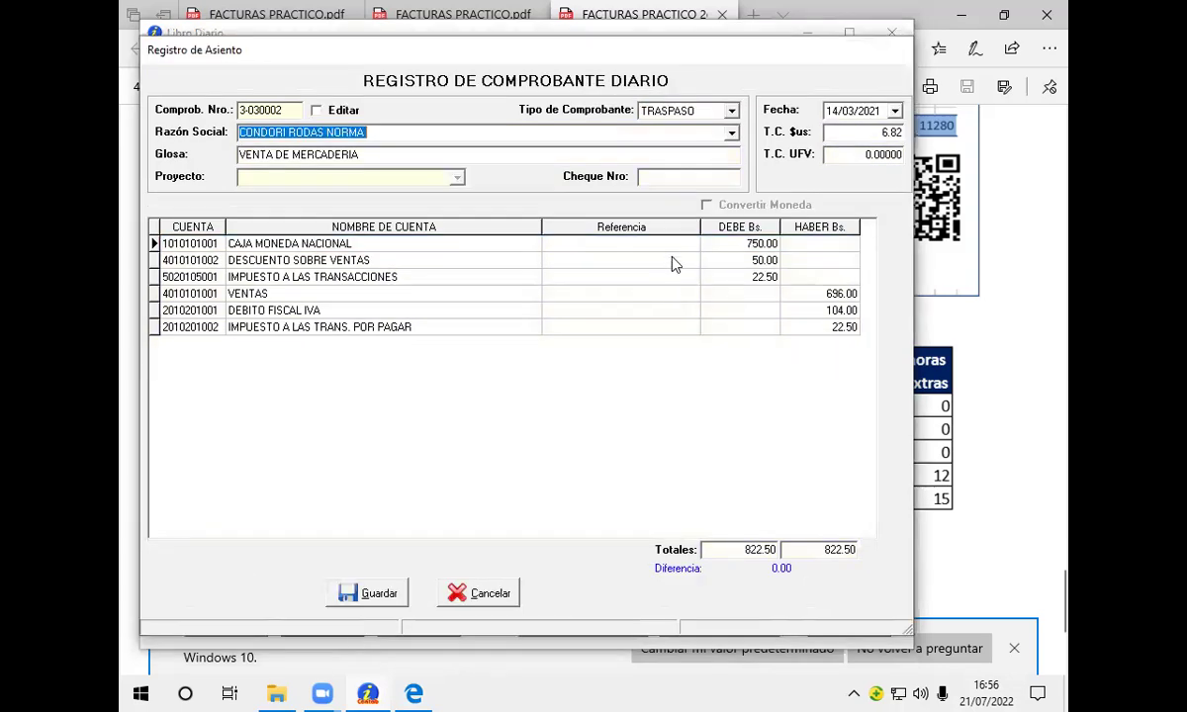
left_click(732, 111)
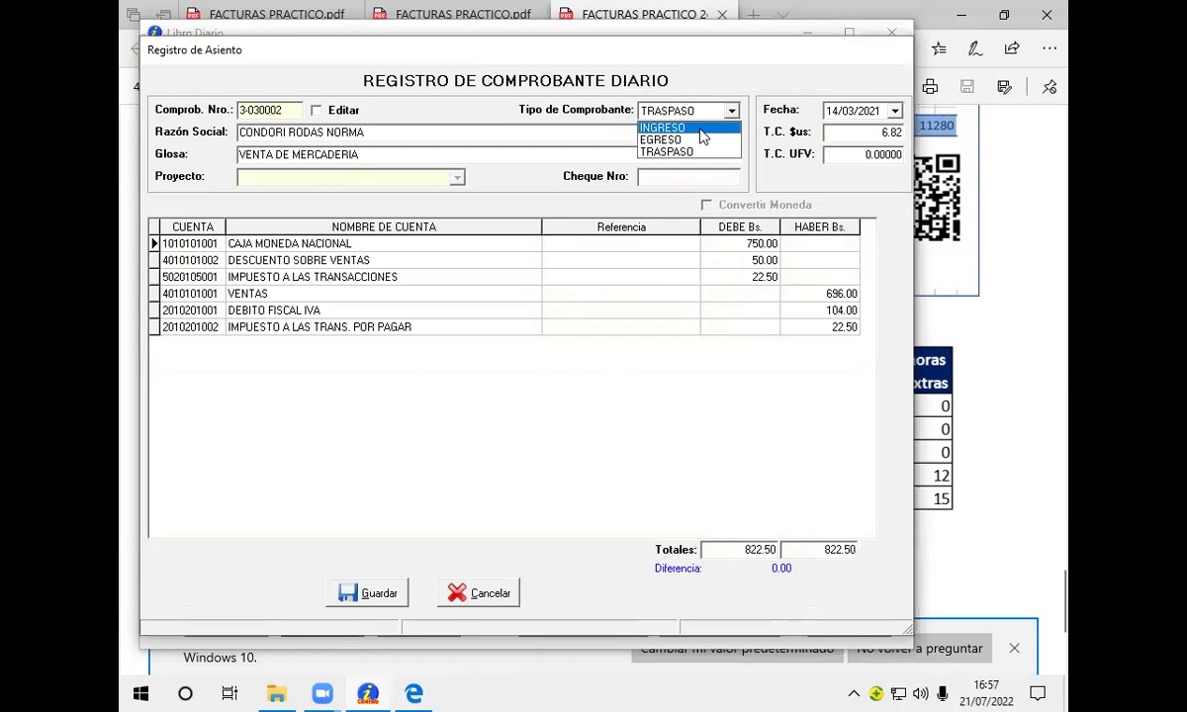
left_click(700, 129)
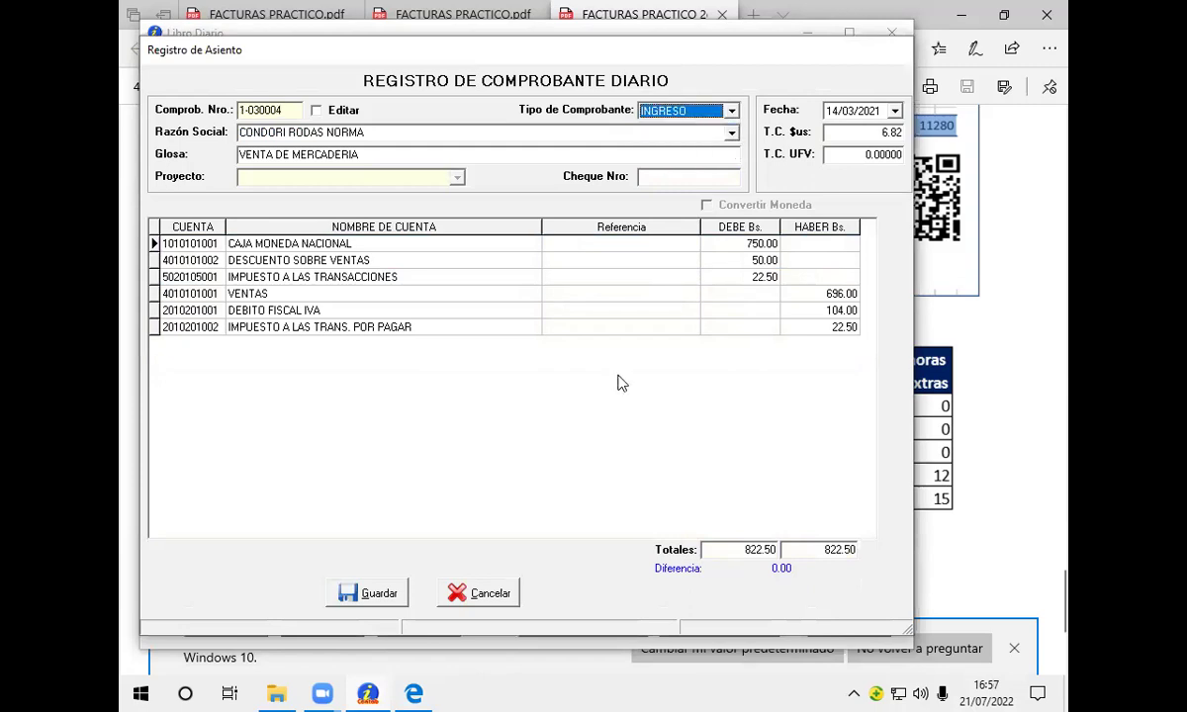
left_click(382, 597)
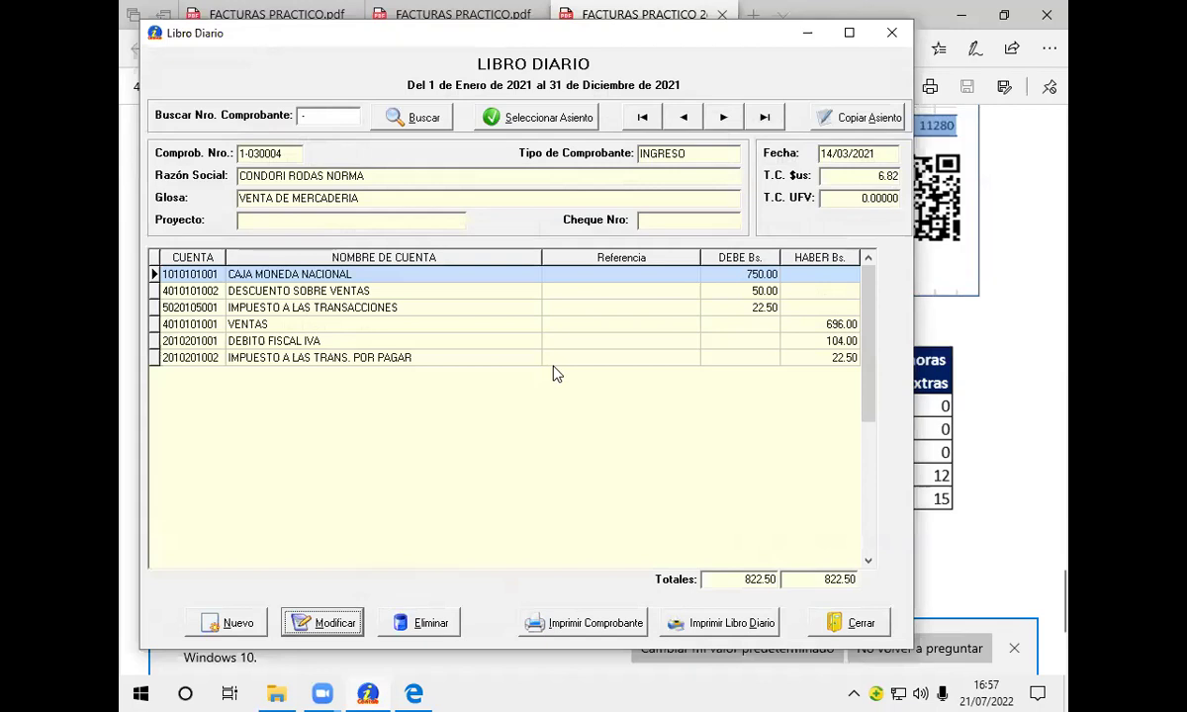
Step back through vouchers 2-030008, 2-030007, 2-030006 to the opening balance entry
left_click(683, 117)
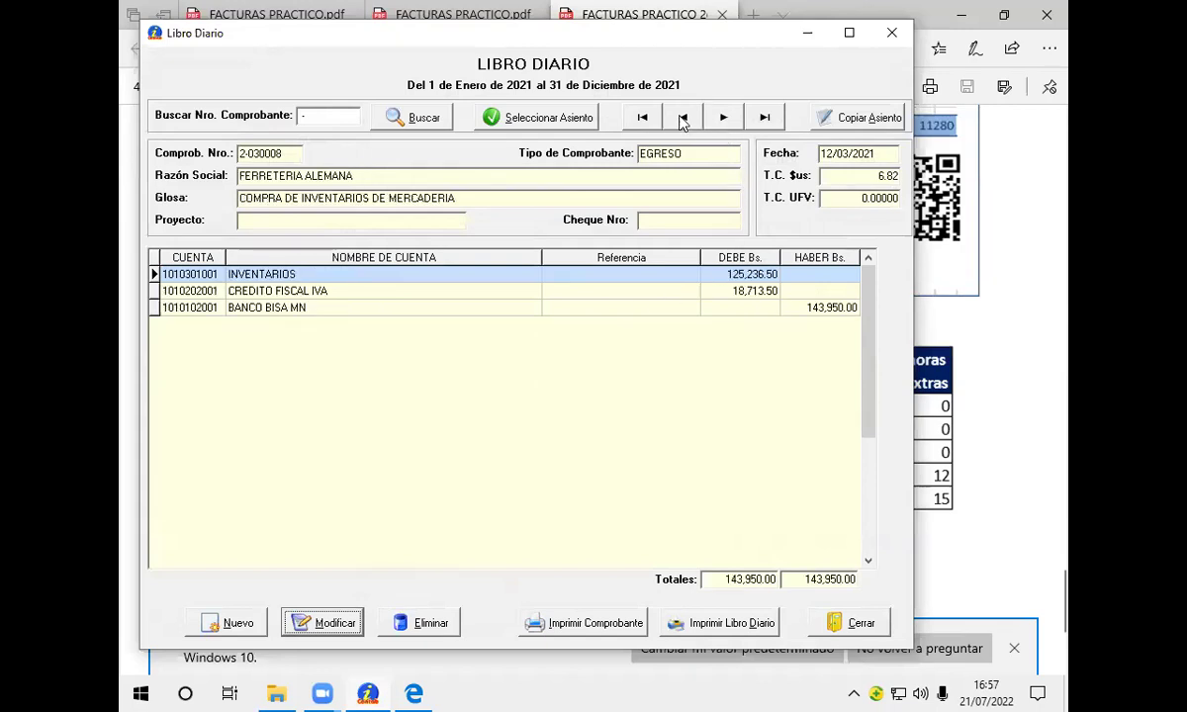
left_click(683, 117)
left_click(682, 118)
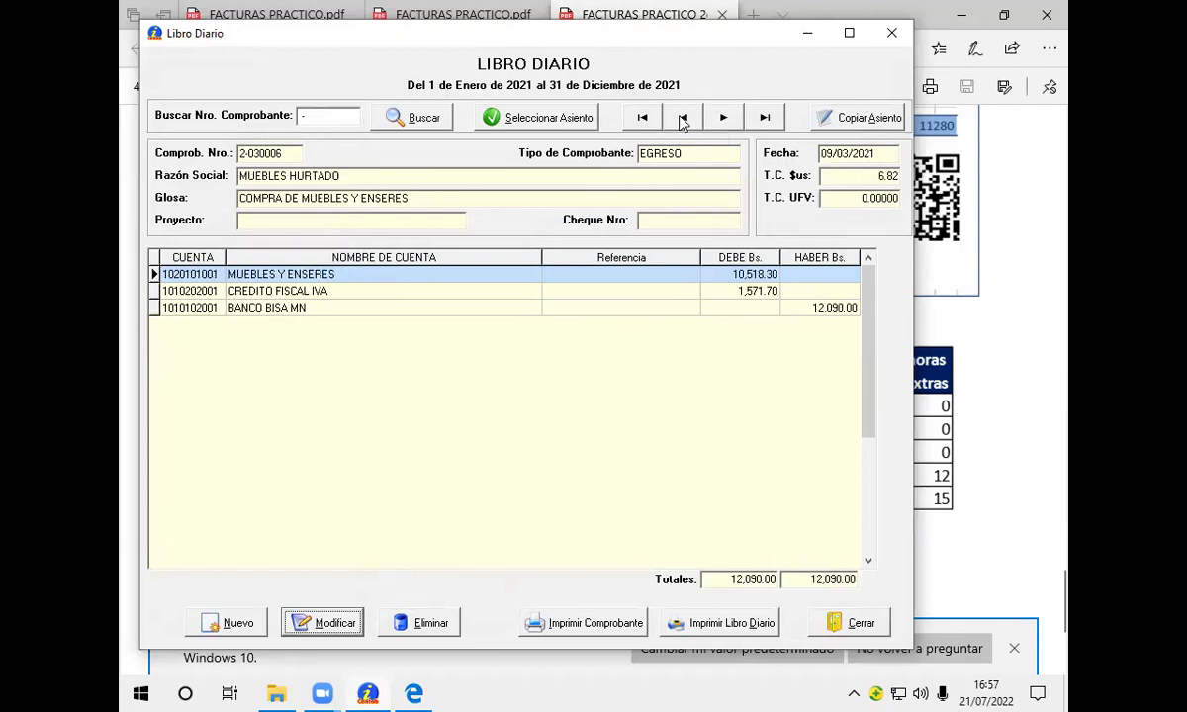
left_click(683, 118)
left_click(683, 118)
left_click(683, 118)
left_click(683, 117)
left_click(683, 117)
left_click(689, 118)
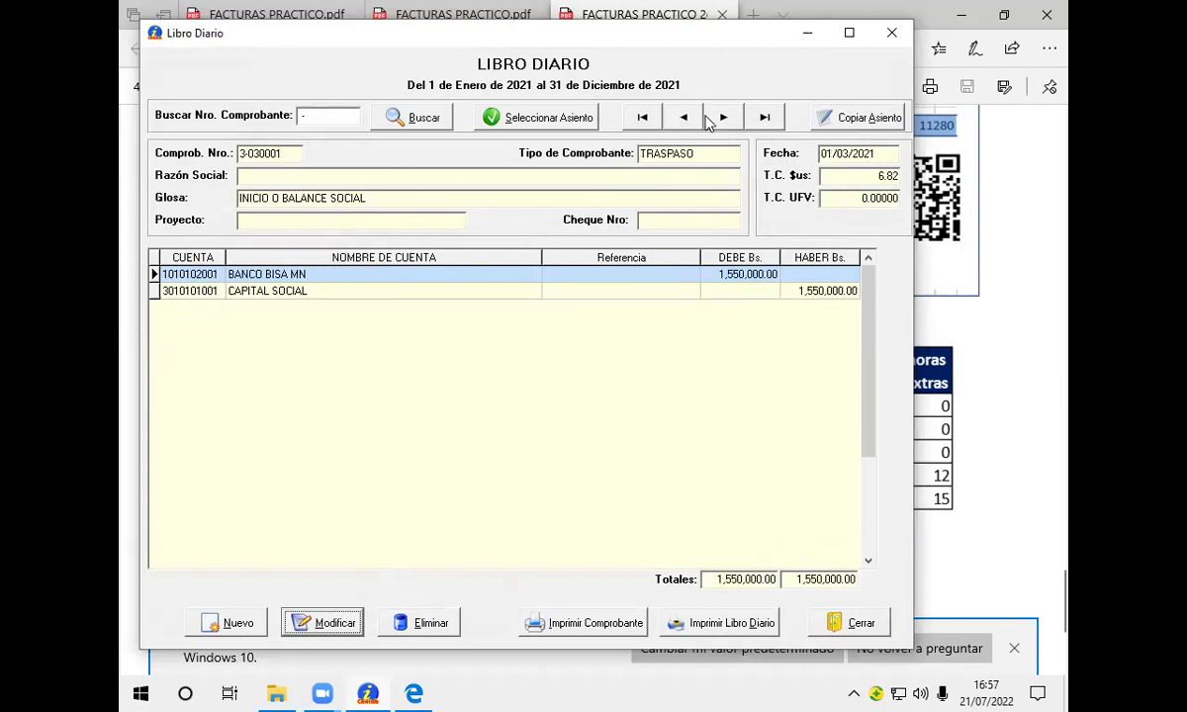
Step forward to the latest voucher, 1-030003, then close the Libro Diario
left_click(720, 118)
left_click(719, 117)
left_click(719, 117)
left_click(720, 118)
left_click(719, 118)
left_click(720, 118)
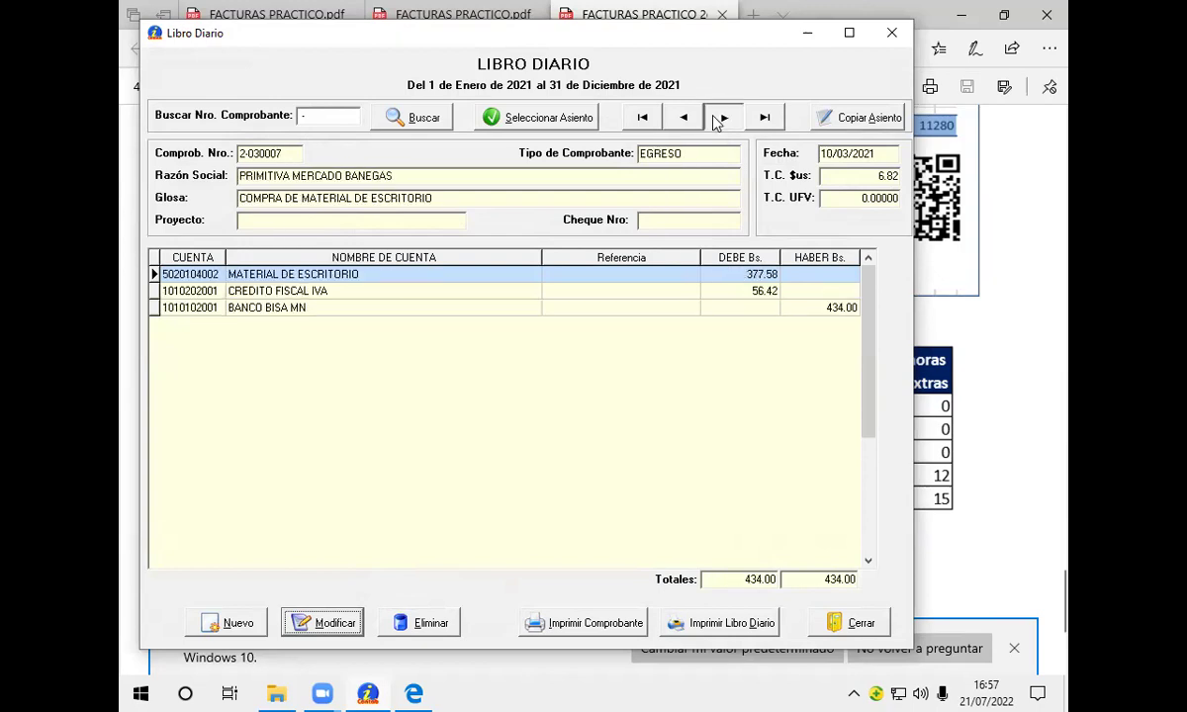
left_click(719, 117)
left_click(719, 117)
left_click(720, 118)
left_click(719, 118)
left_click(719, 117)
left_click(719, 118)
left_click(719, 118)
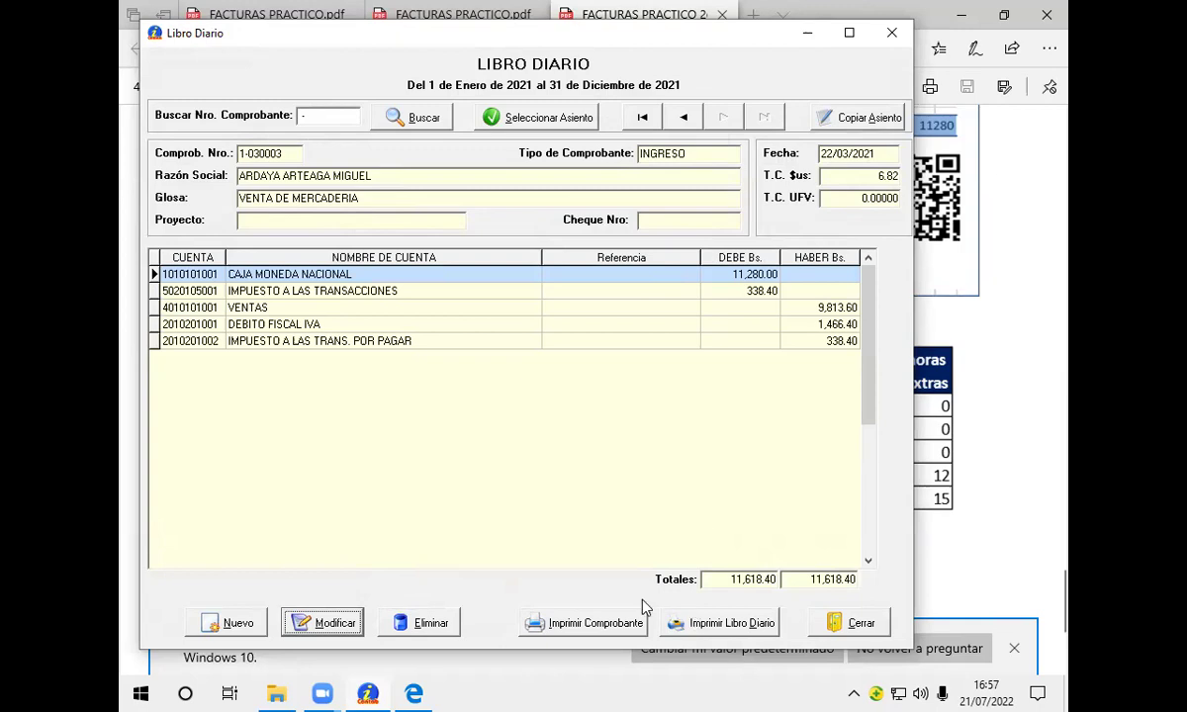
left_click(855, 626)
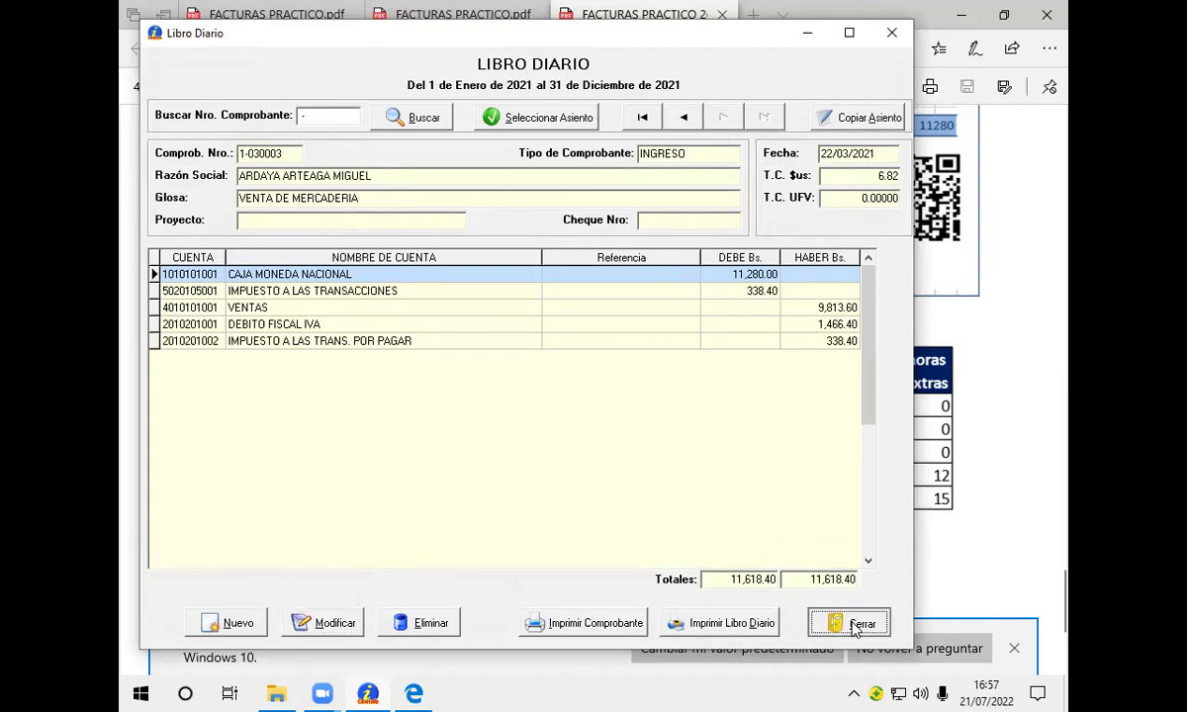
Start registering a new voucher from the Comprobantes menu
left_click(507, 107)
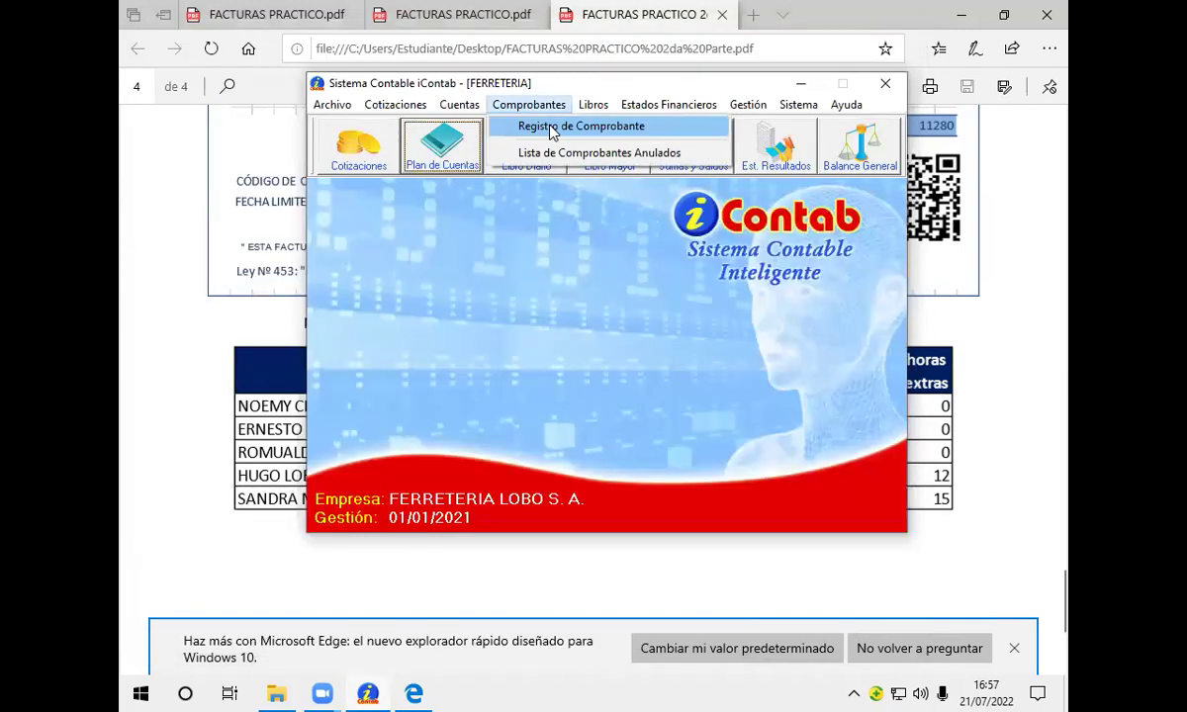
left_click(520, 125)
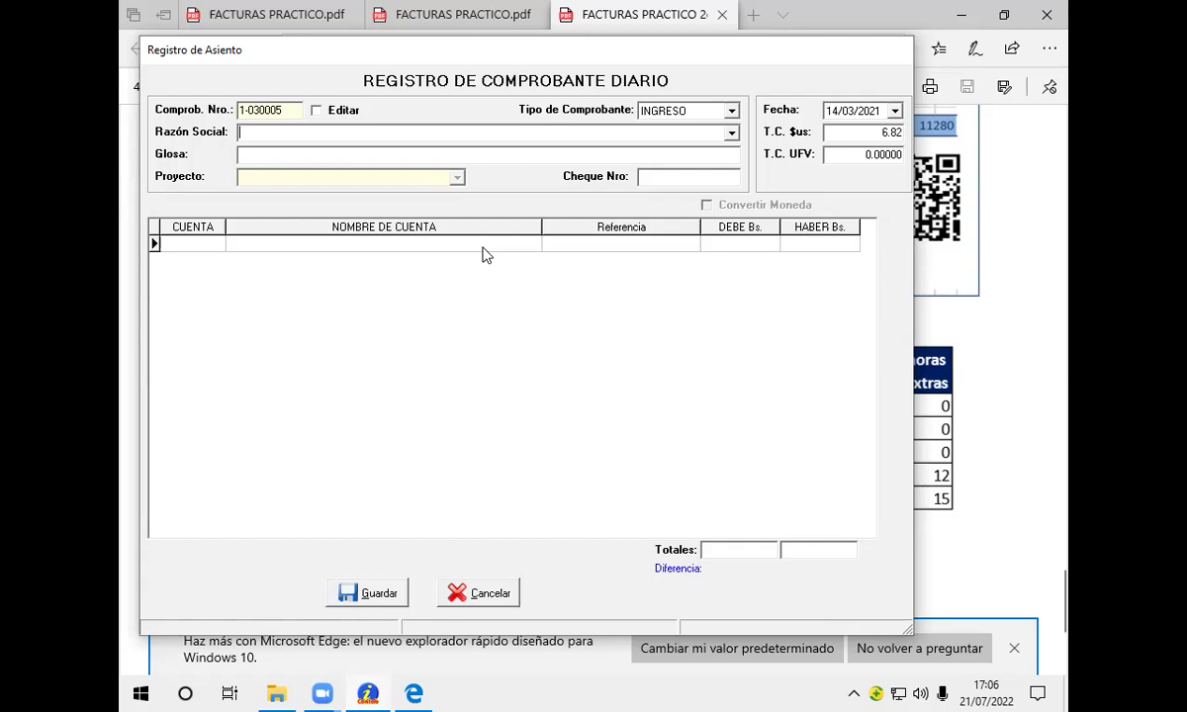
left_click(255, 282)
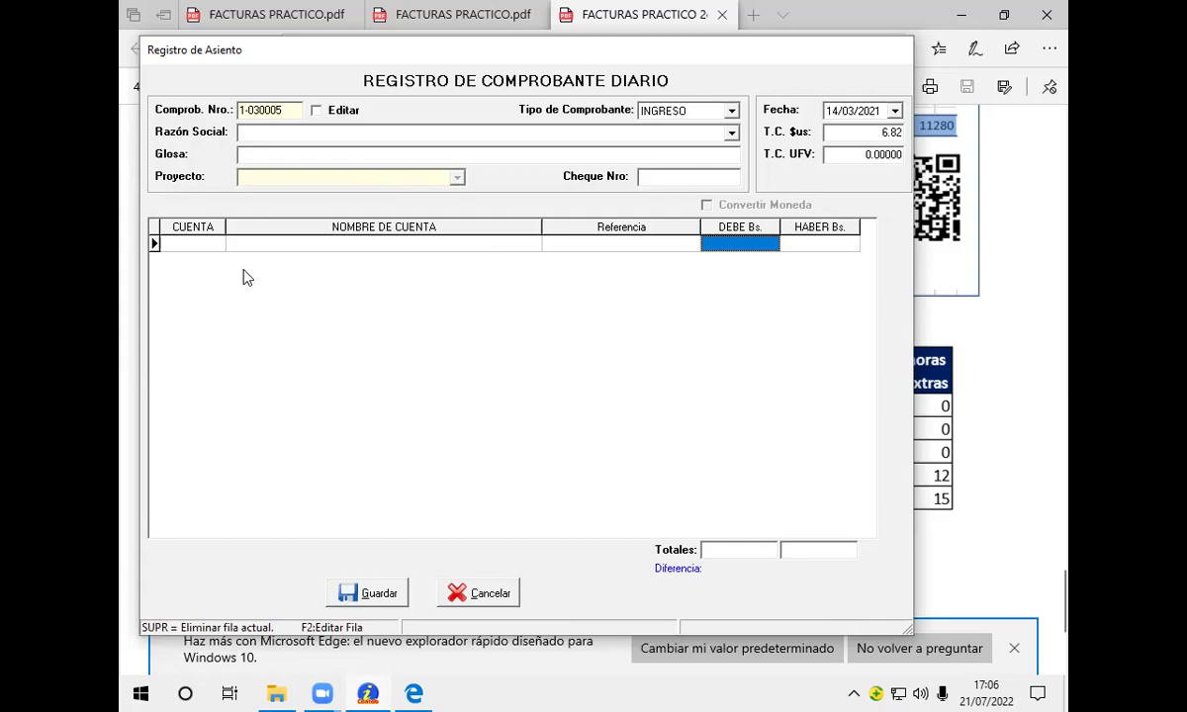
double_click(247, 279)
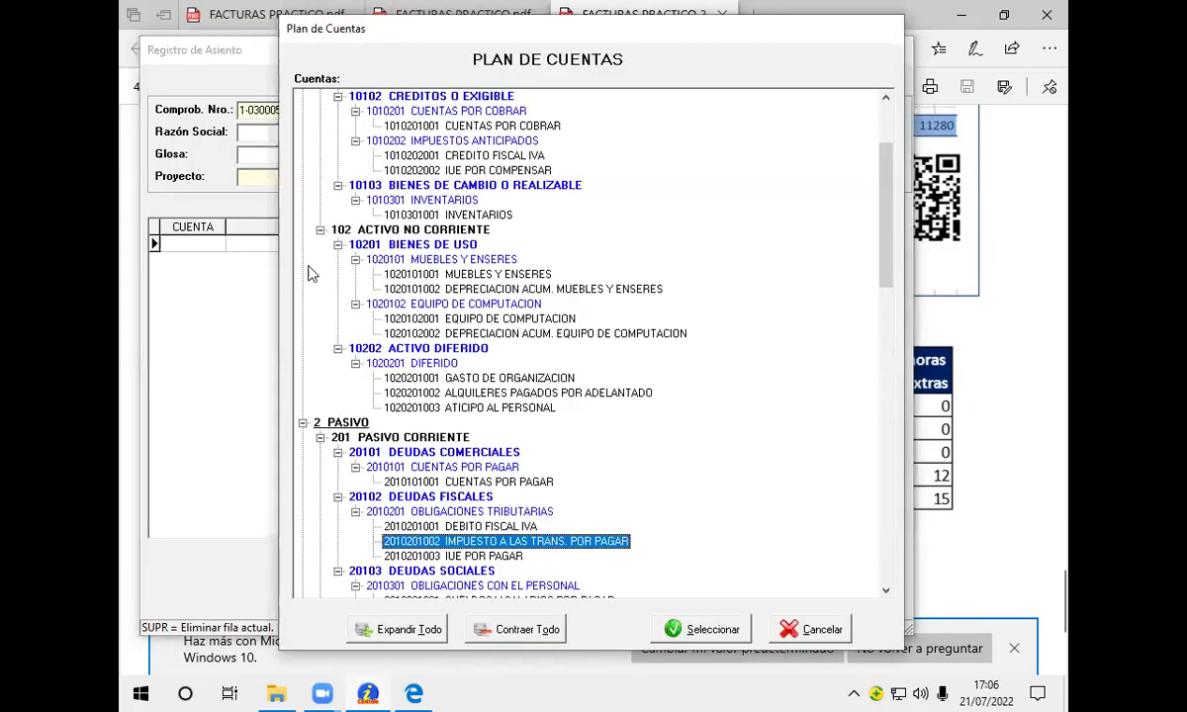
scroll(361, 225, "up", 3)
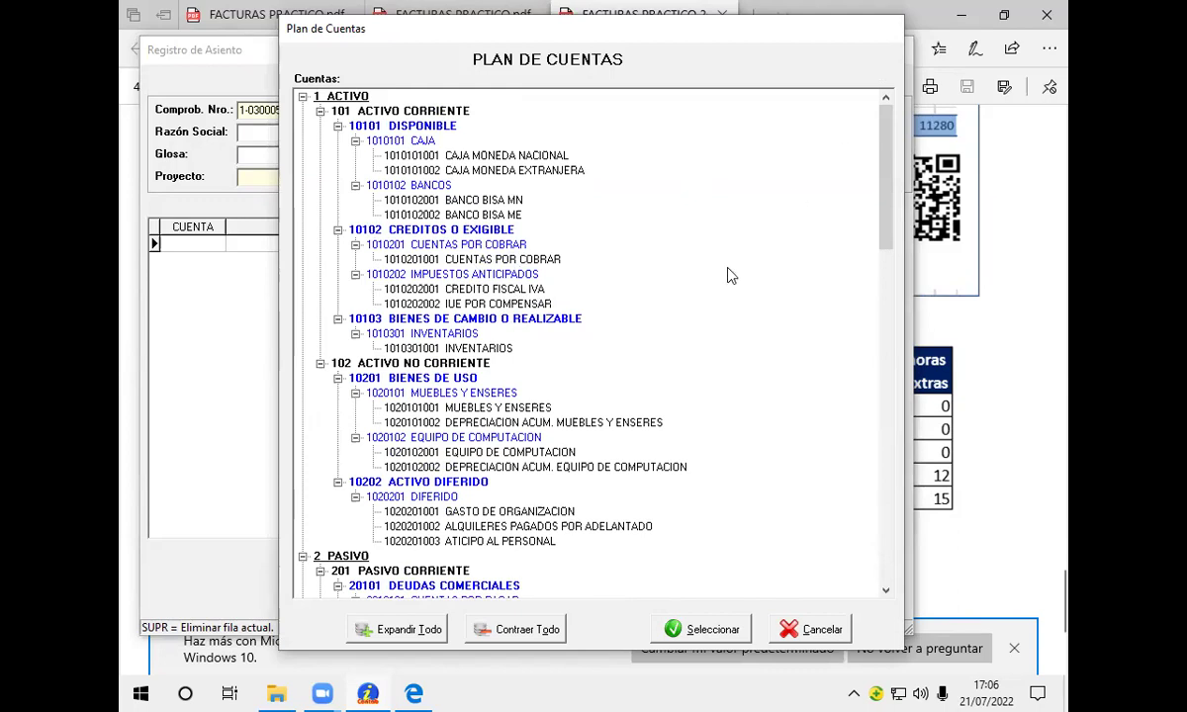
key("Escape")
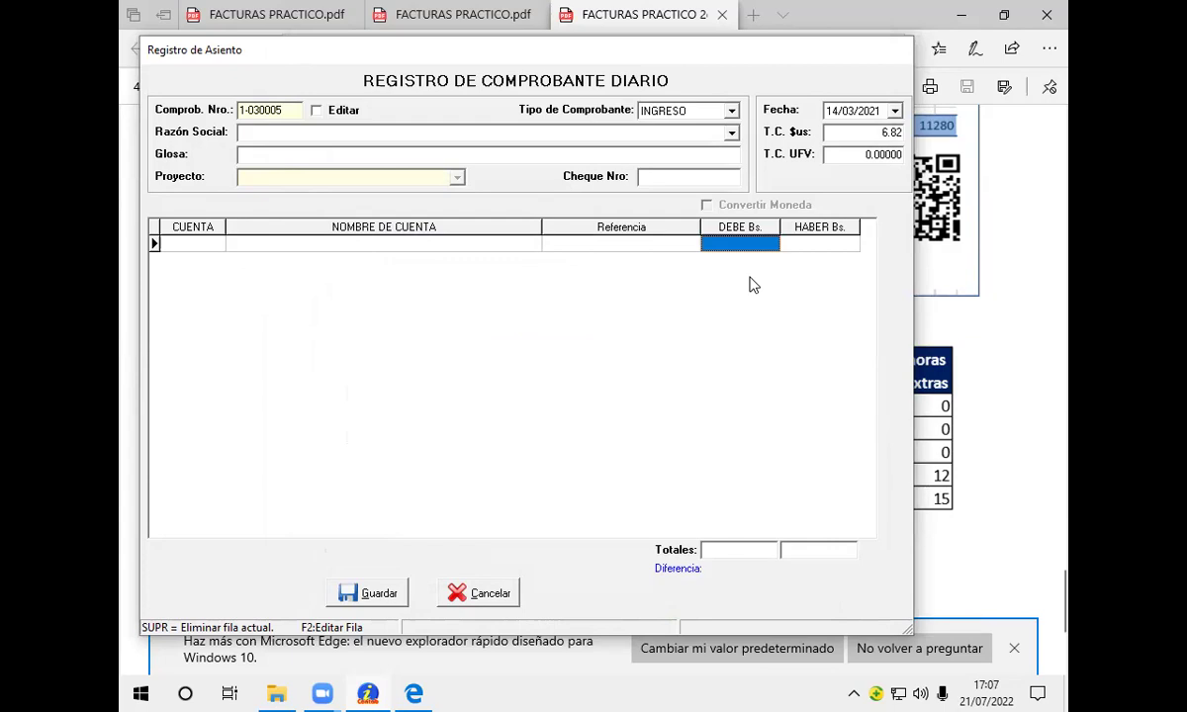
key("F2")
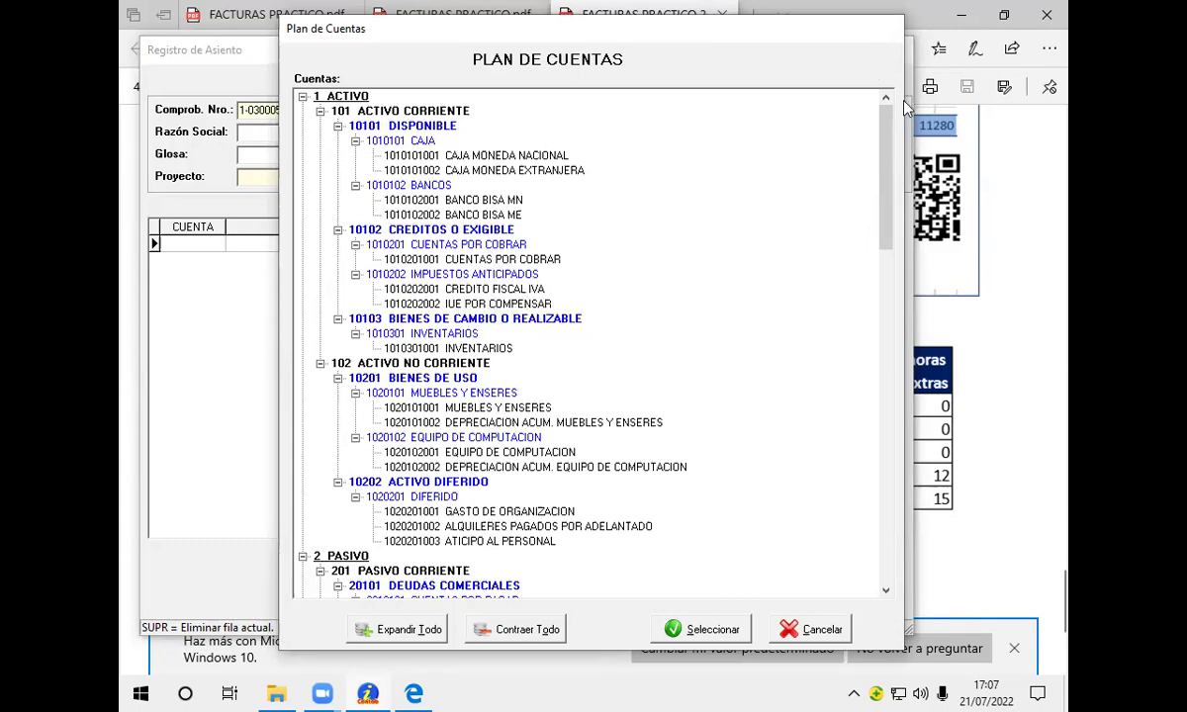
key("Escape")
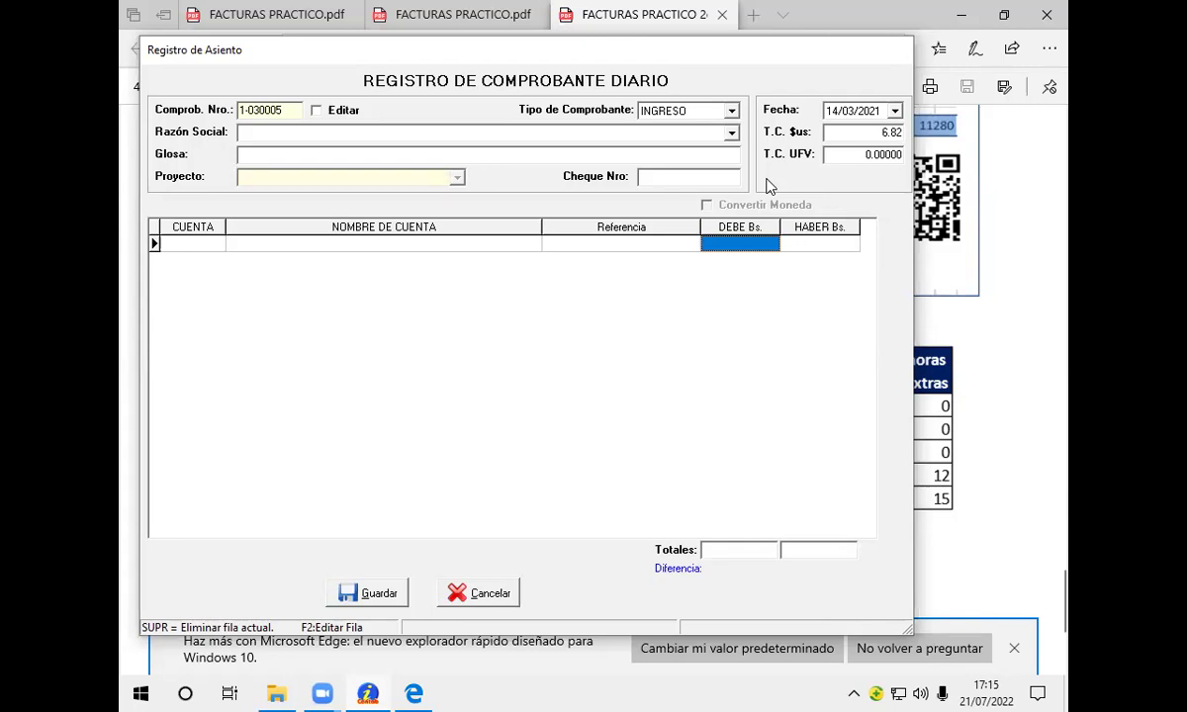
Cancel unsaved voucher 1-030005, minimize iContab and hide the remaining windows to show the desktop
left_click(501, 596)
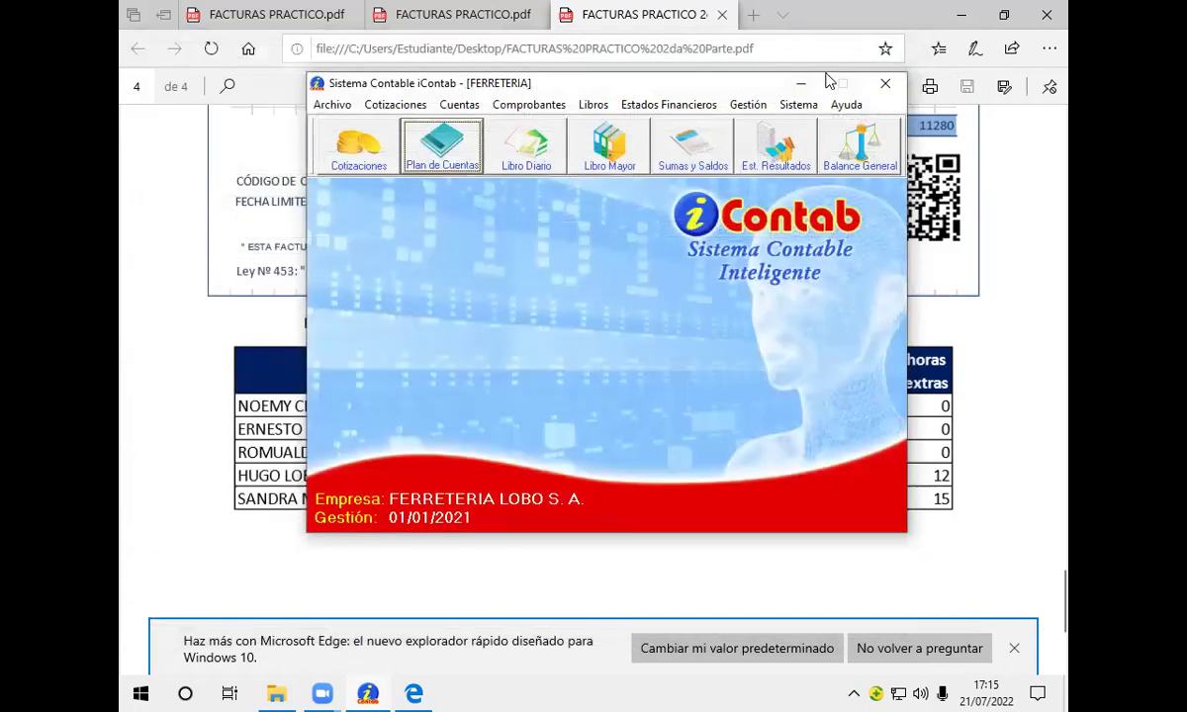
left_click(801, 89)
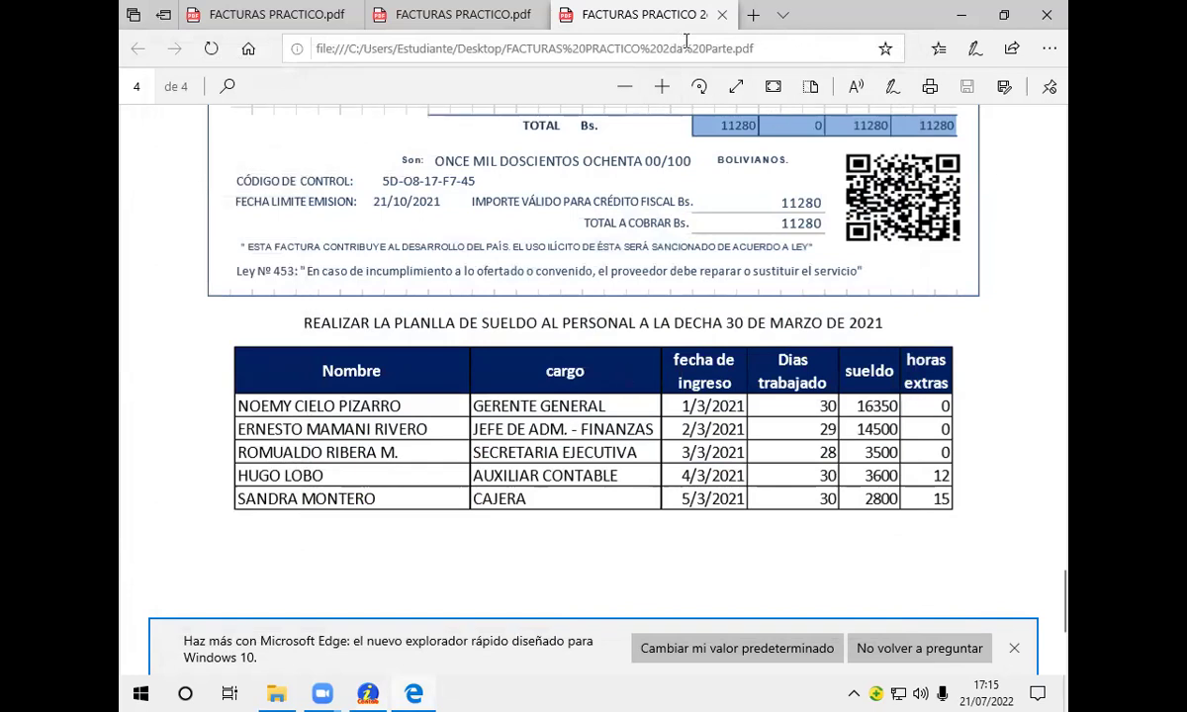
key("alt+Tab")
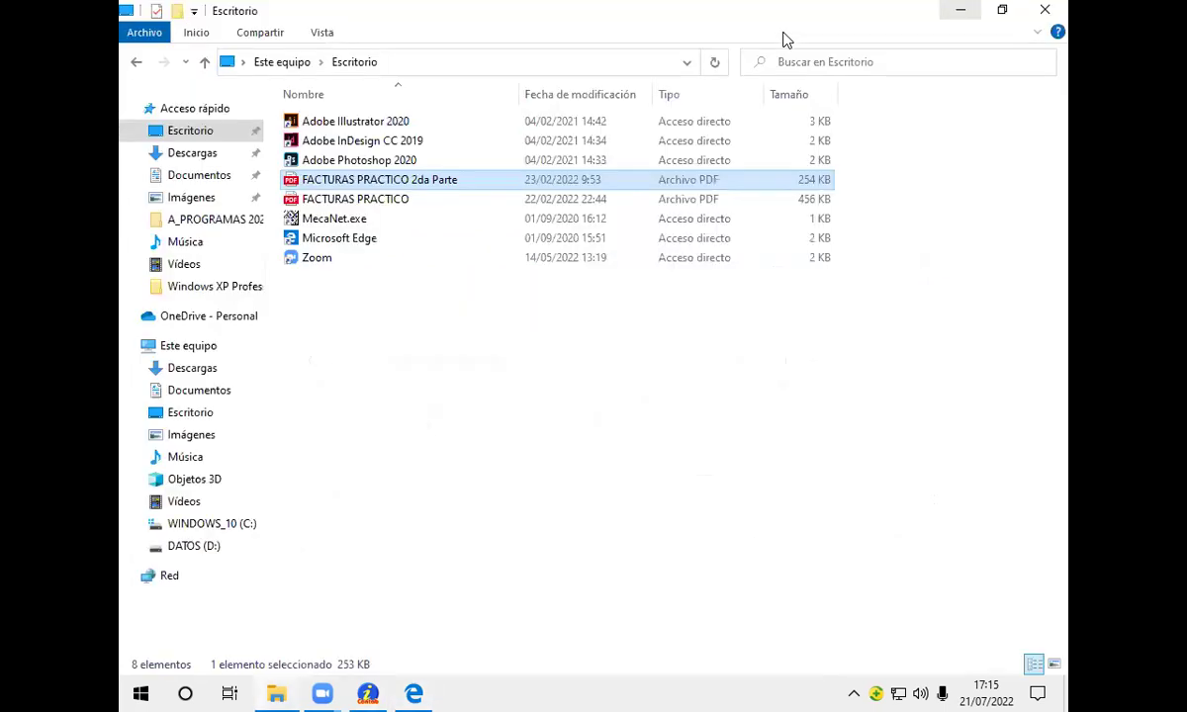
key("super+d")
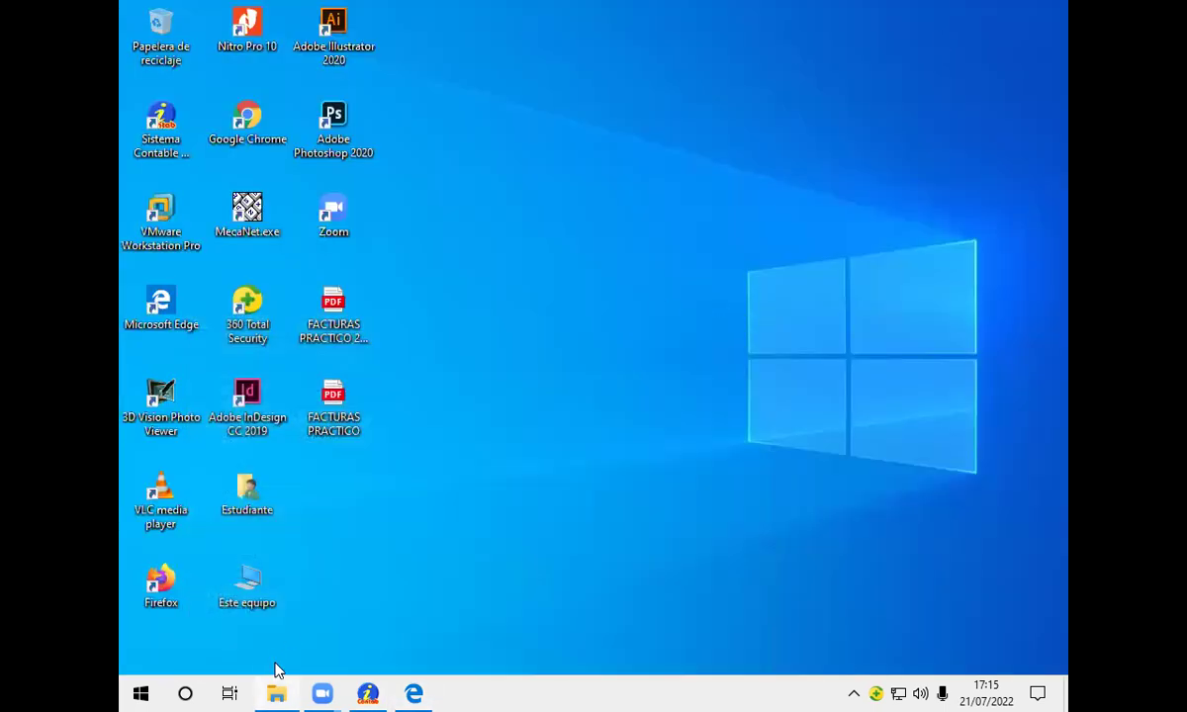
Launch Google Chrome from the desktop and postpone the 360 Total Security plugin prompt
double_click(164, 595)
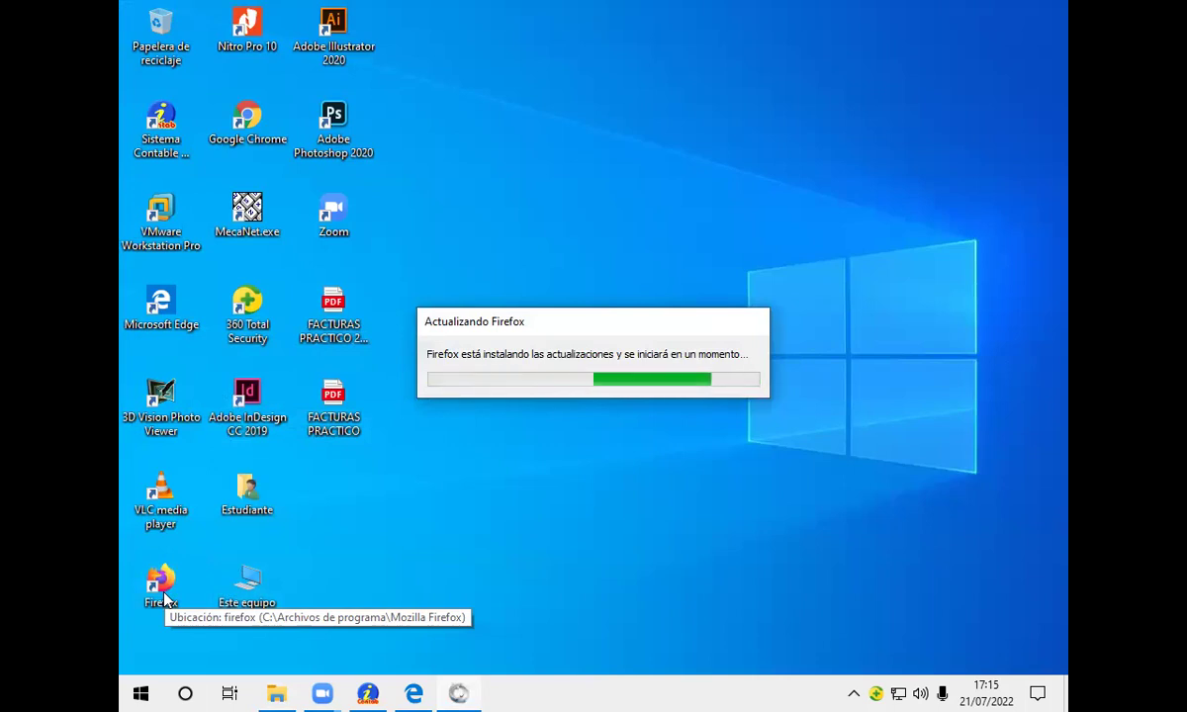
double_click(255, 129)
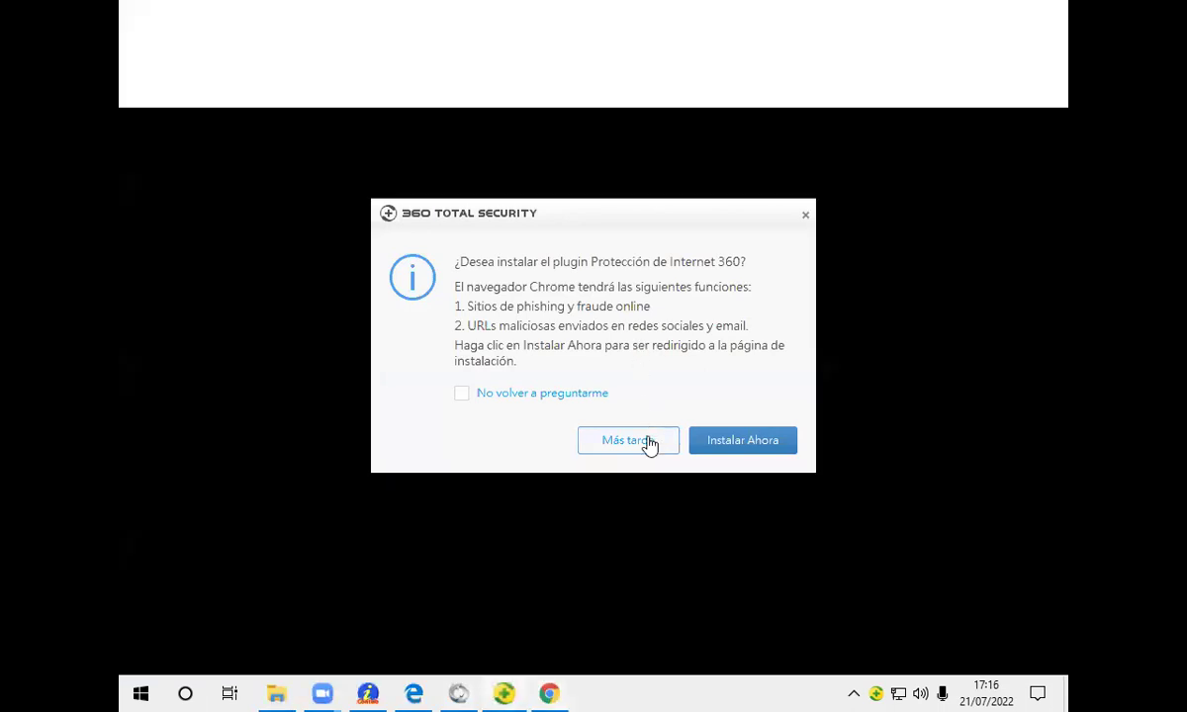
left_click(645, 441)
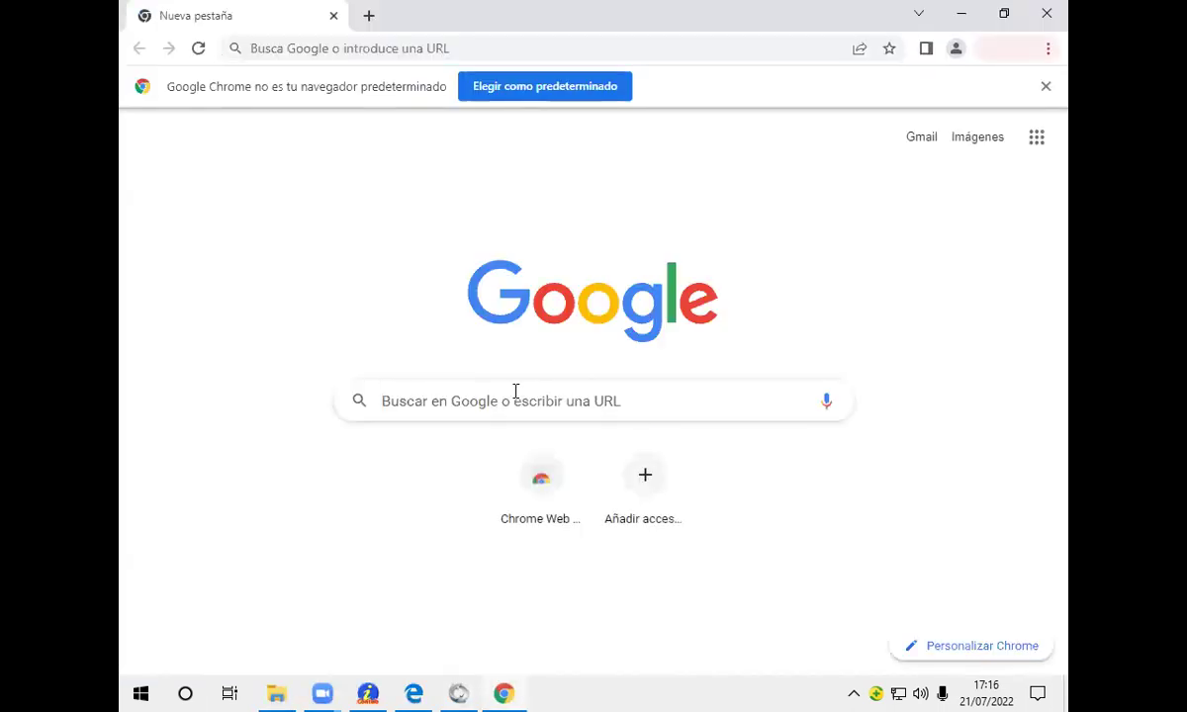
Search Google for 'campus virtual CUMBRE' and open the Campus Cumbre Virtual result
left_click(500, 45)
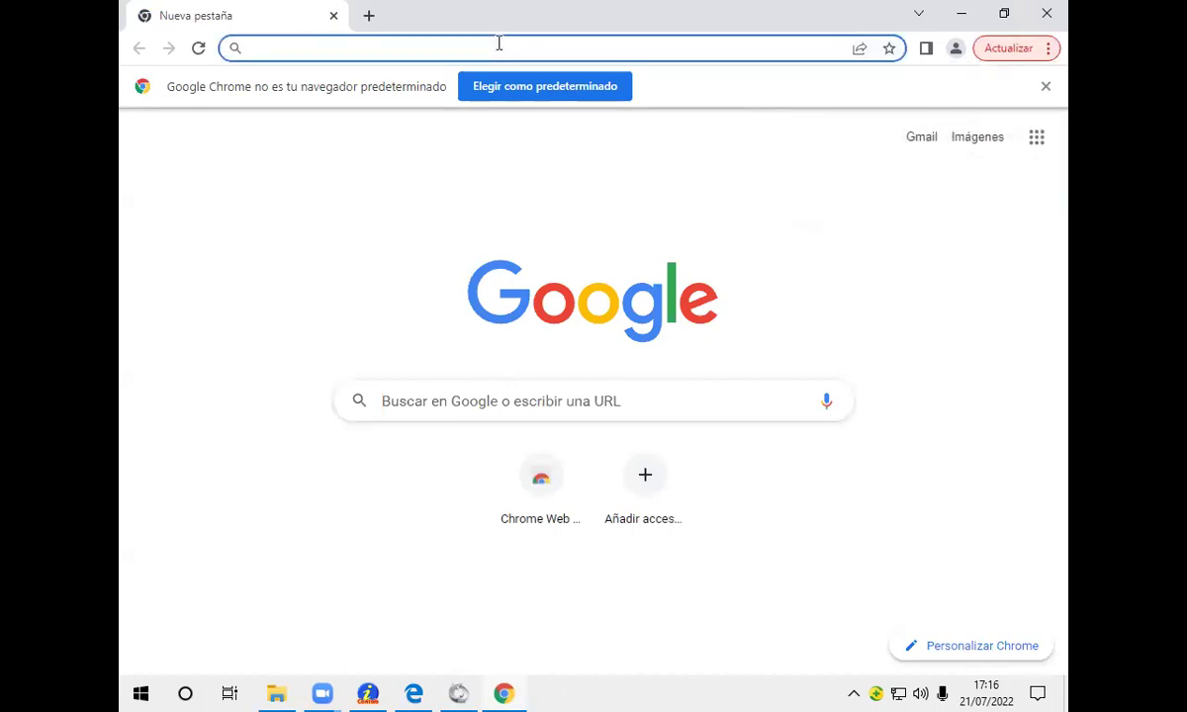
type("C")
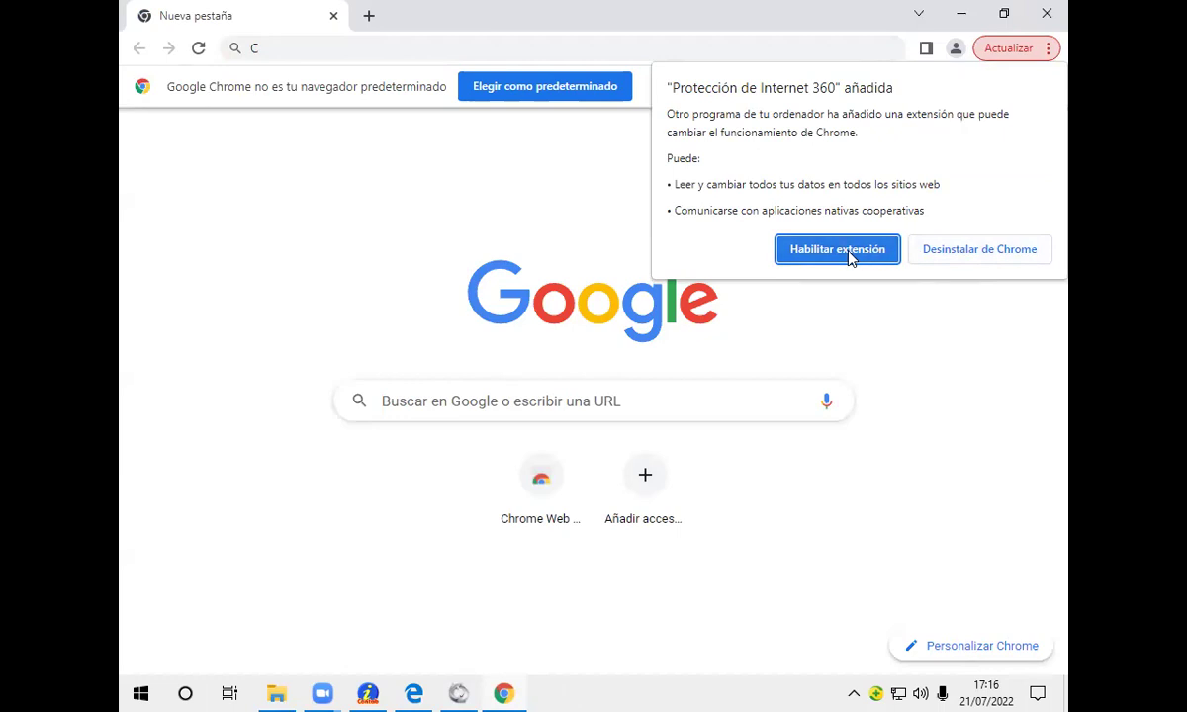
left_click(363, 48)
type("C")
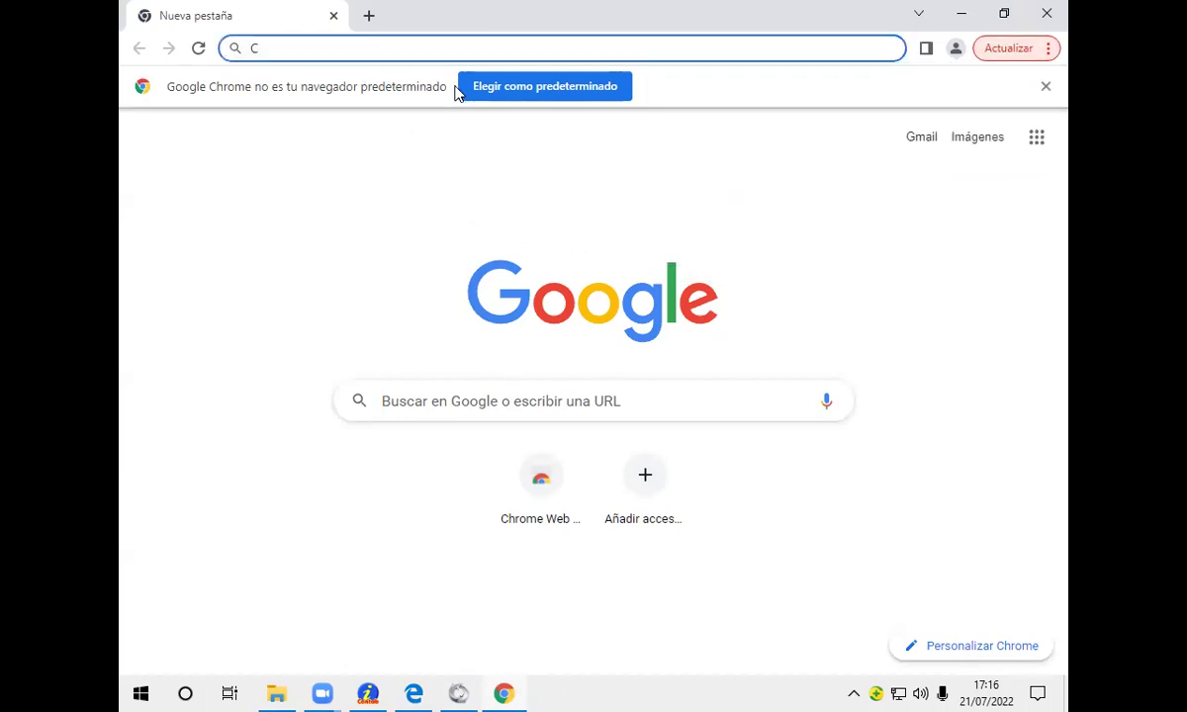
type("AMPUS")
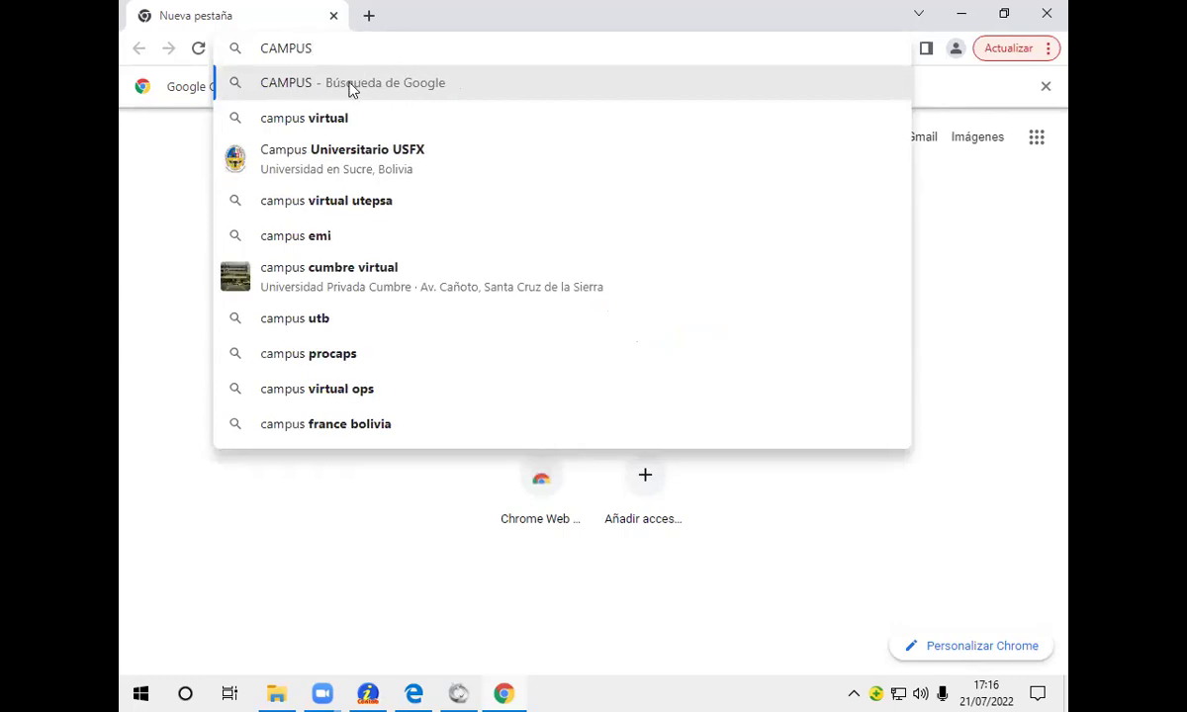
left_click(358, 117)
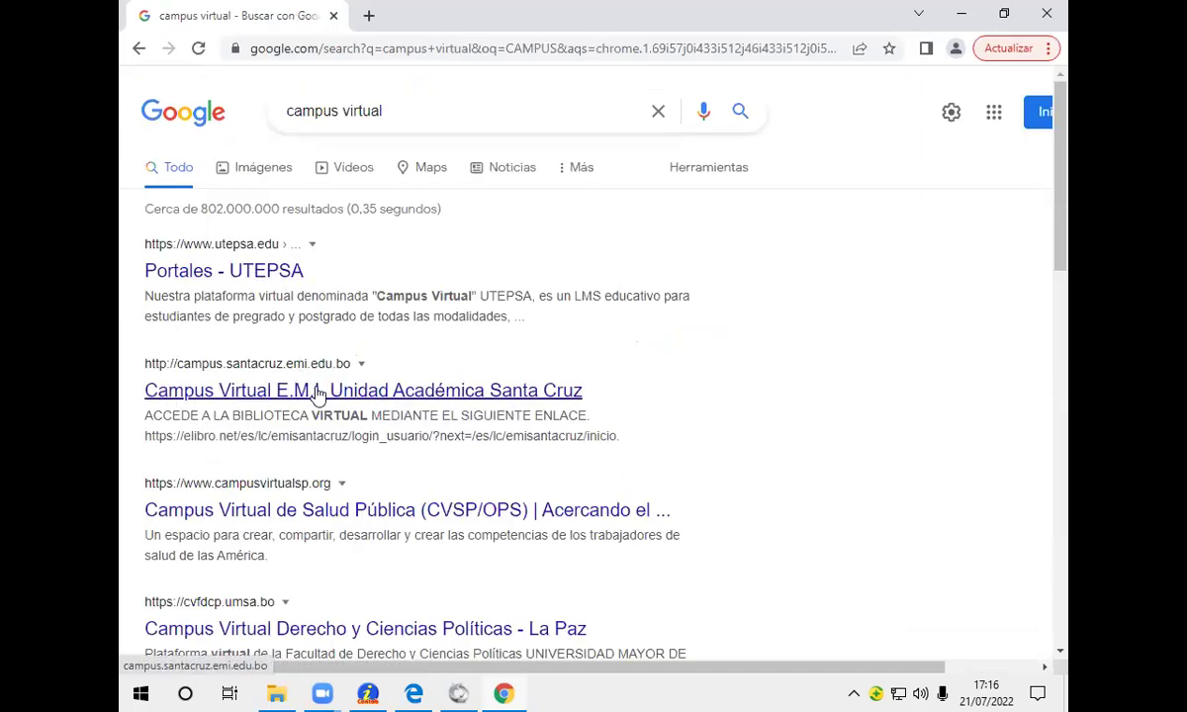
left_click(403, 112)
type("CU")
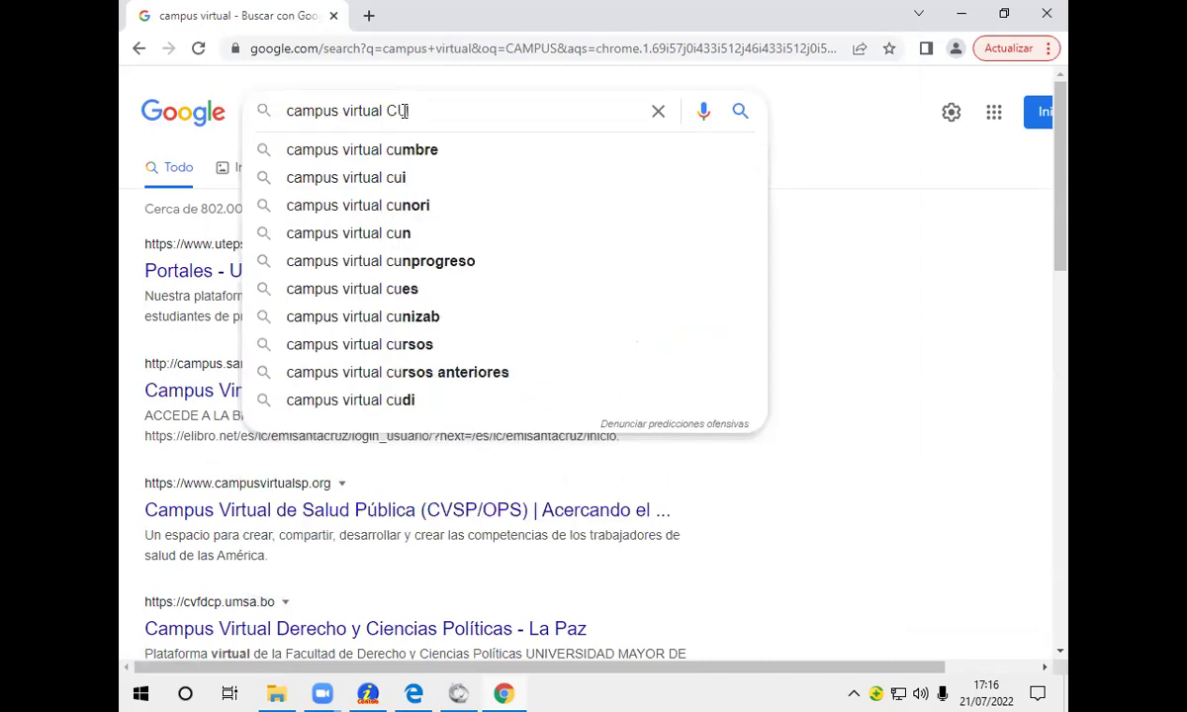
type("MBRE")
key("Return")
left_click(309, 274)
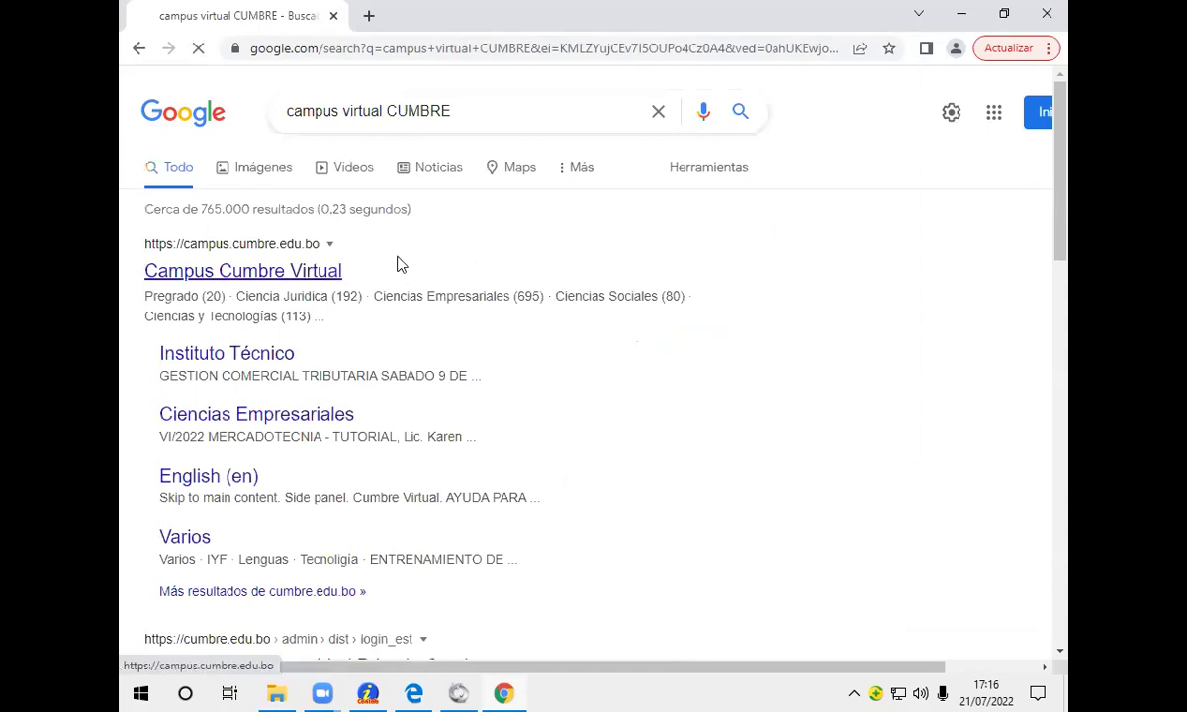
Log in to campus.cumbre.edu.bo with the student's e-mail address and account password
left_click(985, 99)
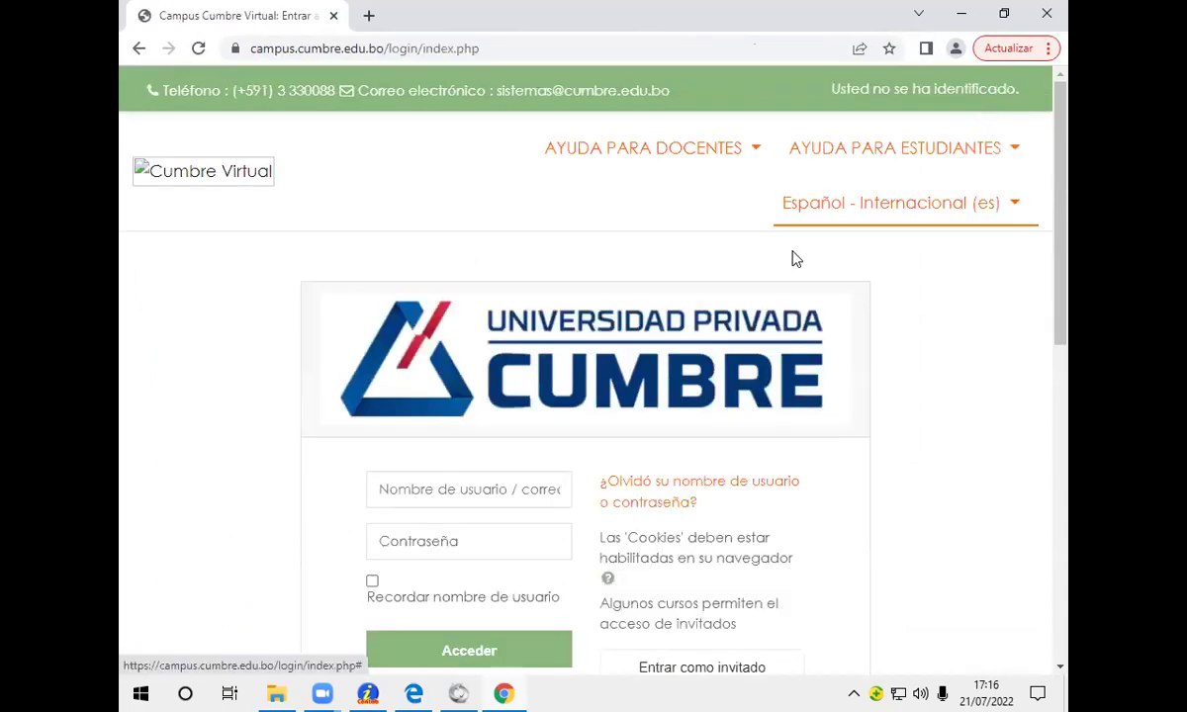
left_click(547, 487)
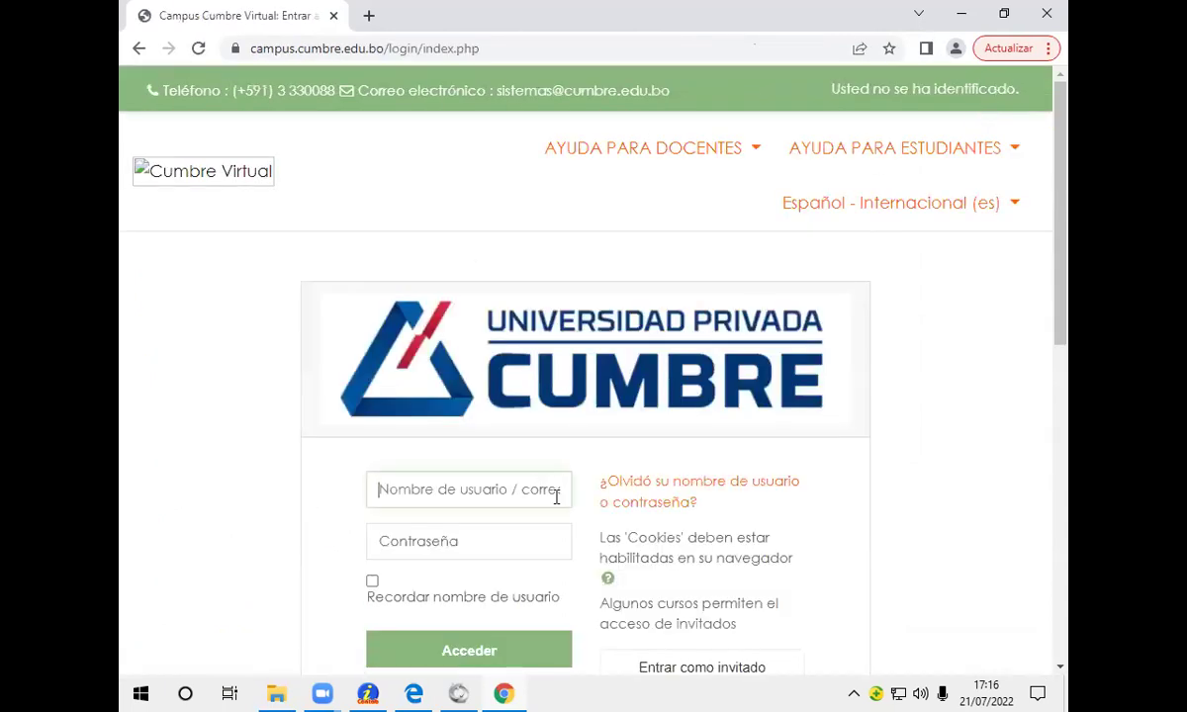
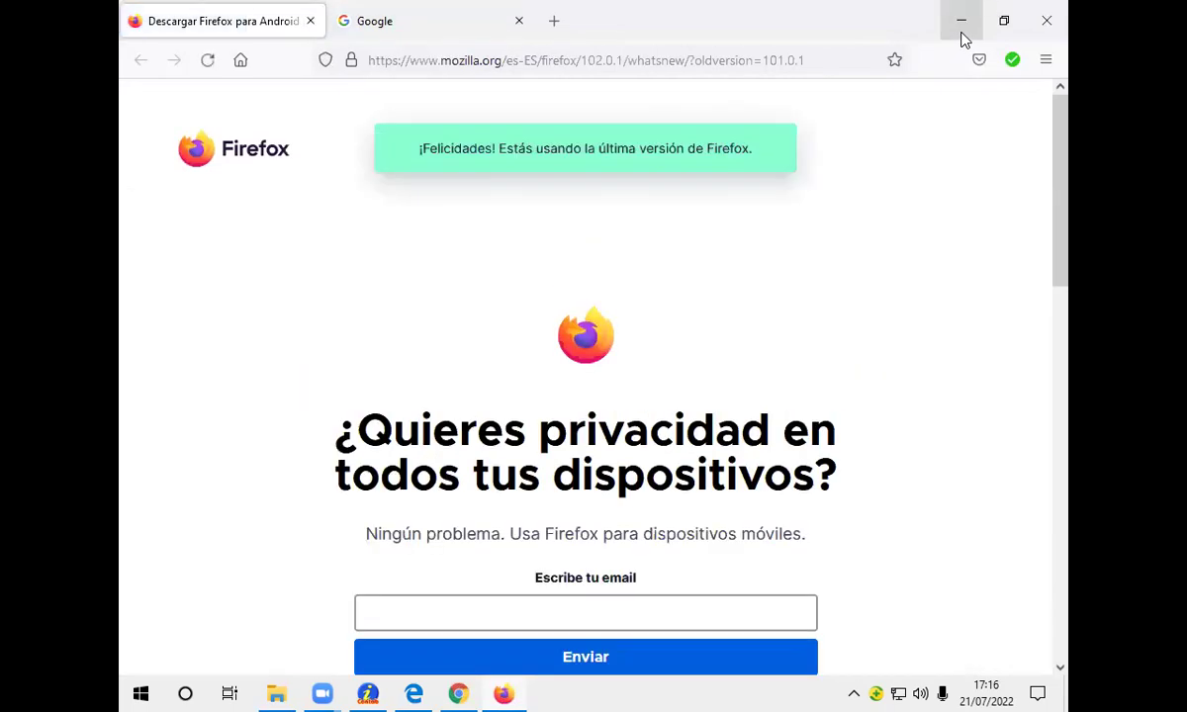
left_click(961, 34)
key("BackSpace")
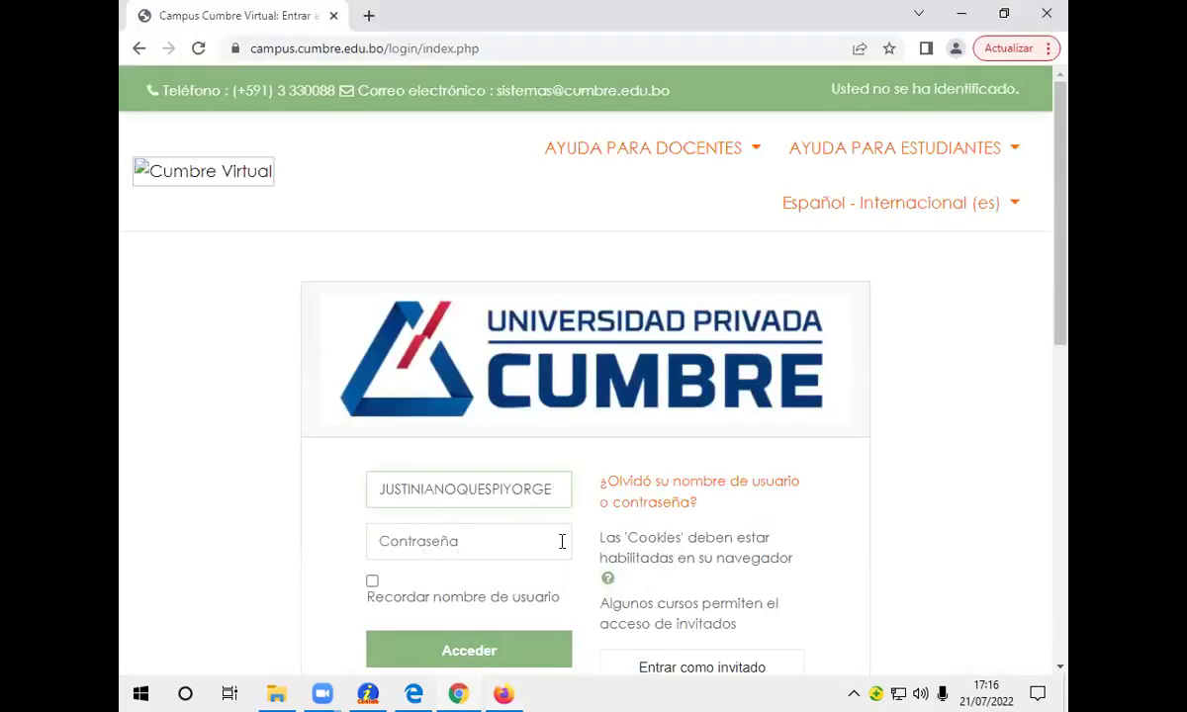
key("BackSpace")
key("BackSpace")
key("BackSpace")
key("BackSpace")
key("BackSpace")
key("BackSpace")
key("BackSpace")
key("BackSpace")
key("BackSpace")
key("BackSpace")
key("BackSpace")
key("BackSpace")
key("BackSpace")
key("BackSpace")
key("BackSpace")
key("BackSpace")
key("BackSpace")
key("BackSpace")
key("BackSpace")
key("BackSpace")
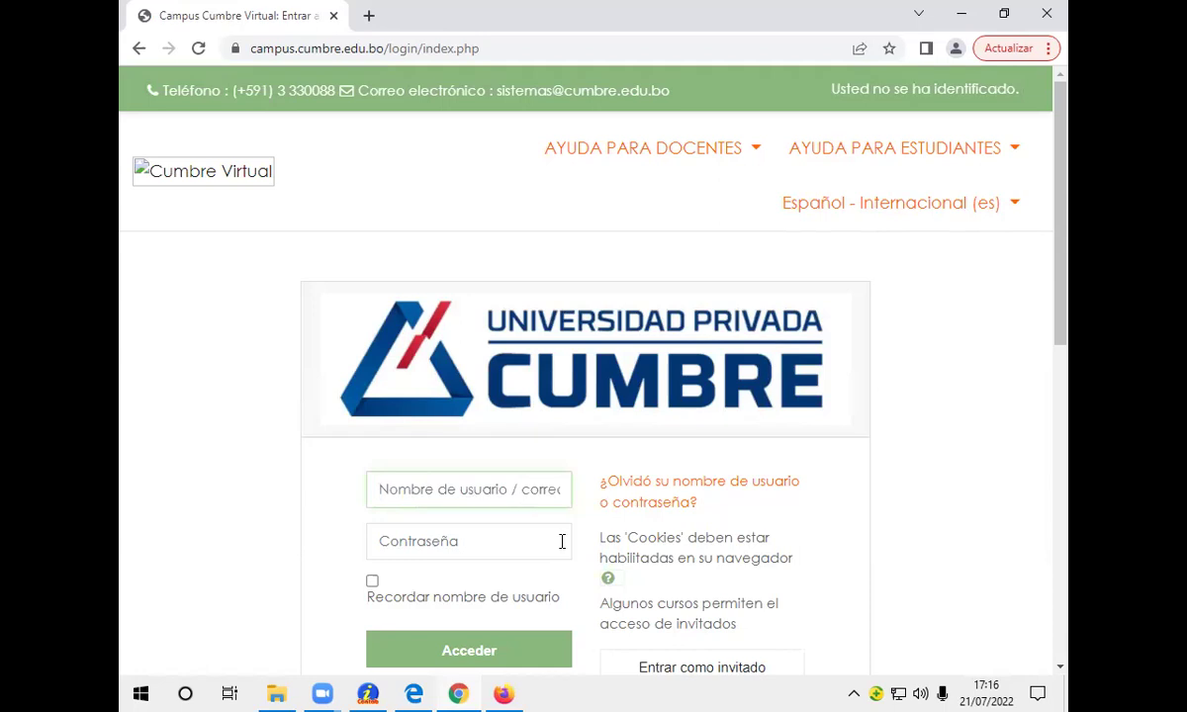
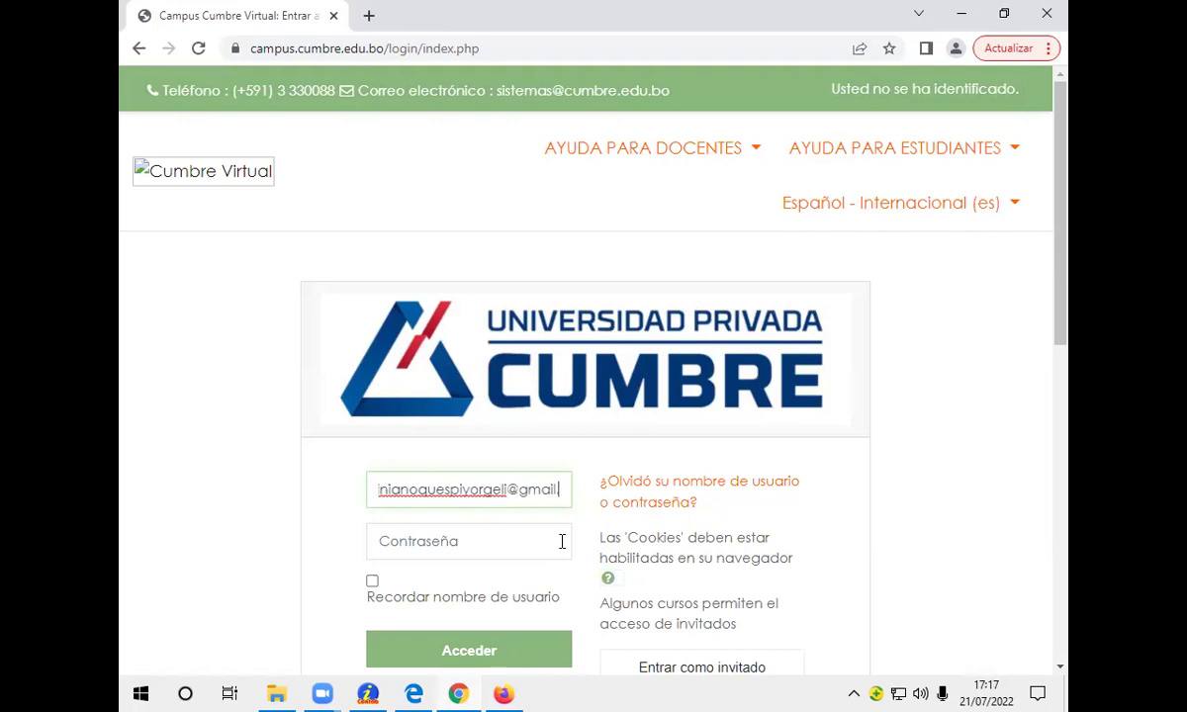
left_click(561, 542)
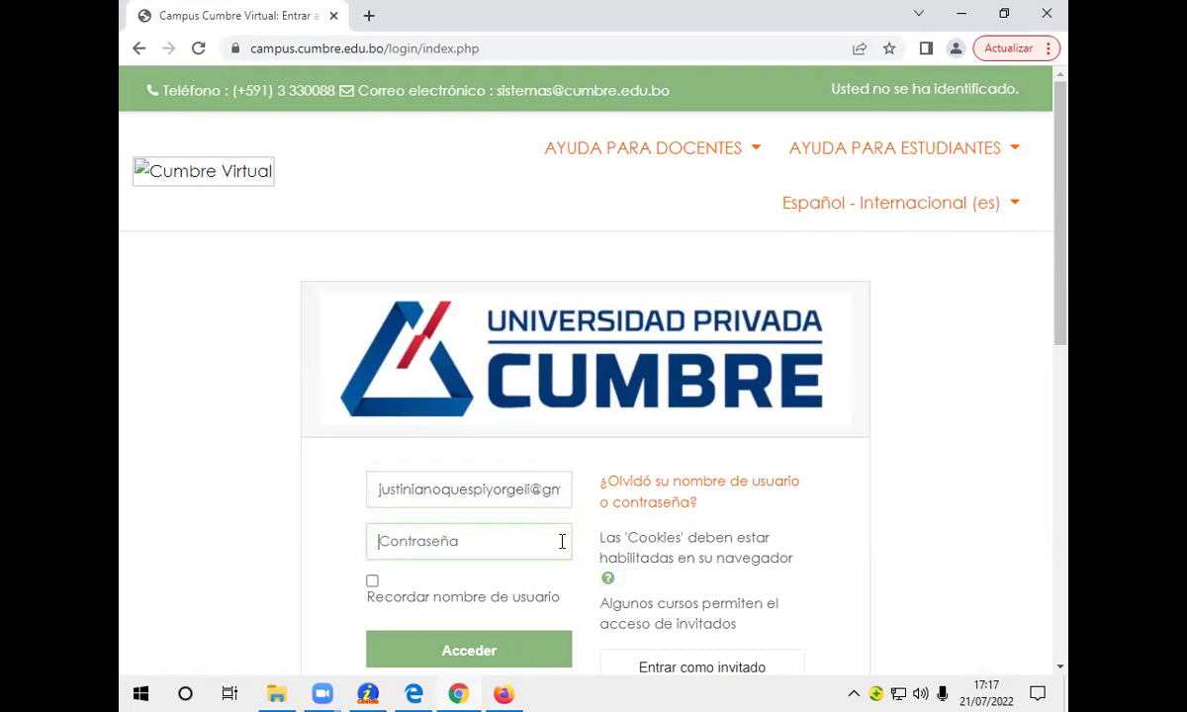
type("•••")
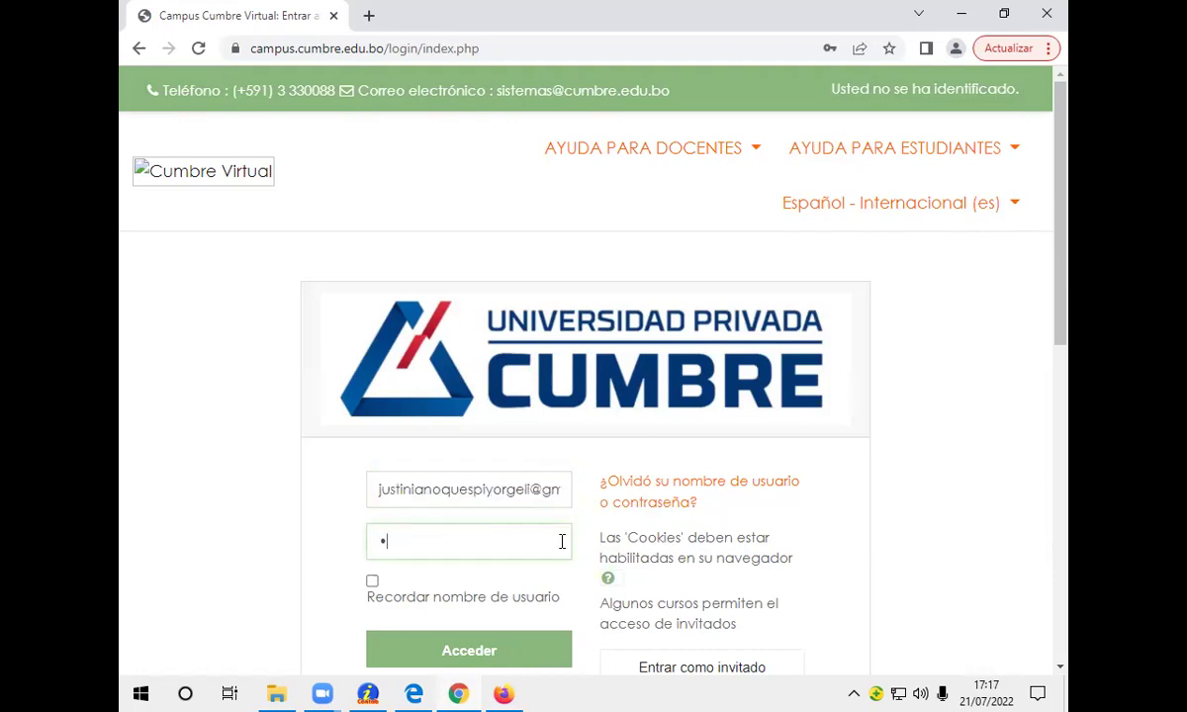
type("•••••••••")
key("Return")
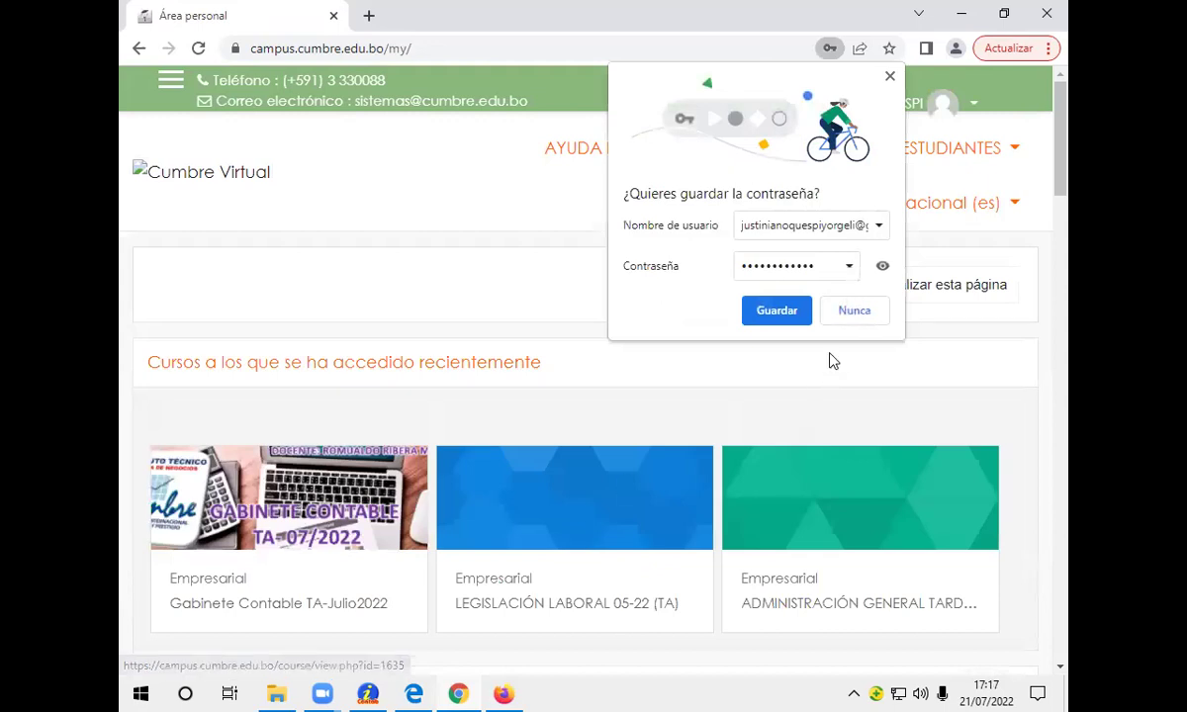
Decline saving the password, open Gabinete Contable TA-Julio2022, then Practico Archivo del sistema's Agregar entrega
left_click(853, 313)
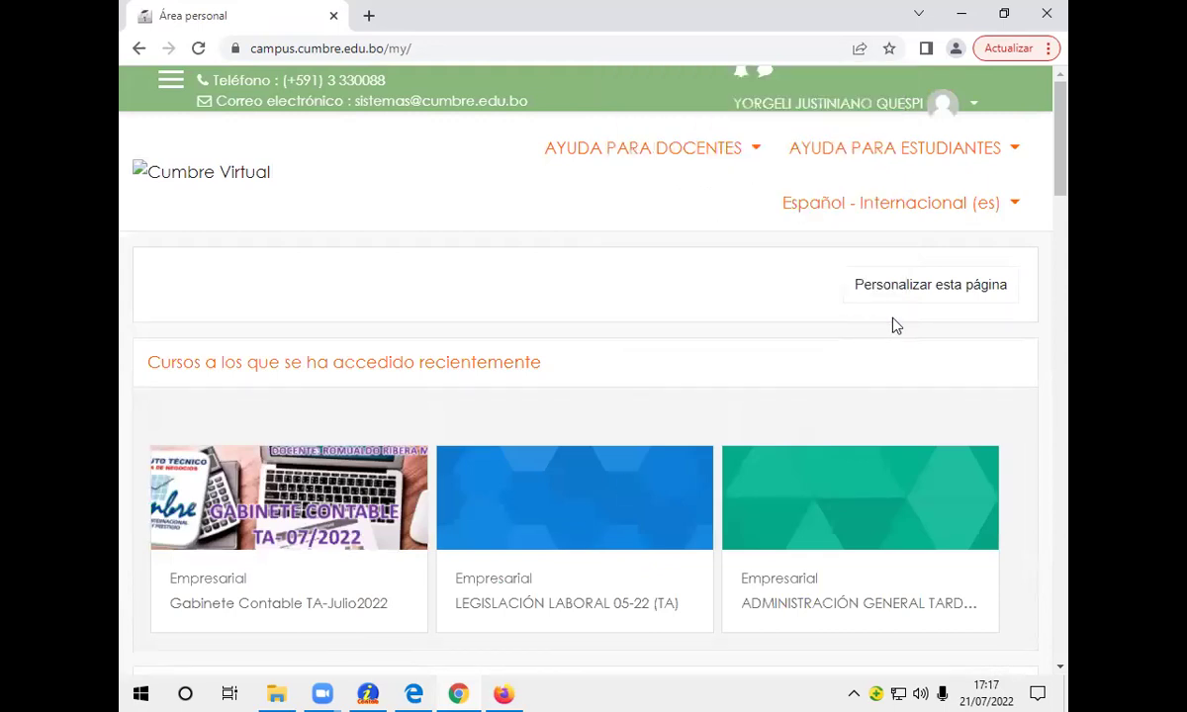
left_click(368, 609)
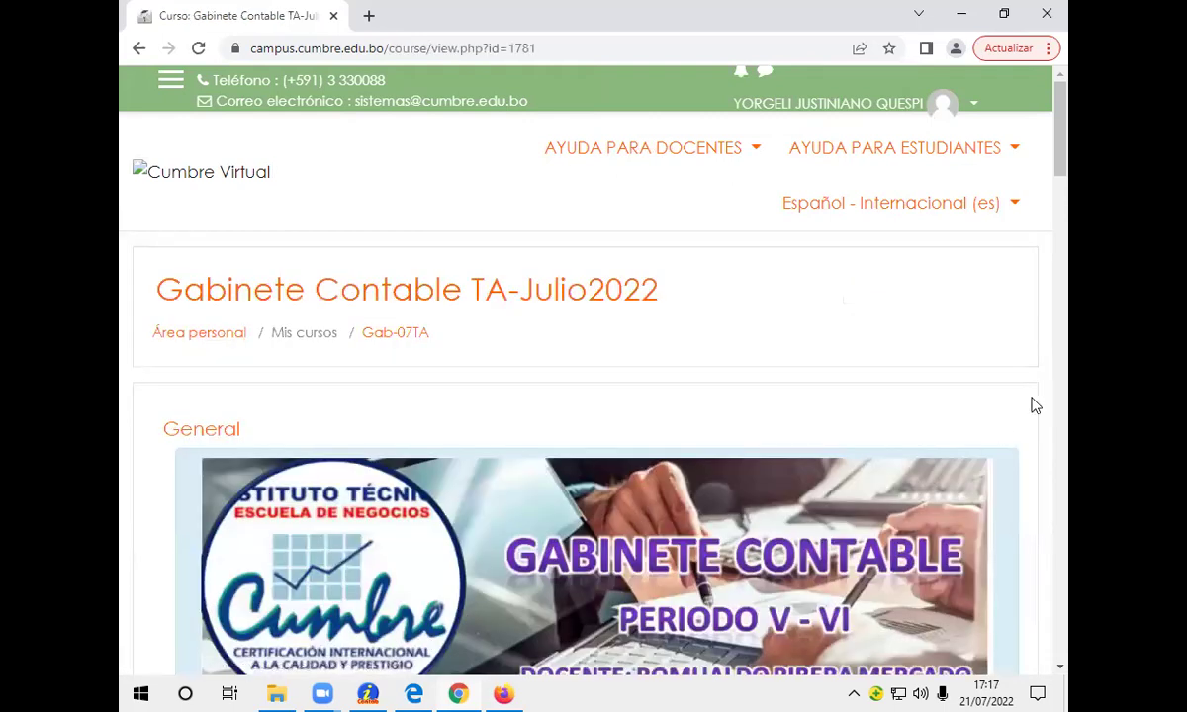
left_click_drag(1065, 172, 1061, 516)
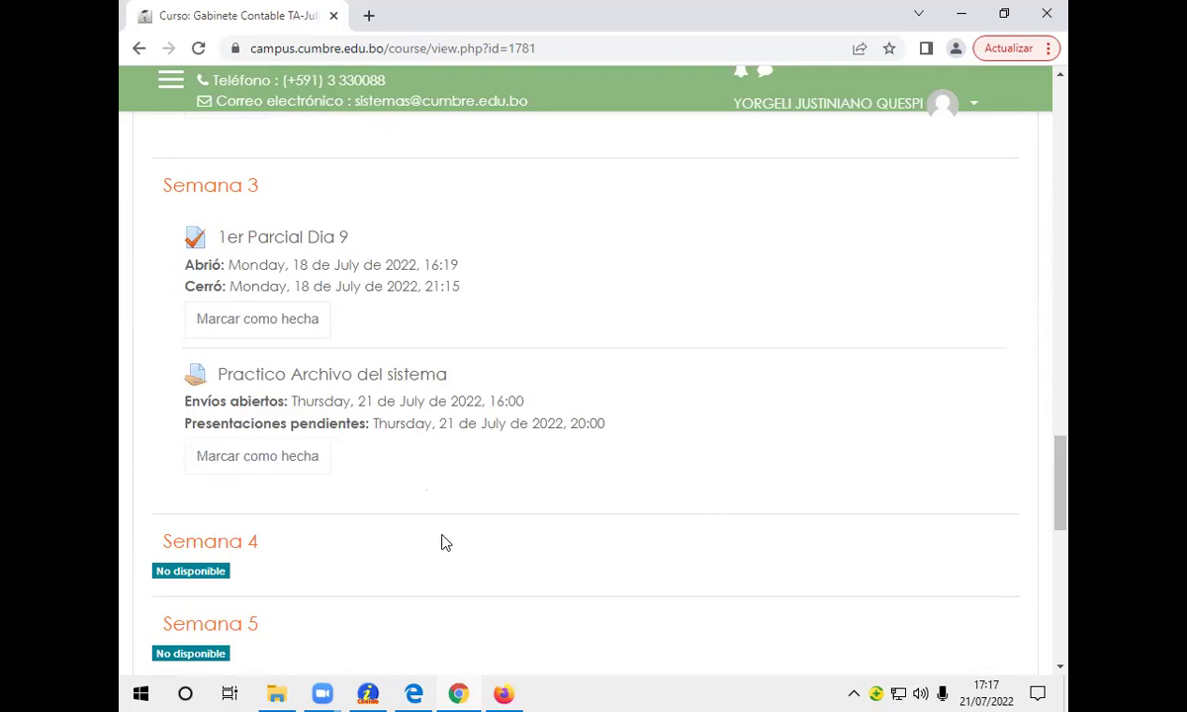
left_click(386, 377)
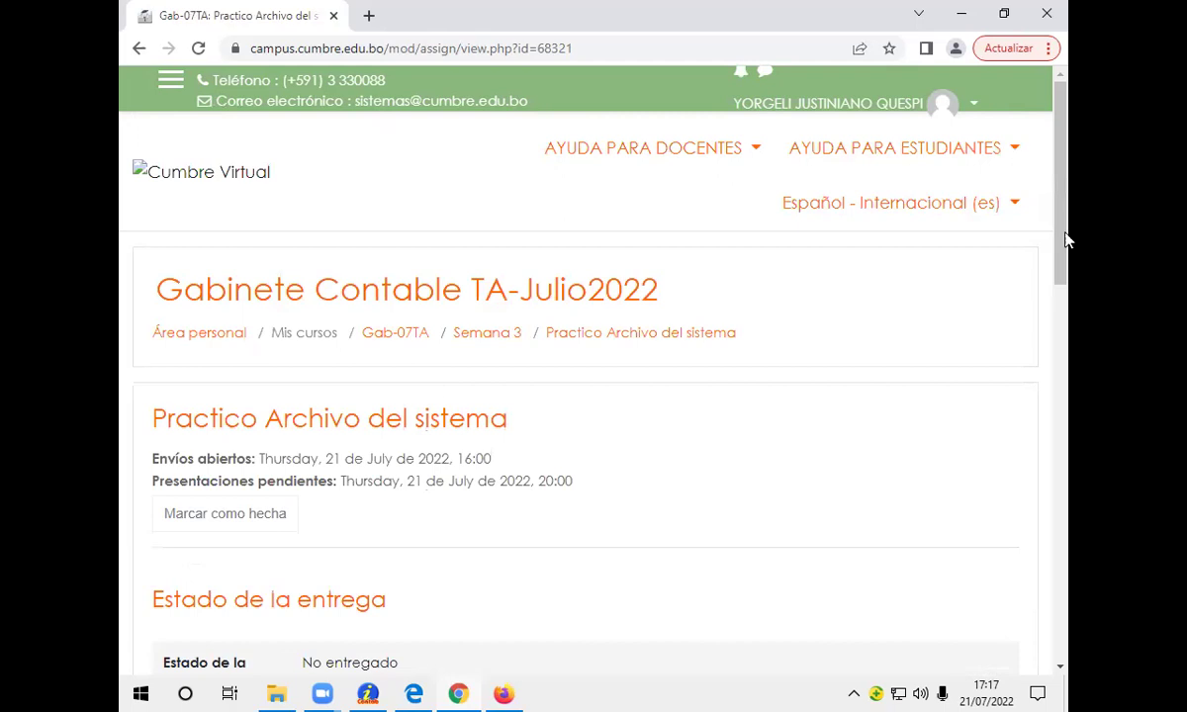
left_click_drag(1068, 239, 1068, 394)
left_click(546, 540)
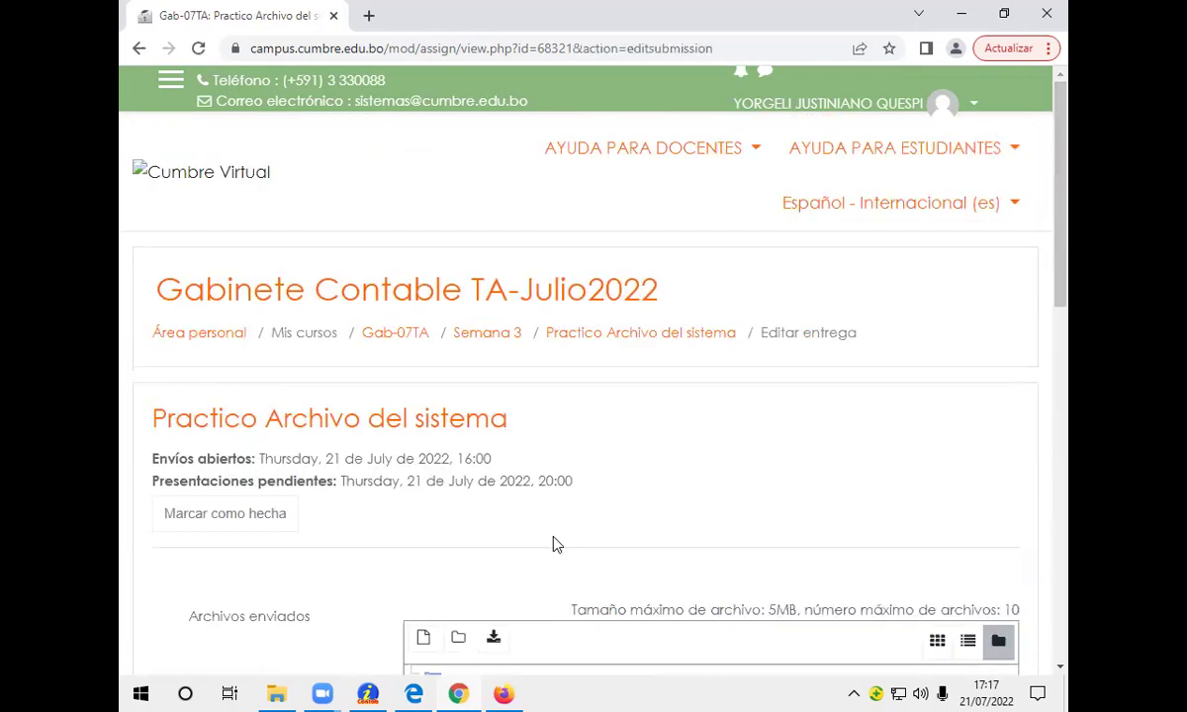
left_click_drag(1069, 292, 1068, 415)
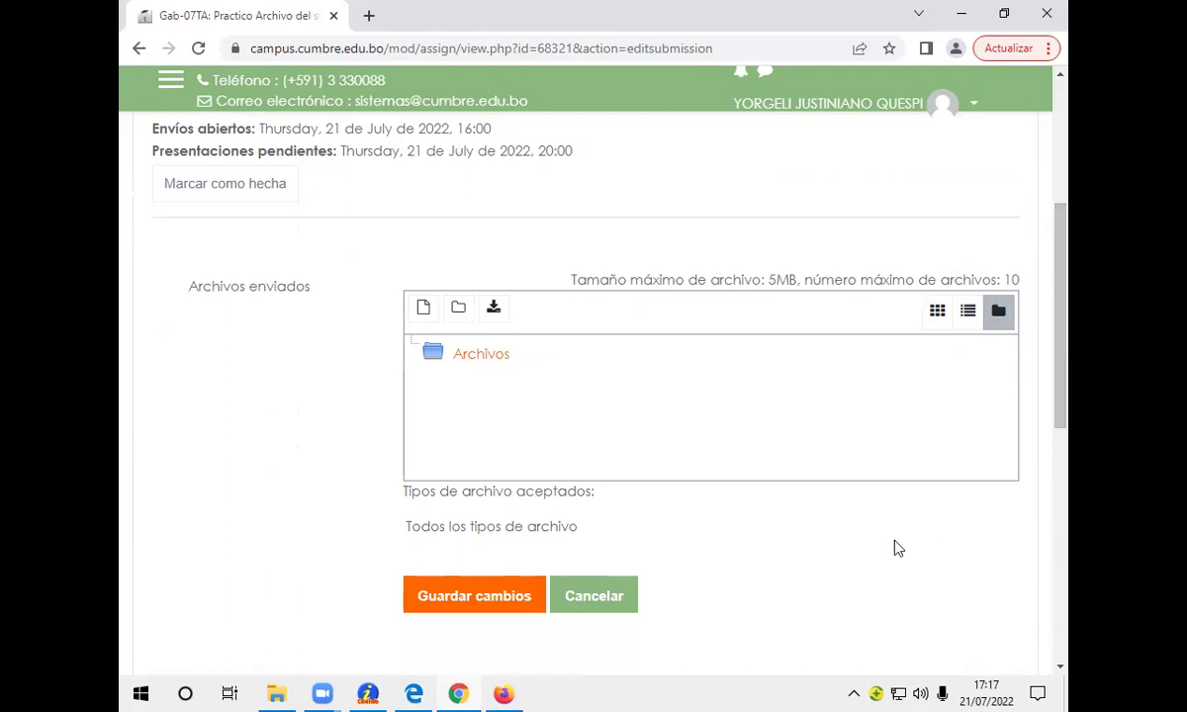
Pick FERRETERIA.FDB from the student's folder on DATOS (D:) and upload it to the submission
left_click(494, 309)
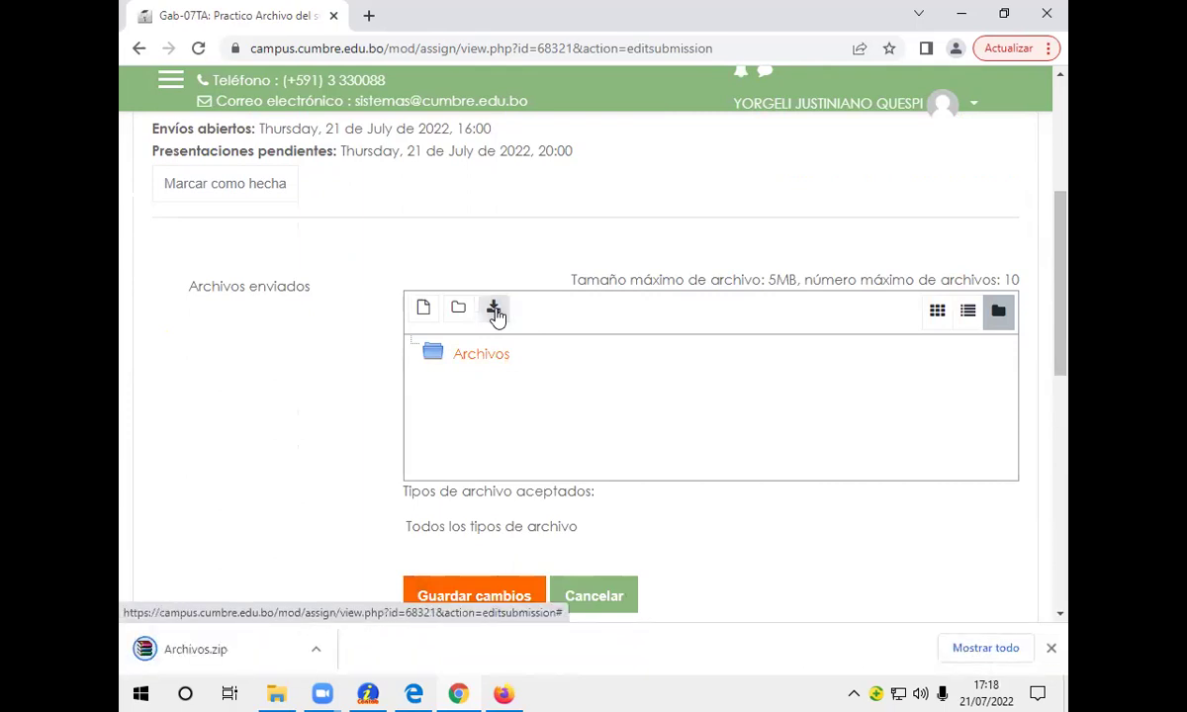
left_click(425, 310)
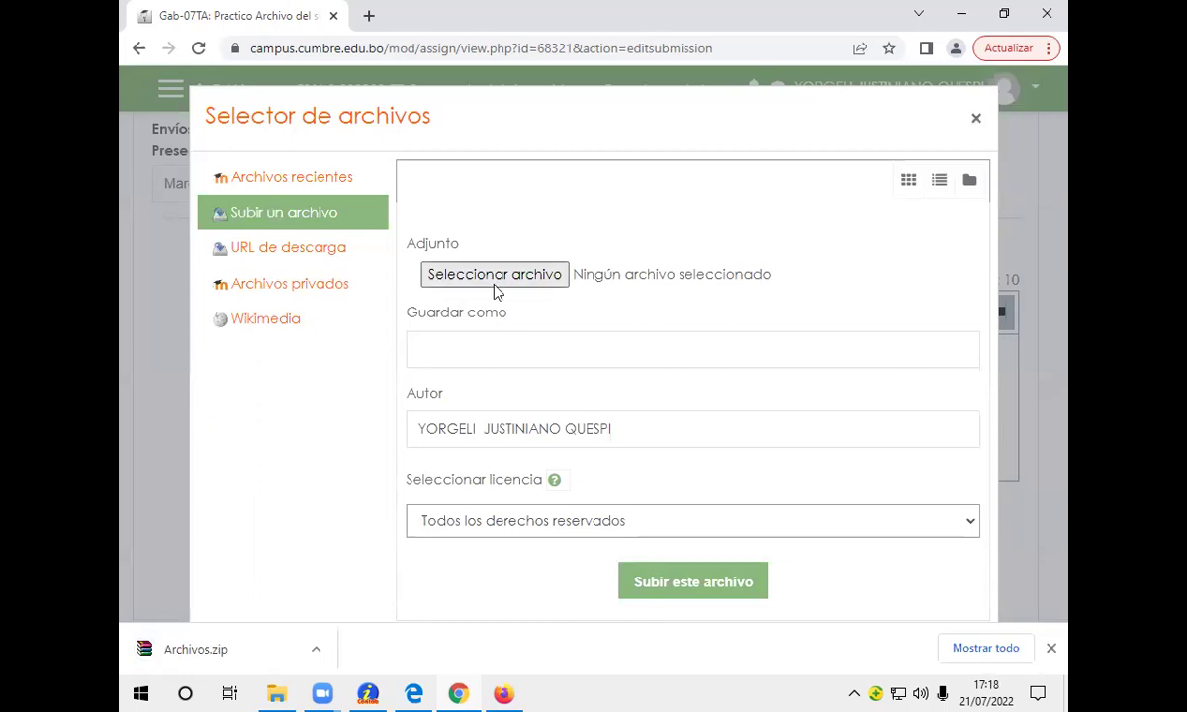
left_click(498, 282)
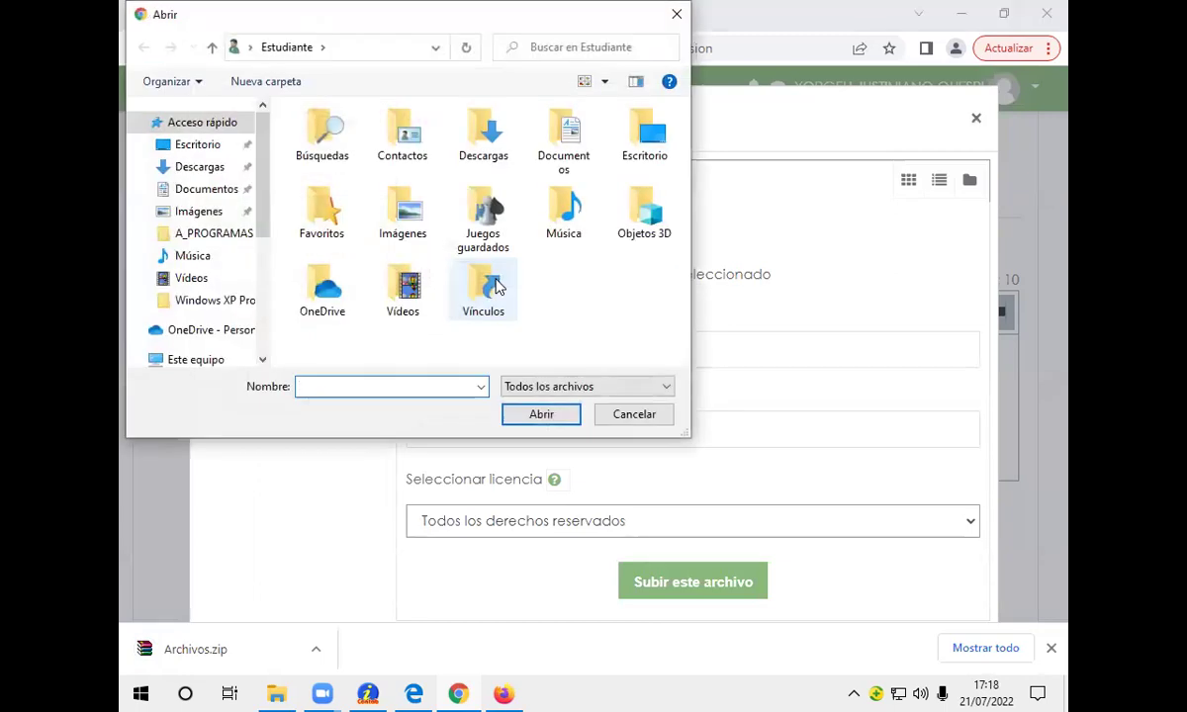
left_click_drag(262, 226, 262, 337)
left_click(231, 316)
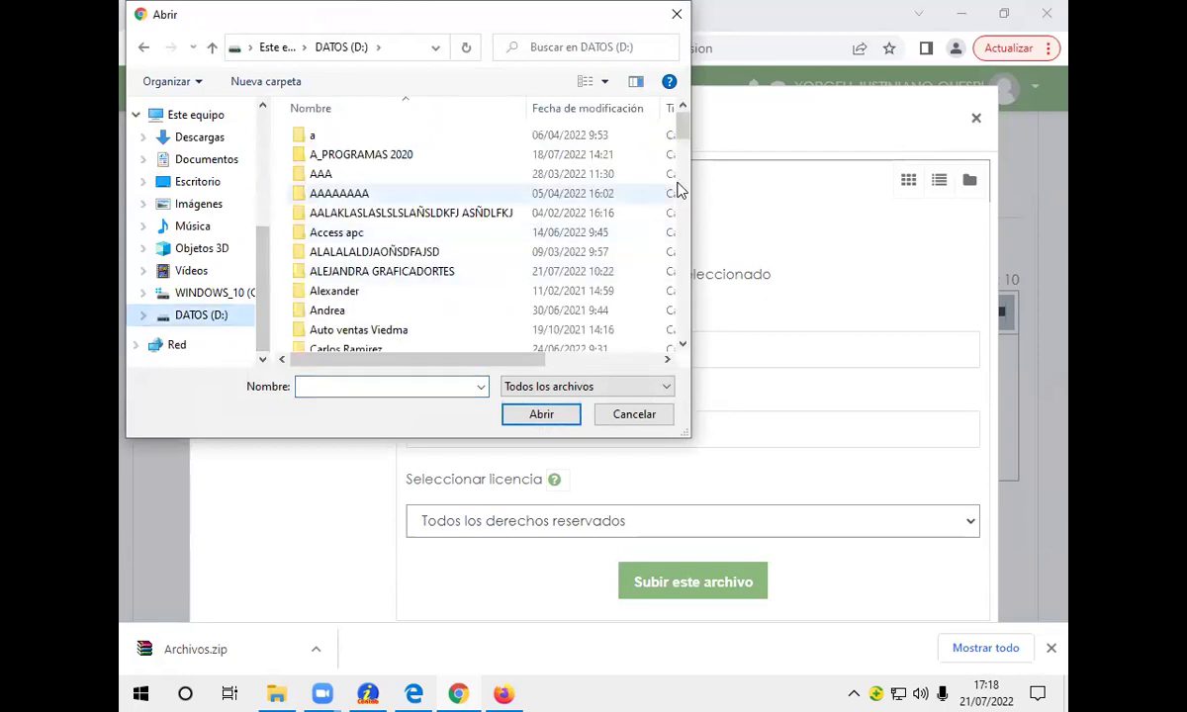
left_click_drag(683, 124, 720, 226)
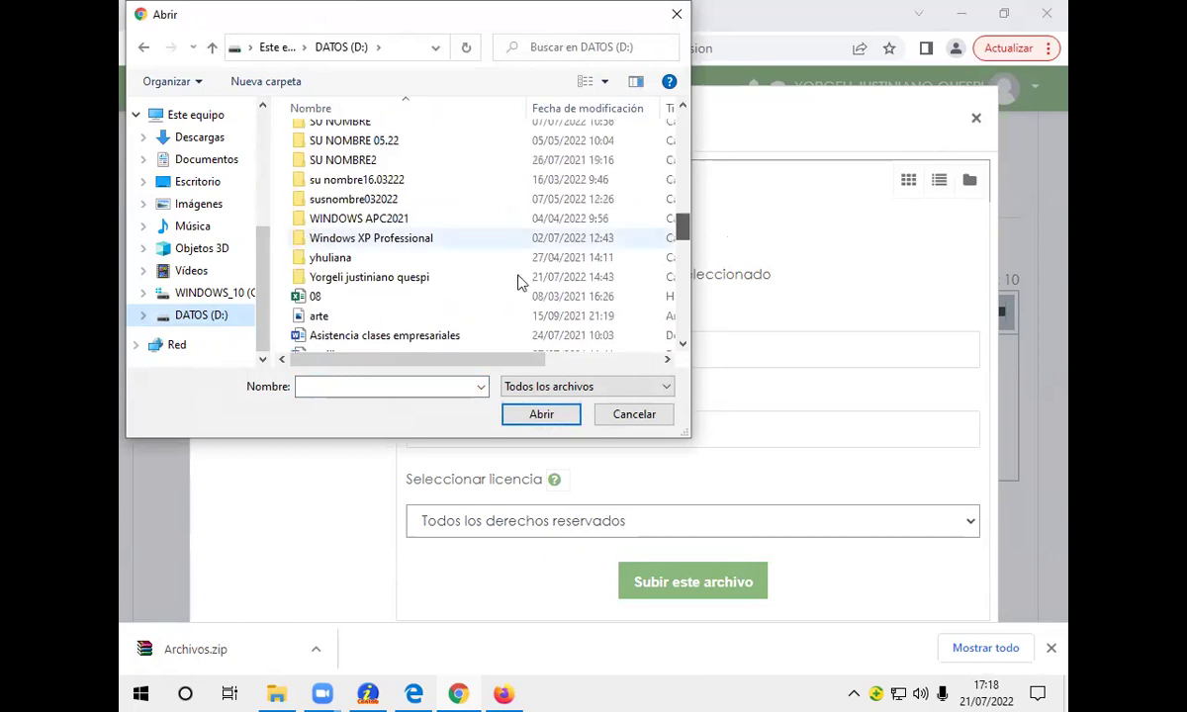
double_click(440, 289)
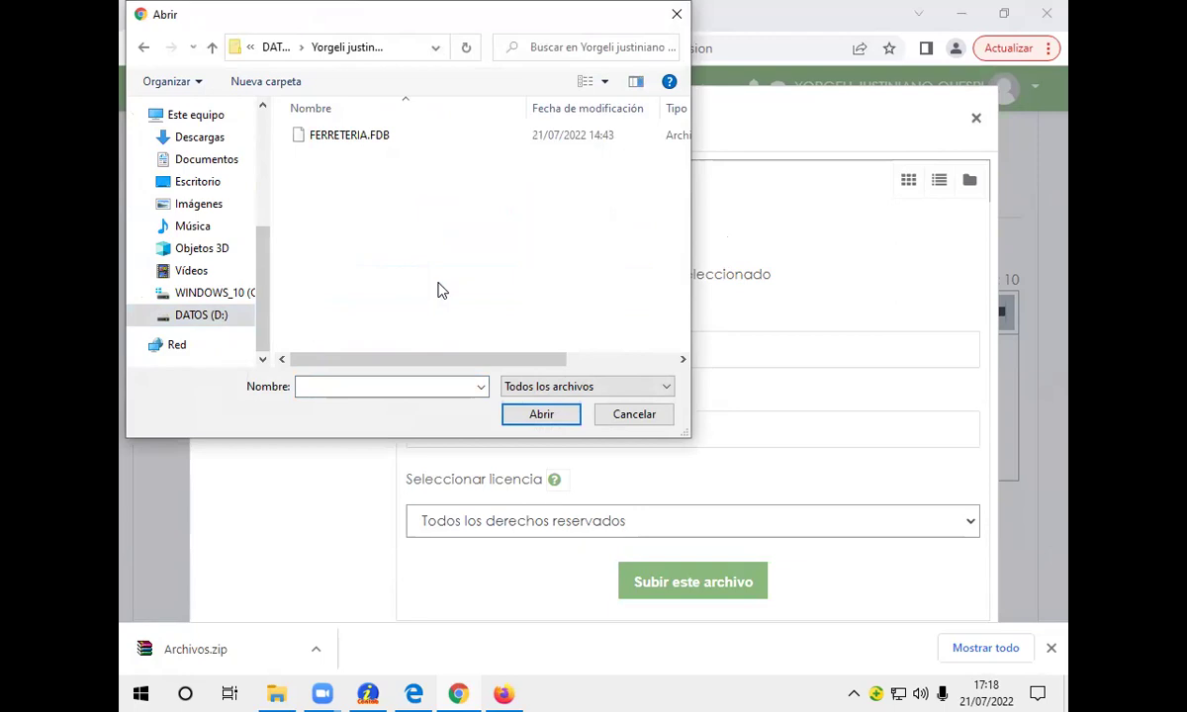
left_click(428, 136)
left_click(571, 417)
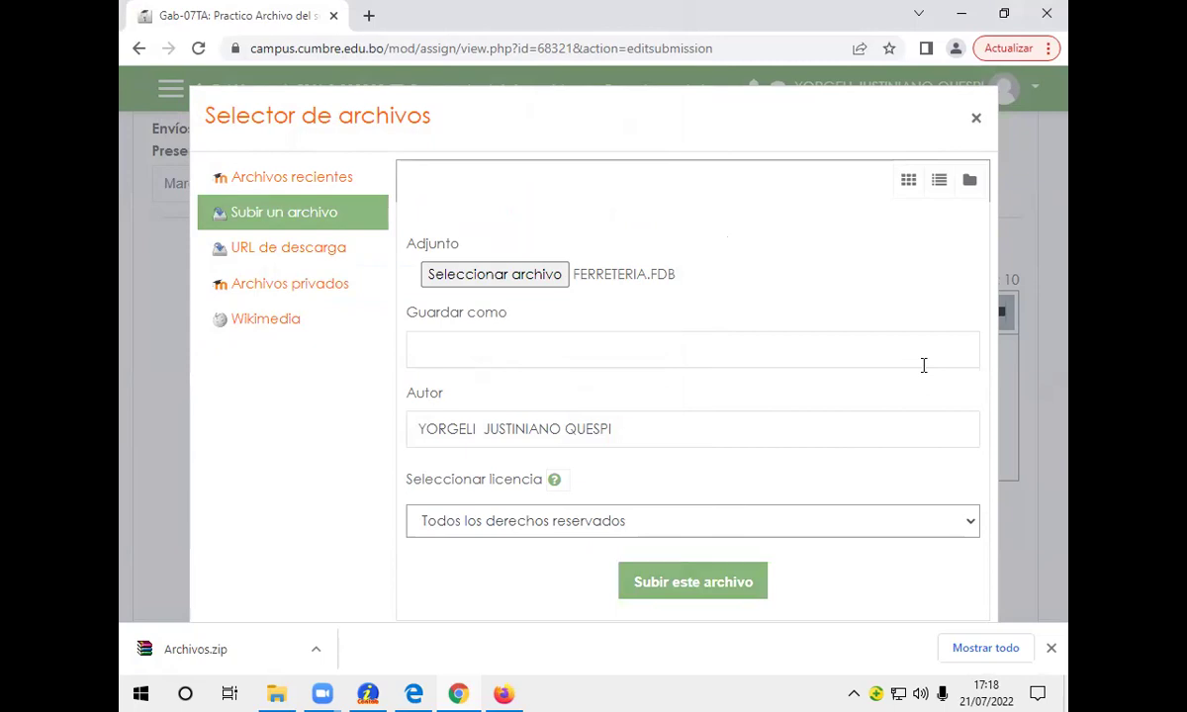
left_click(749, 582)
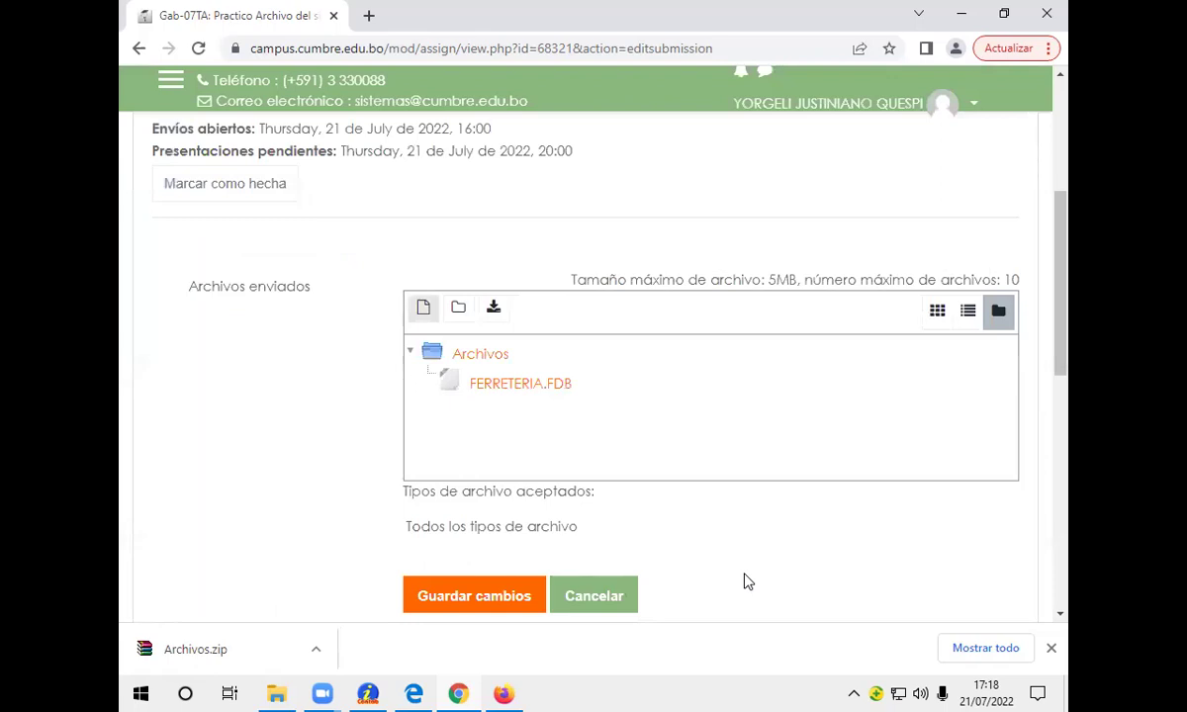
left_click(426, 311)
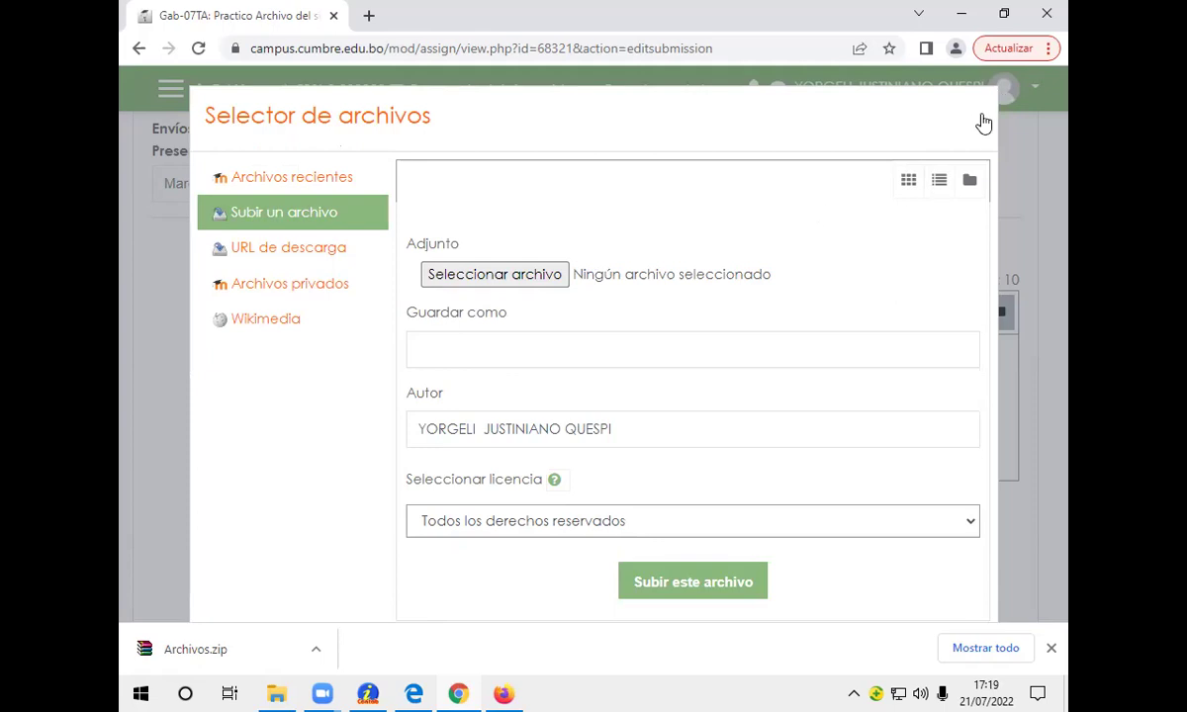
left_click(983, 124)
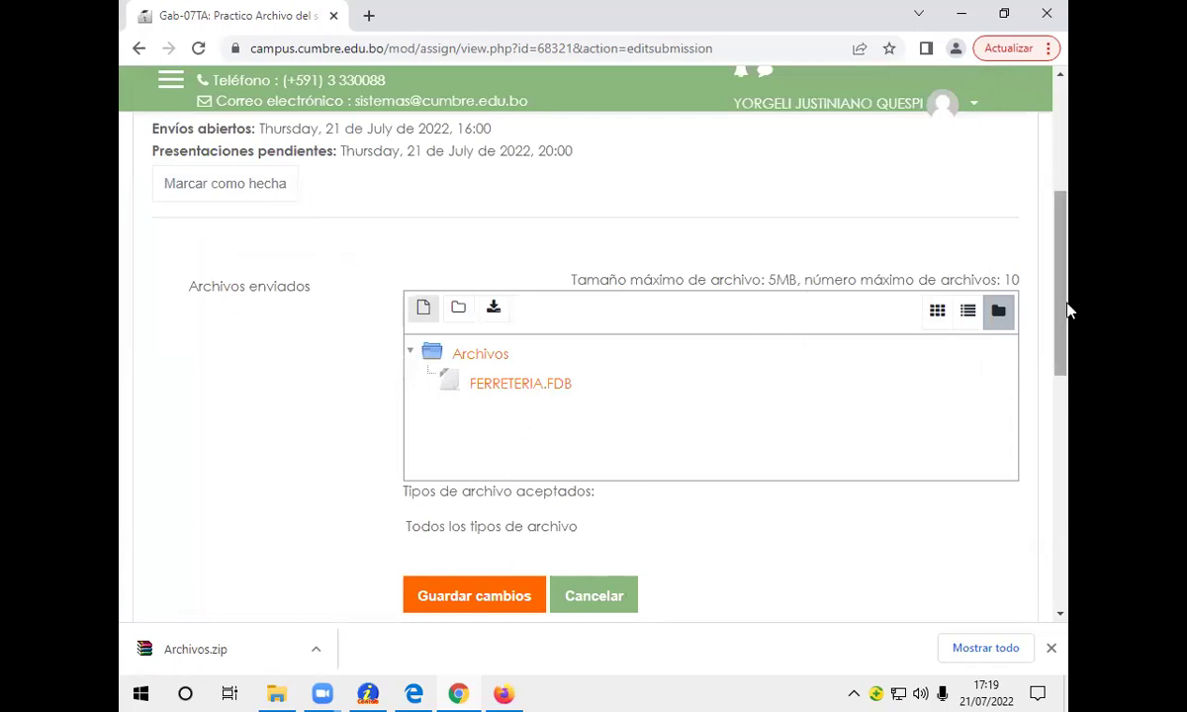
left_click_drag(1067, 311, 1067, 263)
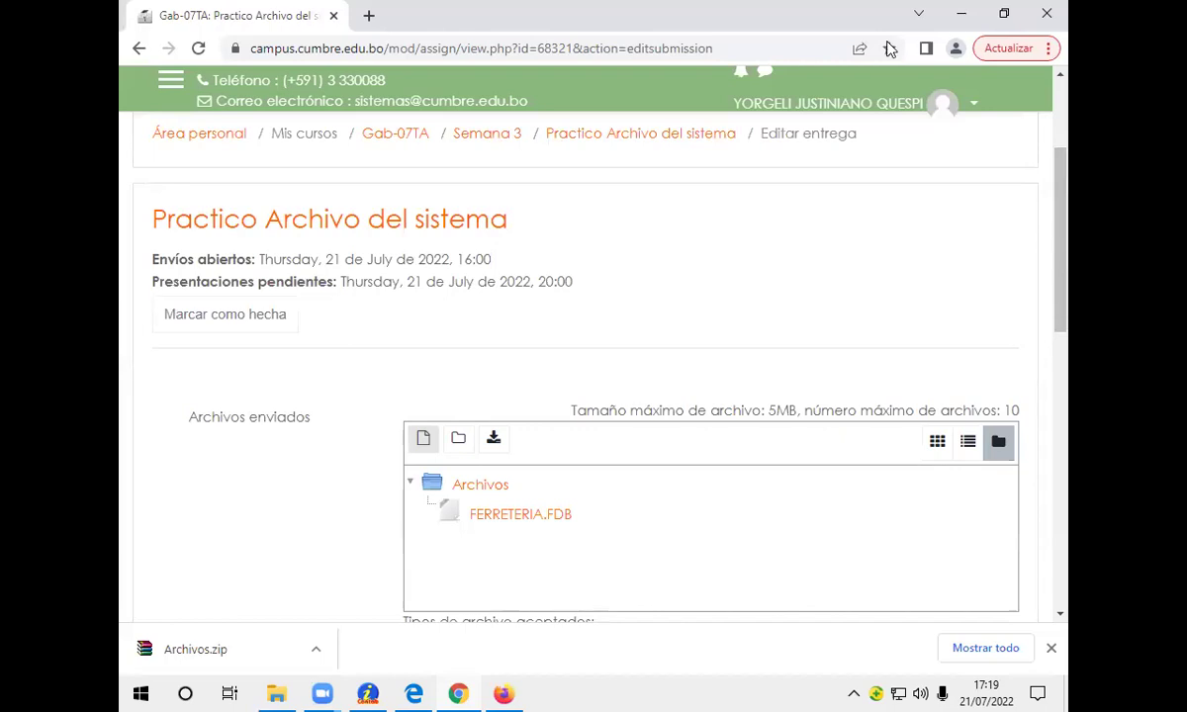